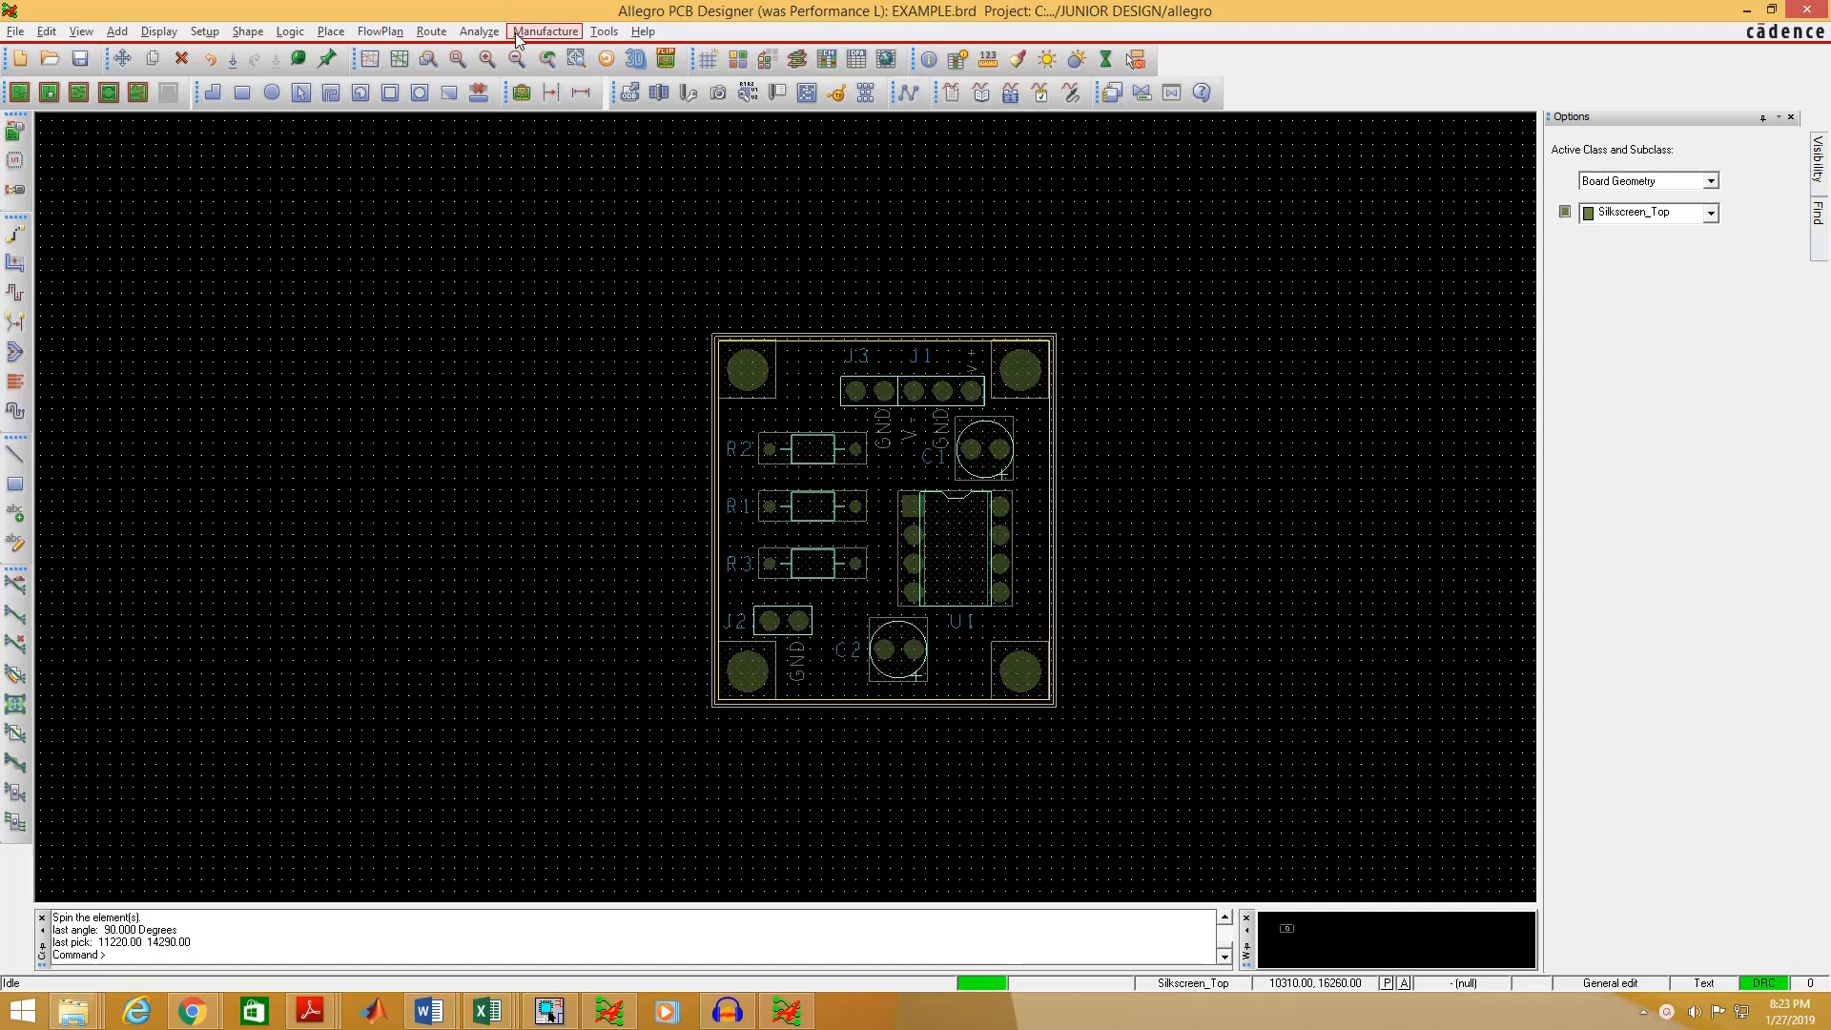
- Open the Artwork Control Form and examine the subclasses contained in the BOTTOM and LAYER-2 films
left_click(544, 38)
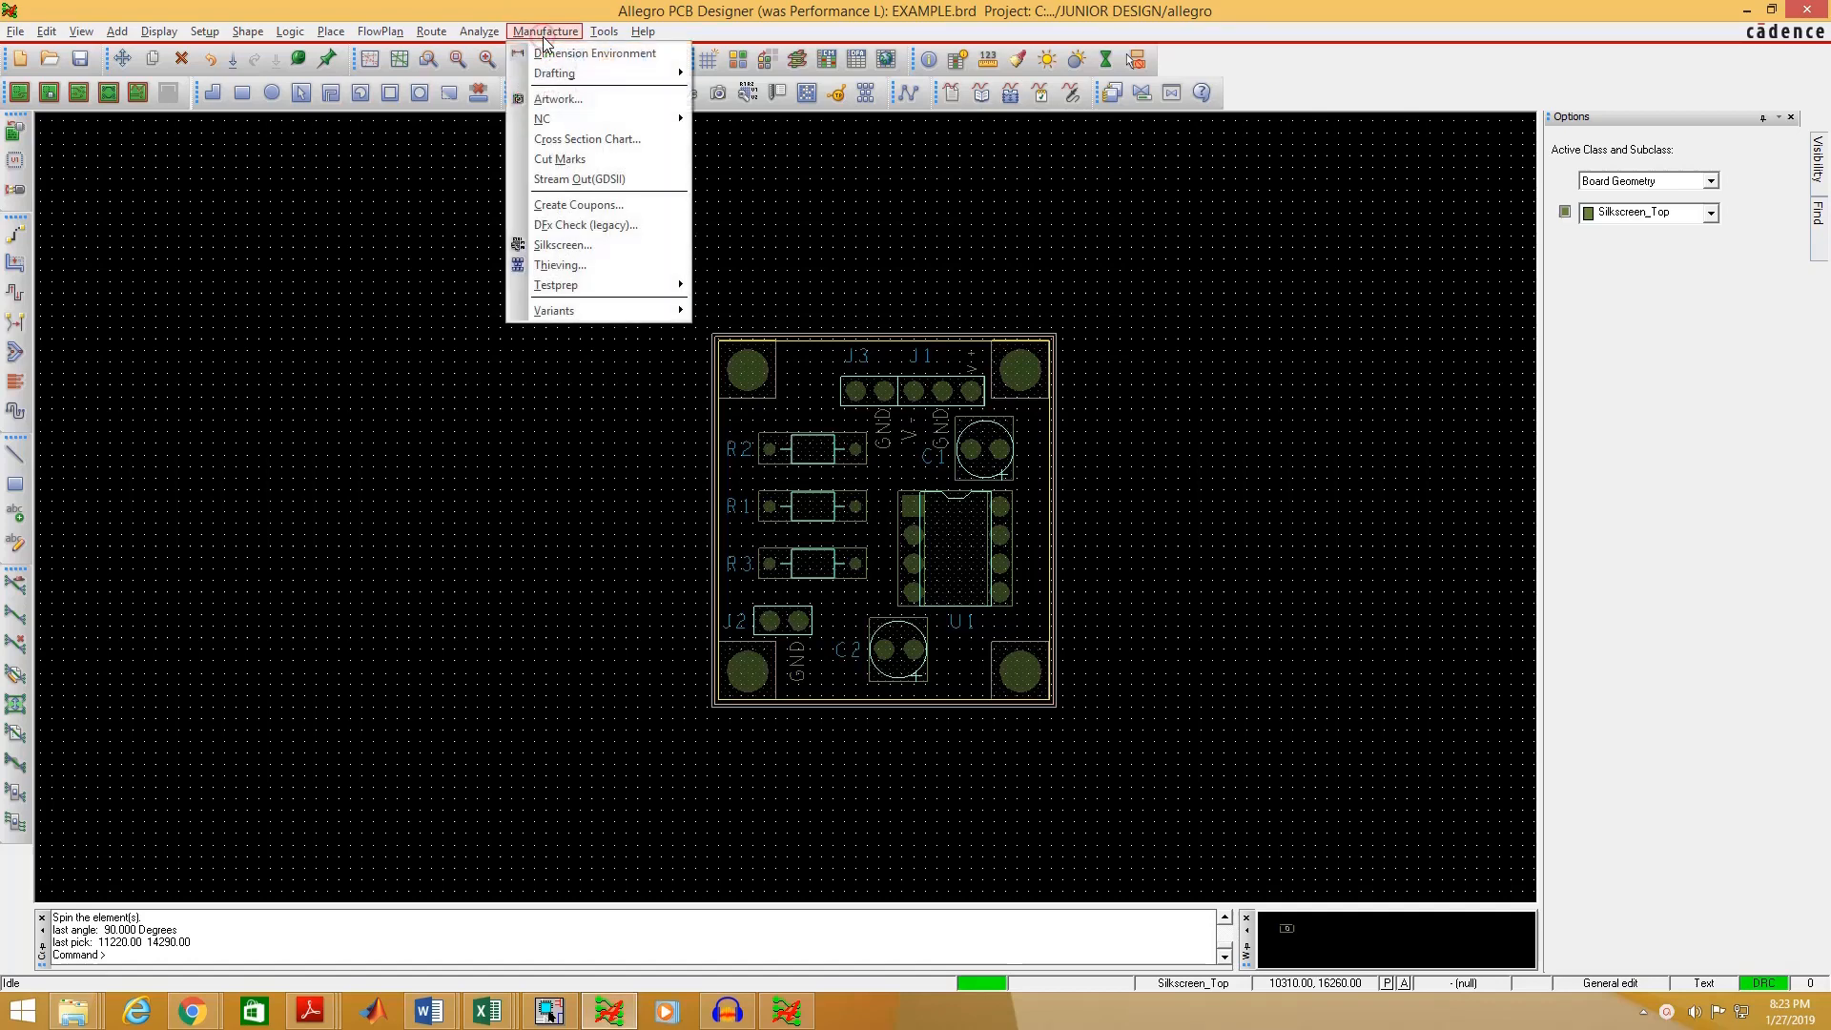
left_click(575, 100)
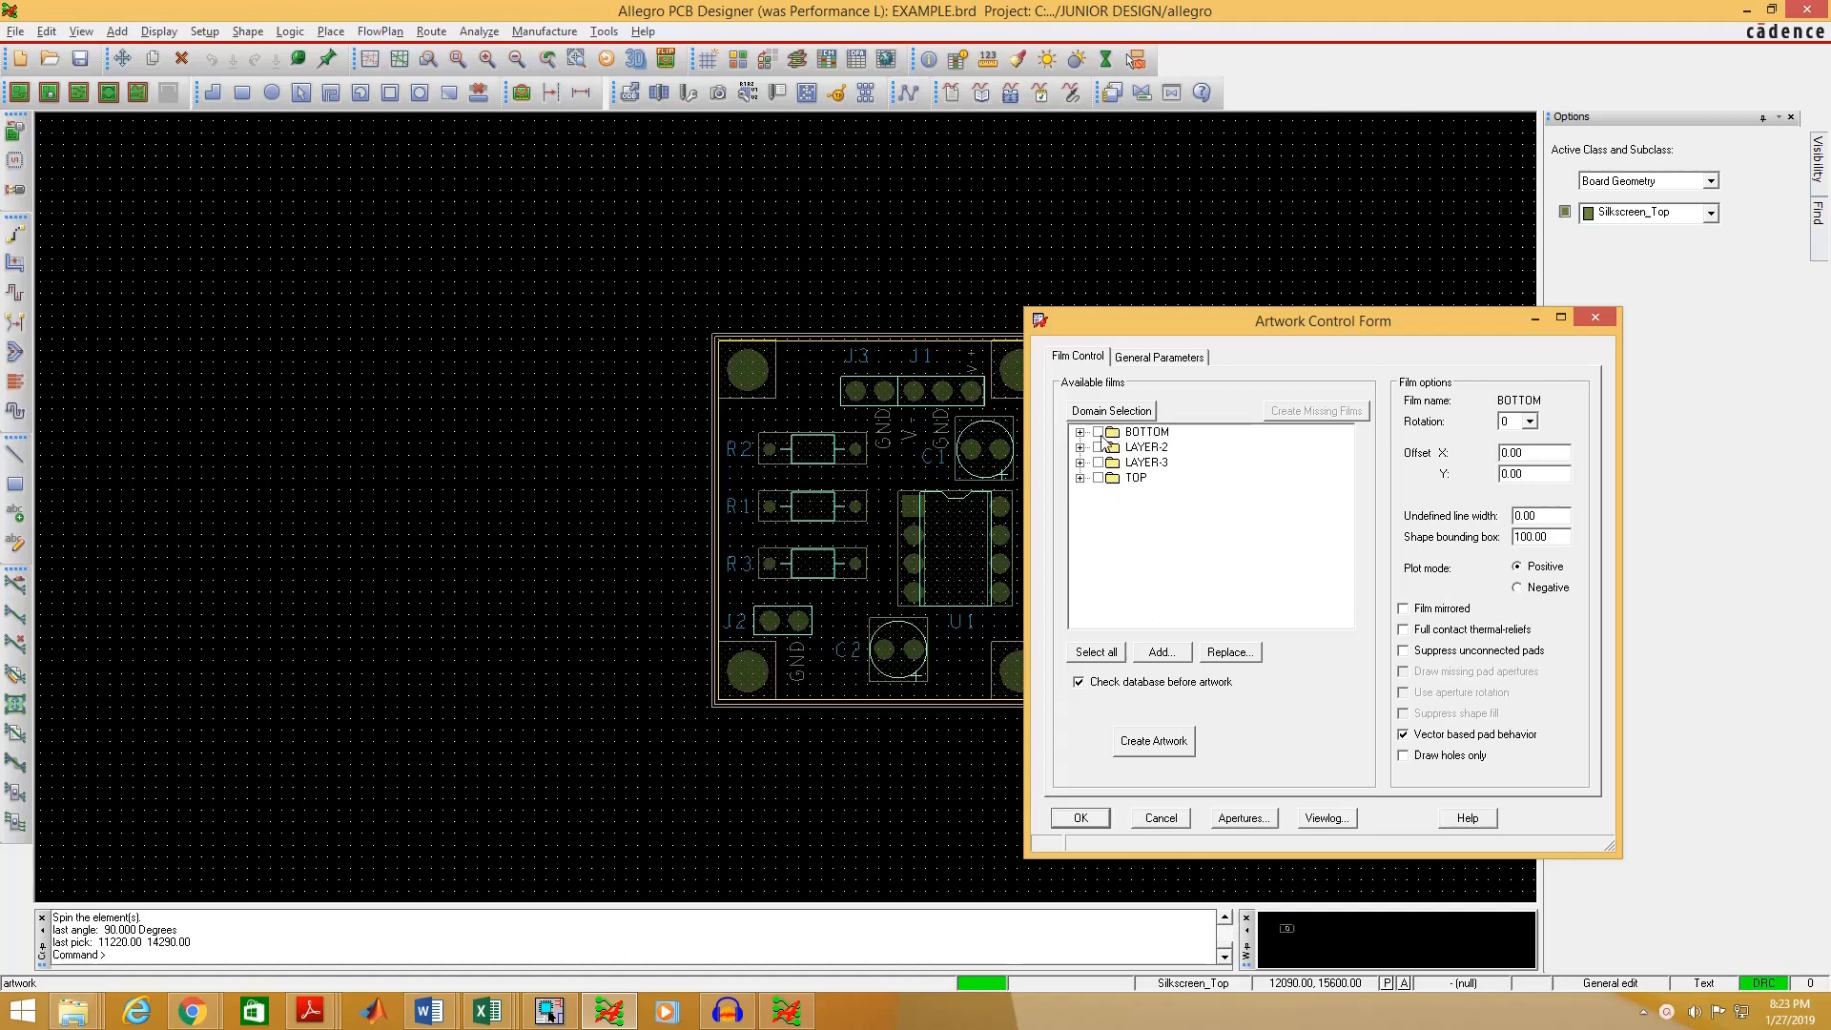
left_click_drag(1175, 324, 1240, 301)
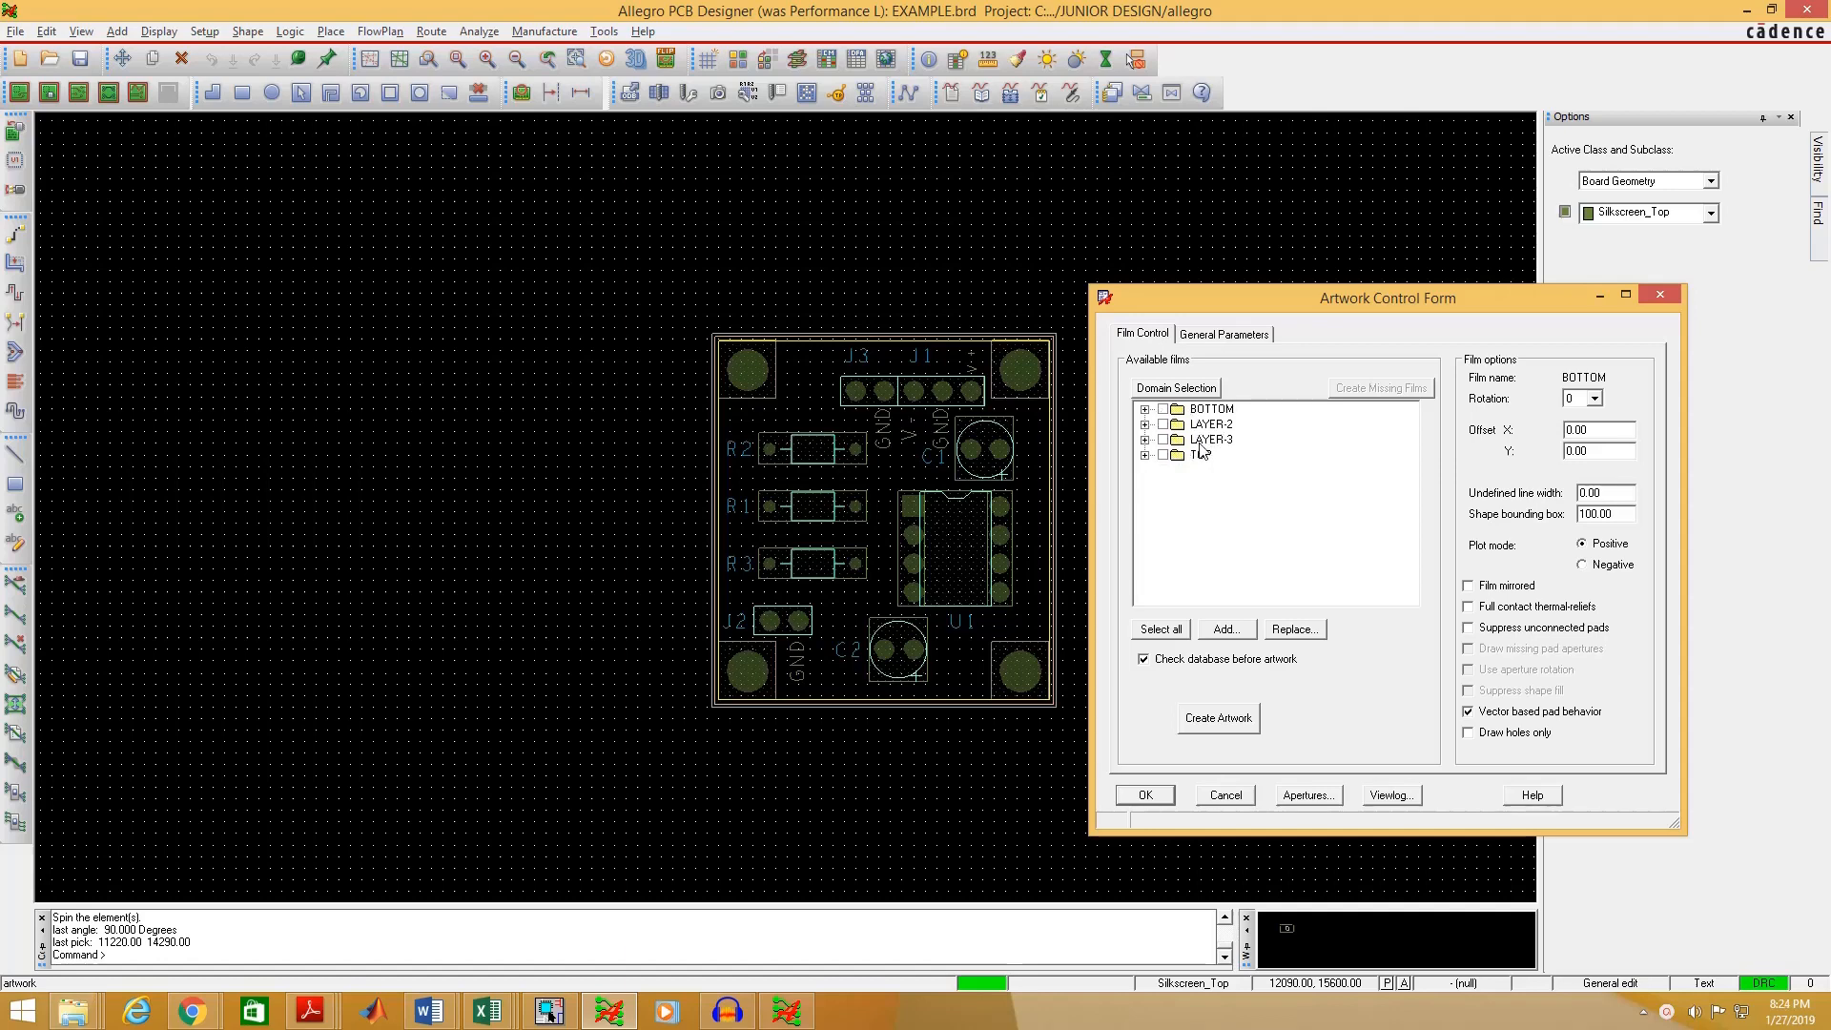
left_click(1147, 410)
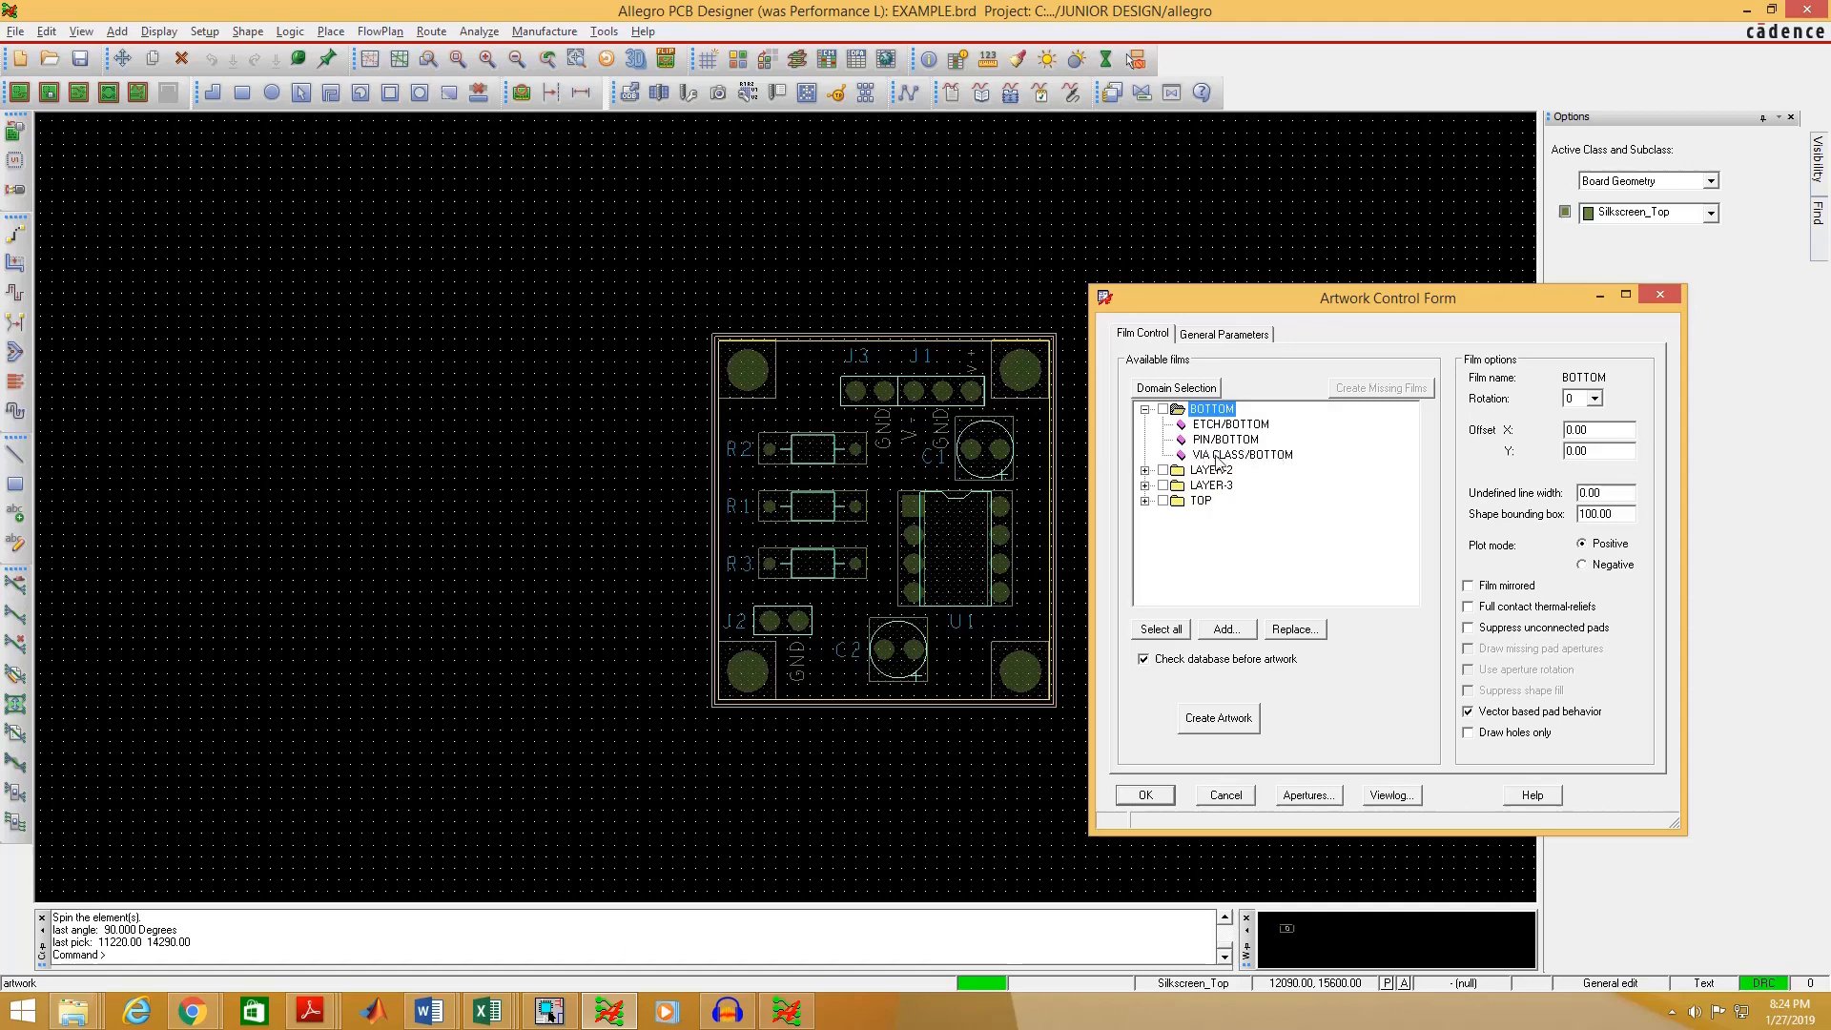
left_click(1145, 471)
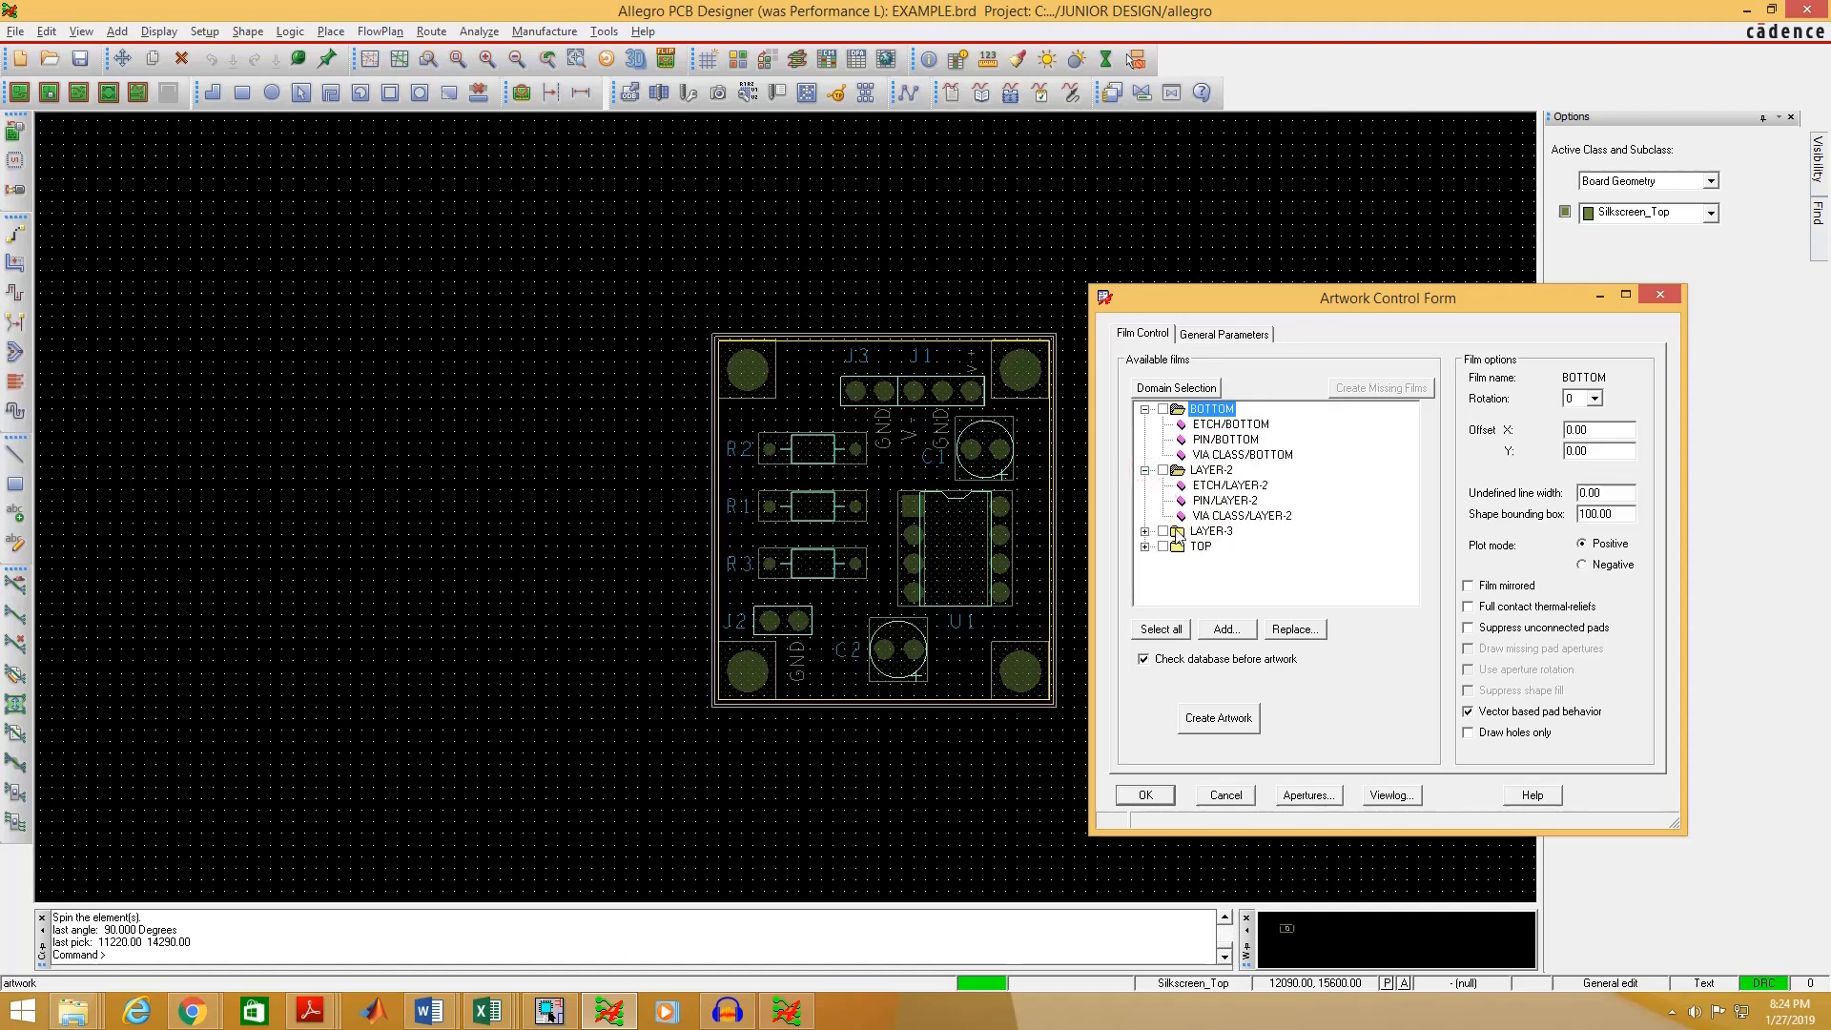
left_click(1146, 470)
left_click(1146, 409)
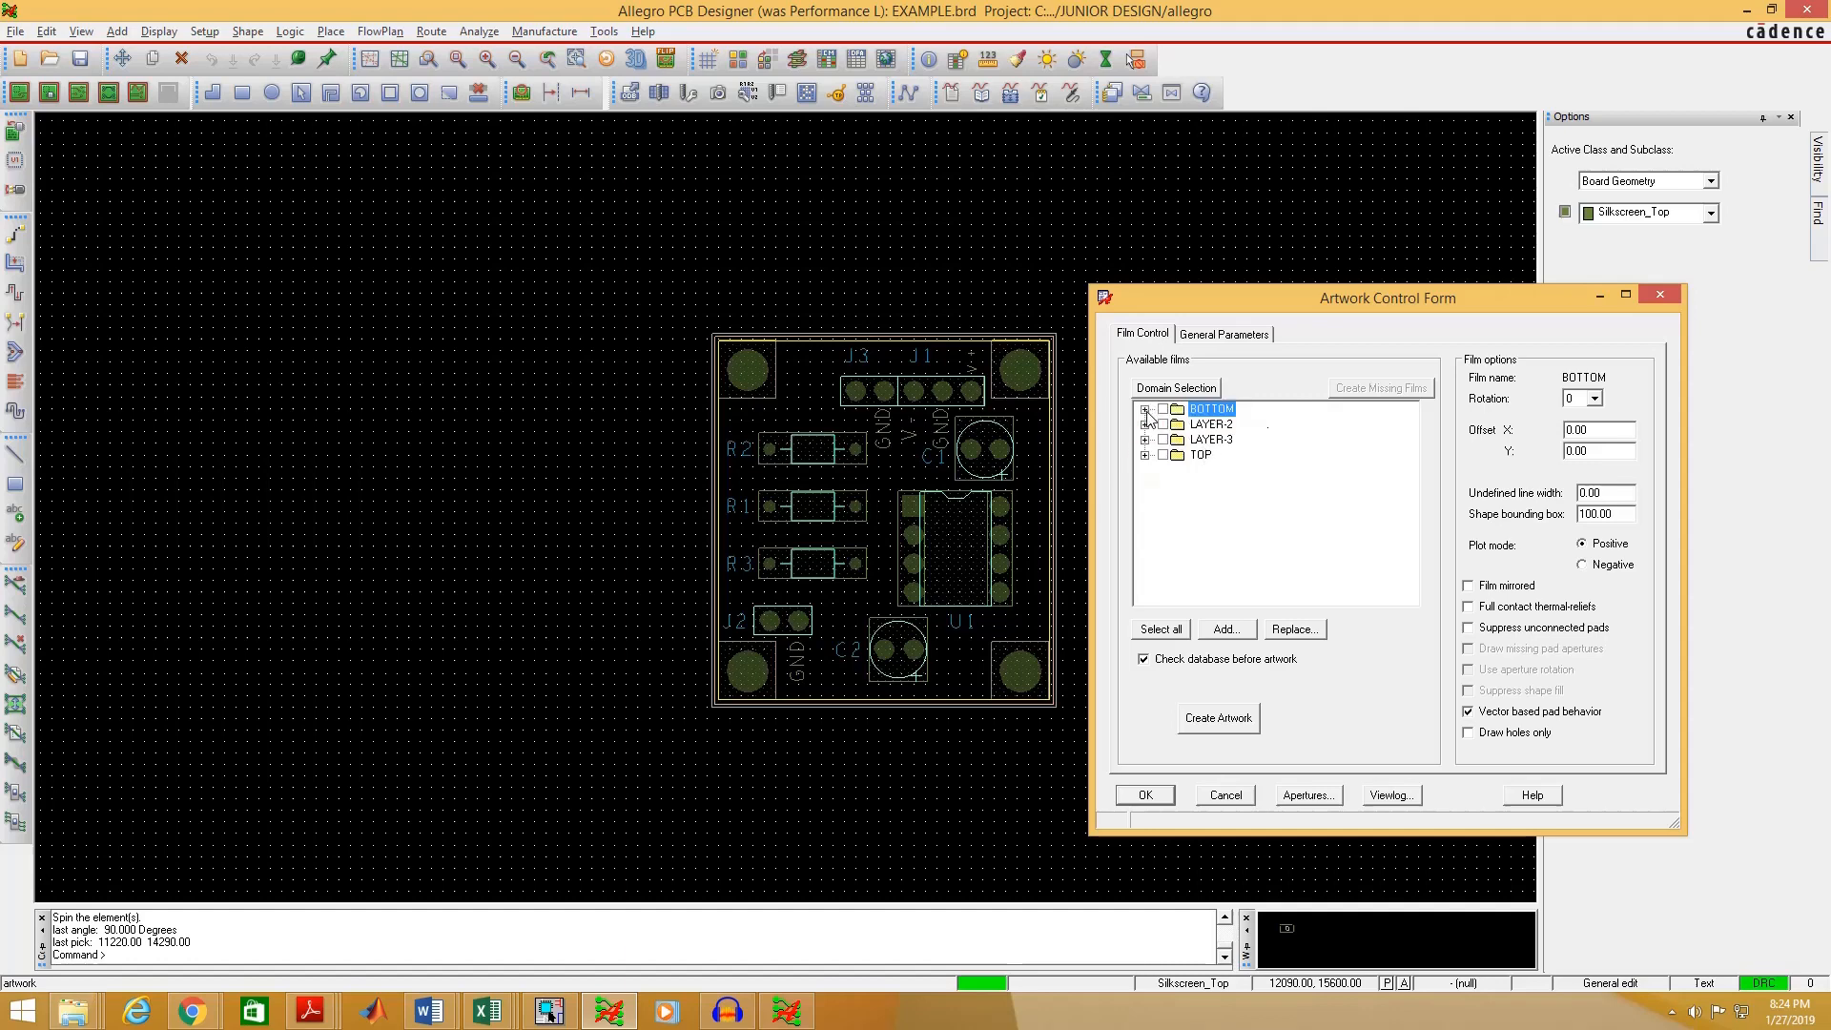
- Manually add a new film named SOLDERMASK-TOP to the available films
left_click(1199, 455)
right_click(1192, 454)
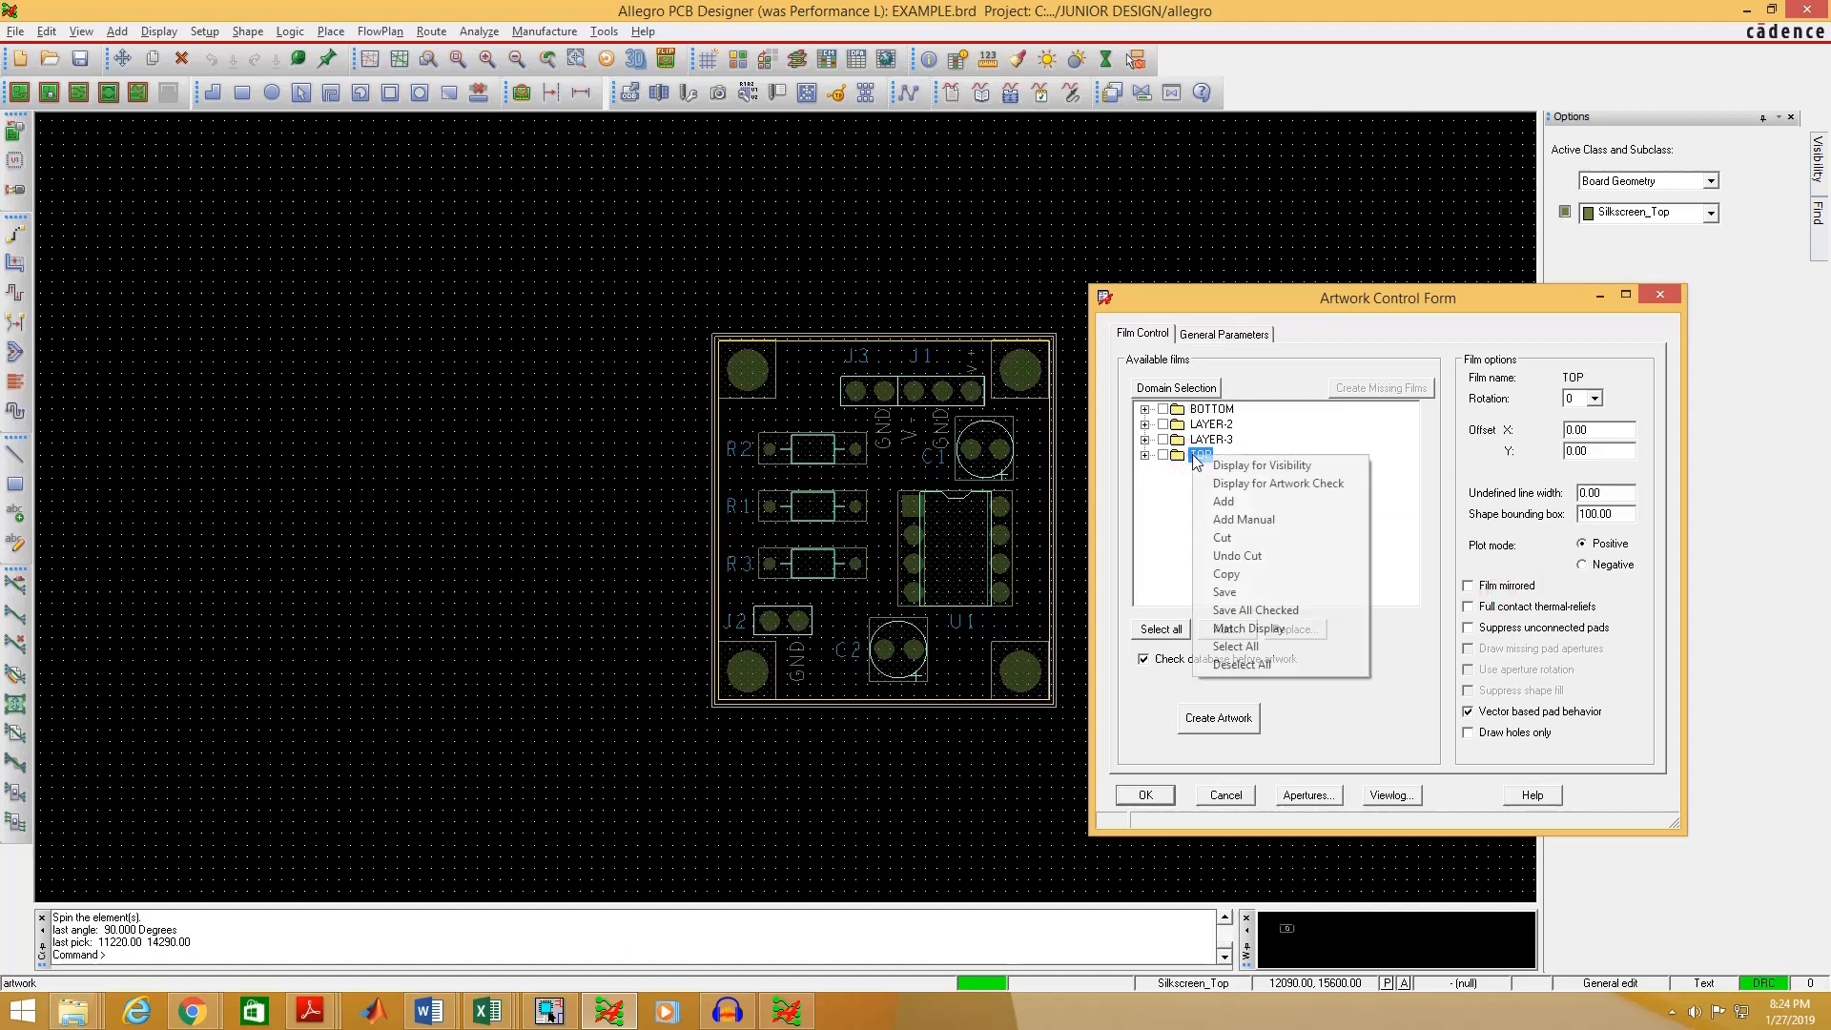
left_click(1230, 524)
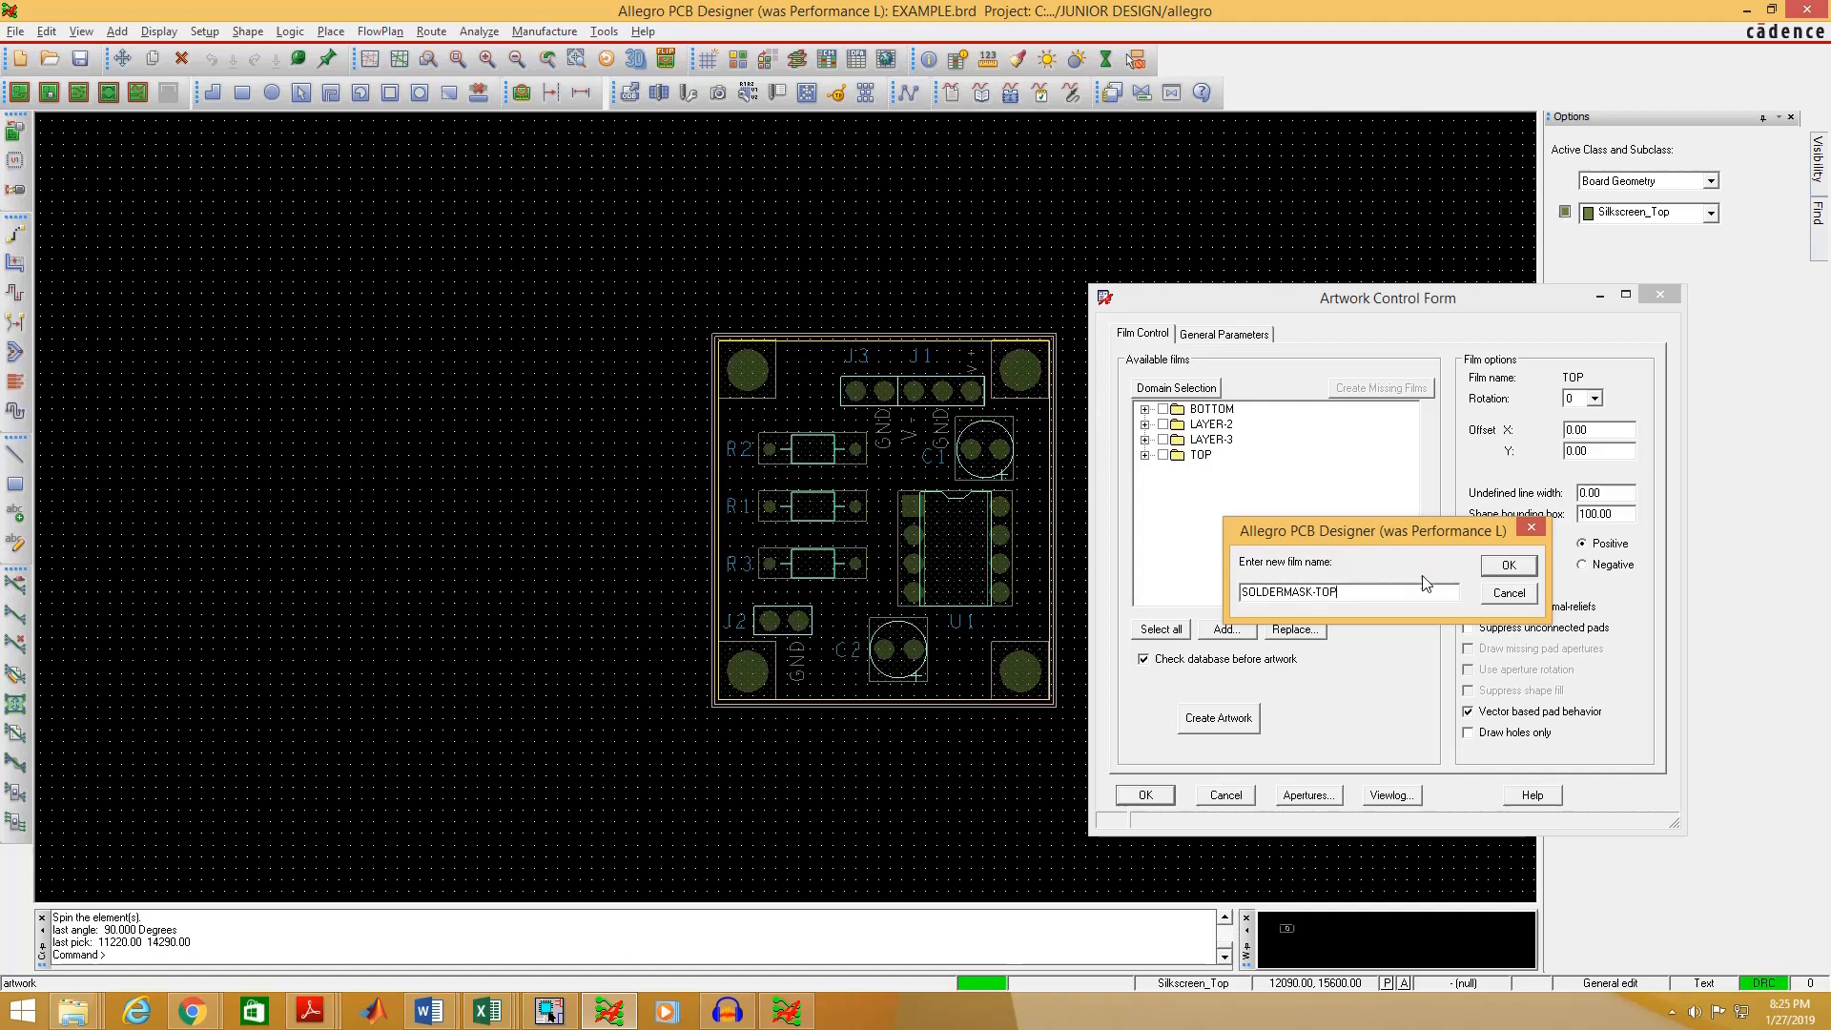
left_click(1508, 566)
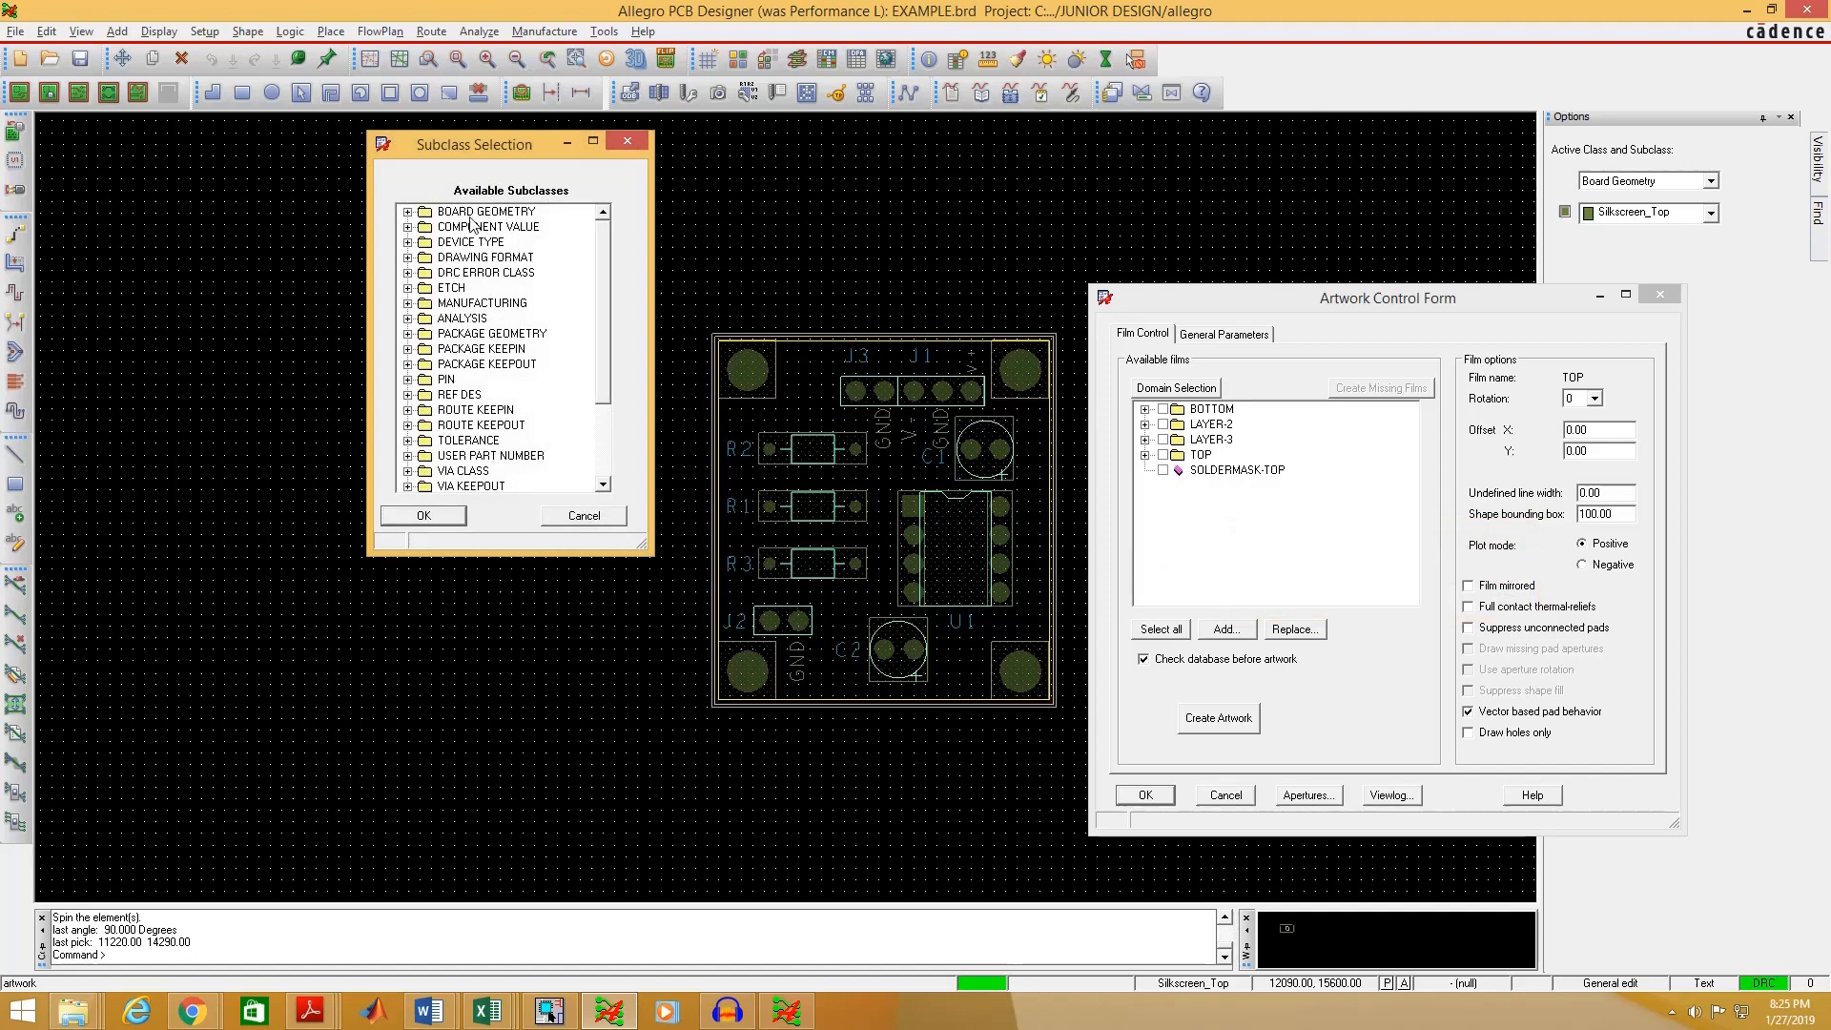
- Include the Board Geometry subclass SOLDERMASK_TOP in the SOLDERMASK-TOP film
left_click_drag(417, 161, 531, 229)
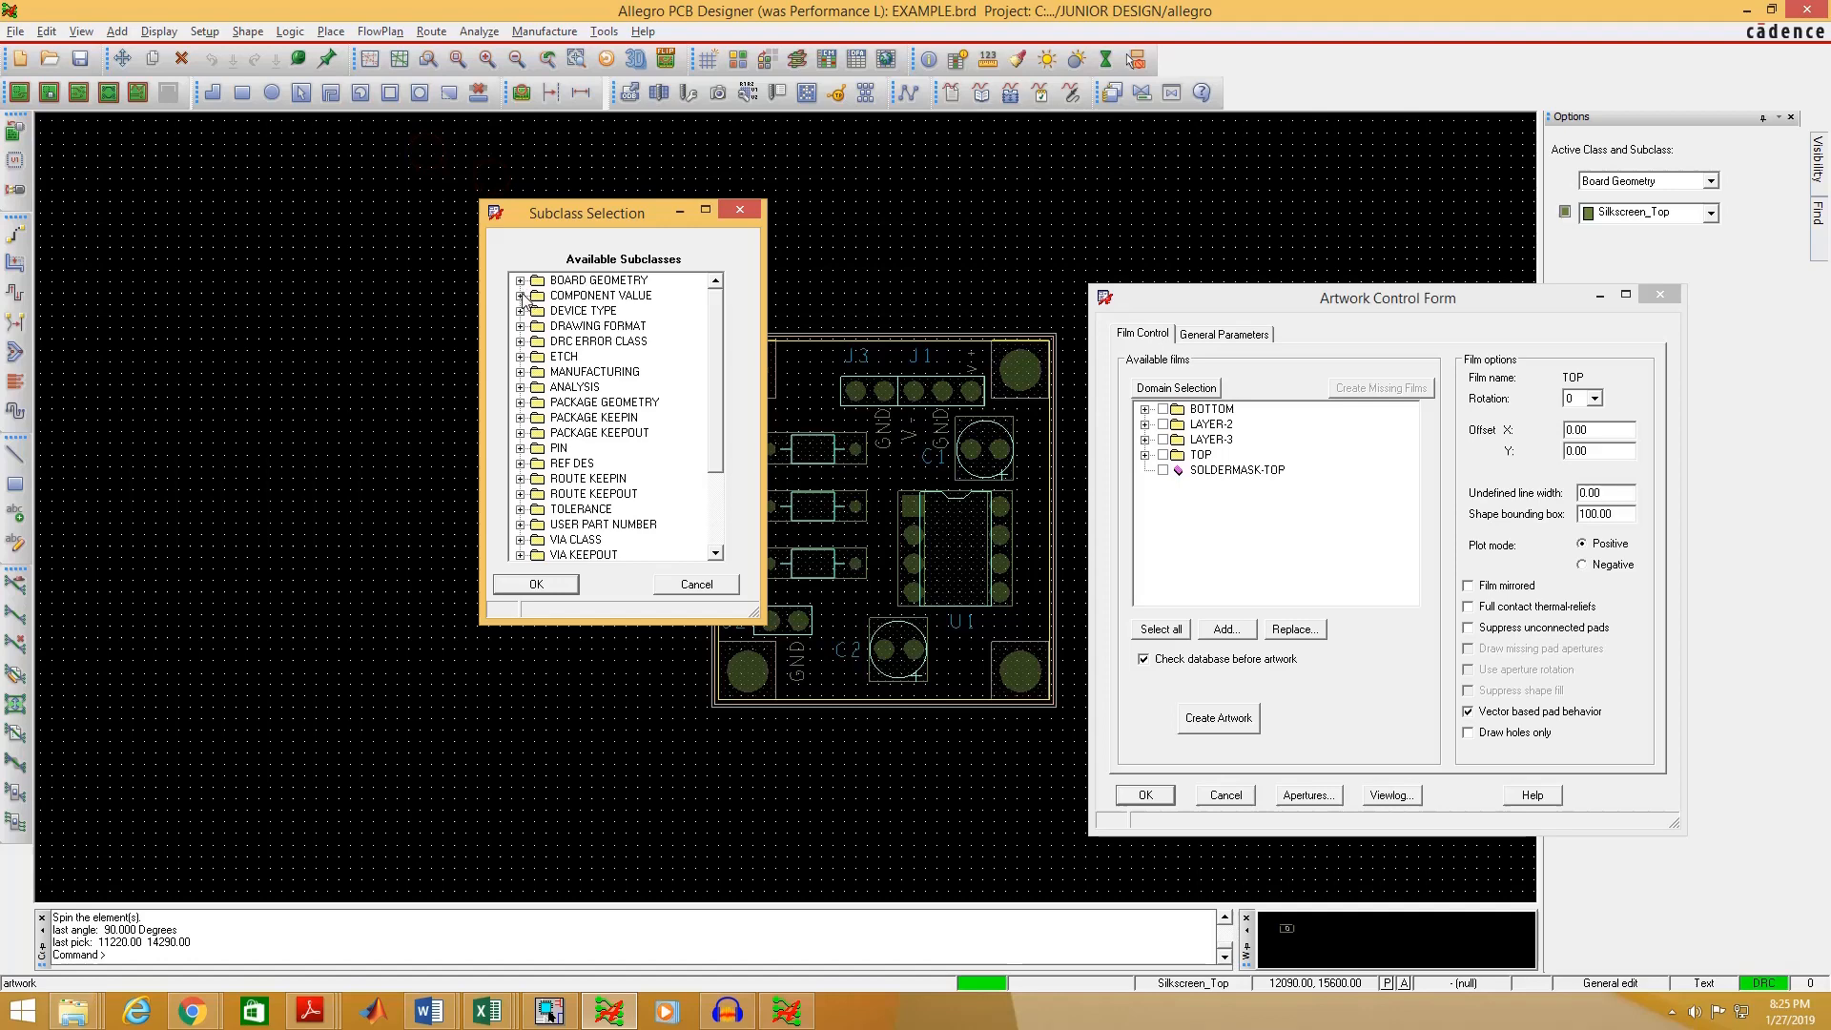
left_click(521, 280)
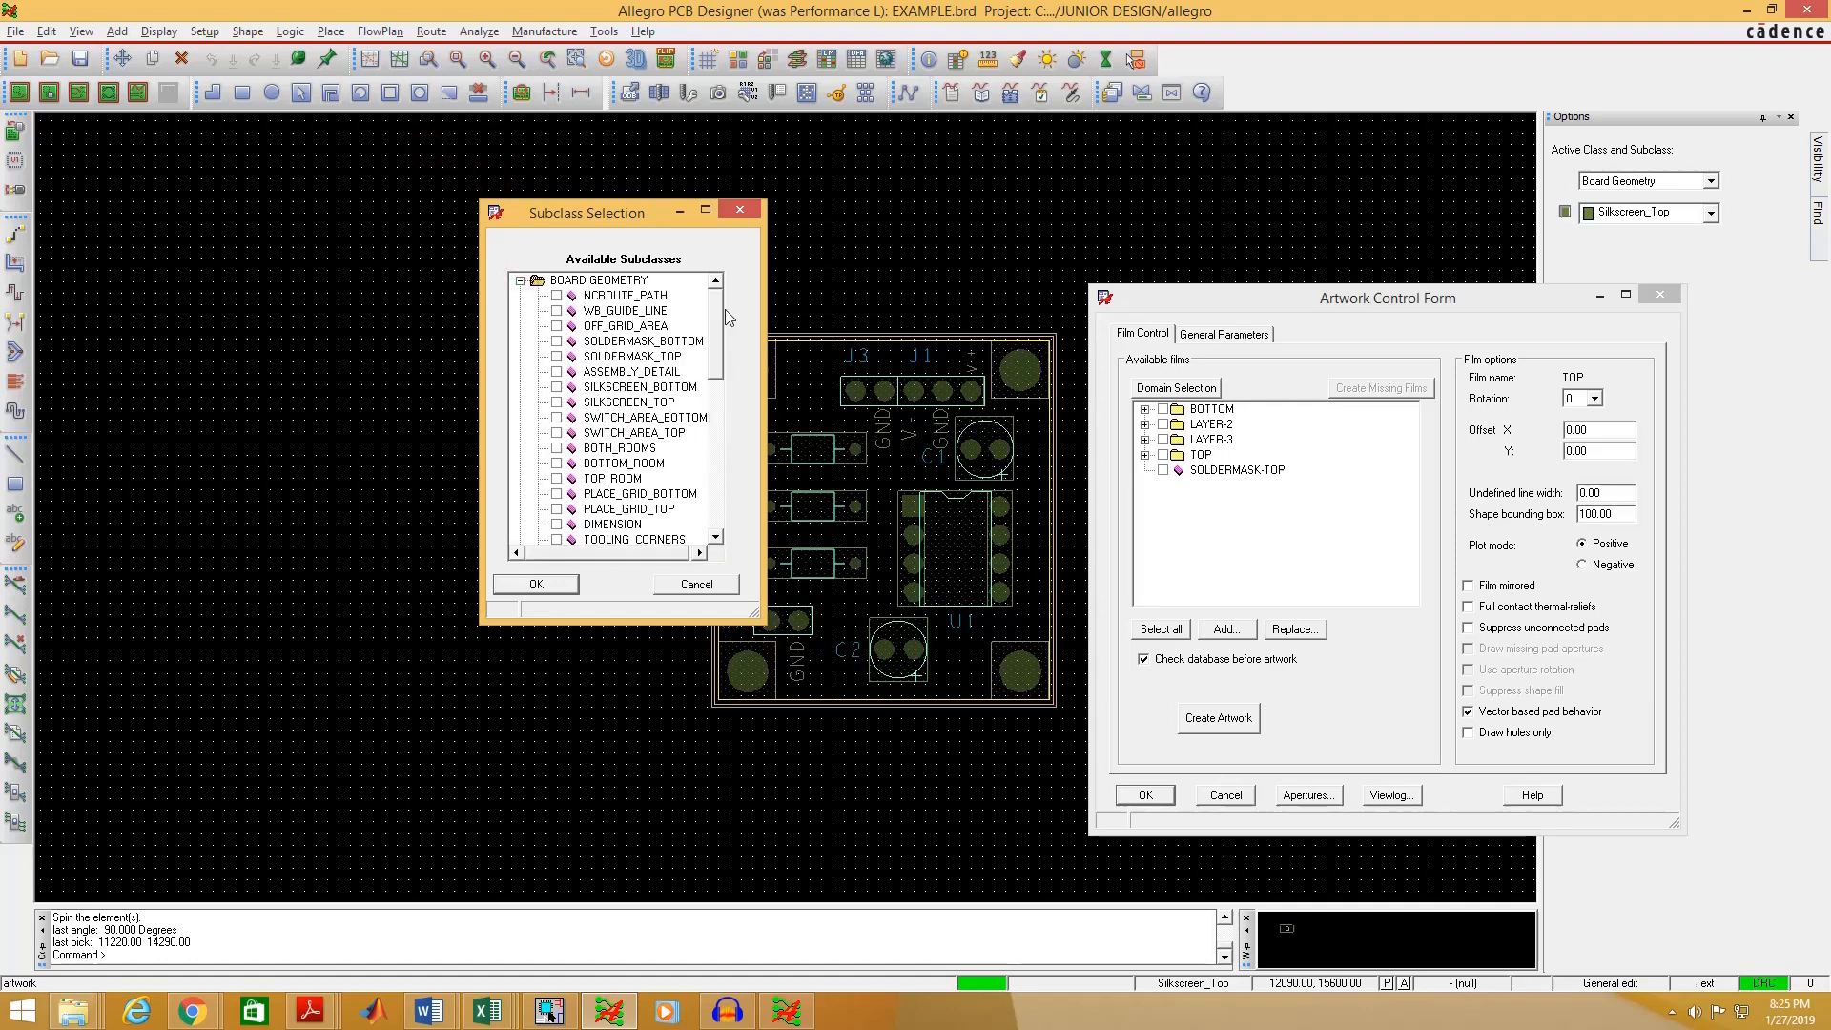
scroll(725, 324, "down", 2)
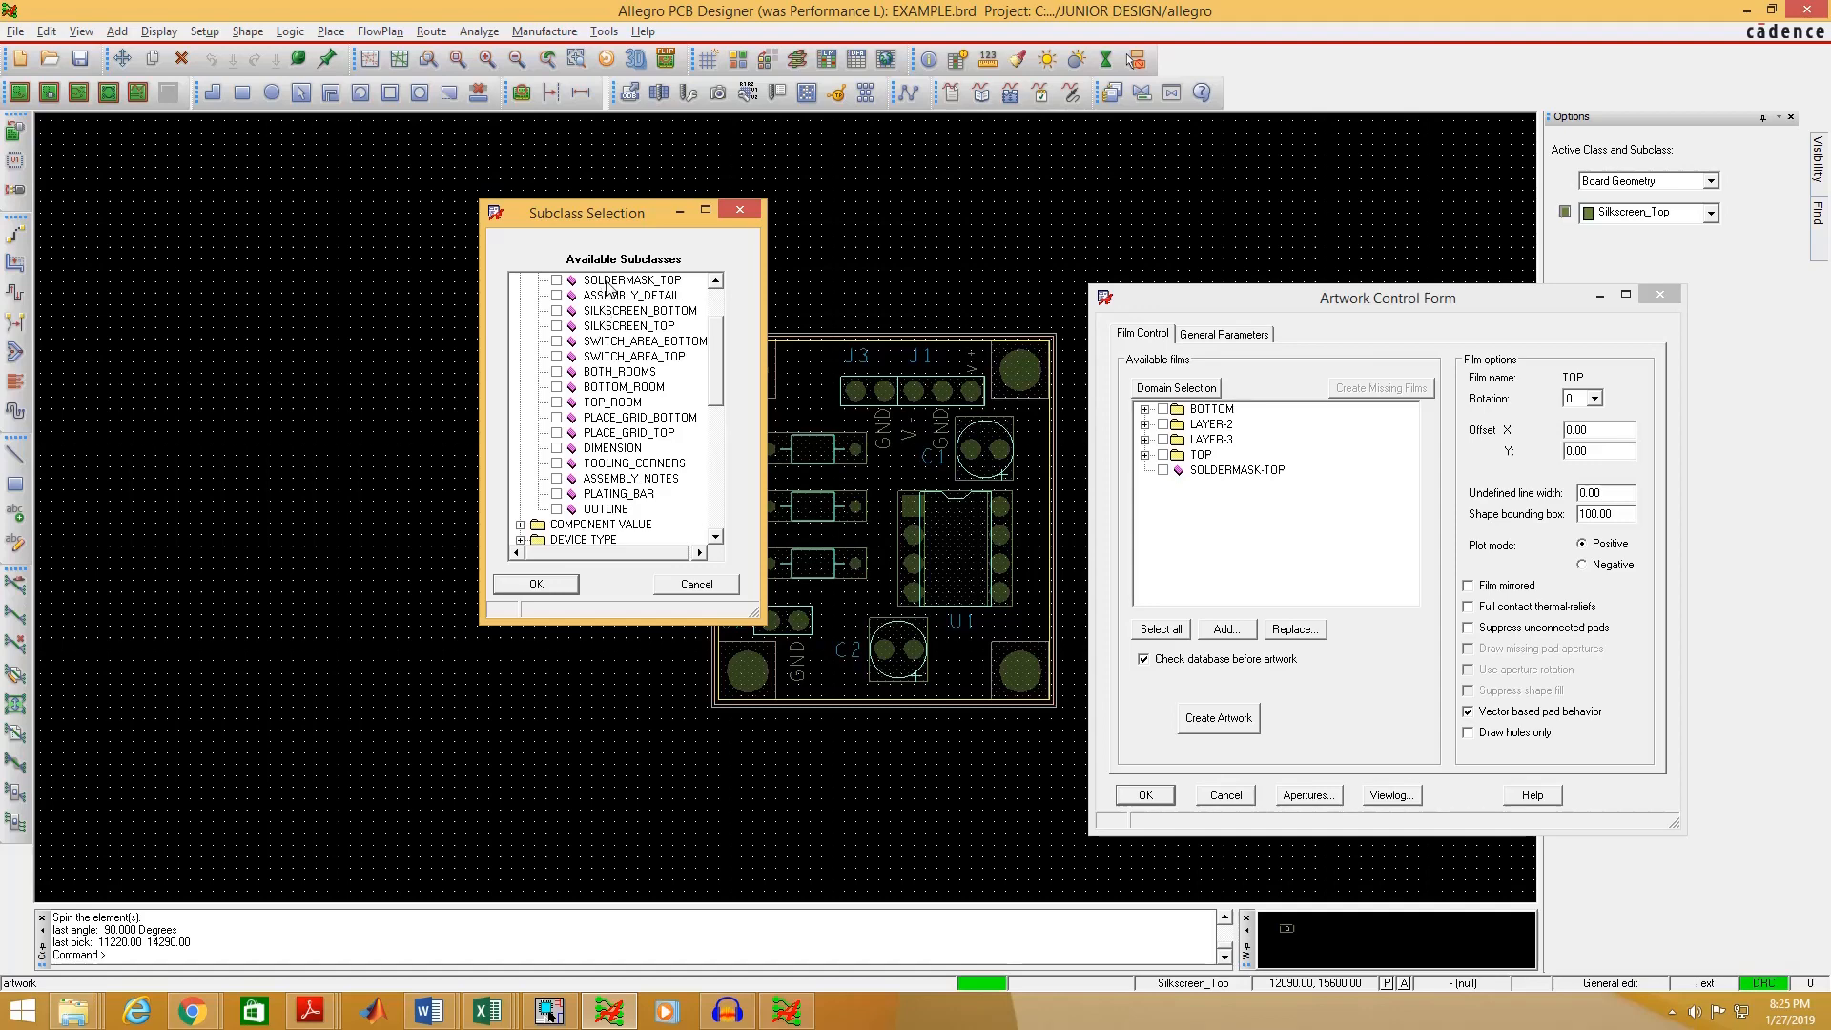
left_click(556, 280)
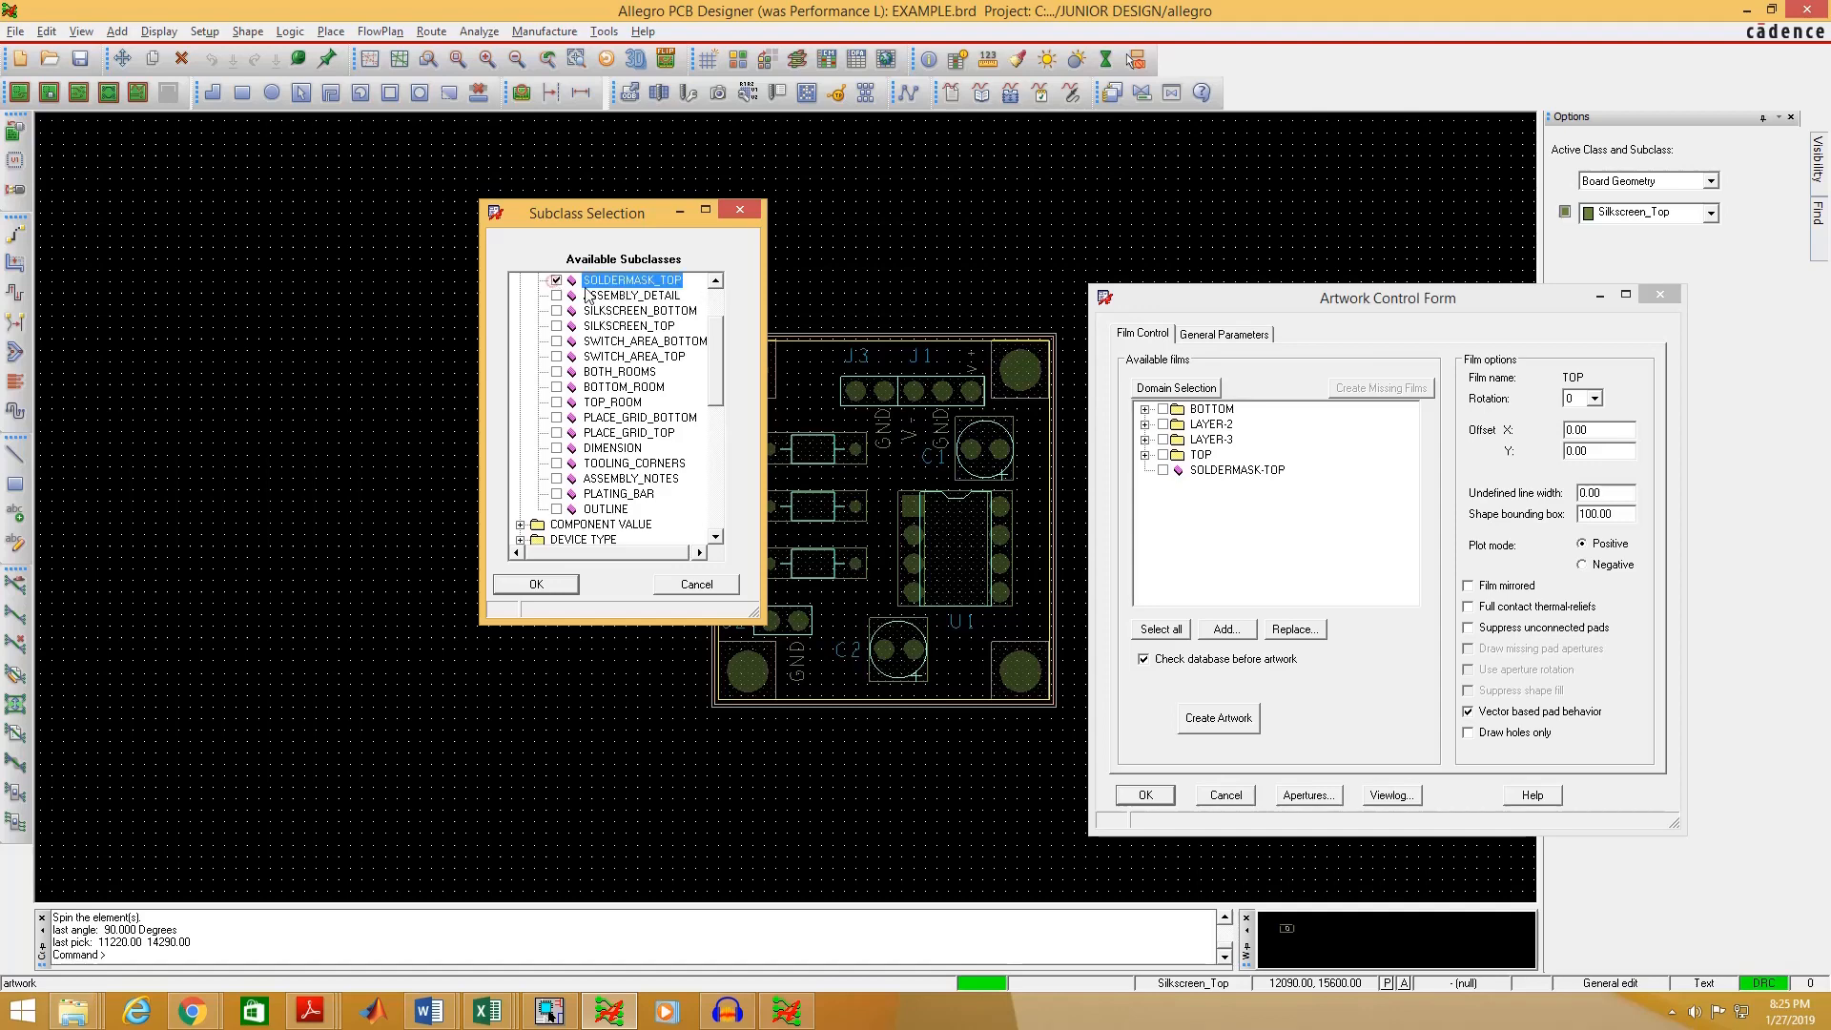
left_click_drag(714, 357, 717, 328)
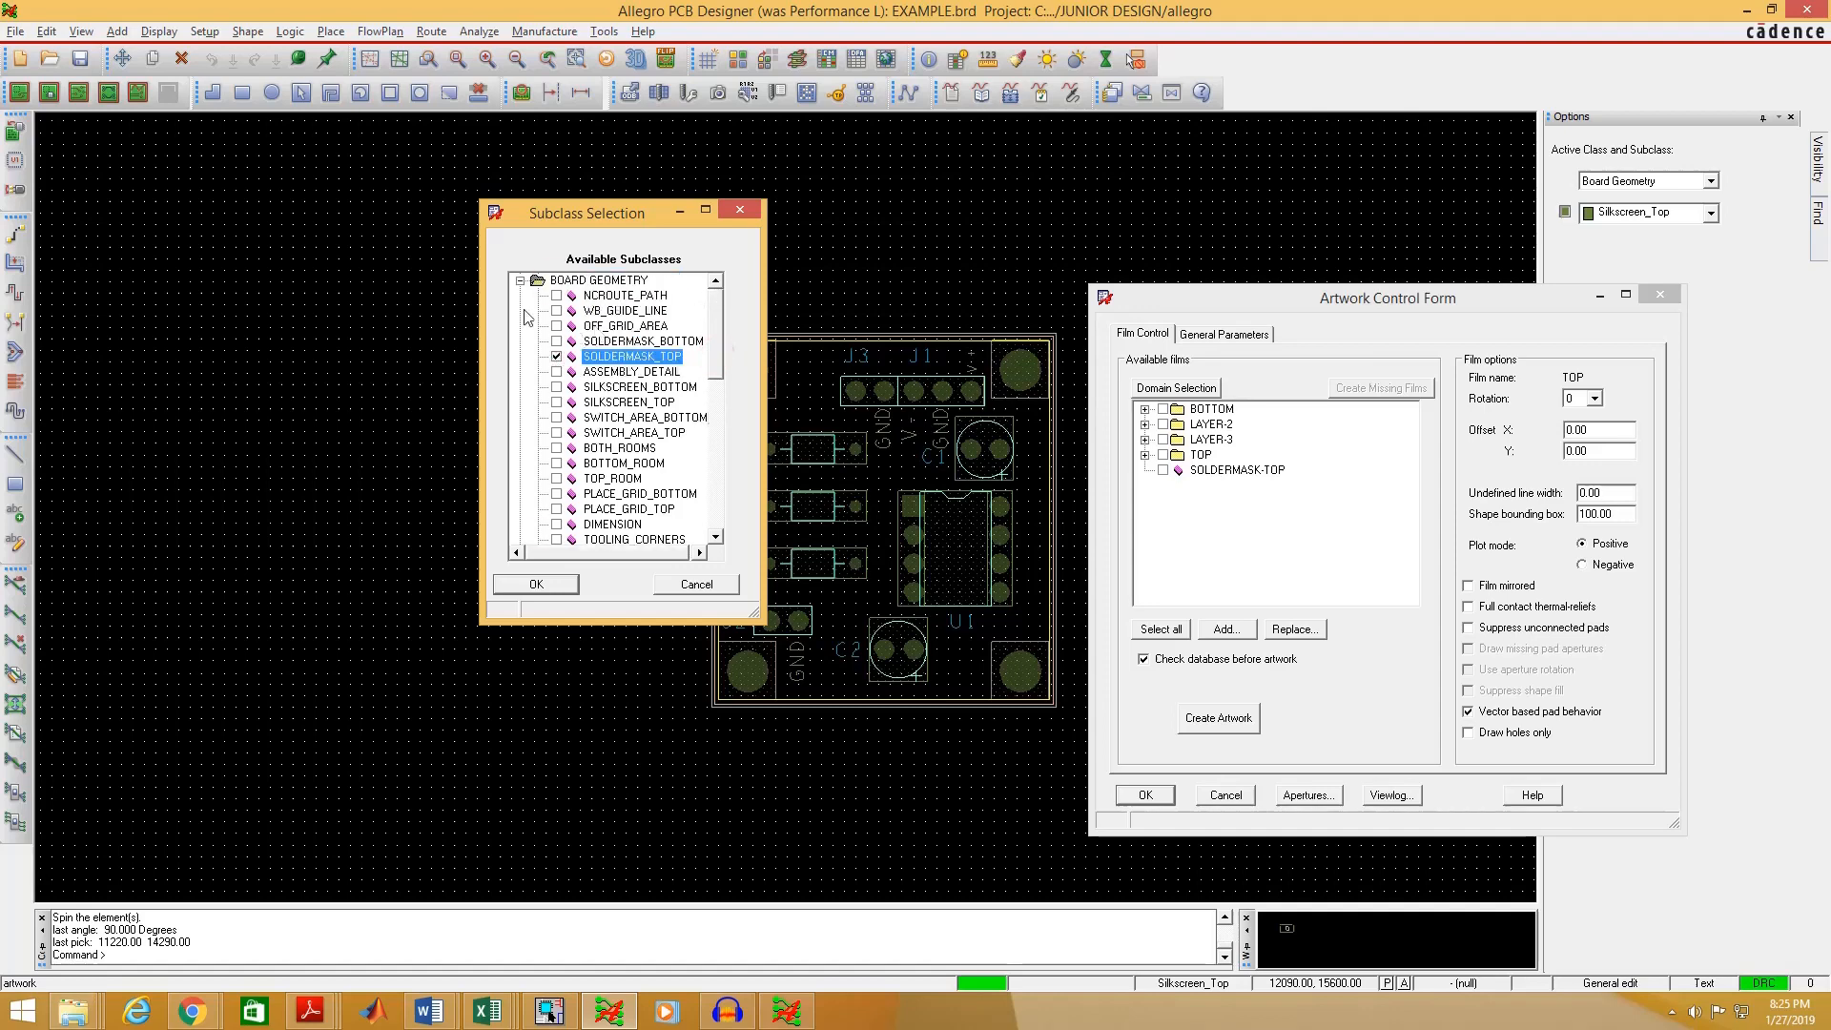
left_click(519, 280)
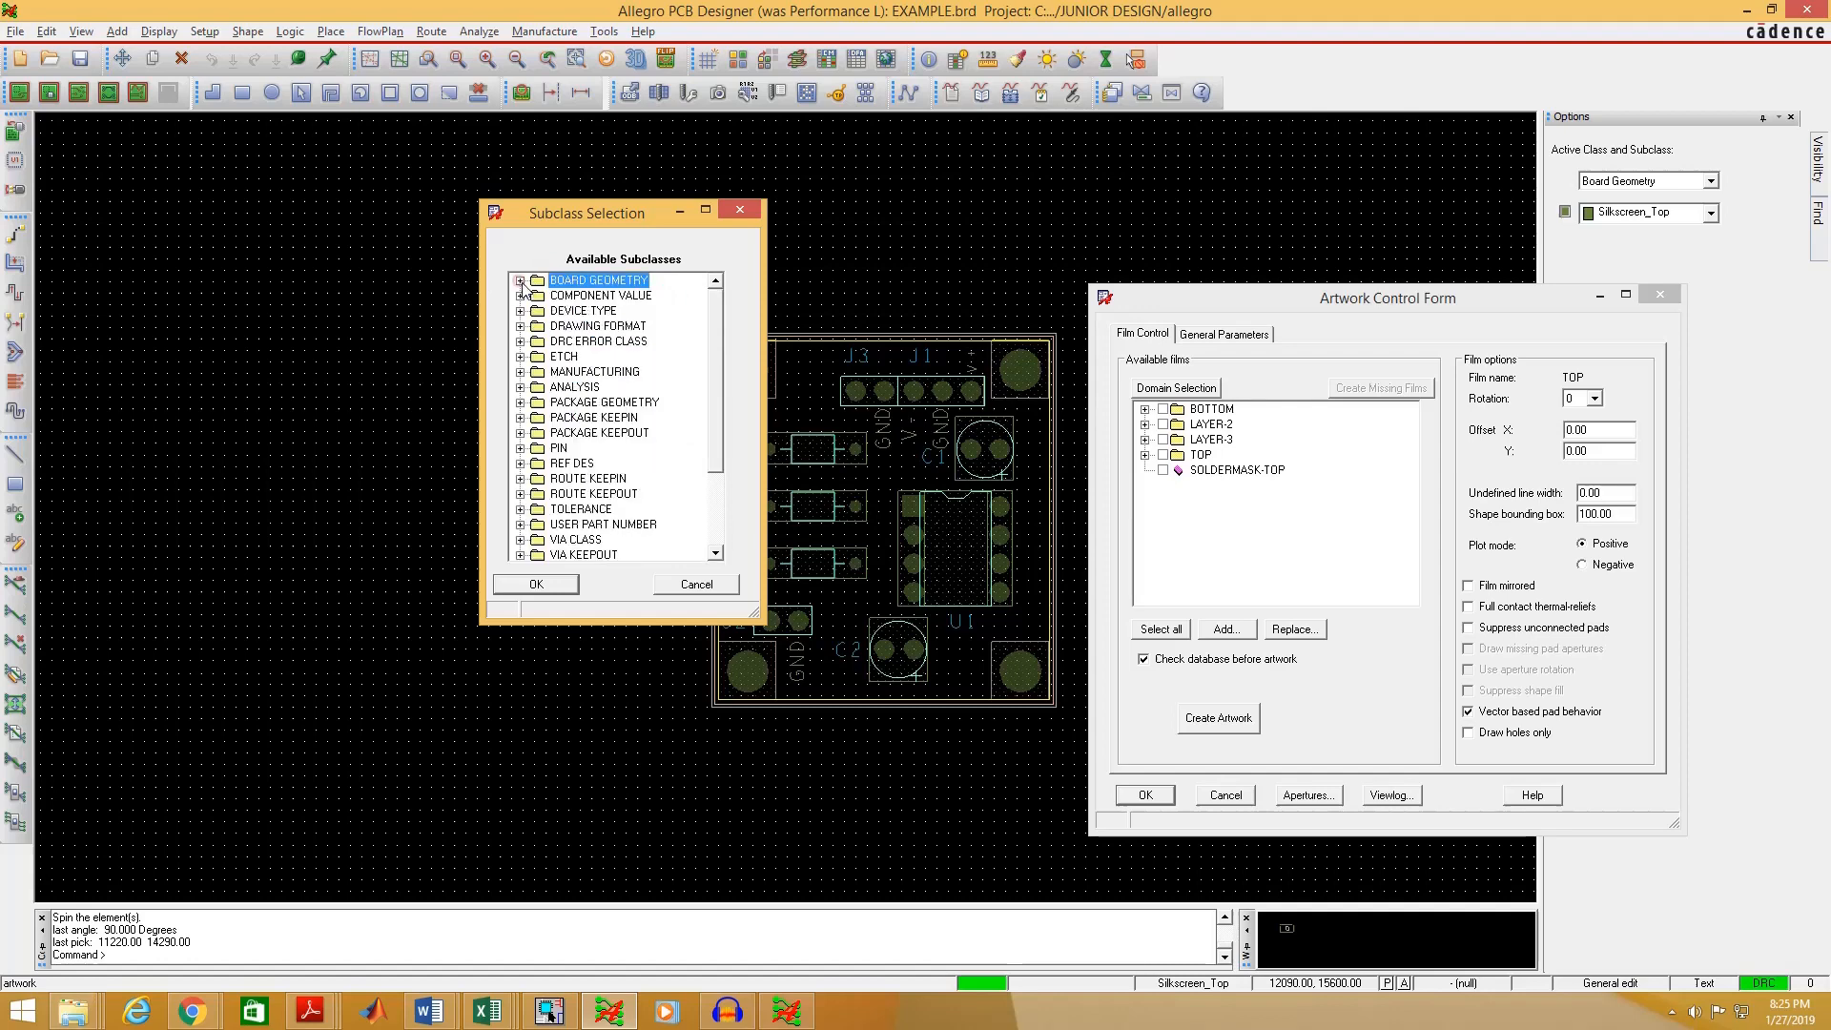
- Include the SOLDERMASK_TOP subclasses of Package Geometry and Pin in the SOLDERMASK-TOP film
left_click(520, 402)
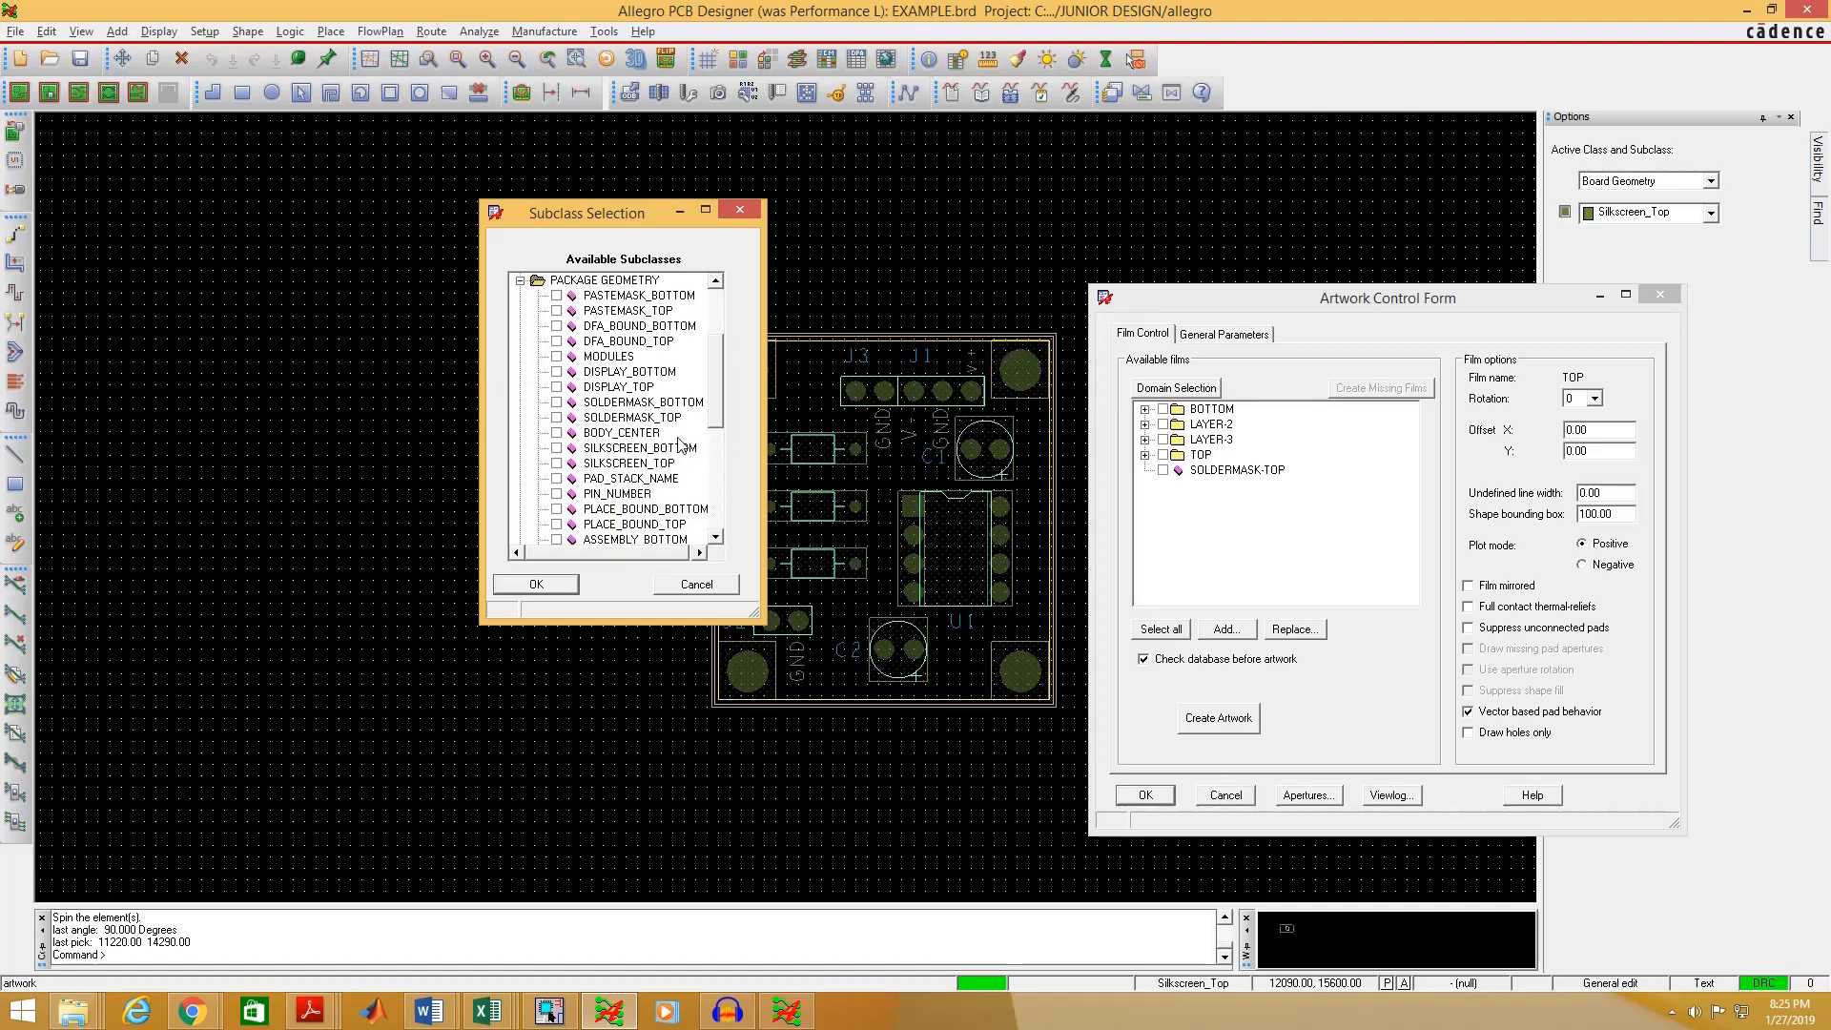
left_click(557, 419)
left_click(520, 280)
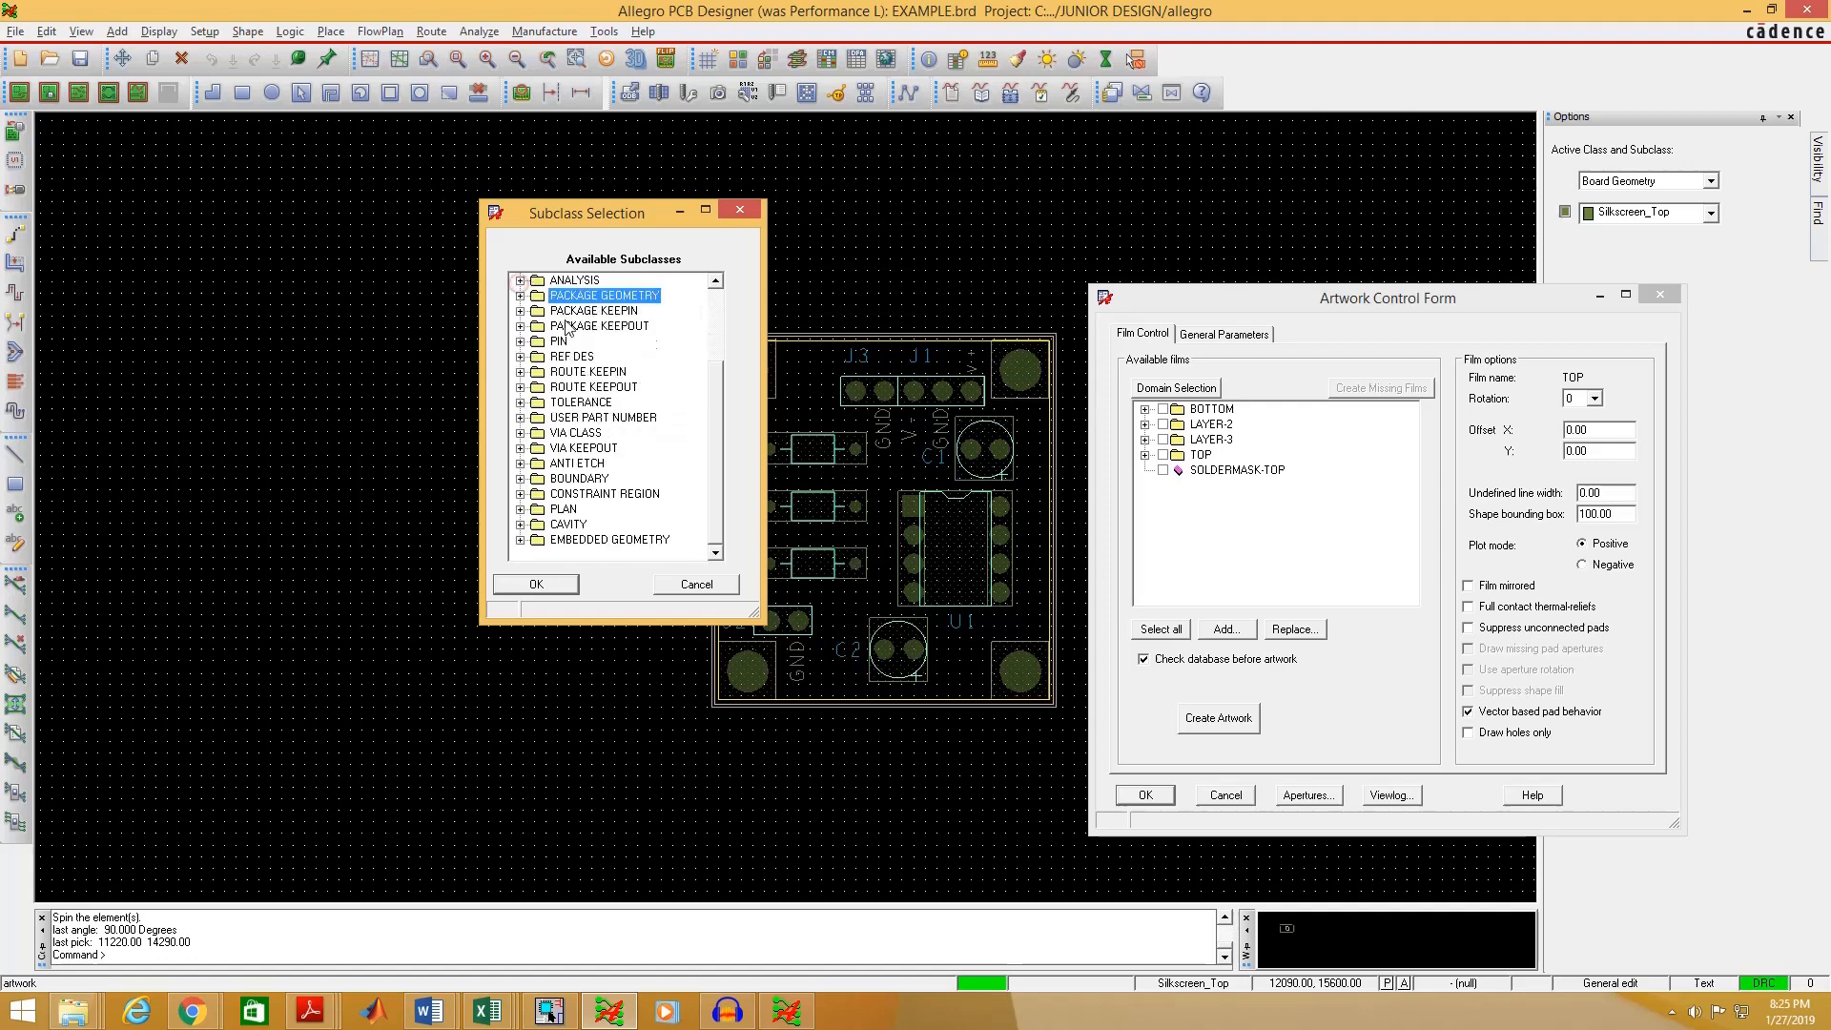
left_click(520, 343)
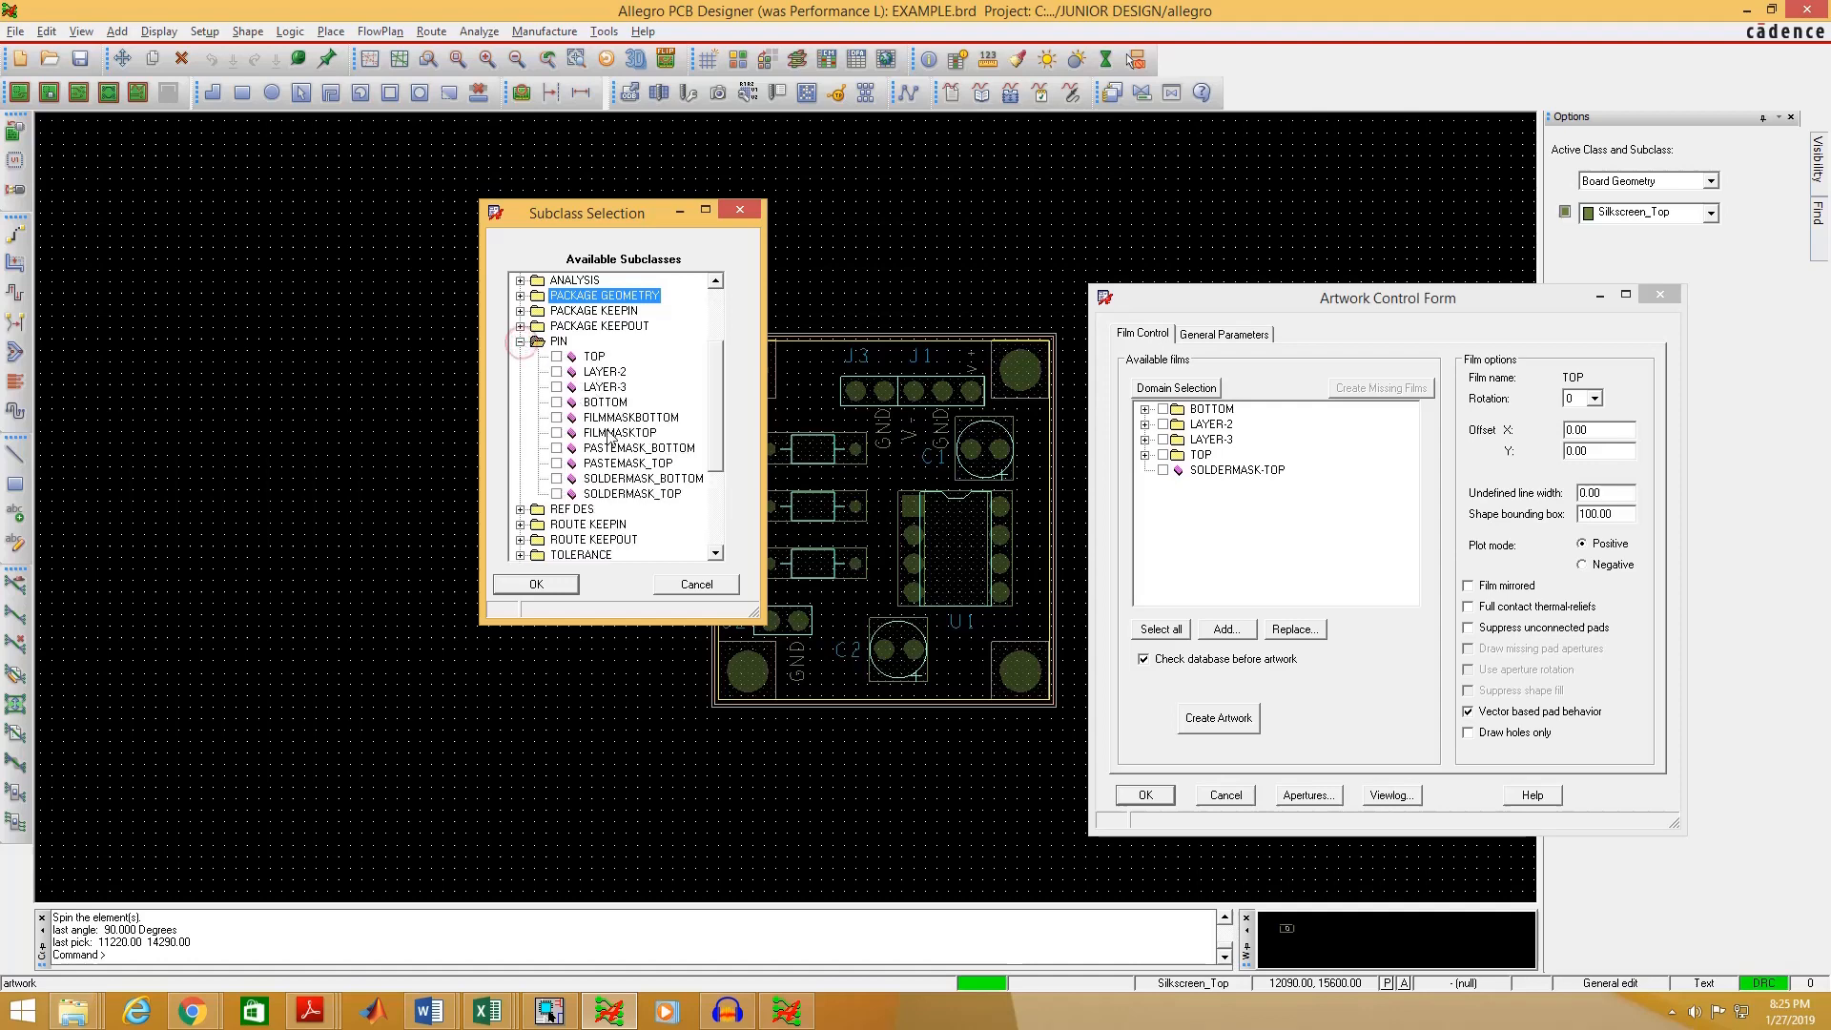
left_click(559, 495)
left_click(521, 342)
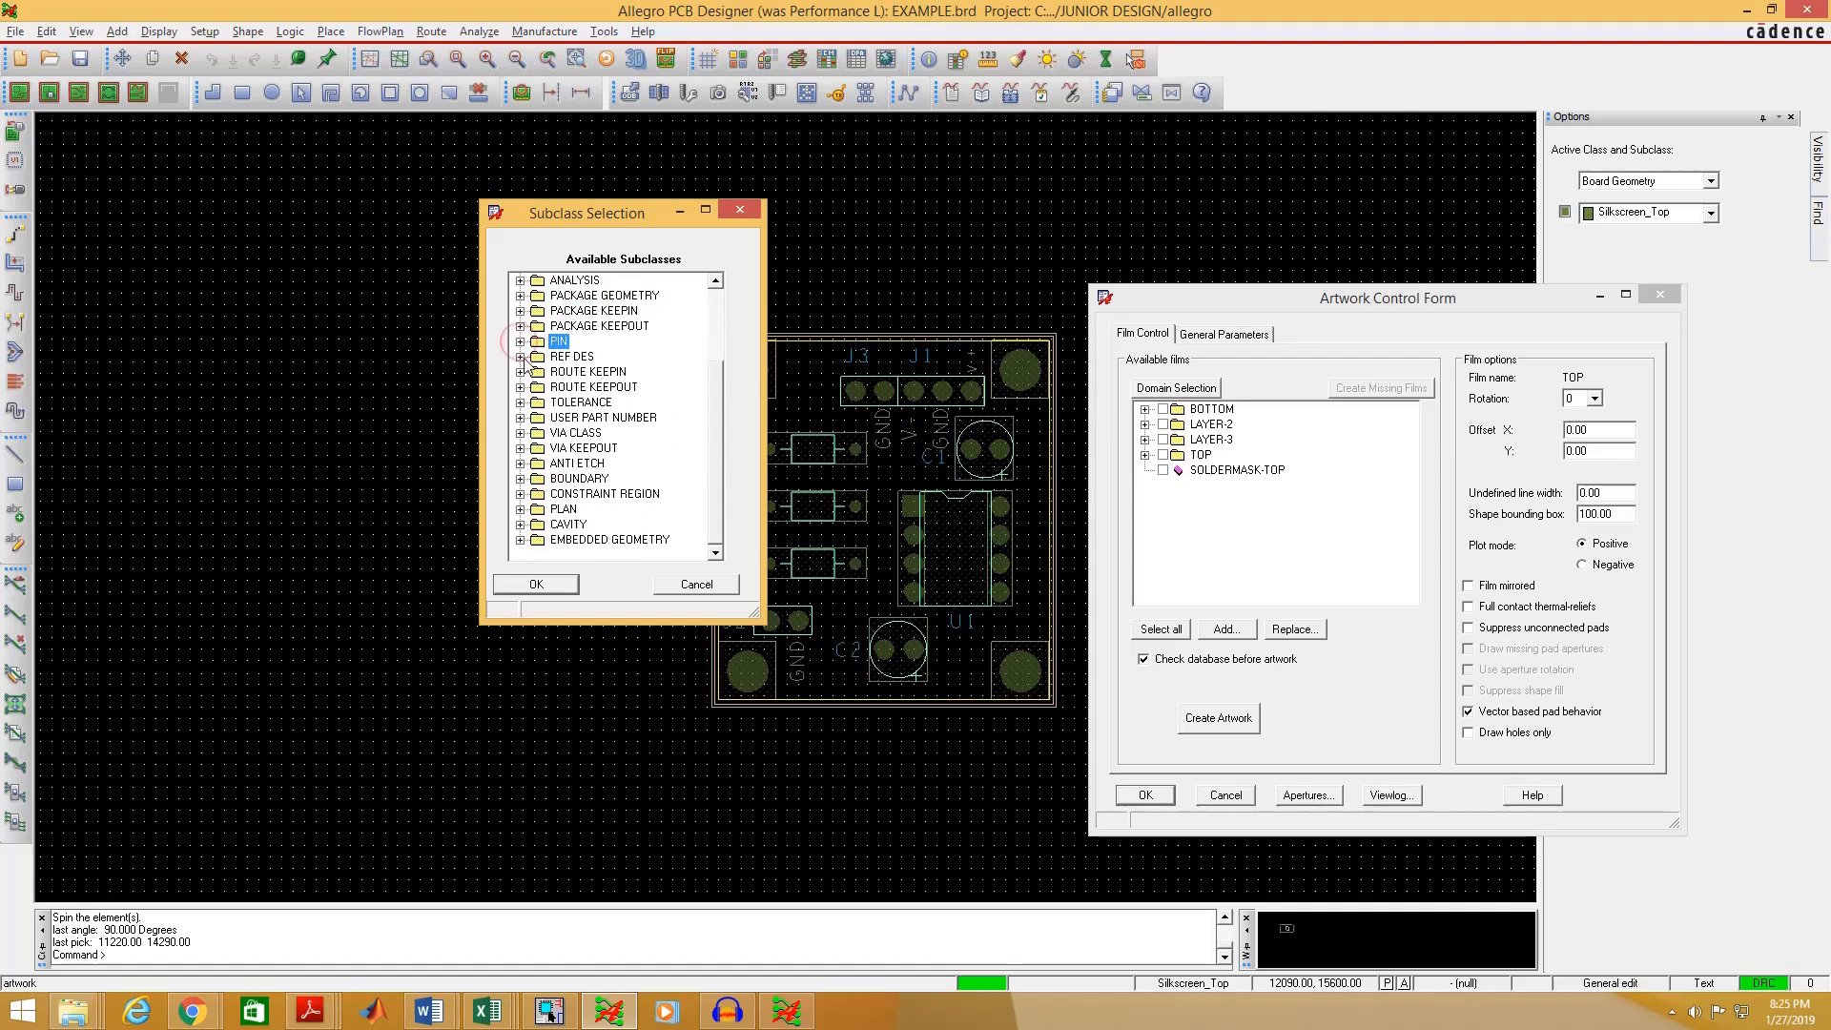
- Include the Via Class subclass SOLDERMASK_TOP, accept the subclass selection and check the SOLDERMASK-TOP film's contents
left_click(521, 433)
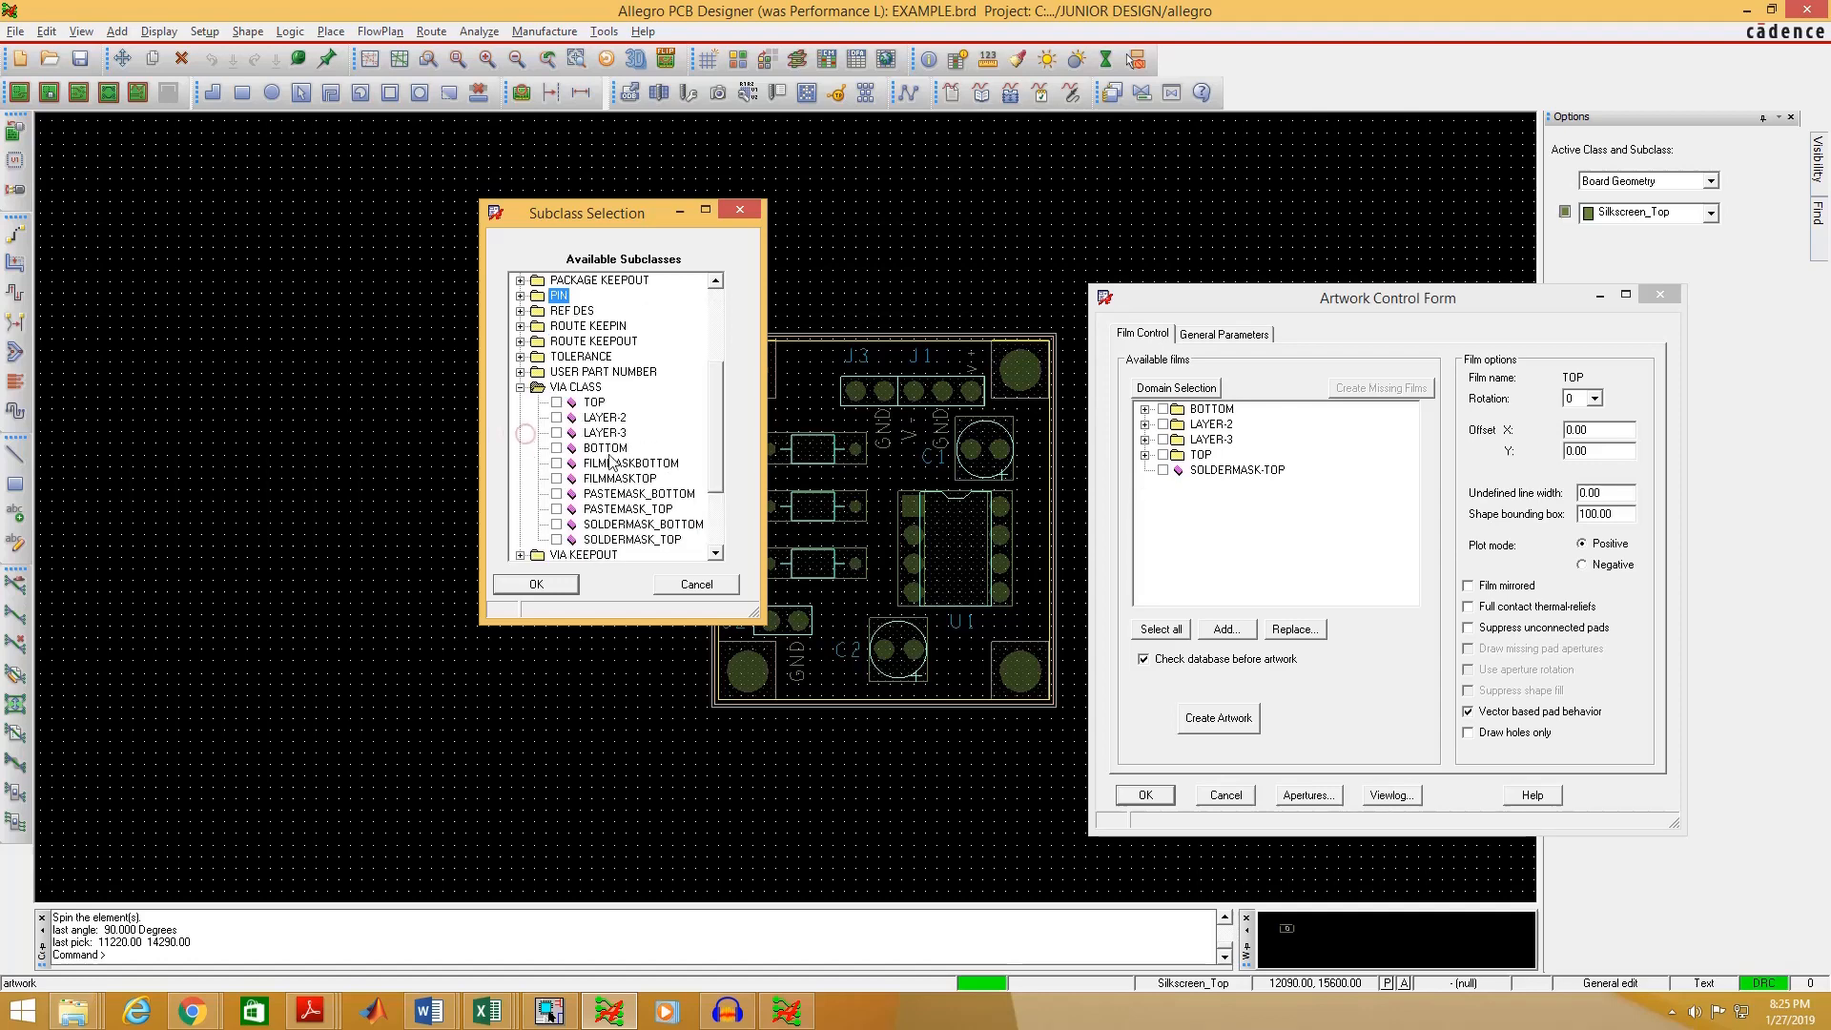
left_click(558, 540)
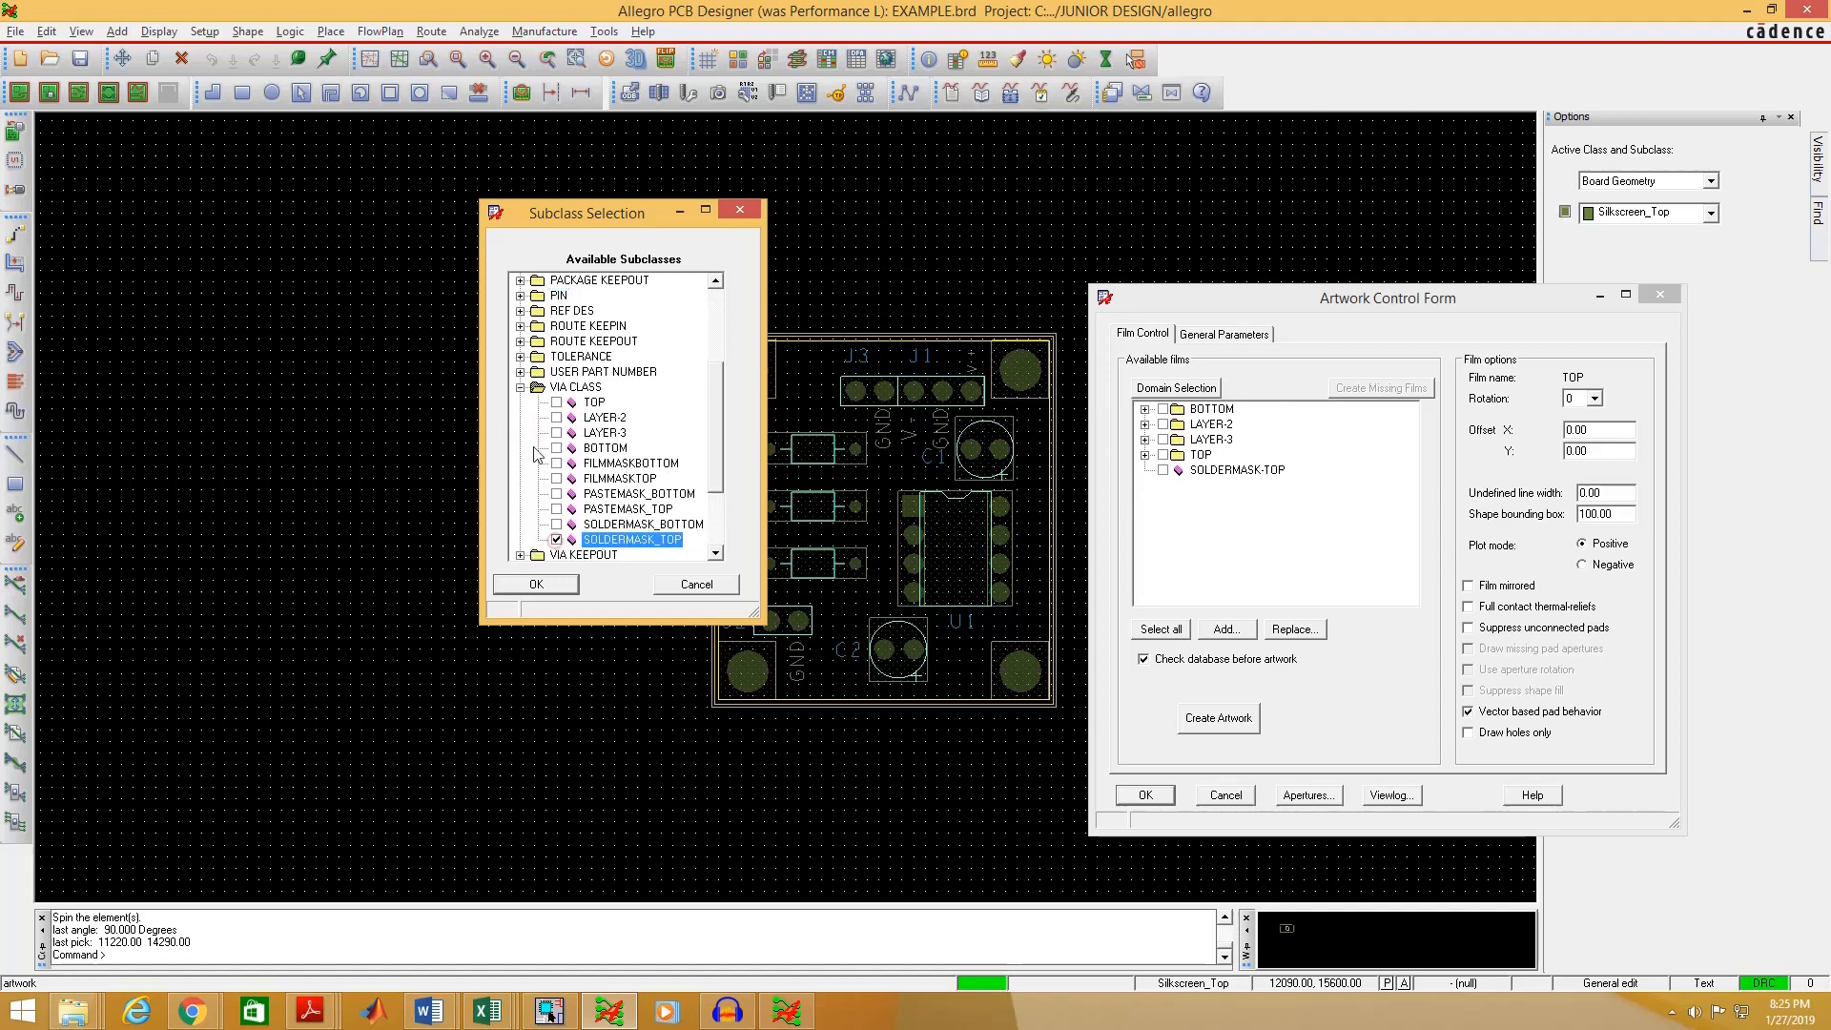
left_click(521, 387)
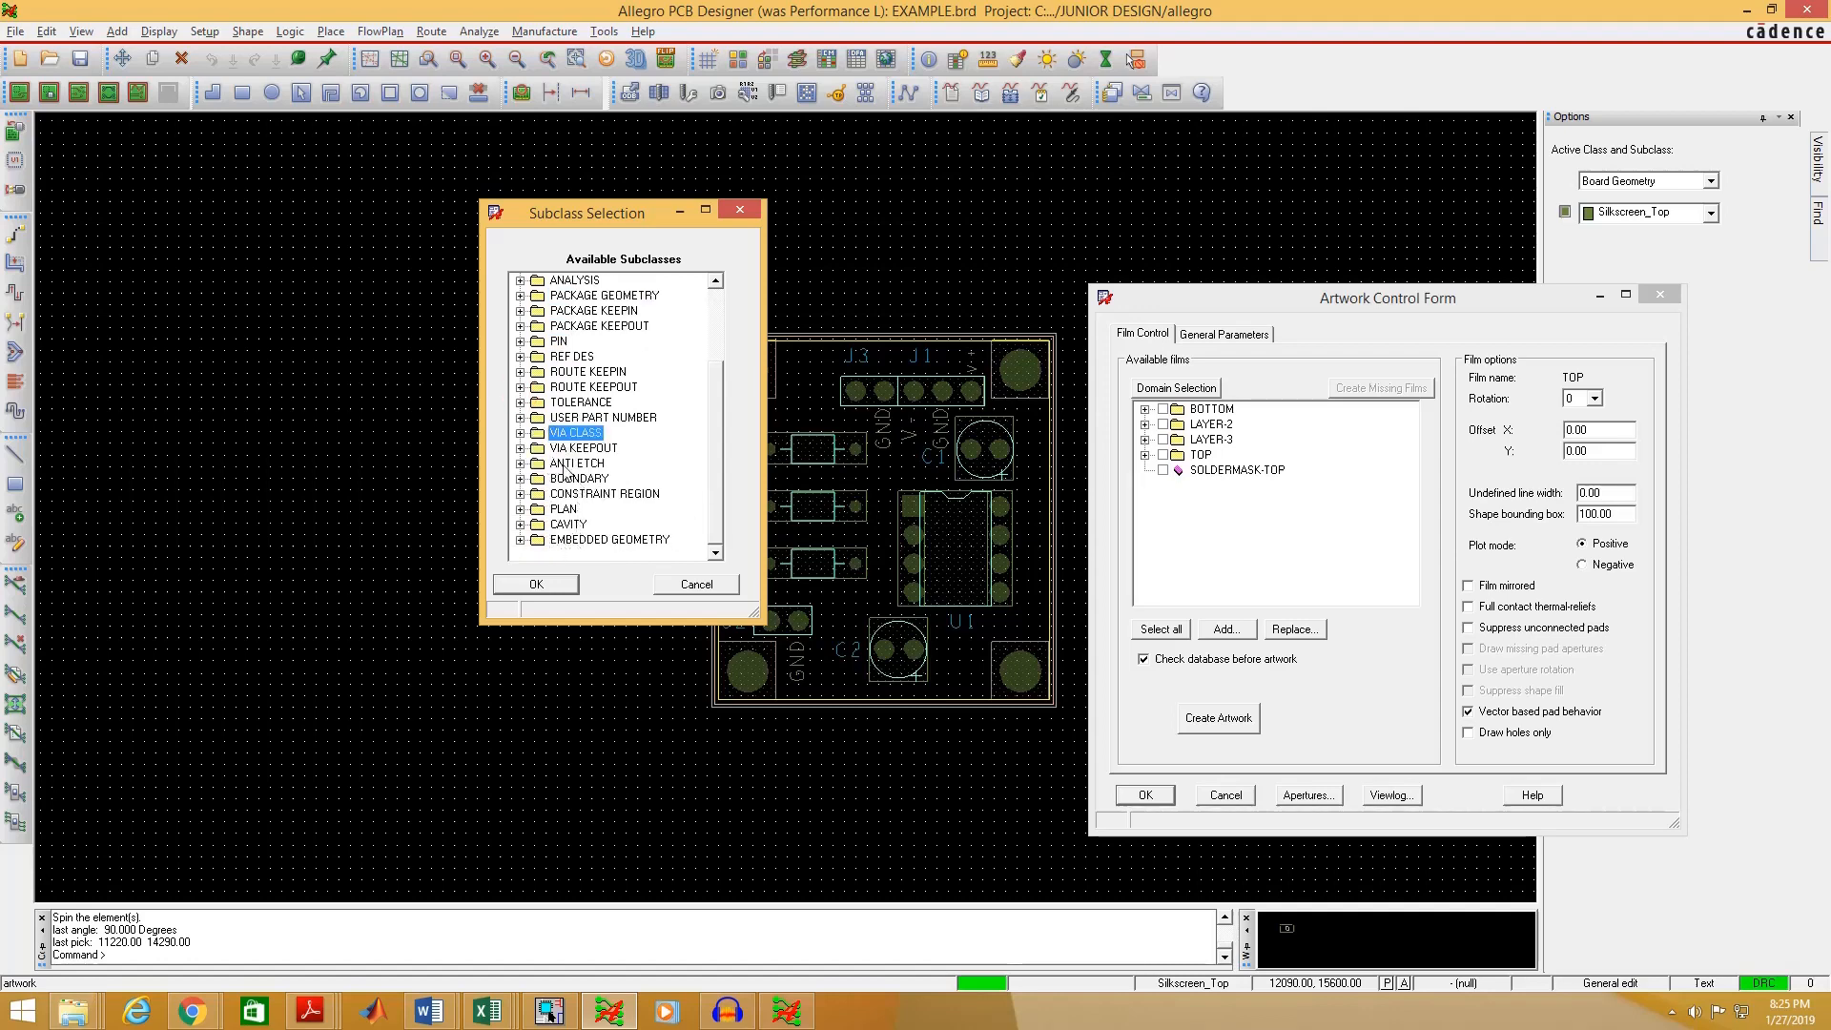
left_click(537, 586)
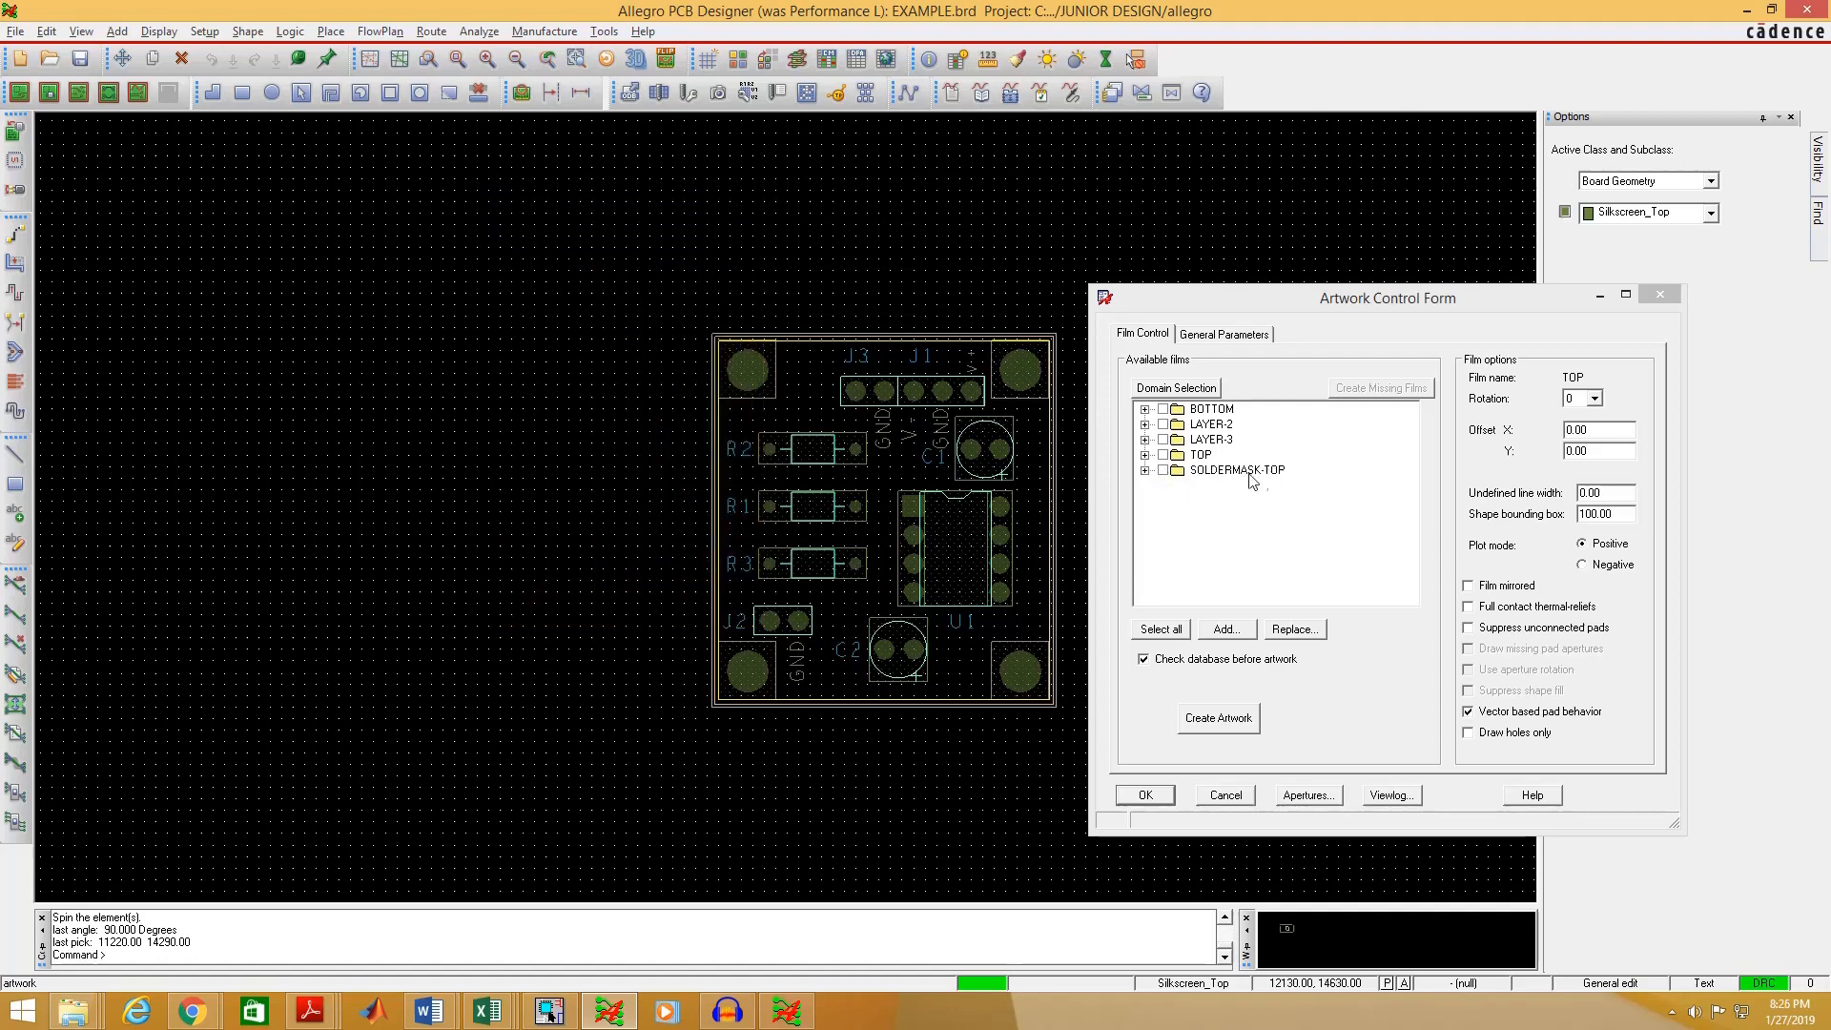
left_click(1145, 471)
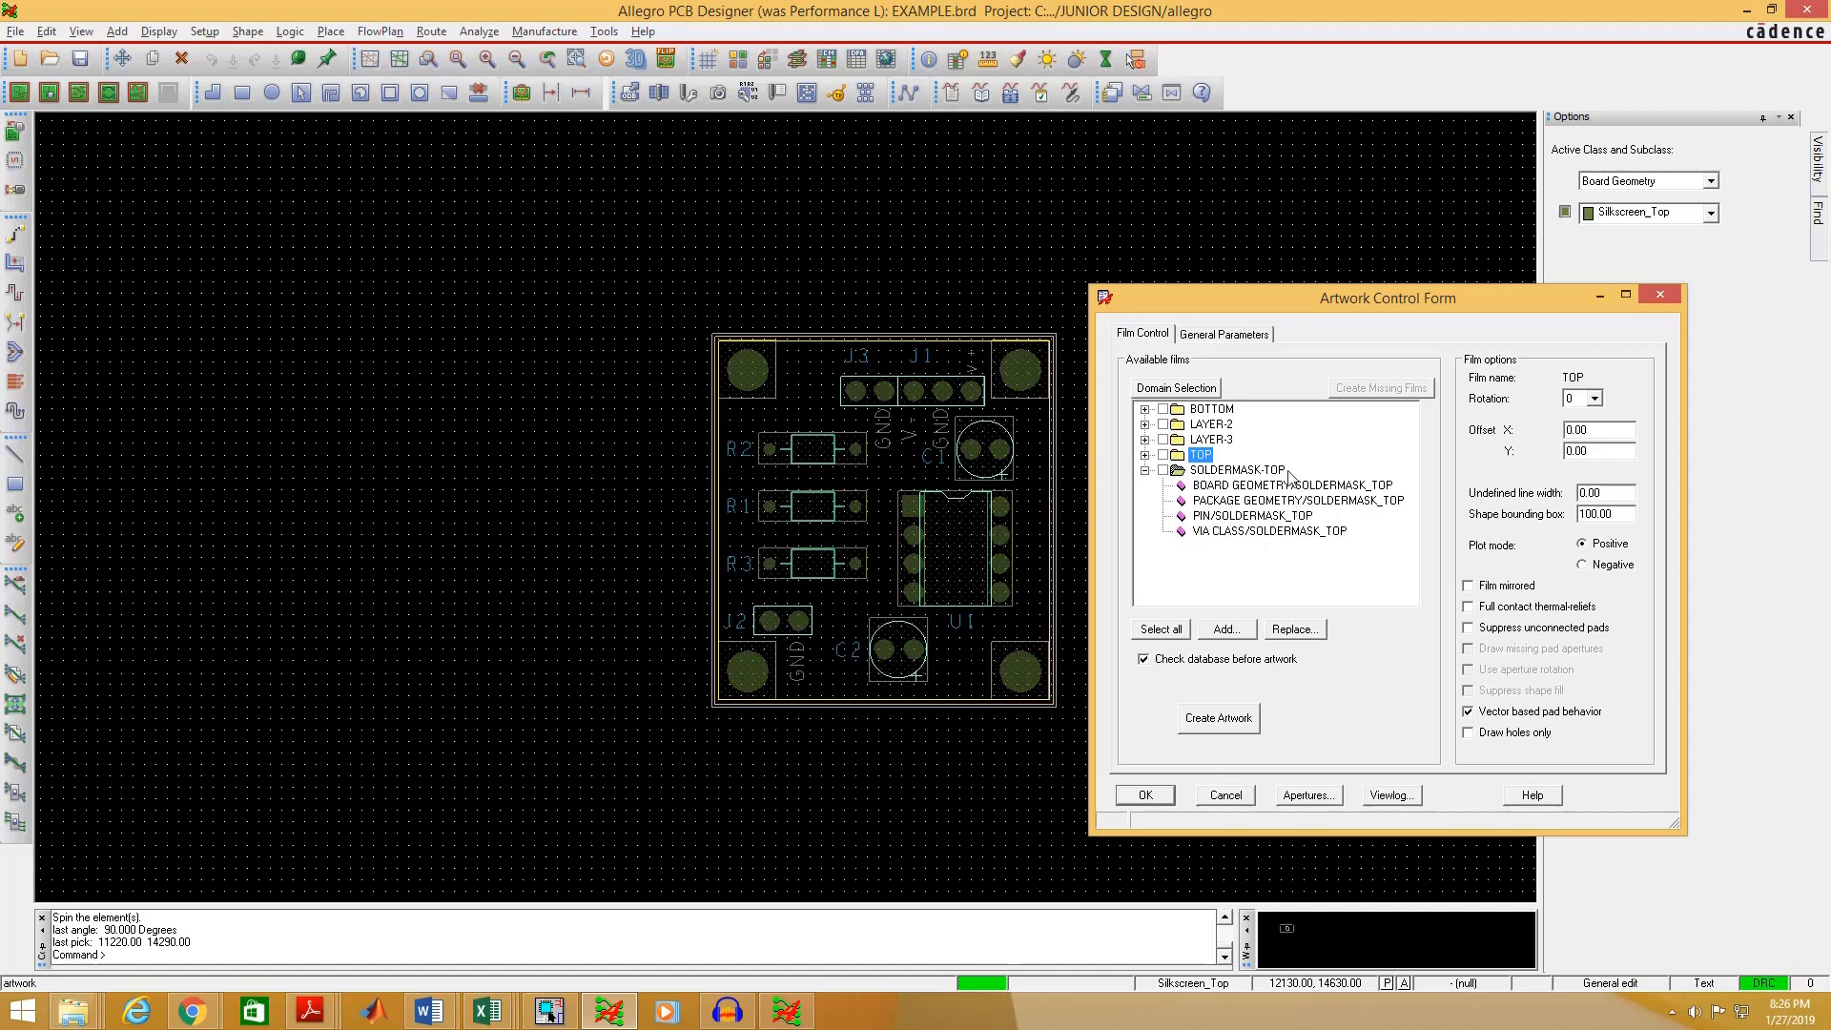
left_click(1145, 472)
- Manually add another film named SOLDERMASK-BOTTOM to the available films
right_click(1237, 472)
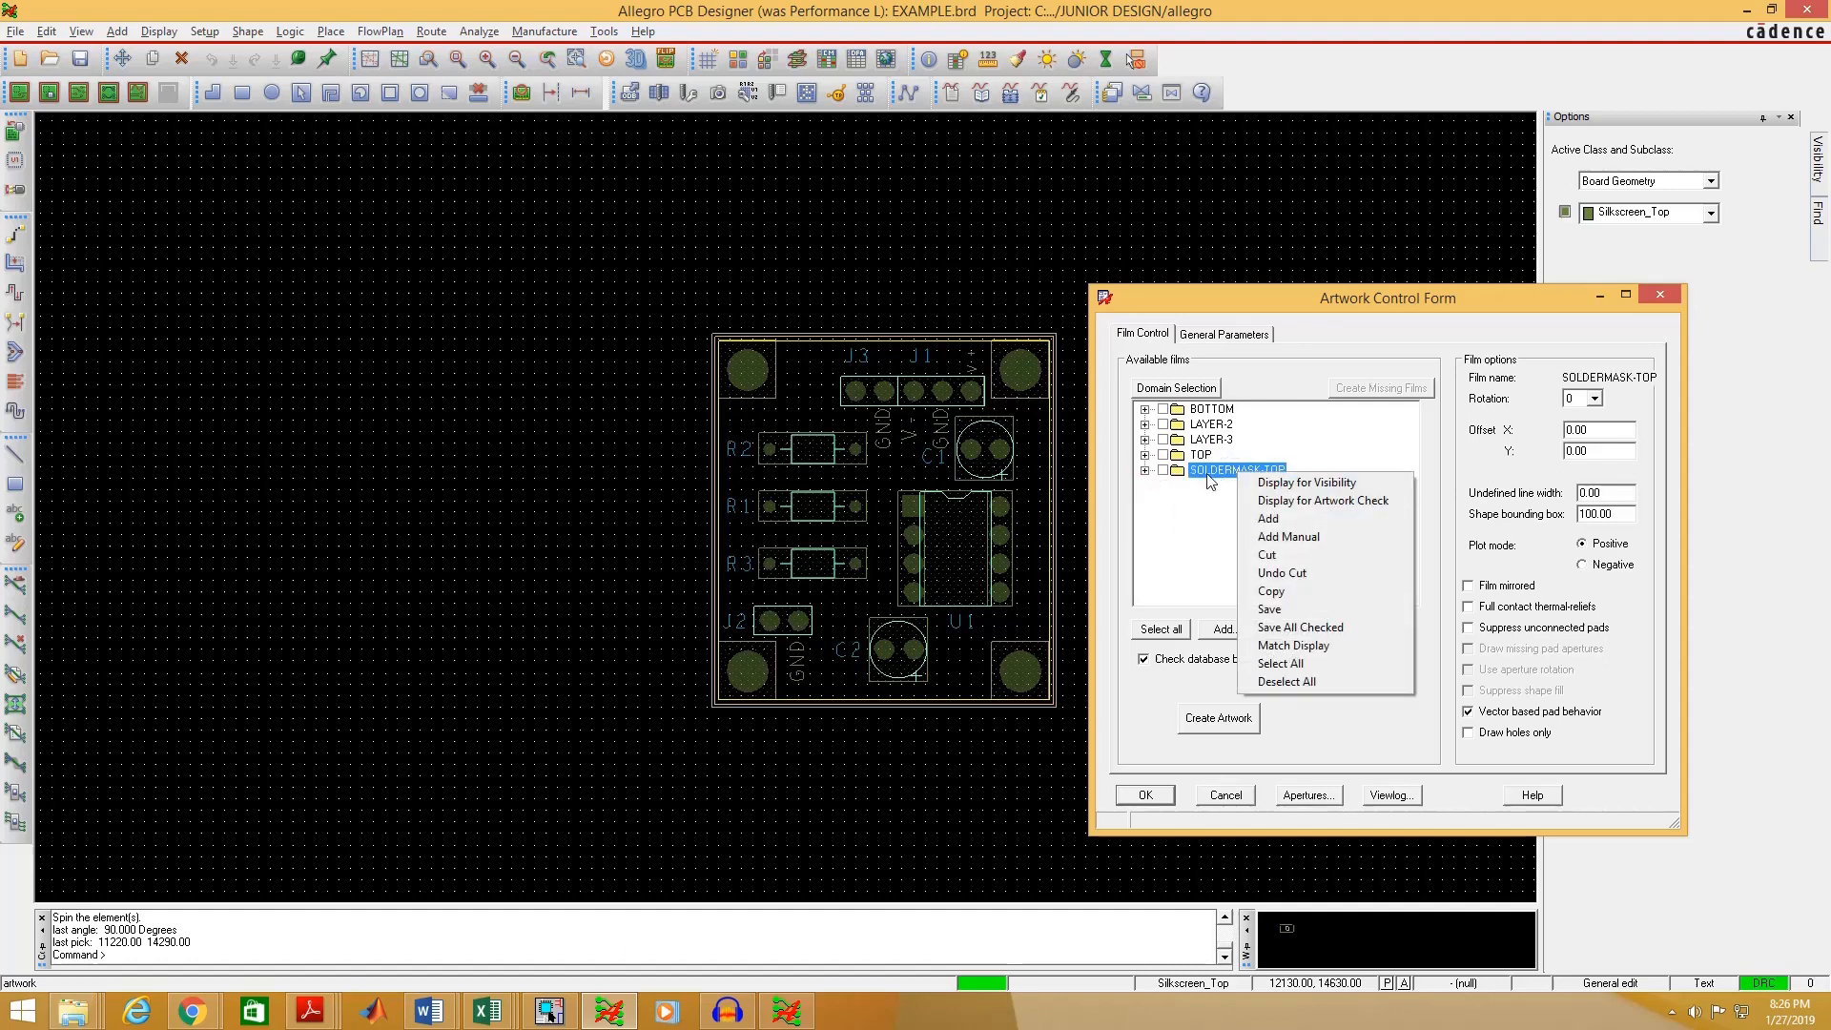
left_click(1282, 539)
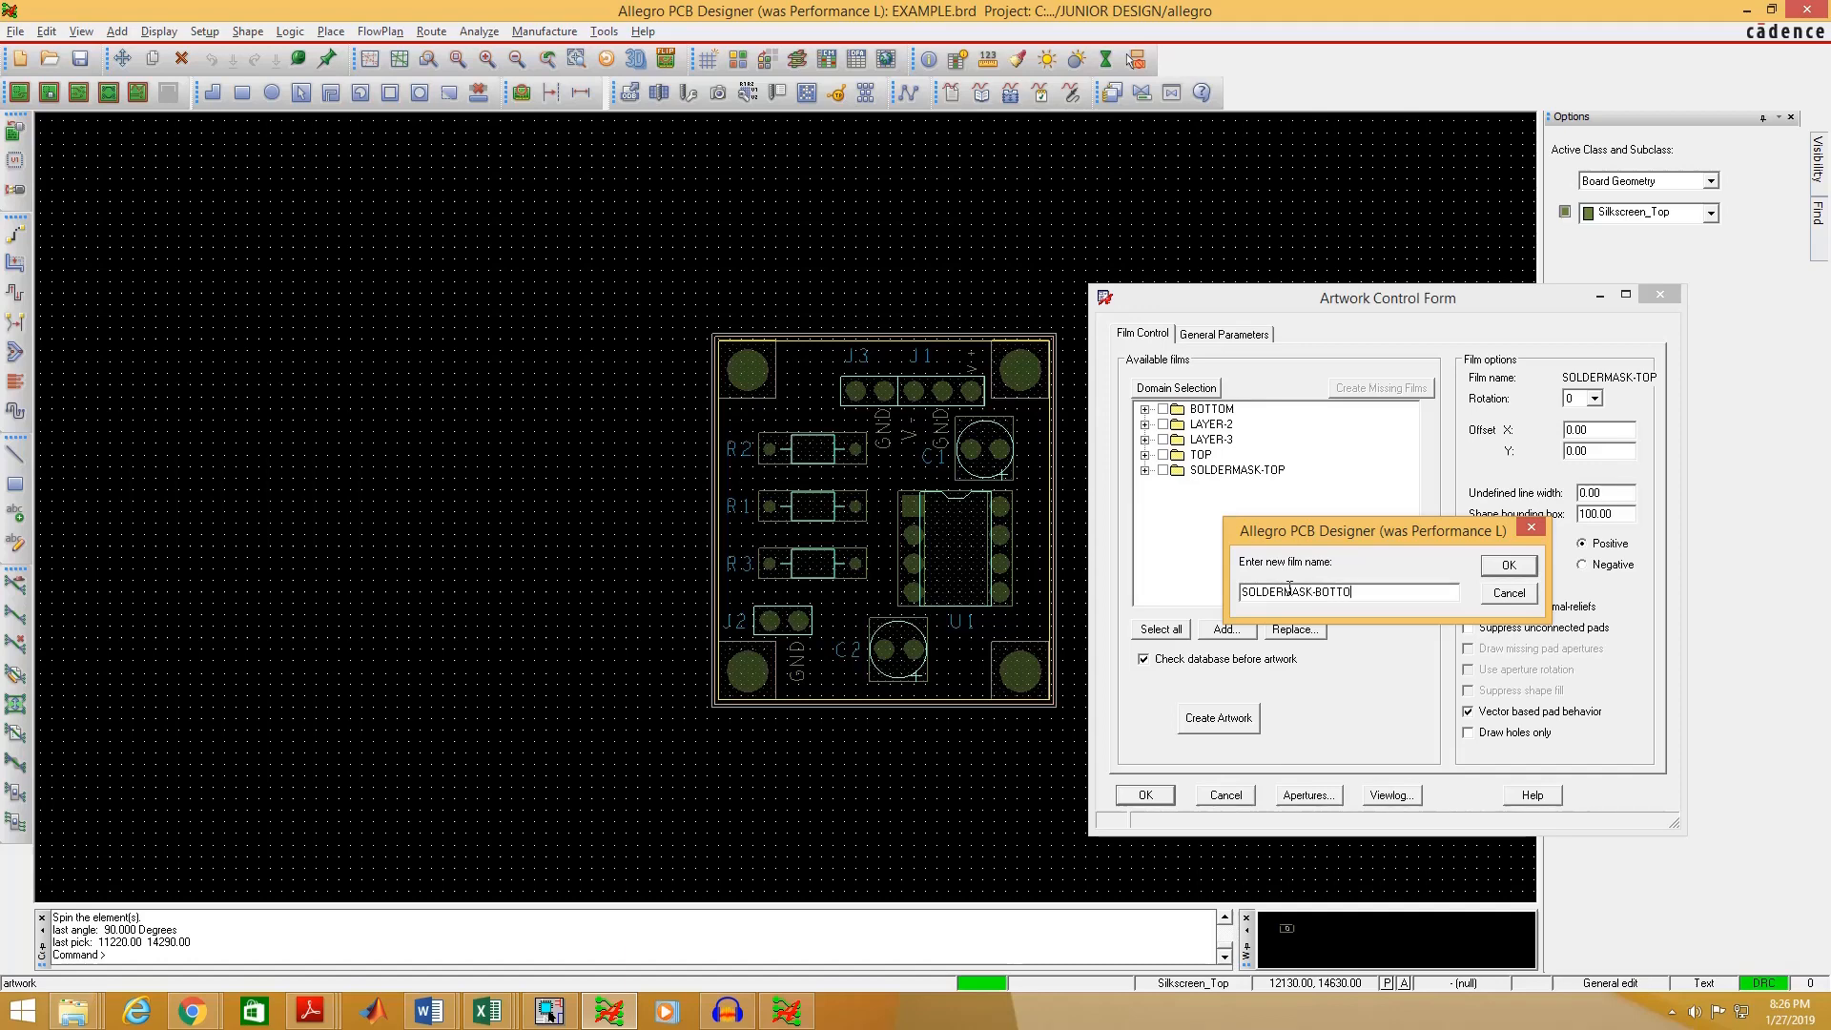
left_click(1508, 564)
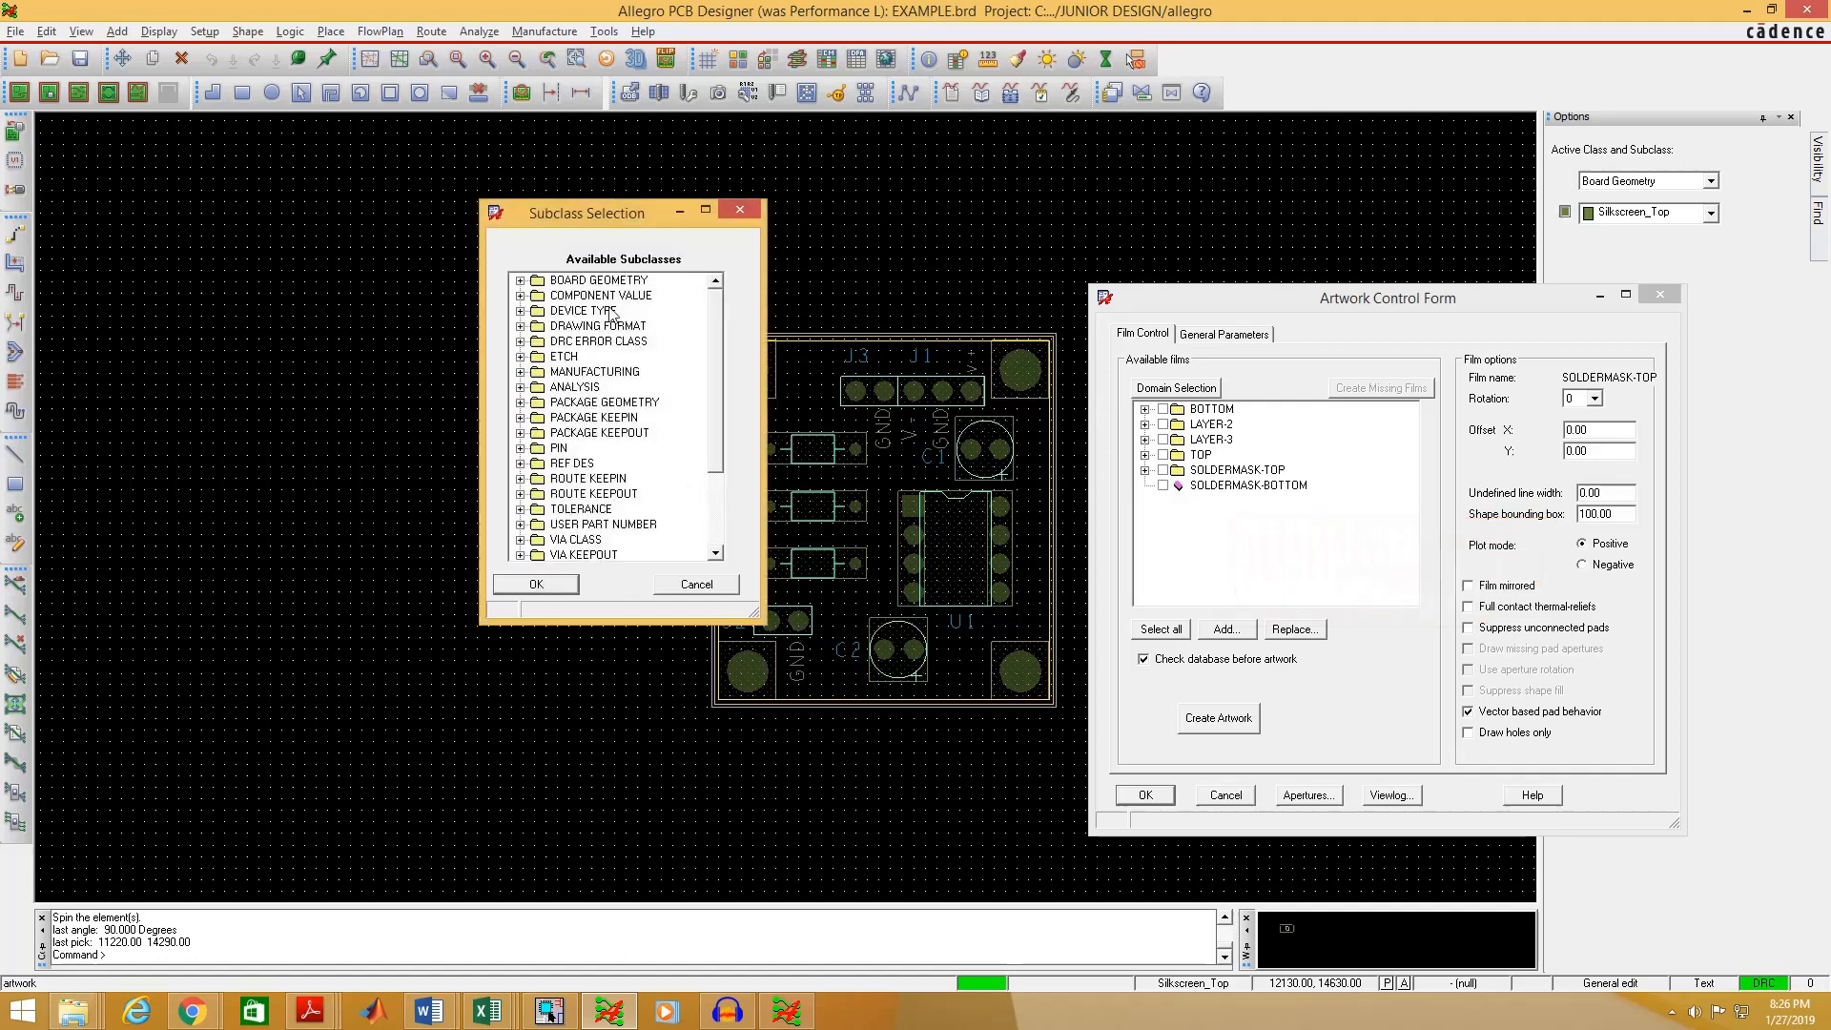
- Include the Board Geometry subclass SOLDERMASK_BOTTOM in the SOLDERMASK-BOTTOM film
left_click(519, 280)
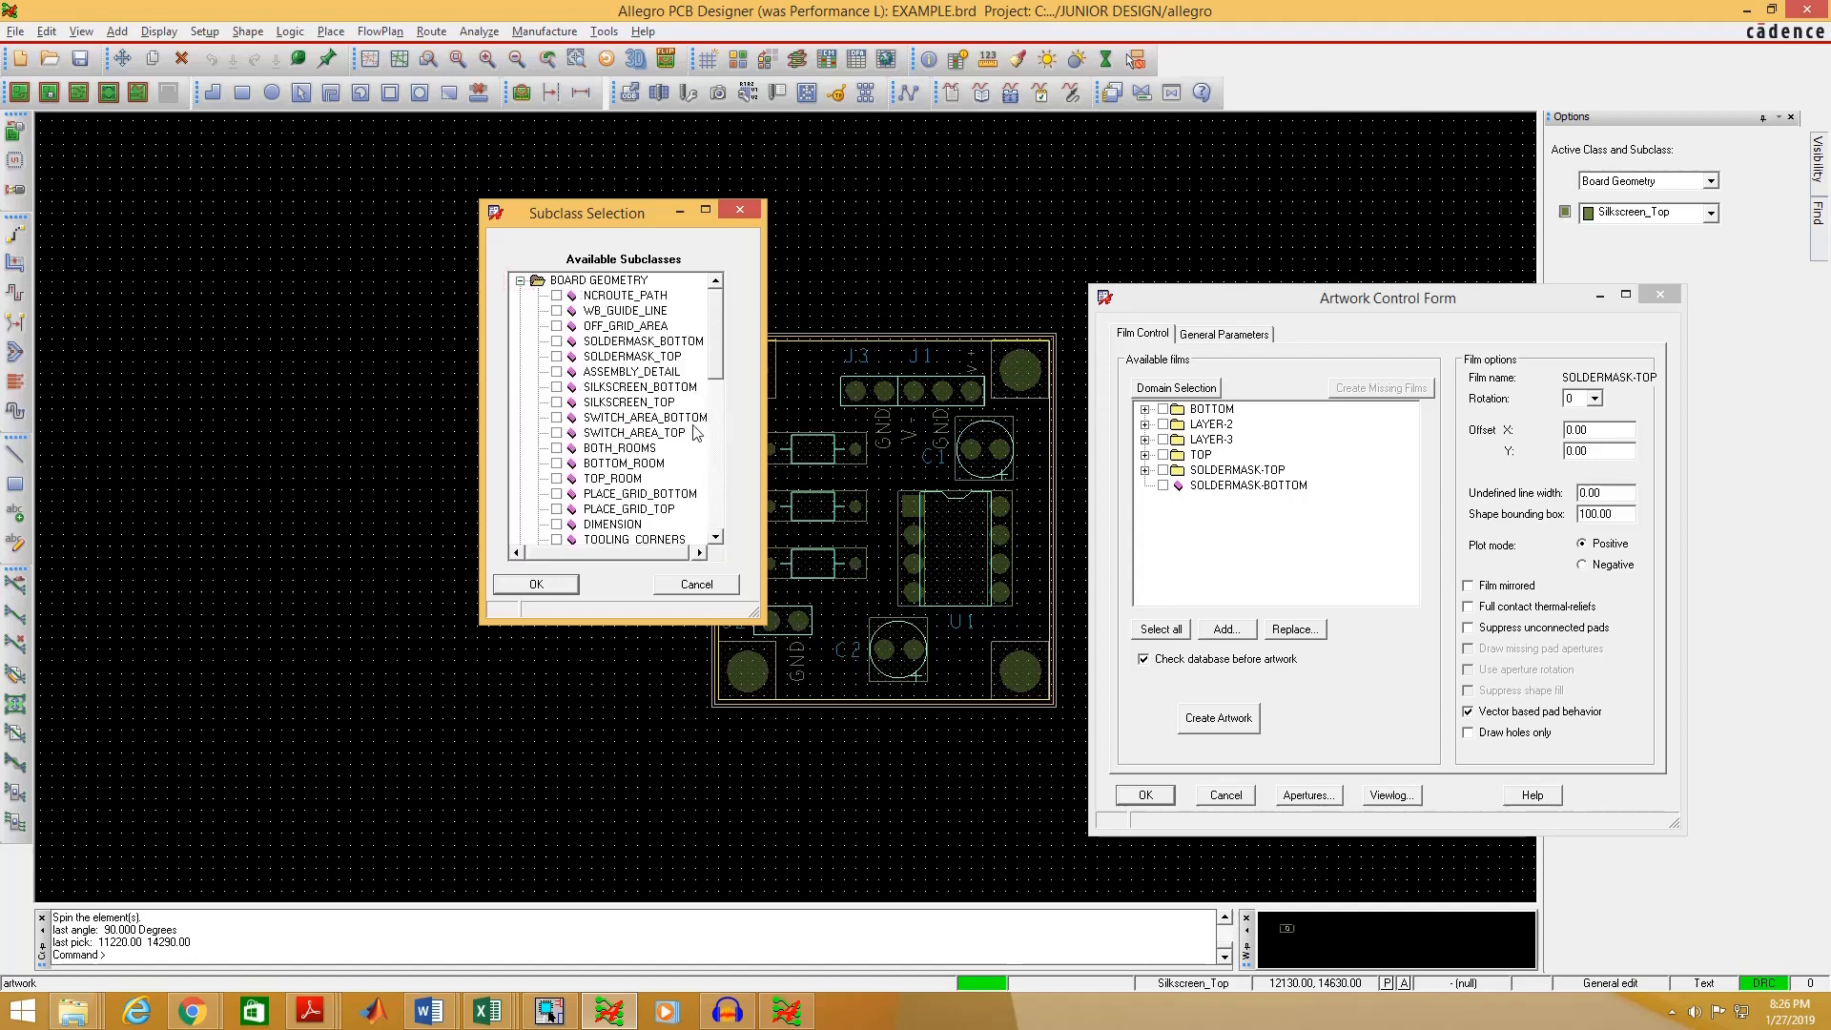
left_click_drag(718, 368, 716, 386)
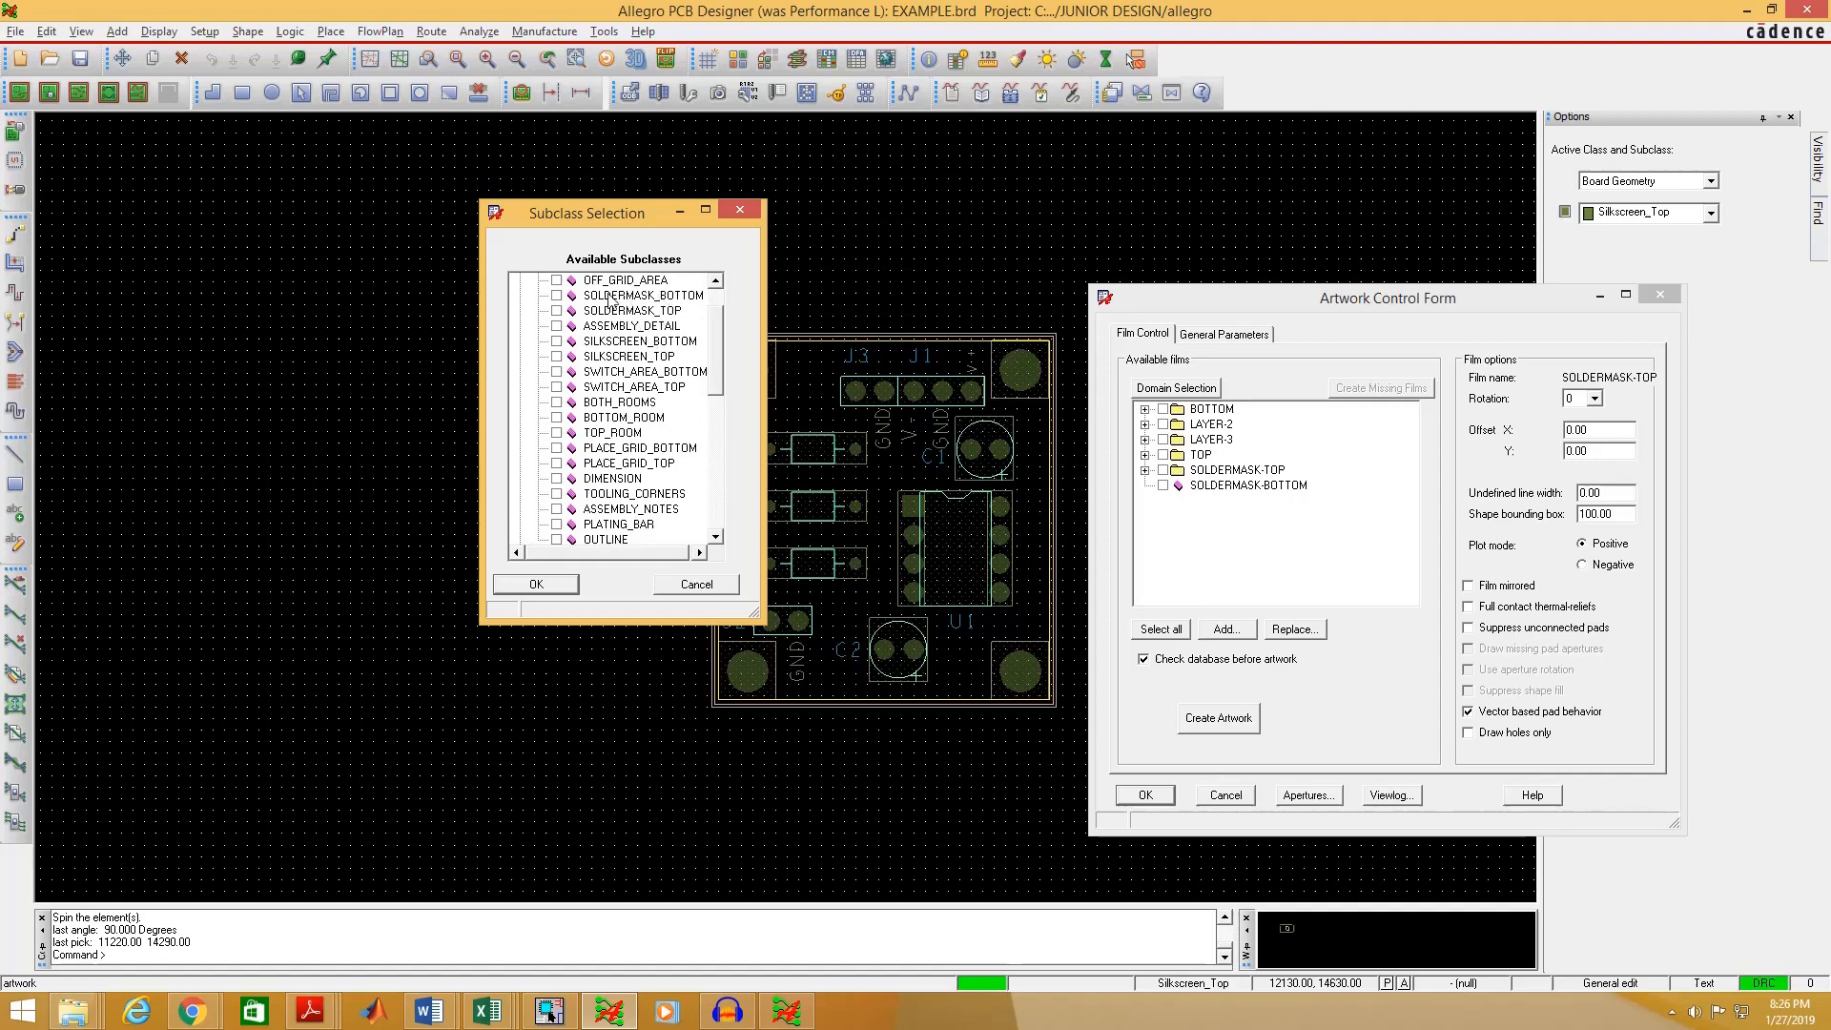
left_click(556, 296)
scroll(730, 327, "up", 1)
left_click(521, 280)
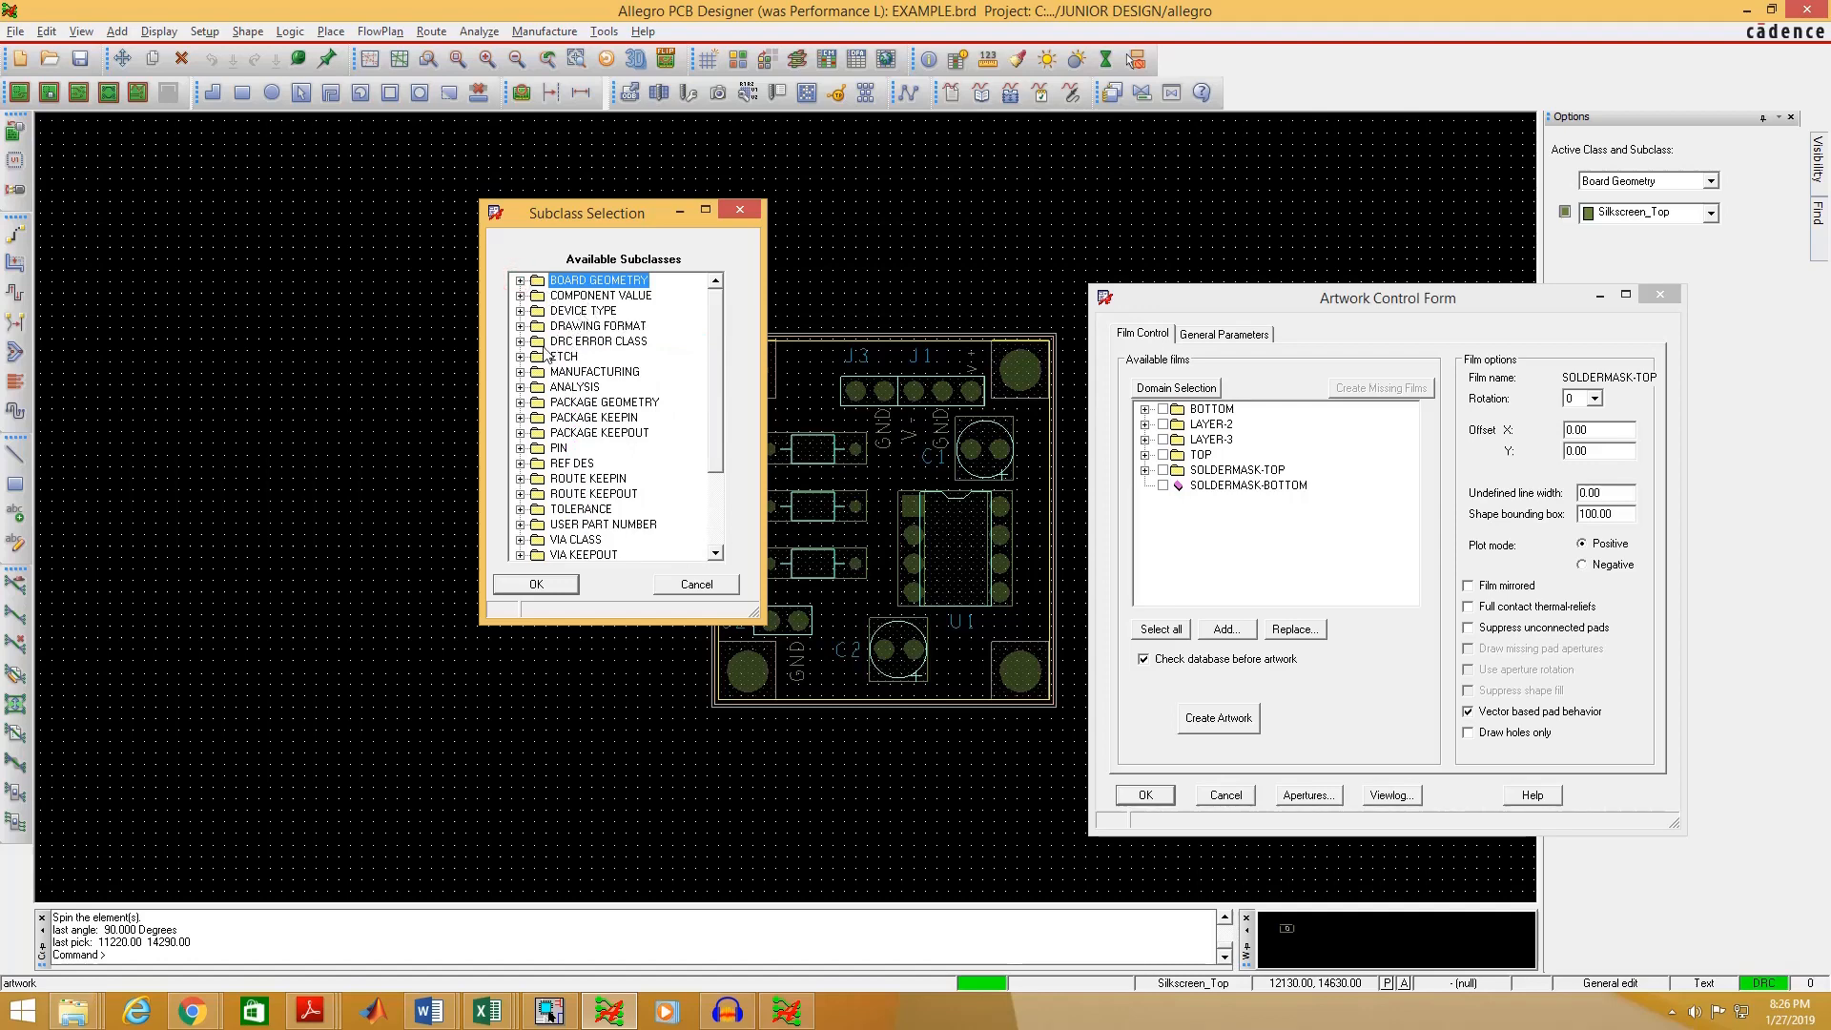
- Include the SOLDERMASK_BOTTOM subclasses of Package Geometry and Pin in the SOLDERMASK-BOTTOM film
left_click(520, 404)
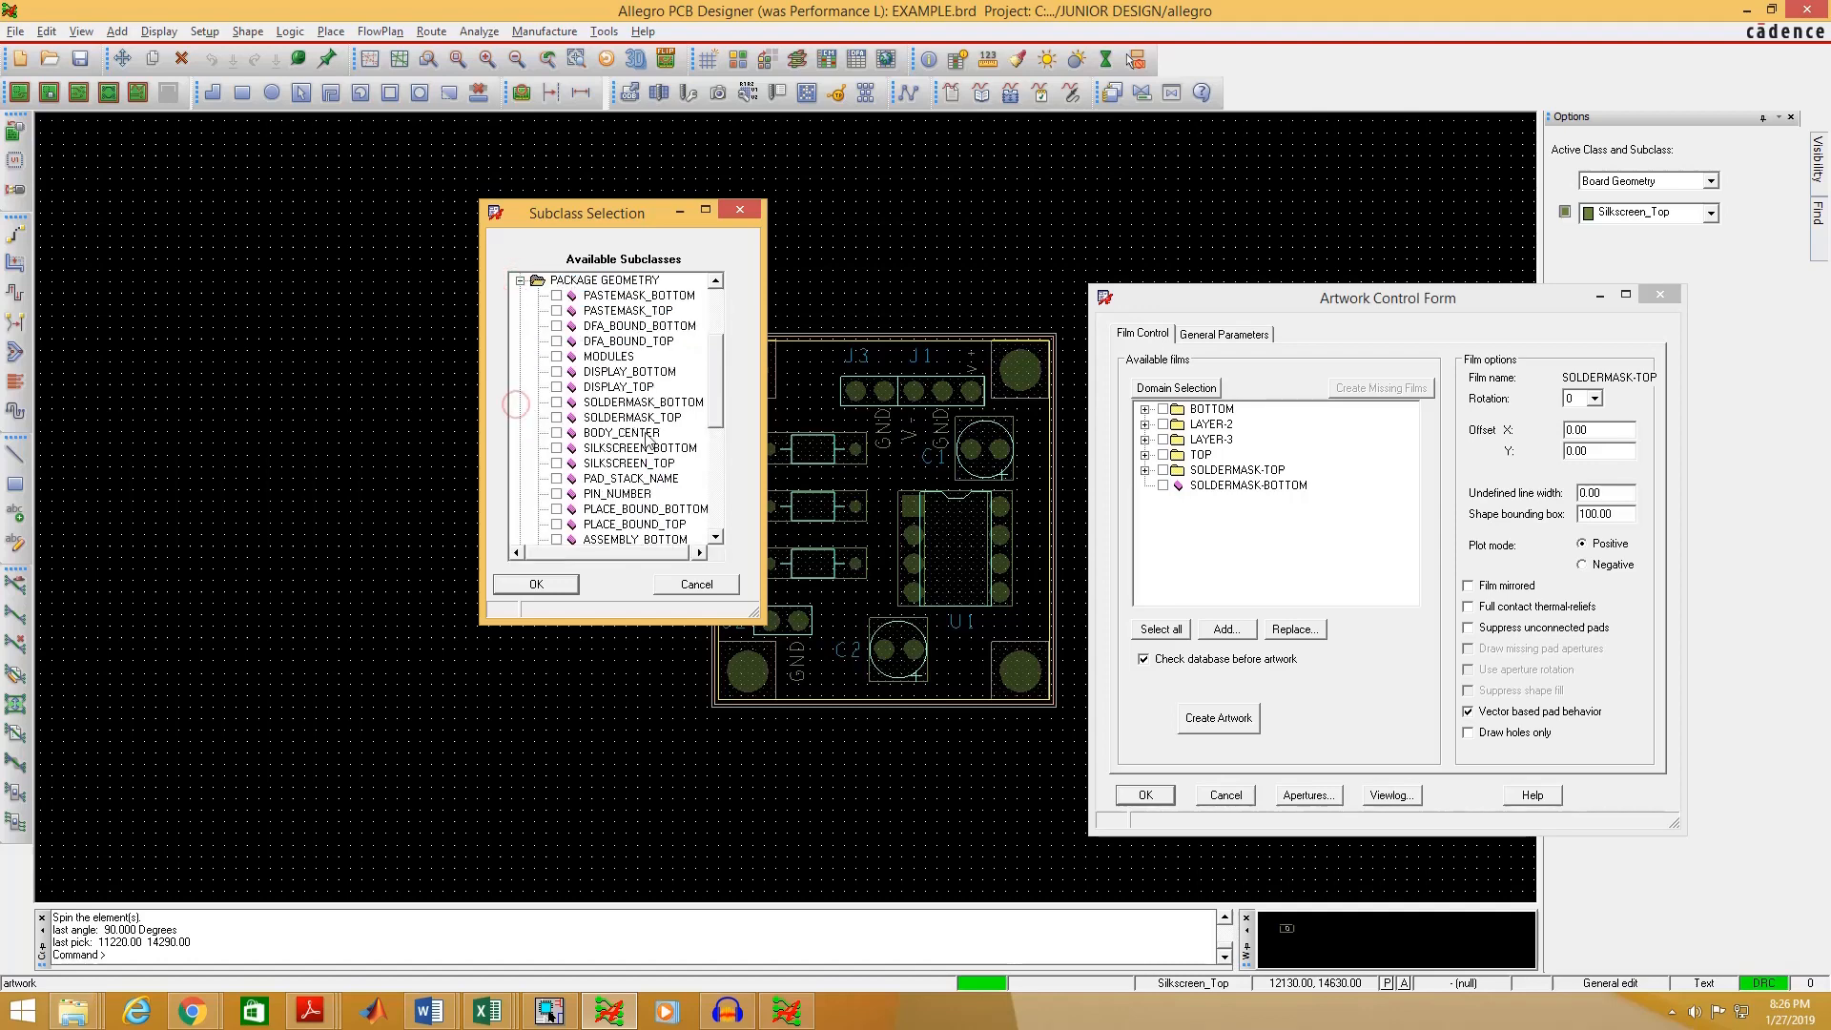
left_click(569, 405)
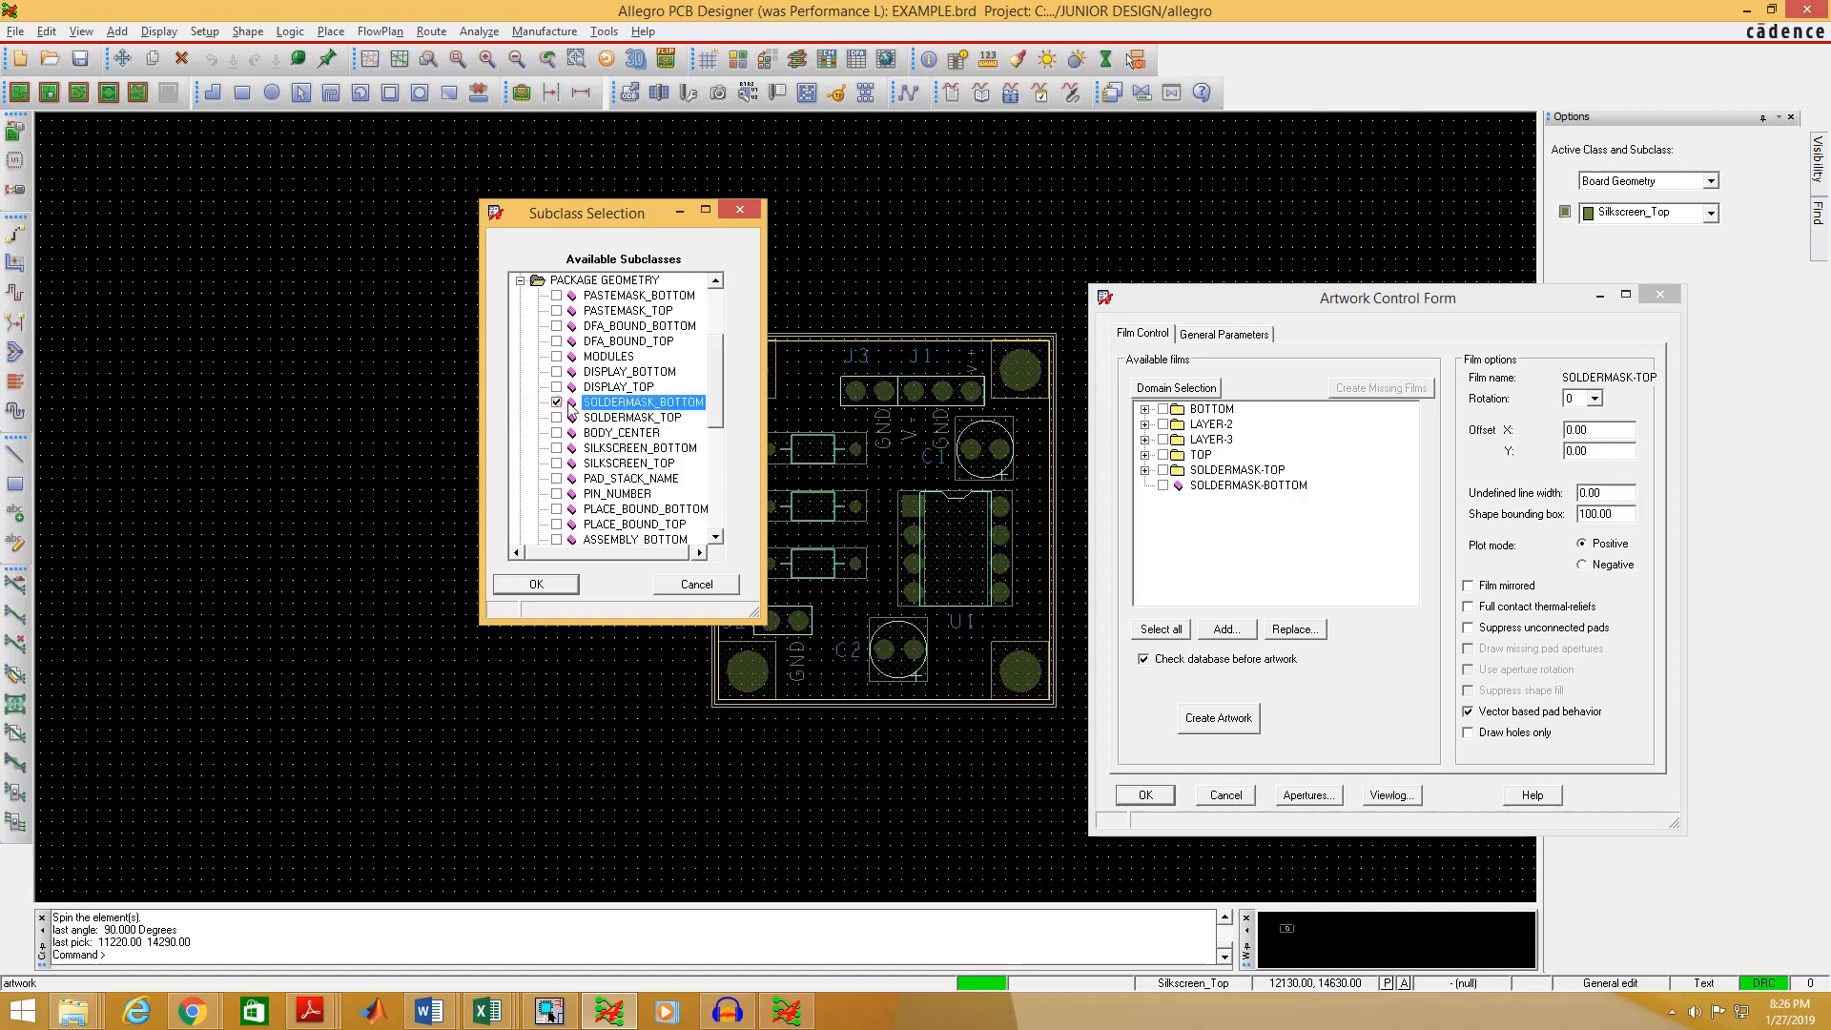
left_click(520, 280)
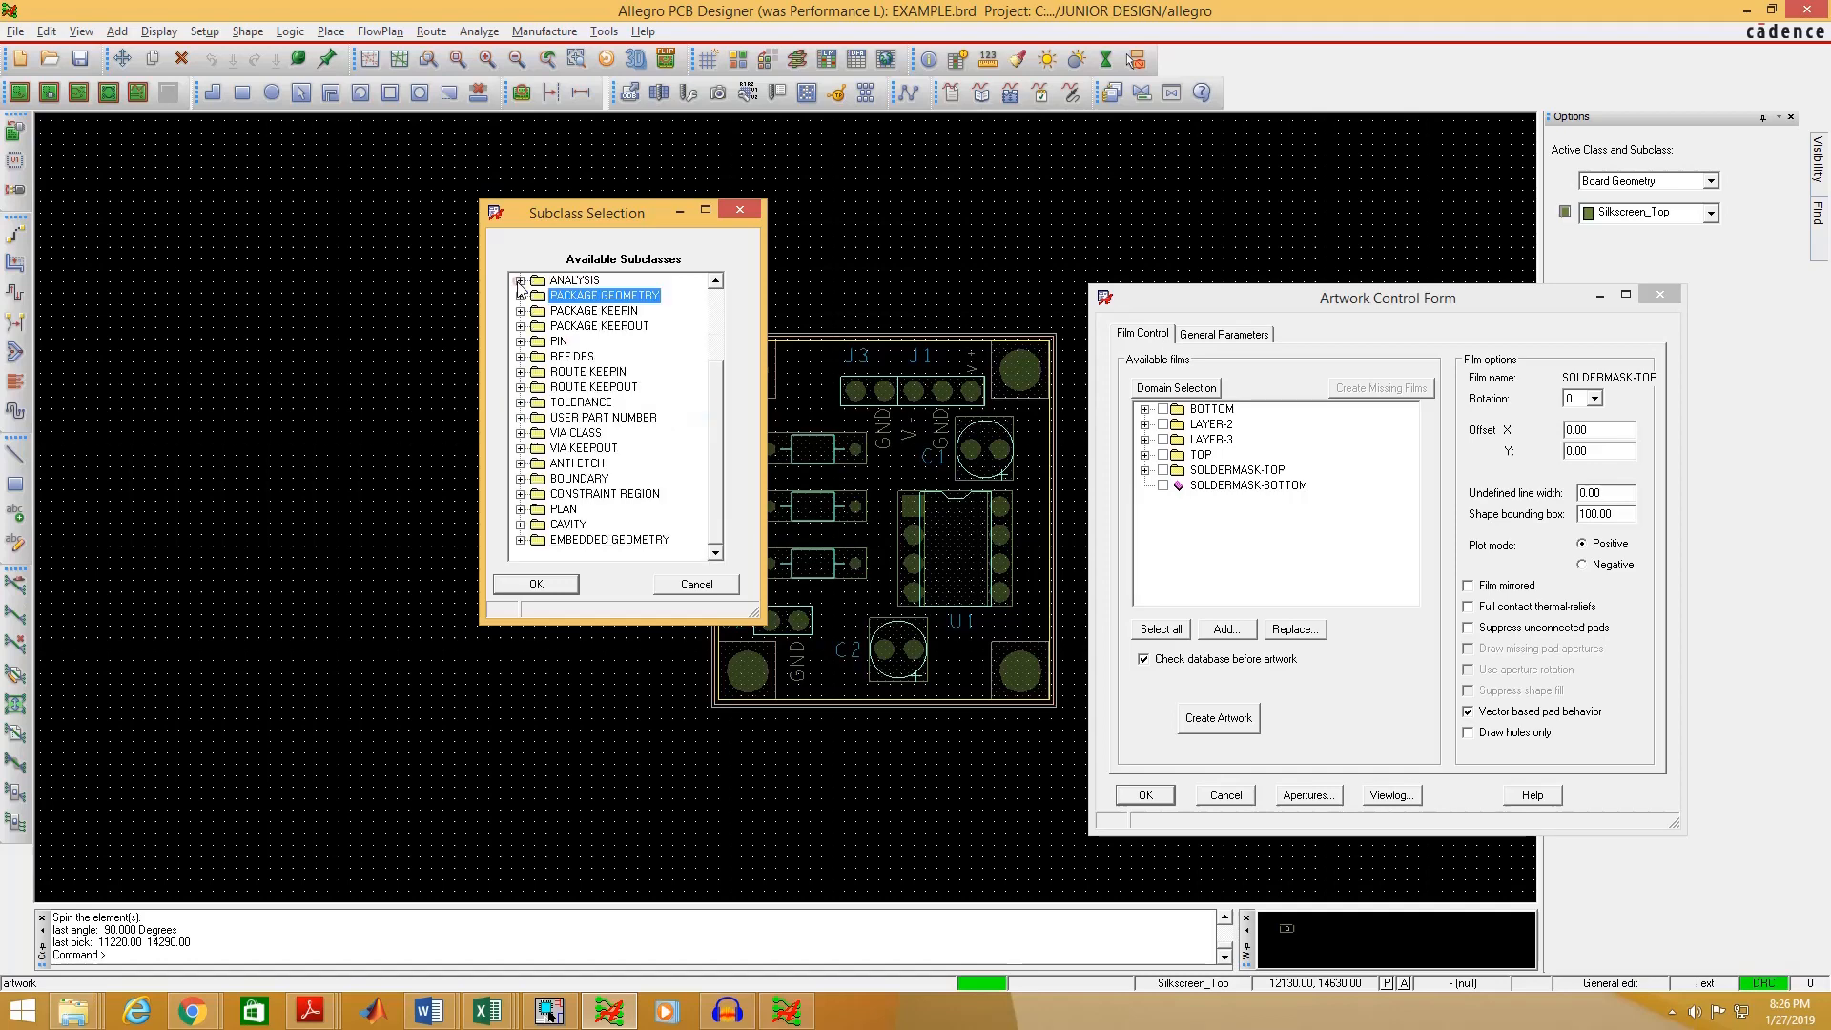
left_click(520, 342)
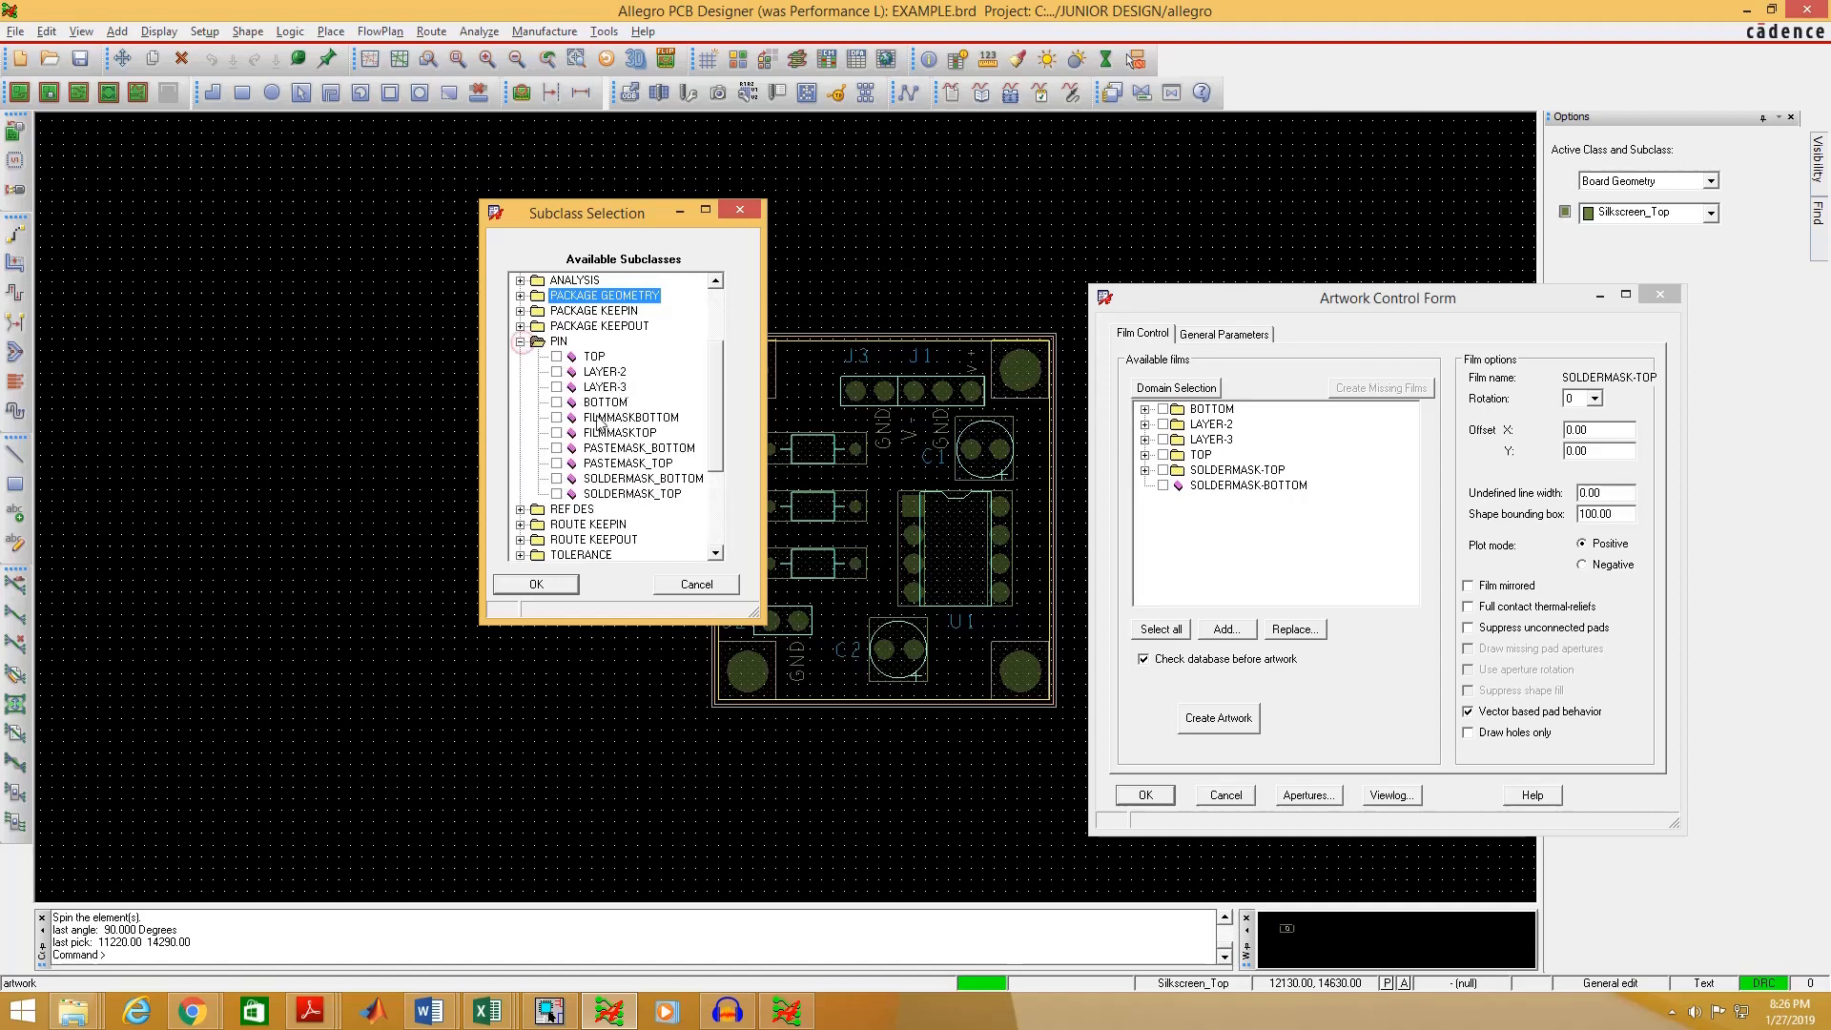
left_click(571, 478)
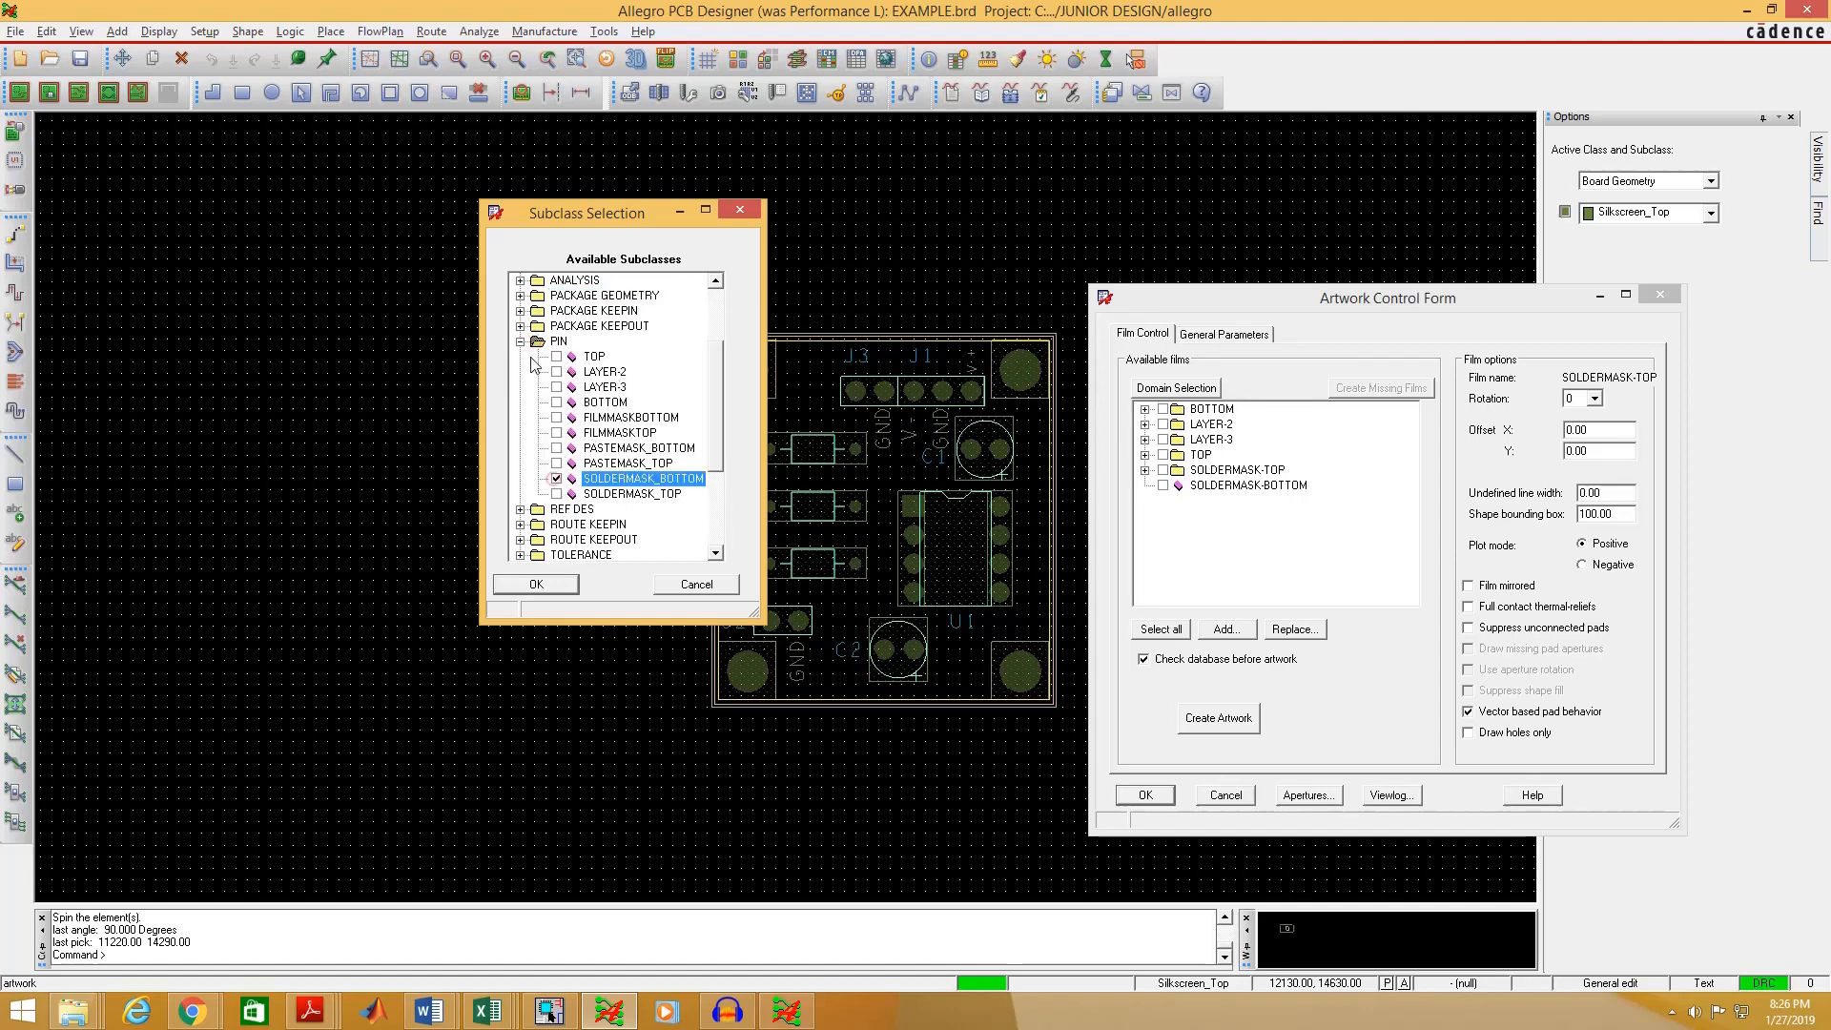
- Include the Via Class subclass SOLDERMASK_BOTTOM in the SOLDERMASK-BOTTOM film and accept the subclass selection
left_click(521, 341)
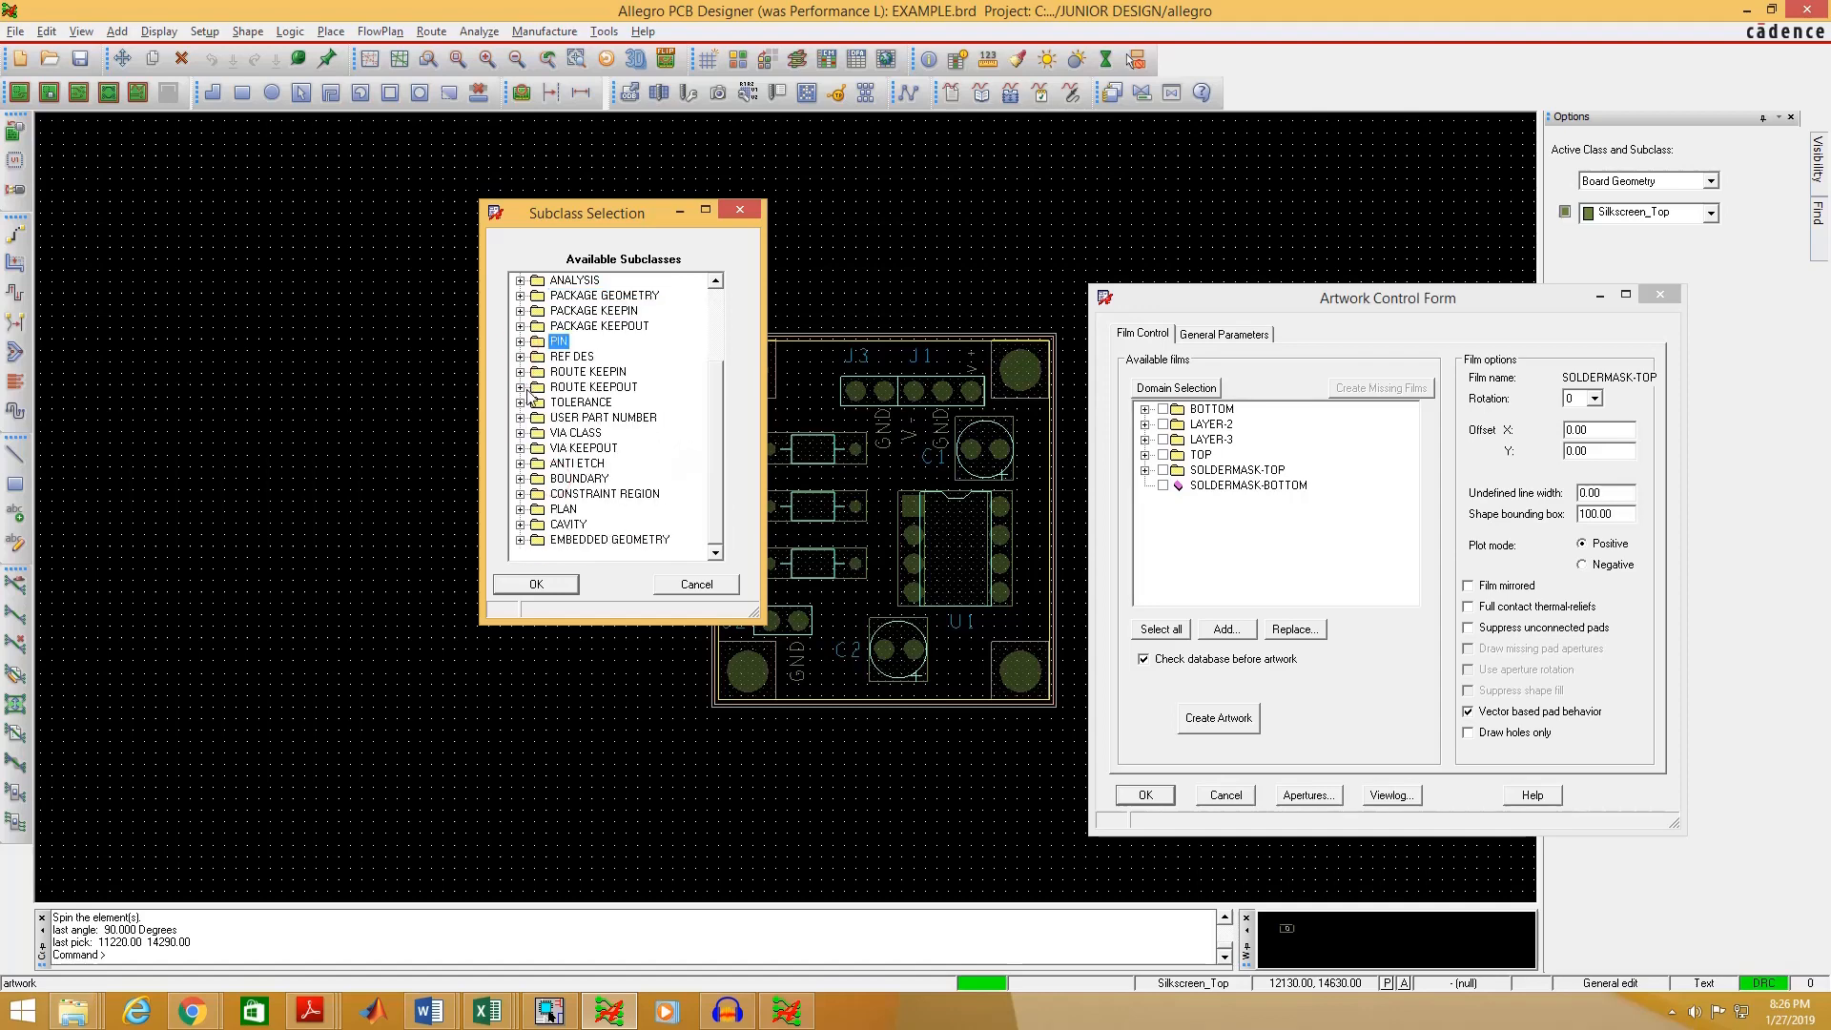
left_click(521, 433)
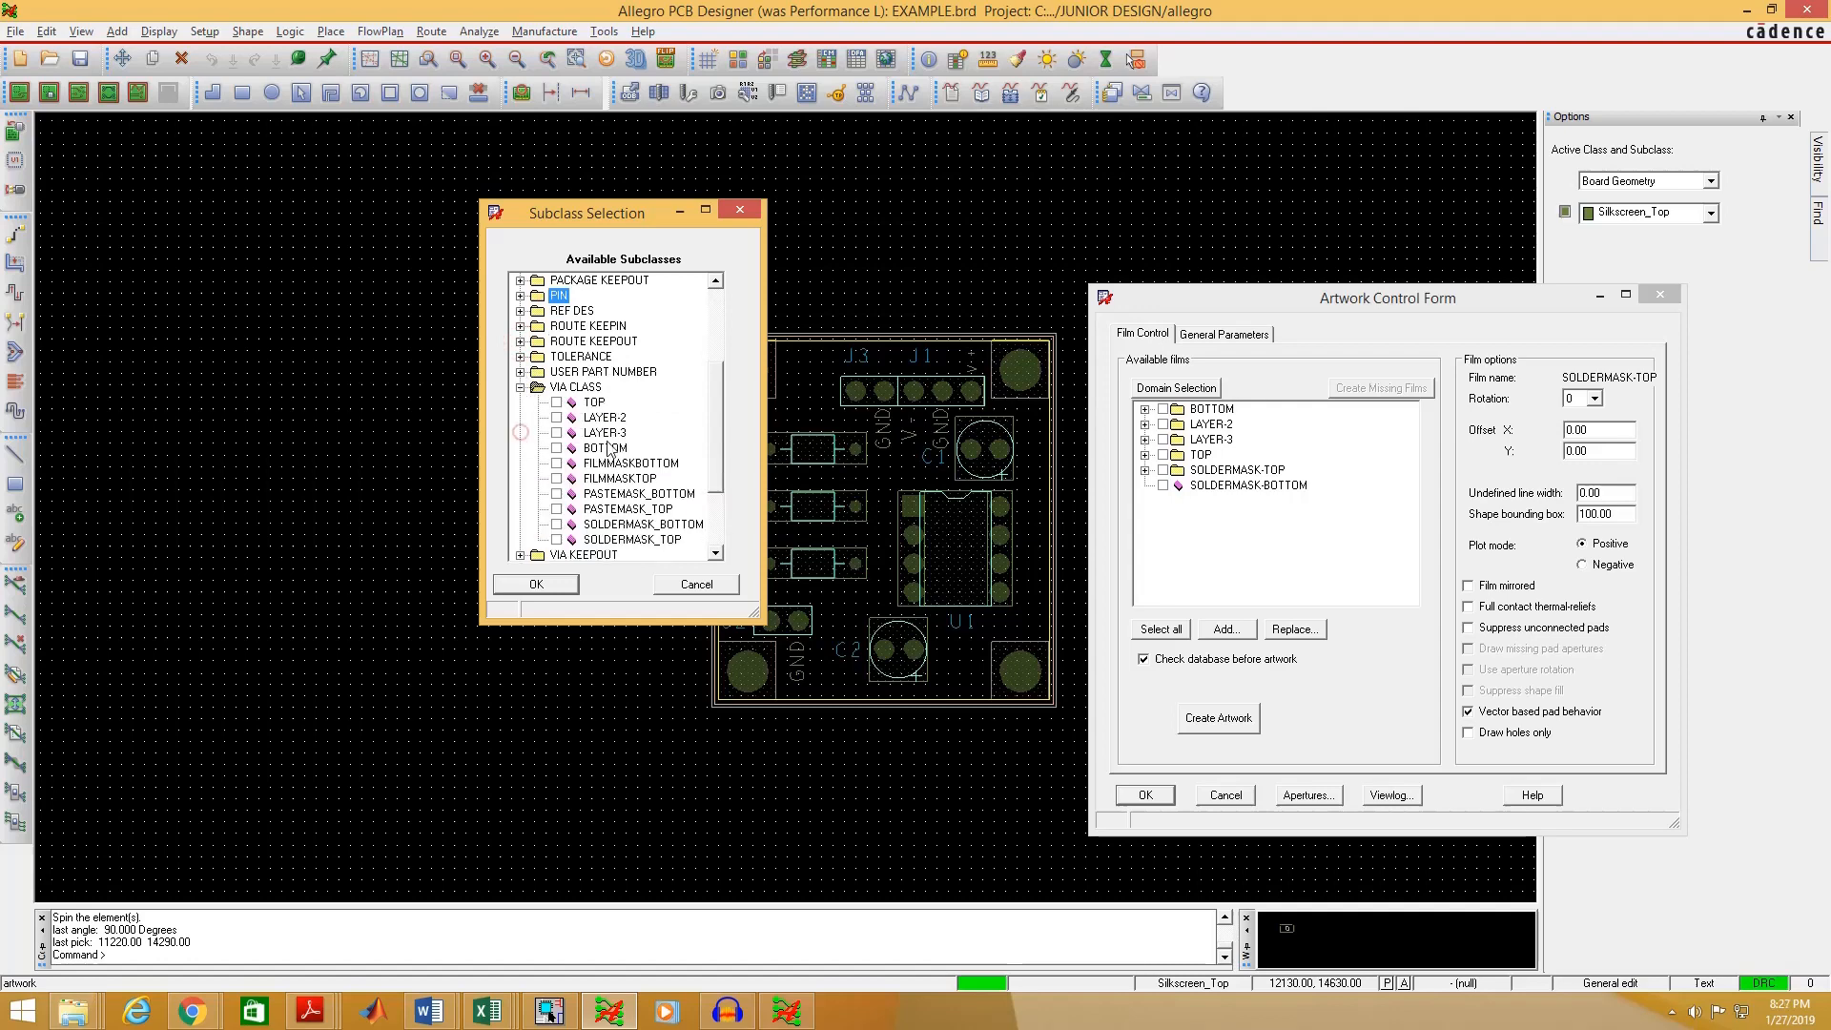
left_click(558, 525)
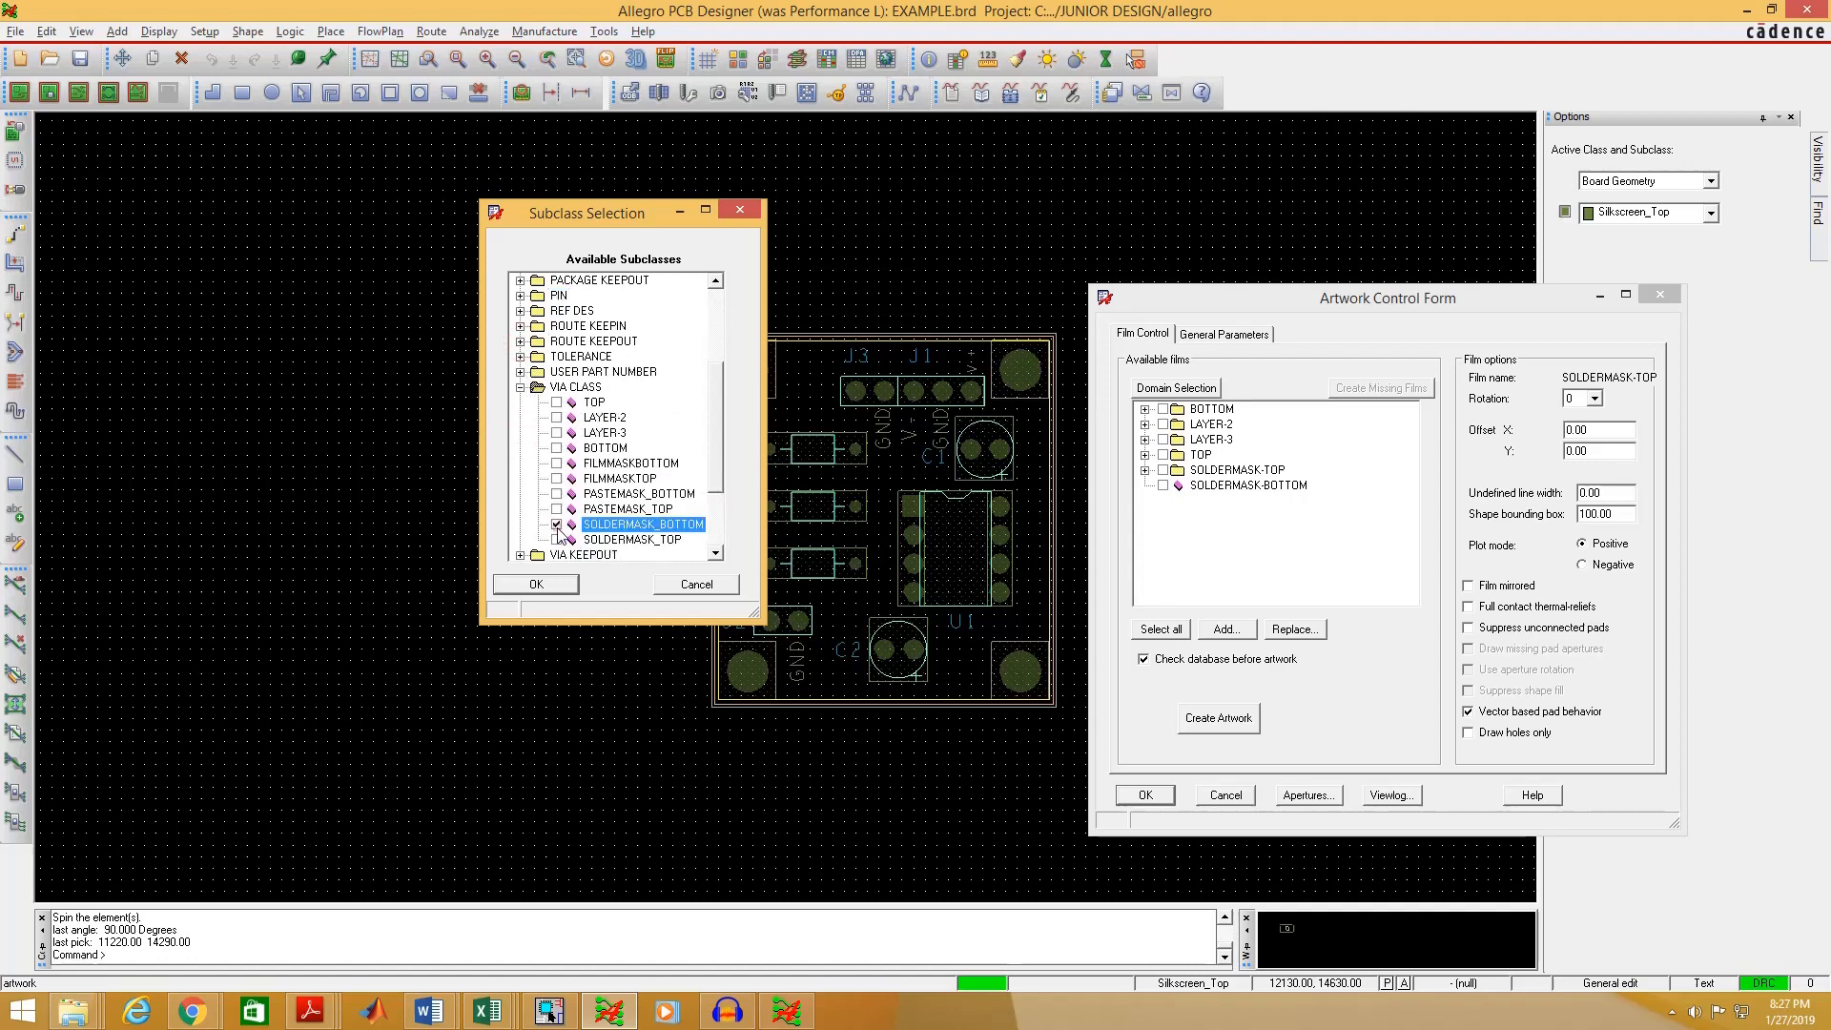
left_click(537, 583)
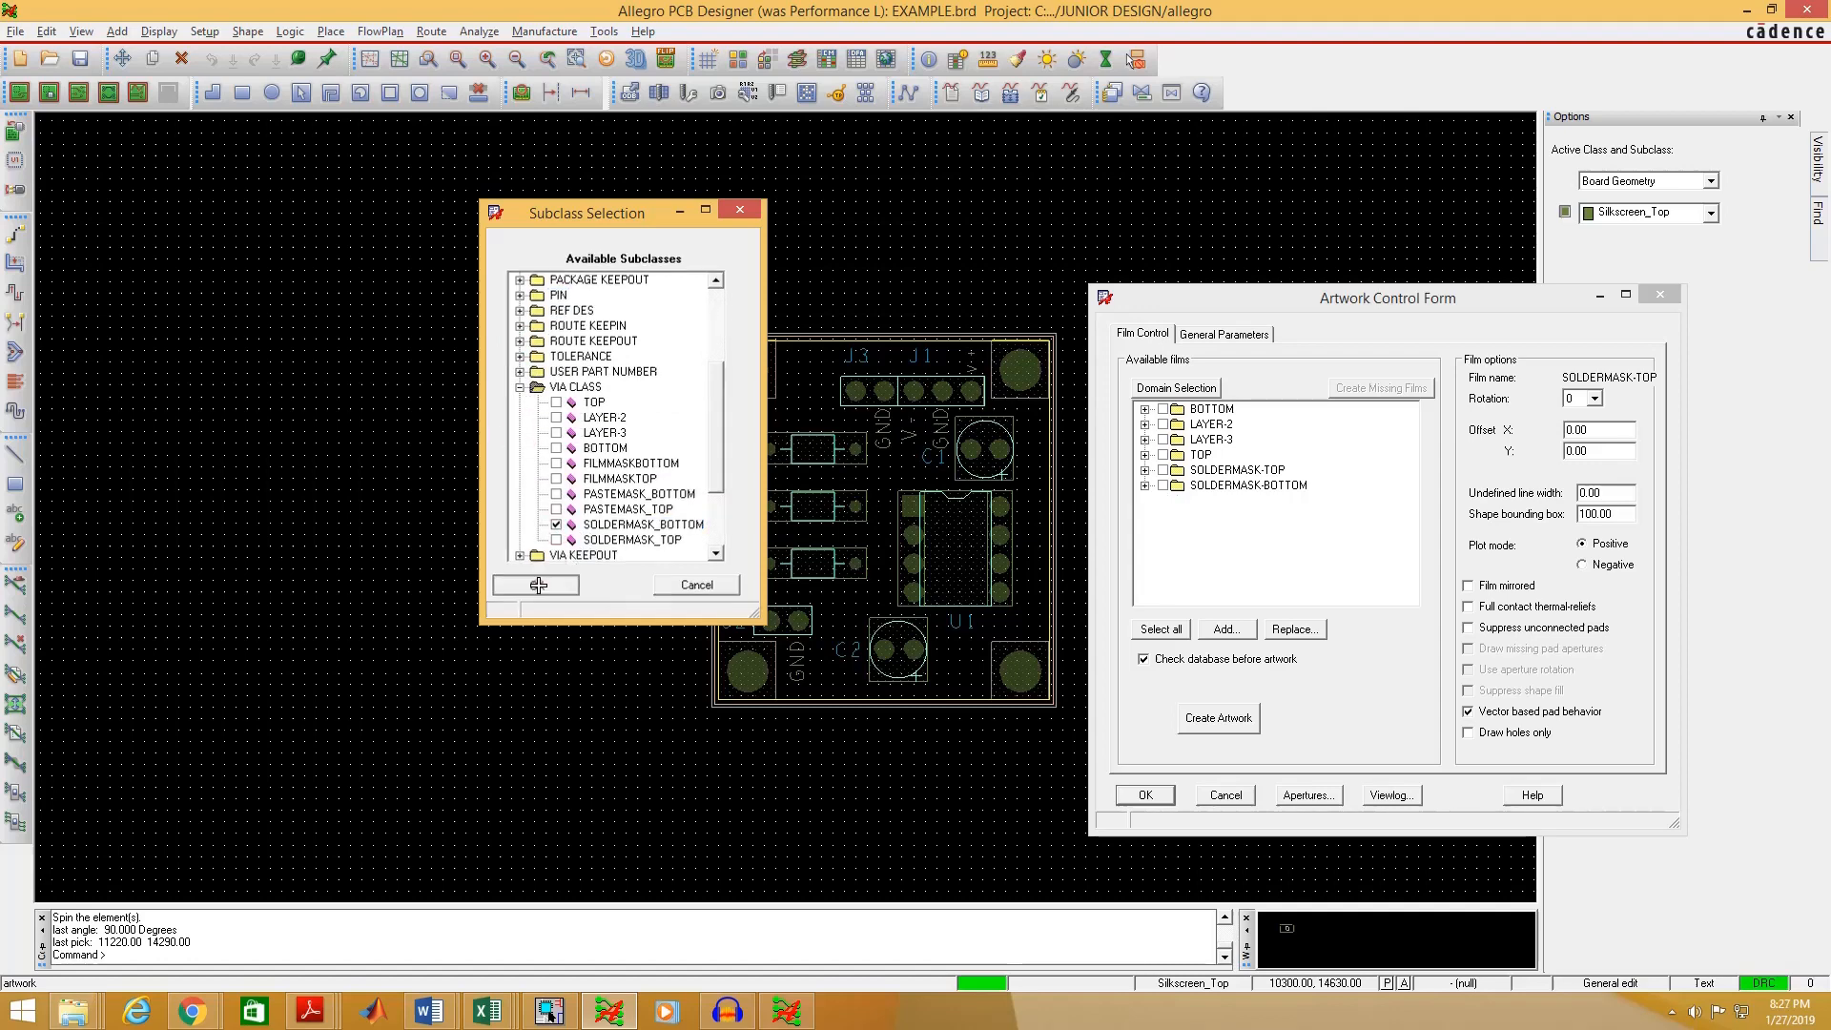
- Manually add another film named SILKSCREEN-TOP to the available films
left_click(1252, 486)
right_click(1249, 489)
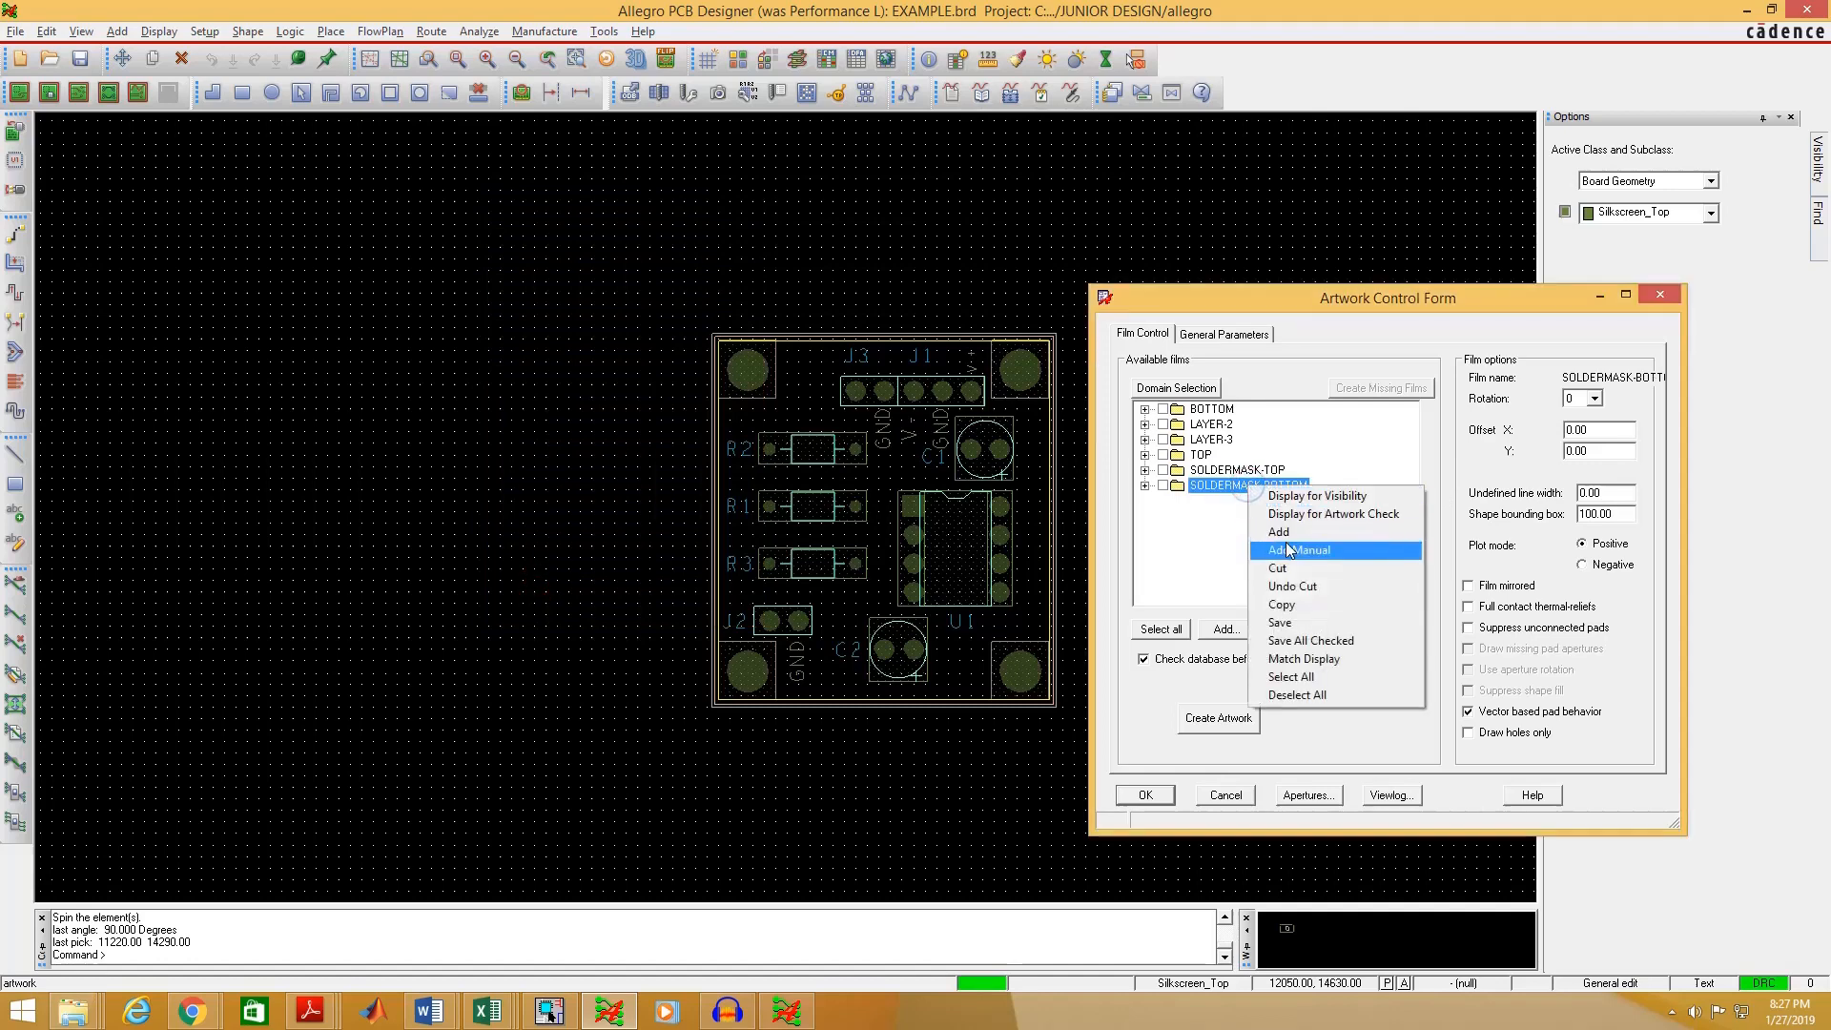
left_click(1282, 548)
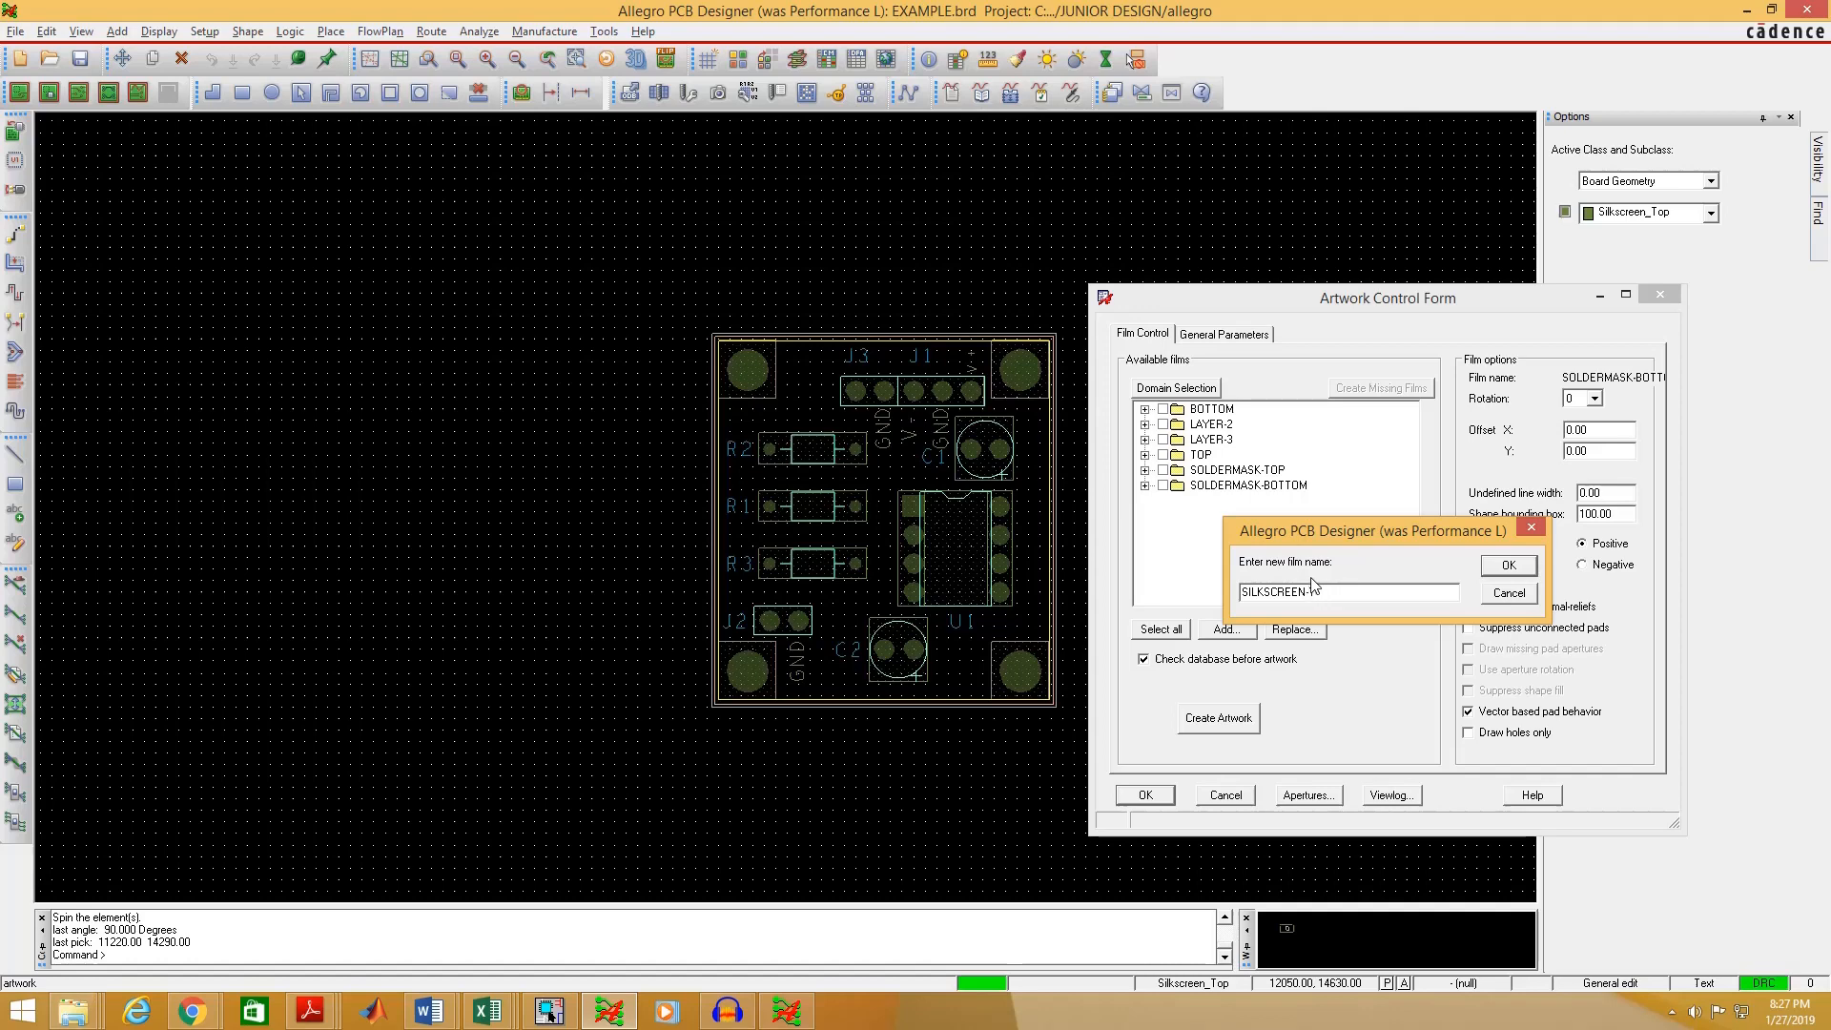
left_click(1509, 564)
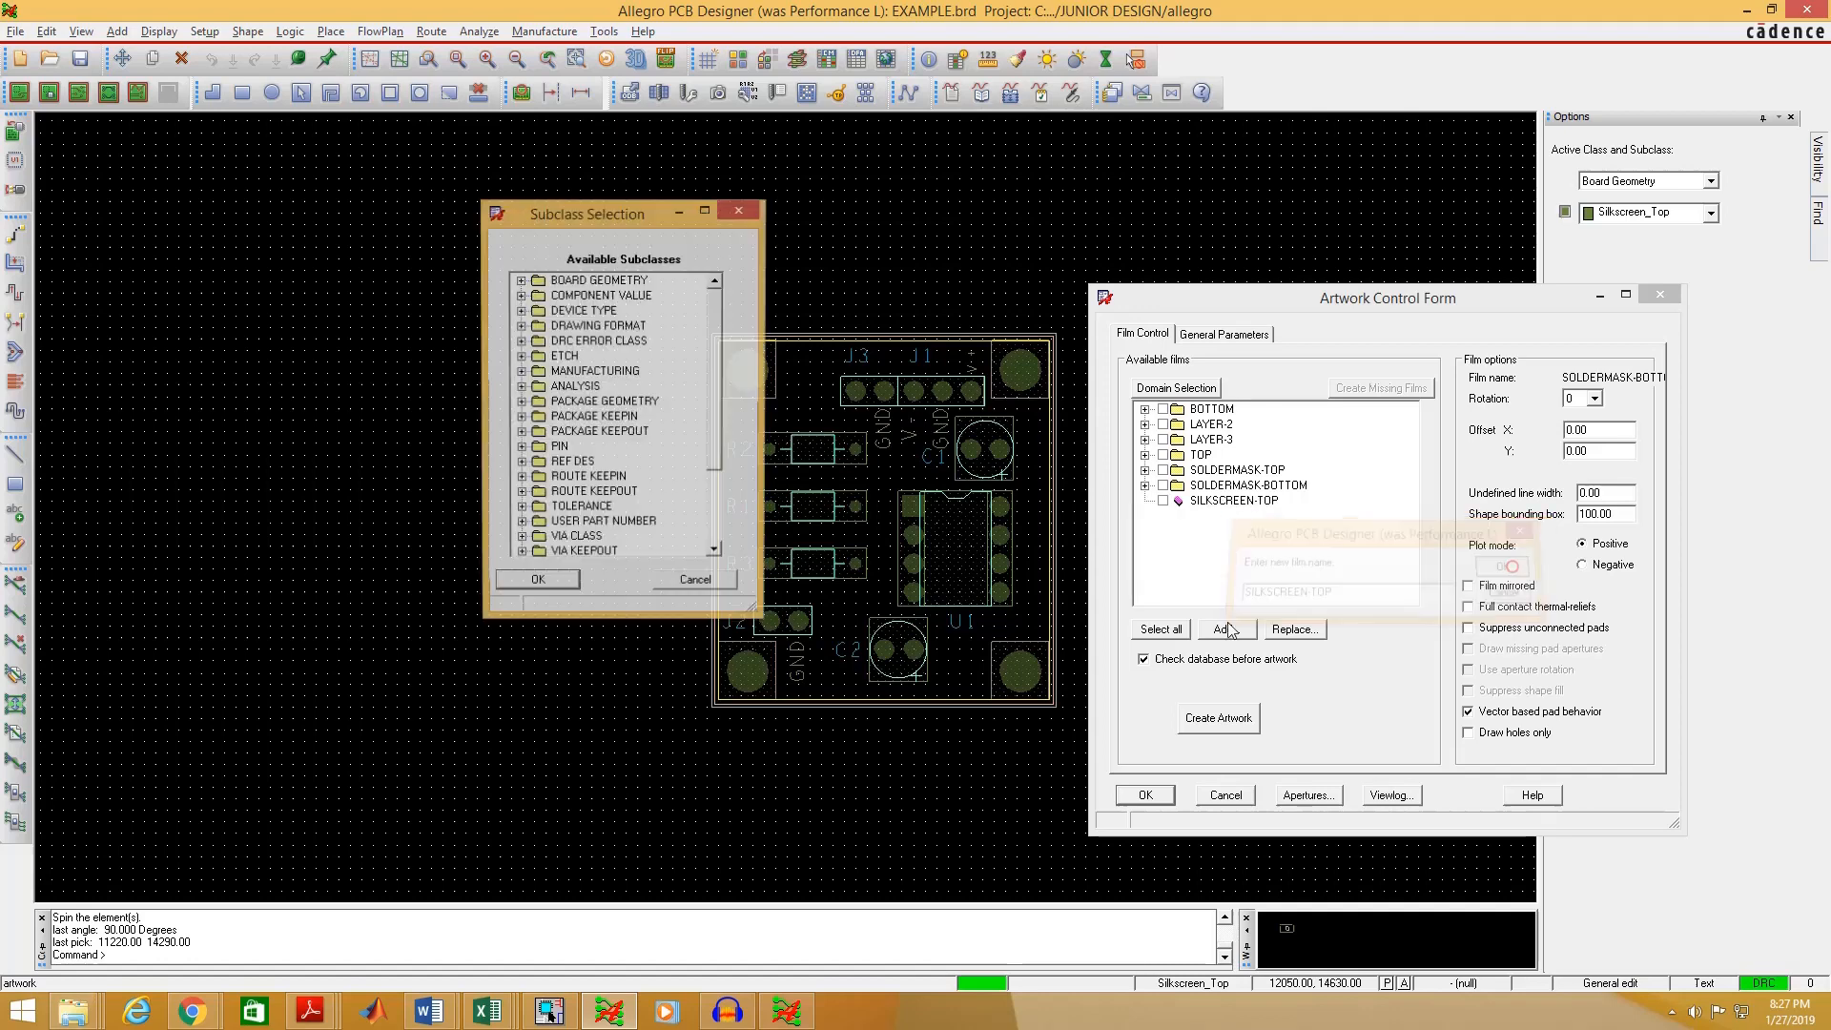
- Include the Board Geometry subclass SILKSCREEN_TOP in the SILKSCREEN-TOP film
left_click(521, 281)
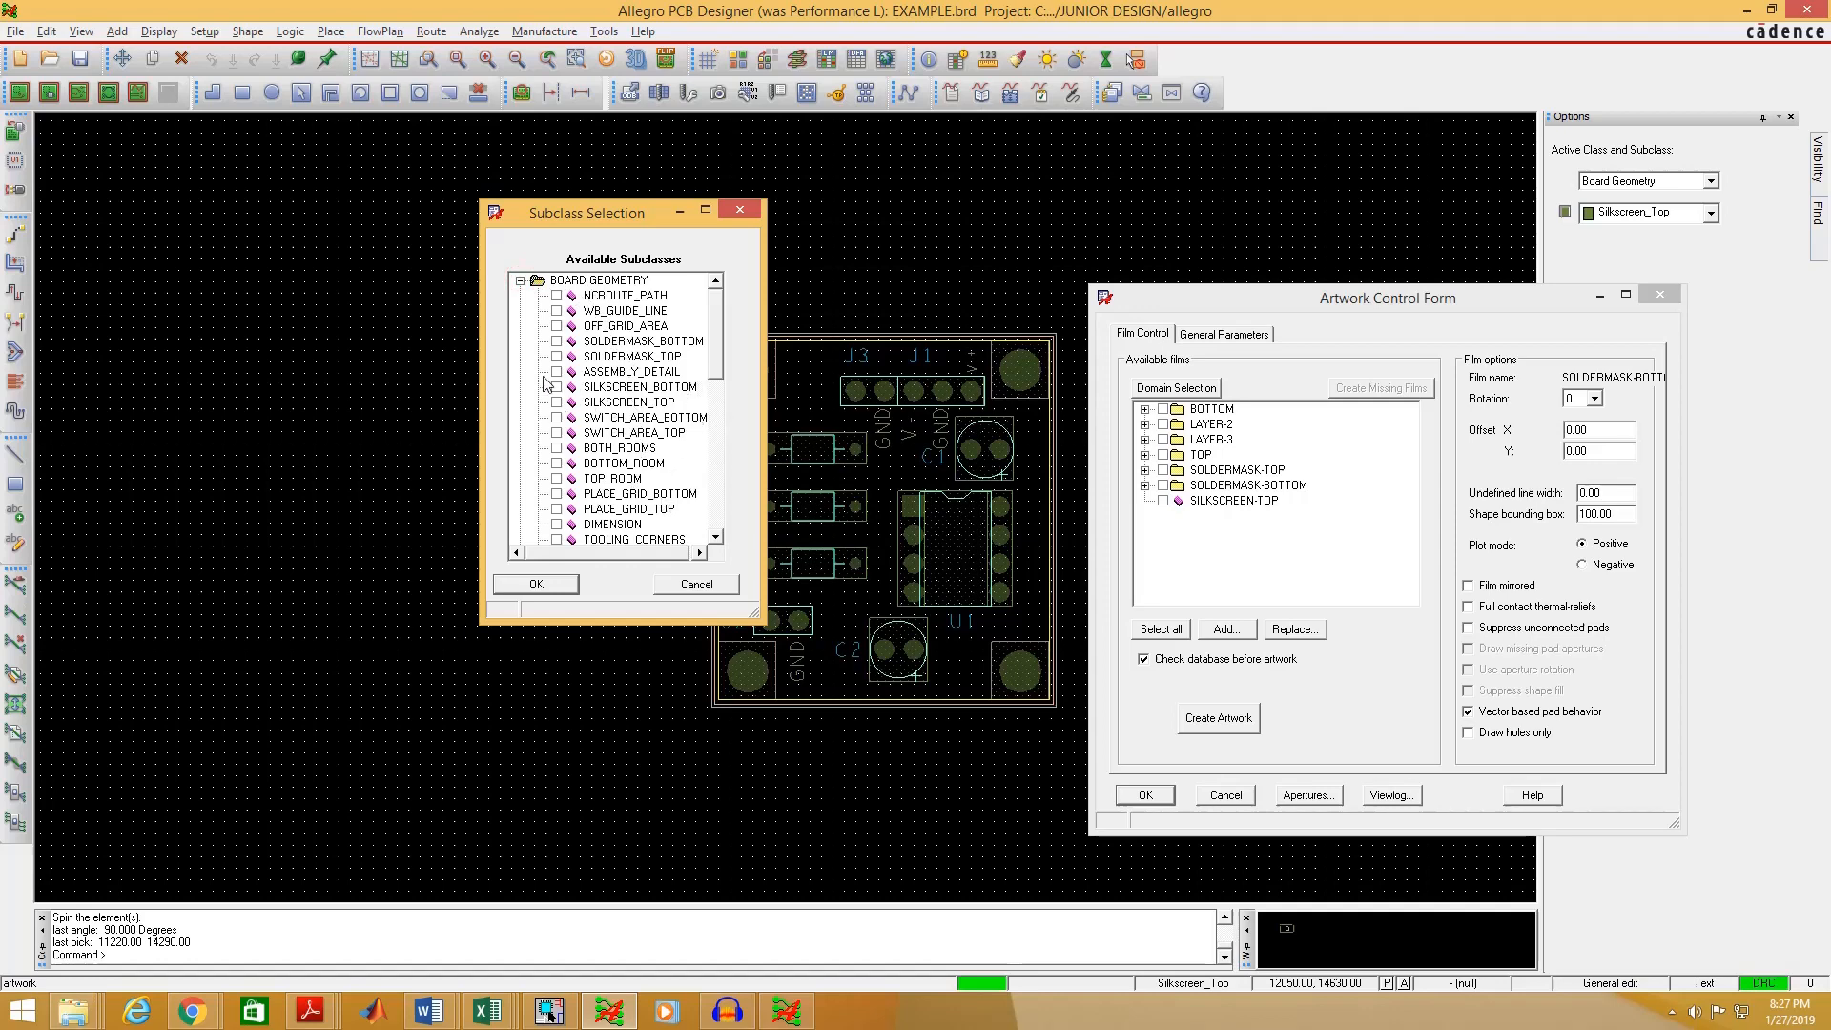
left_click(557, 402)
left_click(520, 280)
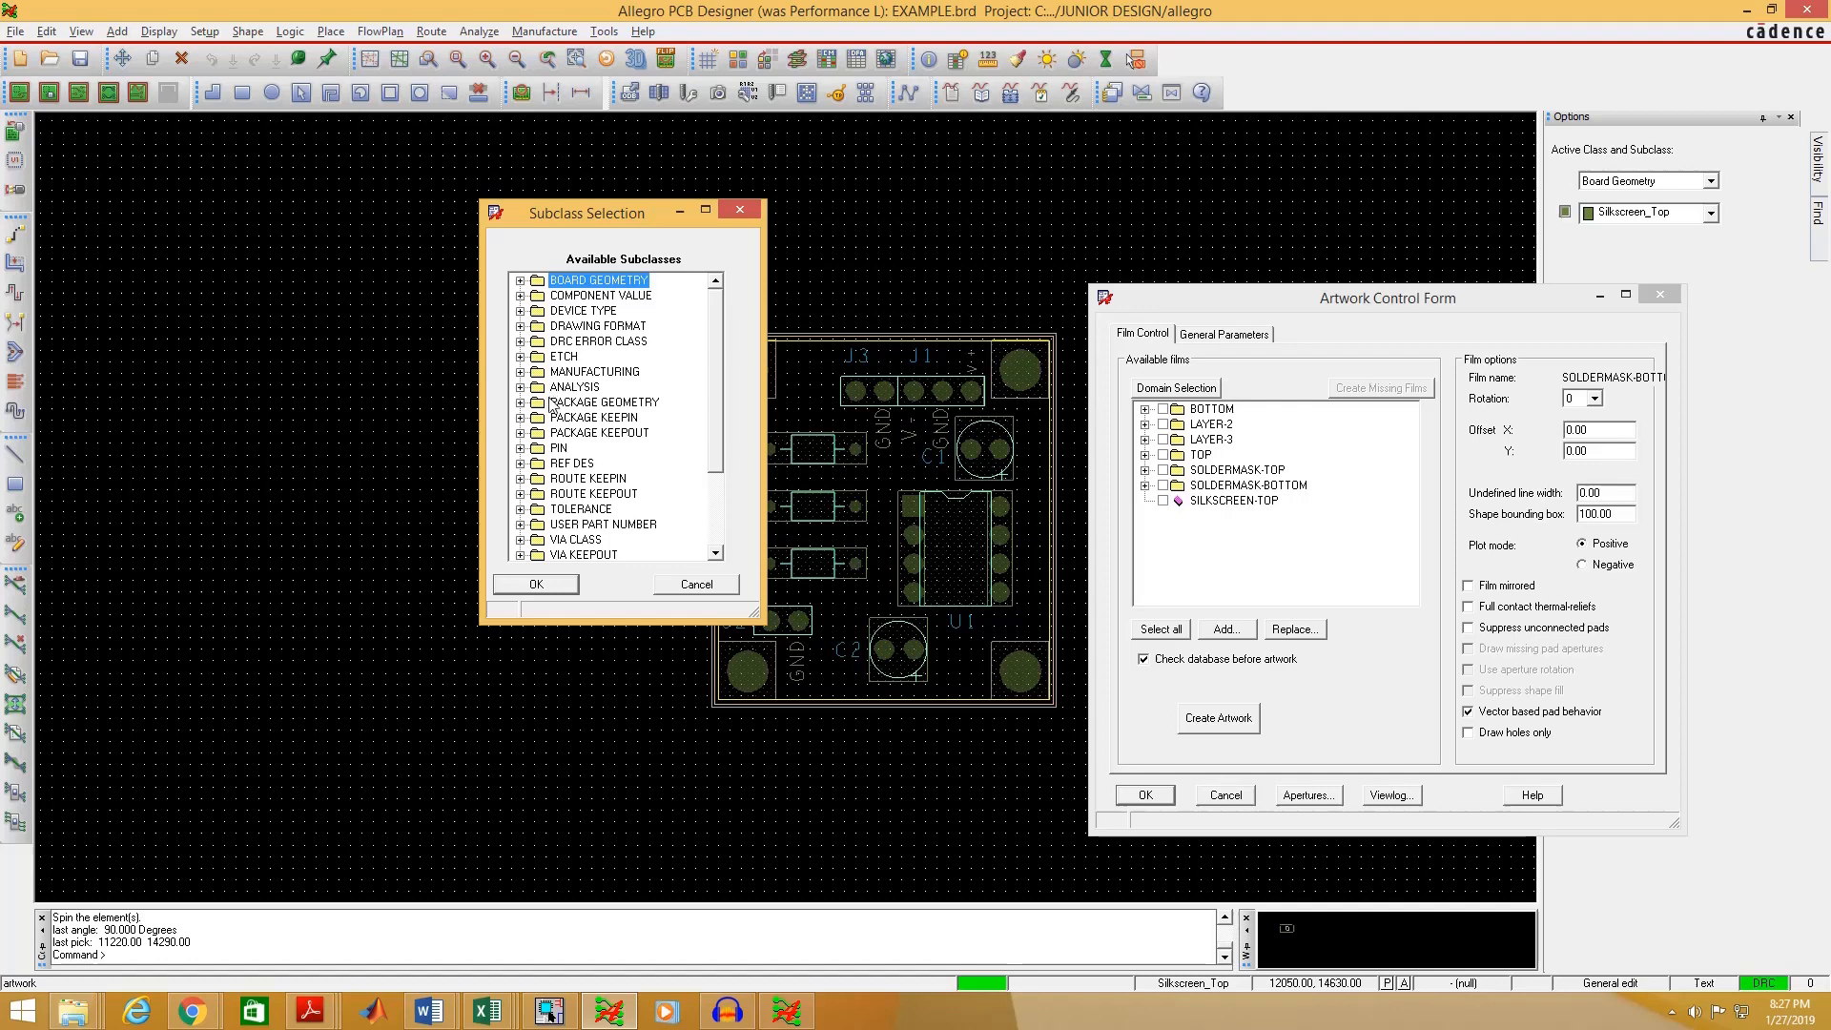
- Include the Package Geometry subclass SILKSCREEN_TOP in the SILKSCREEN-TOP film
scroll(519, 404, "down", 3)
left_click(520, 404)
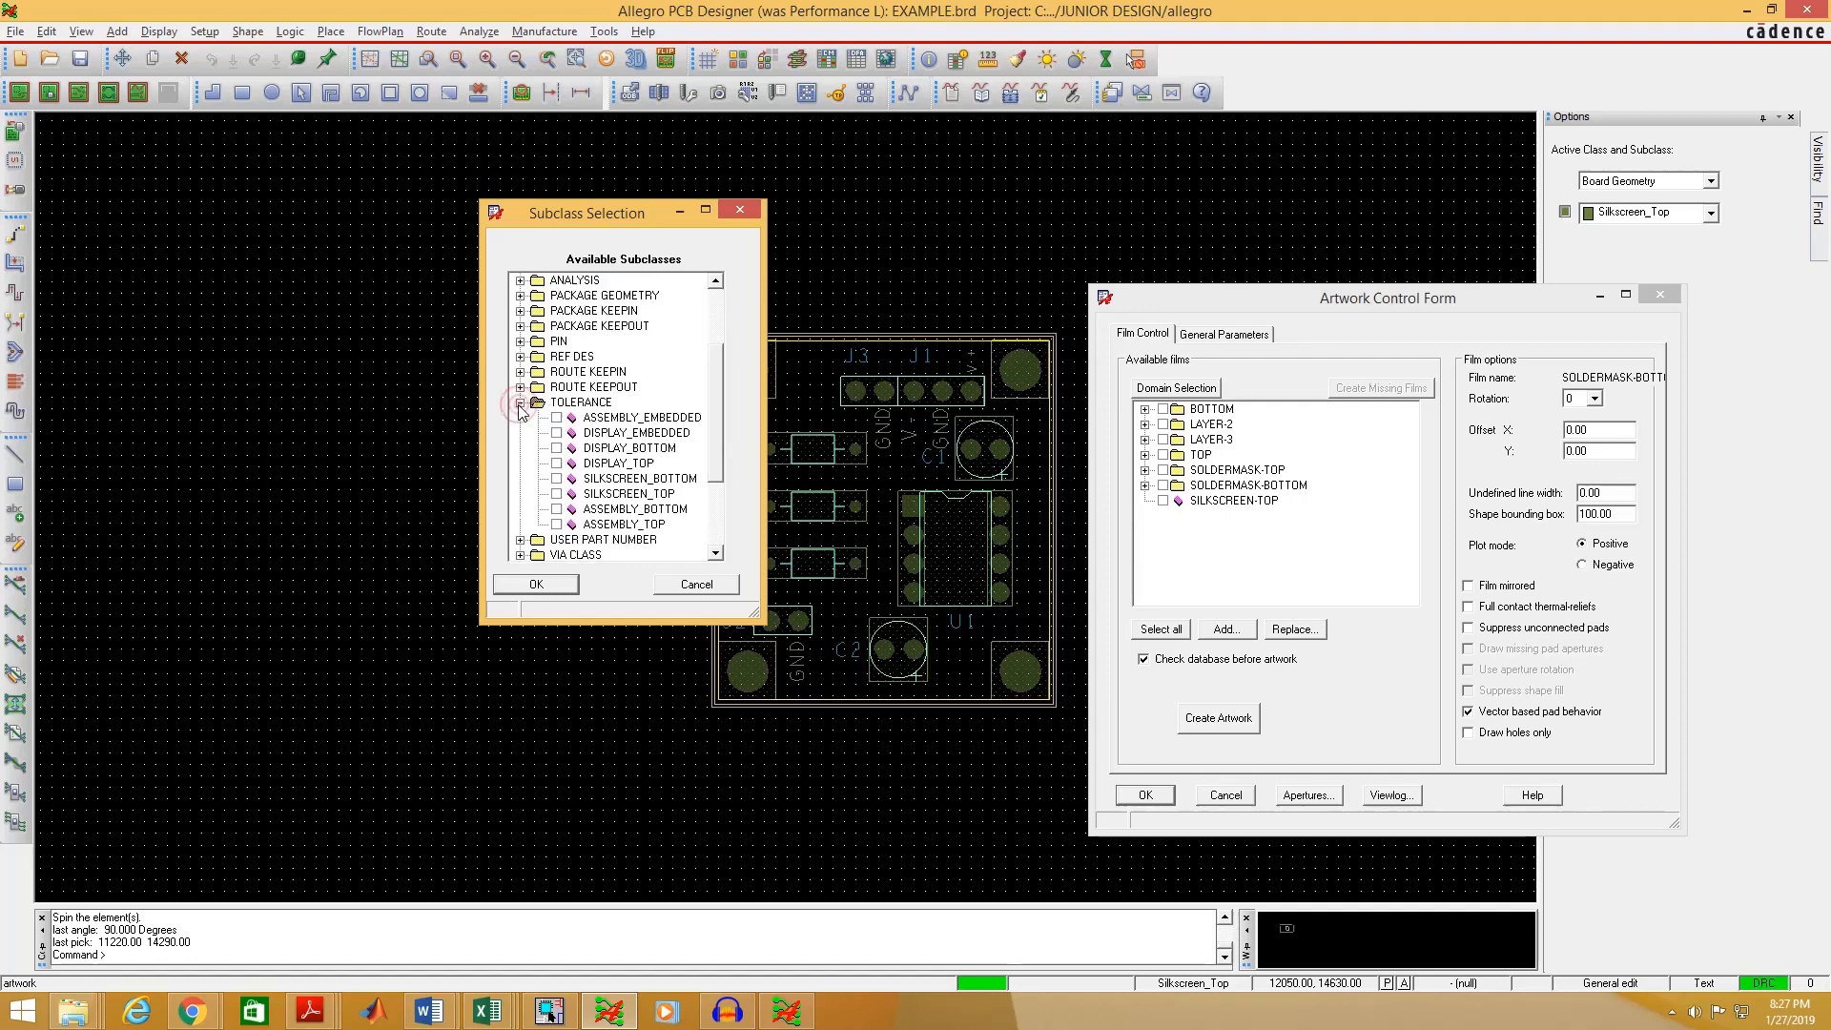
left_click(519, 403)
left_click(519, 325)
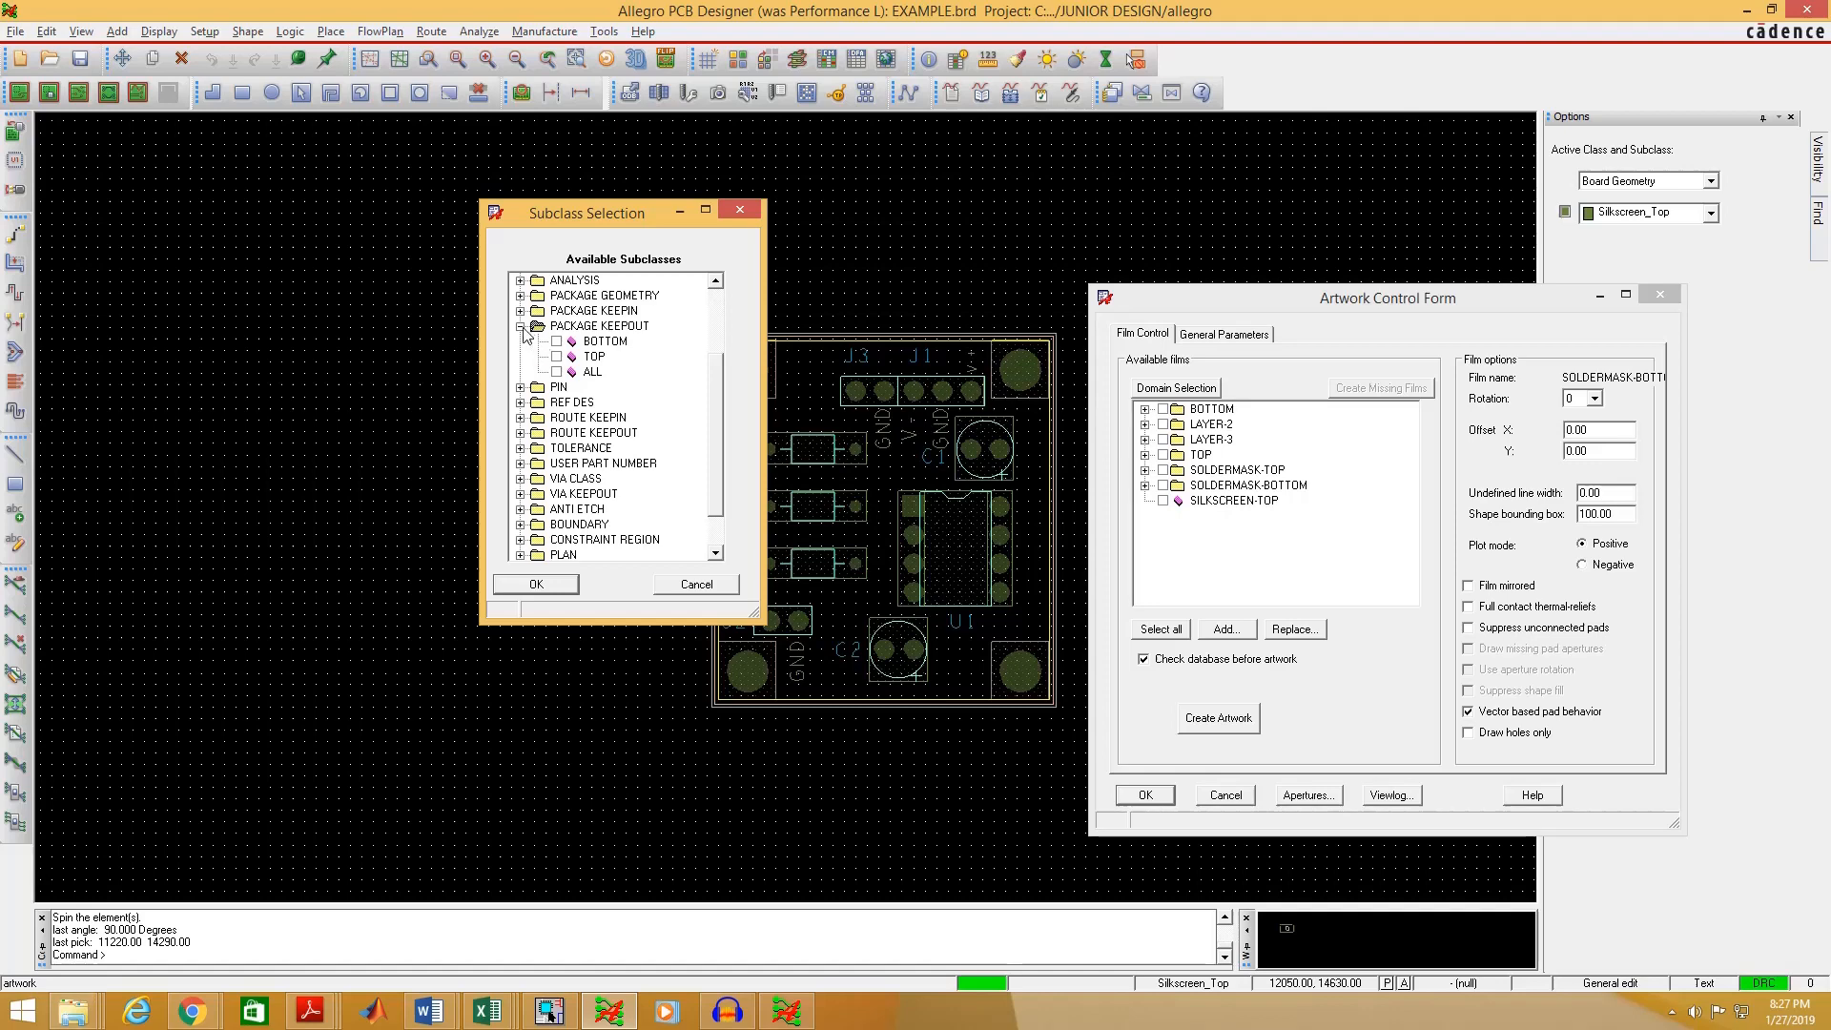
left_click(520, 295)
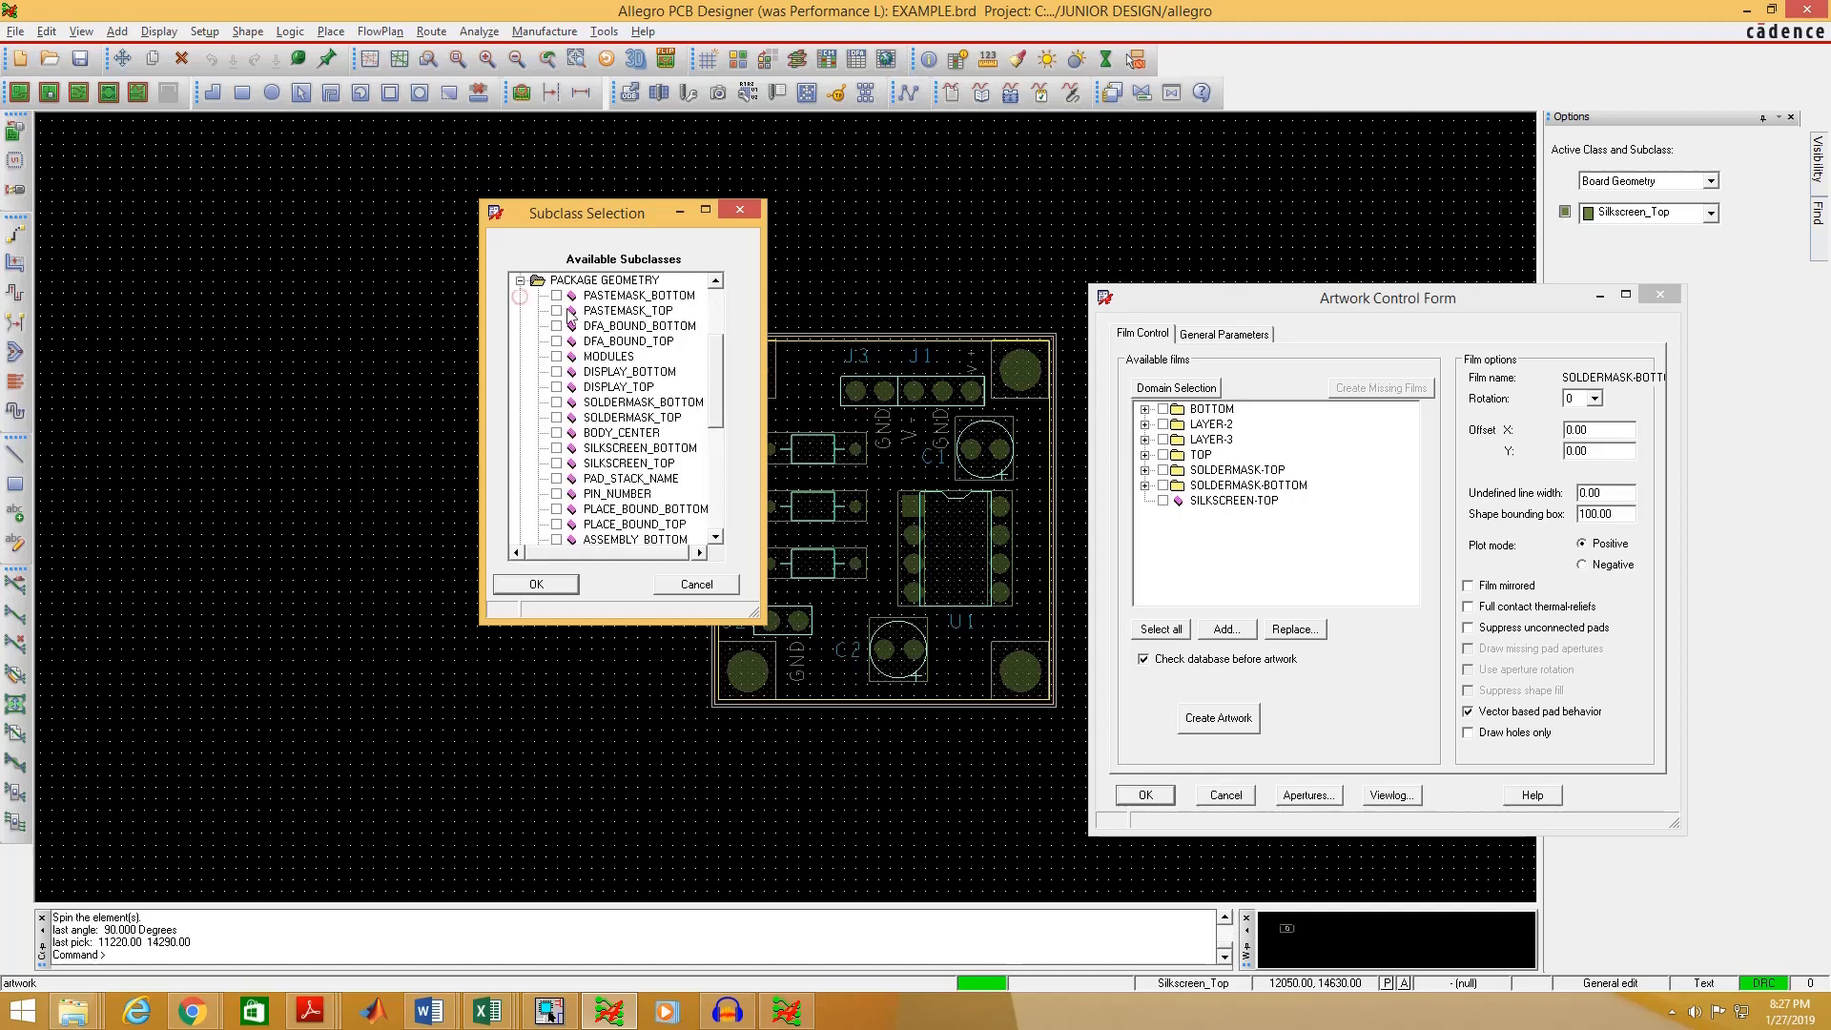
left_click(556, 463)
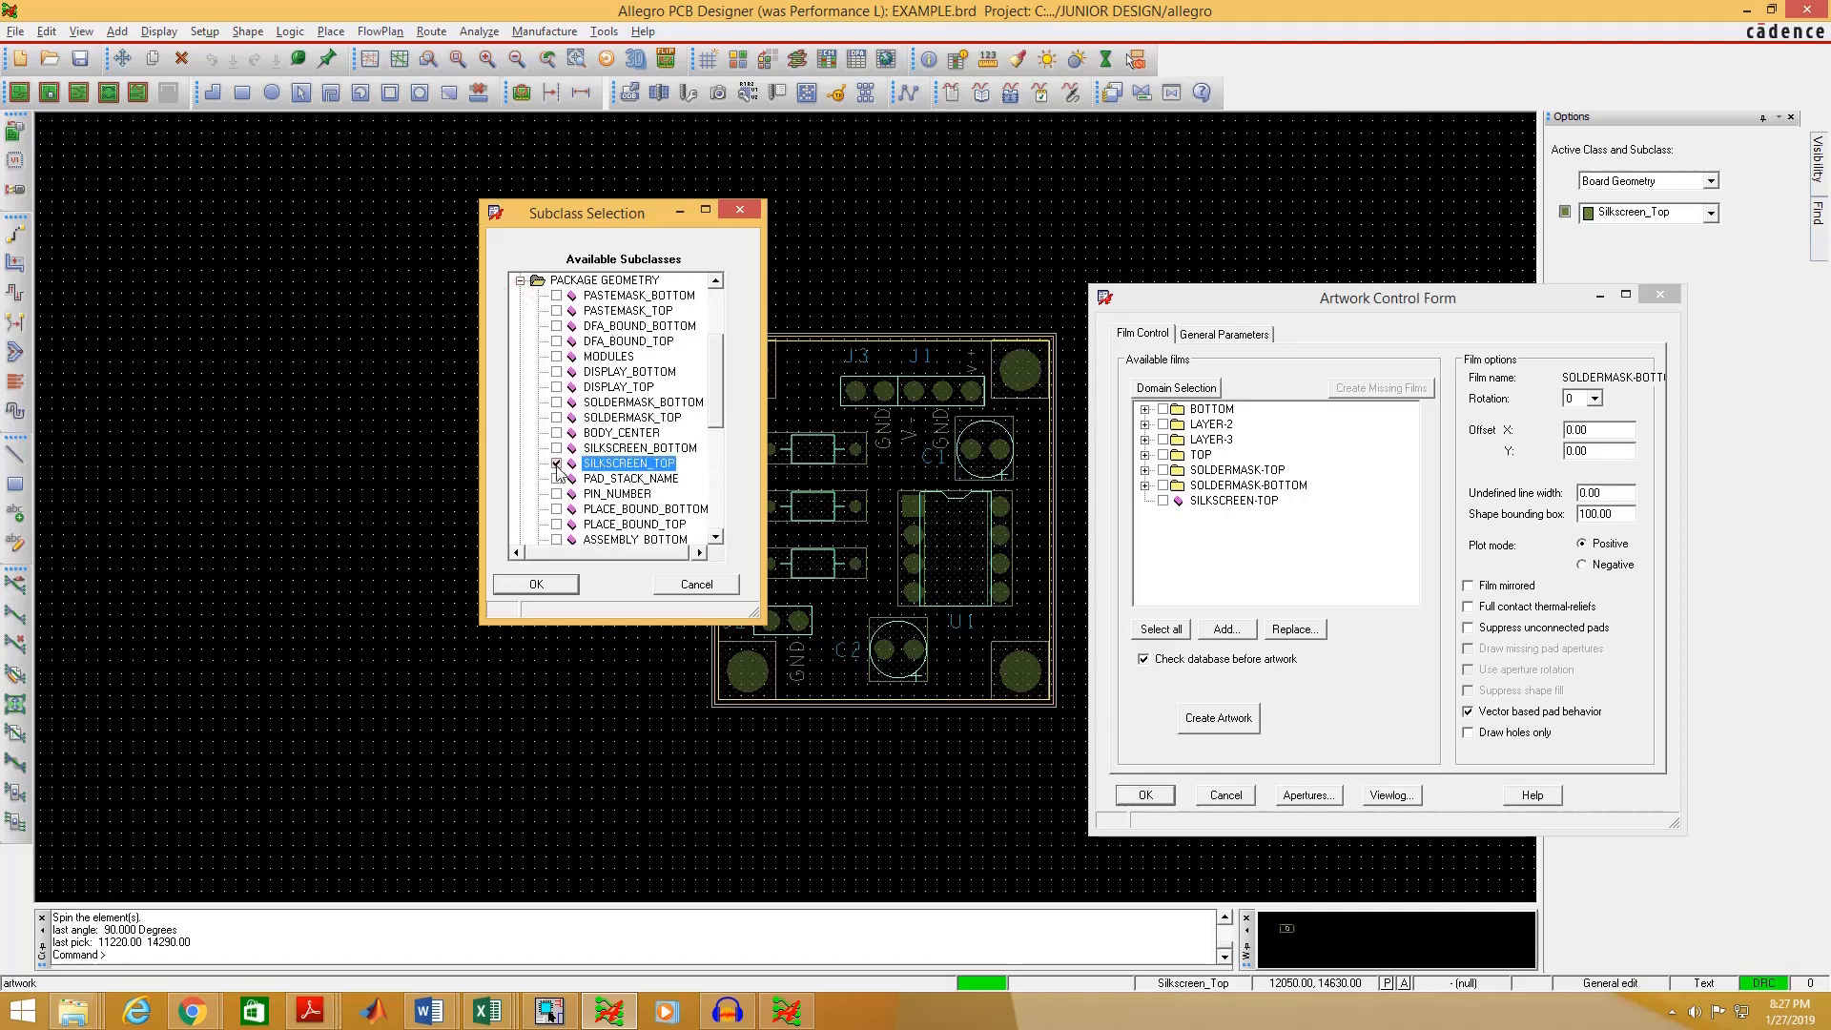
left_click(520, 281)
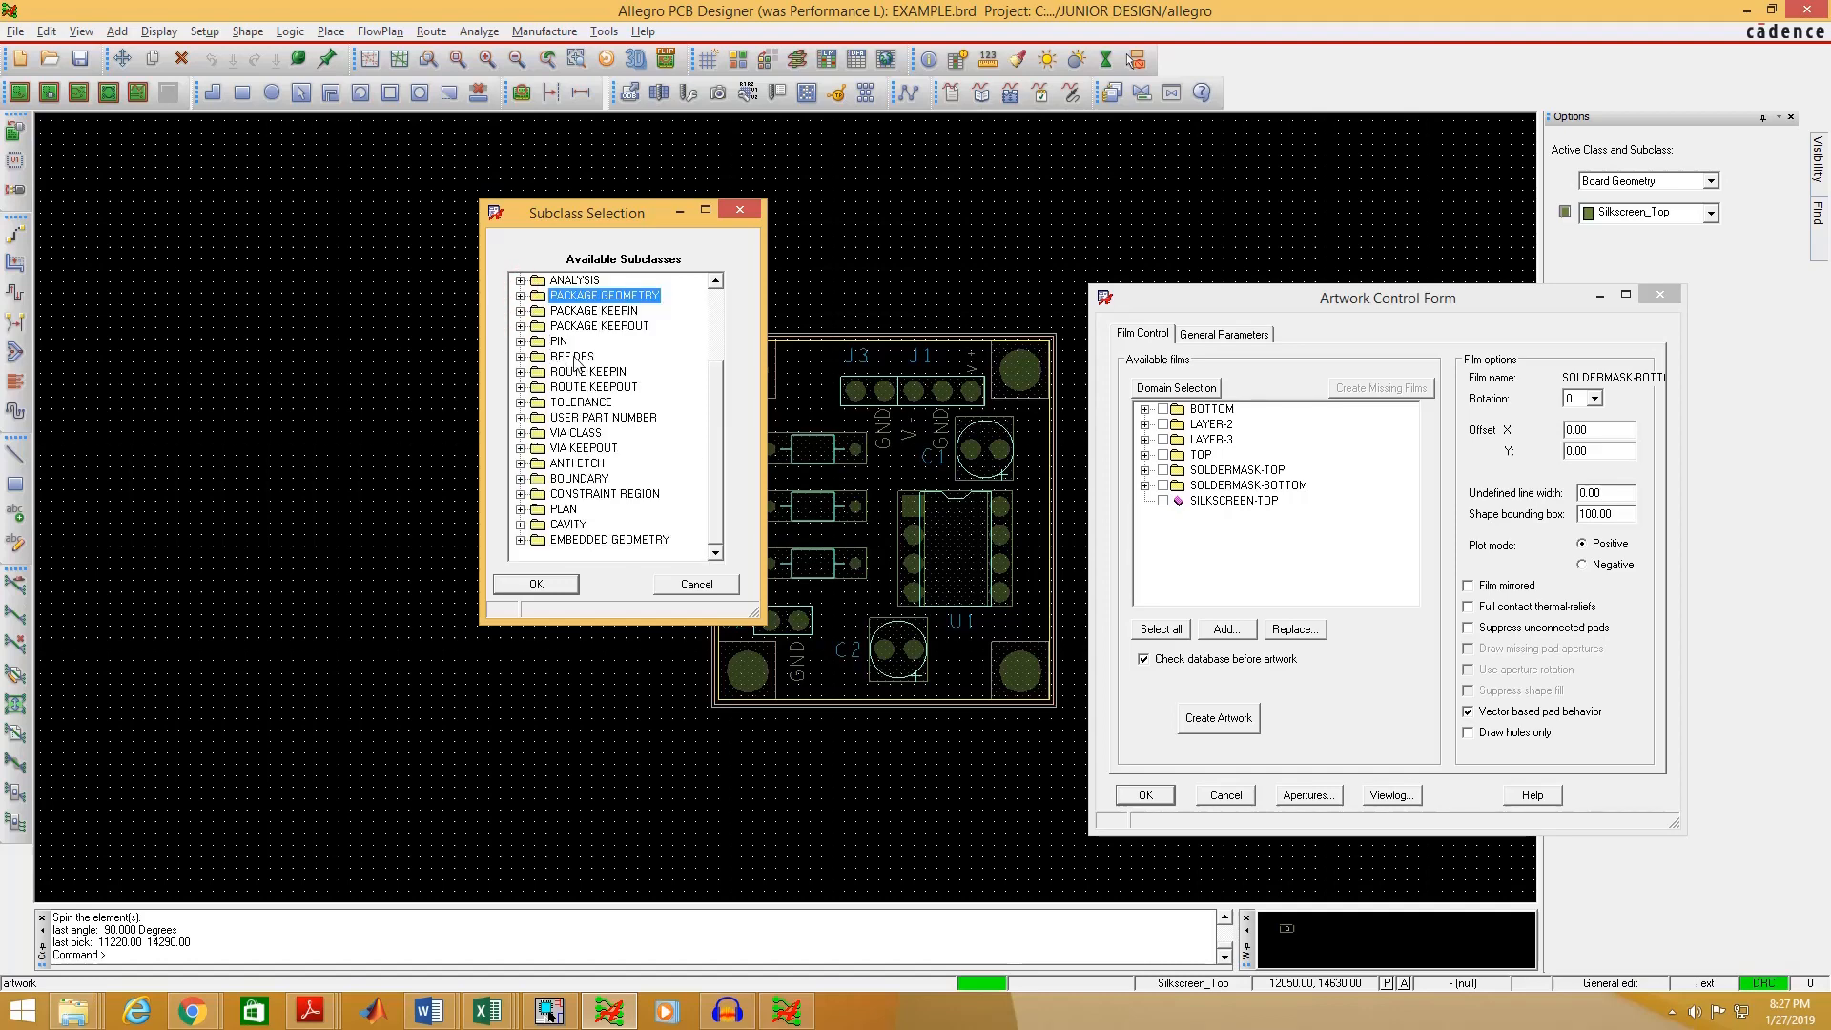
- Include the Ref Des subclass SILKSCREEN_TOP in the SILKSCREEN-TOP film and accept the subclass selection
left_click(521, 357)
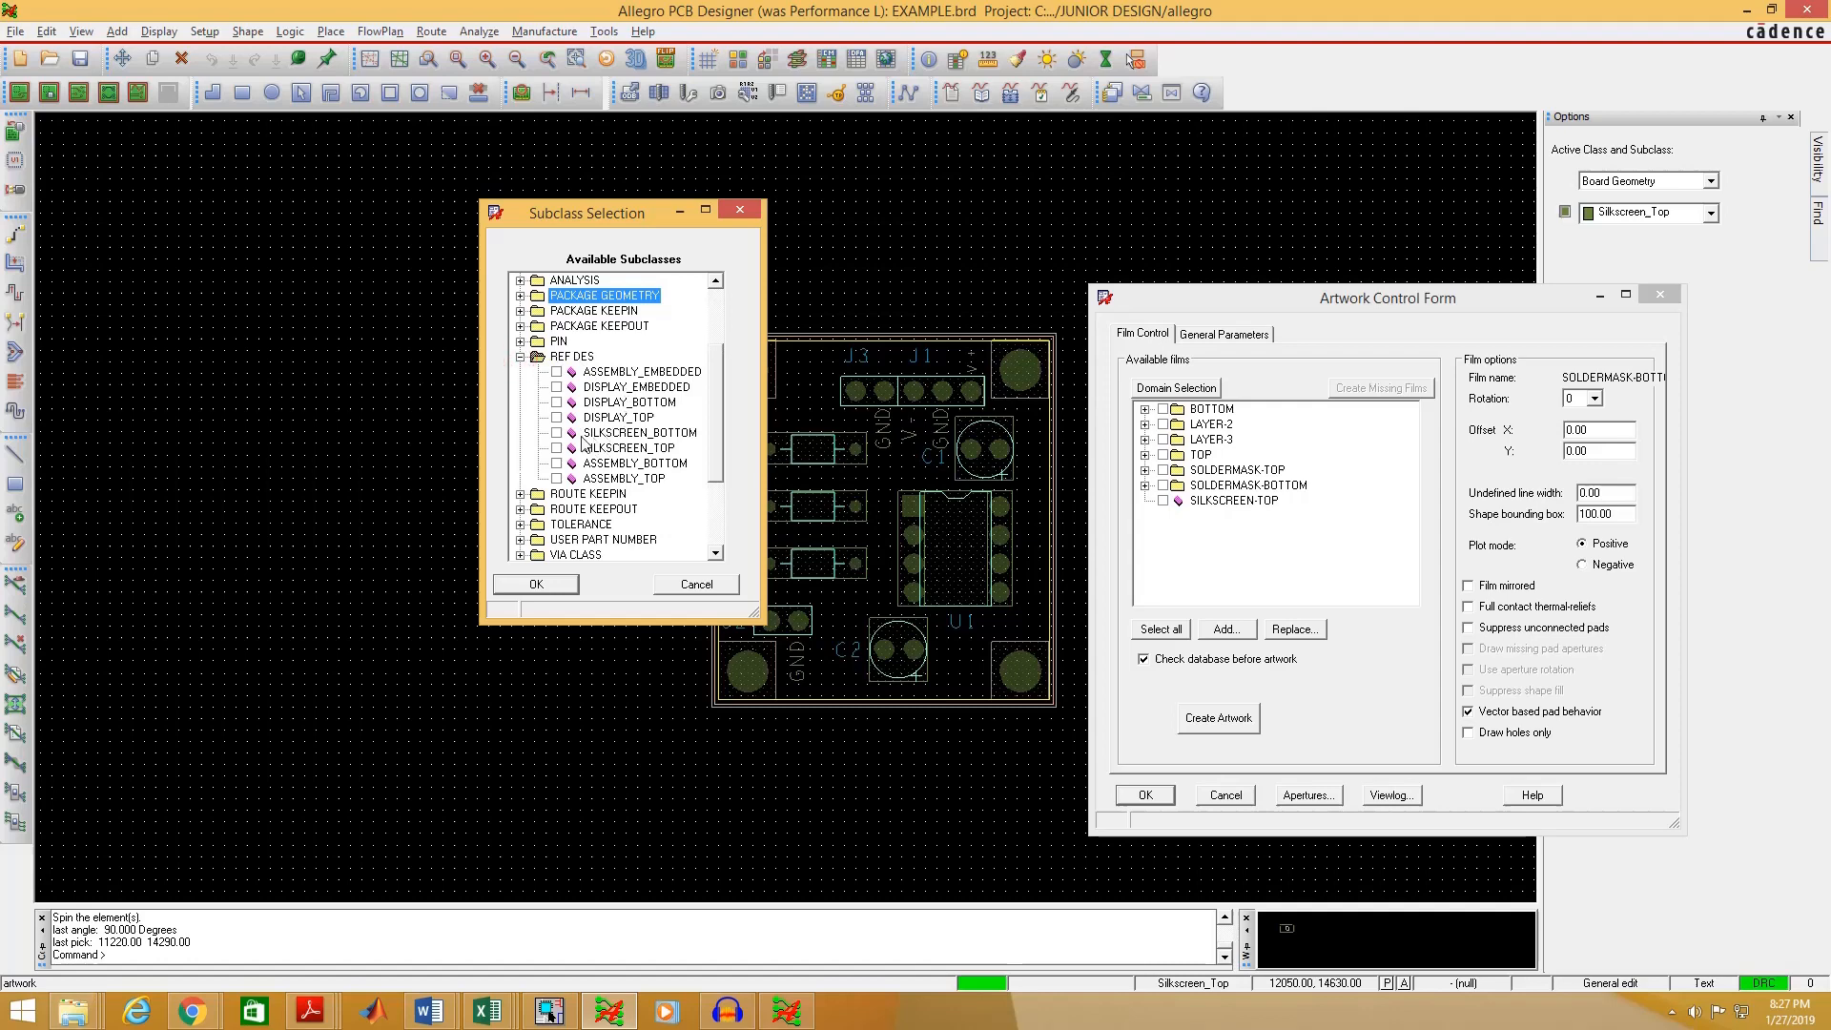
left_click(521, 357)
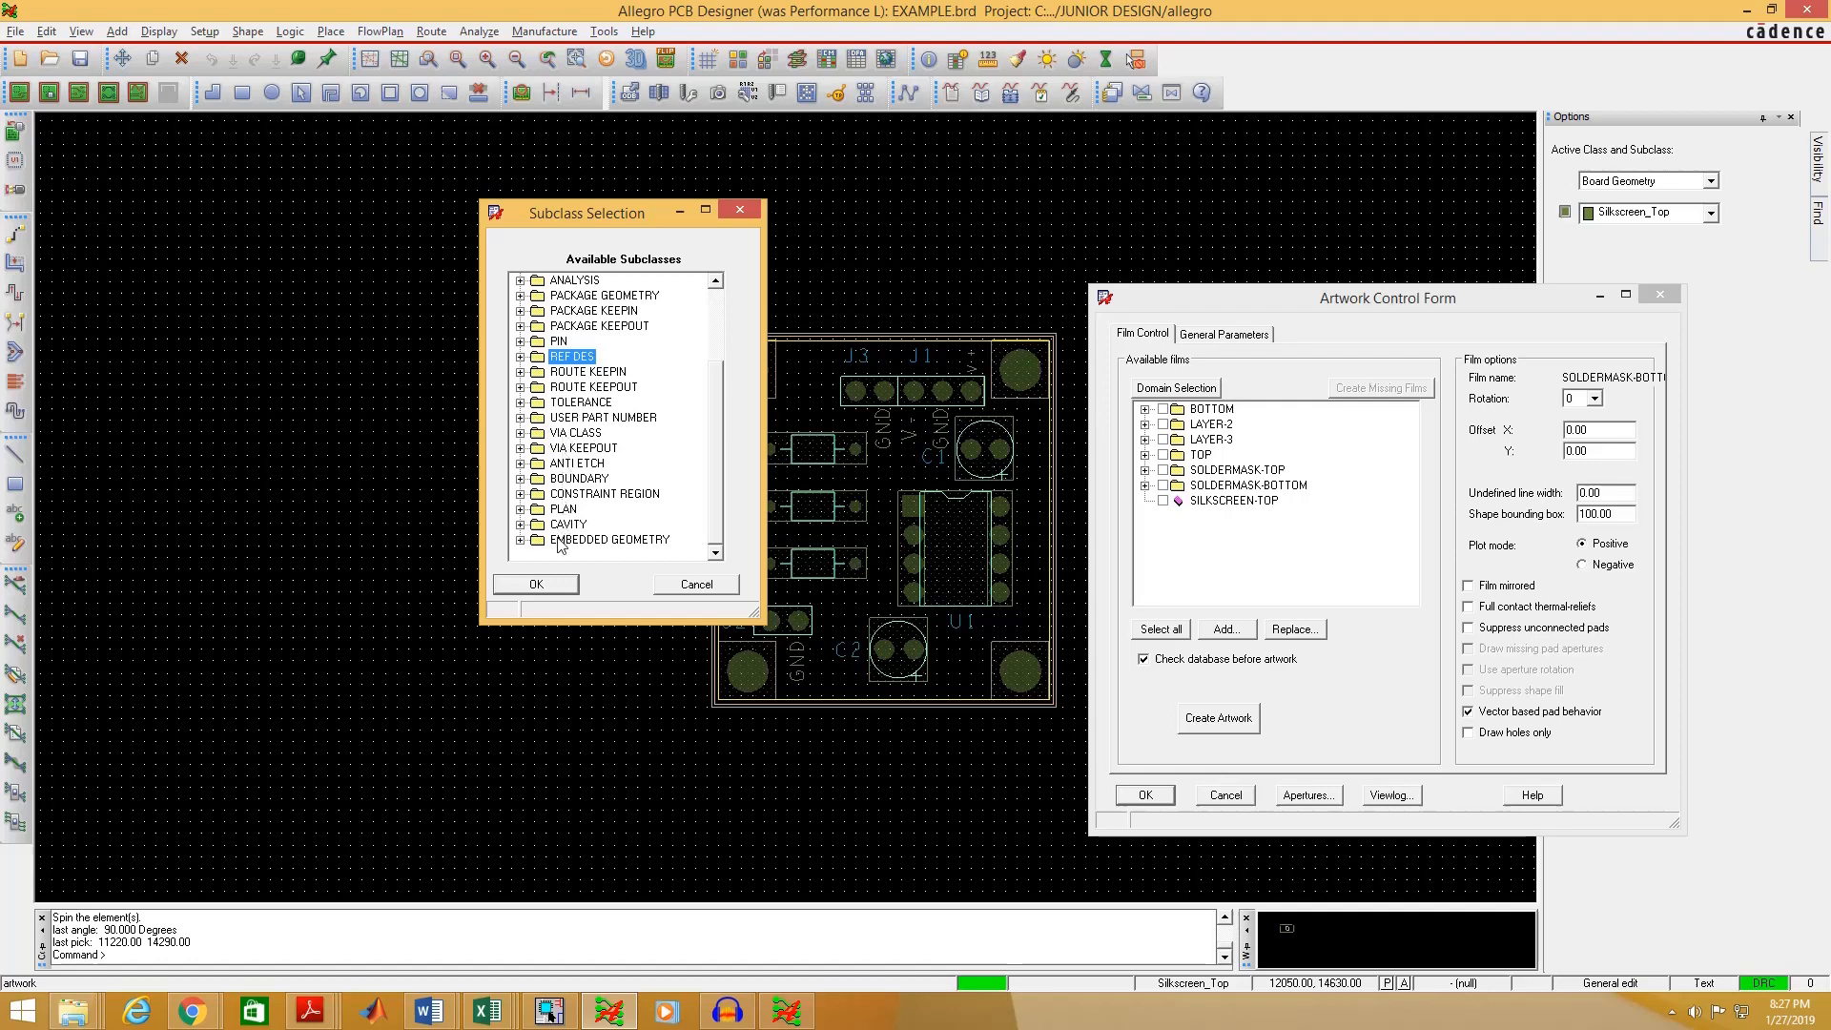
left_click(553, 587)
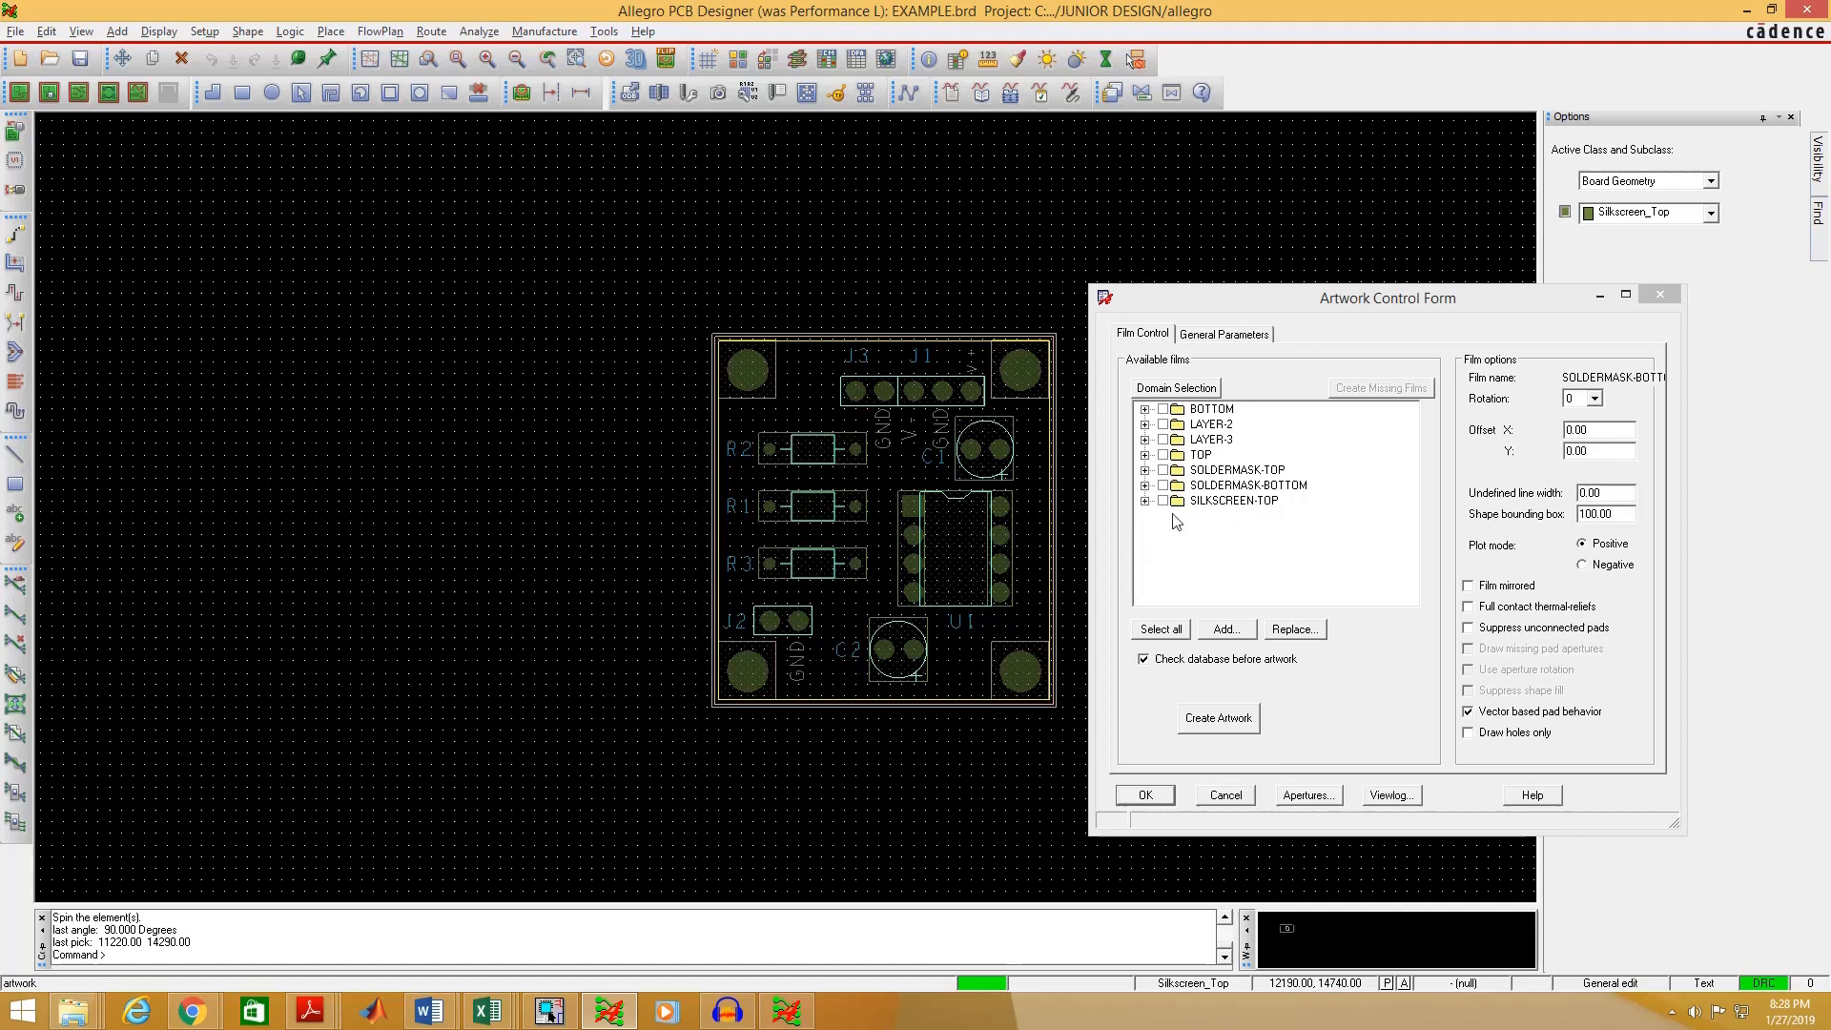
- Manually add another film named OUTLINE to the available films
right_click(1221, 503)
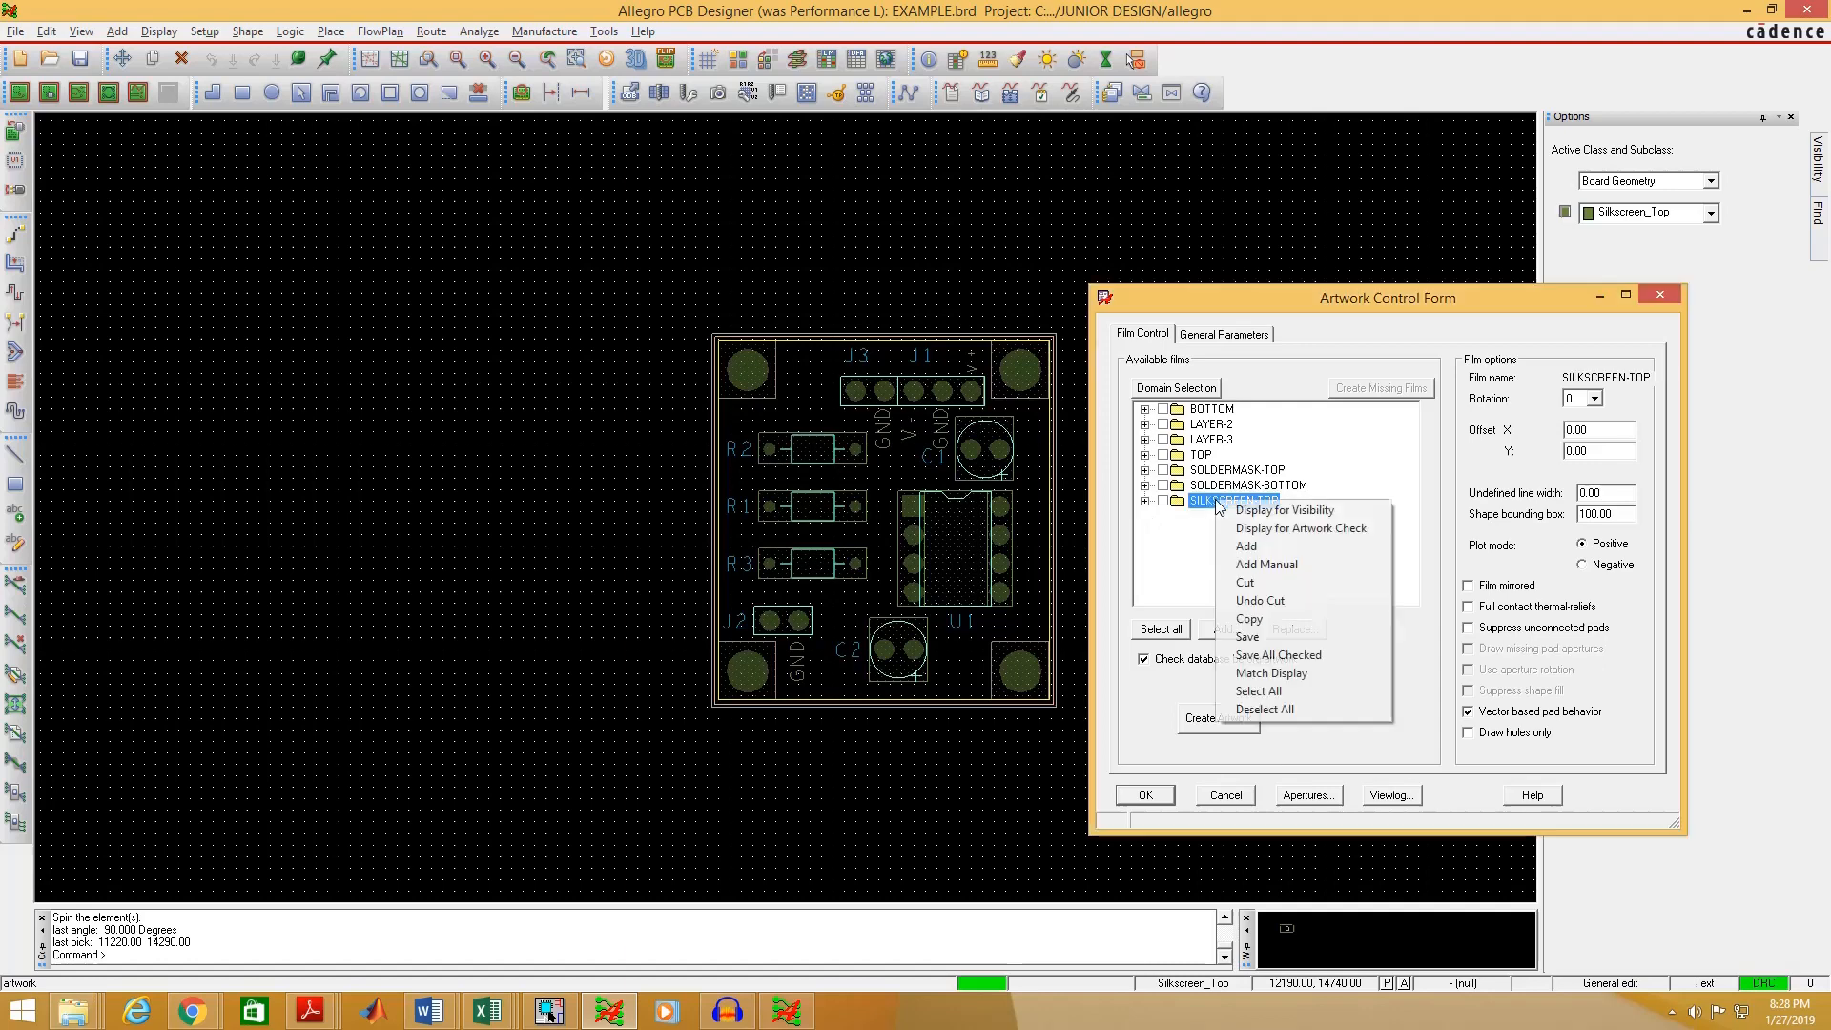
left_click(1297, 563)
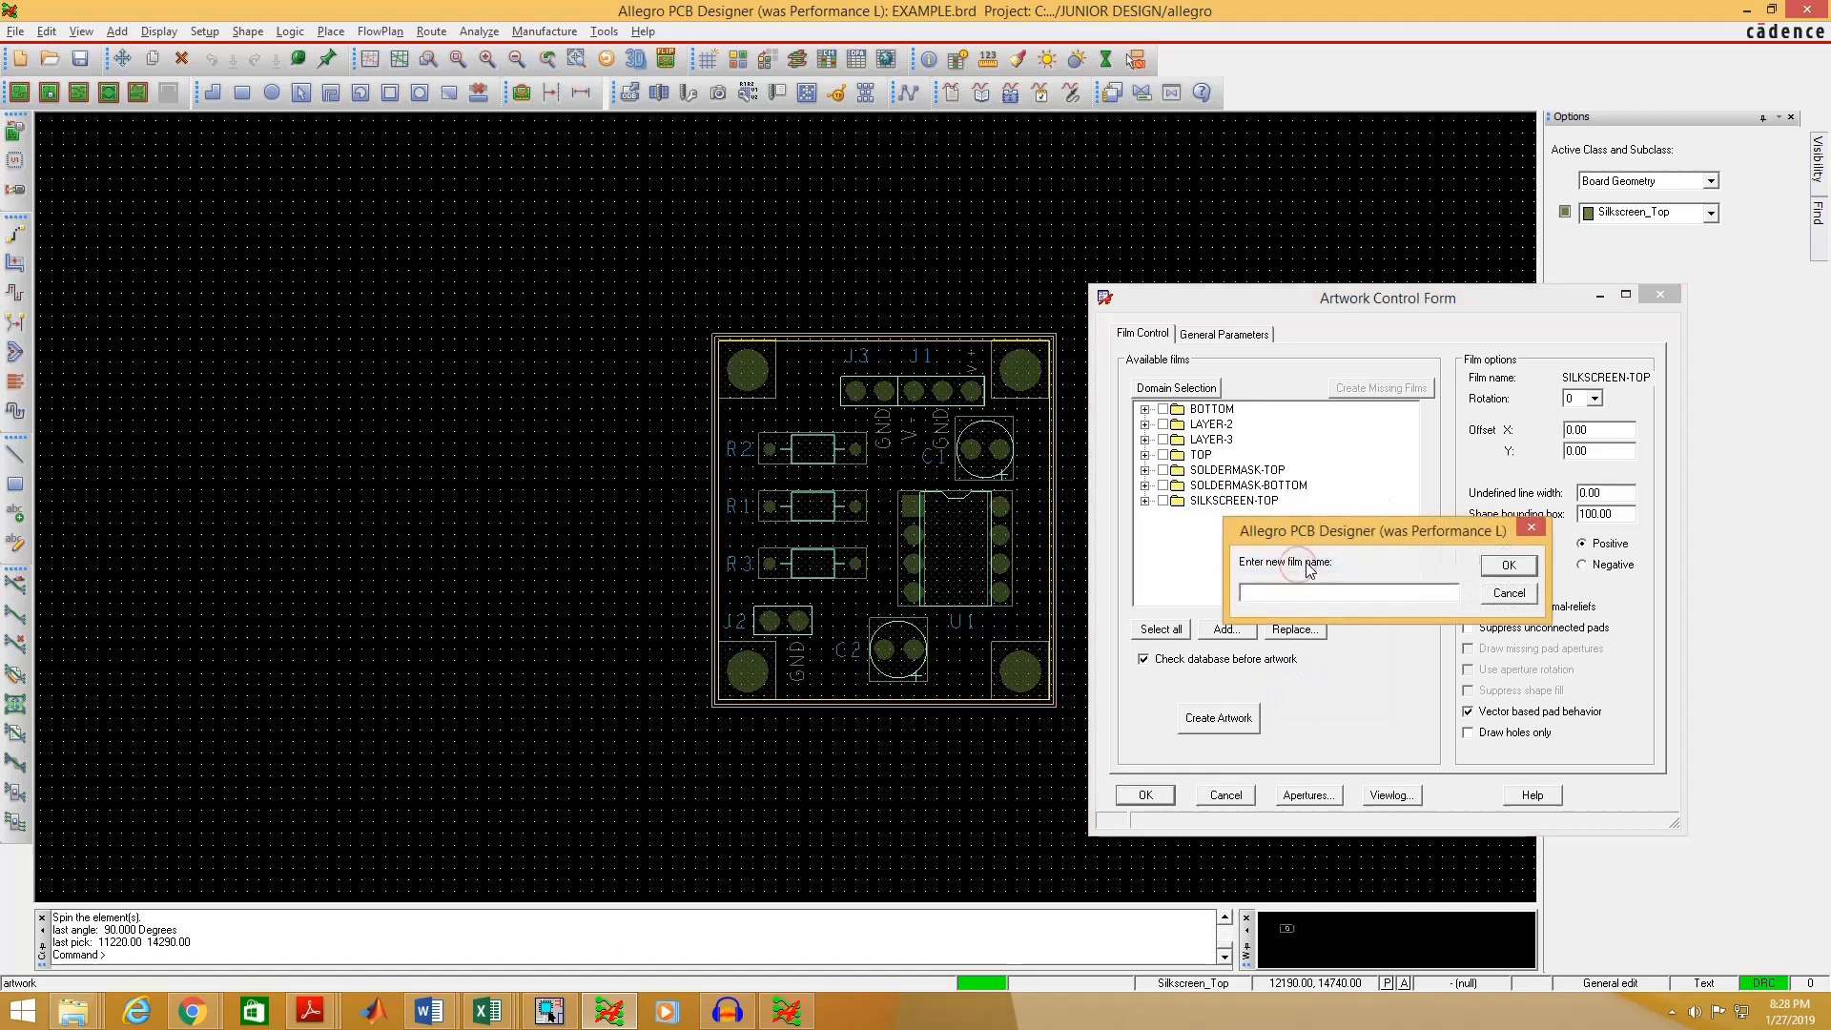
type("0")
left_click(1504, 565)
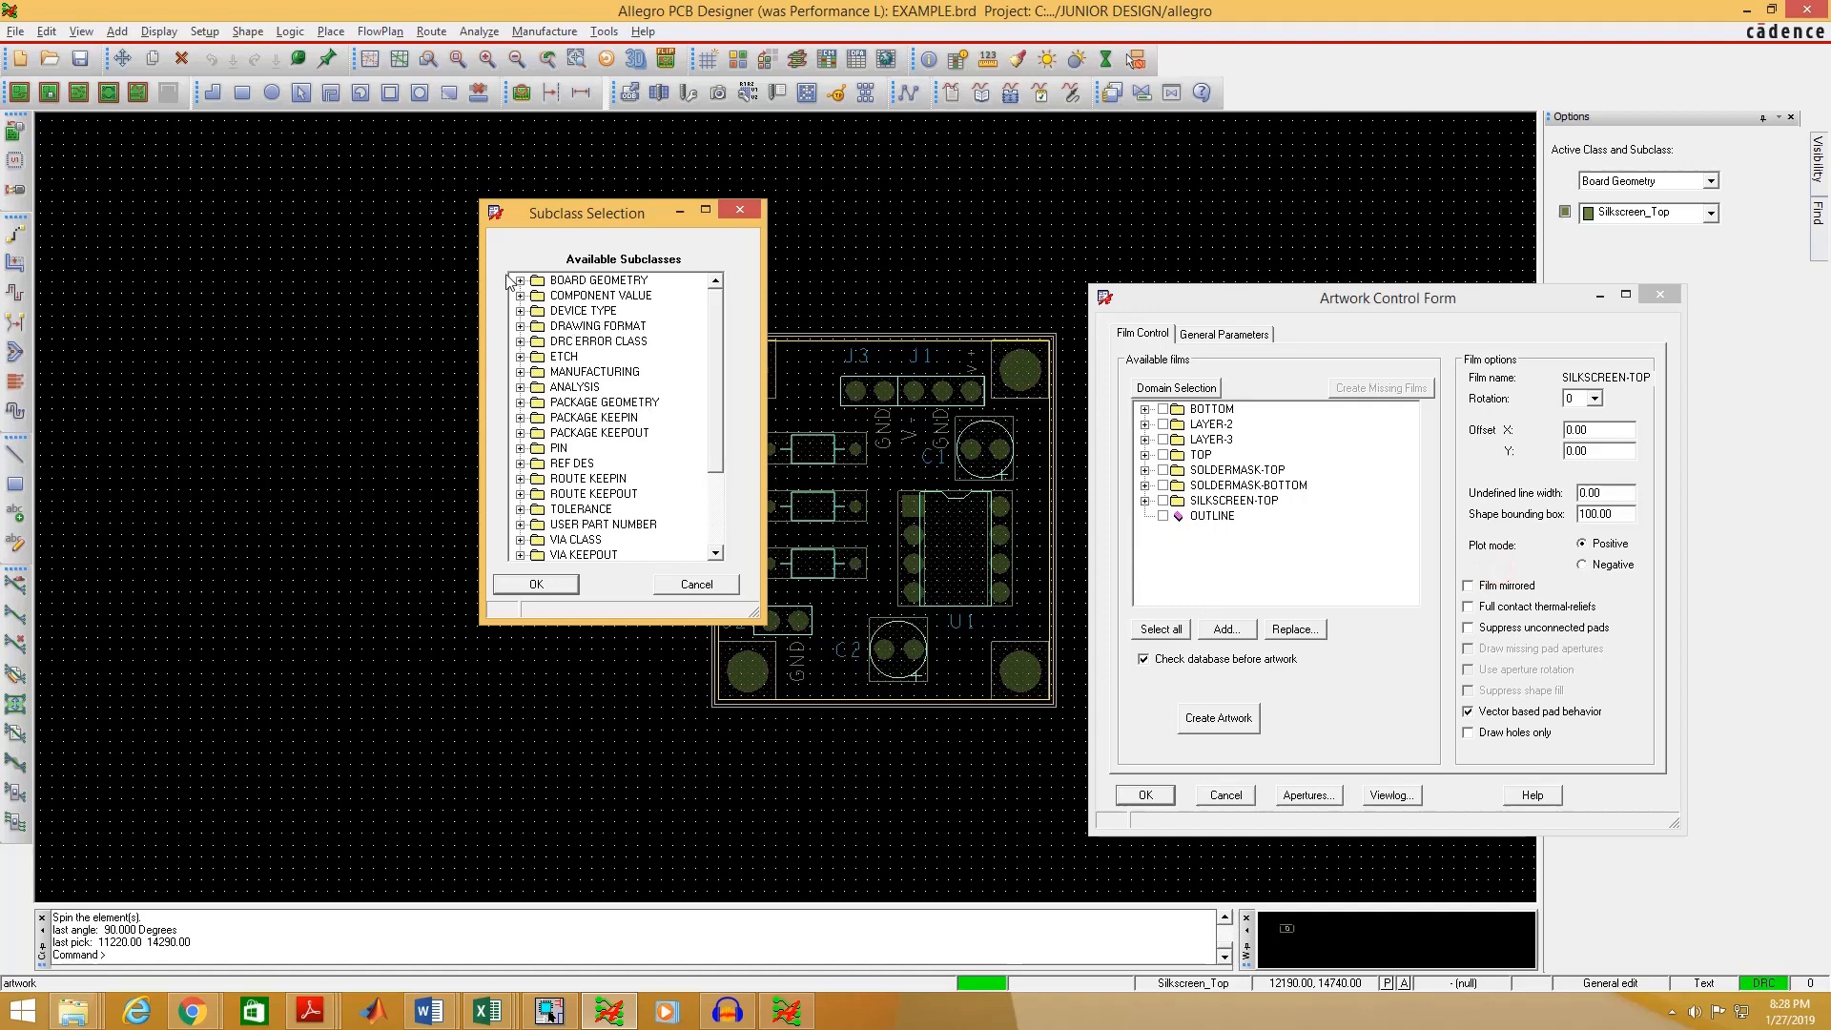
- Include the Board Geometry subclass OUTLINE in the OUTLINE film and accept the subclass selection
left_click(520, 281)
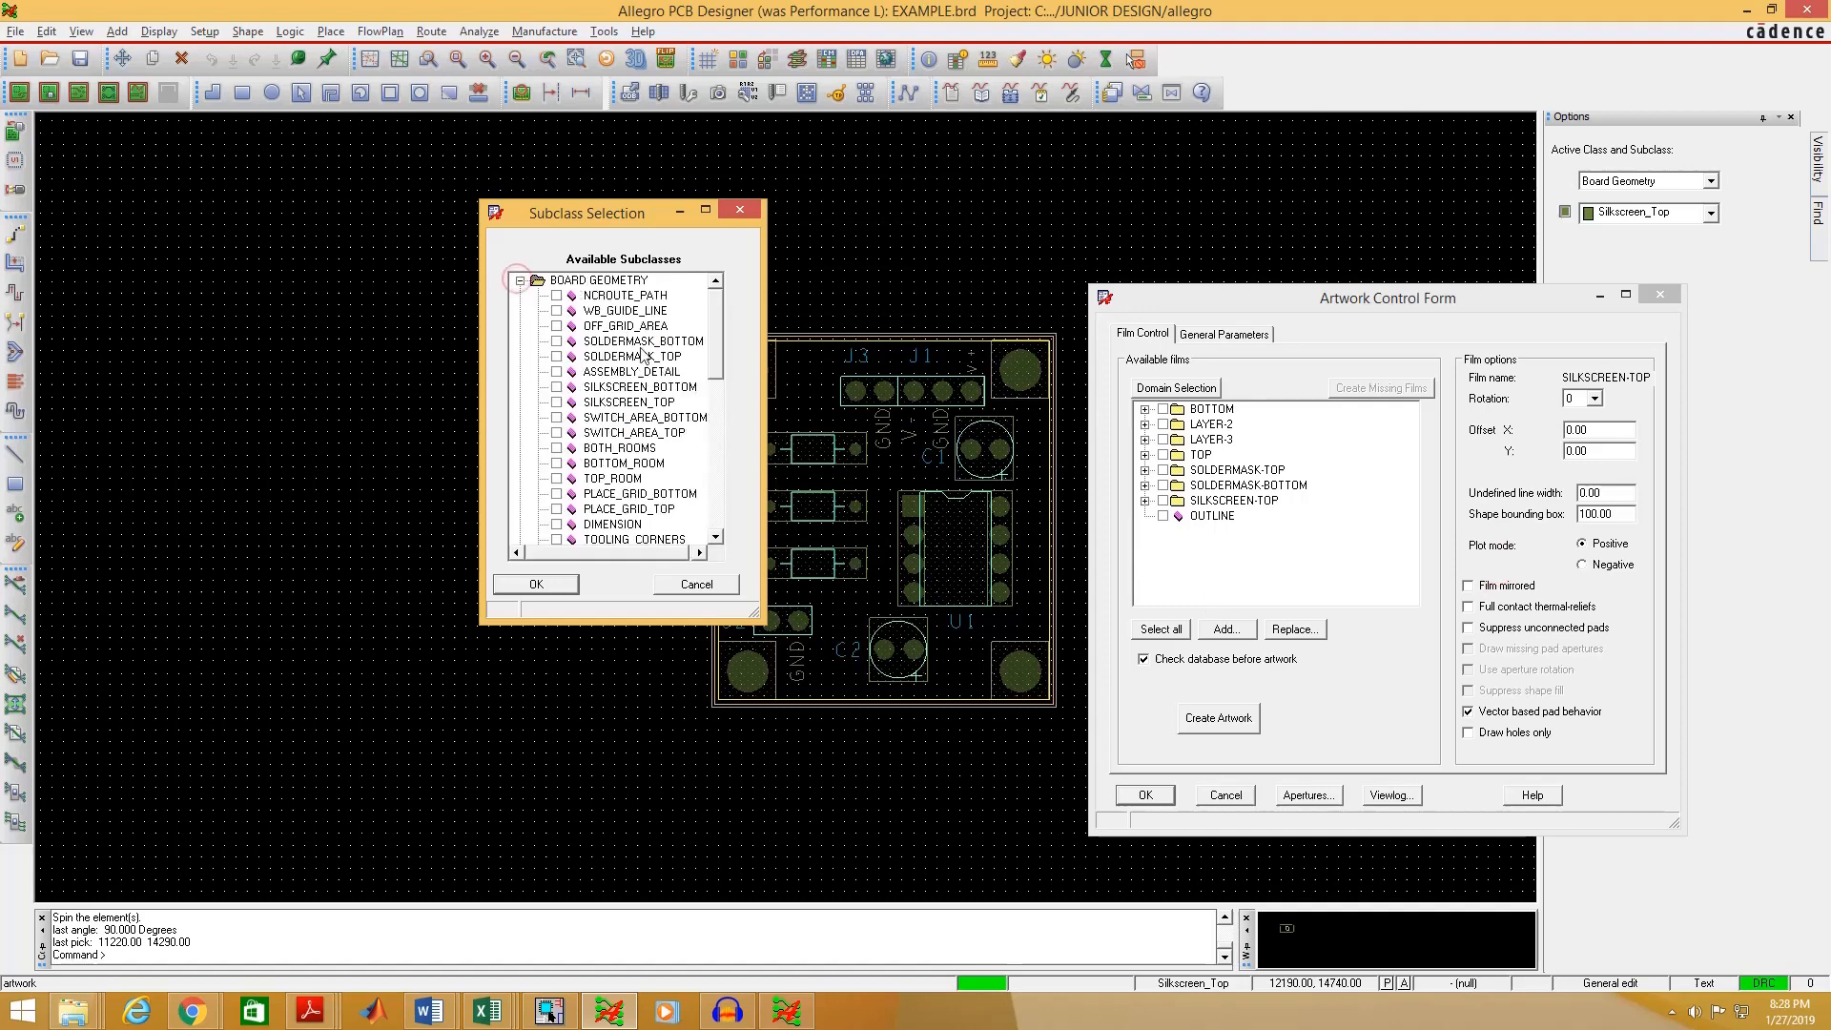
left_click_drag(720, 356, 724, 379)
left_click(557, 524)
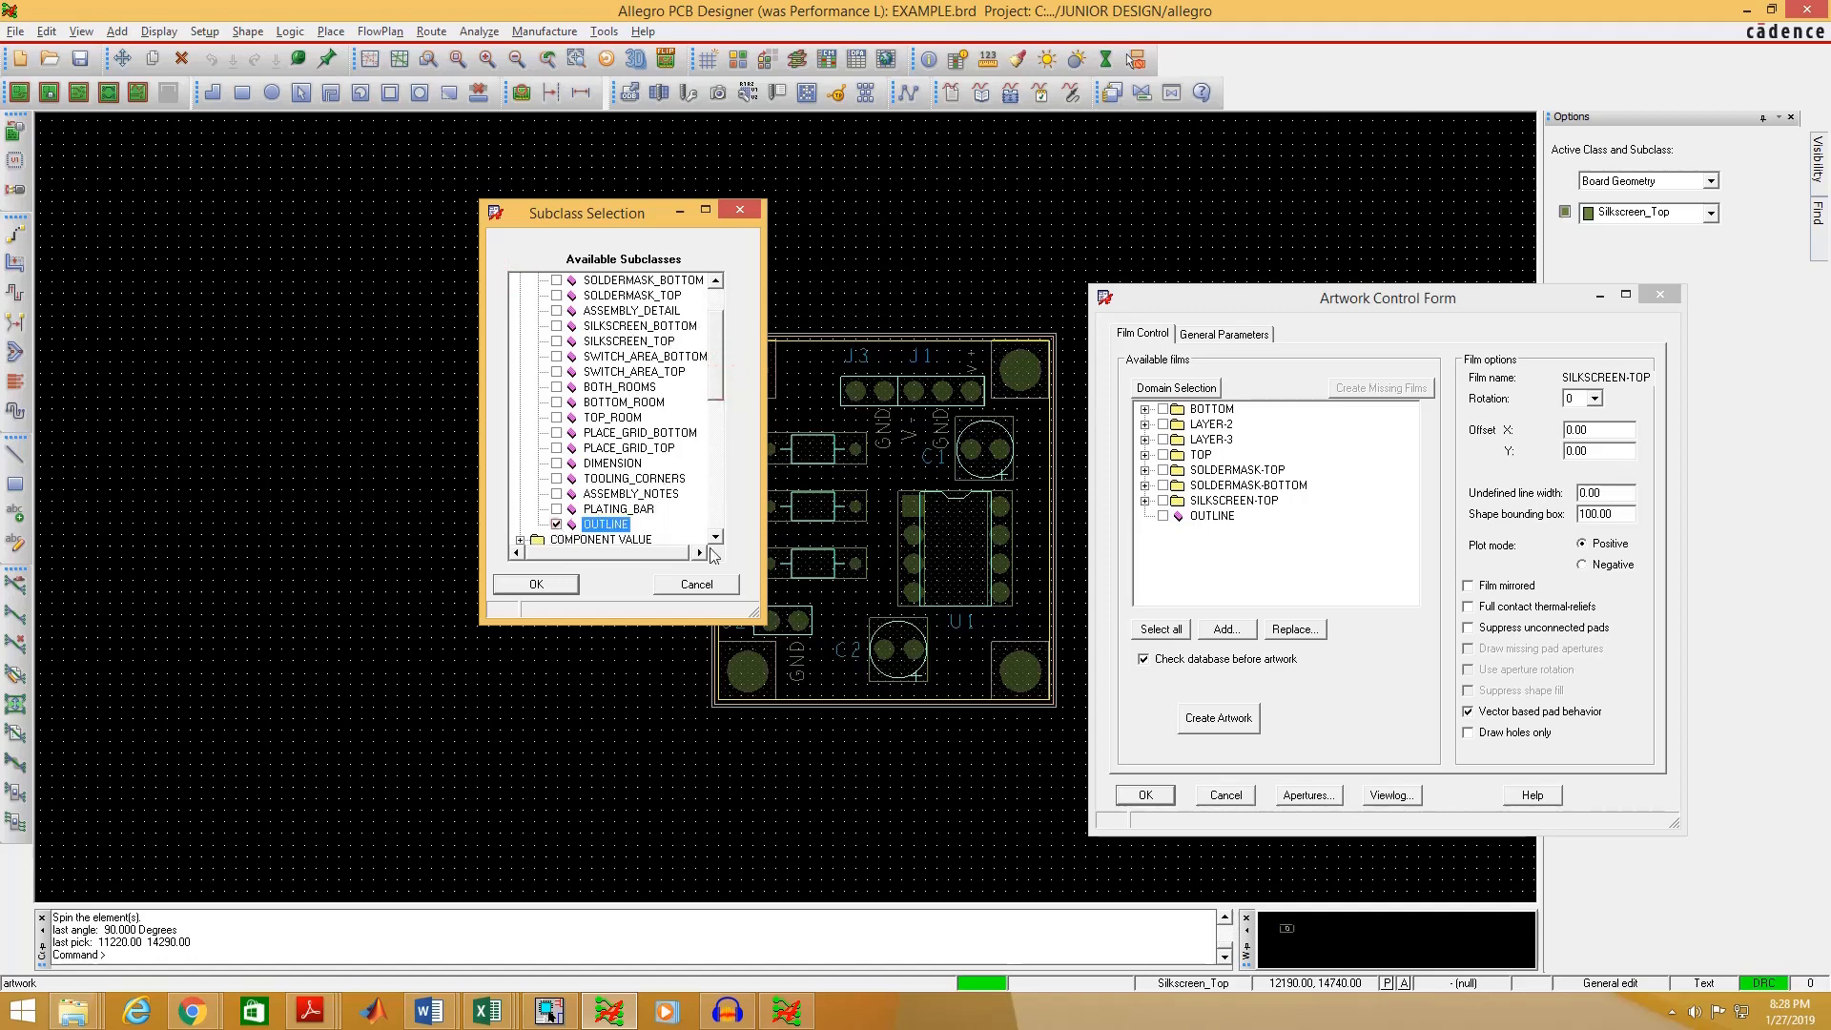
left_click(535, 585)
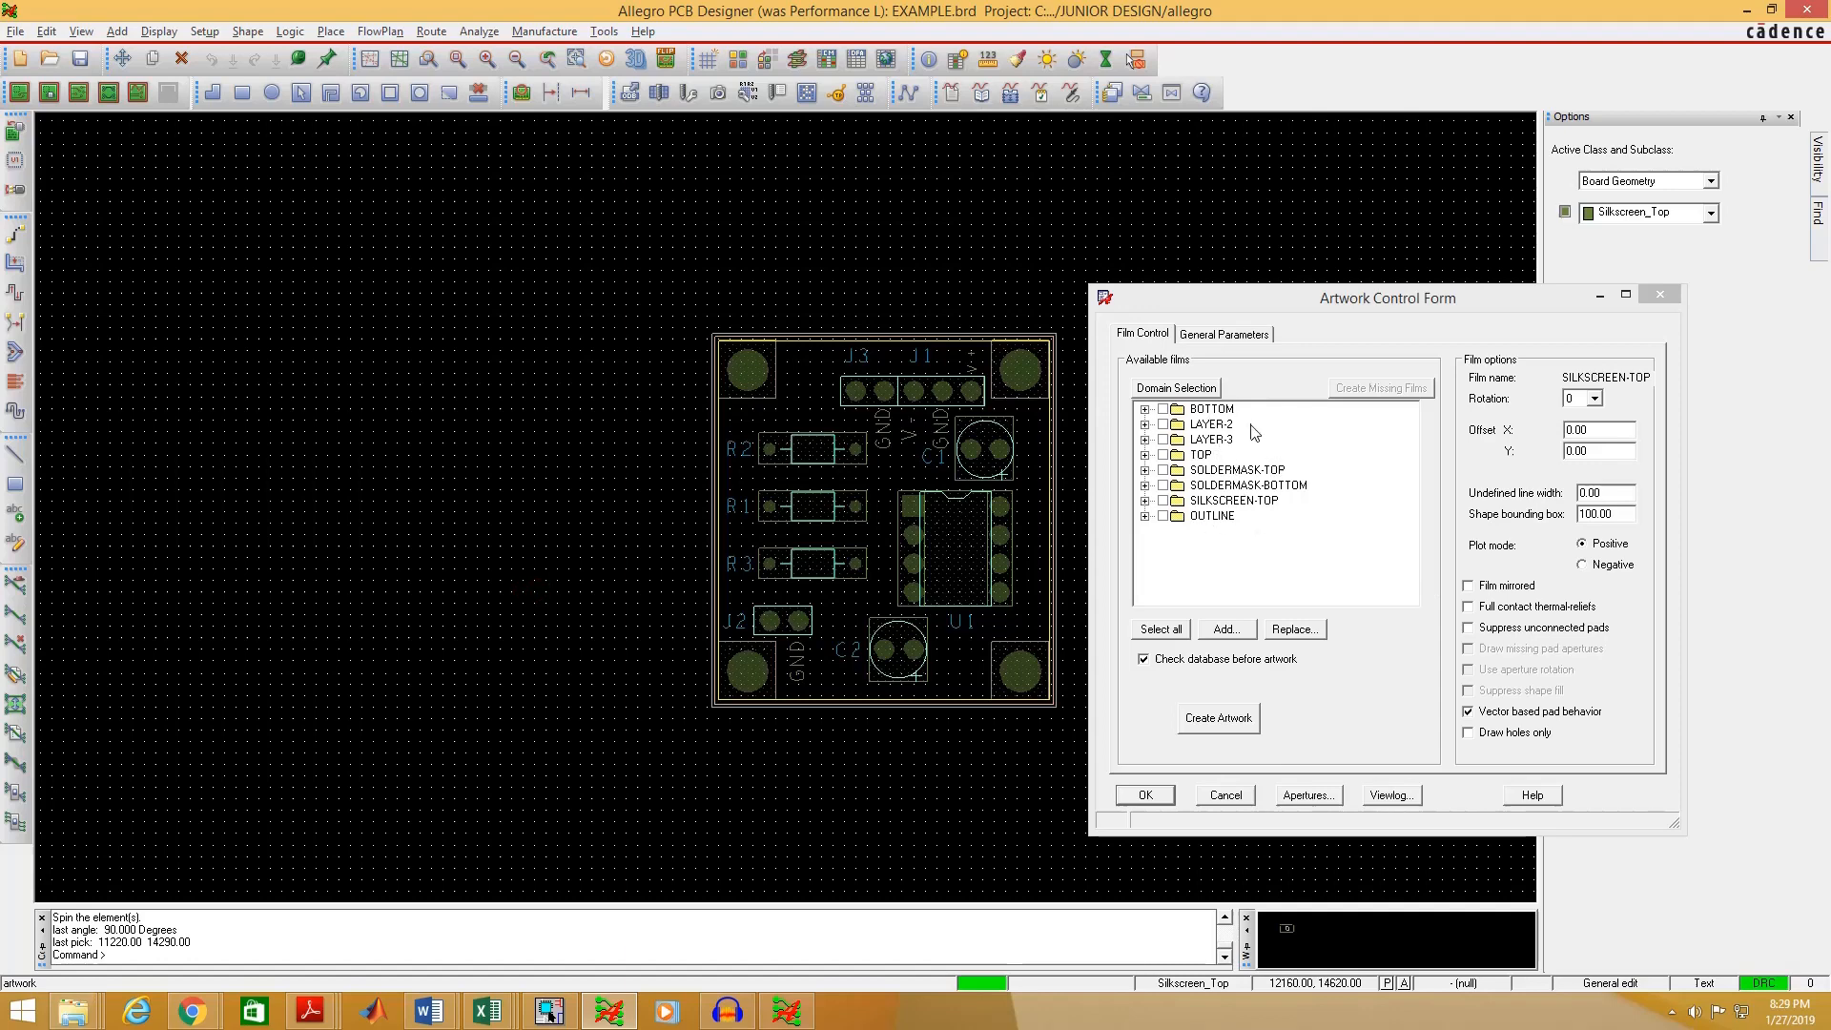
- Set the undefined line width of the BOTTOM film to 2
left_click(1212, 424)
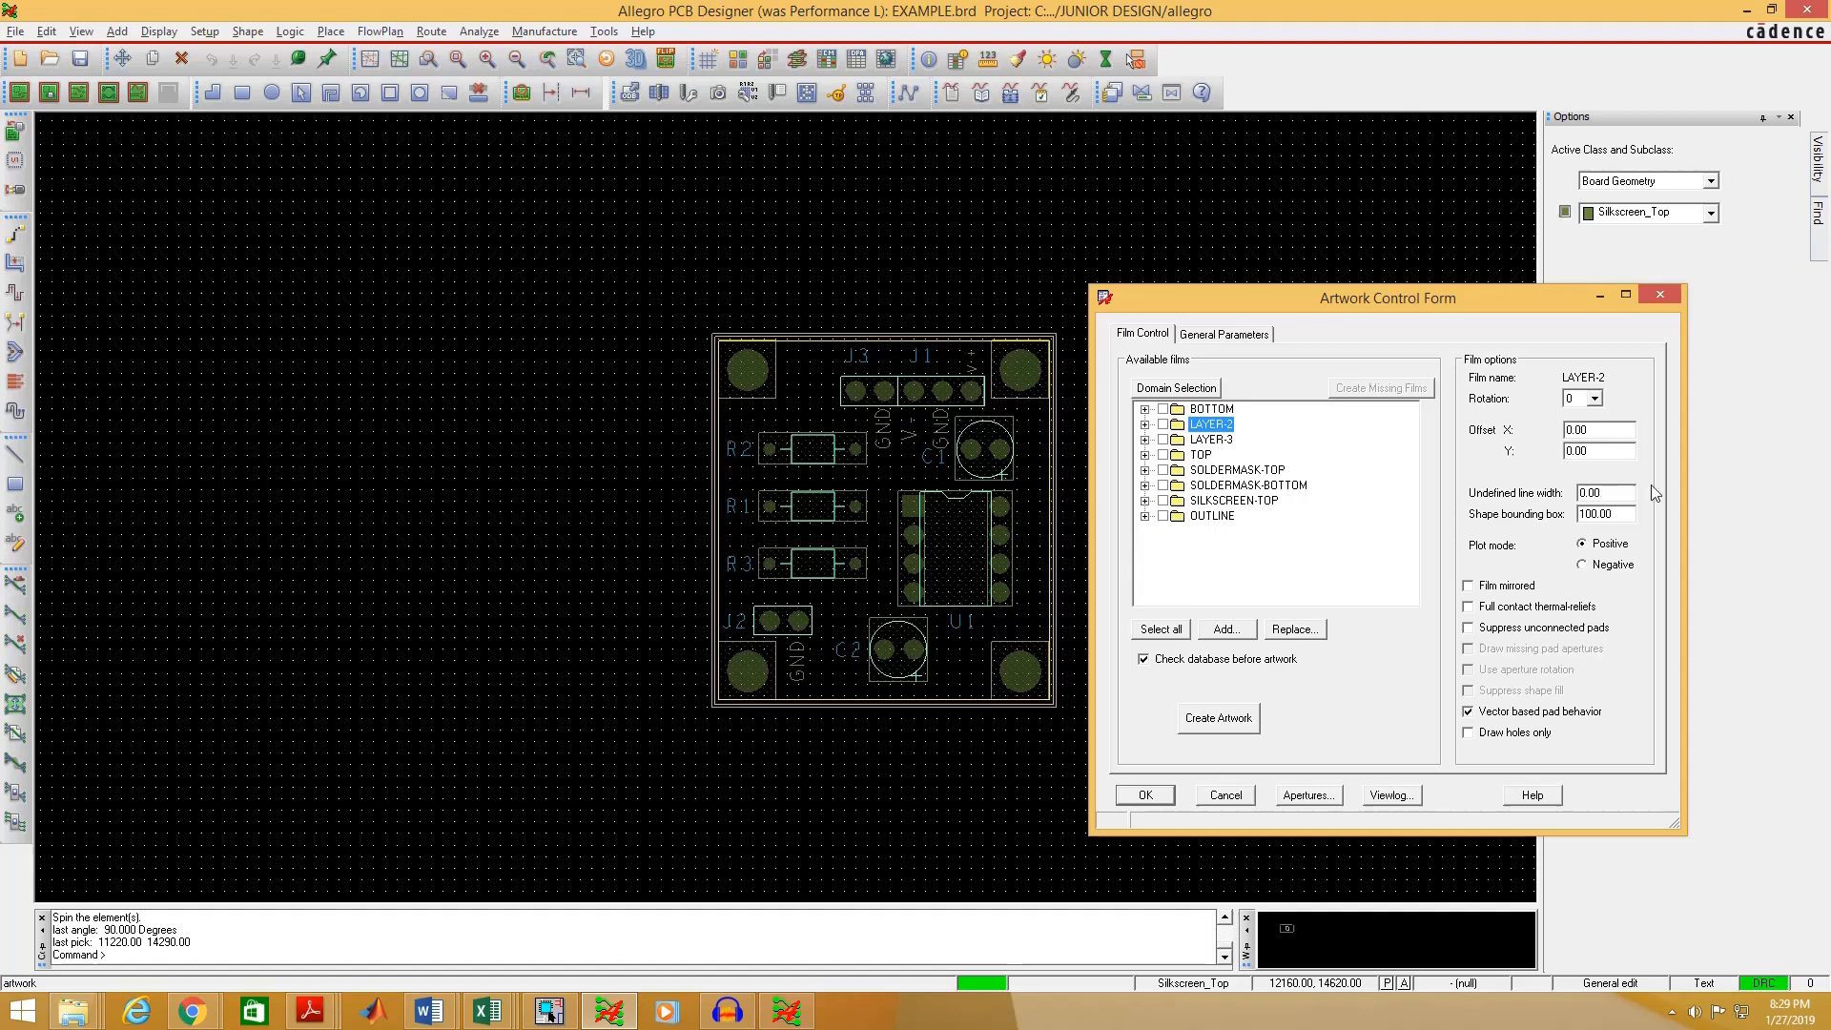
left_click(1204, 410)
double_click(1615, 493)
left_click(1214, 410)
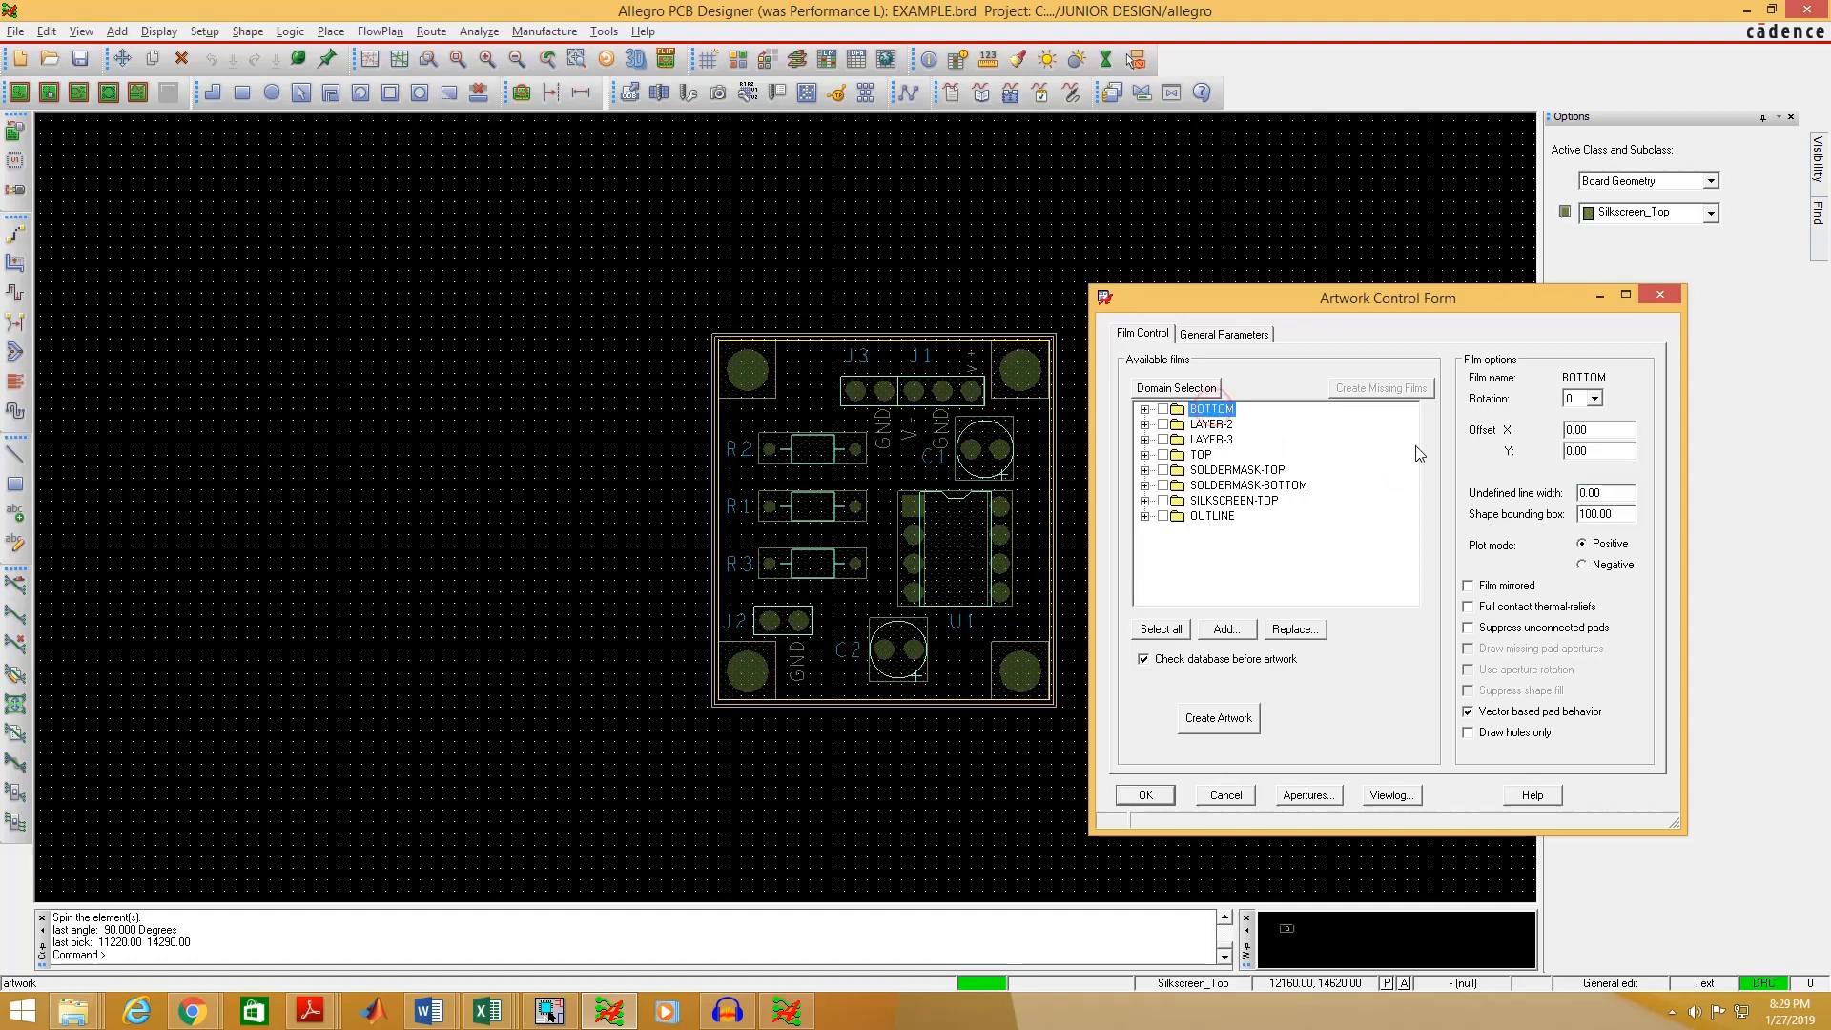
double_click(1590, 493)
type("2")
- Set the undefined line width of the LAYER-2, LAYER-3 and TOP films to 2
left_click(1211, 424)
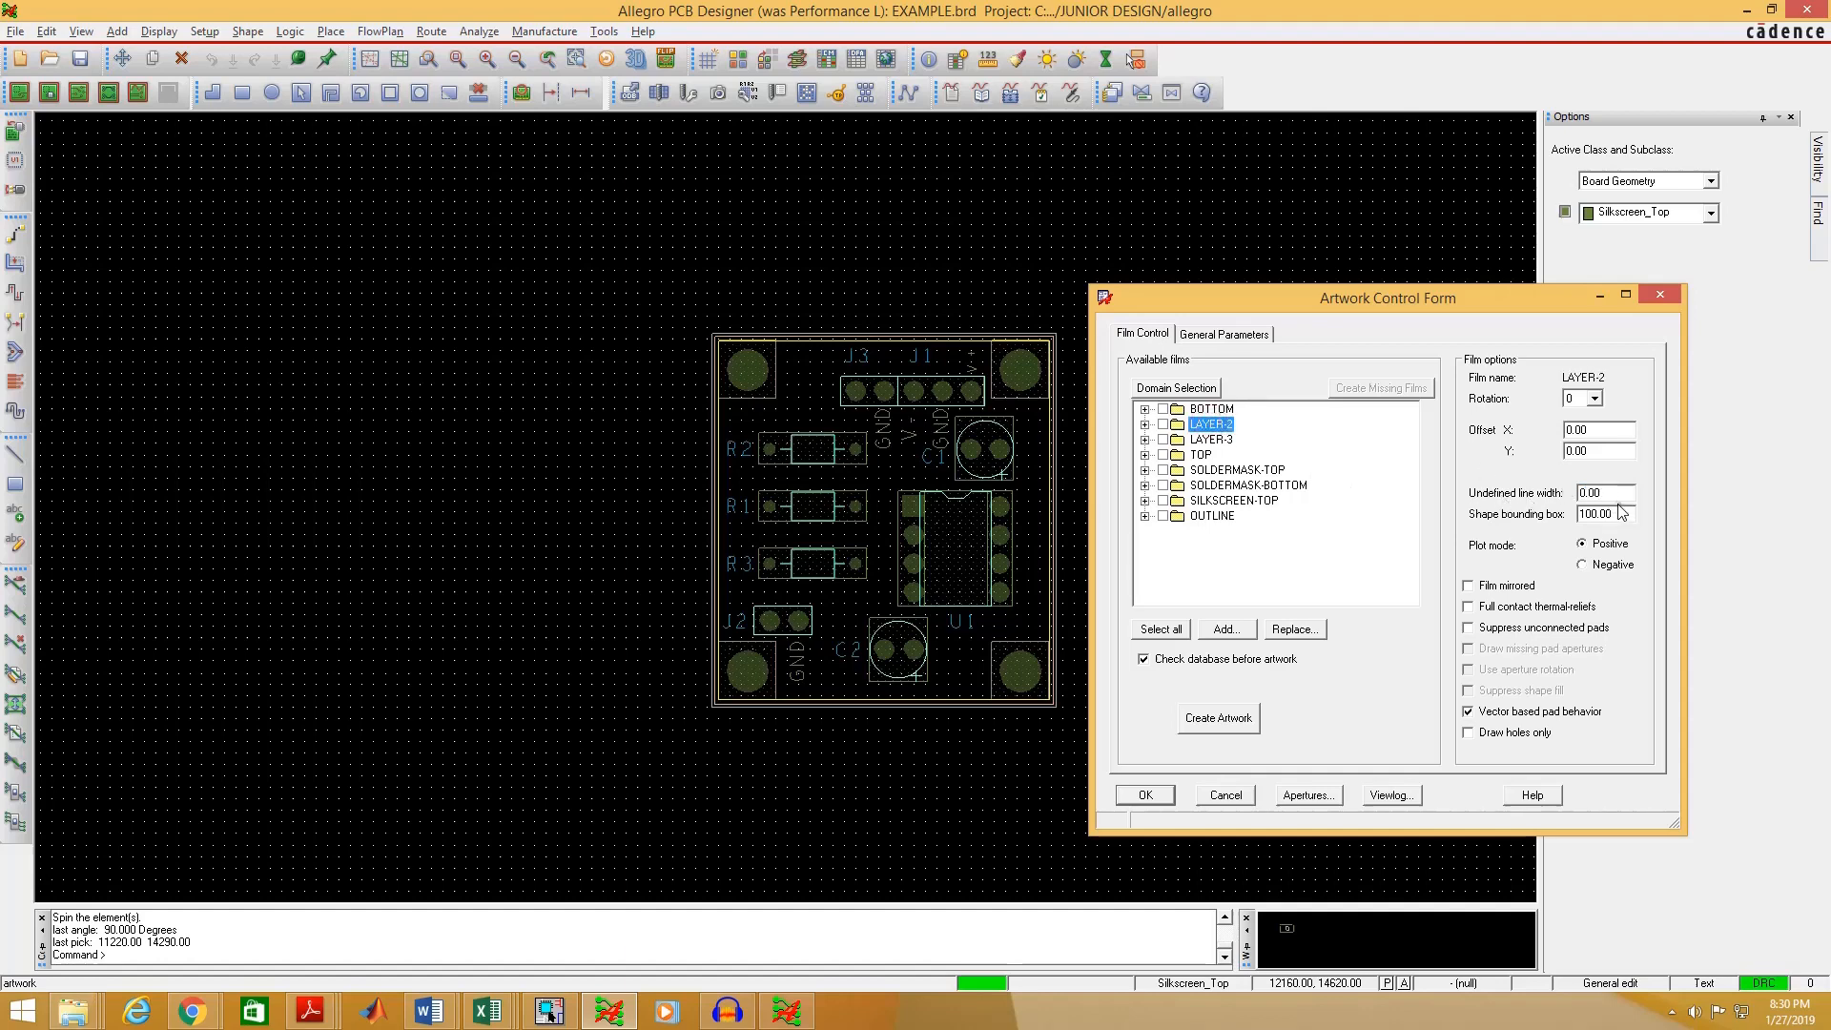
double_click(1602, 493)
type("2")
left_click(1210, 439)
double_click(1607, 493)
left_click(1201, 455)
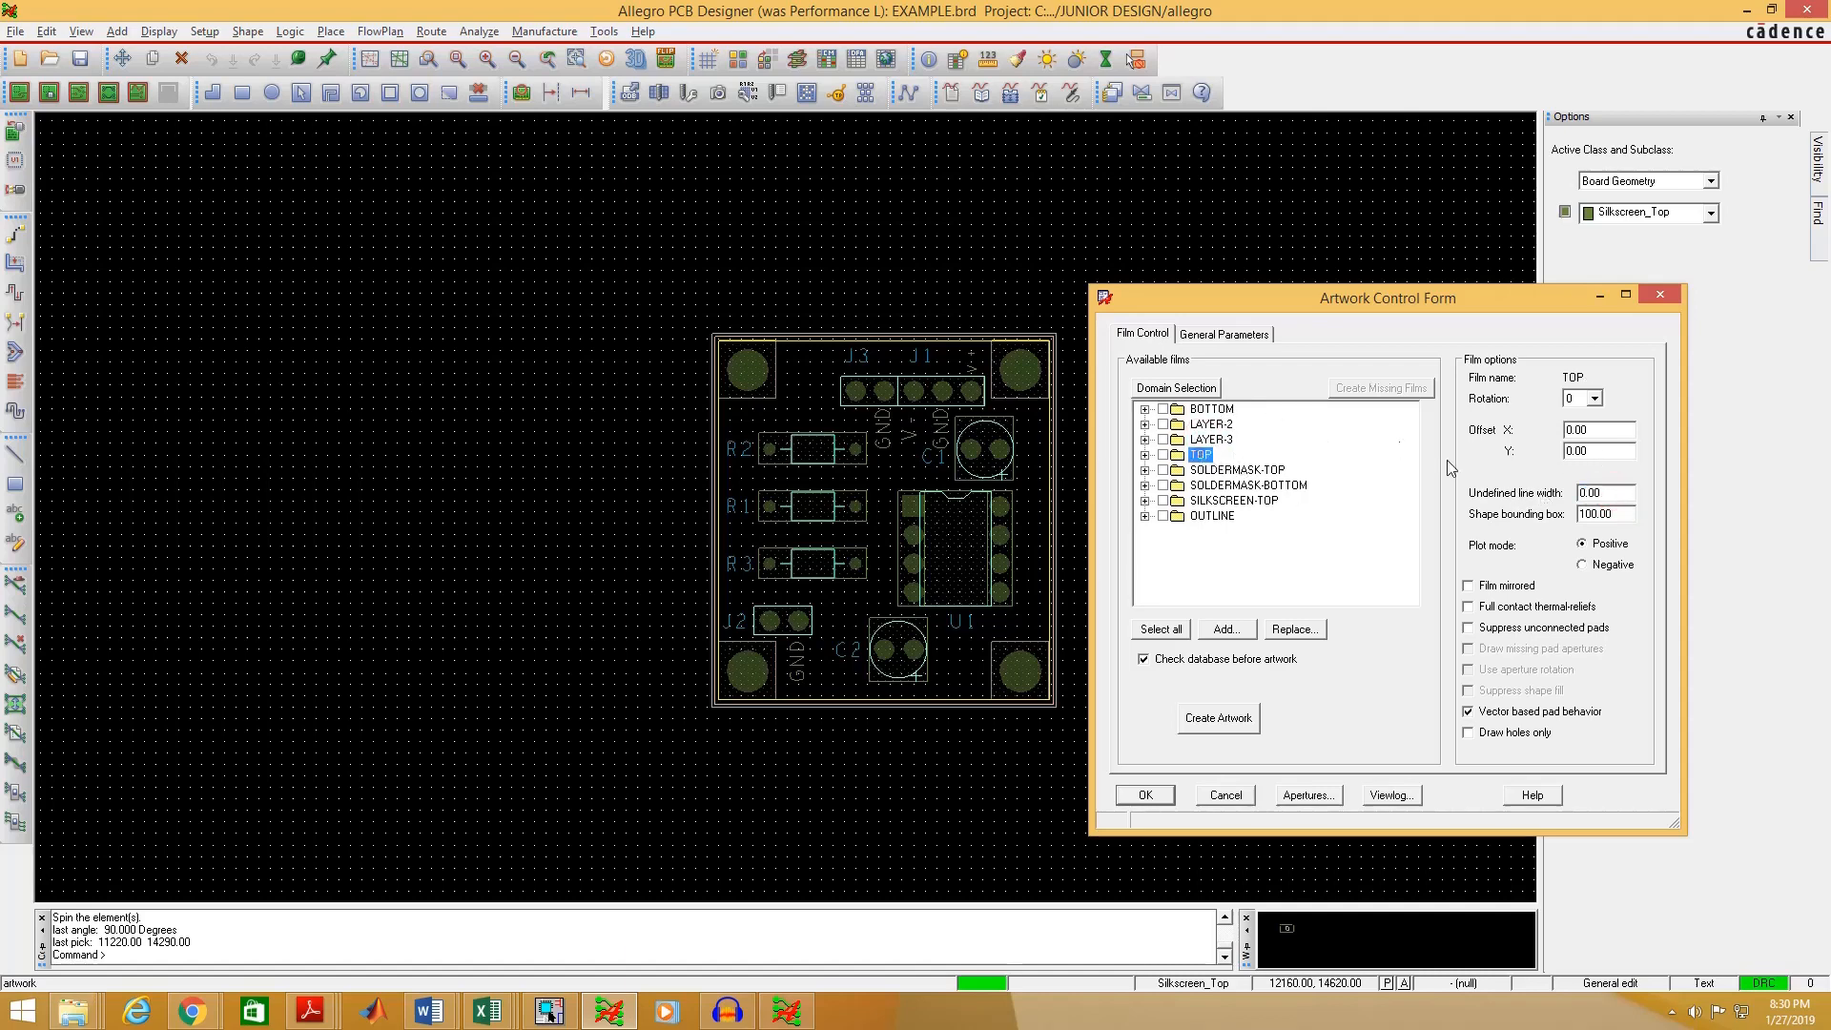
double_click(1598, 493)
- Set the undefined line width of the SOLDERMASK-TOP and SOLDERMASK-BOTTOM films to 2
left_click(1229, 471)
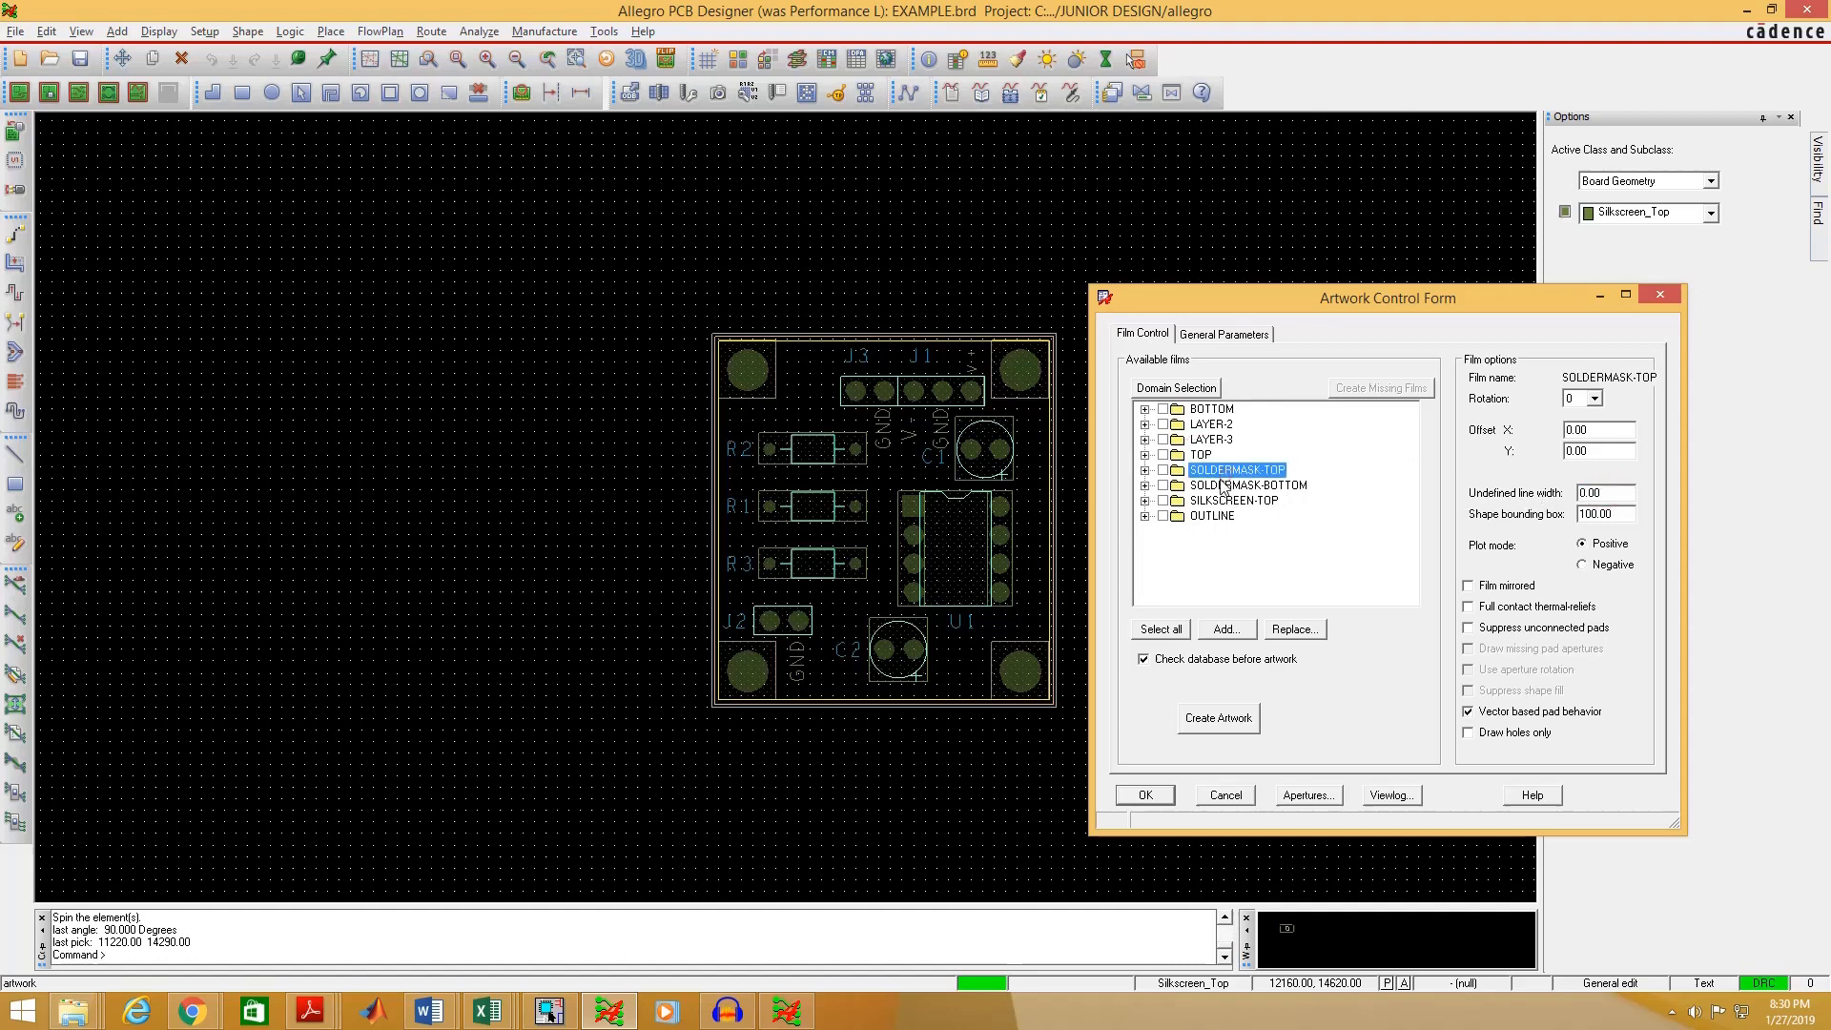
double_click(1612, 494)
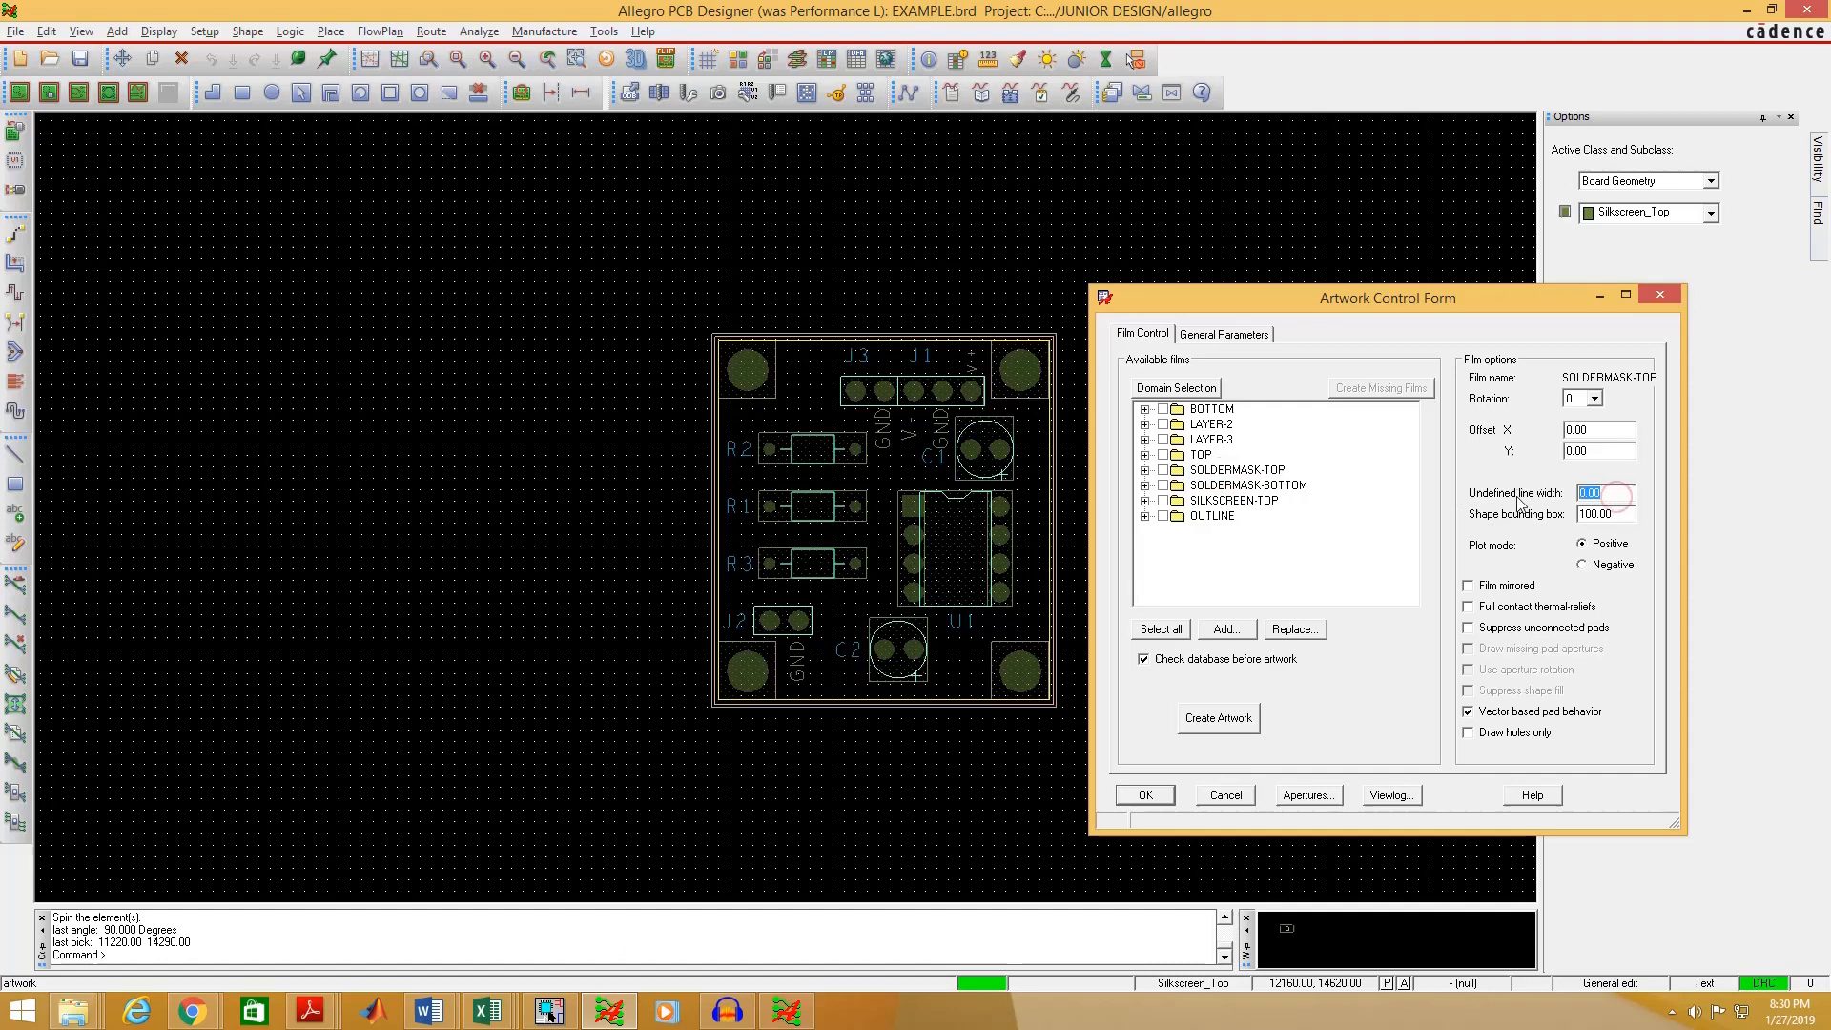
left_click(1247, 486)
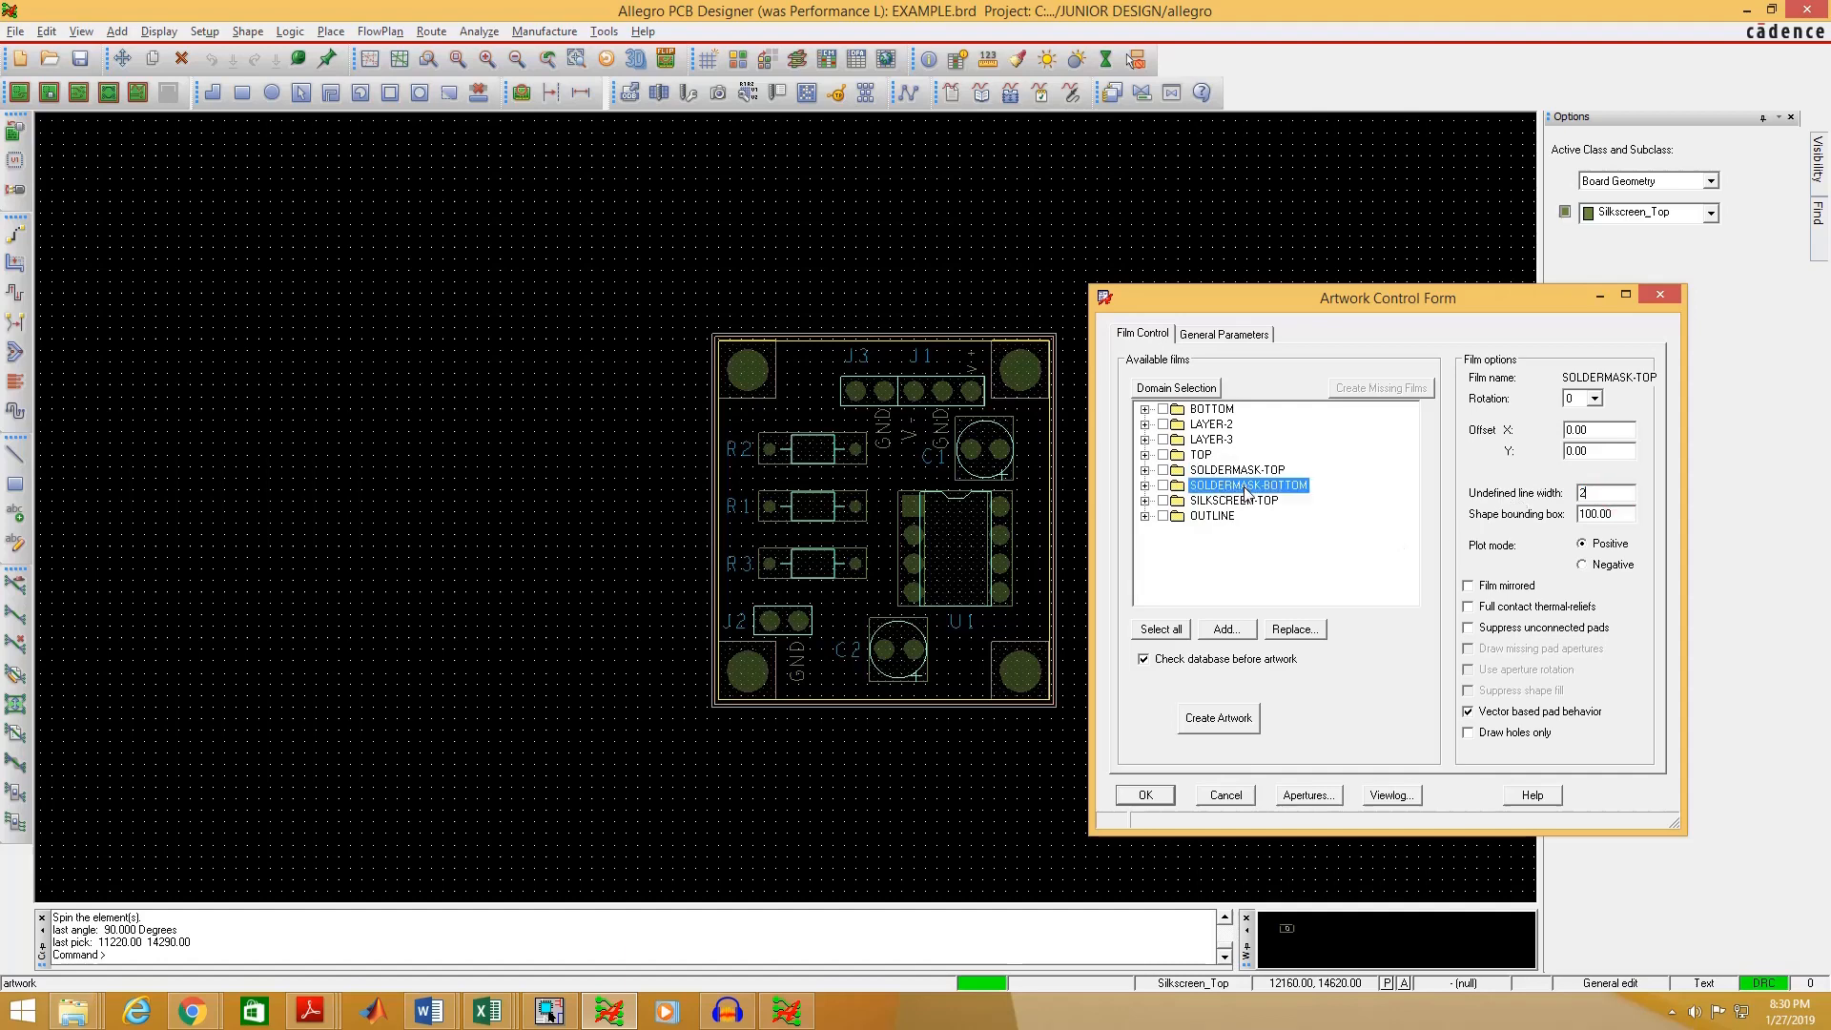
double_click(1608, 493)
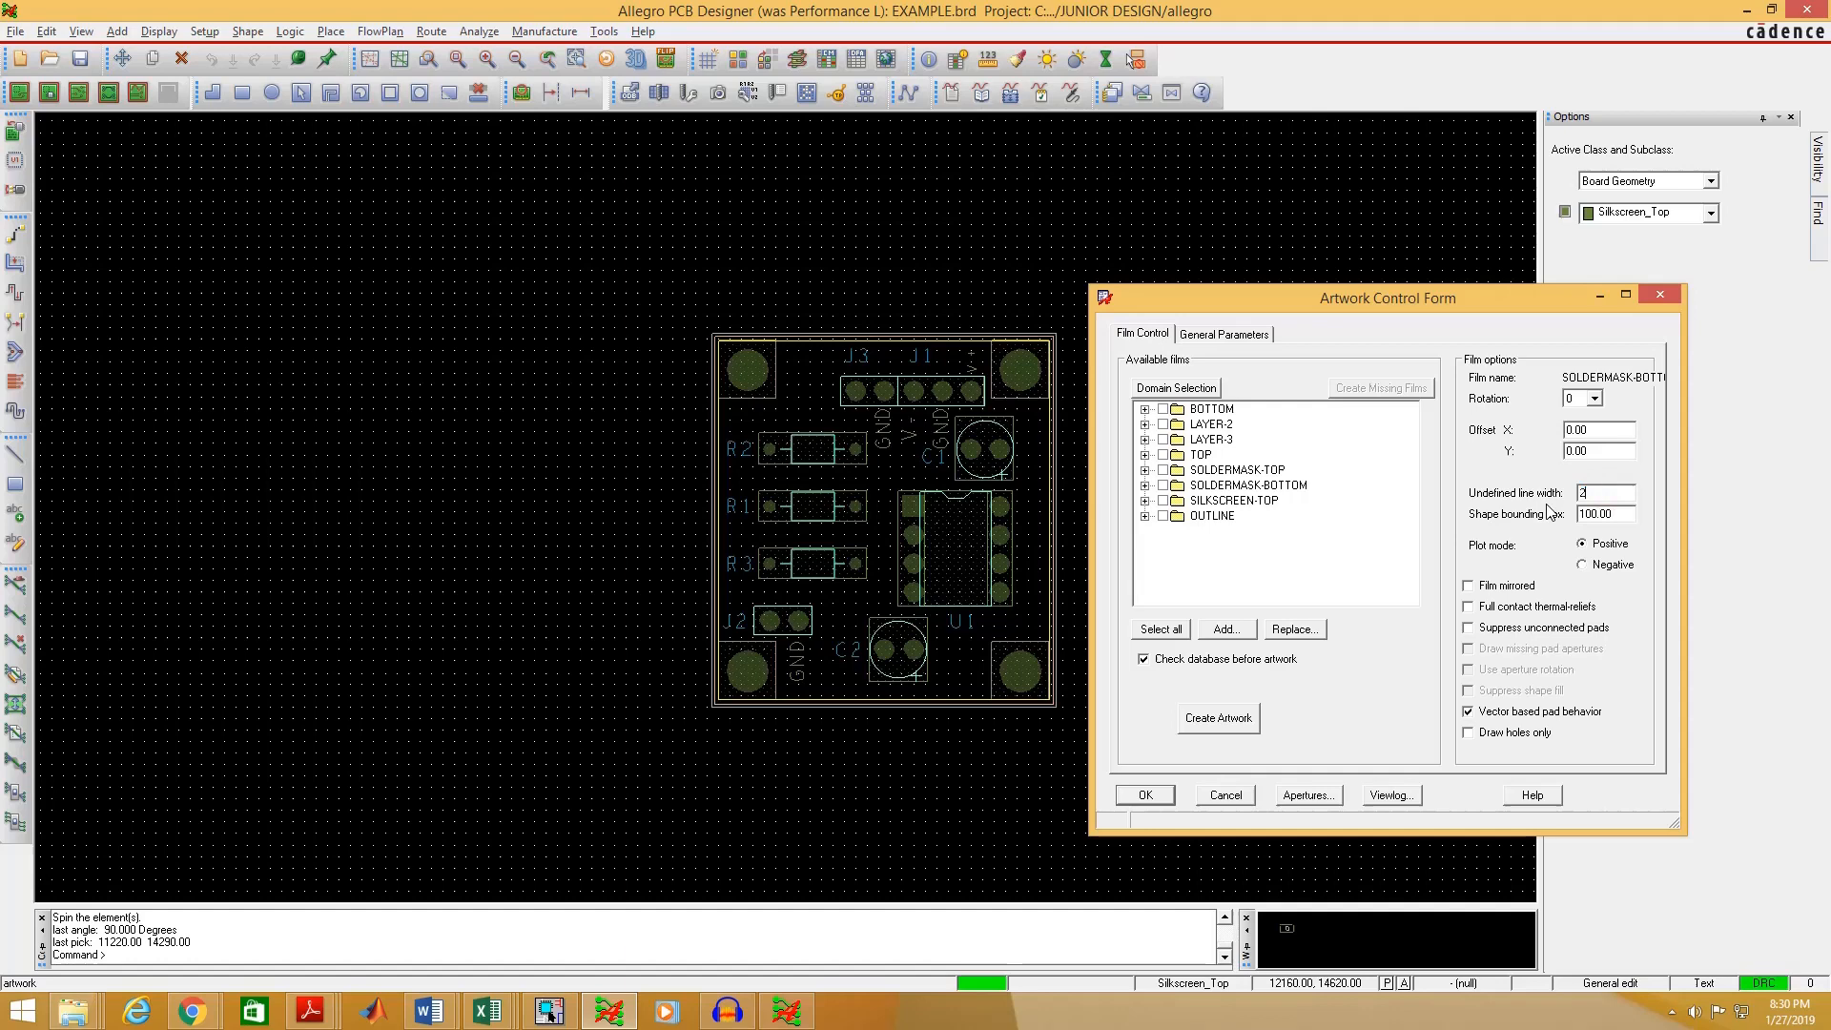
- Set the undefined line width of the SILKSCREEN-TOP film to 5 and check its film options against SOLDERMASK-BOTTOM
left_click(1230, 502)
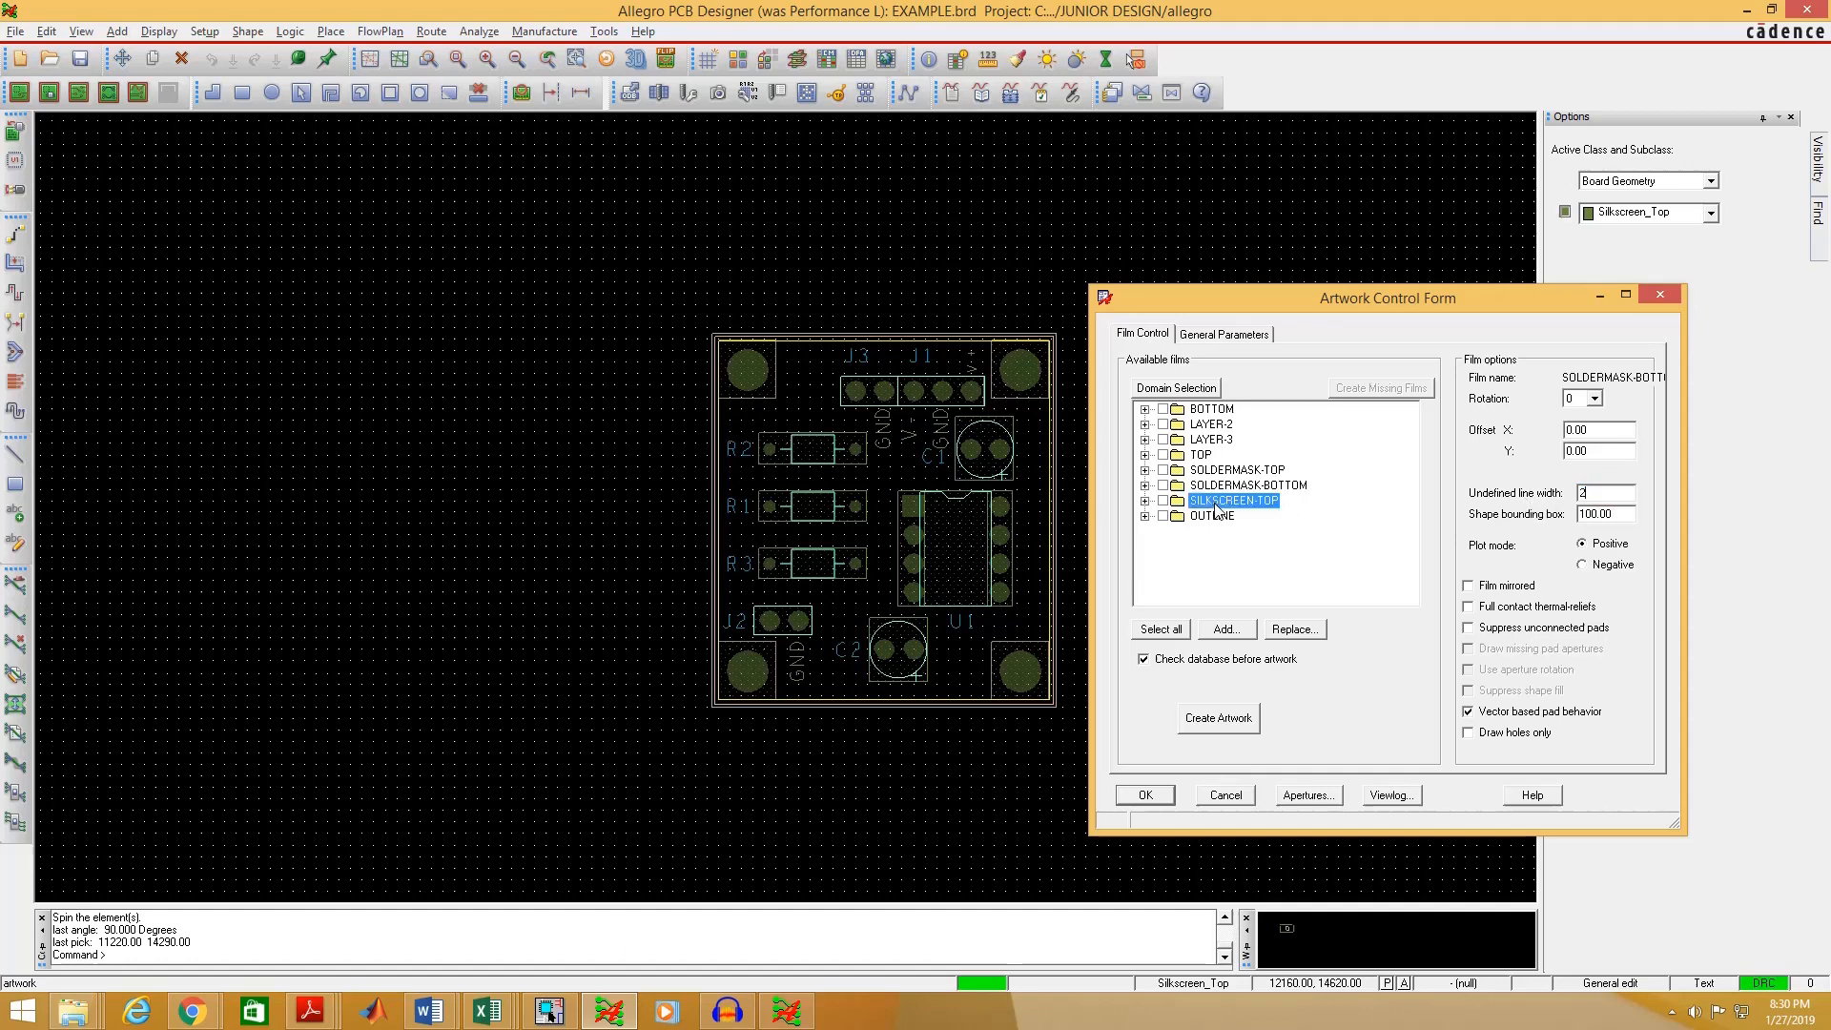
double_click(1592, 493)
type("5")
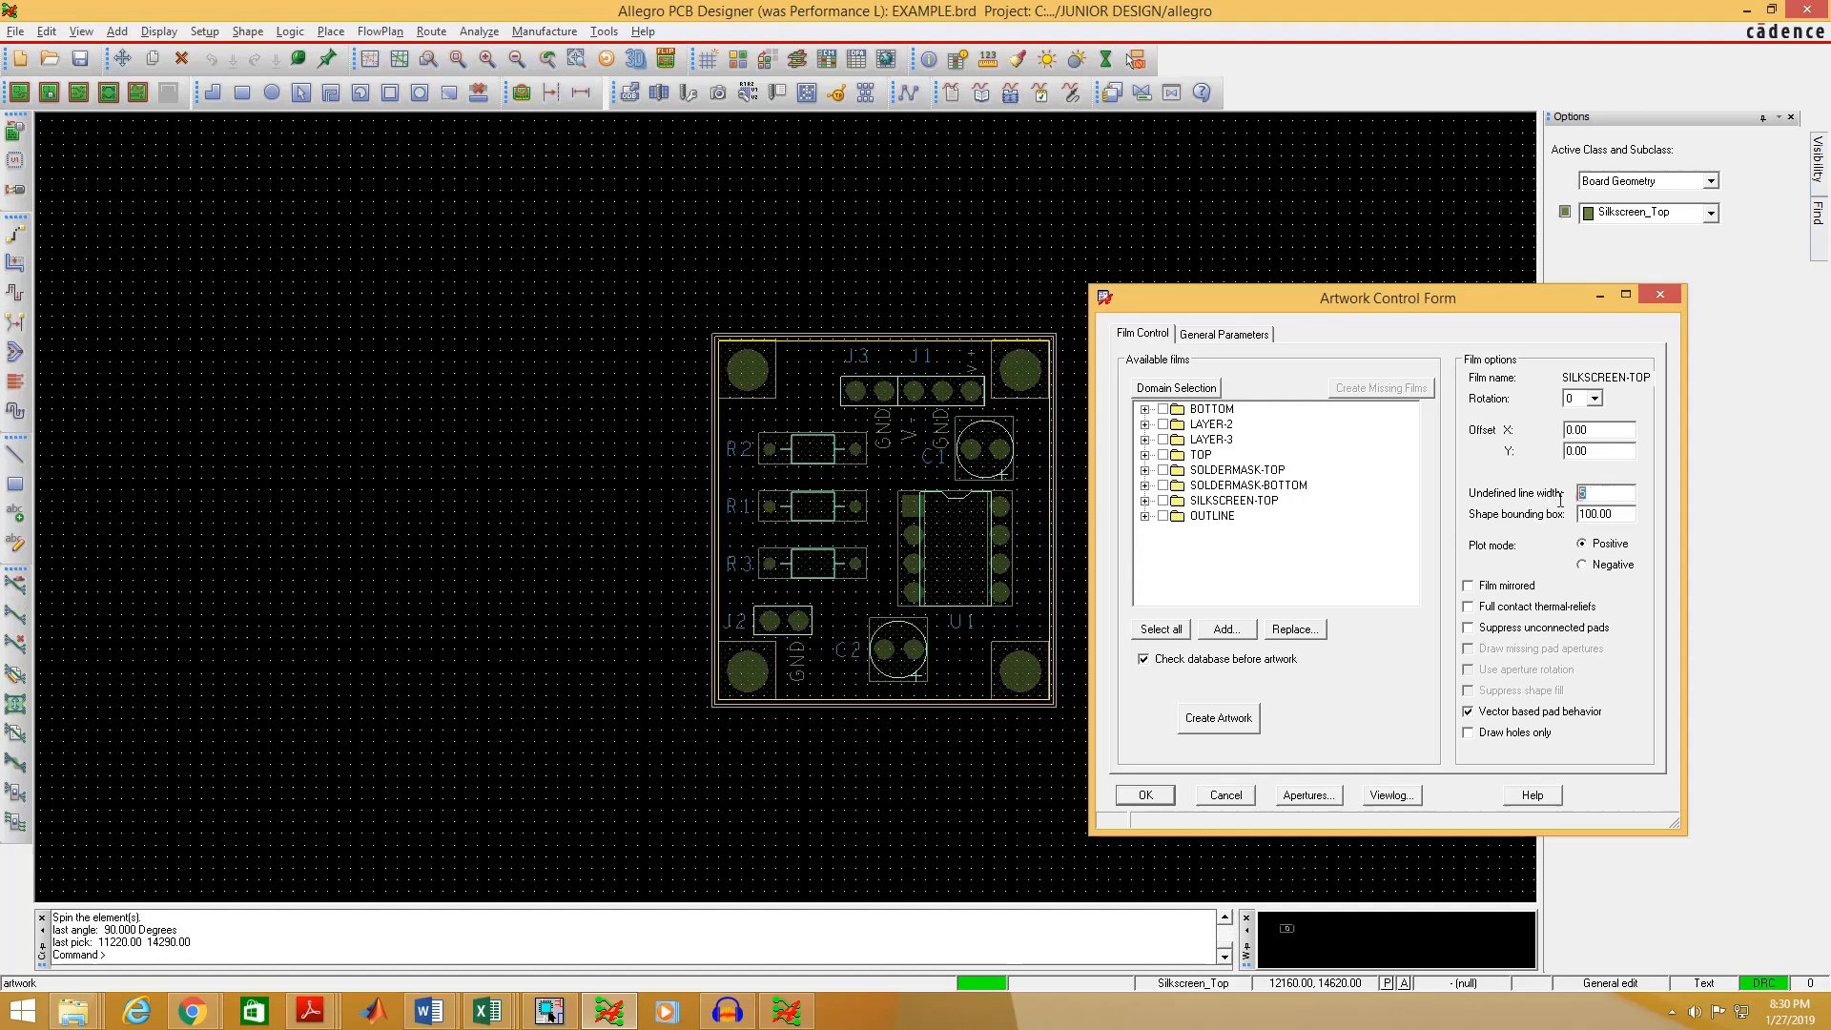
left_click(1224, 502)
left_click(1258, 487)
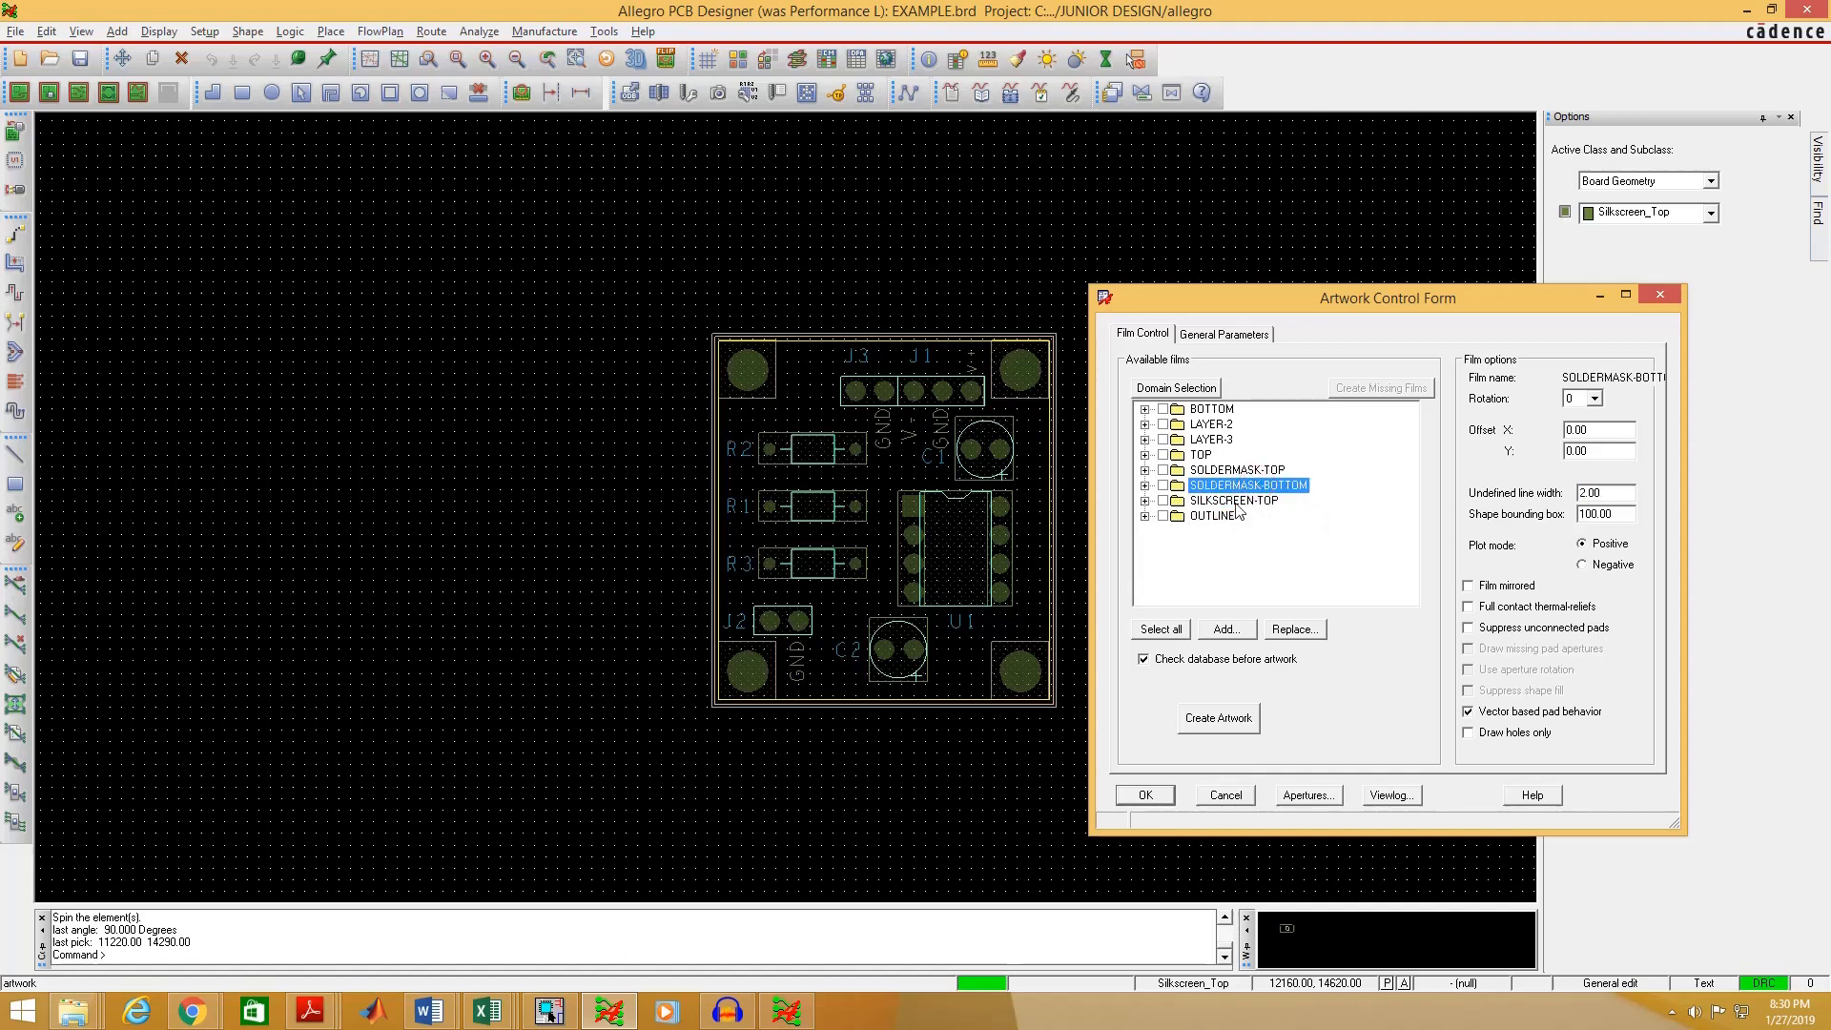
left_click(1235, 501)
- Set the undefined line width of the OUTLINE film to 5
left_click(1210, 516)
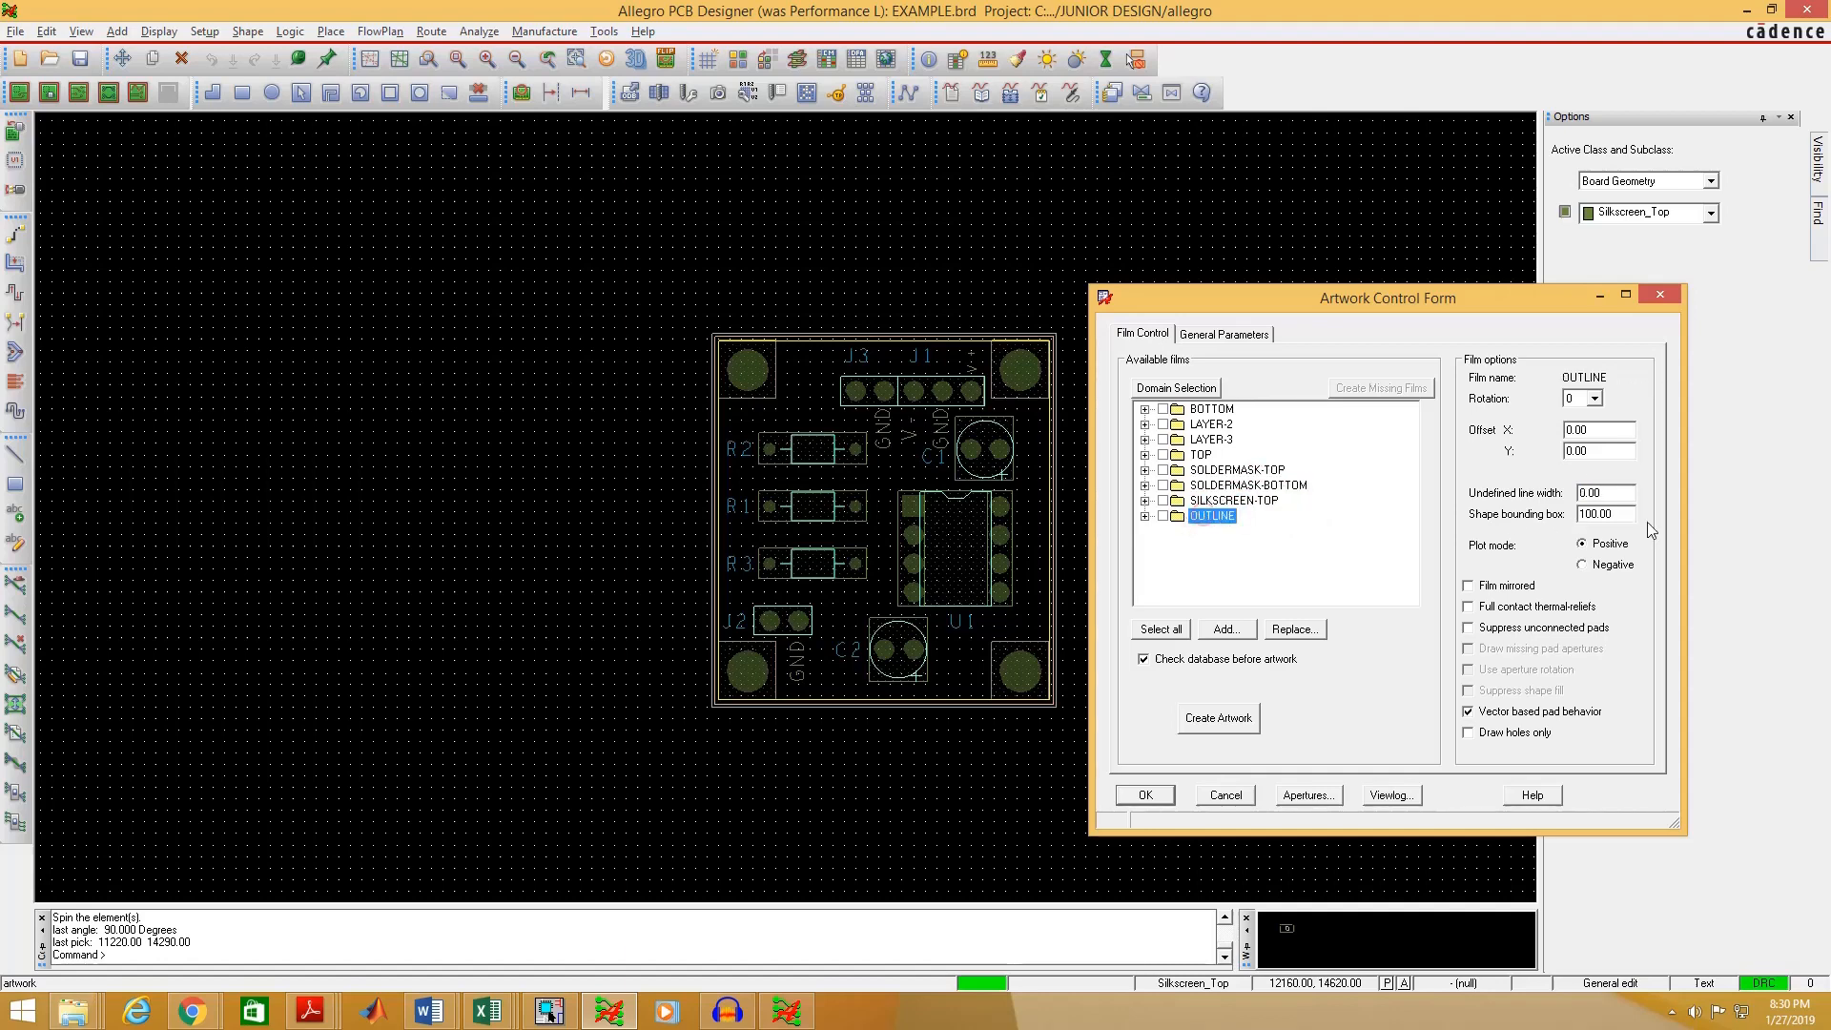
double_click(1618, 492)
type("5")
- Check the undefined line width and film options of every film, from BOTTOM through OUTLINE
left_click(1241, 501)
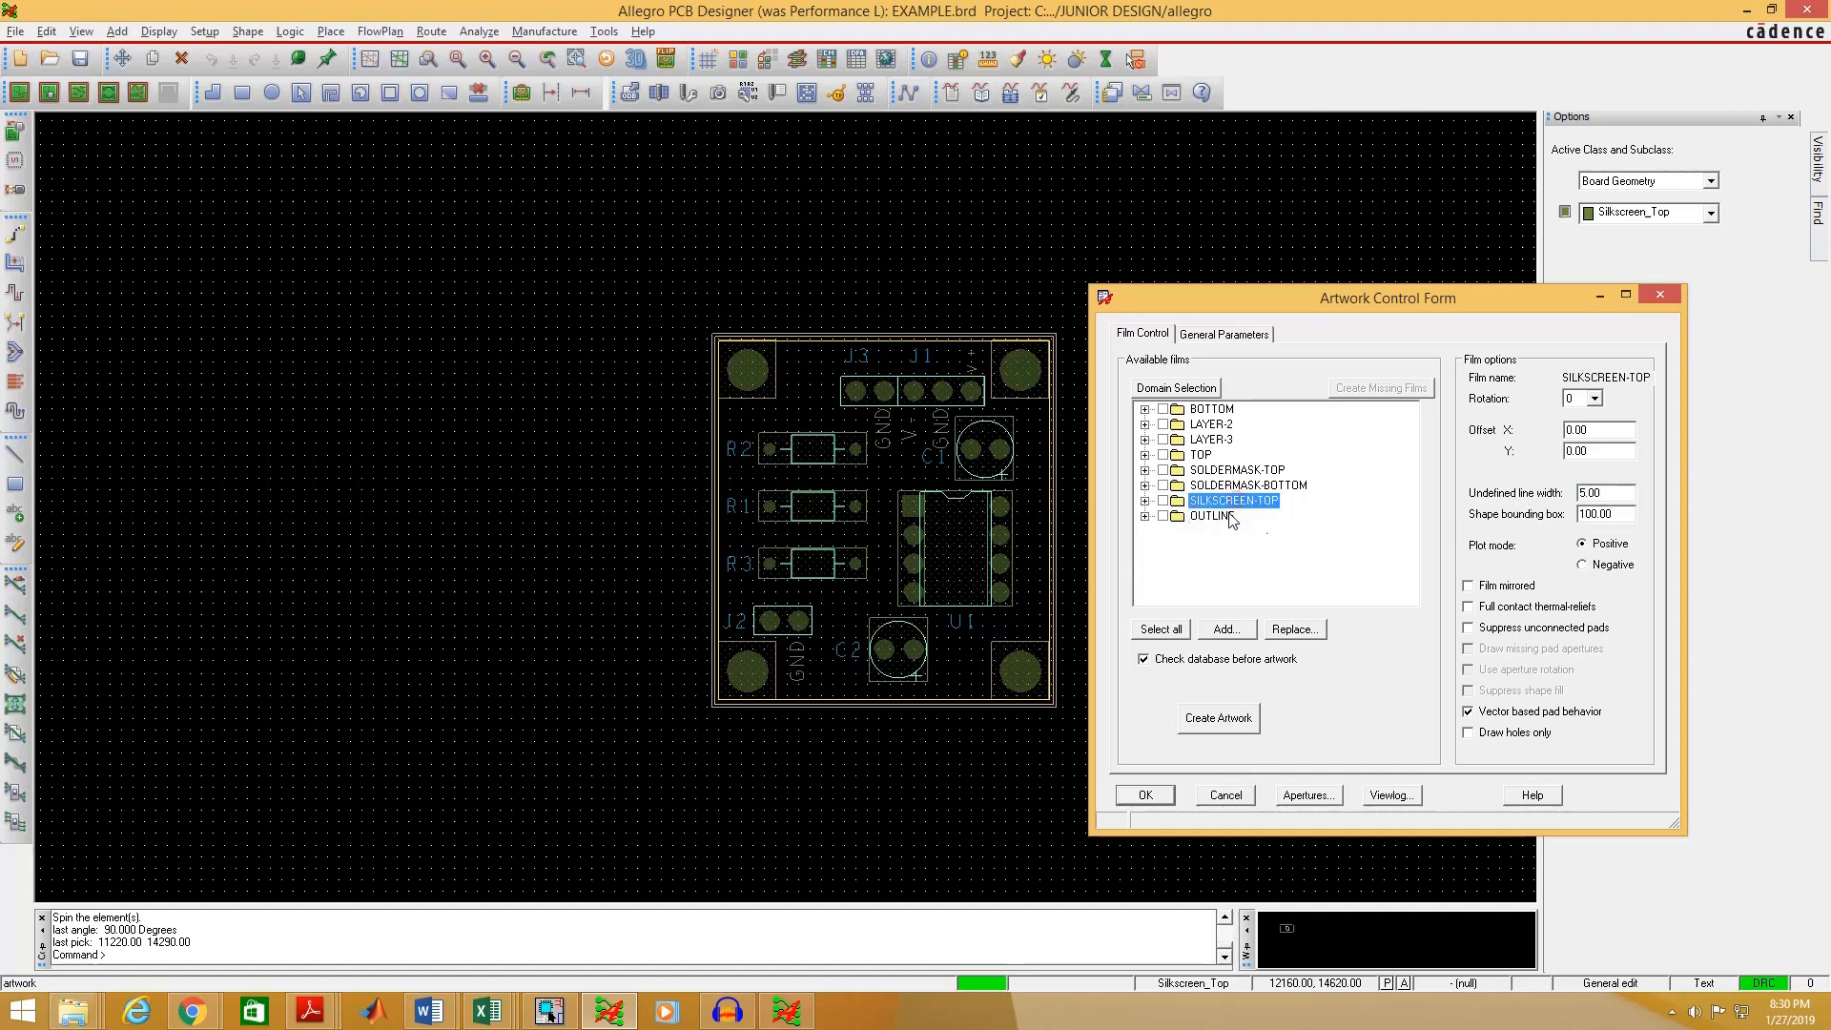
left_click(1235, 516)
left_click(1235, 486)
left_click(1230, 470)
left_click(1211, 455)
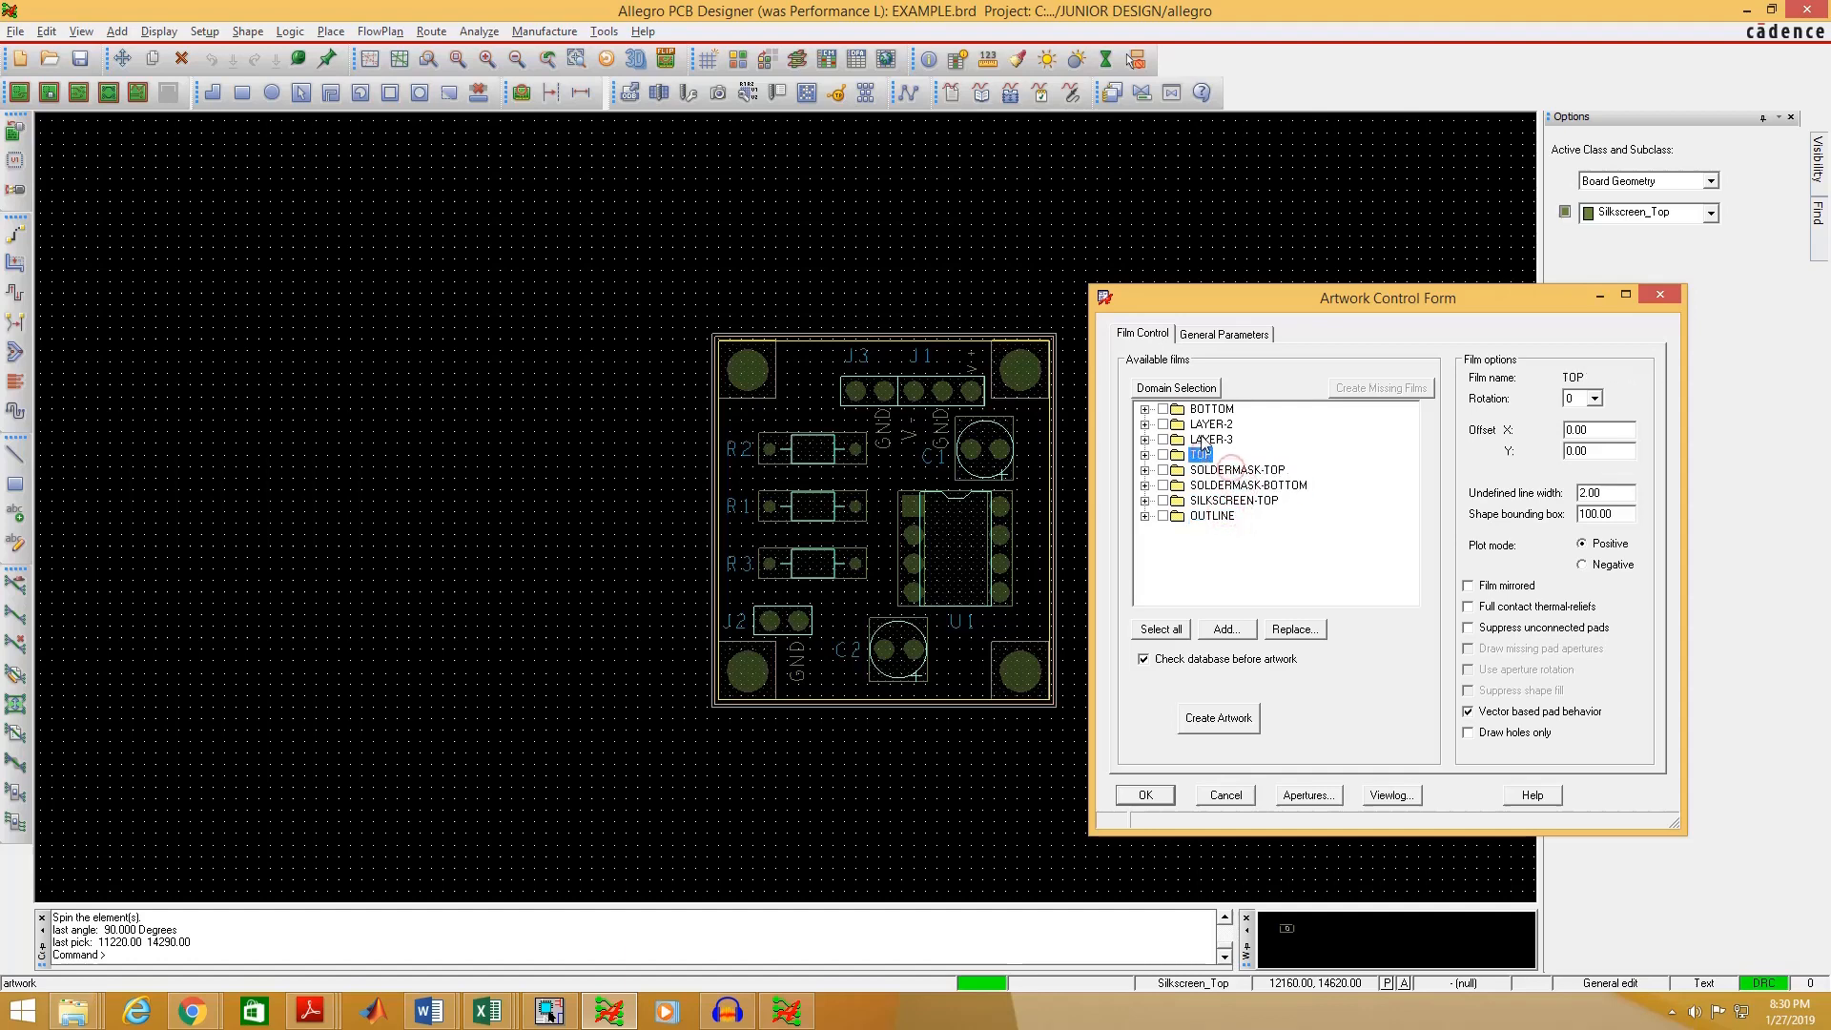
left_click(1206, 440)
left_click(1210, 409)
left_click(1207, 424)
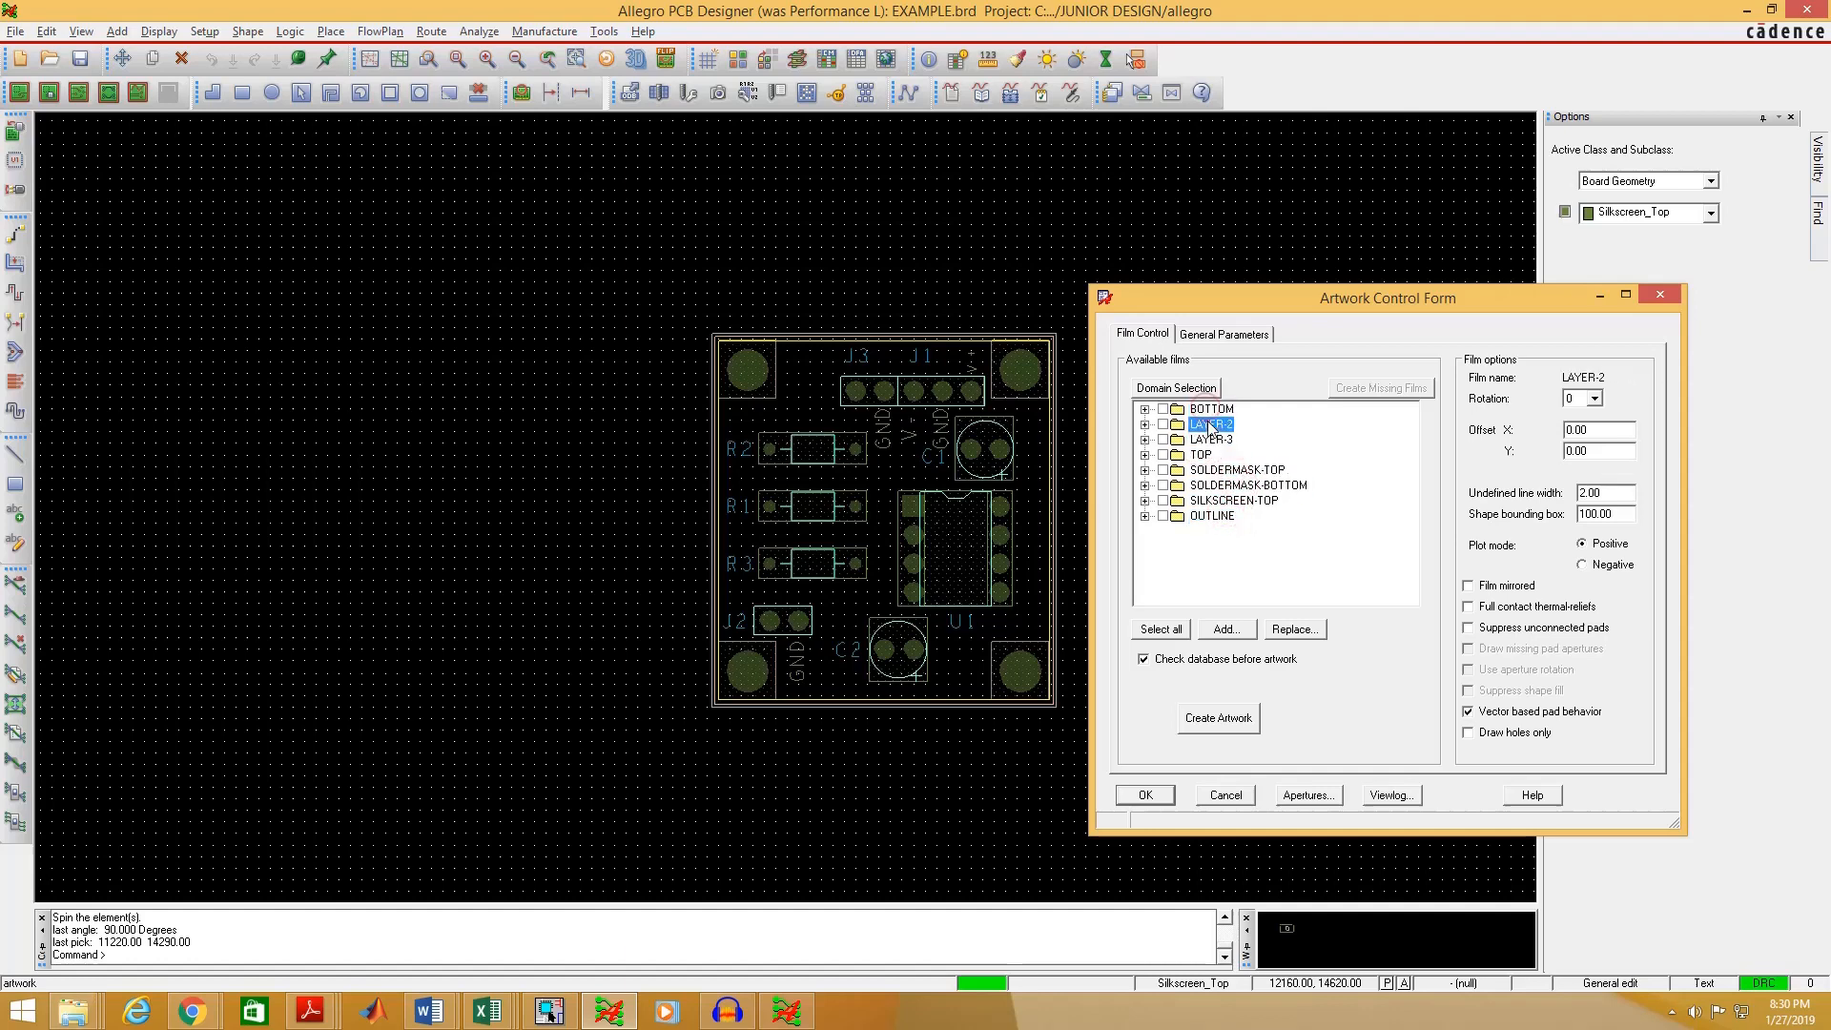
left_click(1209, 440)
left_click(1203, 455)
left_click(1225, 470)
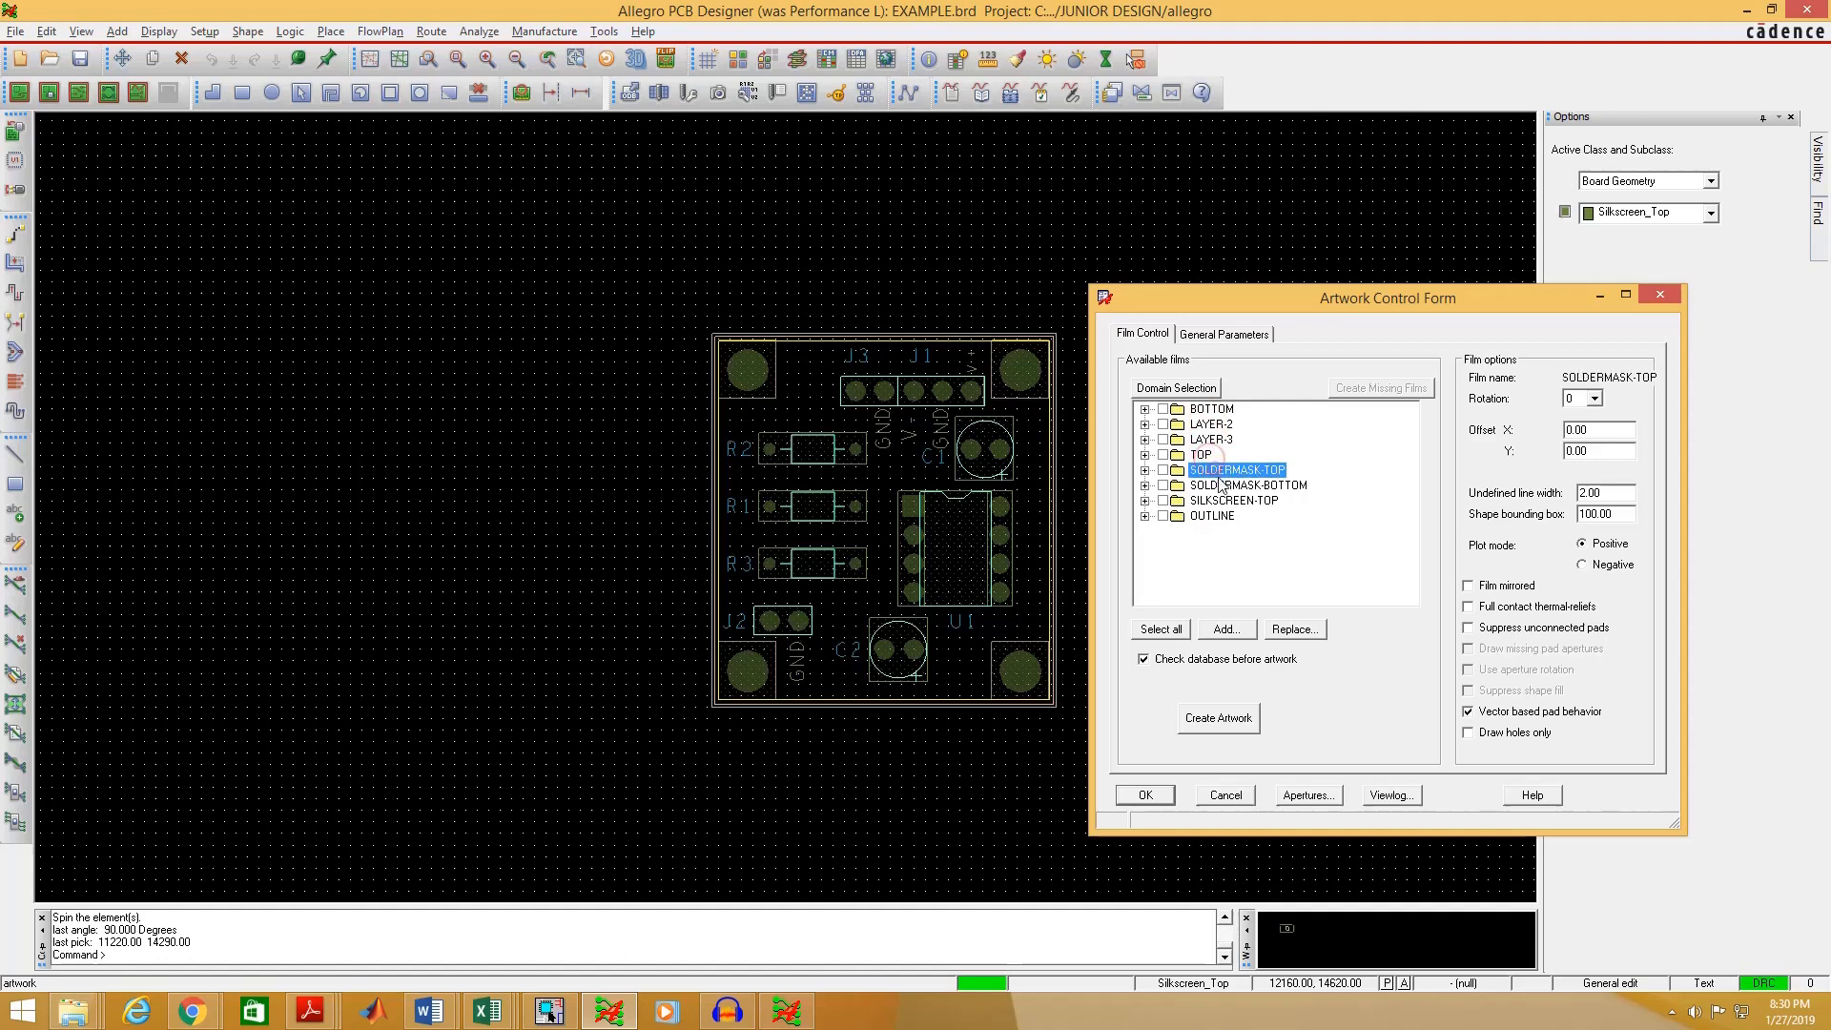
left_click(1224, 486)
left_click(1223, 500)
left_click(1216, 516)
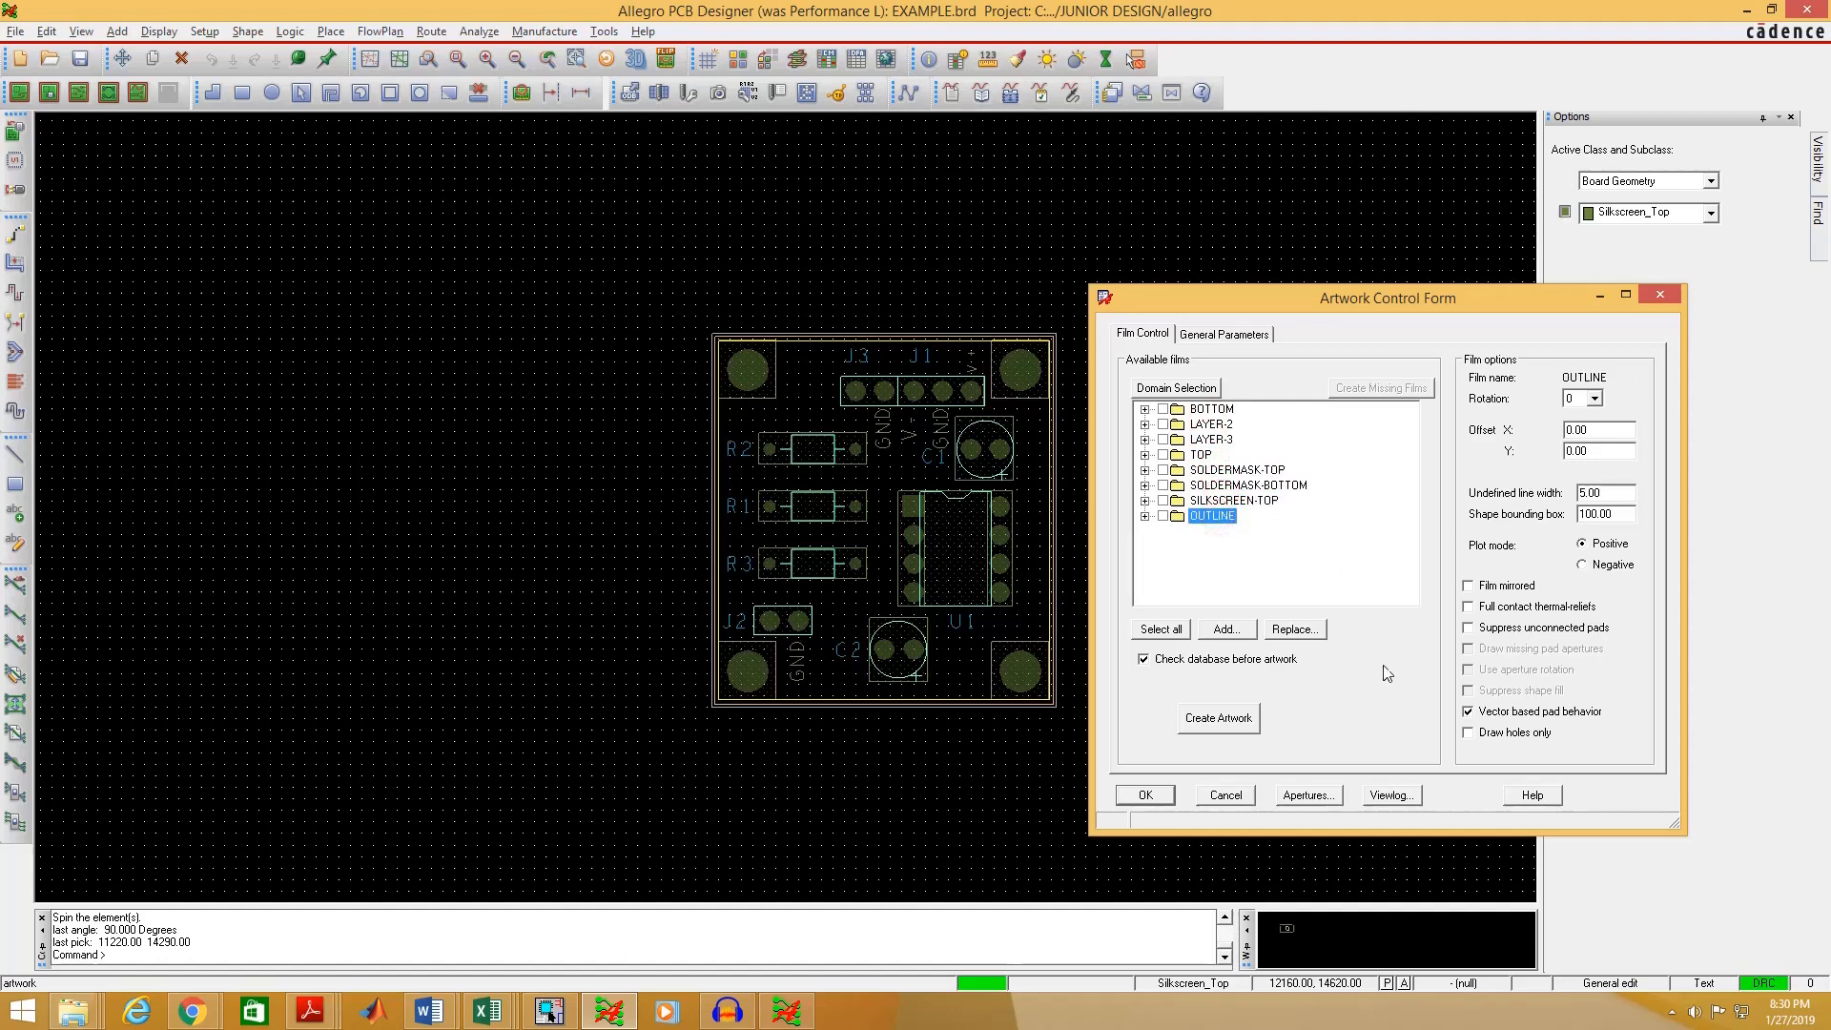
- Generate the apertures for wheel 1 automatically without rotation and save the aperture table
left_click(1308, 796)
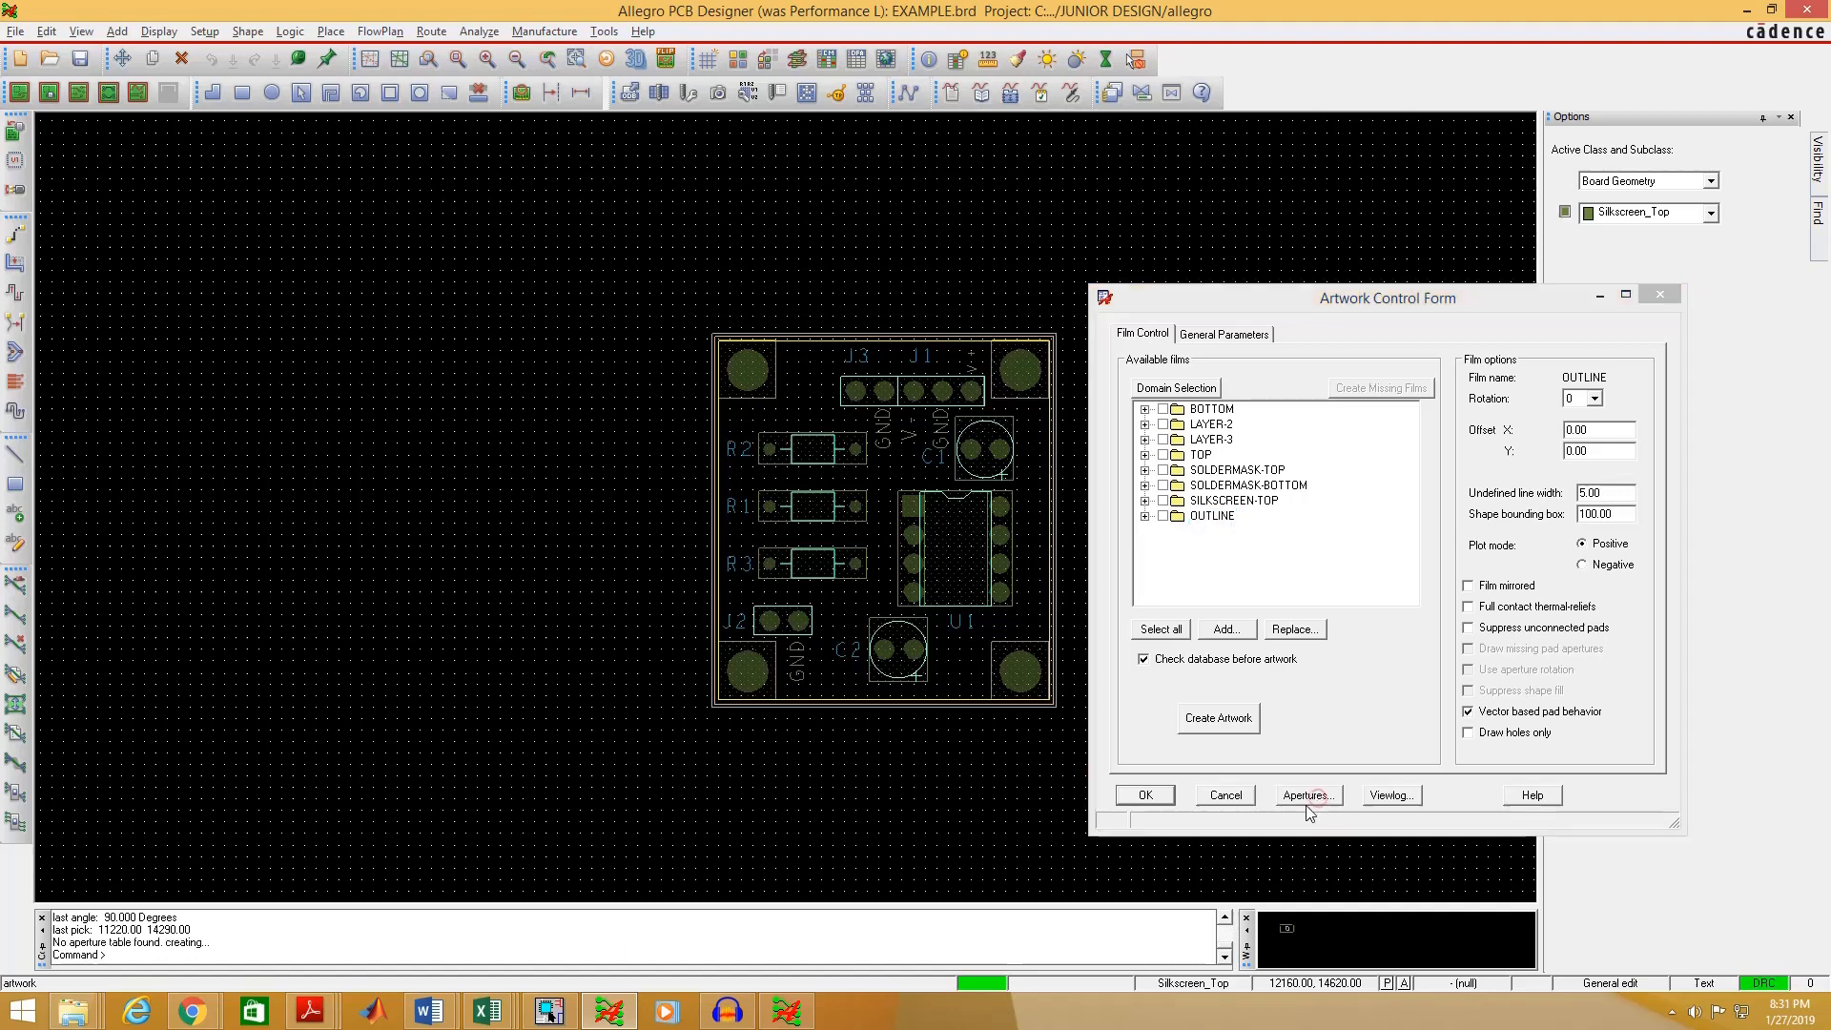
left_click_drag(92, 55, 709, 150)
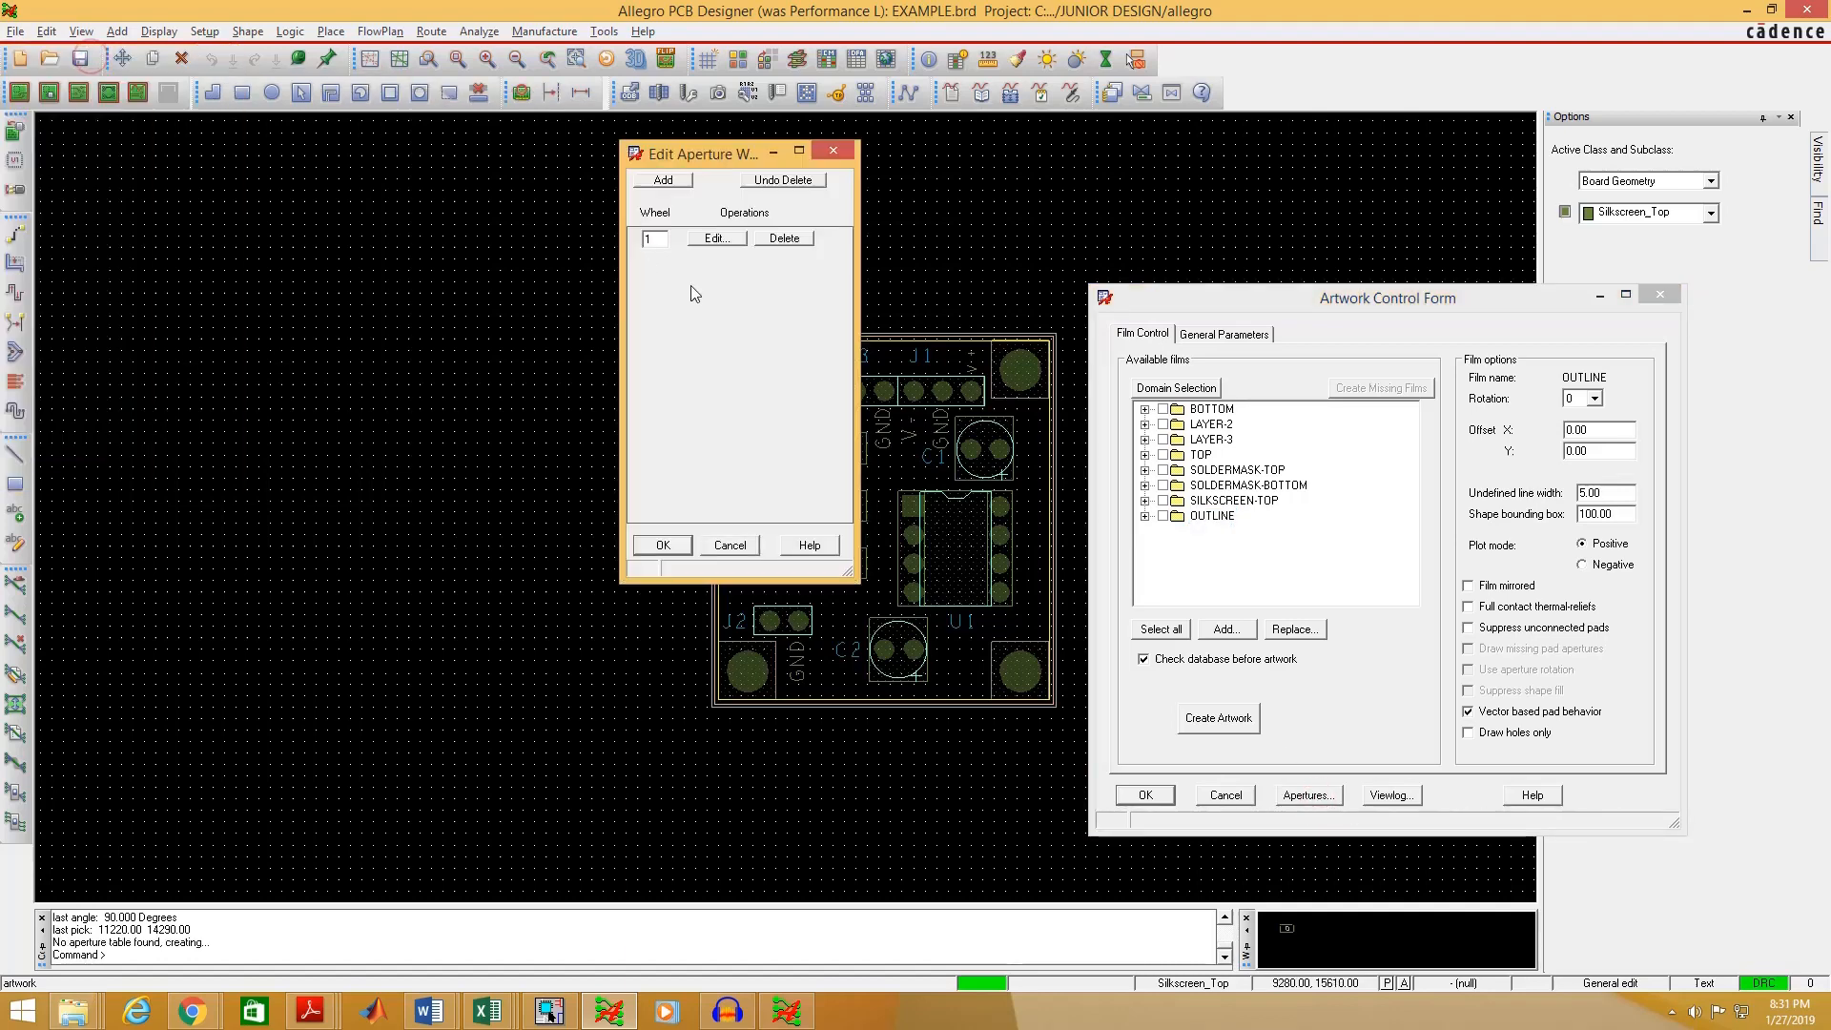
left_click(716, 239)
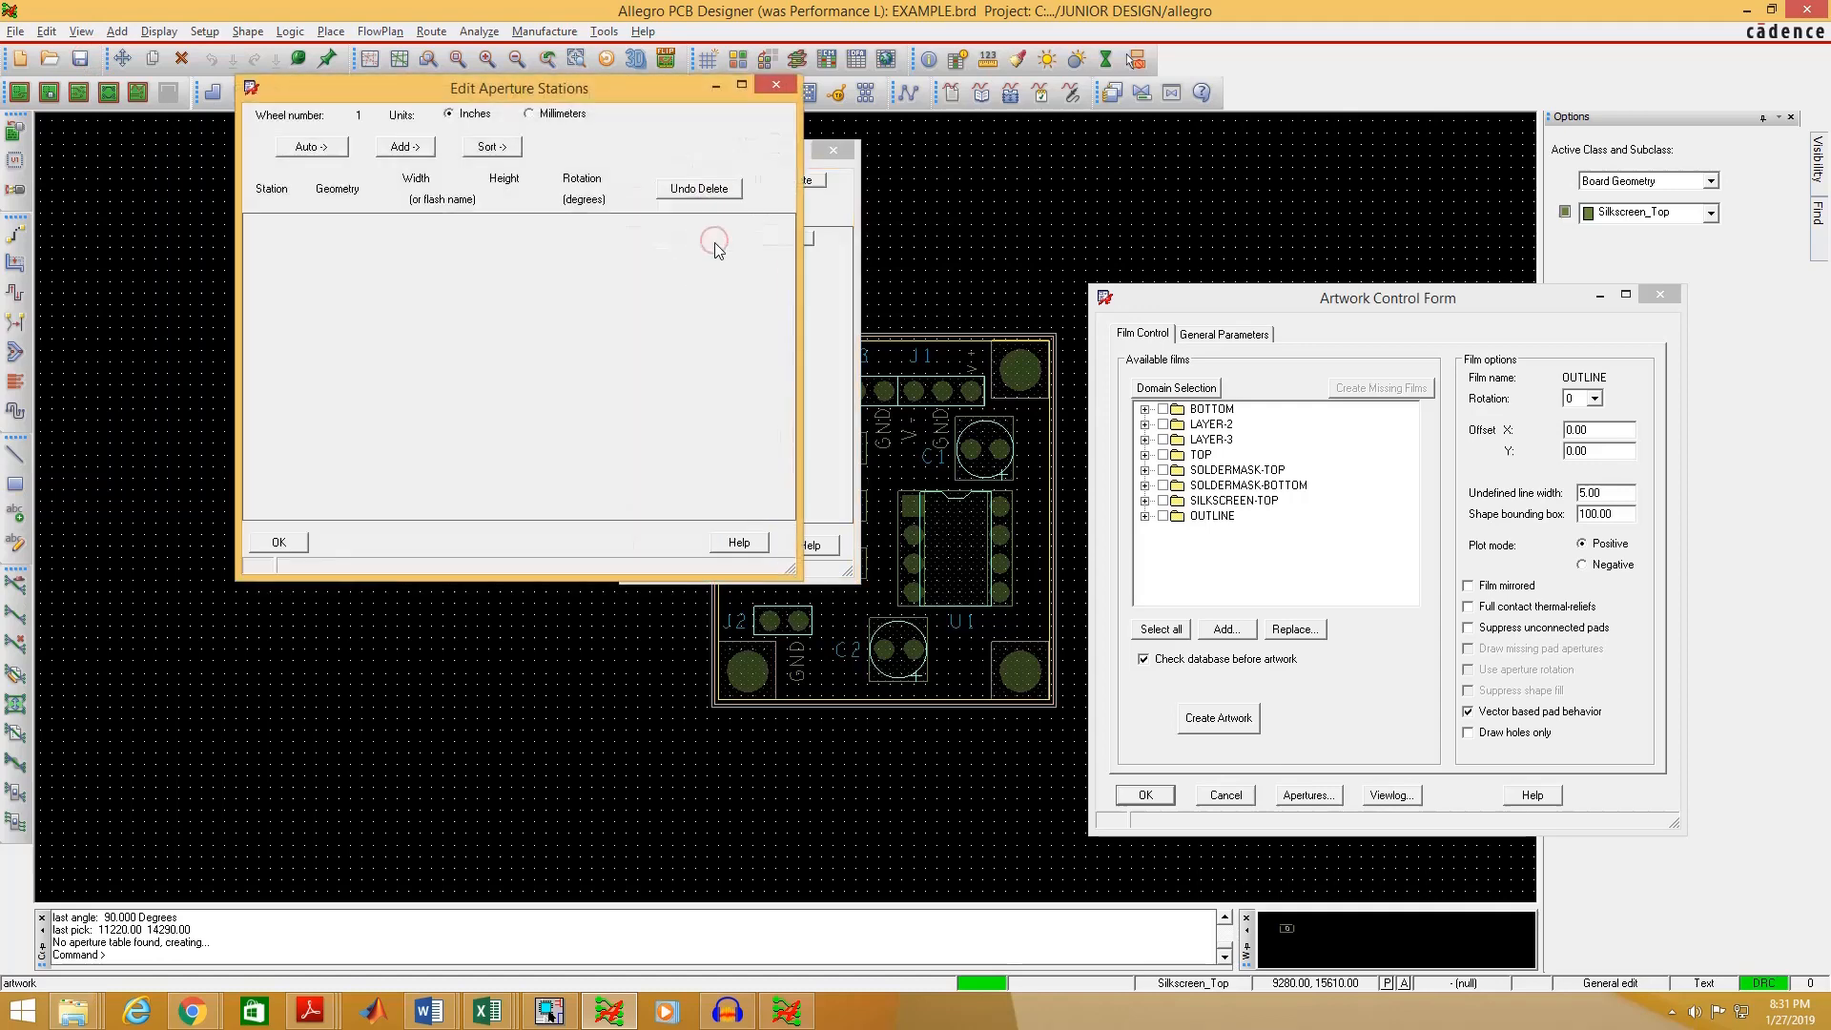
left_click(320, 154)
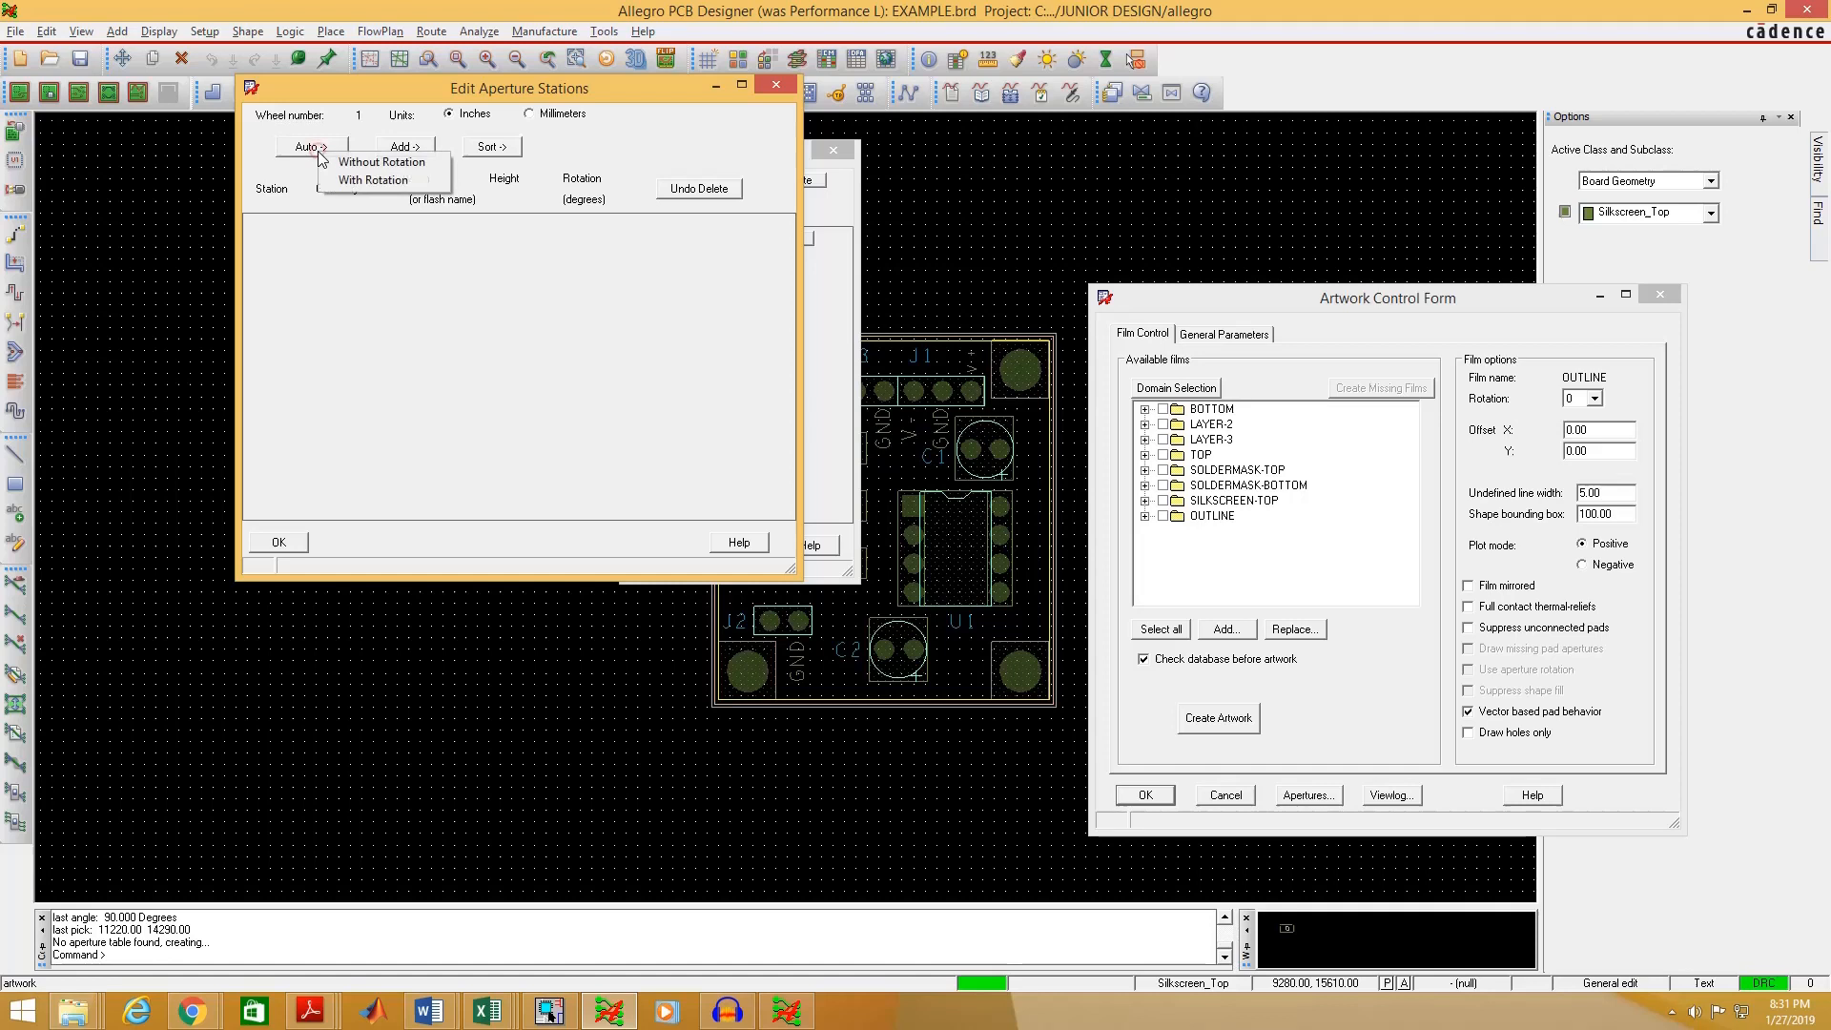
left_click(371, 164)
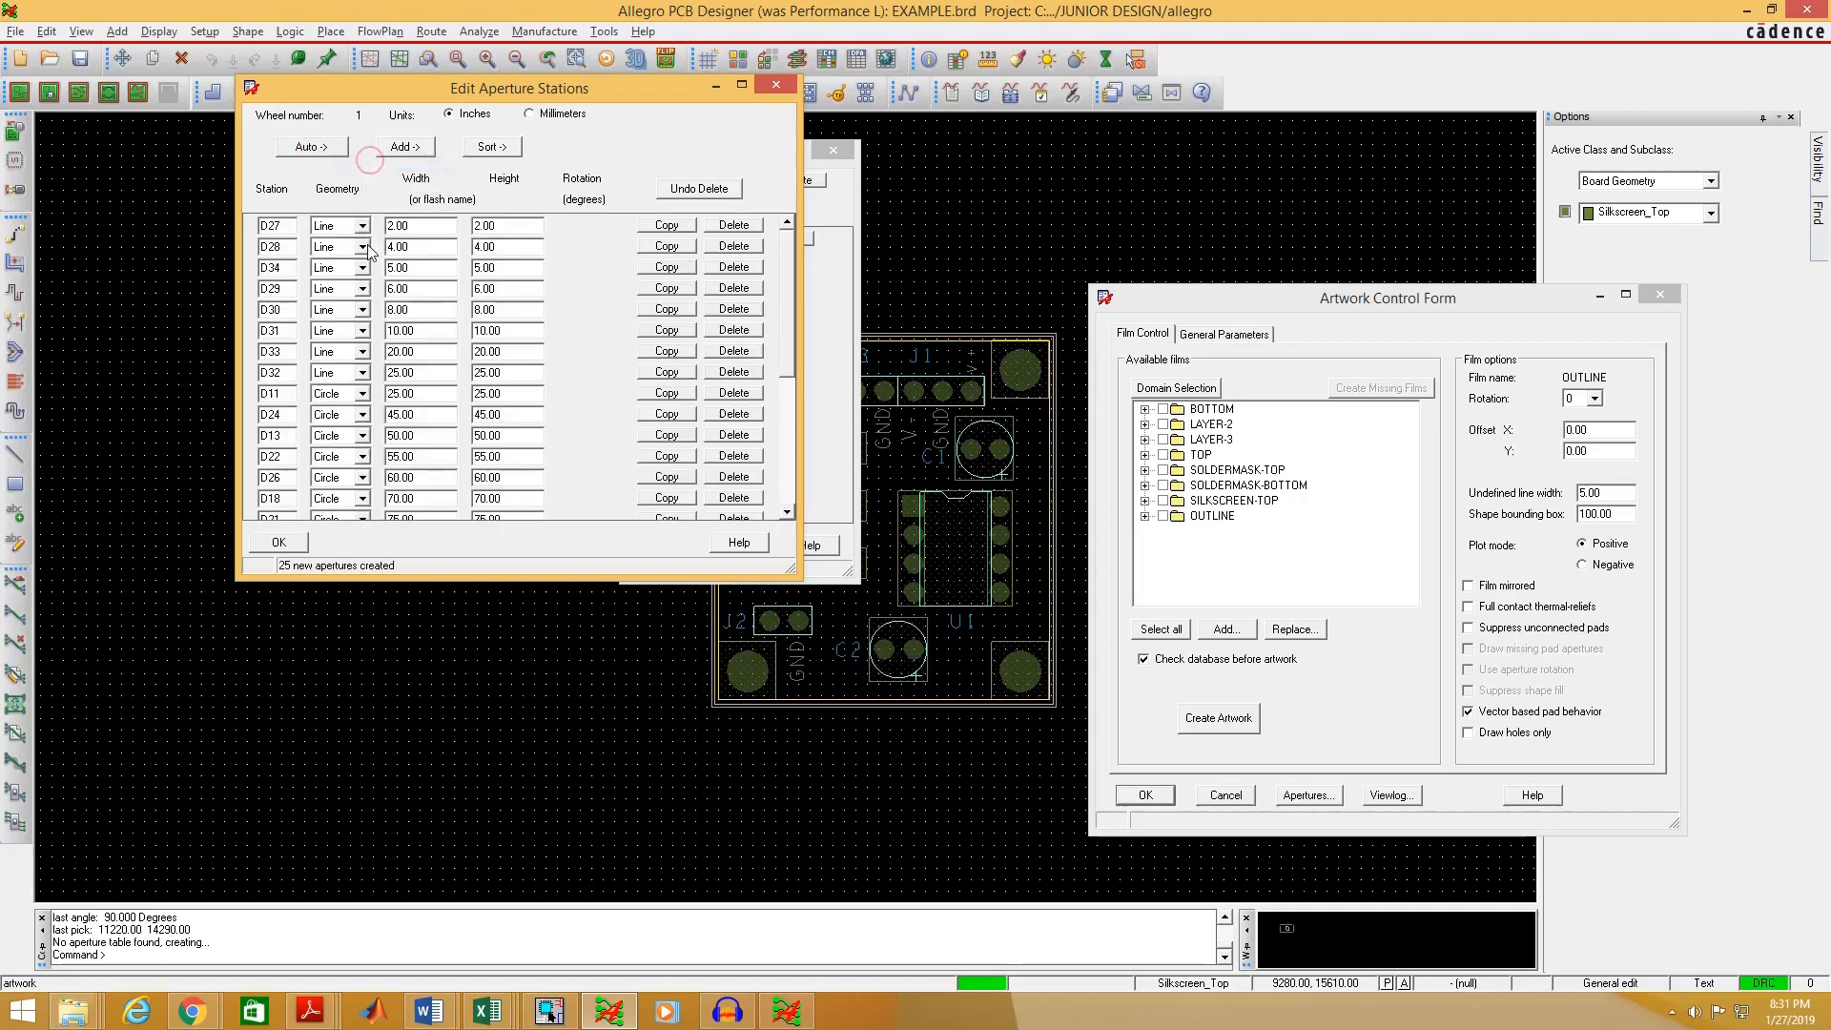
left_click(280, 543)
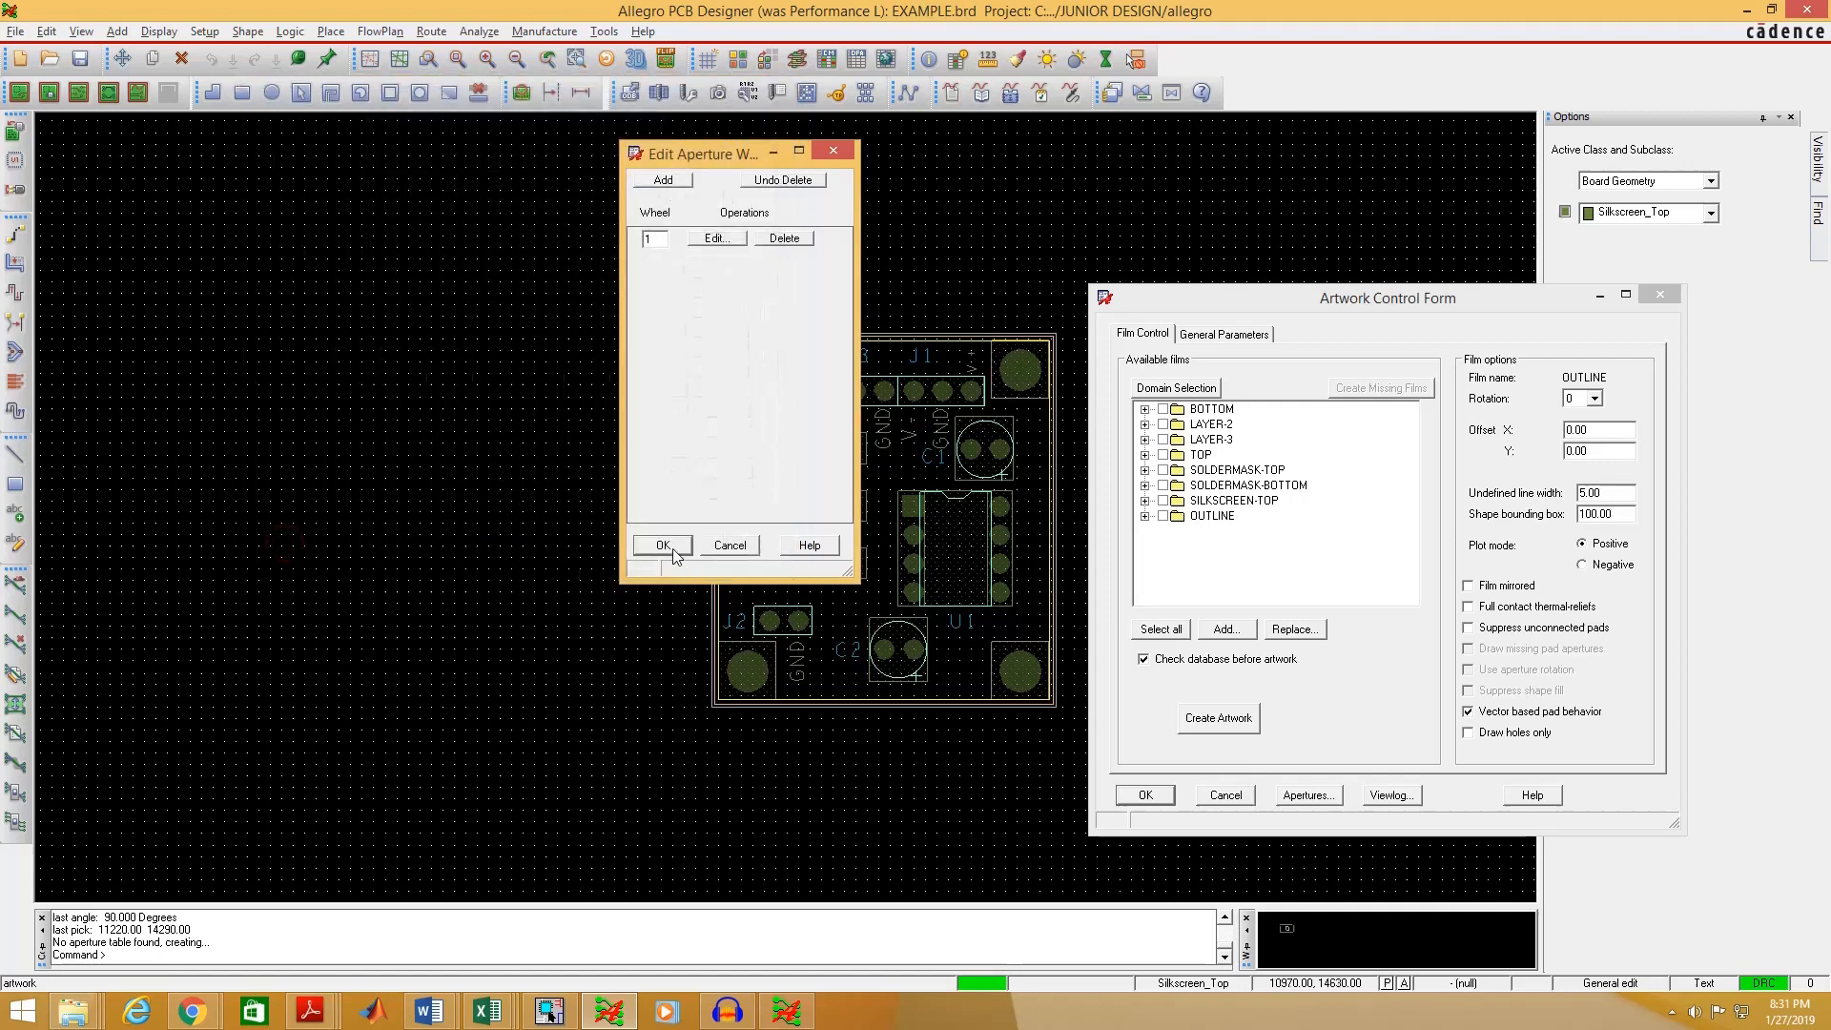
left_click(665, 548)
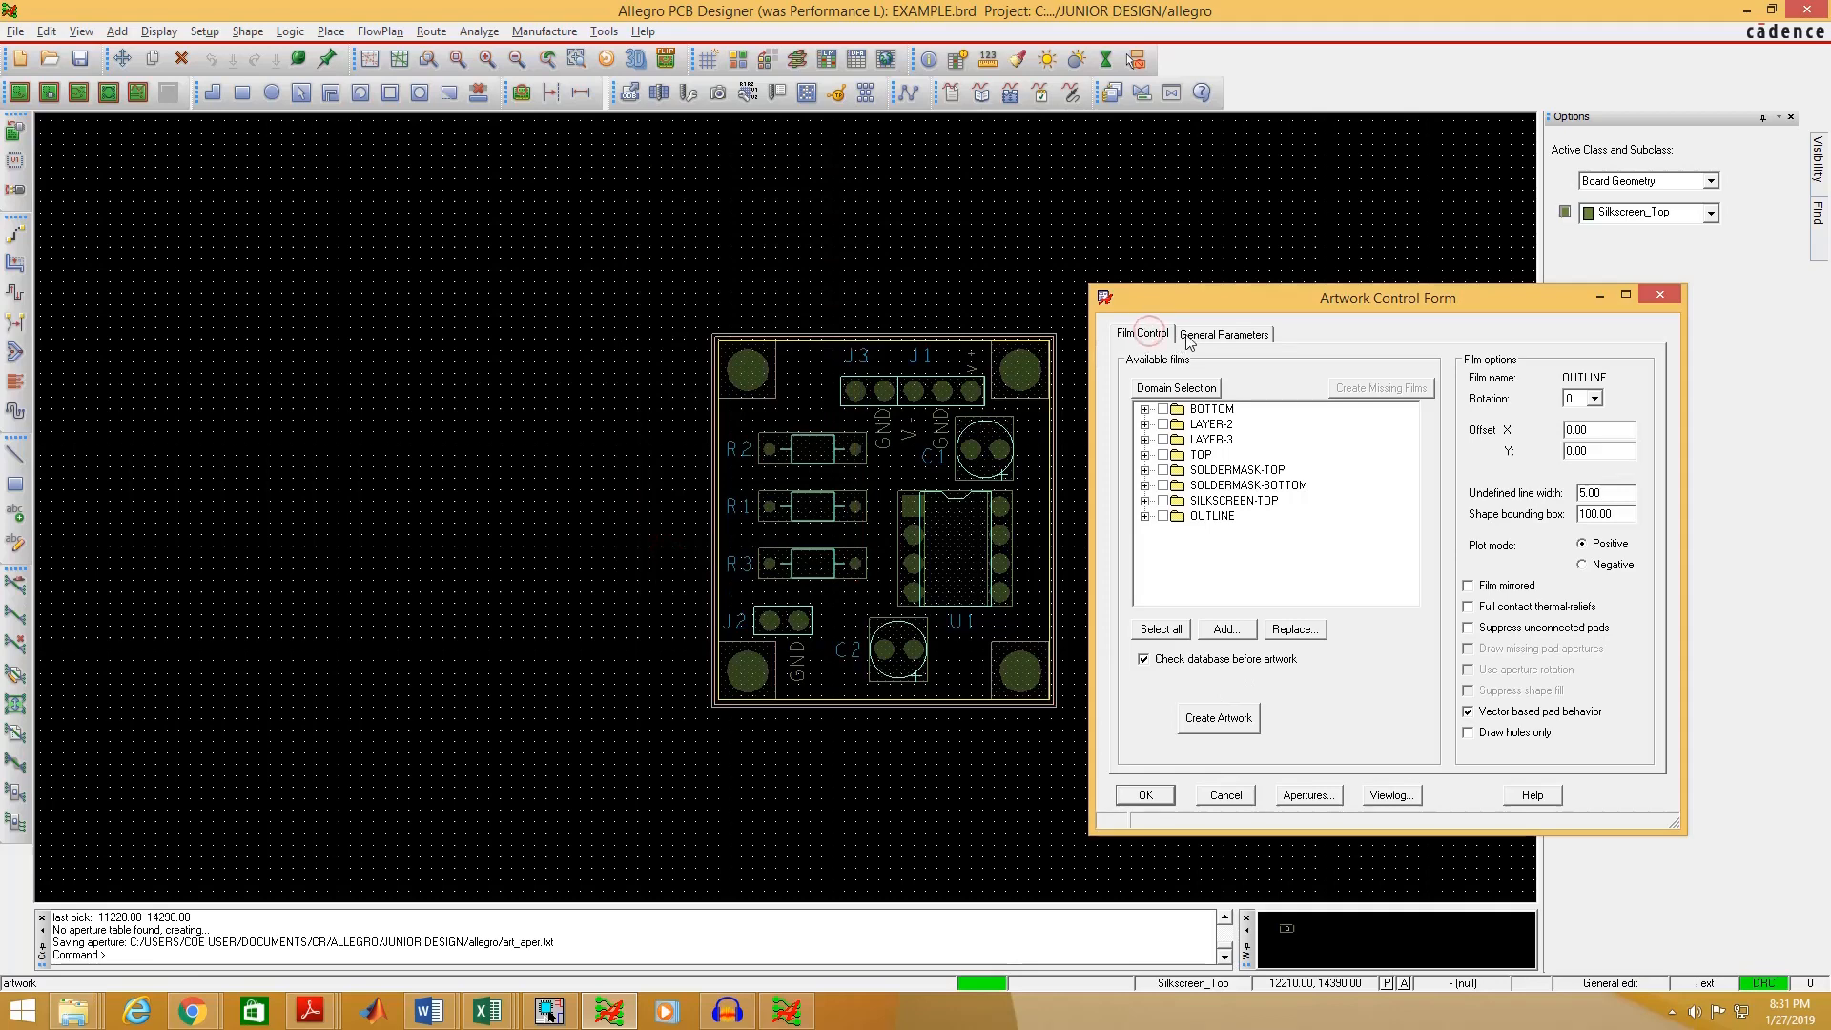
- Check the general artwork parameters and create the artwork for all films
left_click(1219, 336)
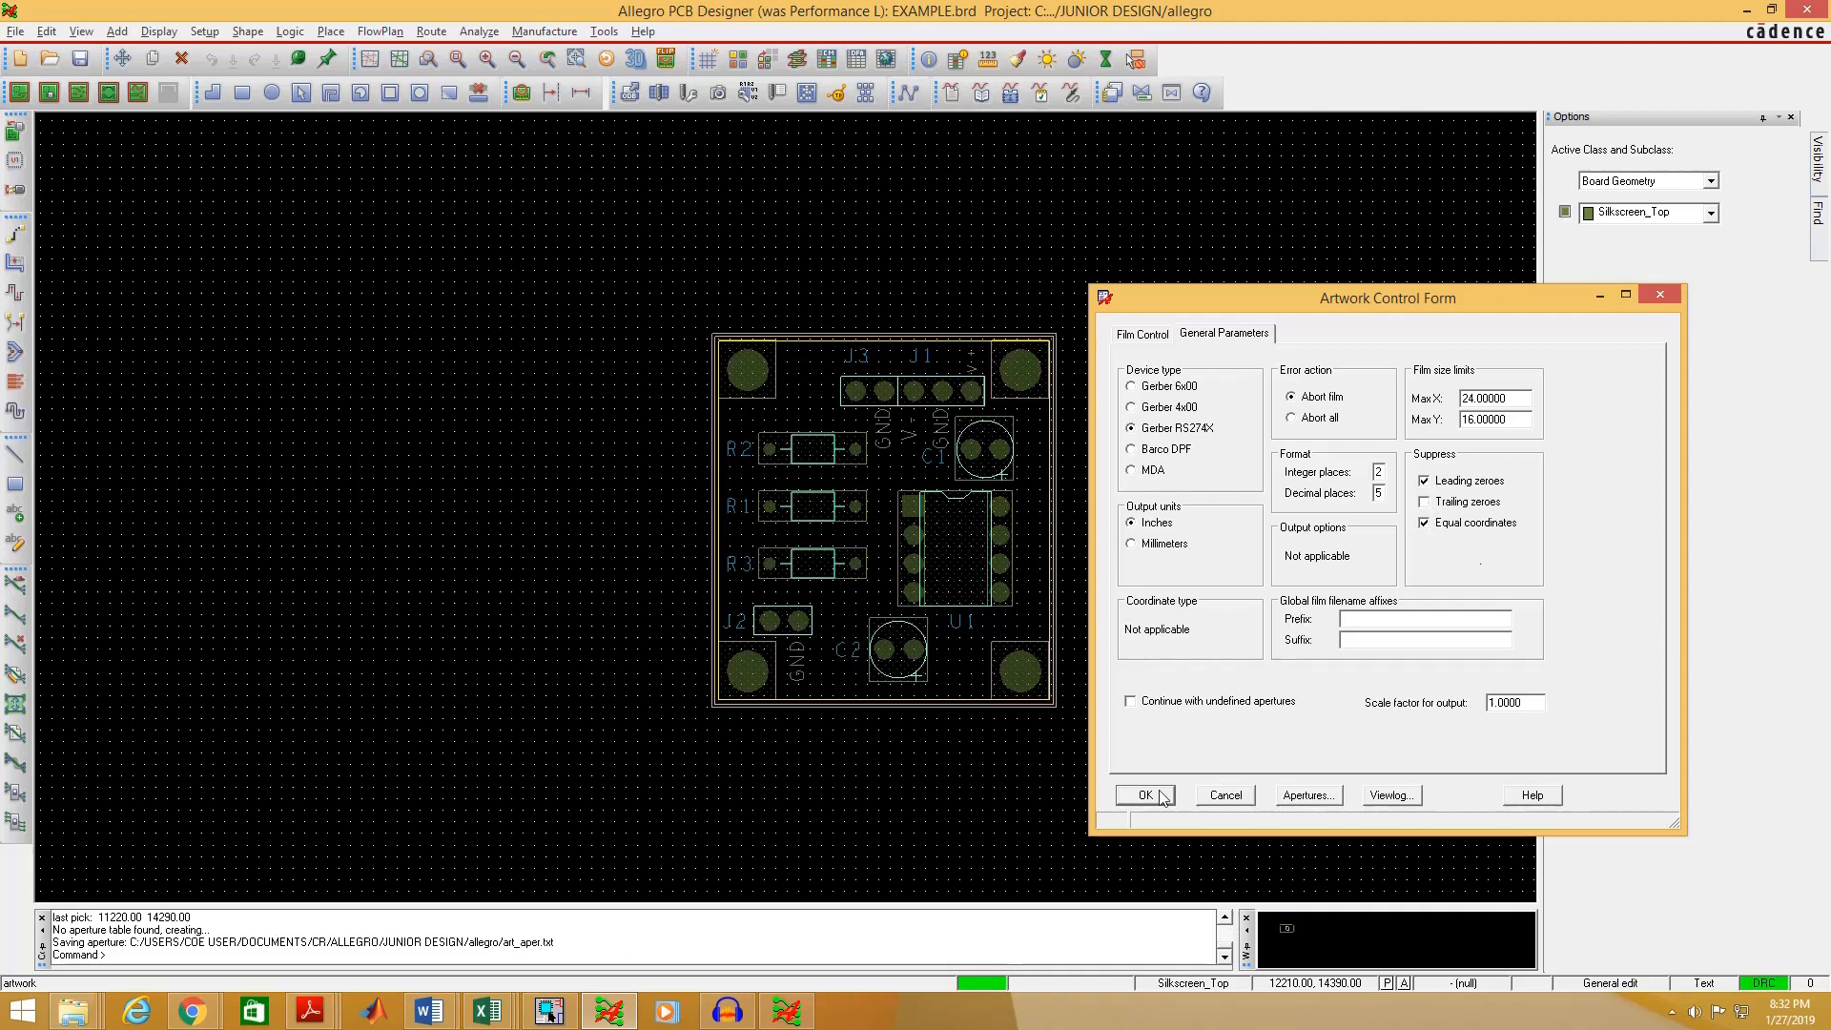
left_click(1148, 335)
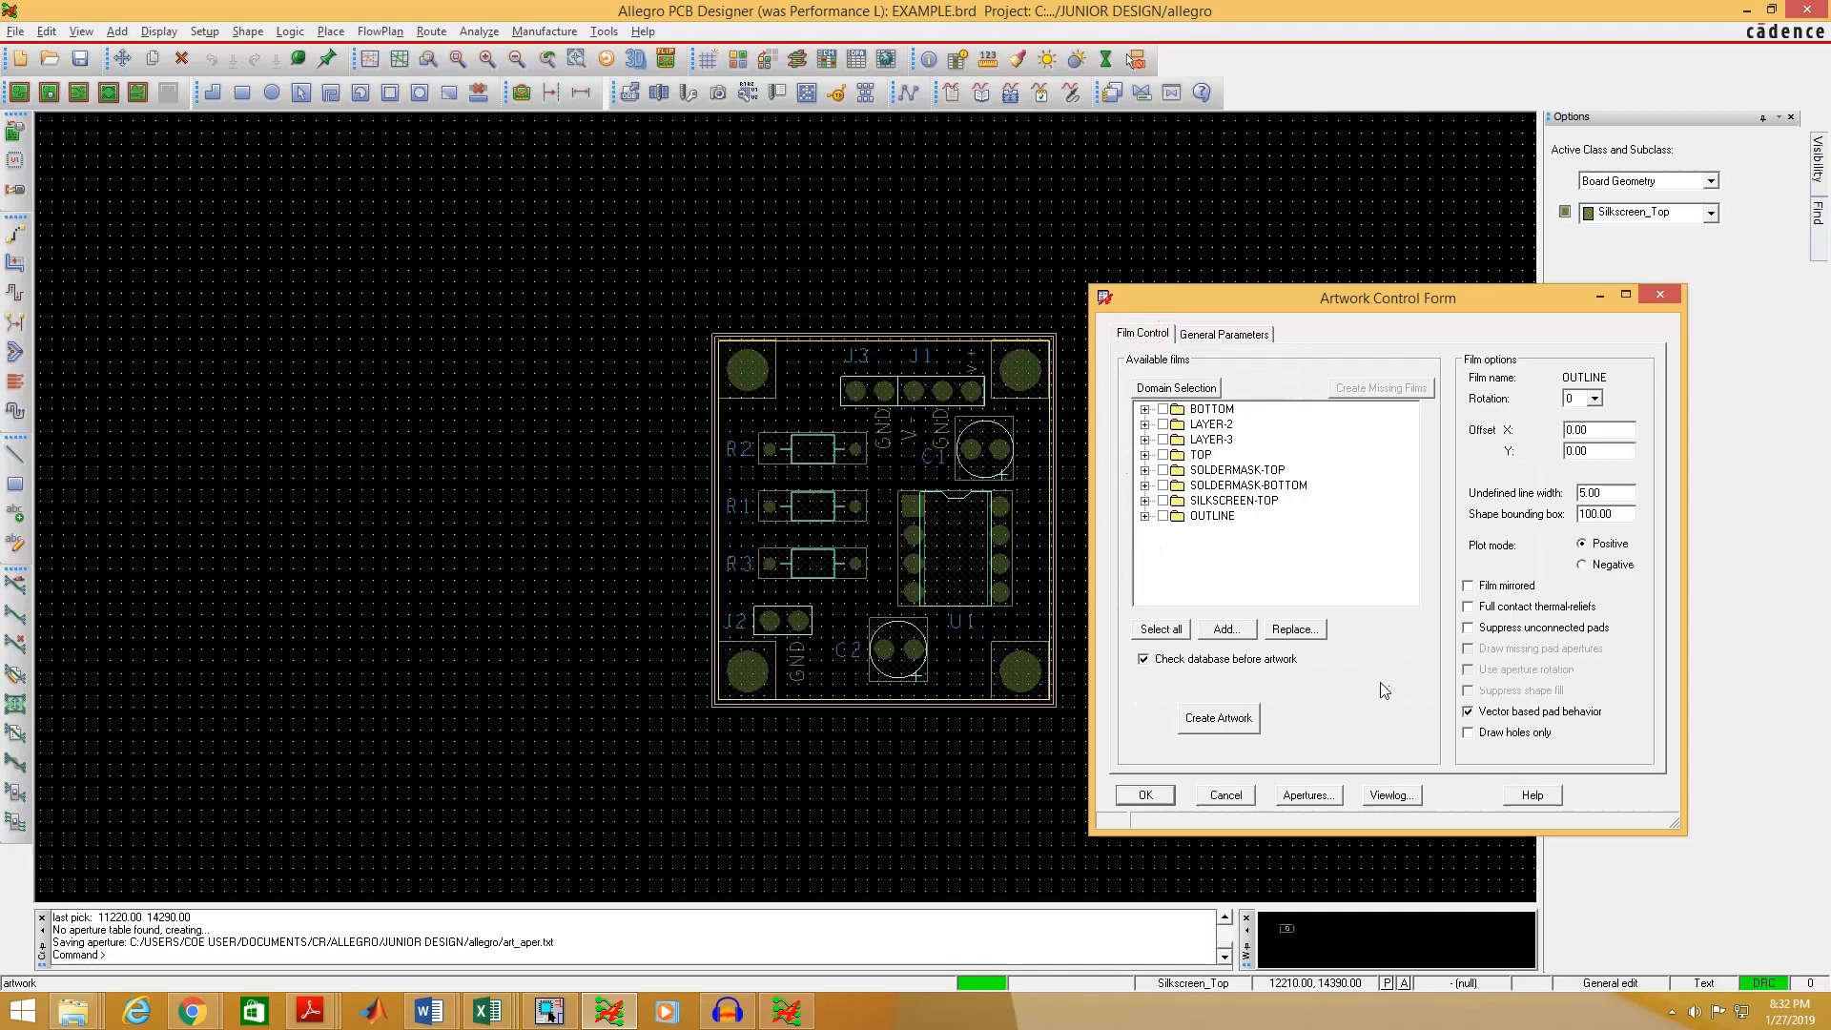
left_click(1161, 631)
left_click(1227, 722)
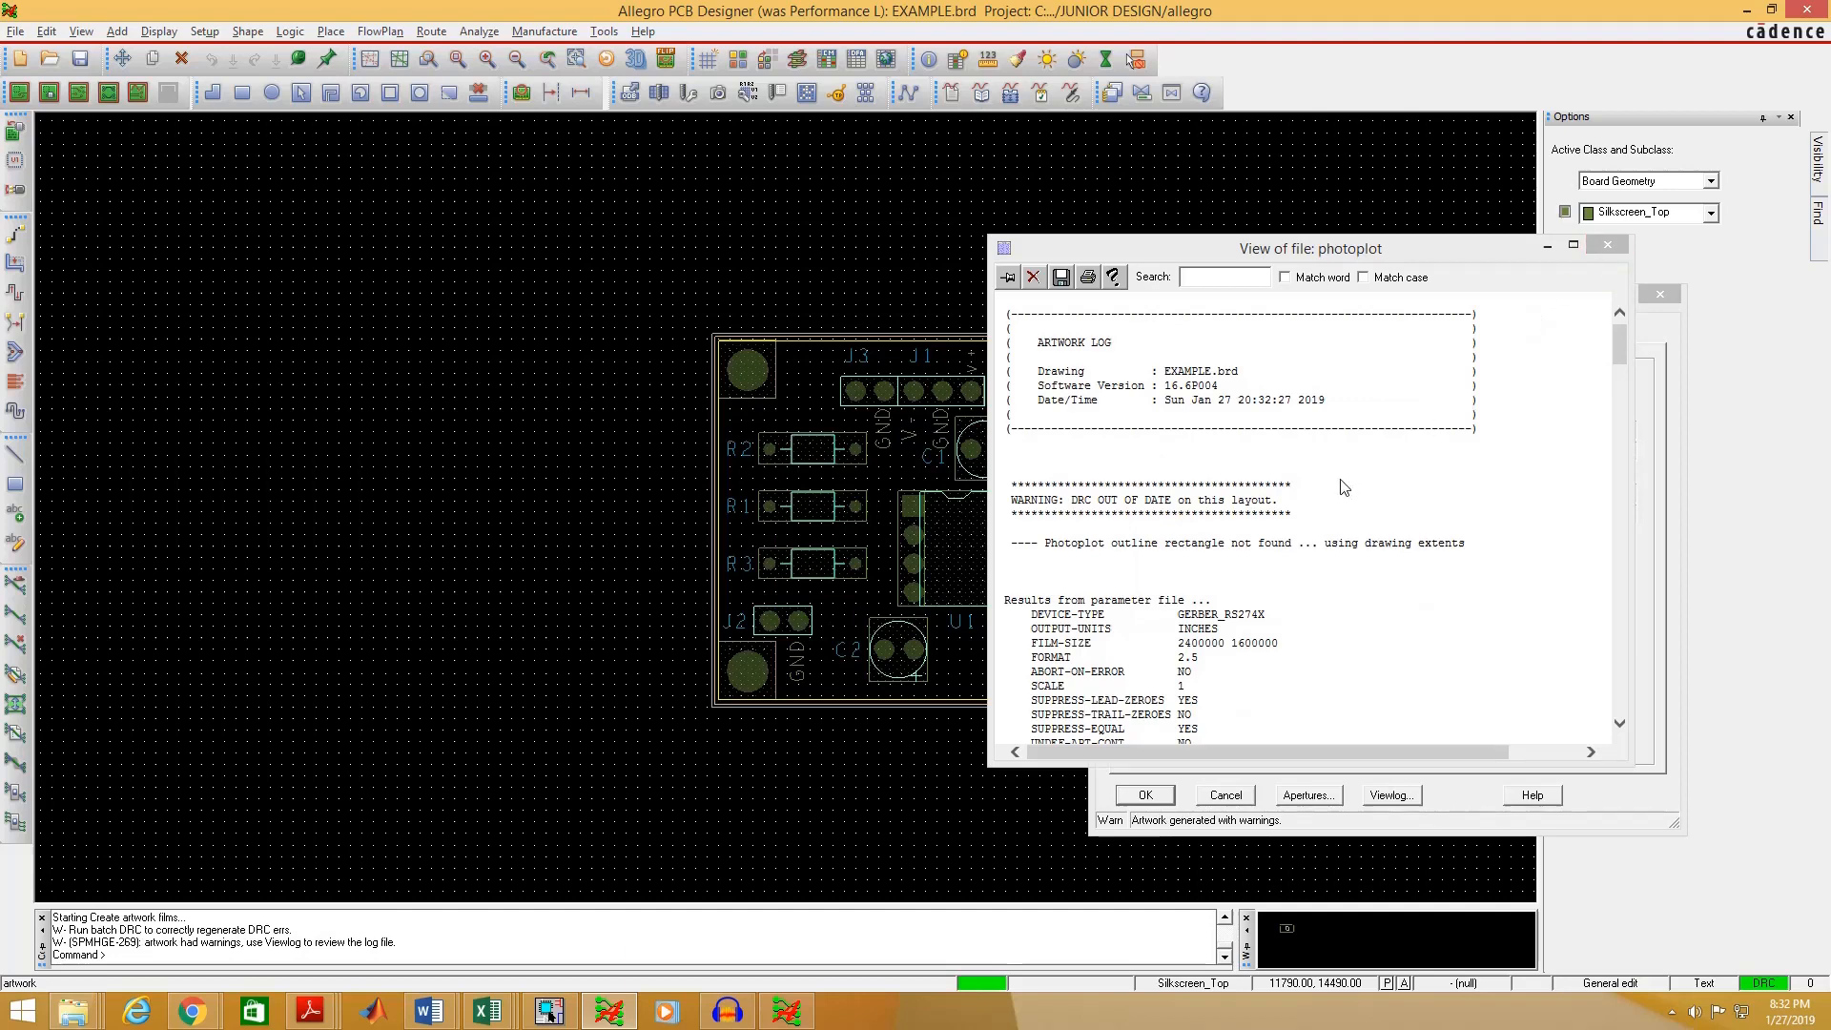
- Read the photoplot log through to its summary and accept the artwork settings
scroll(1277, 544, "down", 20)
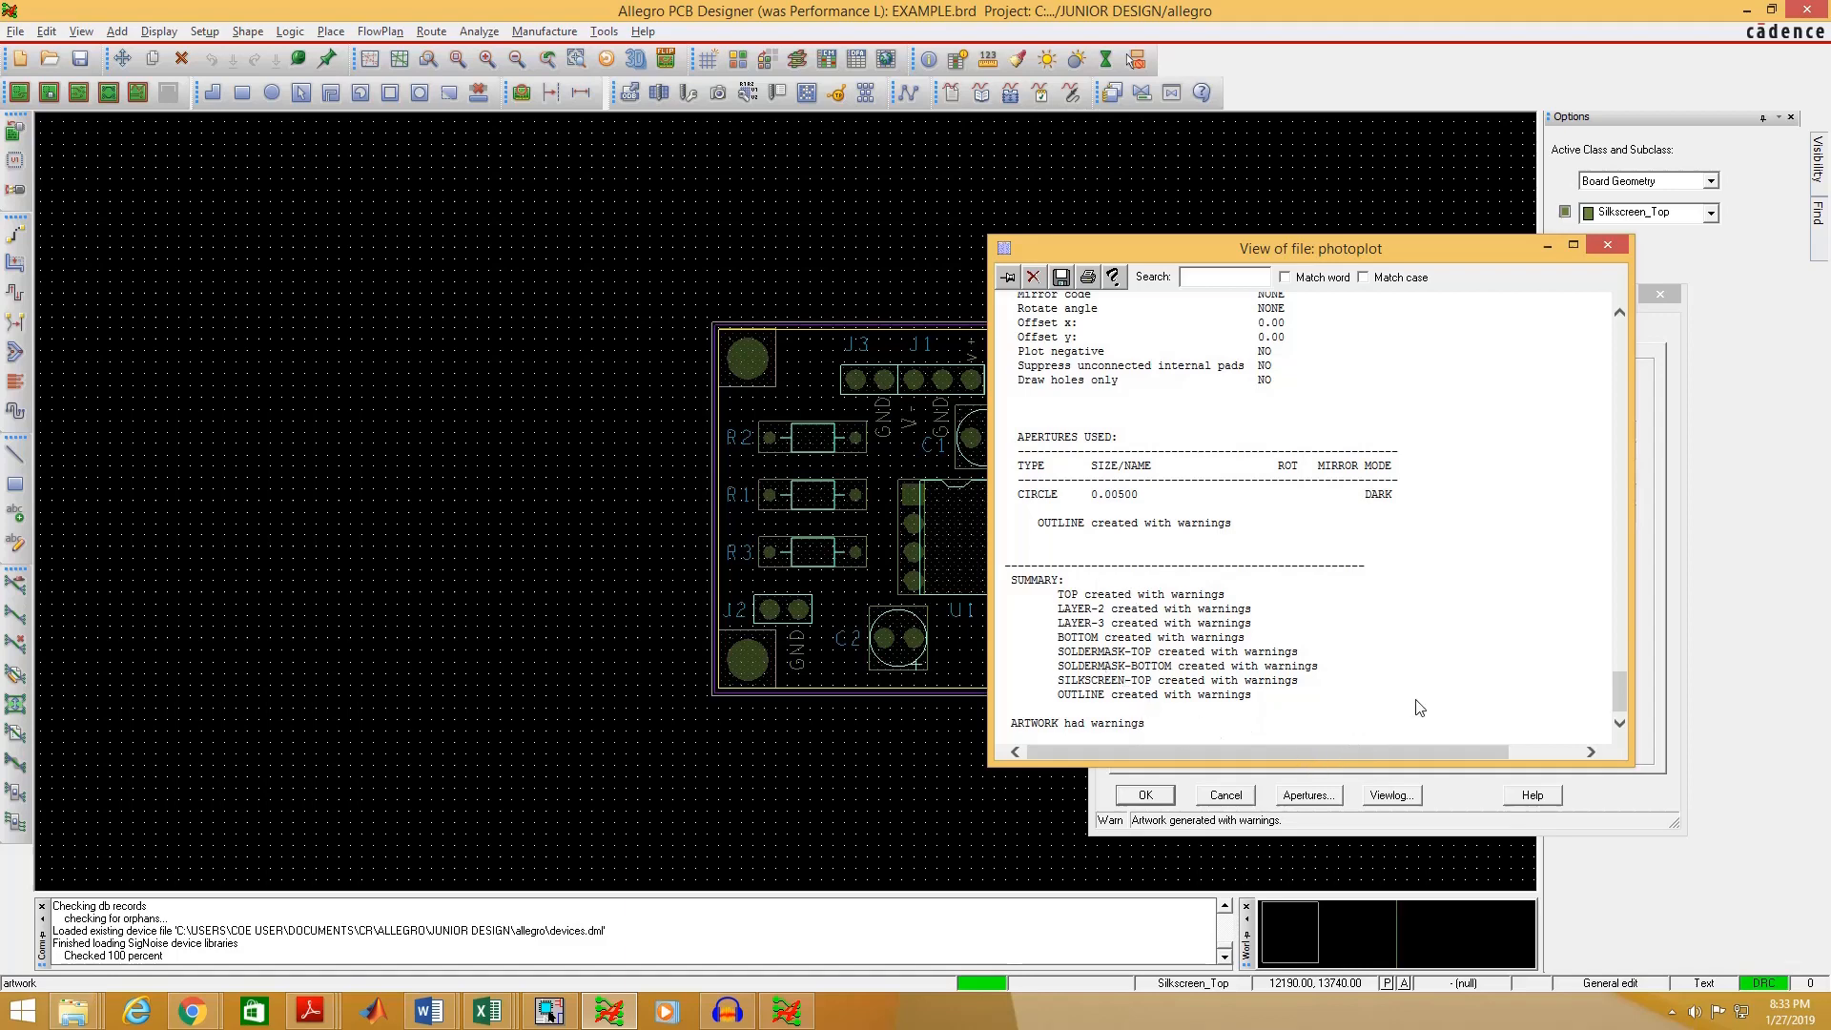
left_click(1610, 245)
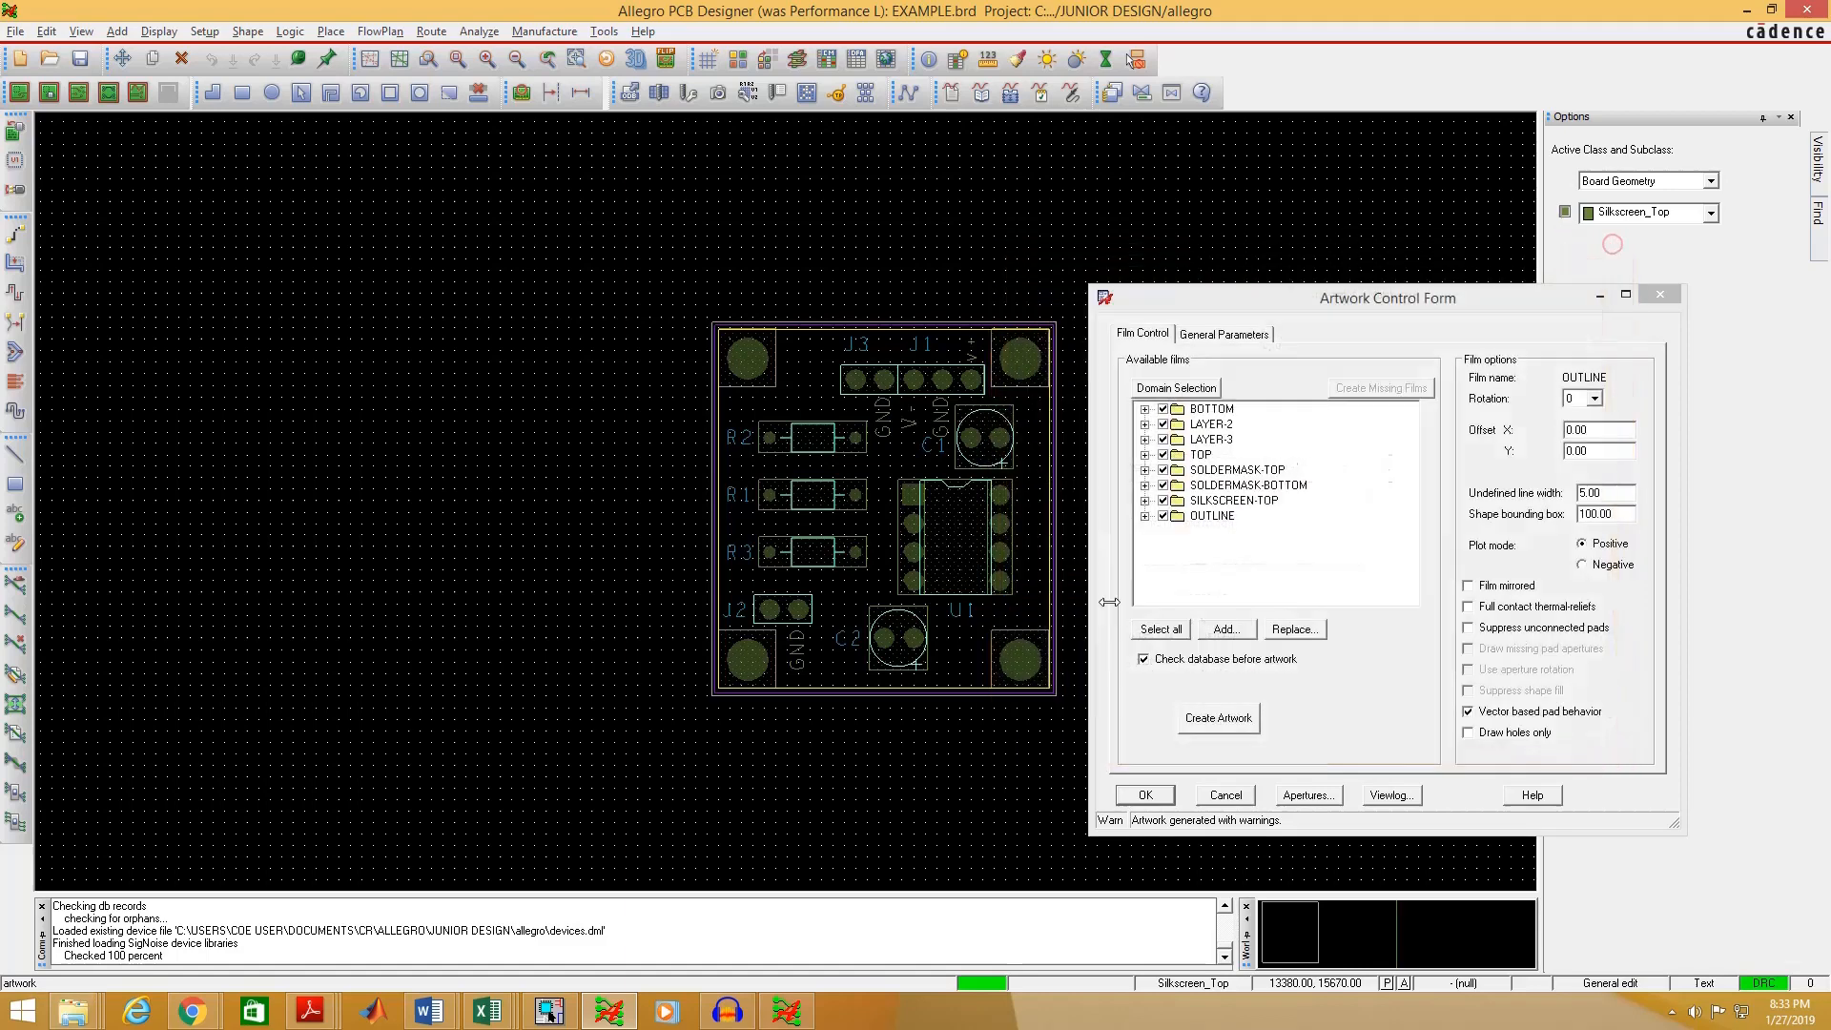
left_click(1147, 794)
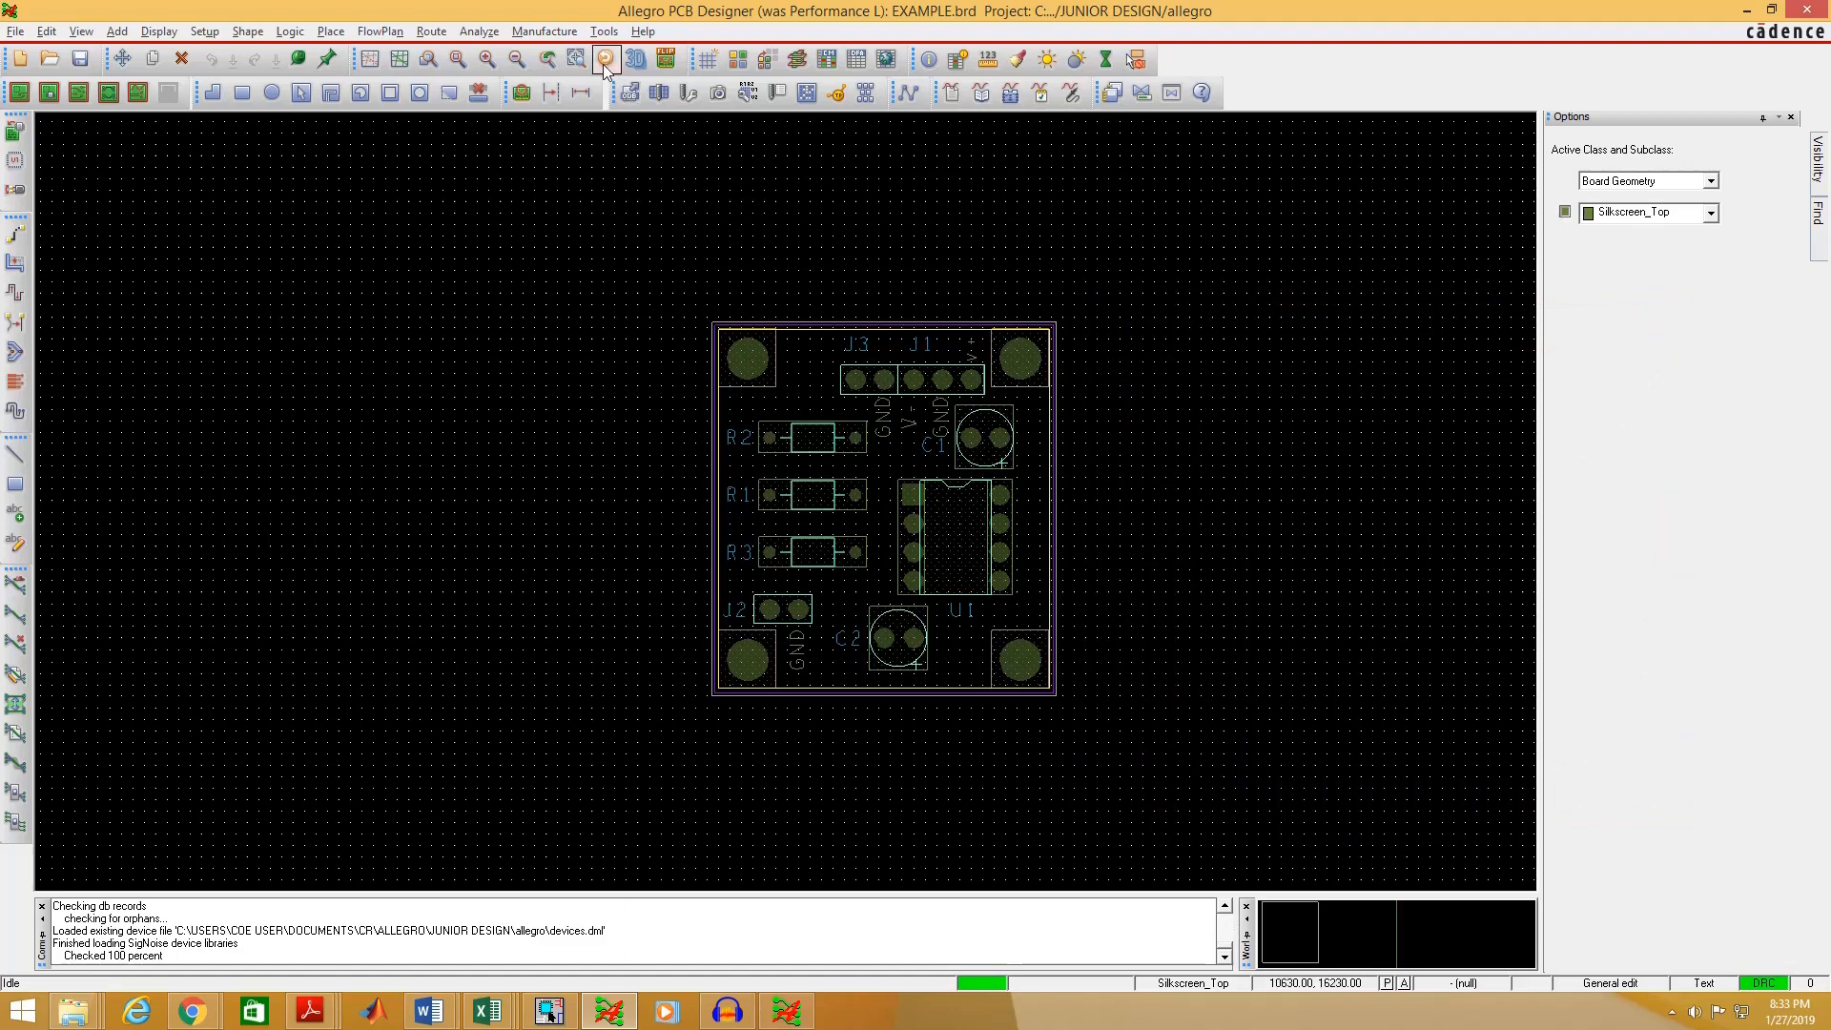
- Enable leading zero suppression and the enhanced Excellon format in the NC drill parameters
left_click(549, 34)
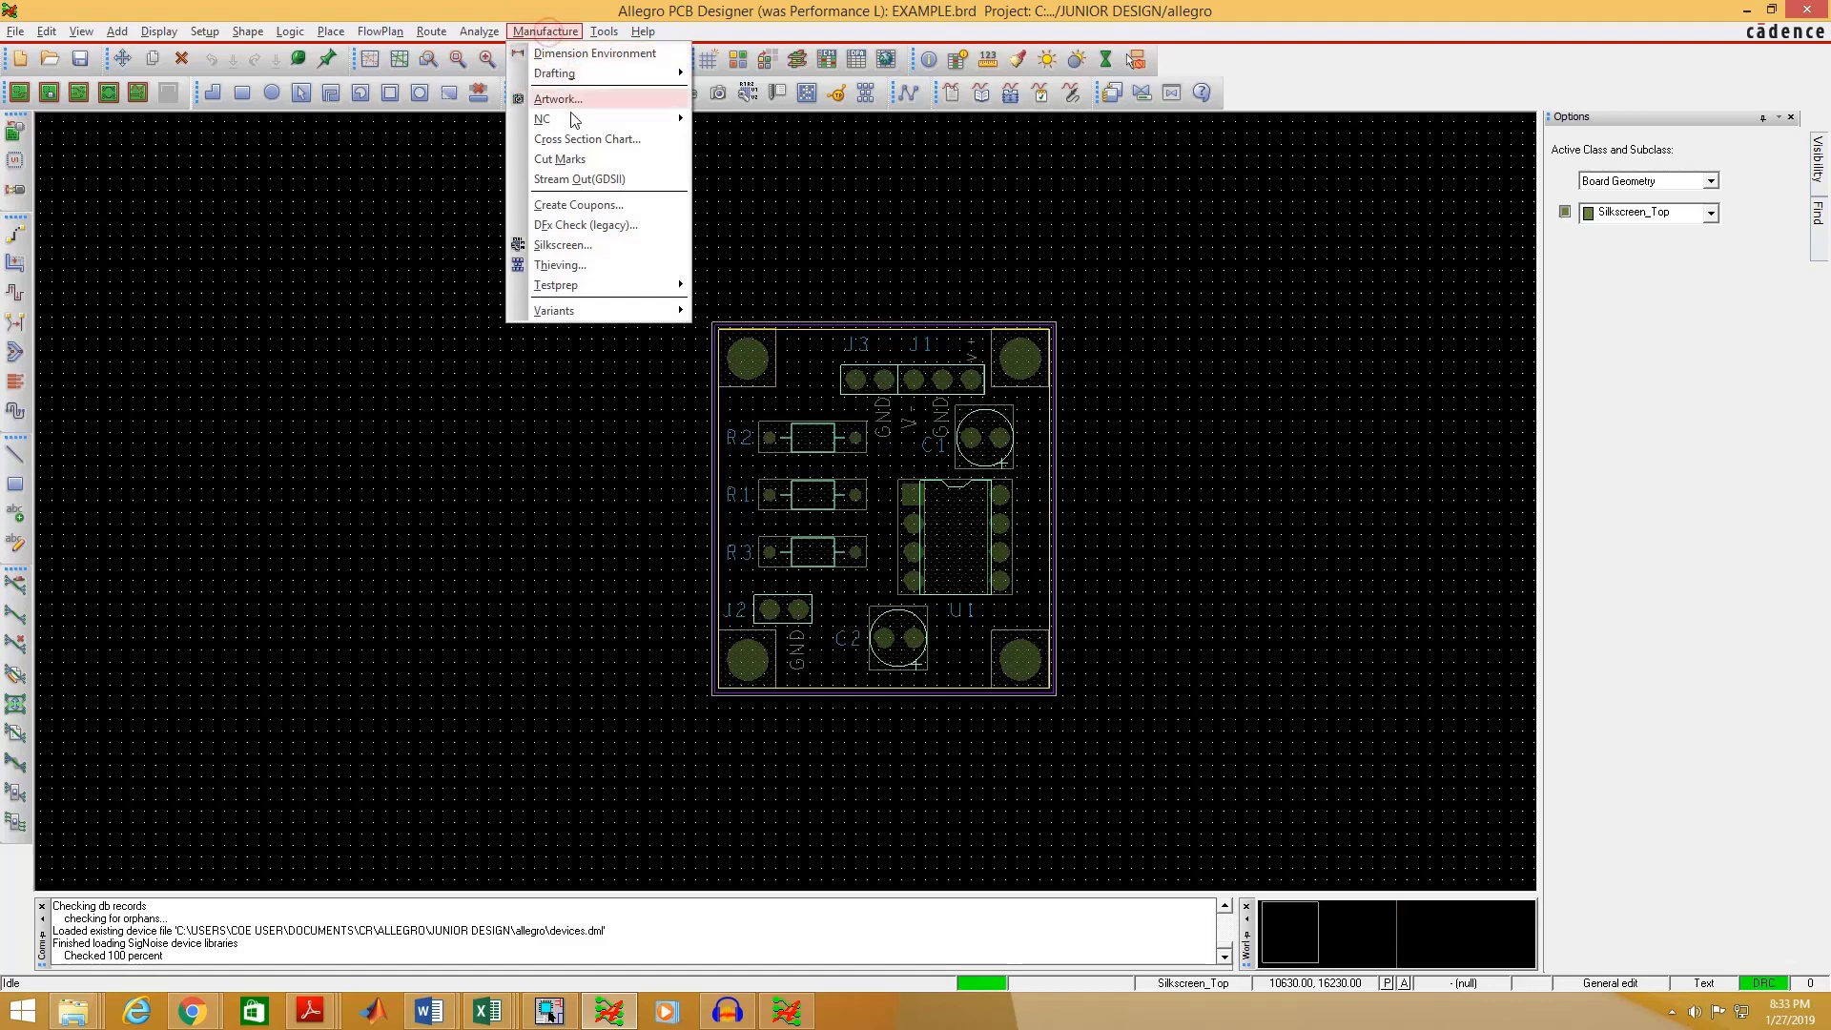
mouse_move(555, 126)
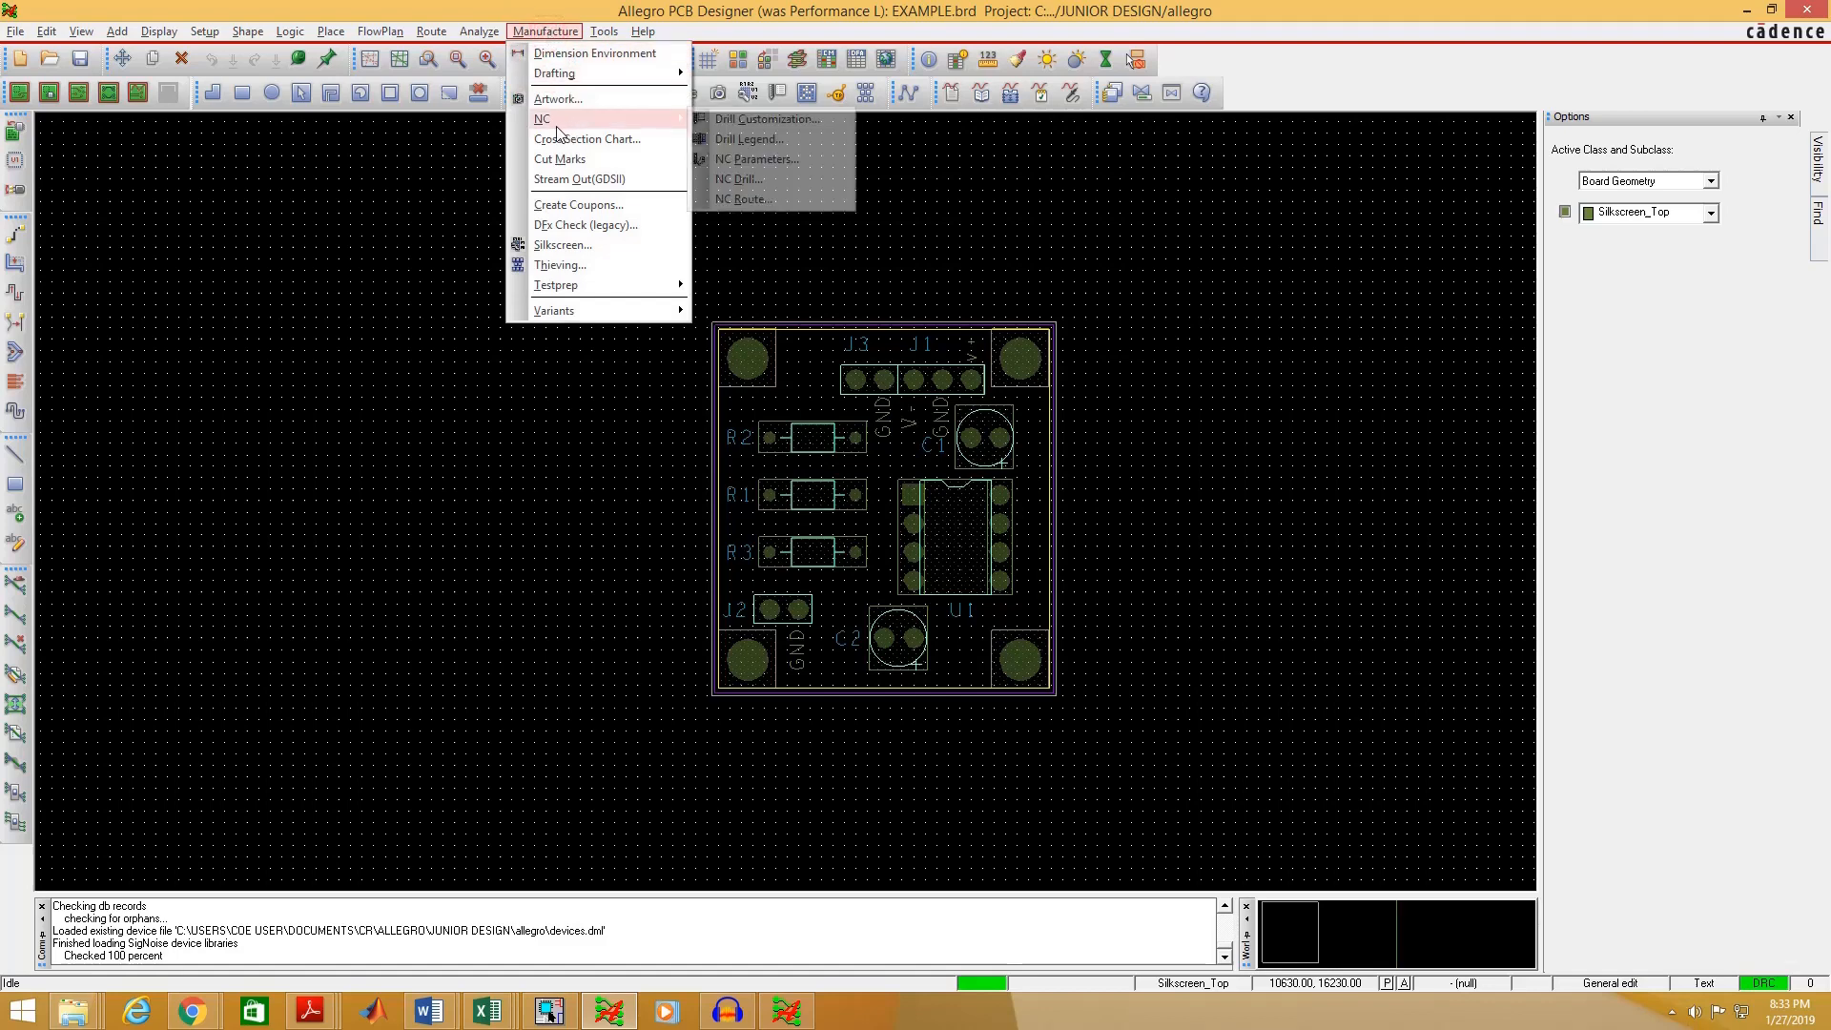
left_click(753, 184)
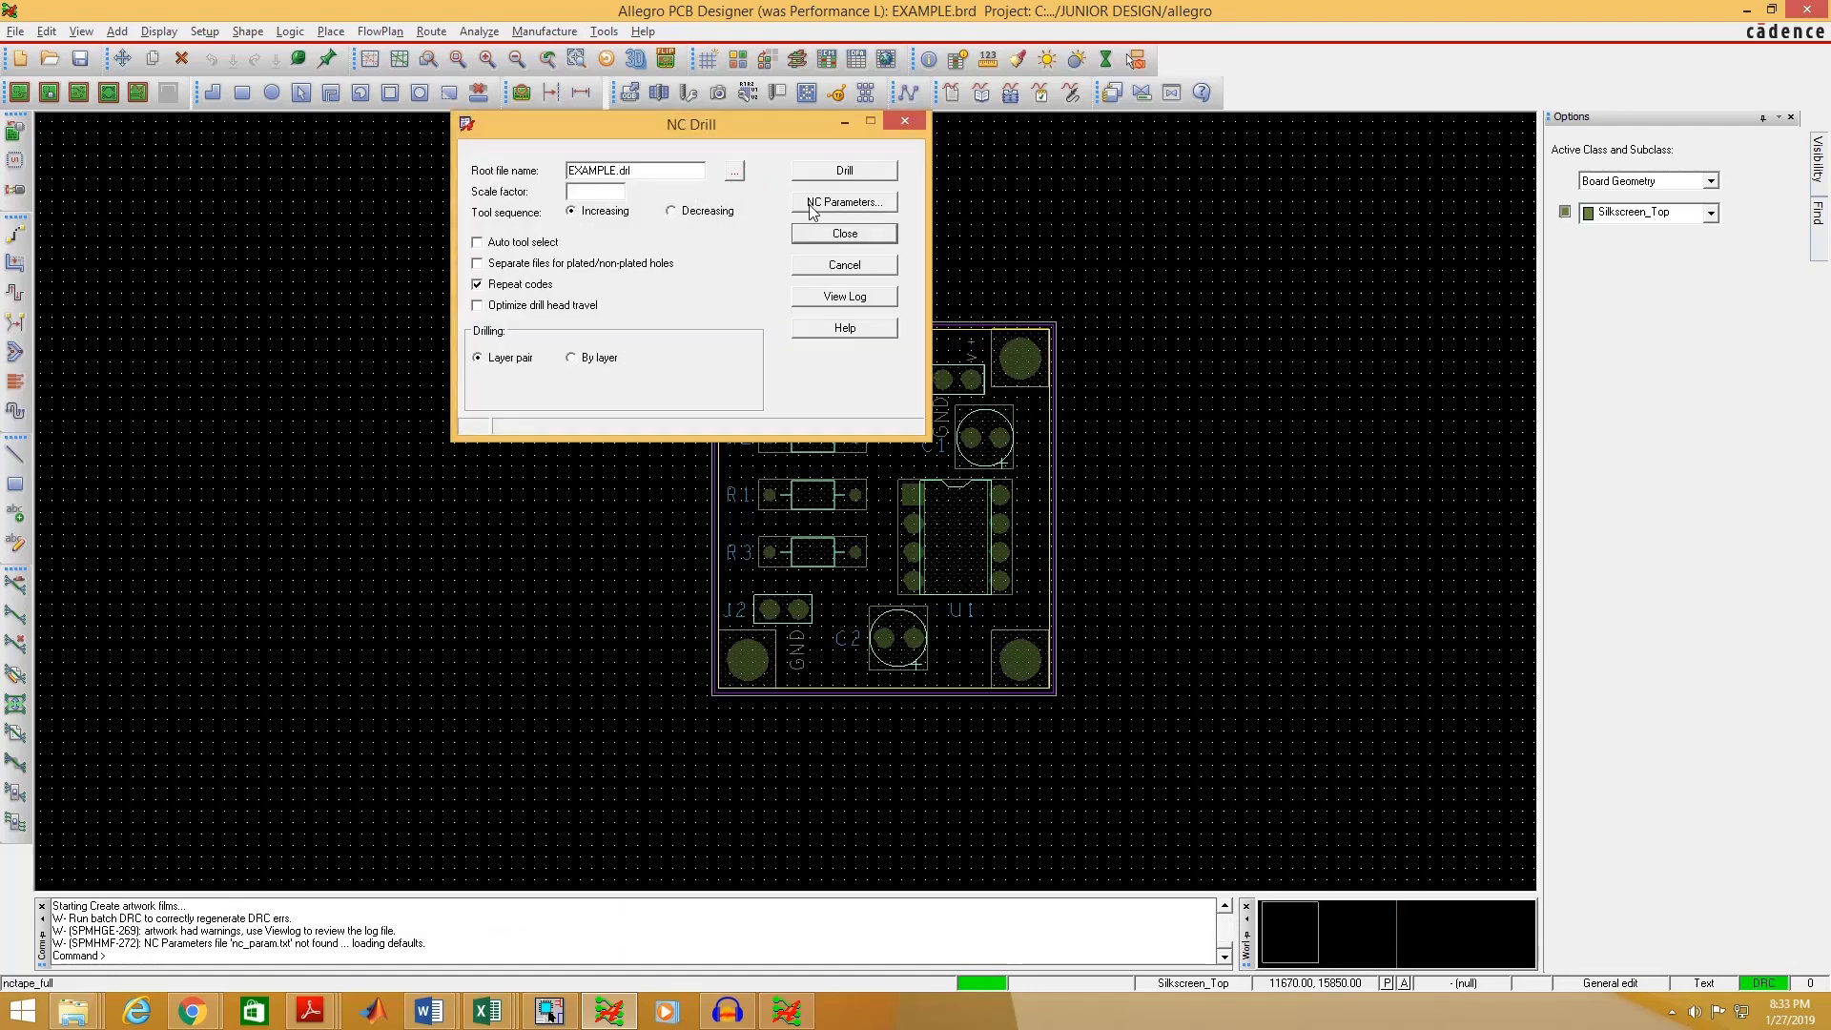
left_click(843, 203)
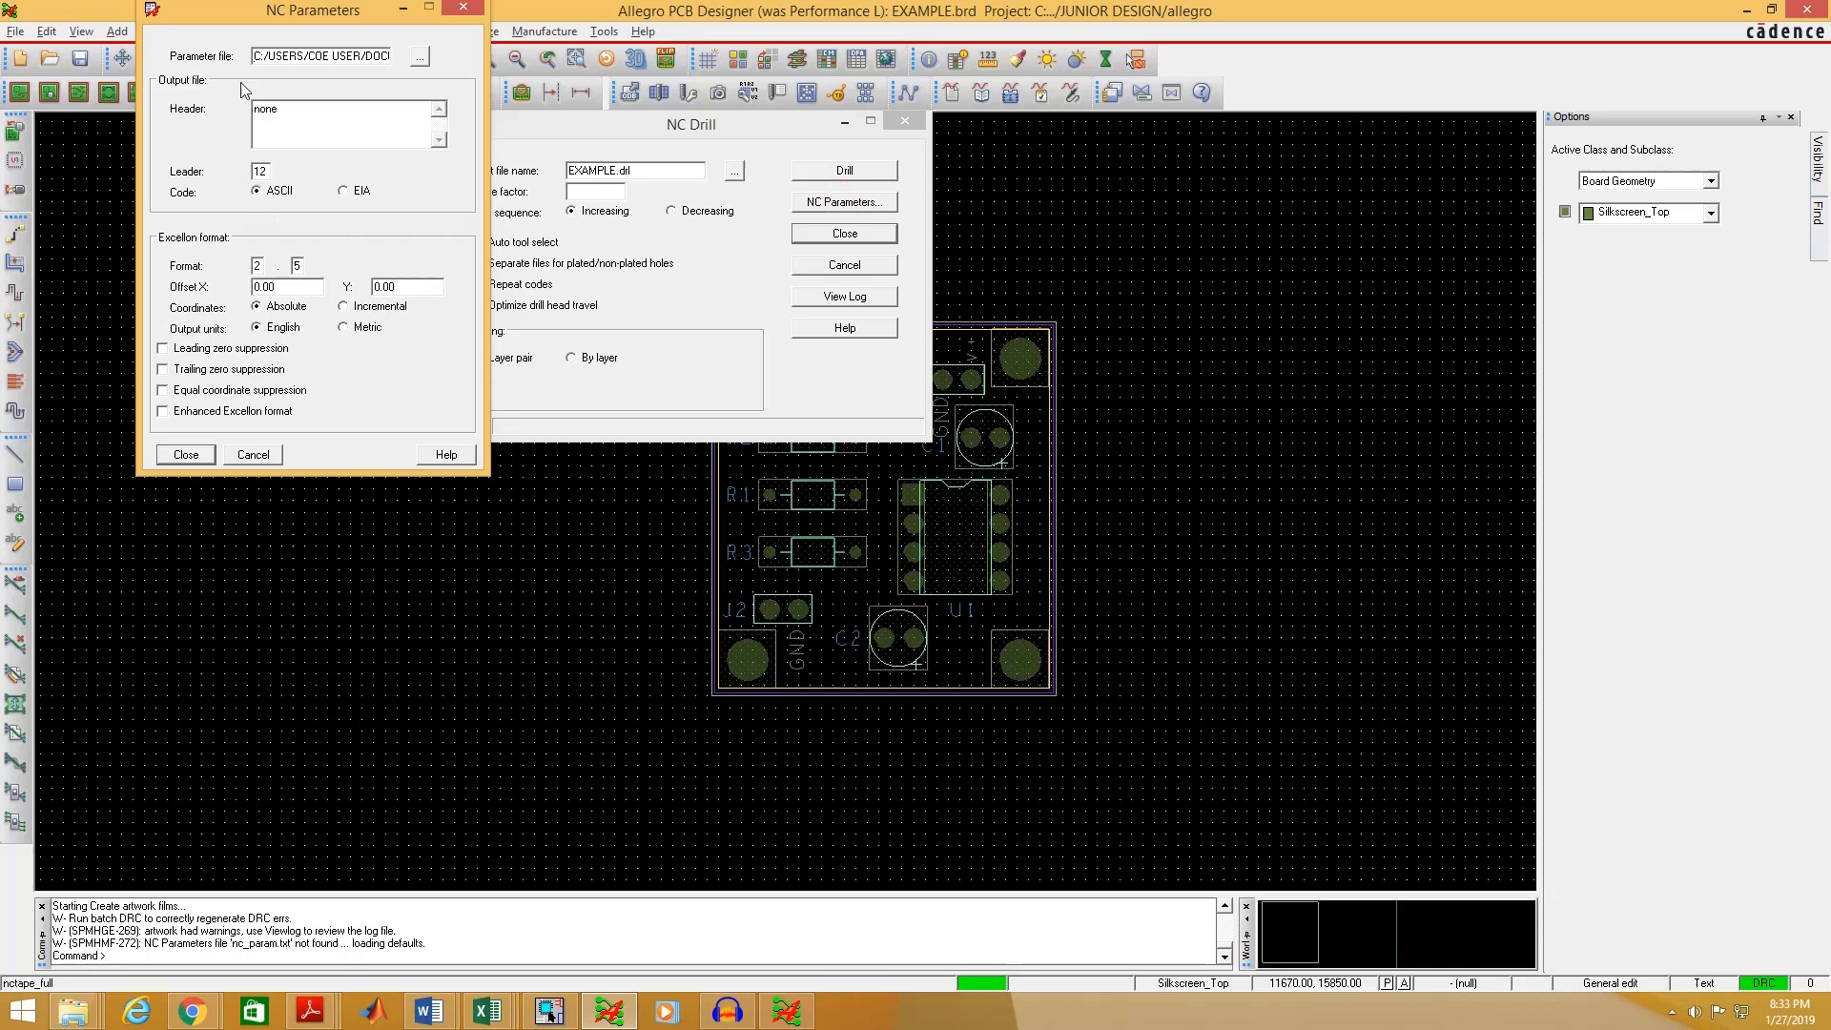
left_click_drag(232, 23, 658, 108)
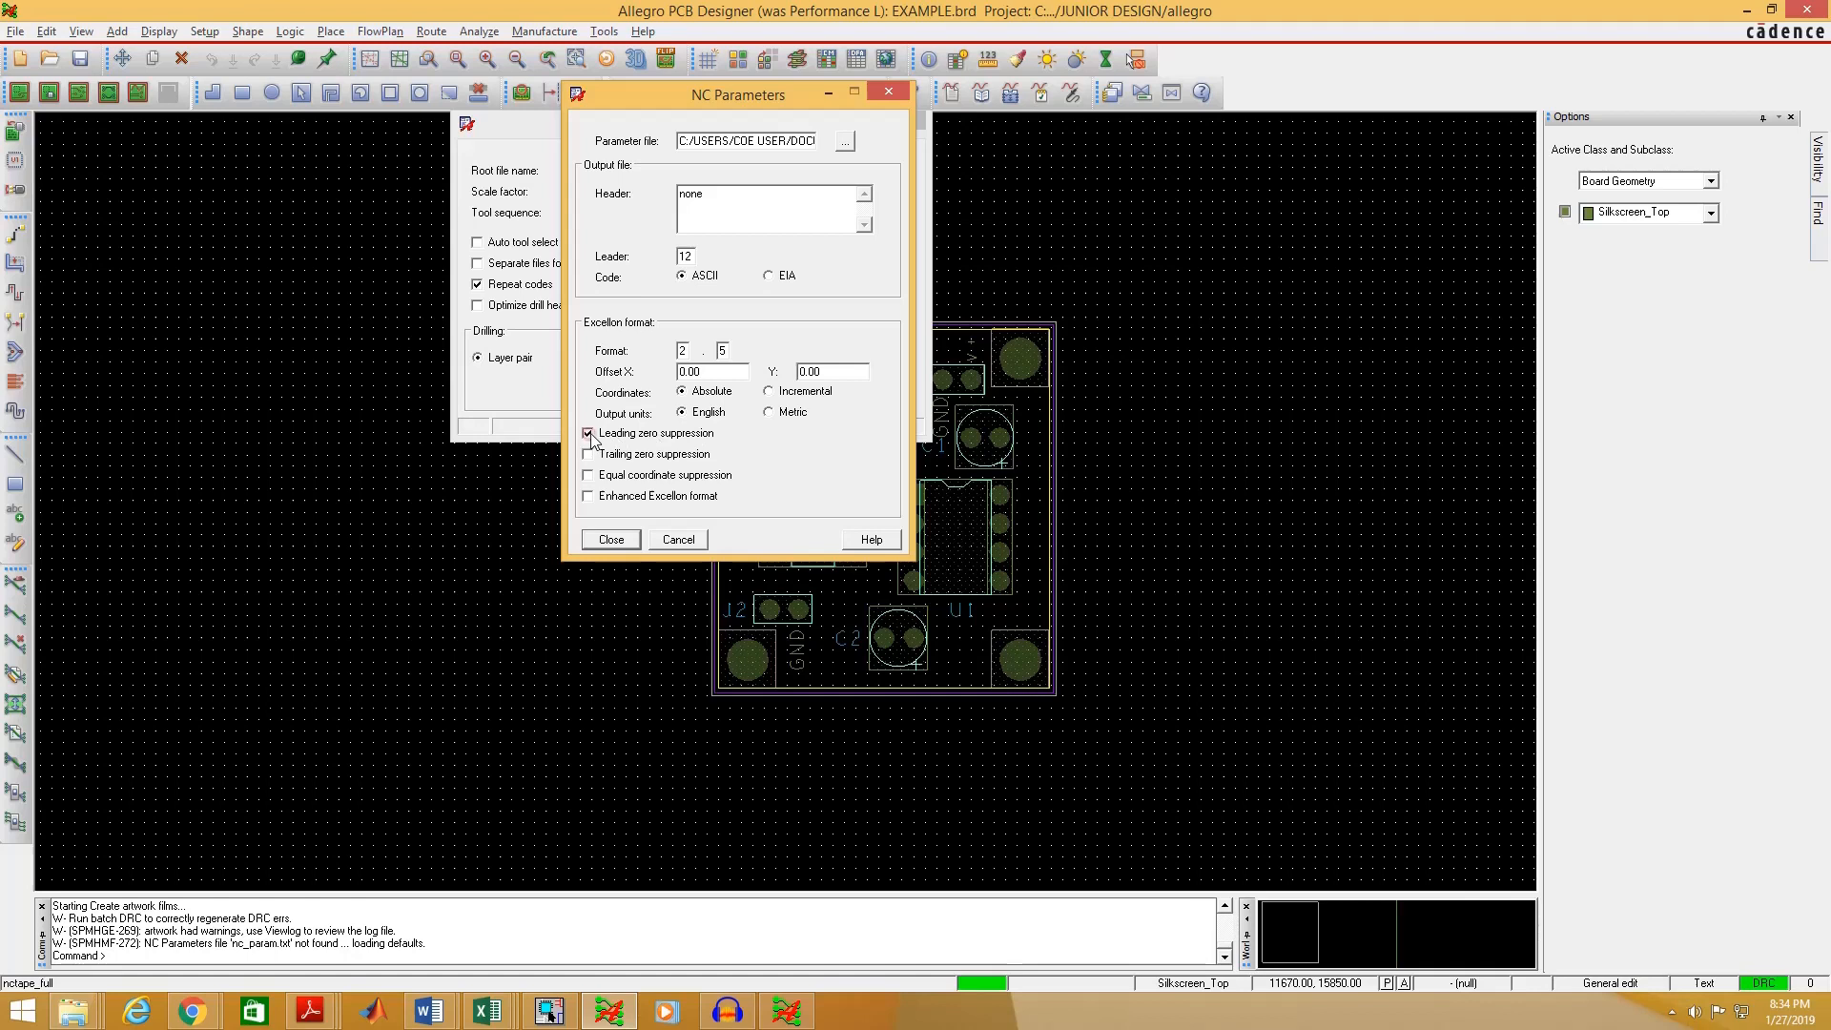
left_click(587, 497)
left_click(611, 540)
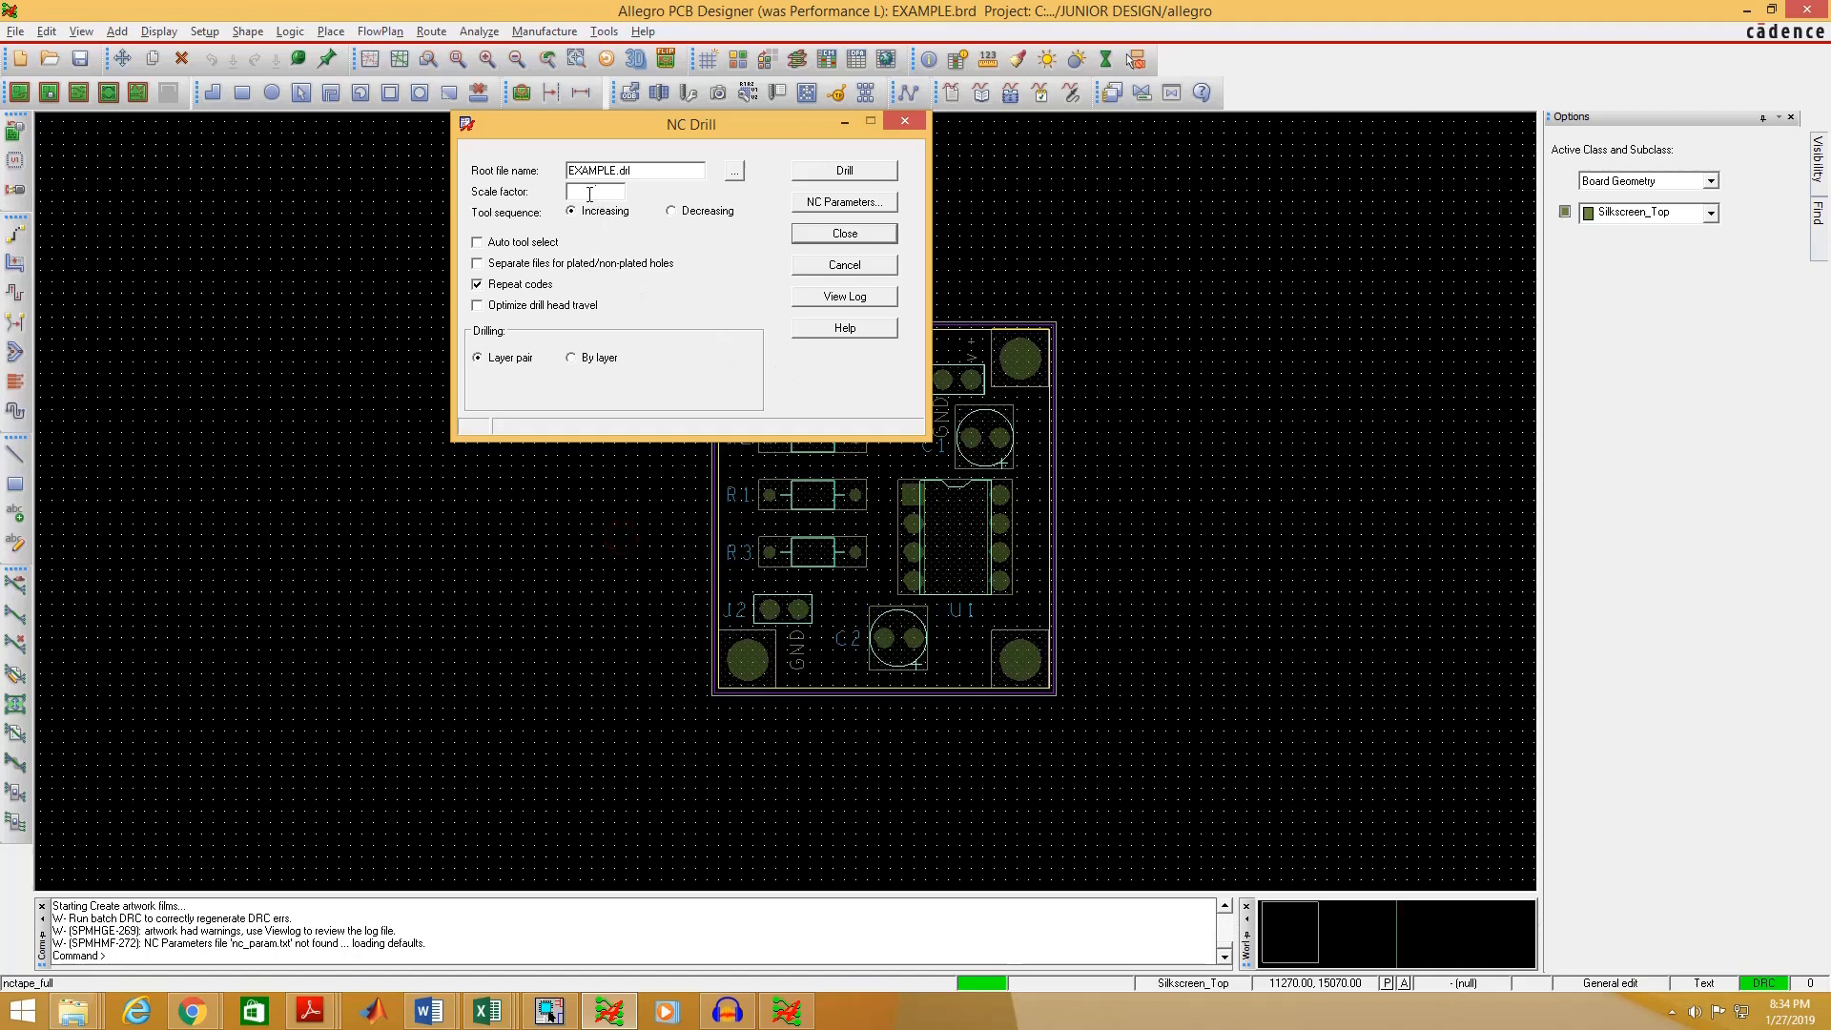
- Generate the EXAMPLE.drl drill file with scale factor 1, auto tool select and optimized drill head travel on, and repeat codes off
left_click(477, 285)
left_click(478, 306)
left_click(856, 176)
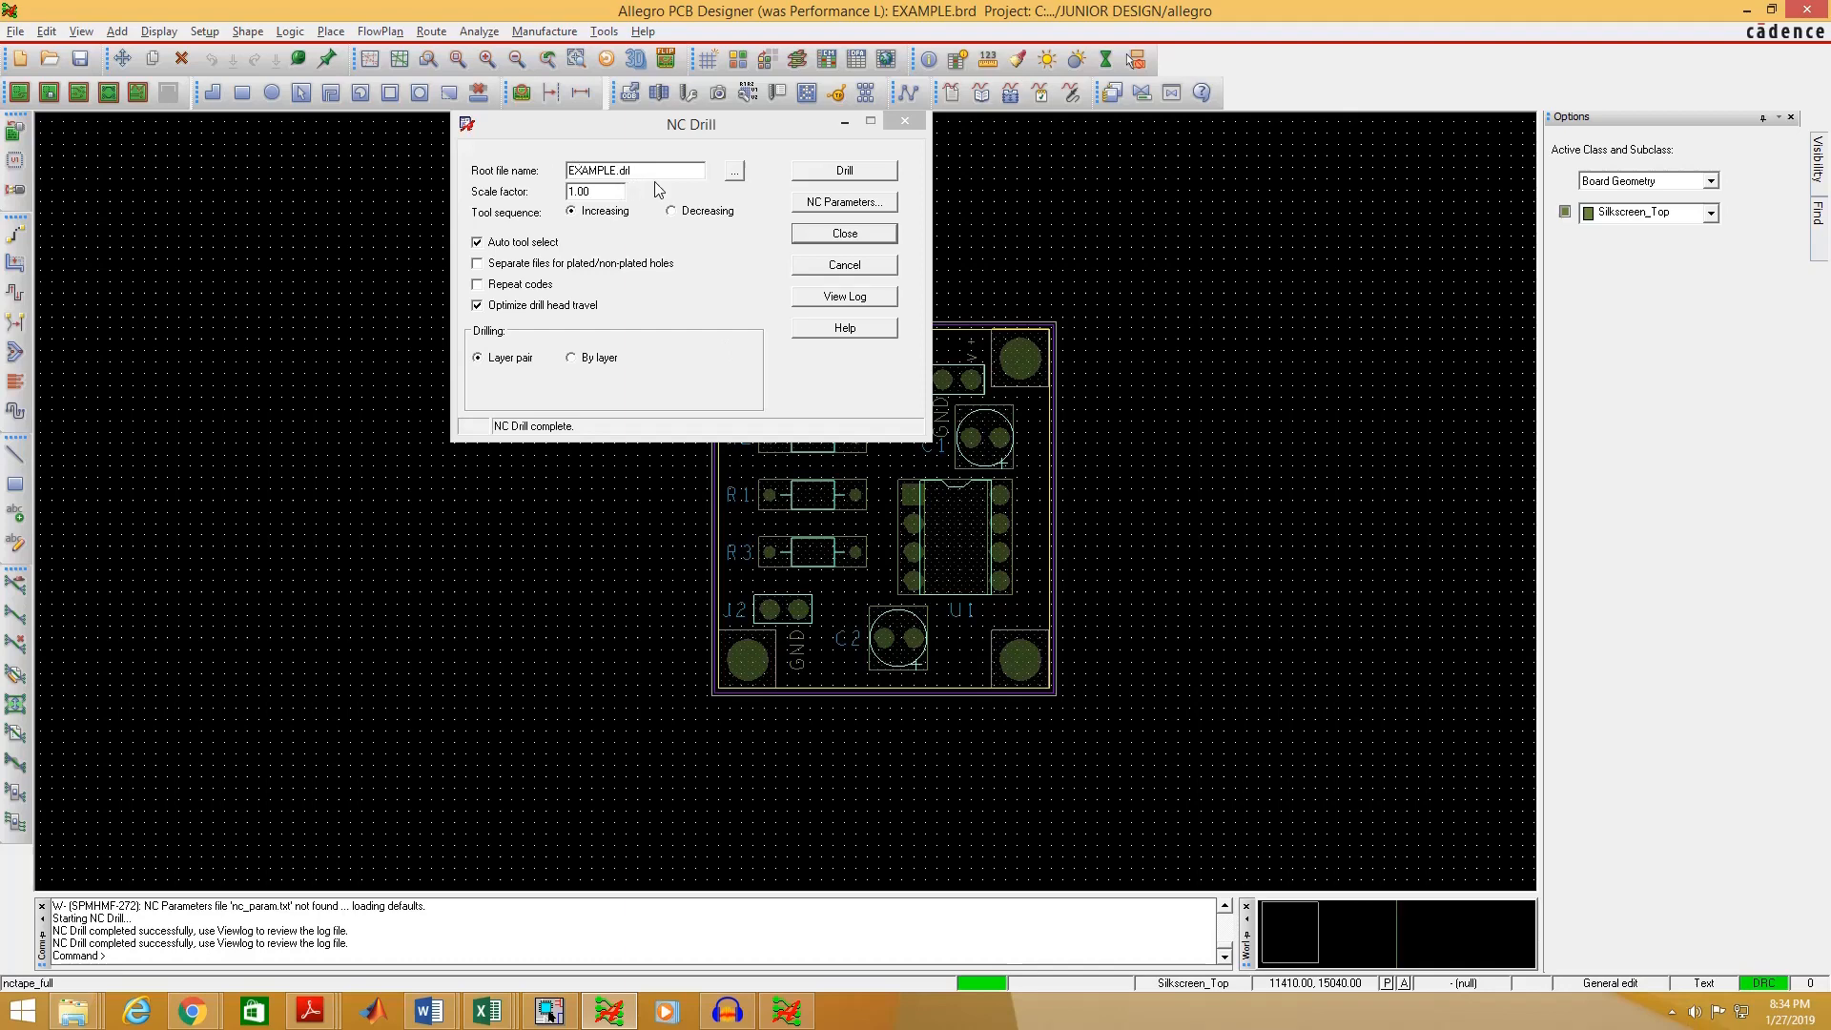
left_click(828, 239)
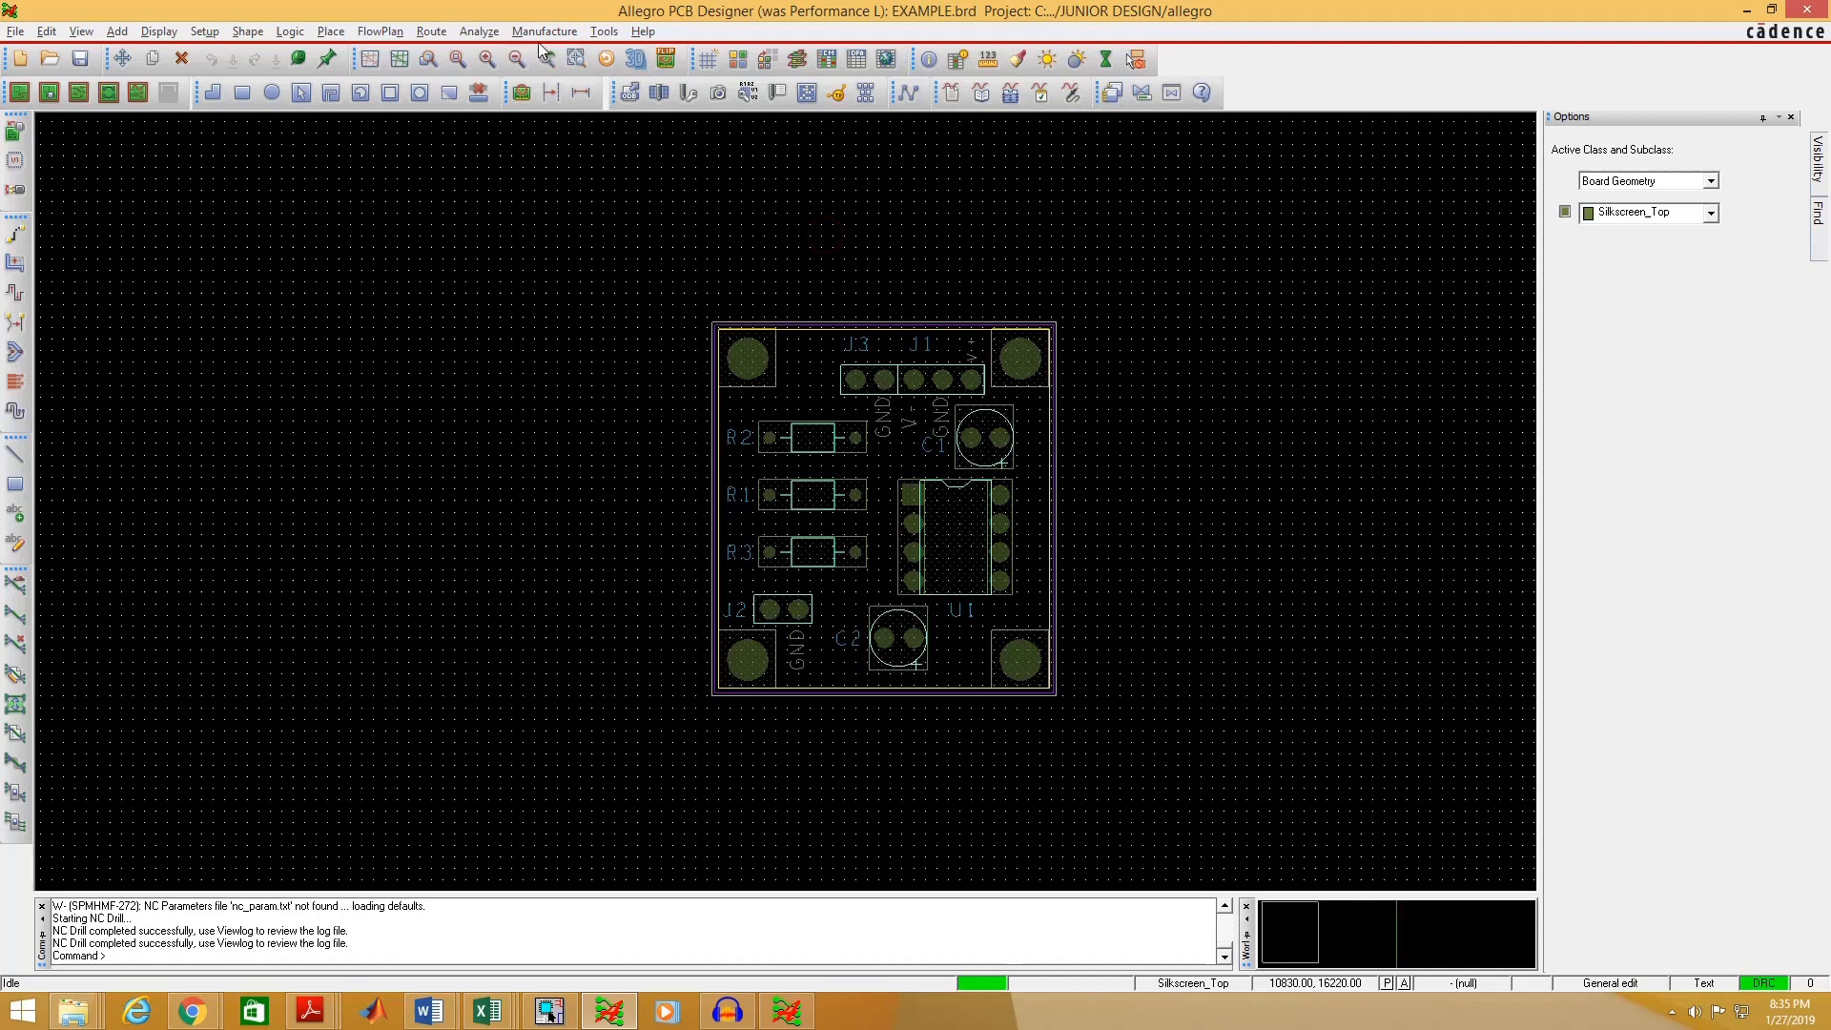
- Generate a layer-pair drill legend in mils from the default-mil.dlt template, place it below the board and examine the chart
scroll(726, 278, "down", 1)
scroll(919, 315, "up", 1)
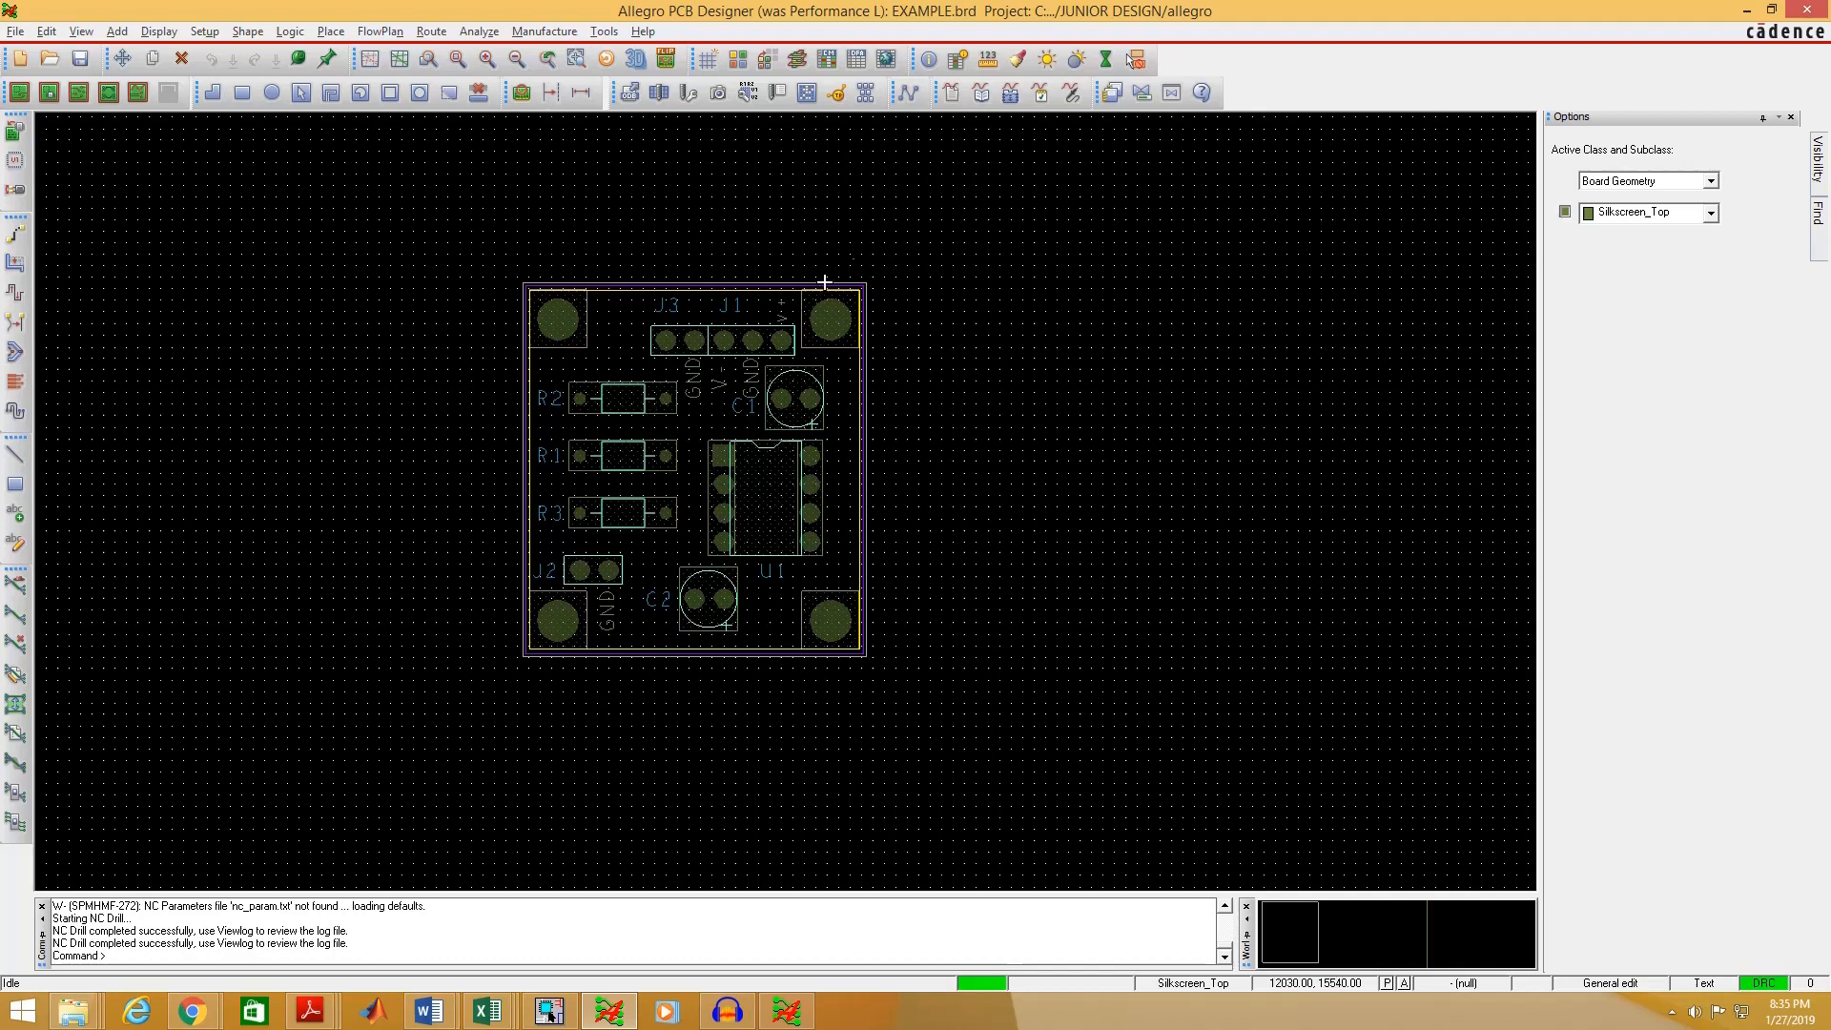
left_click(533, 38)
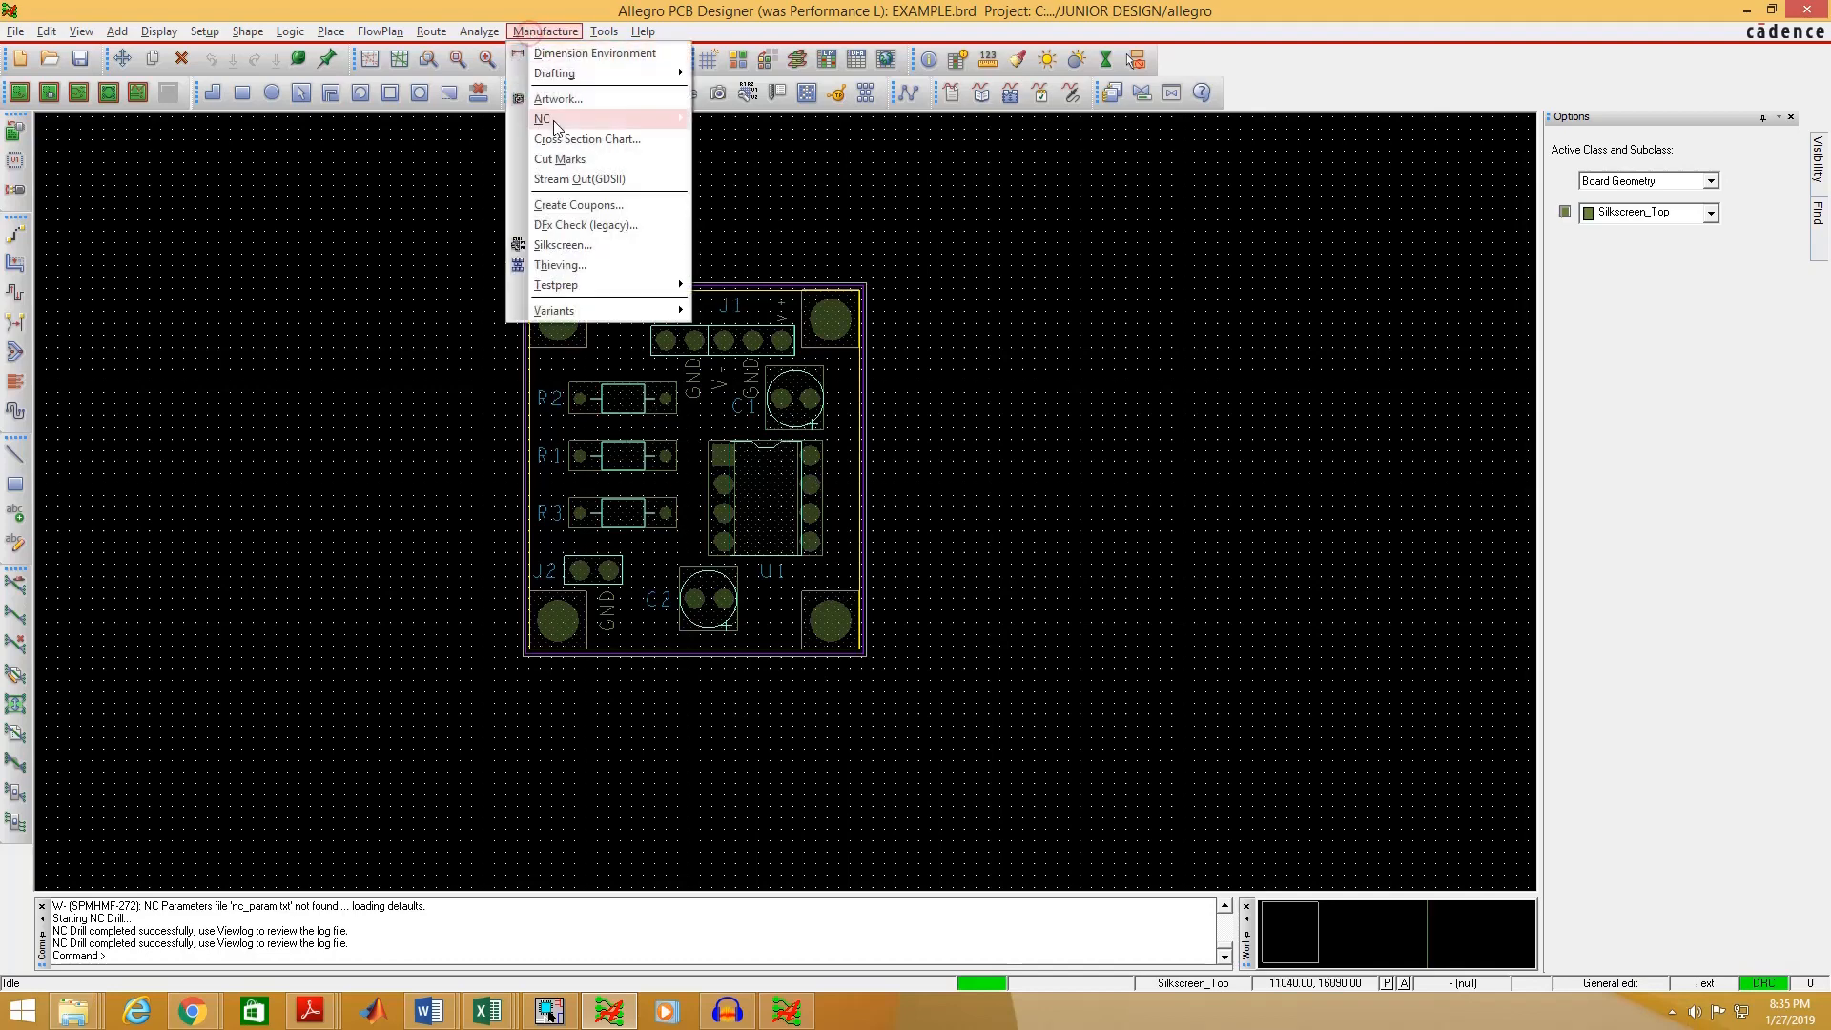
mouse_move(556, 121)
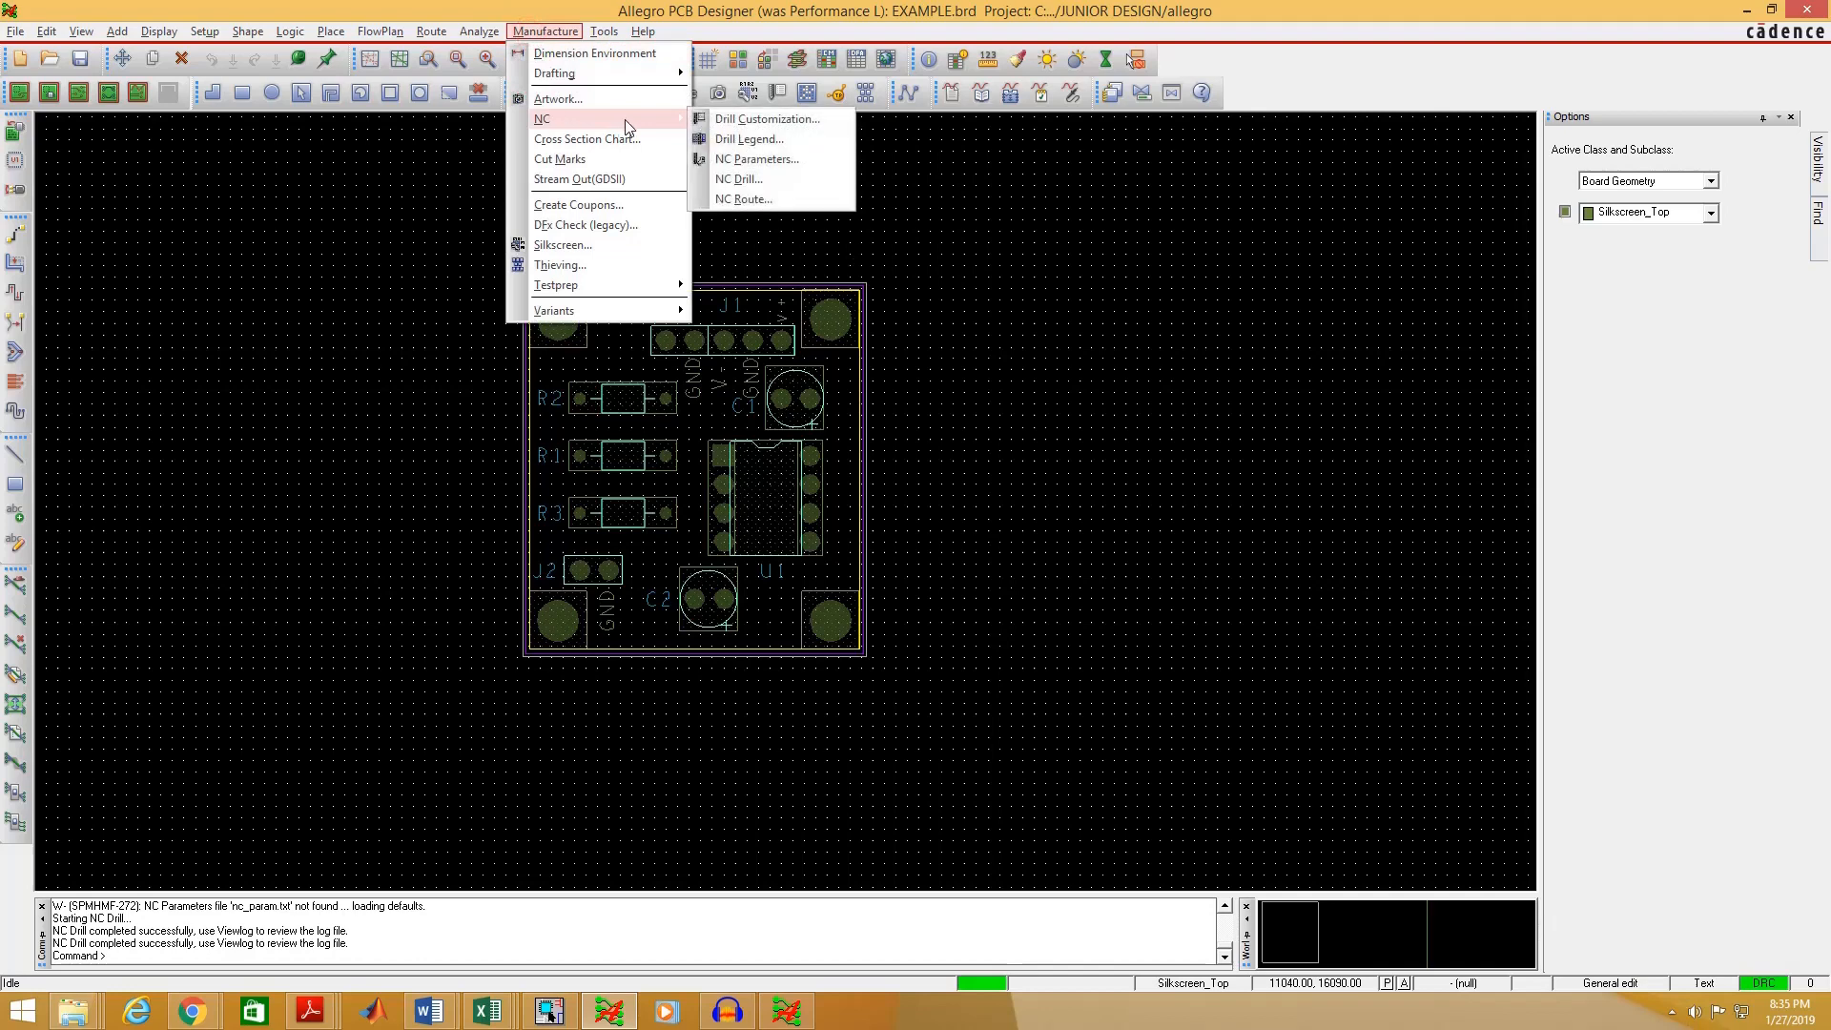
left_click(750, 139)
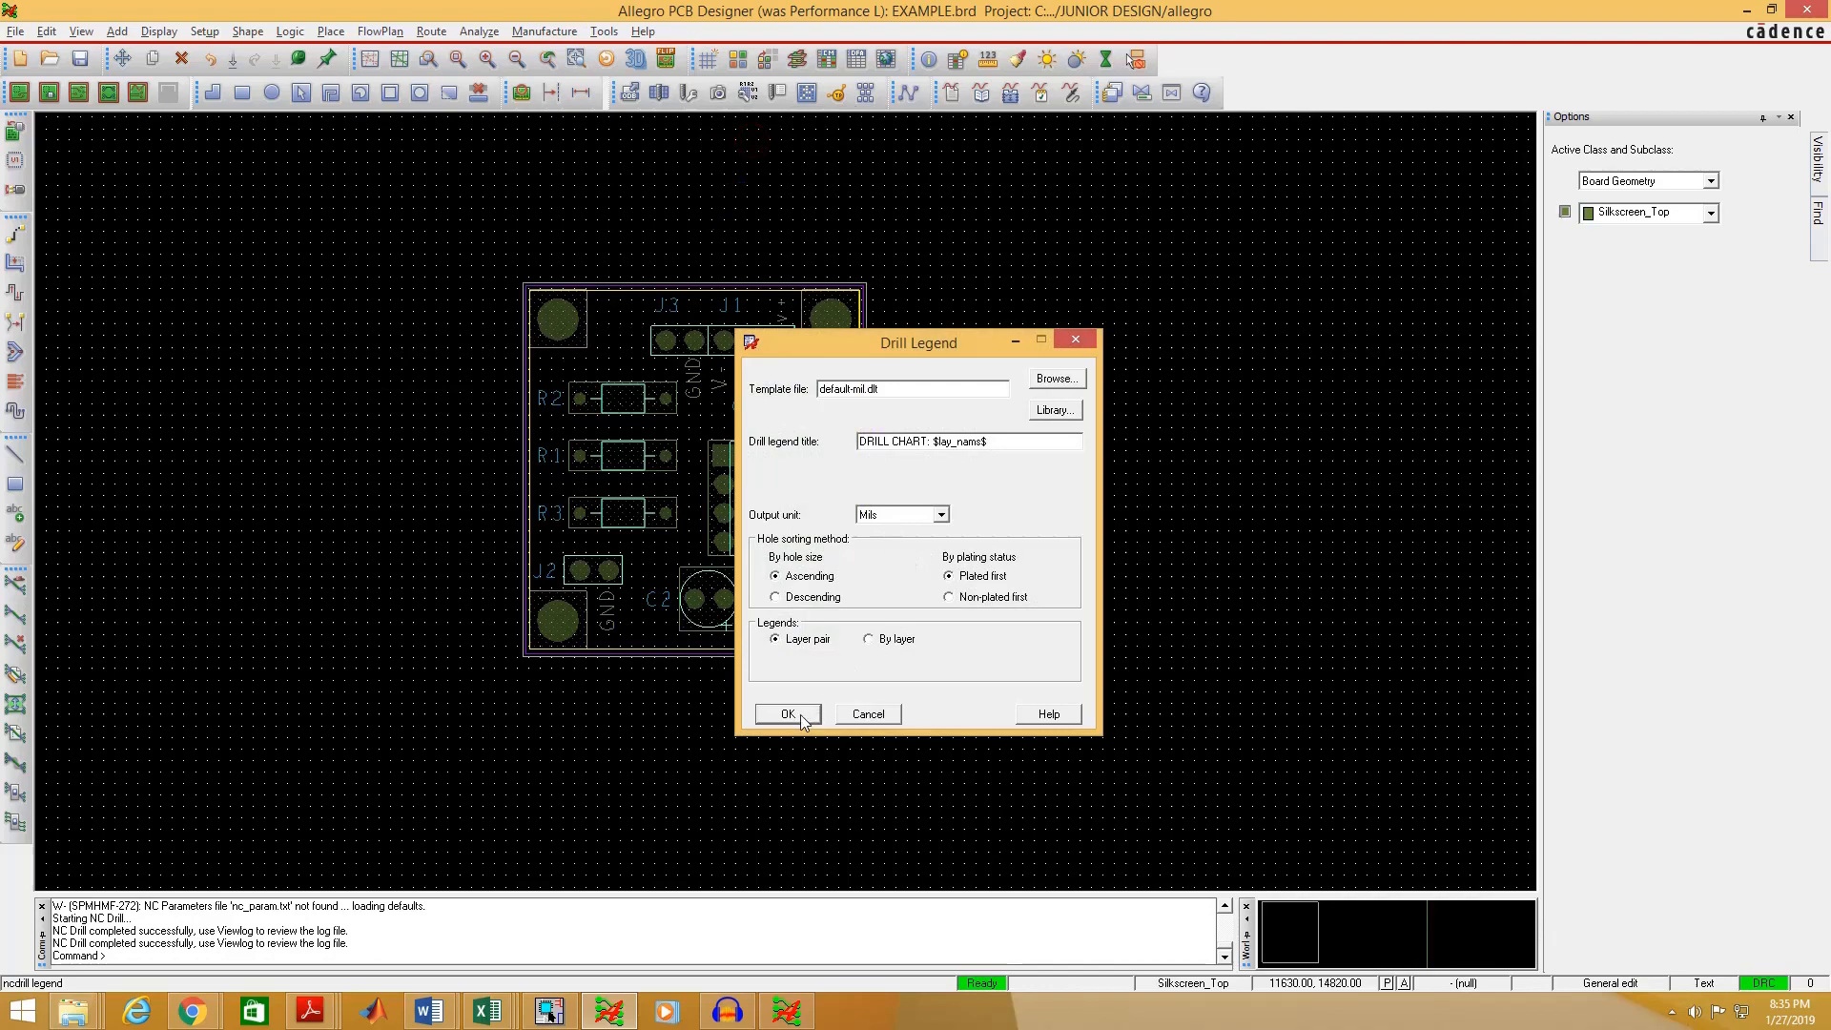
left_click(799, 717)
scroll(903, 368, "down", 1)
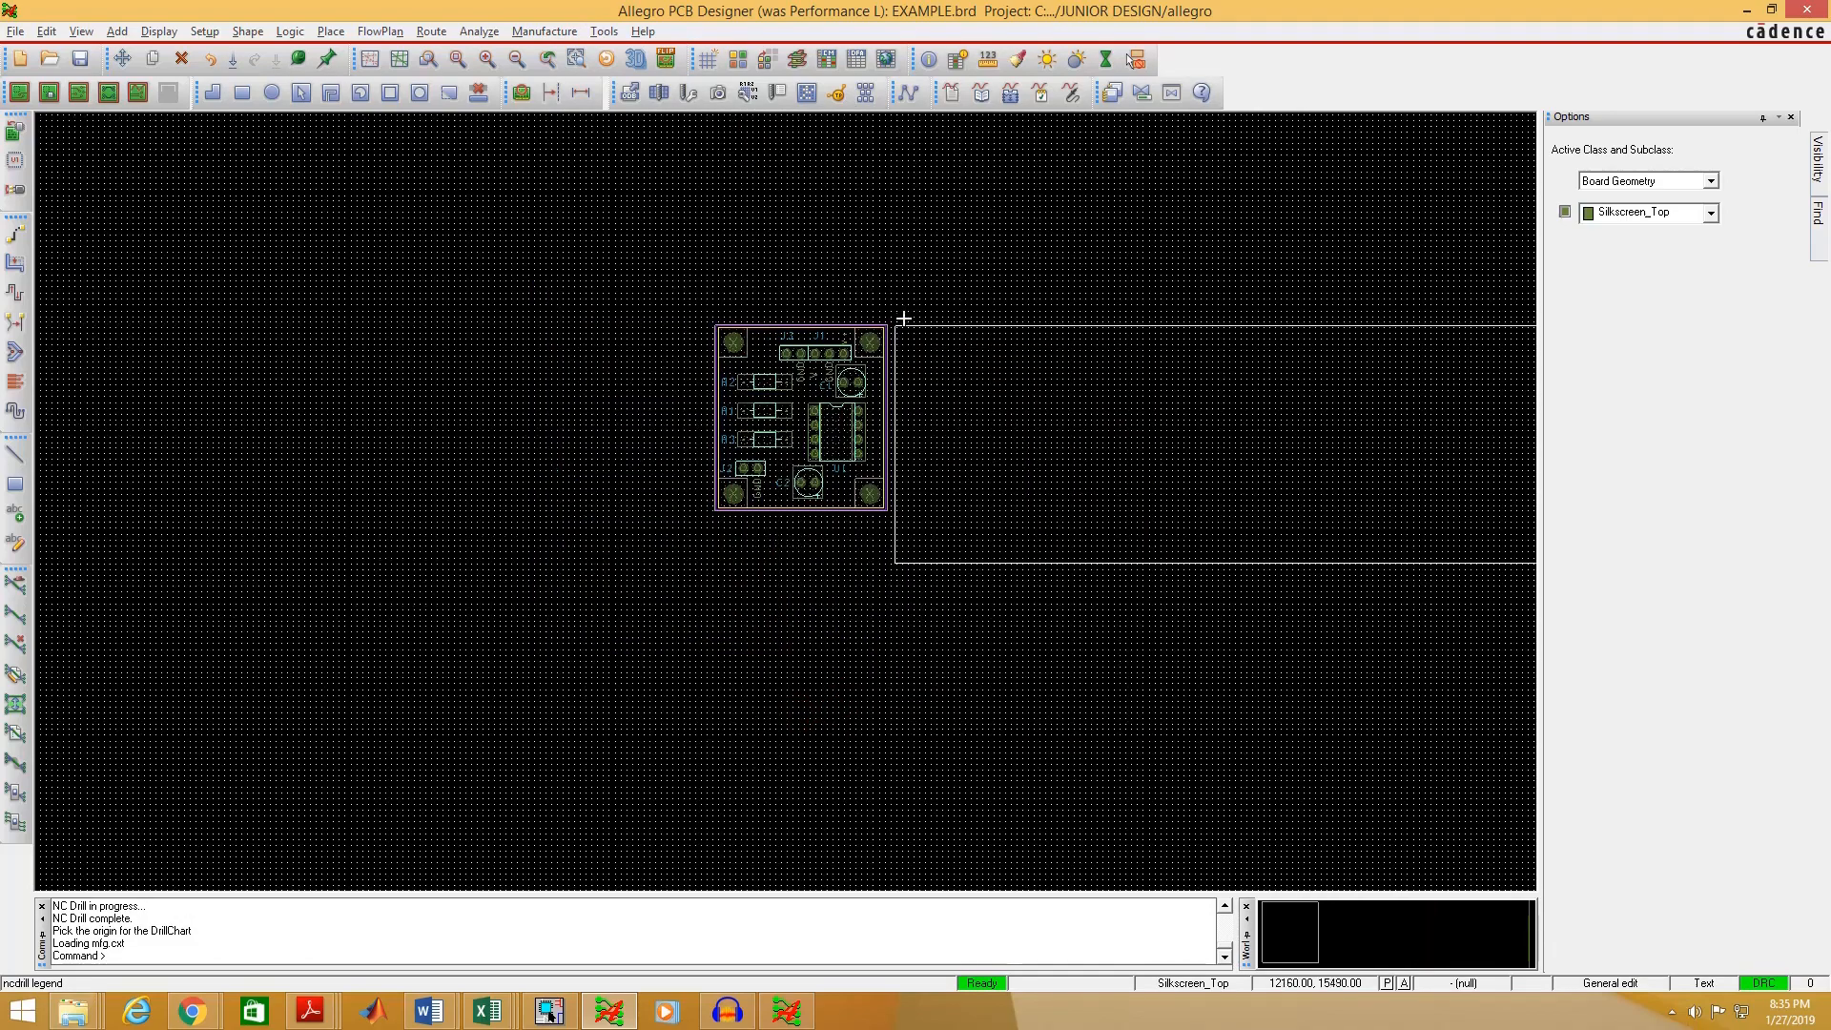
left_click(502, 561)
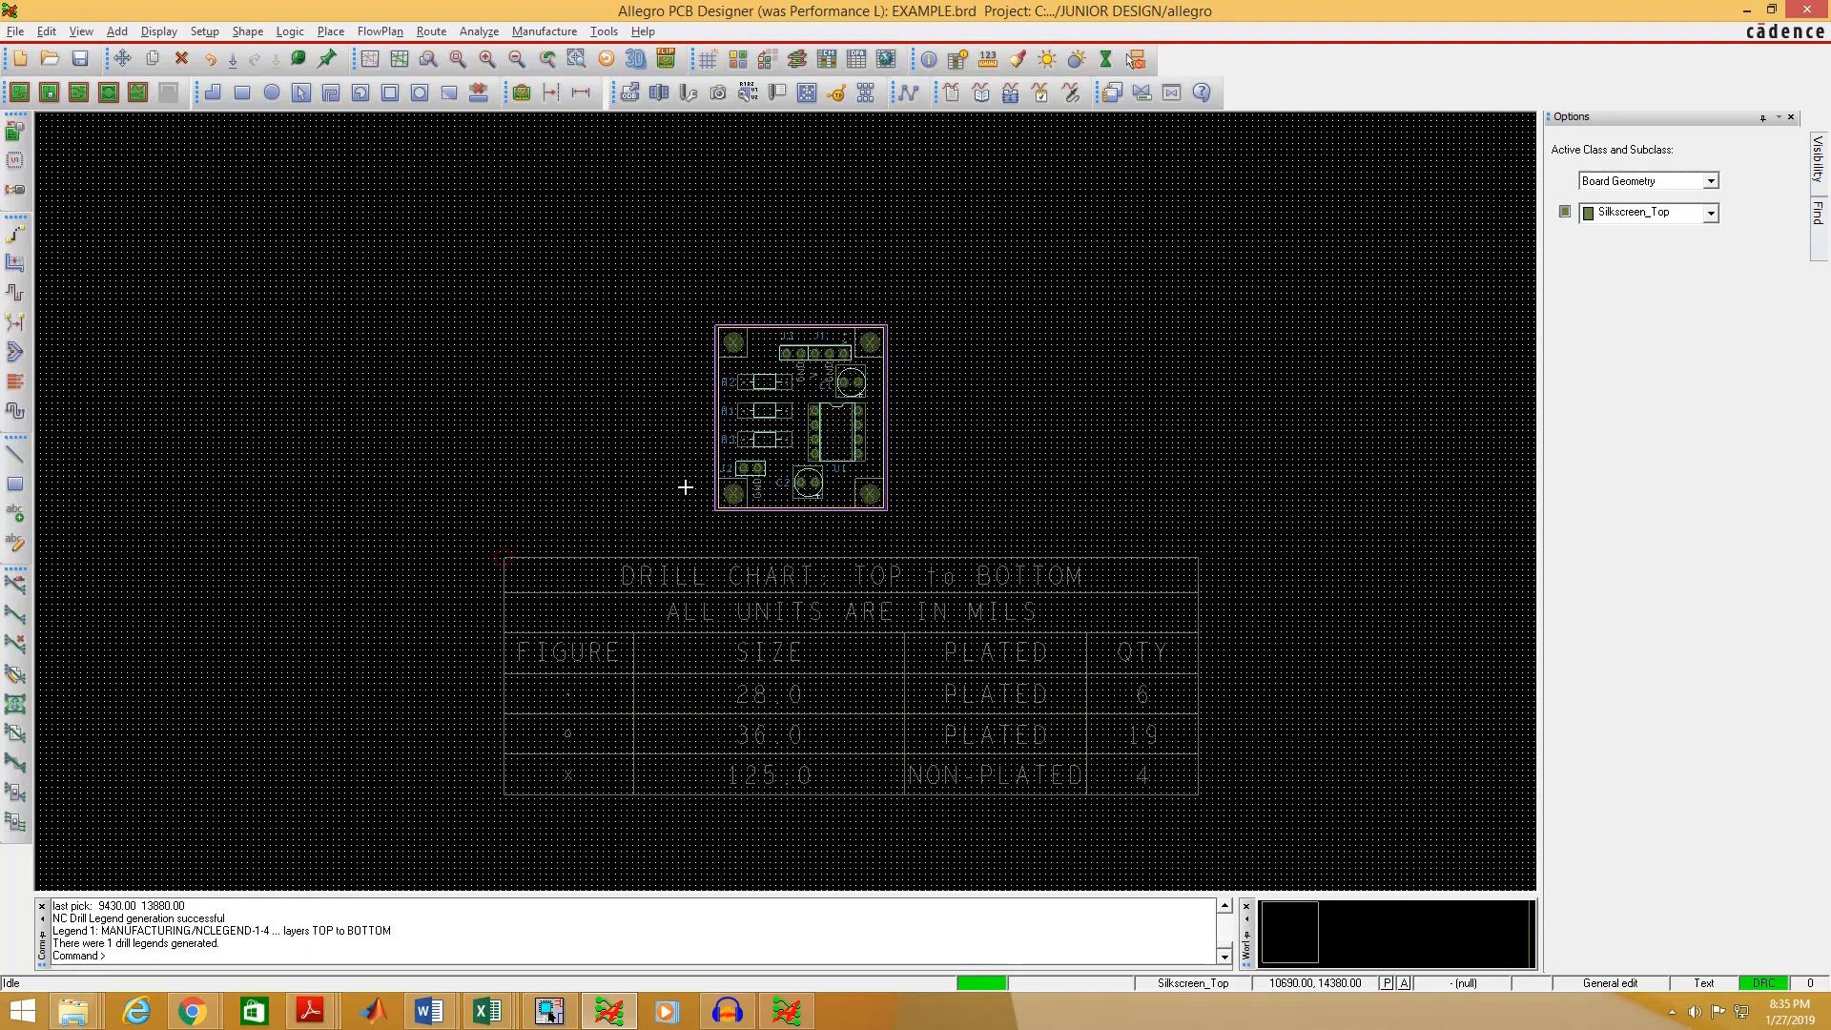
scroll(695, 649, "down", 1)
scroll(731, 597, "up", 2)
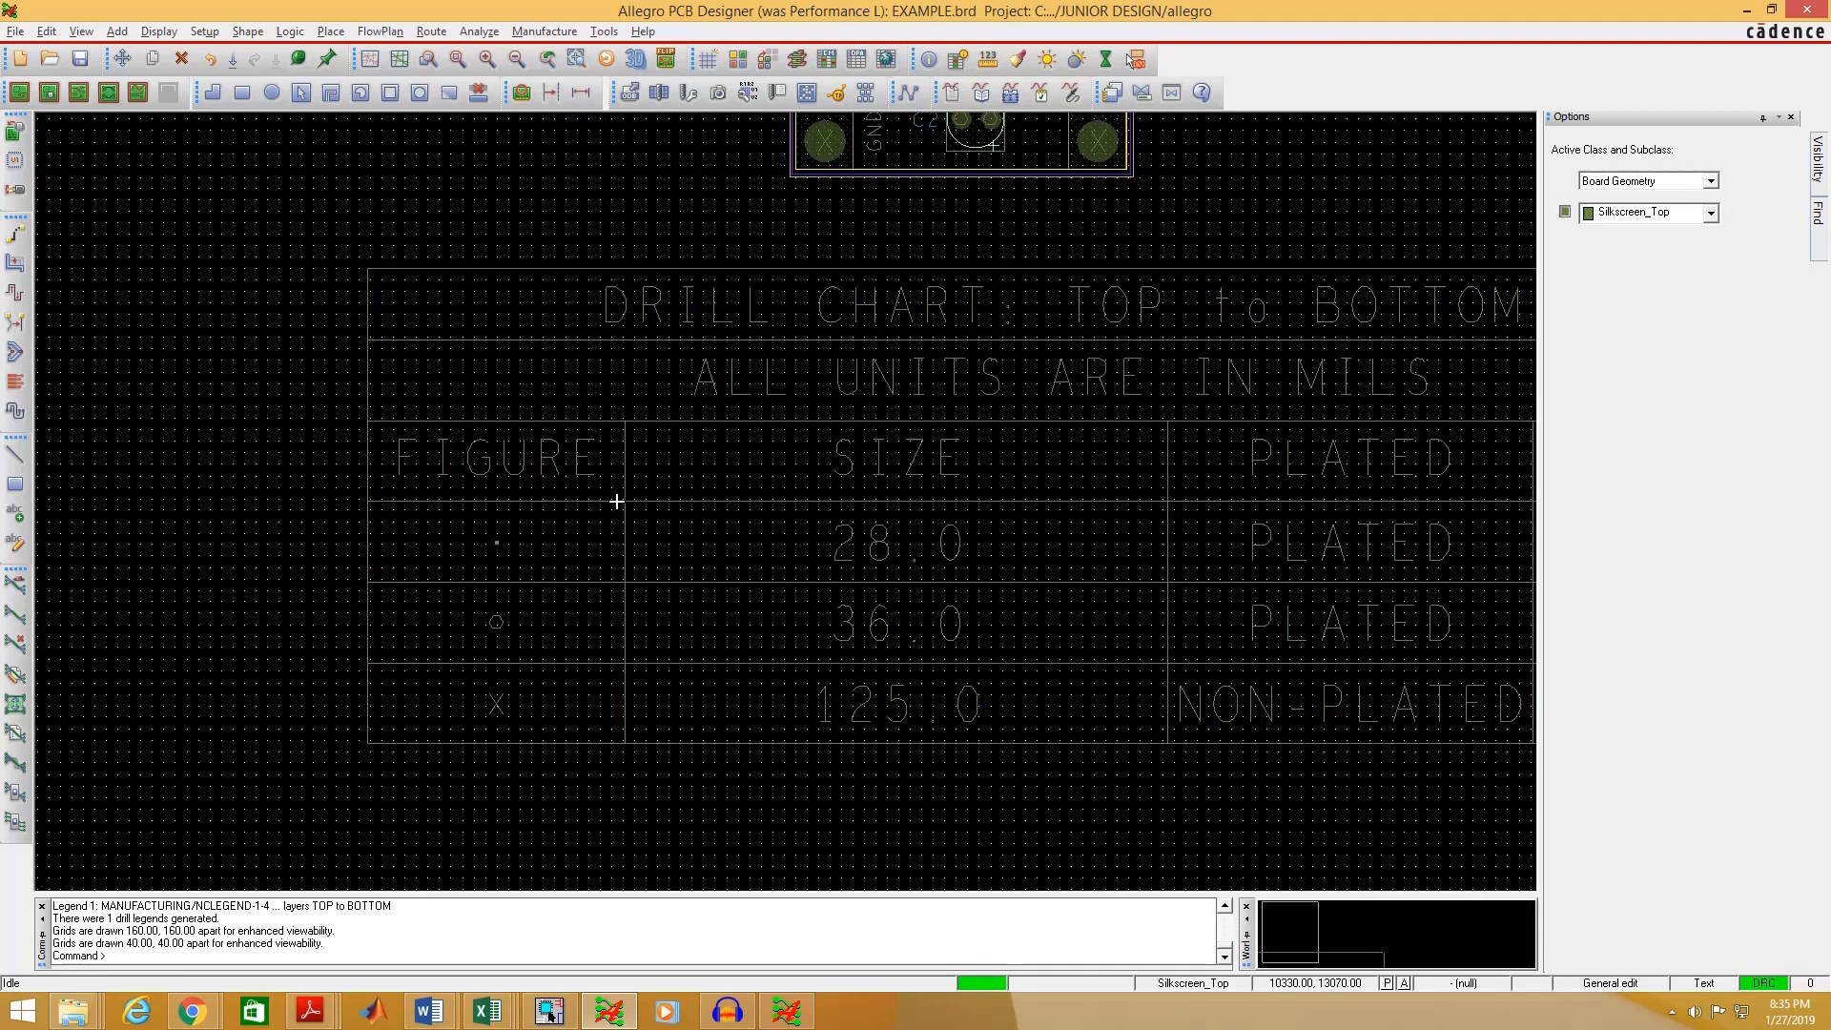
scroll(693, 480, "down", 1)
scroll(883, 519, "up", 1)
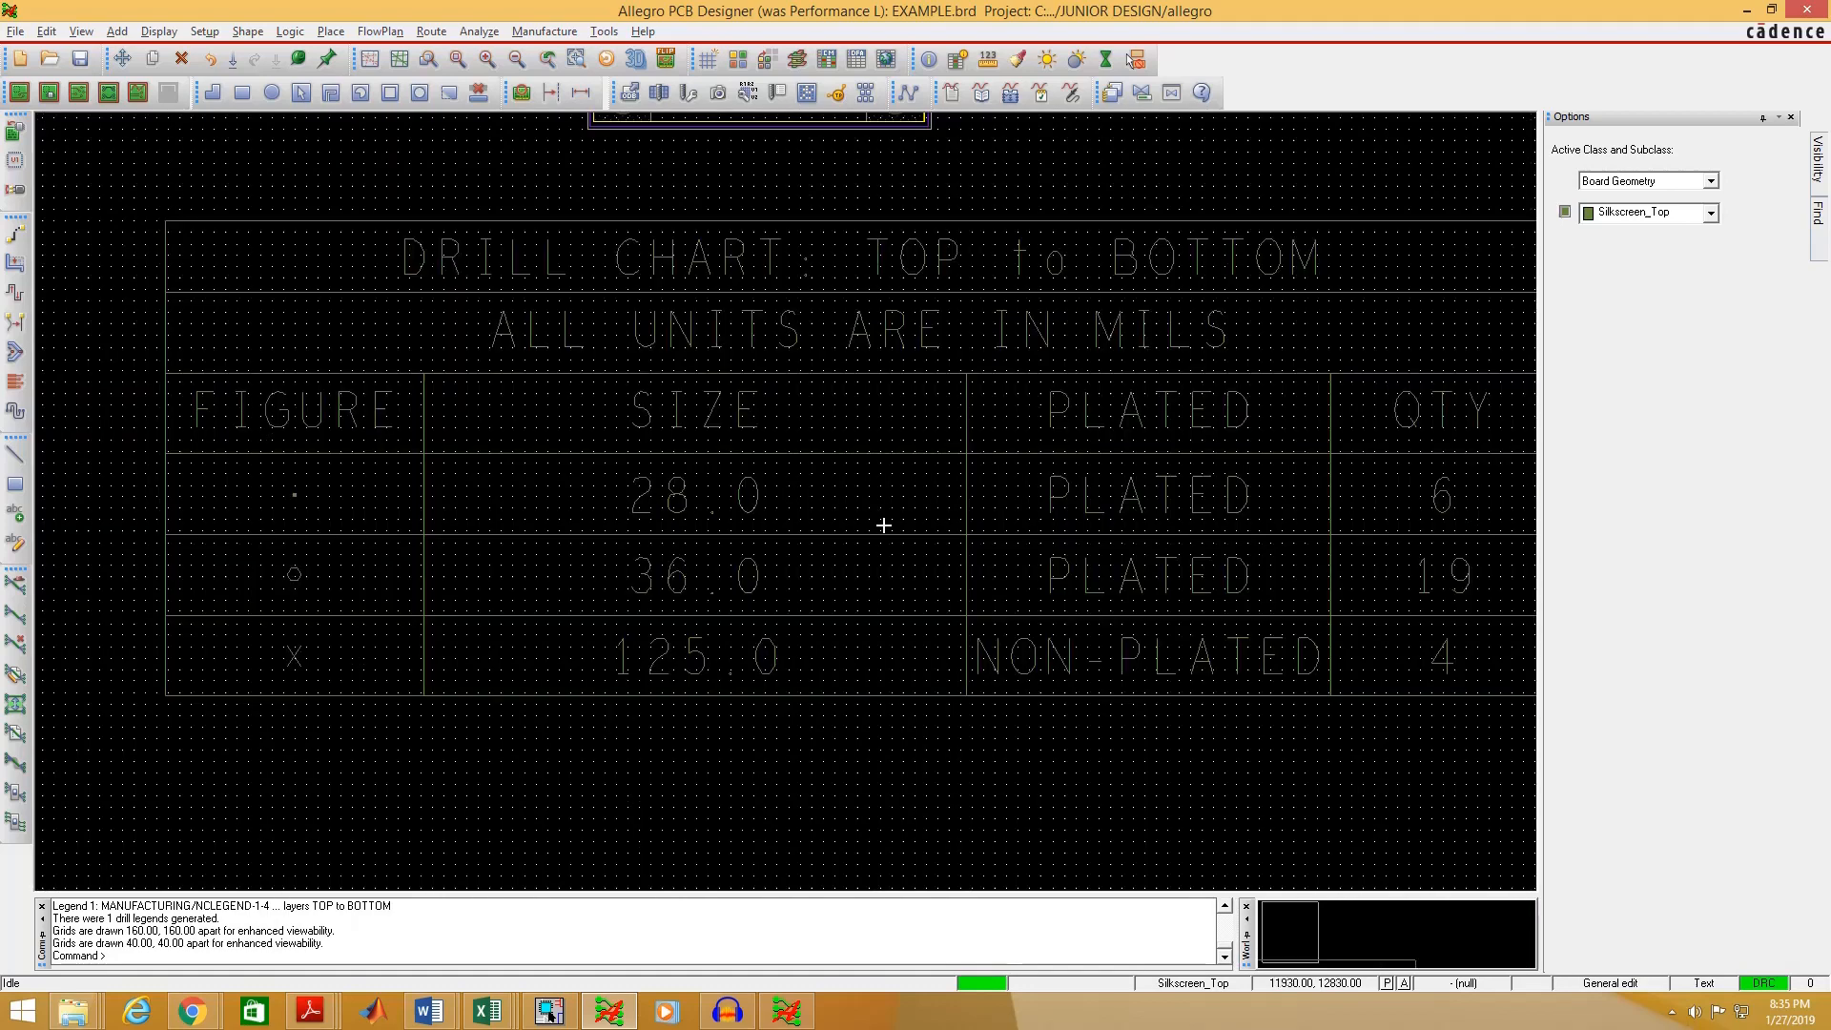
- Examine the drill chart's hole sizes, plating and quantities together with the board above it
scroll(714, 483, "down", 1)
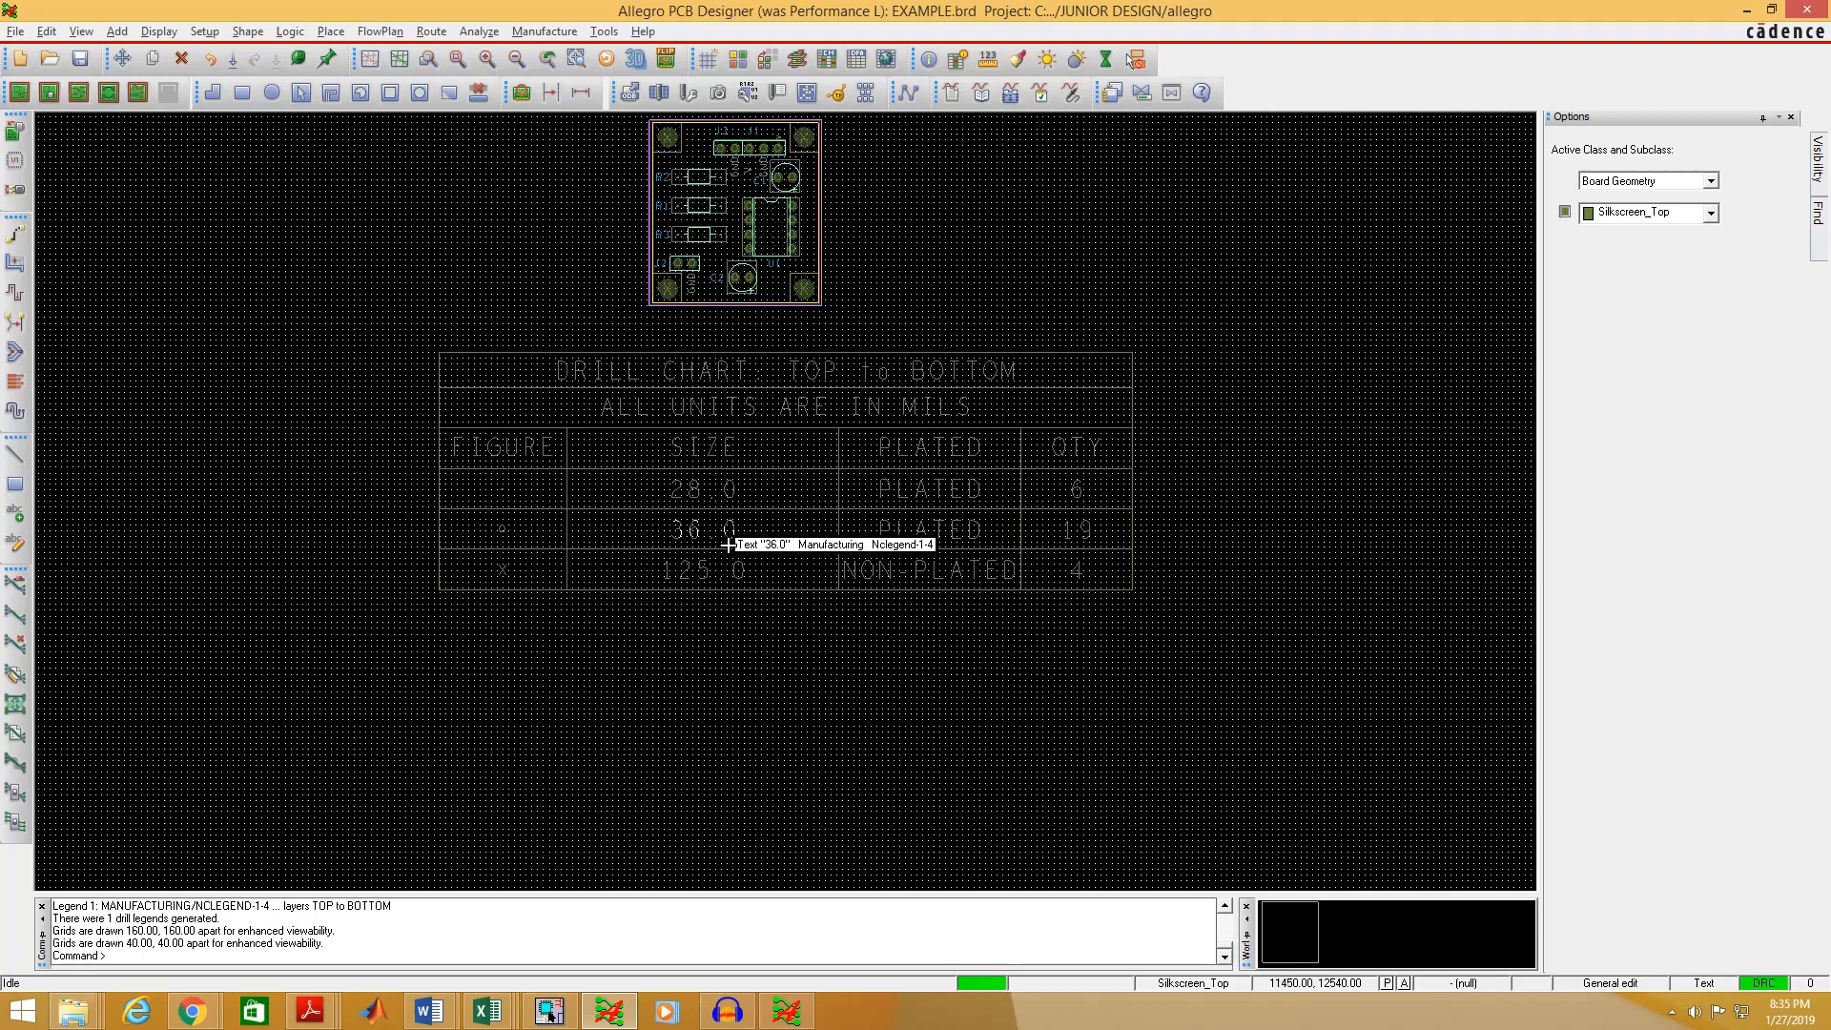
scroll(1079, 539, "up", 1)
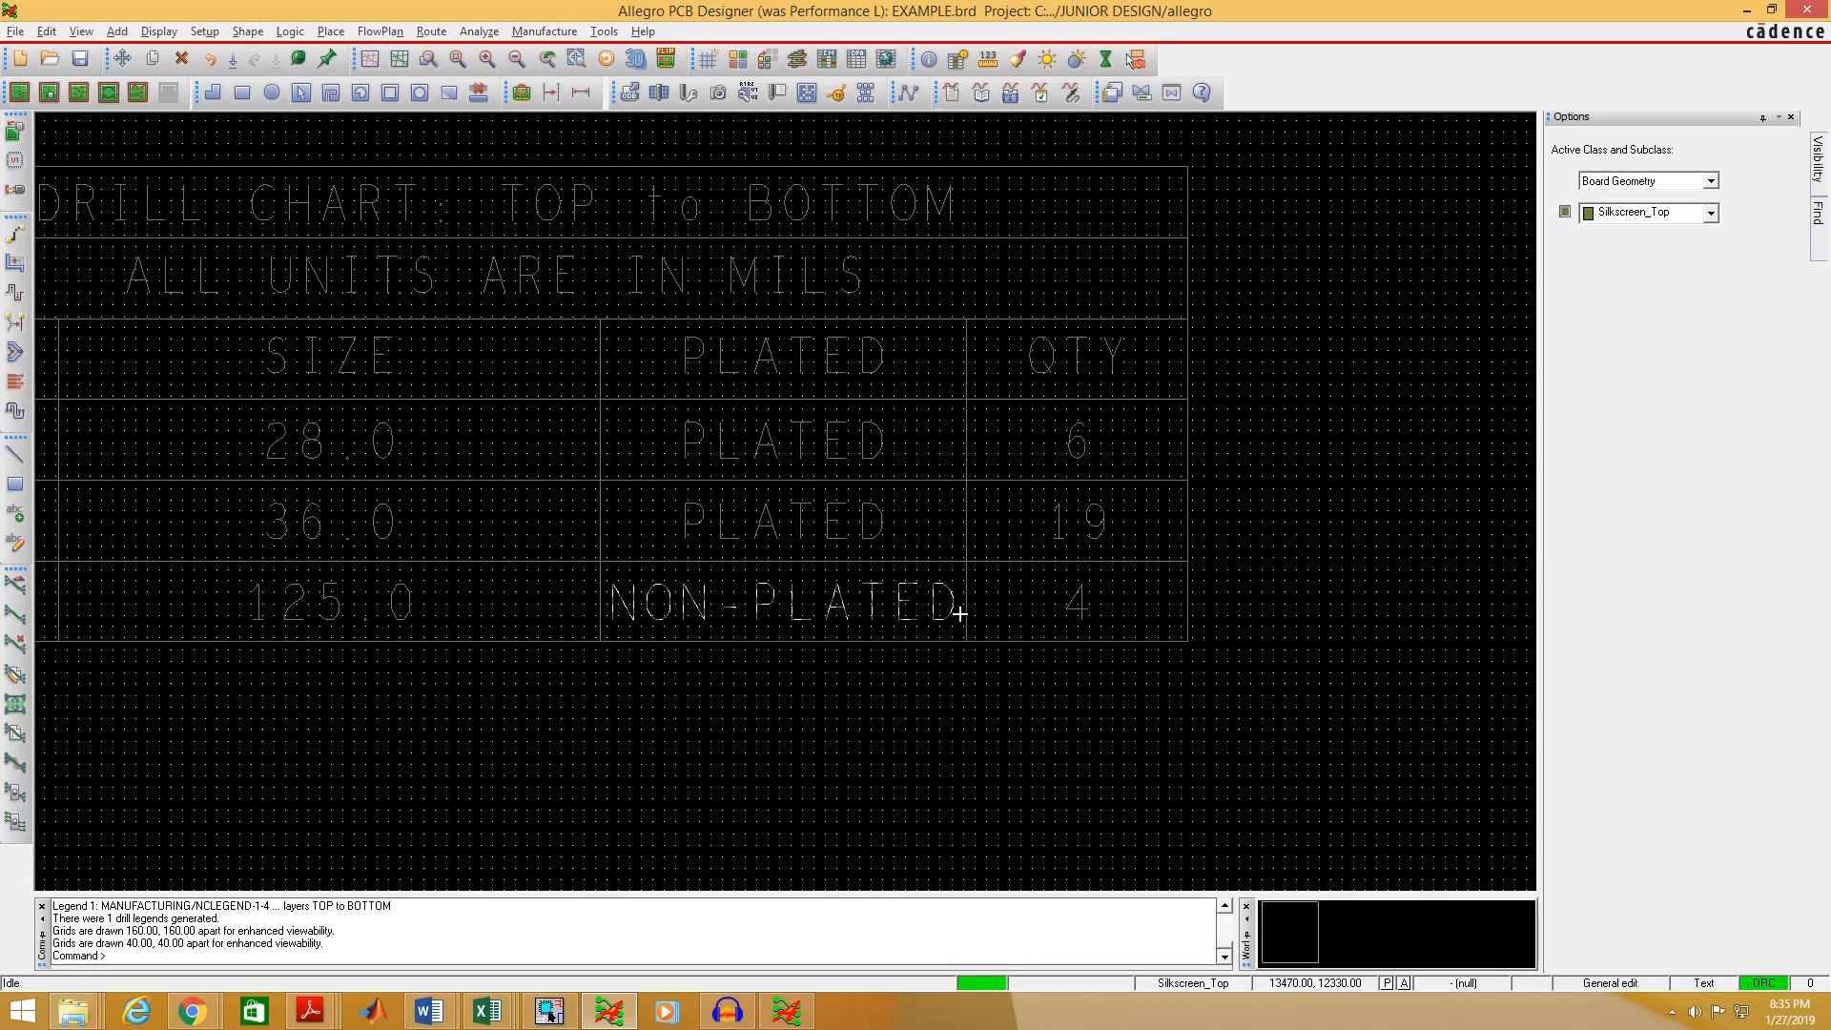
scroll(960, 615, "down", 1)
scroll(1047, 608, "down", 1)
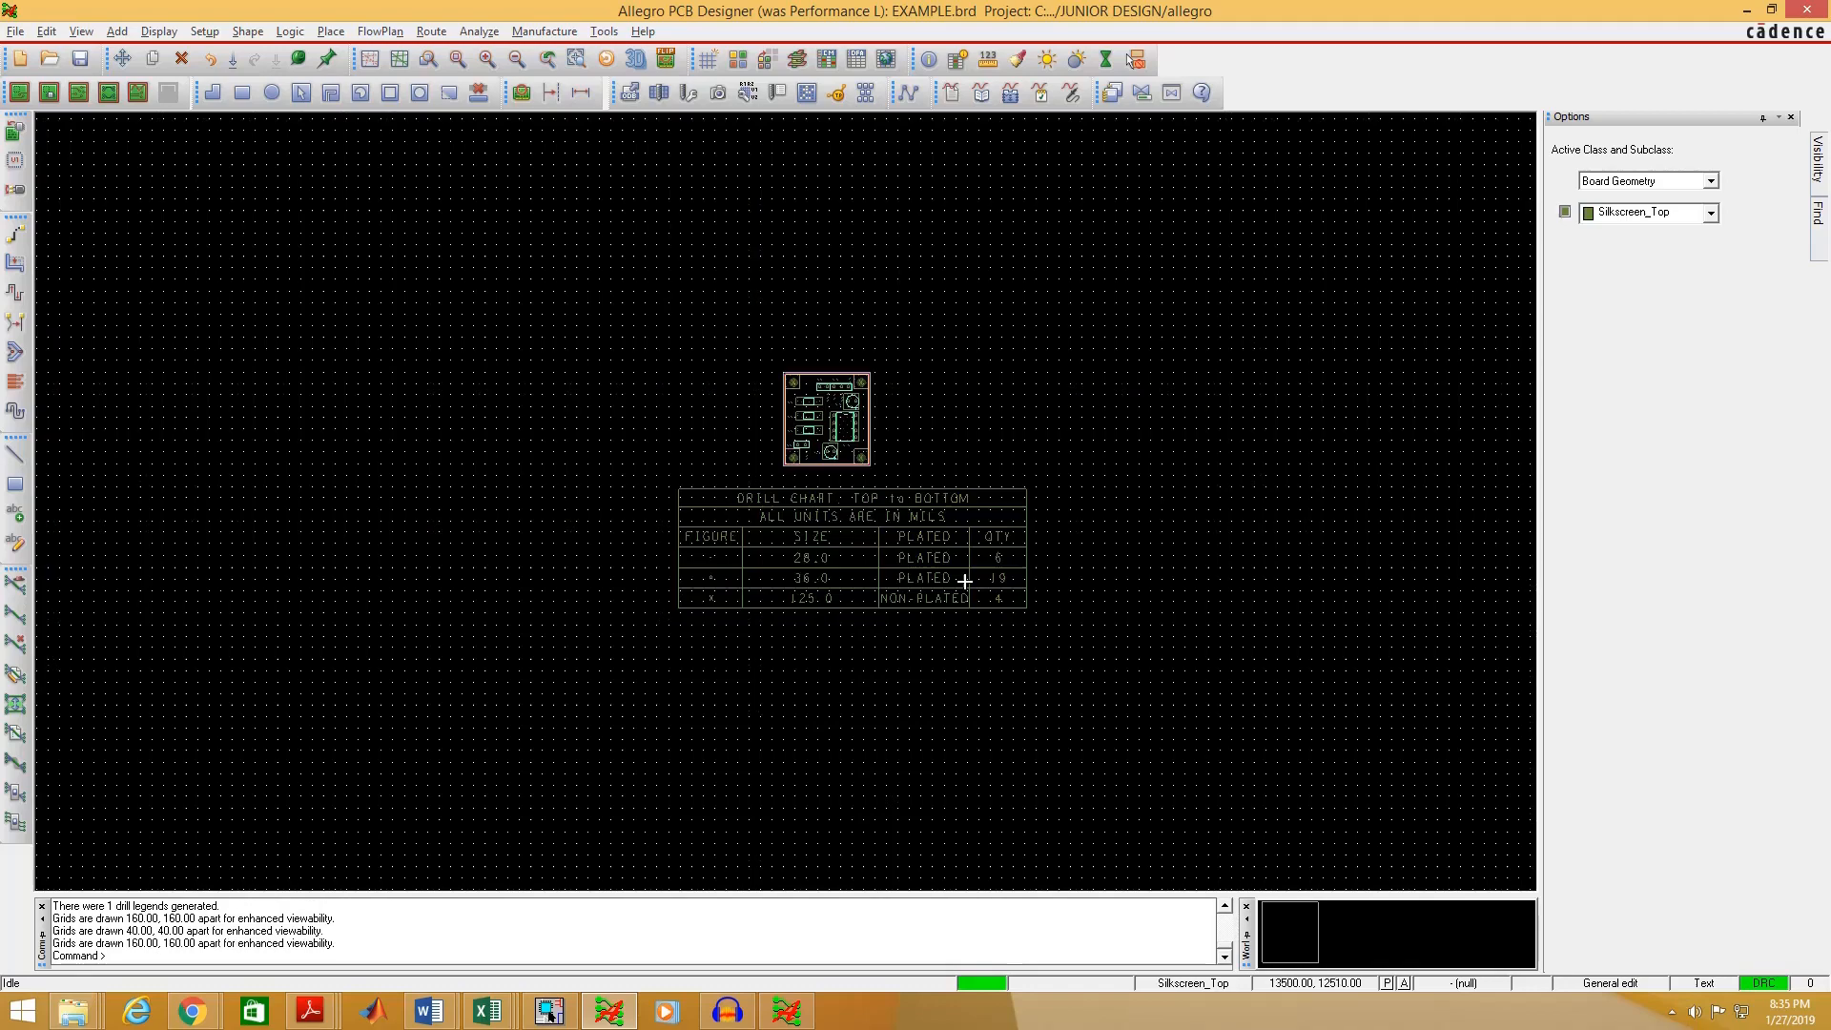
scroll(772, 395, "up", 1)
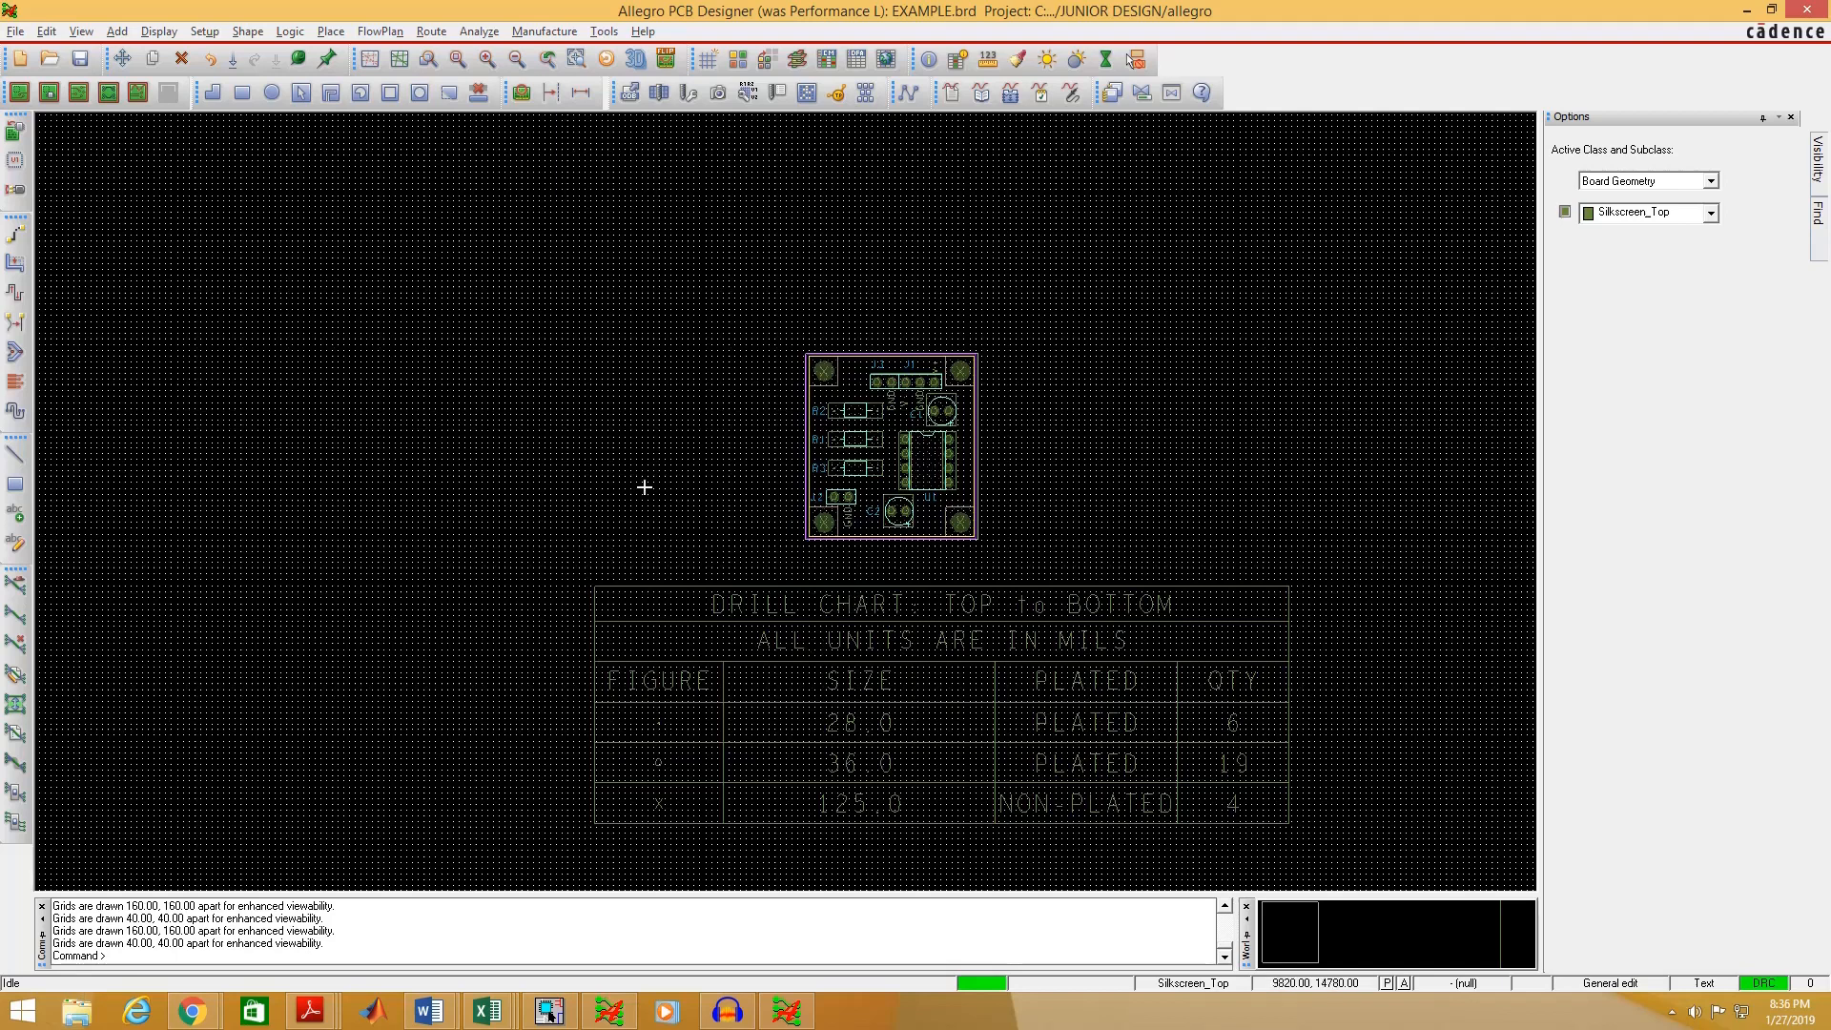
- Switch to File Explorer and open the allegro output folder at Documents > CR > Allegro > Junior Design
left_click(76, 1011)
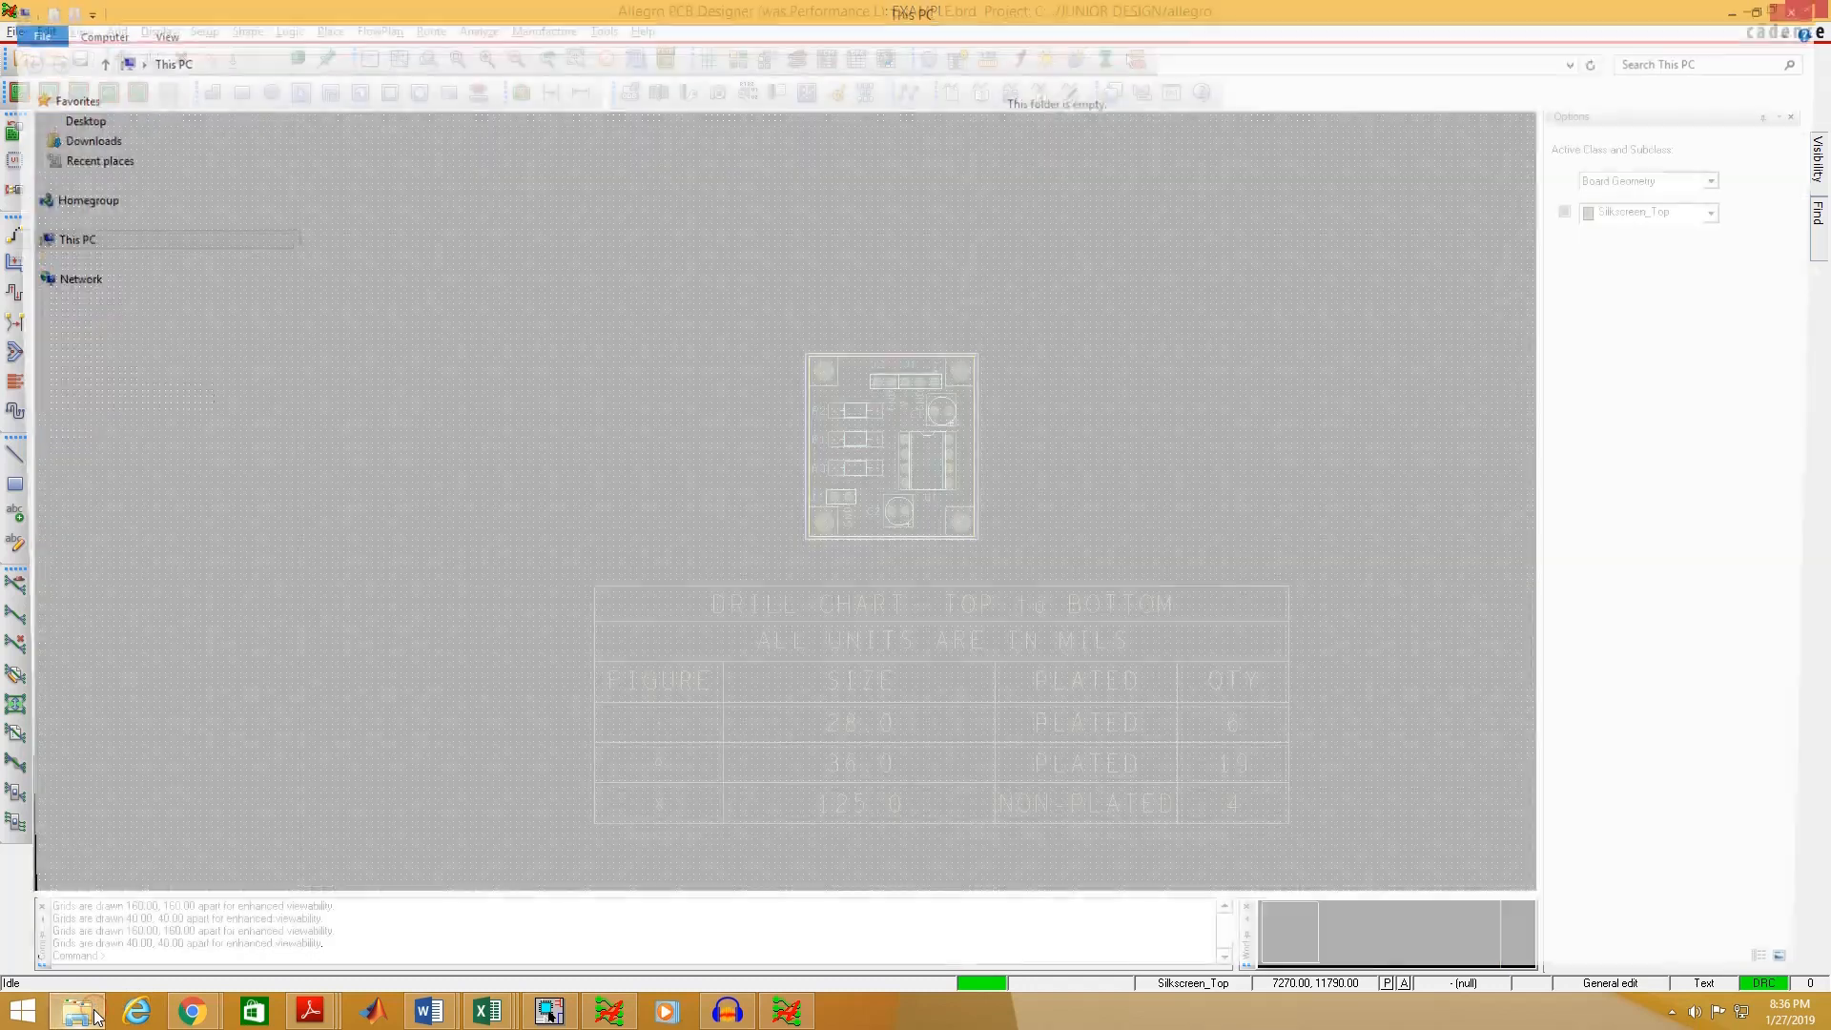
left_click(84, 279)
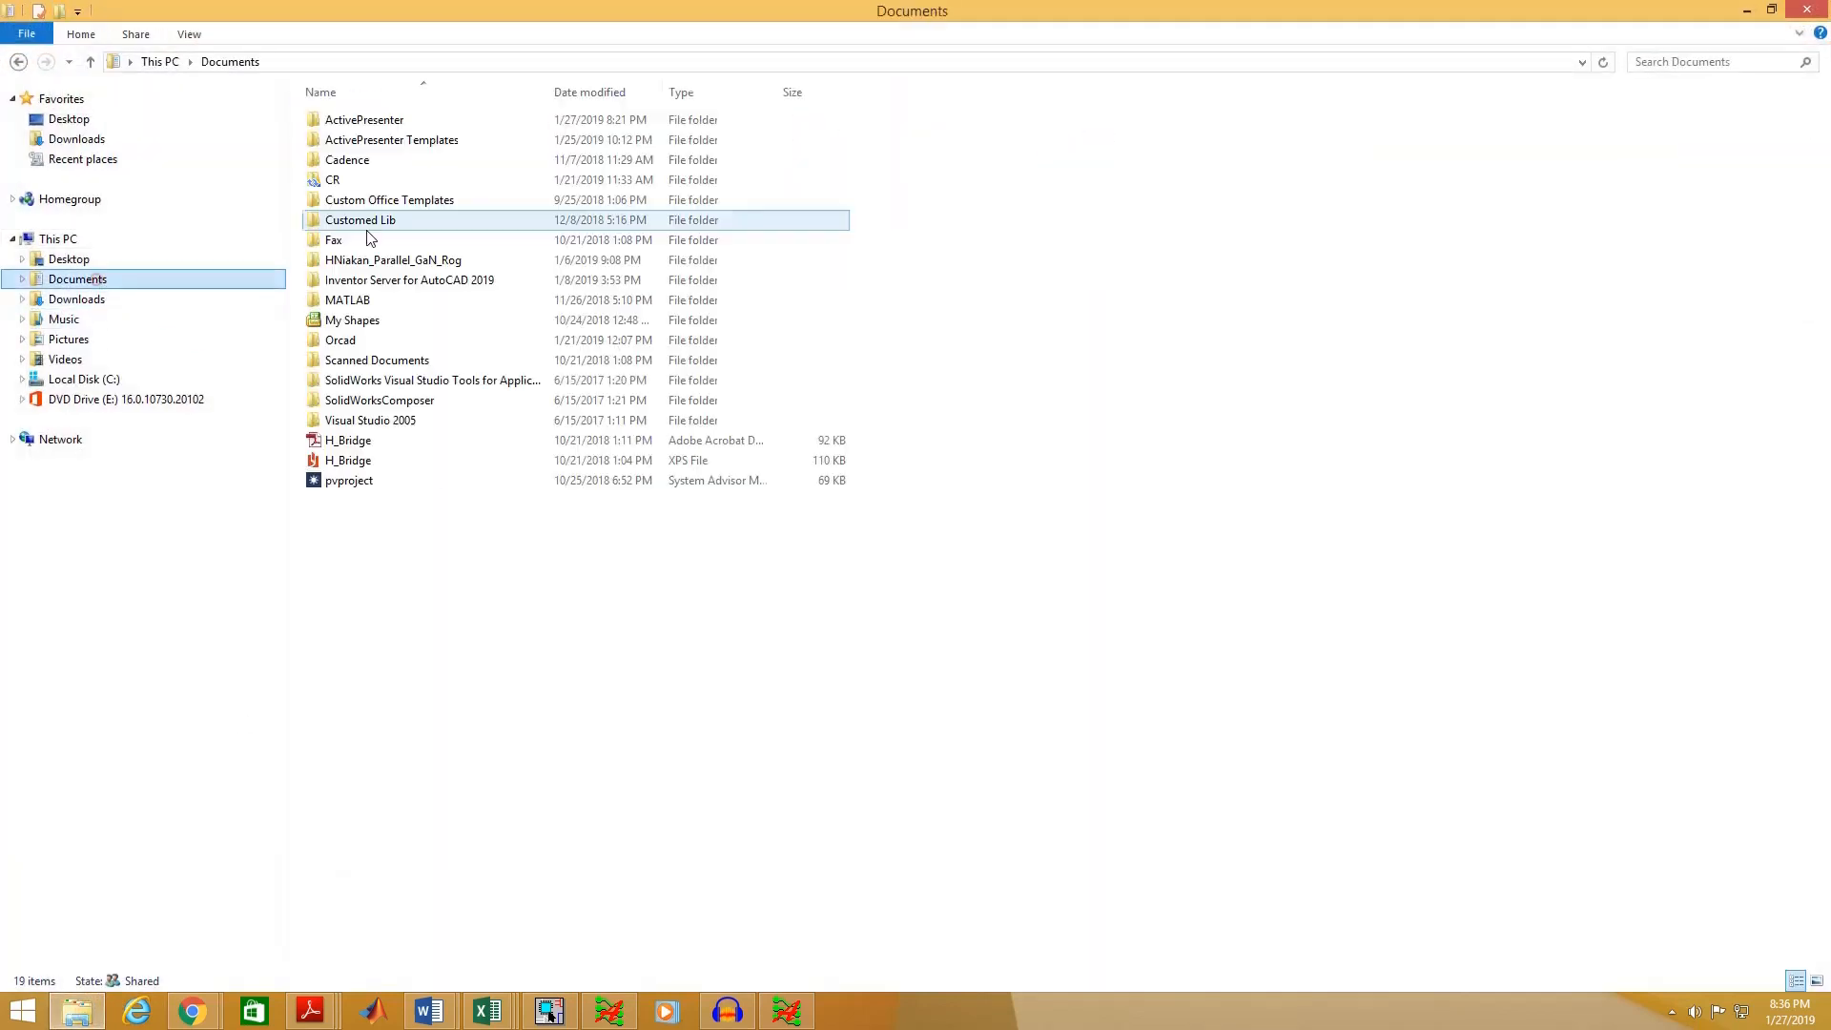
double_click(397, 180)
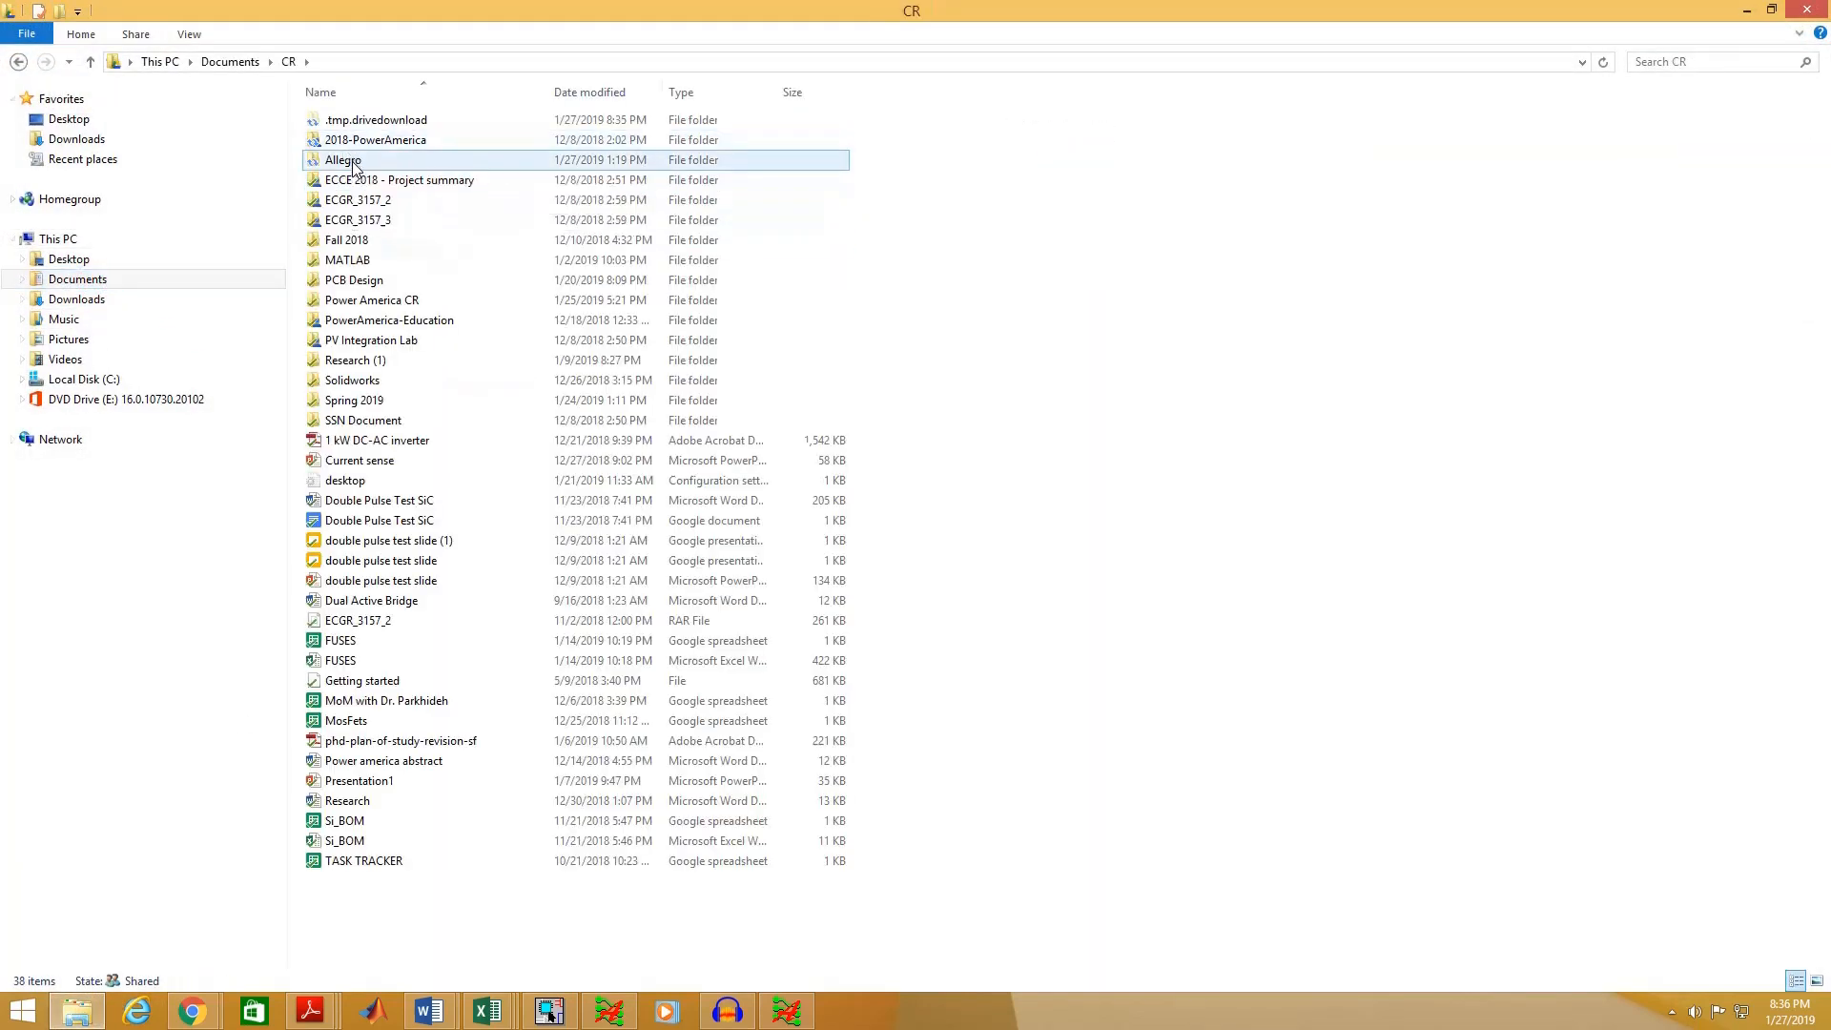
double_click(395, 159)
left_click(589, 92)
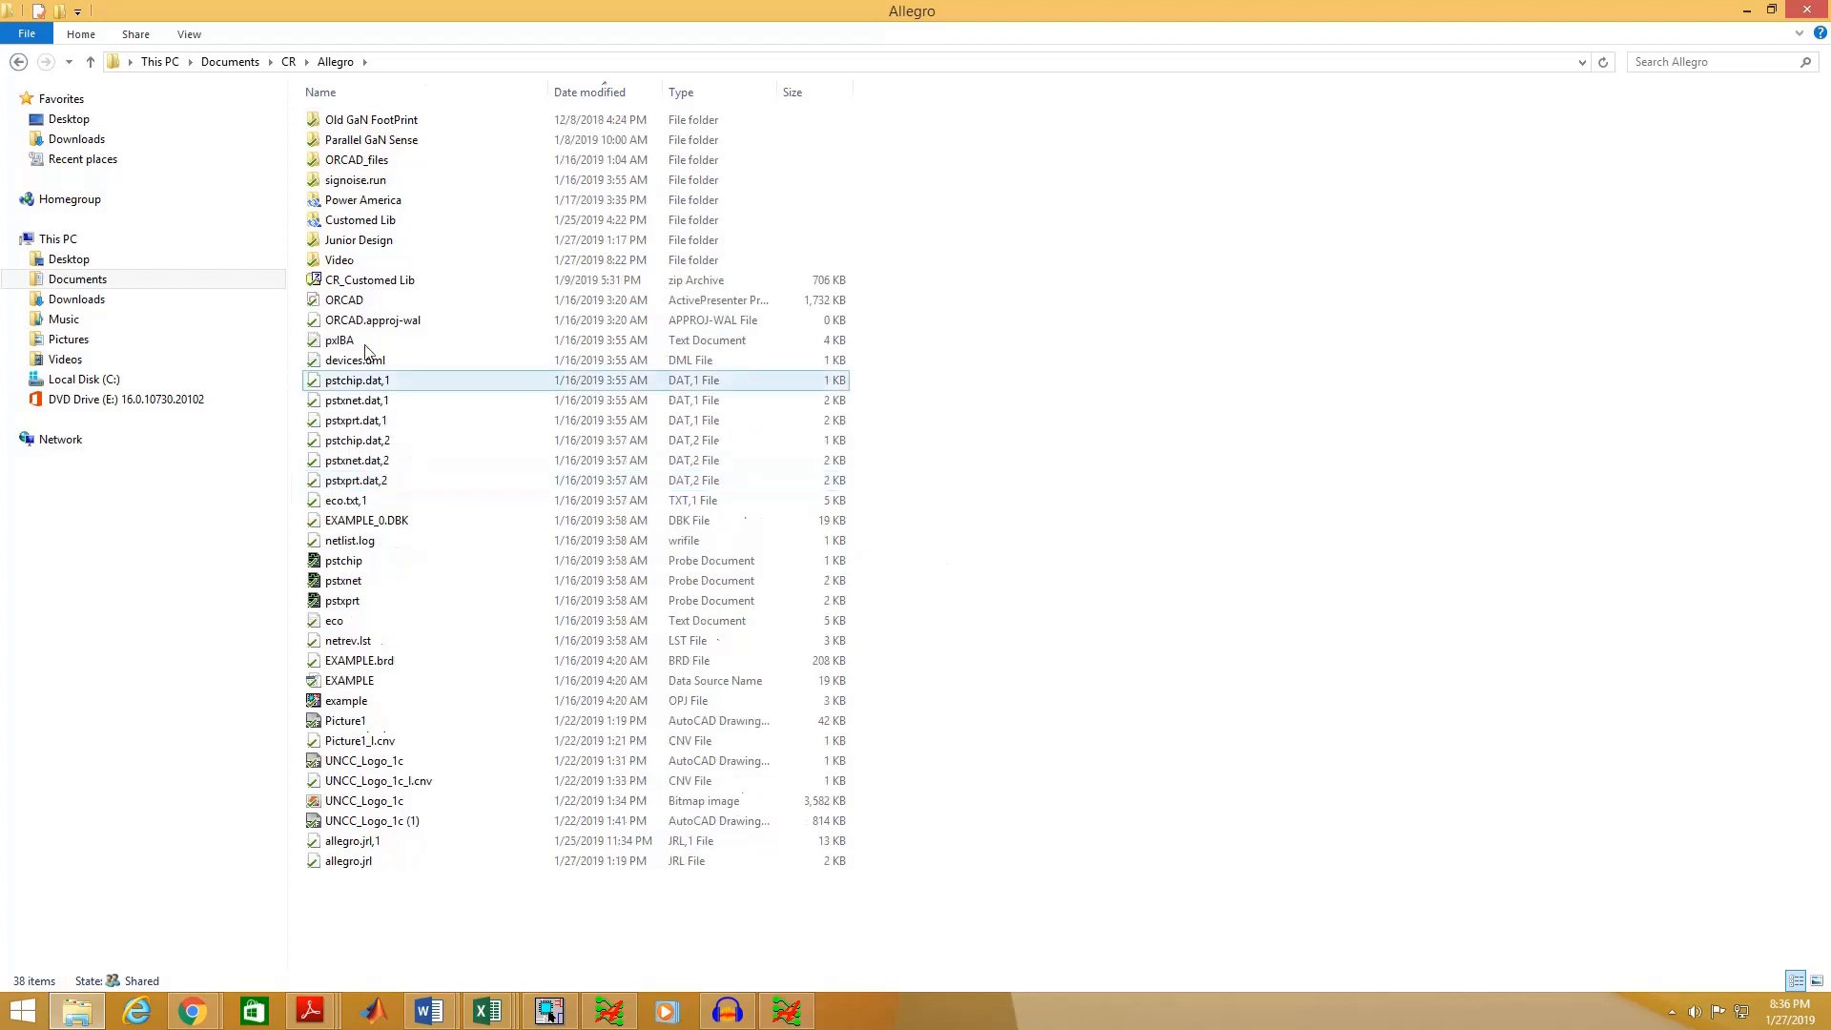
double_click(359, 241)
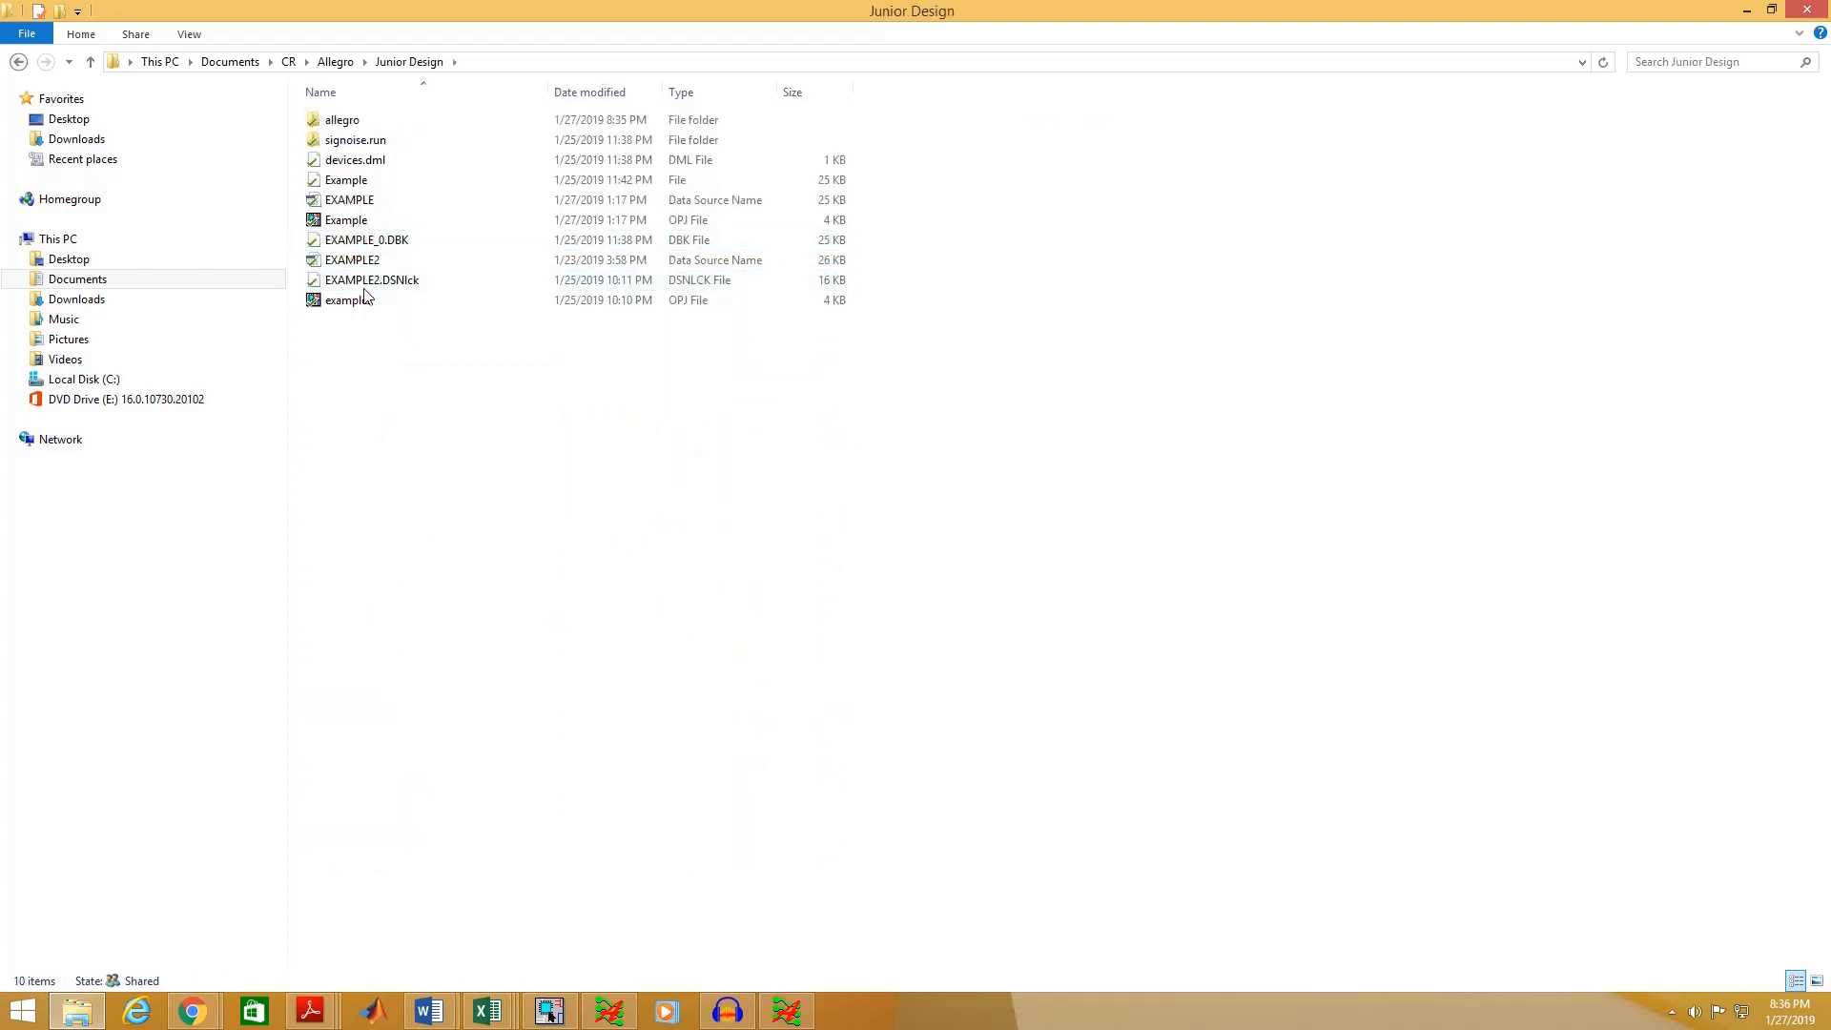
double_click(357, 123)
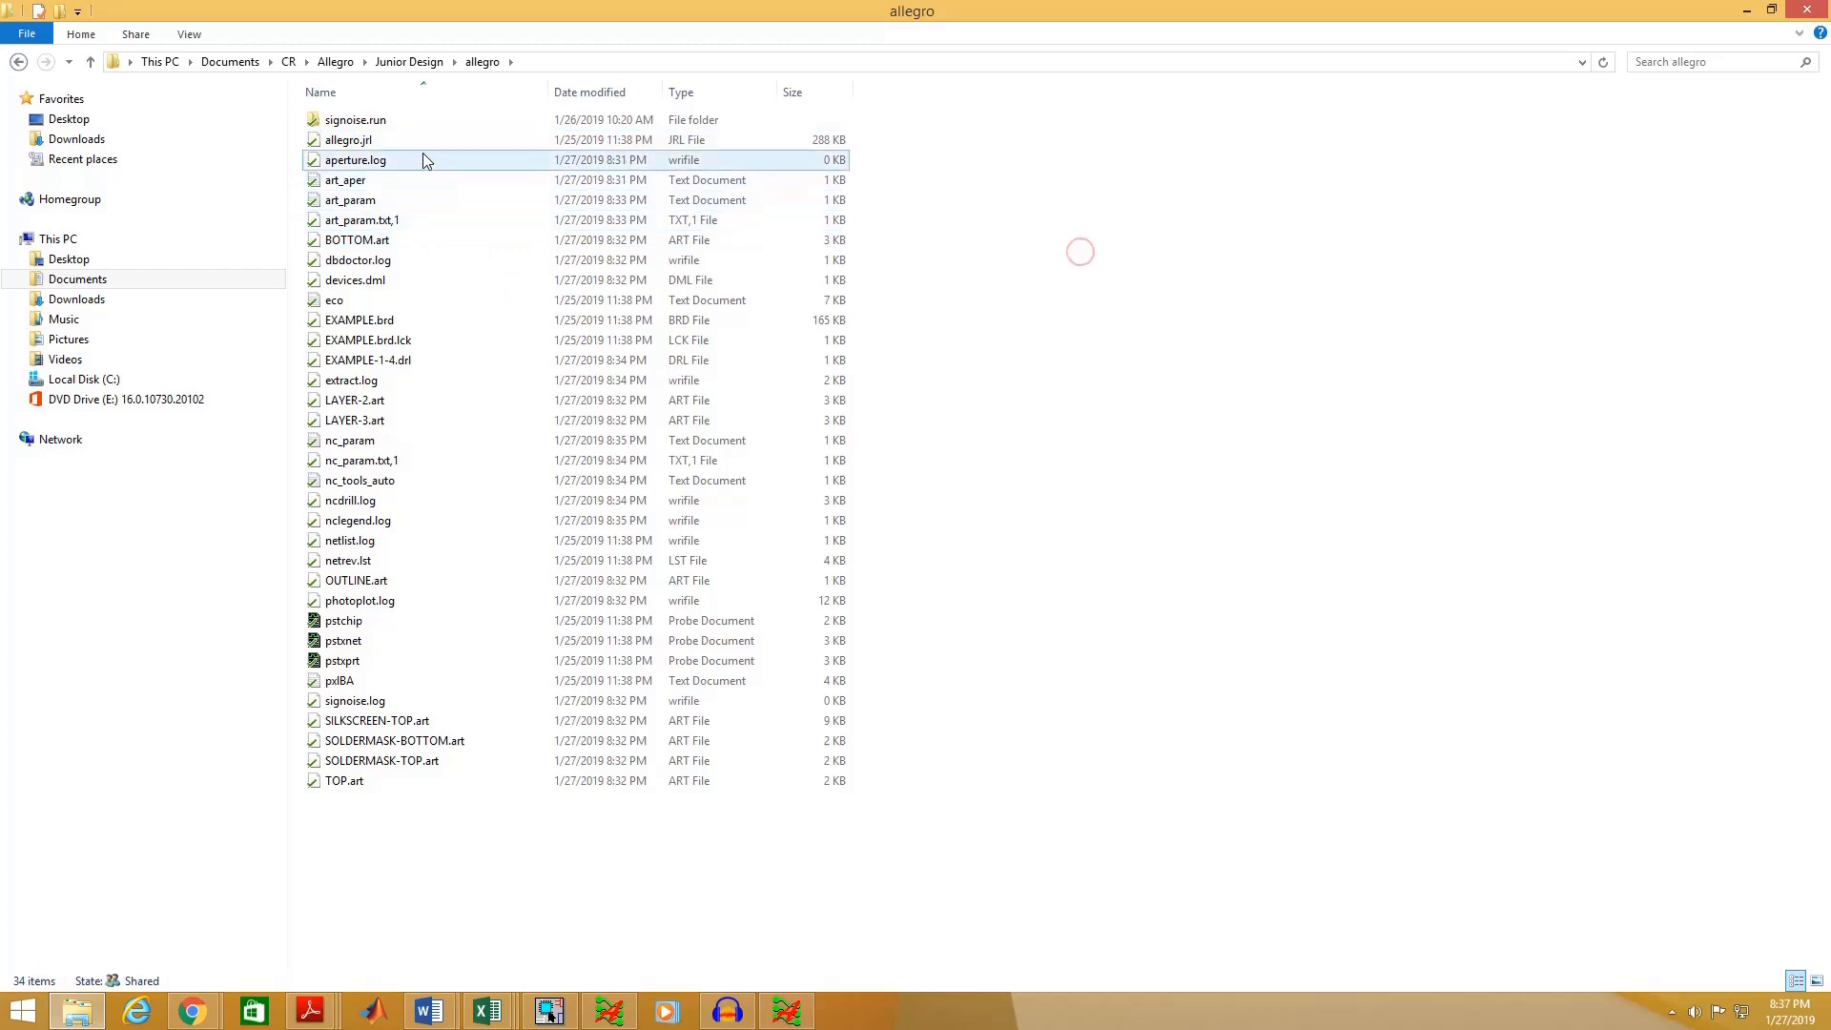
- Compress all the .art files together with EXAMPLE-1-4.drl into a ZIP archive named EXAMPLE
left_click(410, 246)
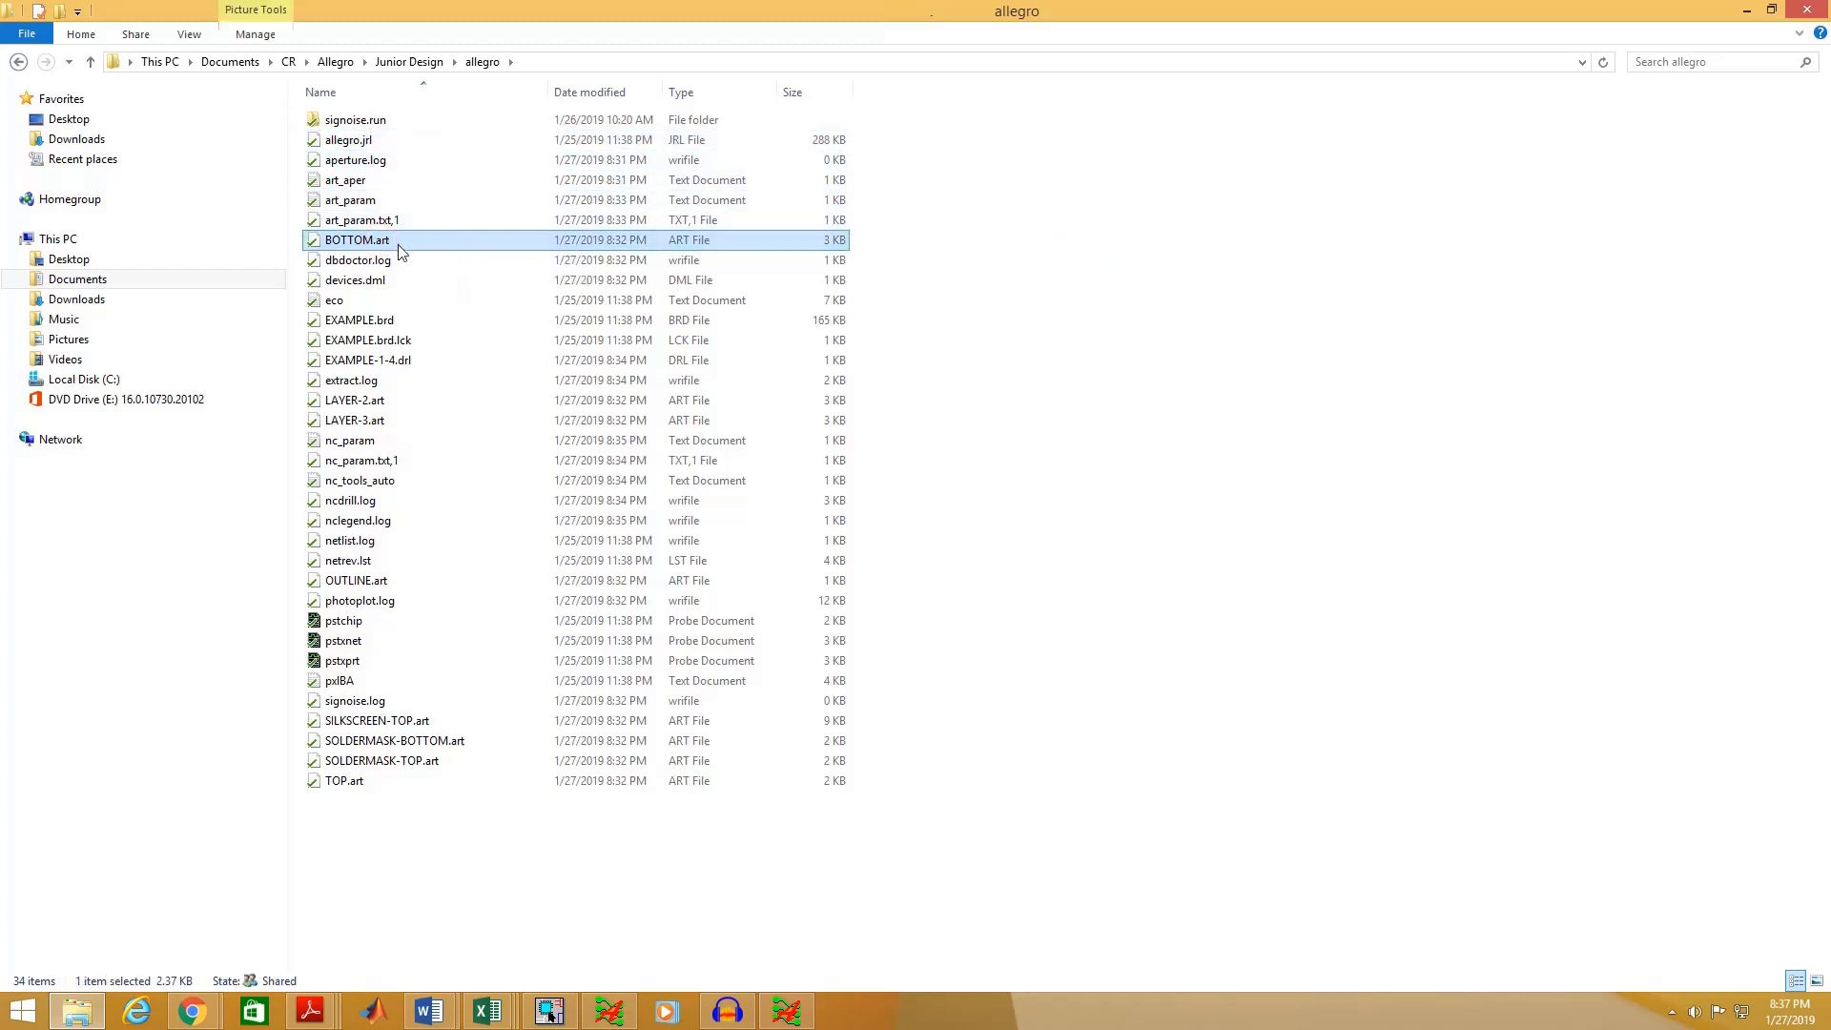
left_click(385, 363, "ctrl")
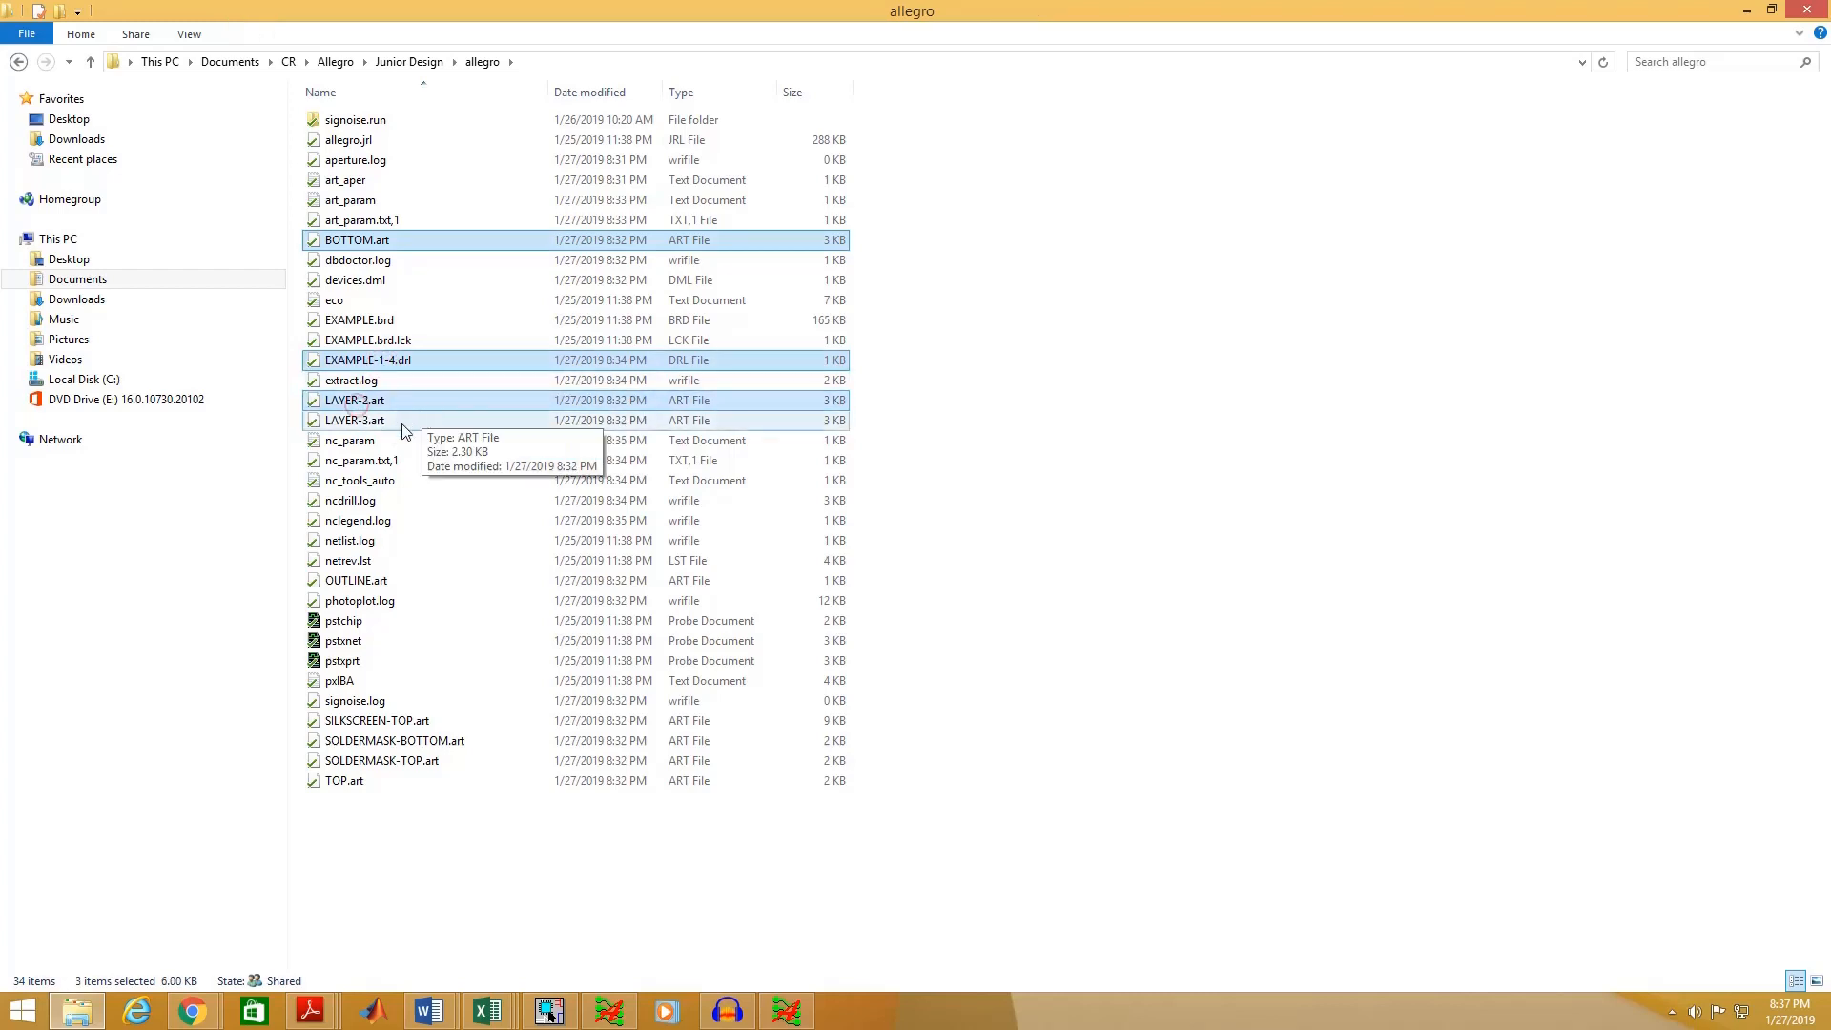
left_click(358, 404, "ctrl")
left_click(343, 425, "ctrl")
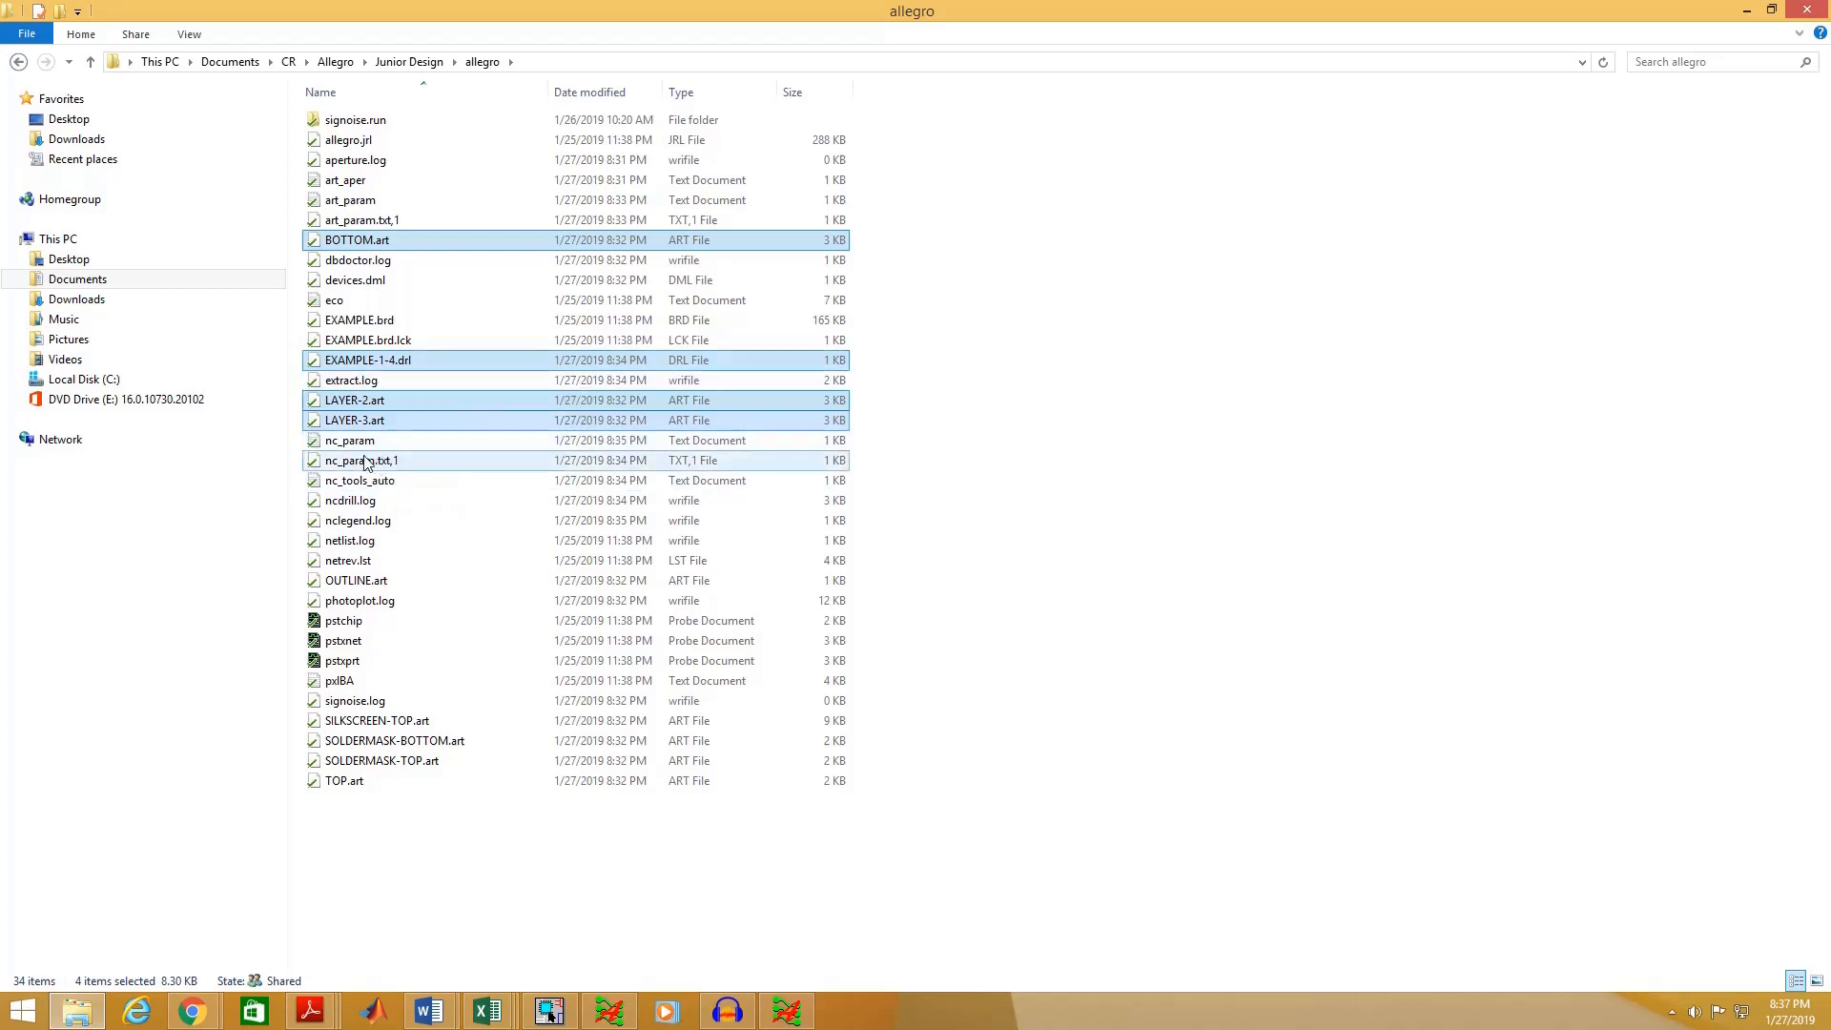
left_click(378, 583, "ctrl")
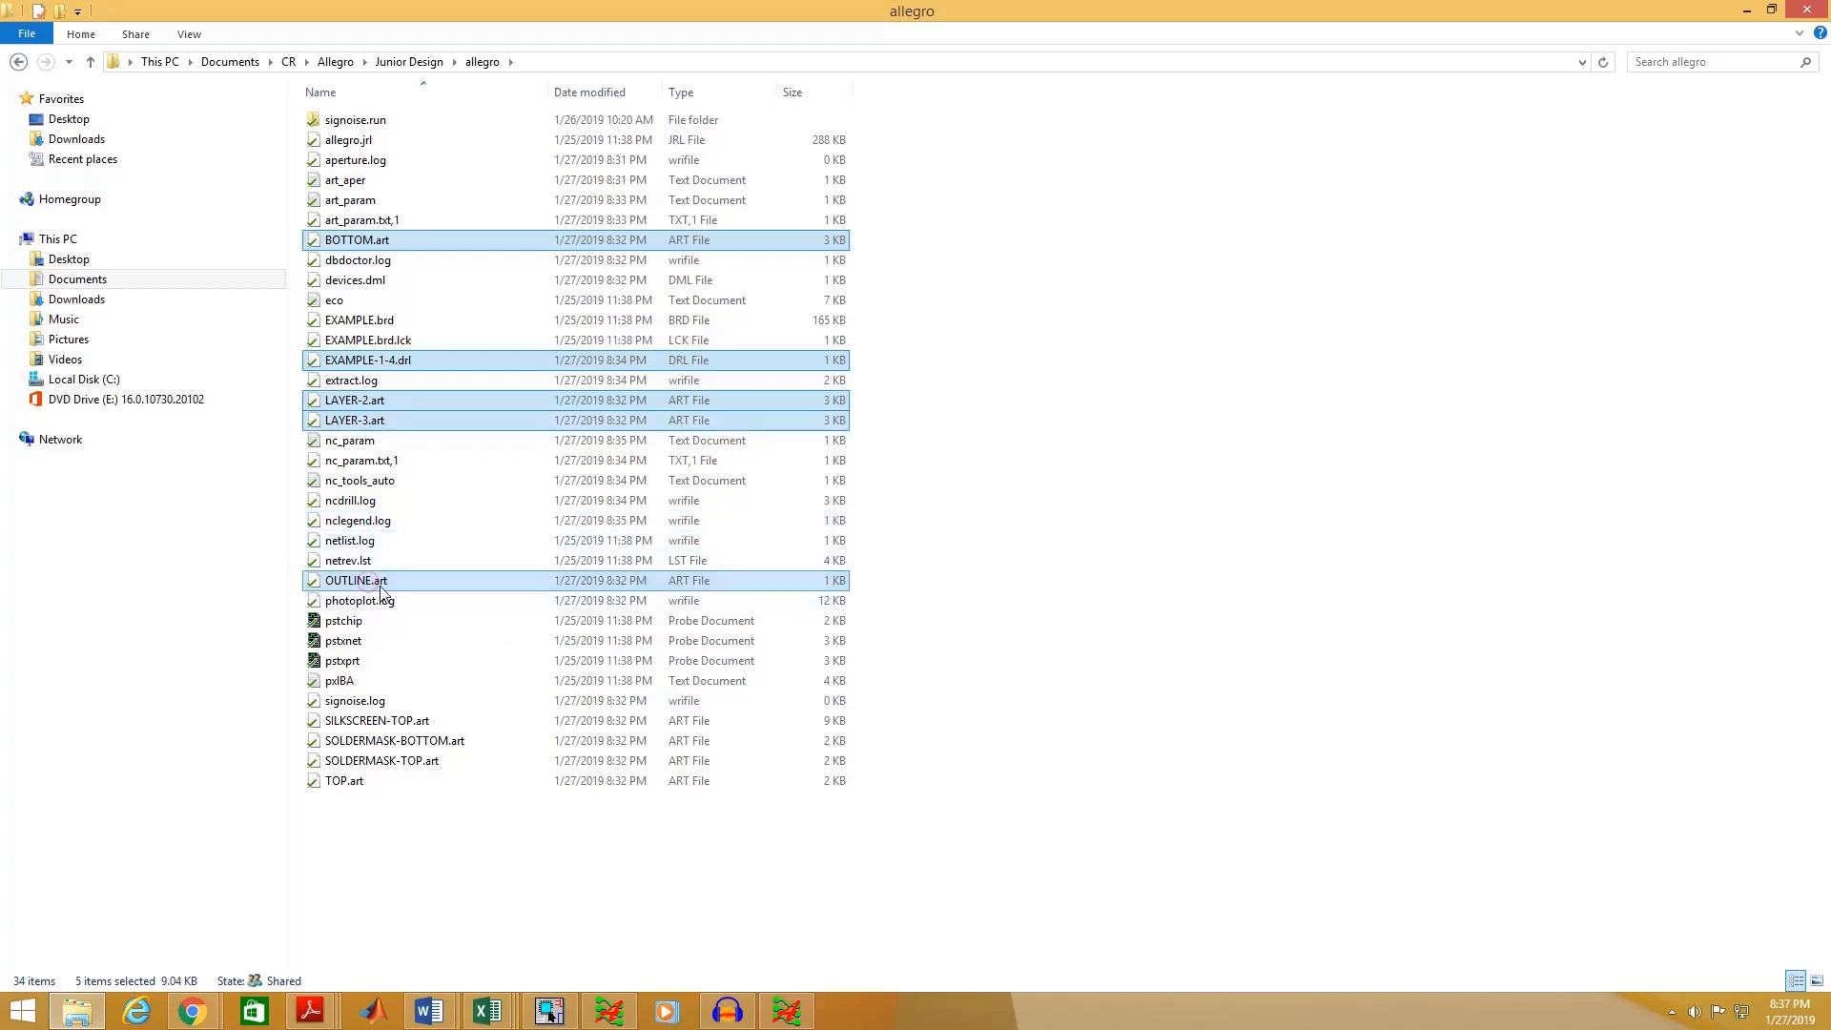
left_click(418, 725, "ctrl")
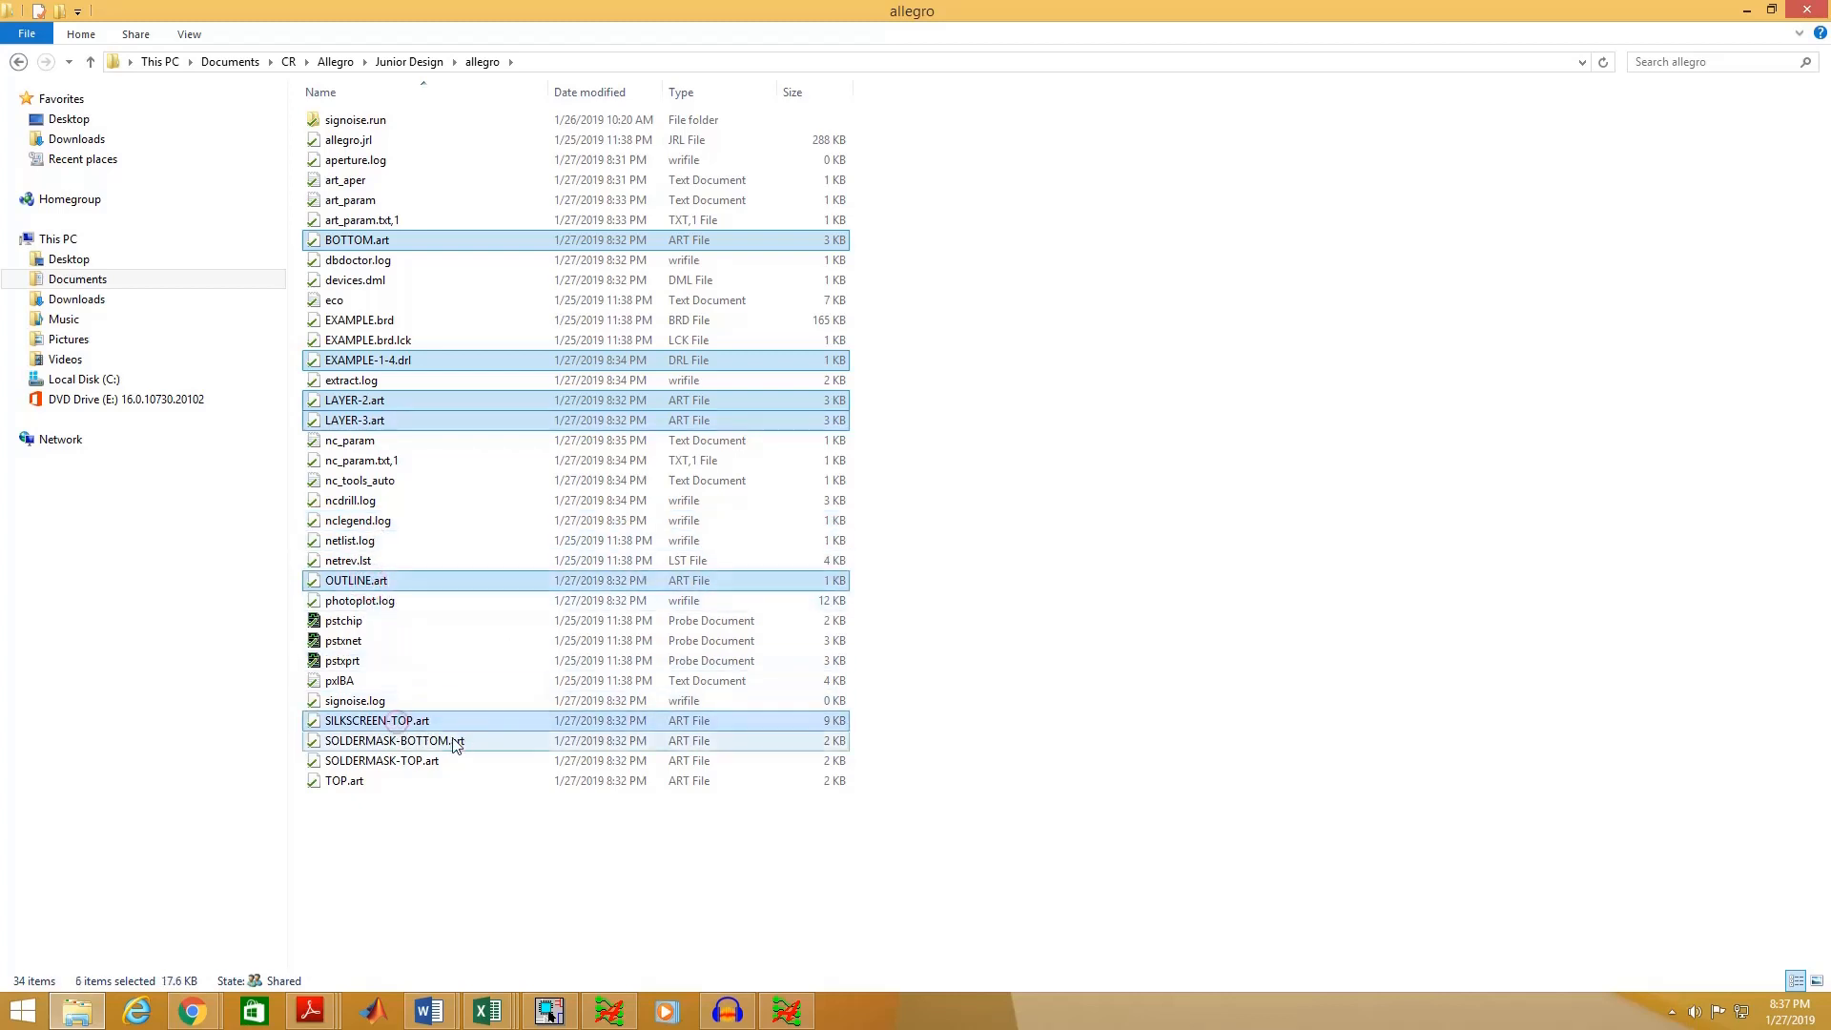
left_click(448, 742, "ctrl")
left_click(410, 760, "ctrl")
left_click(386, 782, "ctrl")
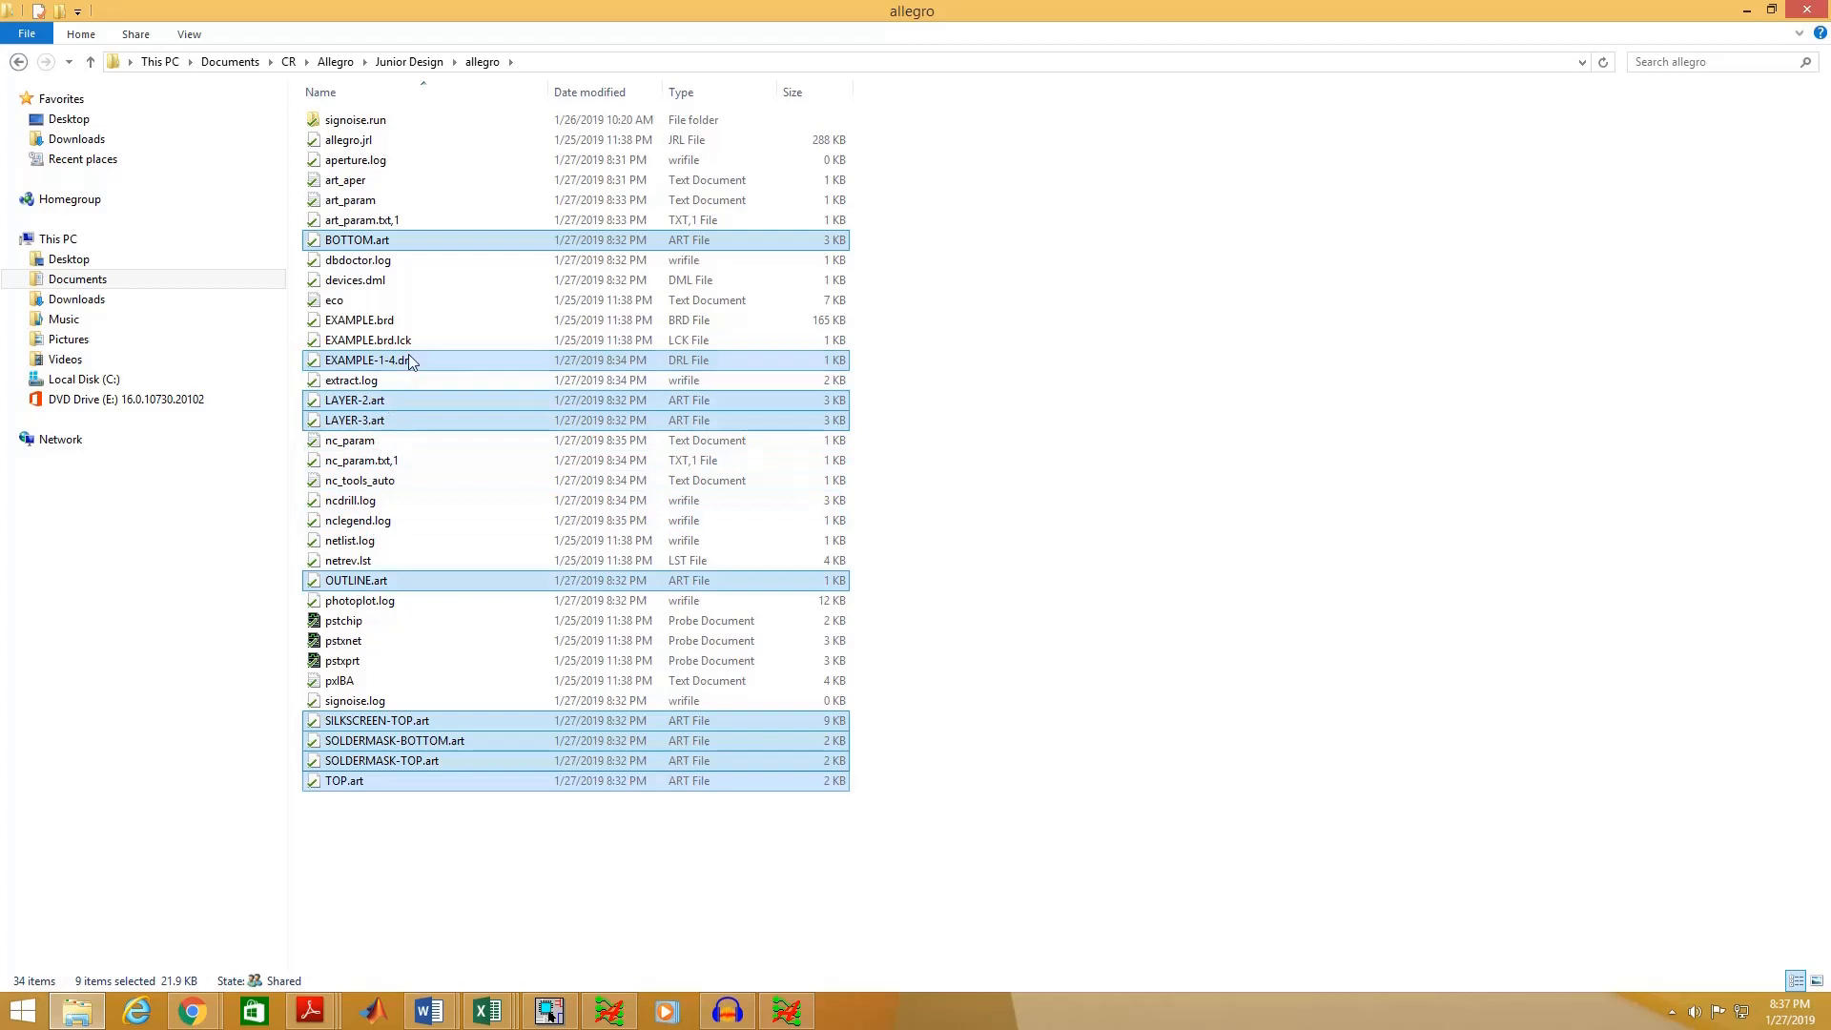
right_click(432, 249)
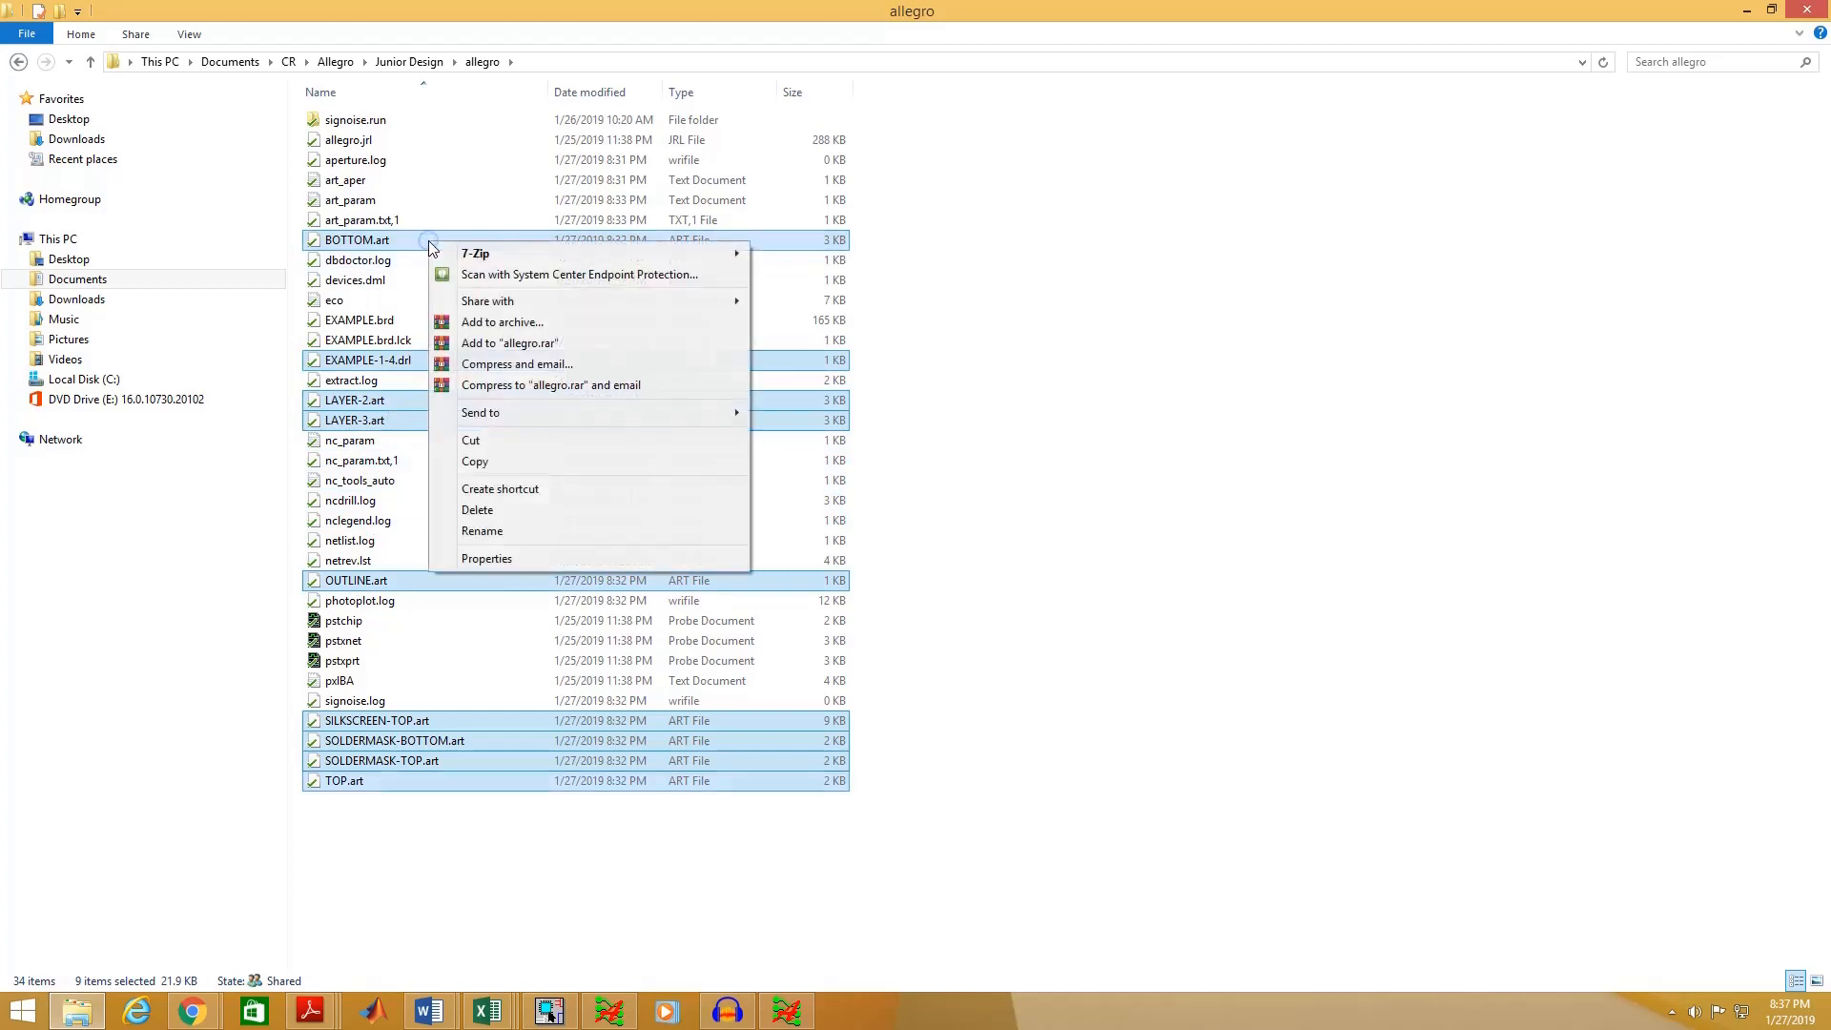
left_click(502, 322)
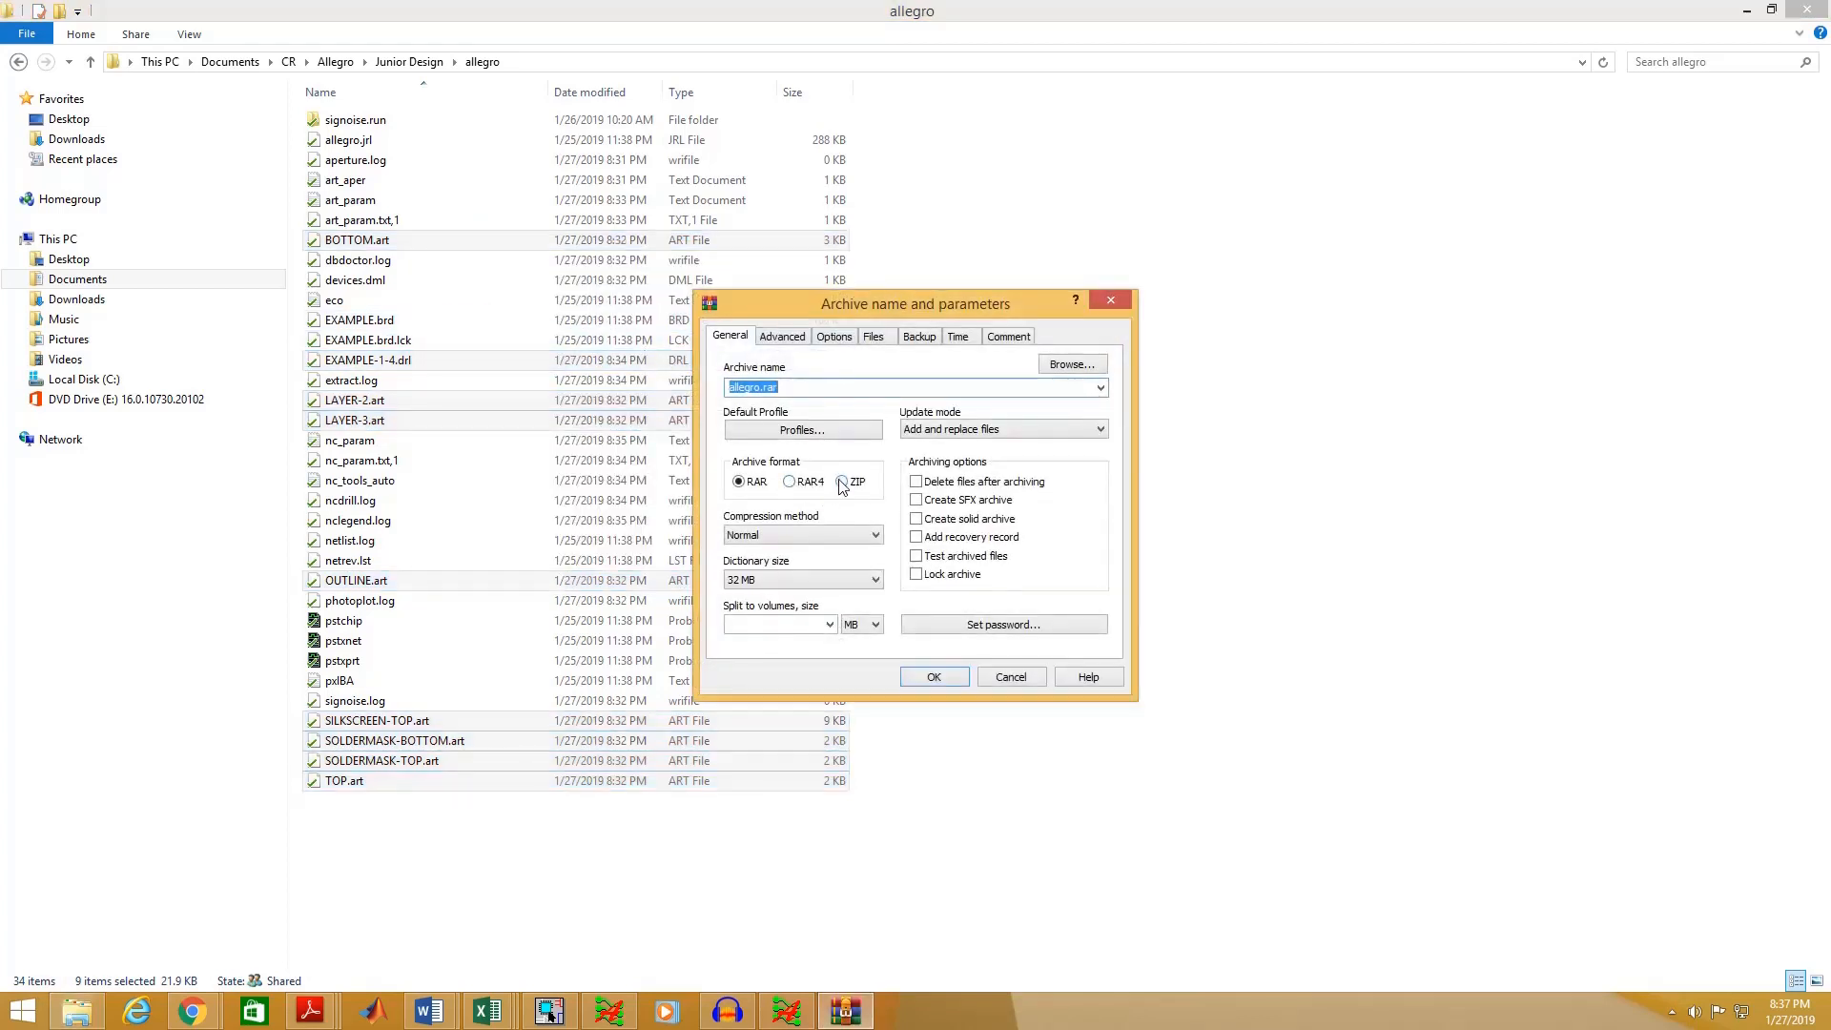
left_click(842, 481)
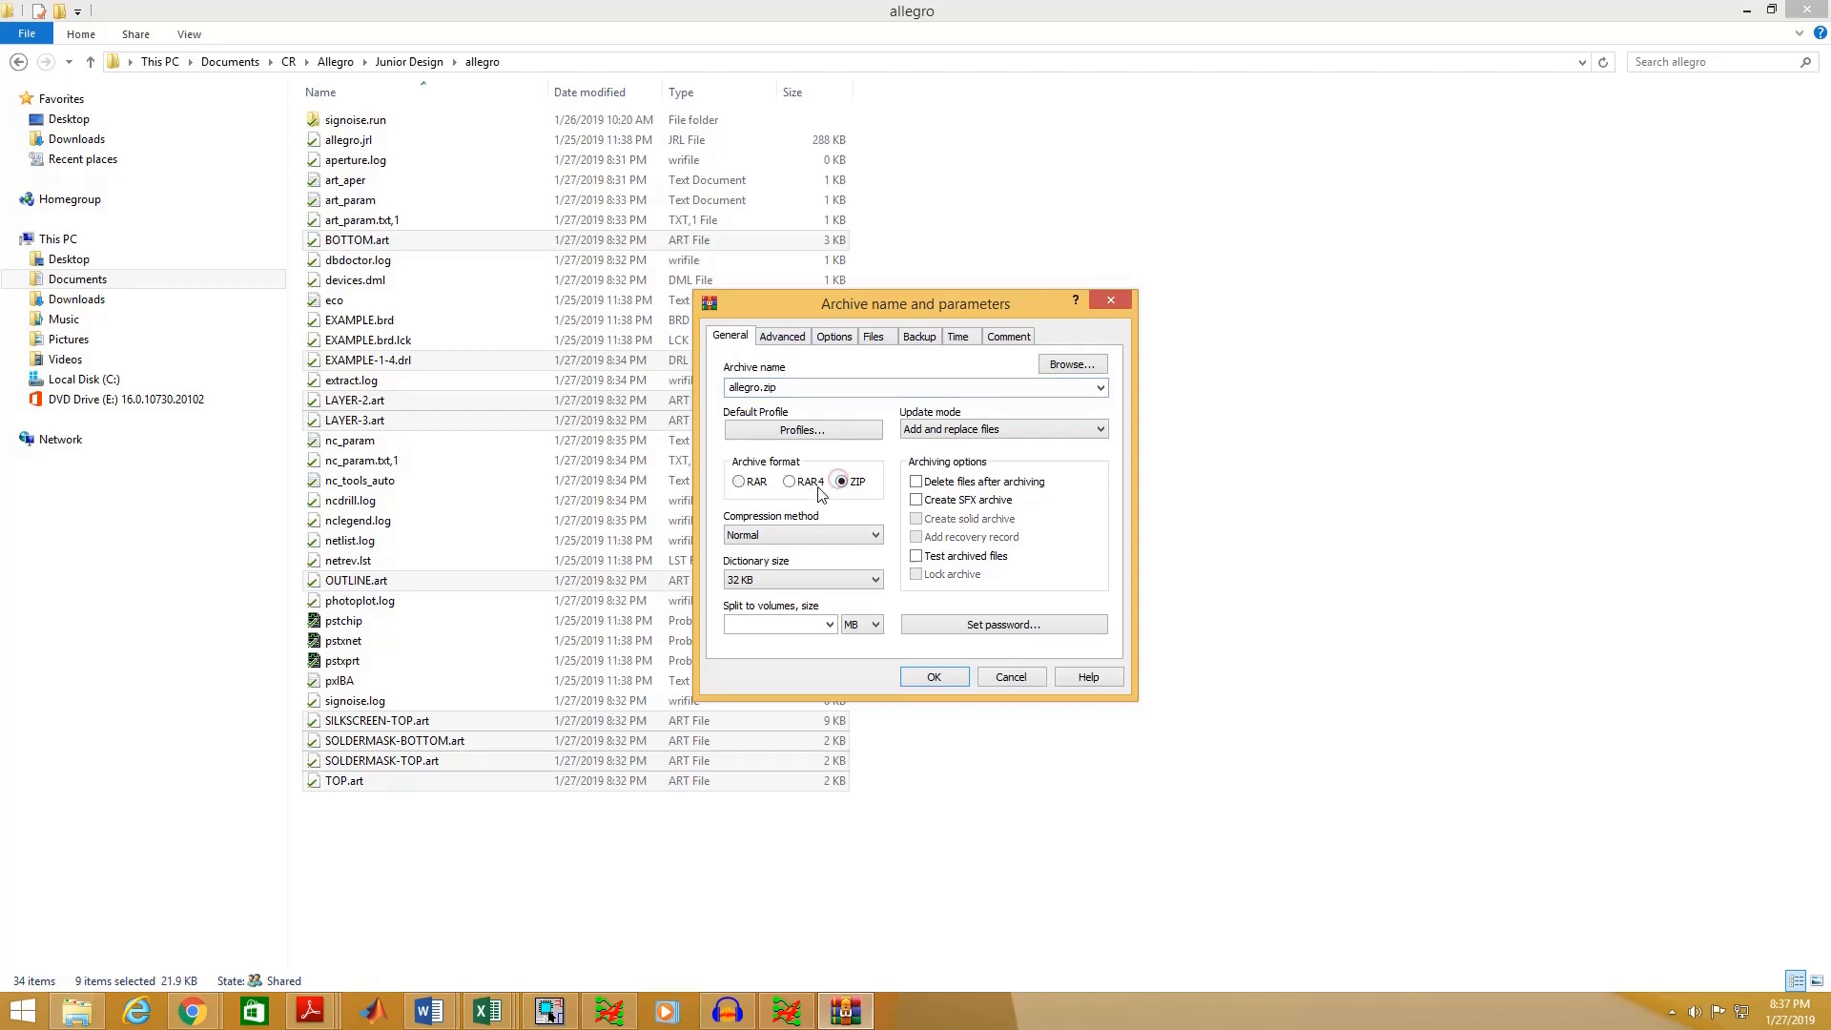
left_click(818, 386)
left_click_drag(761, 389, 726, 395)
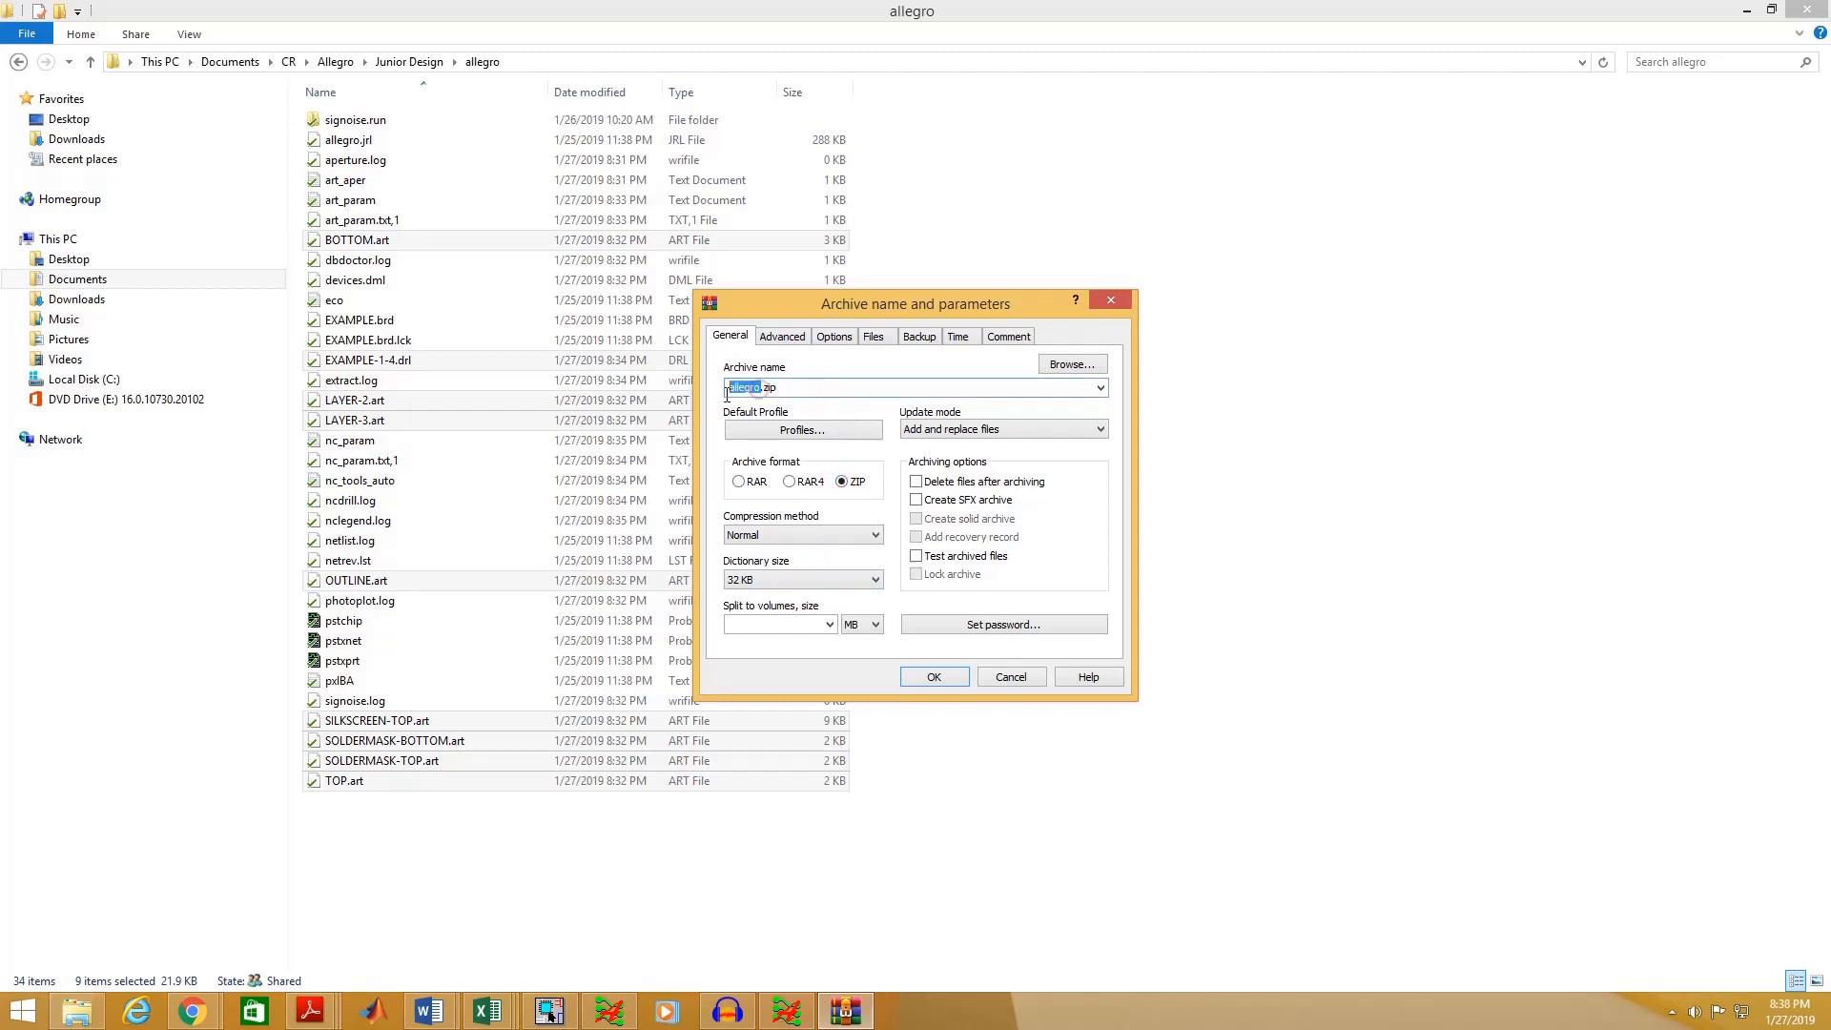
type("e")
left_click(939, 679)
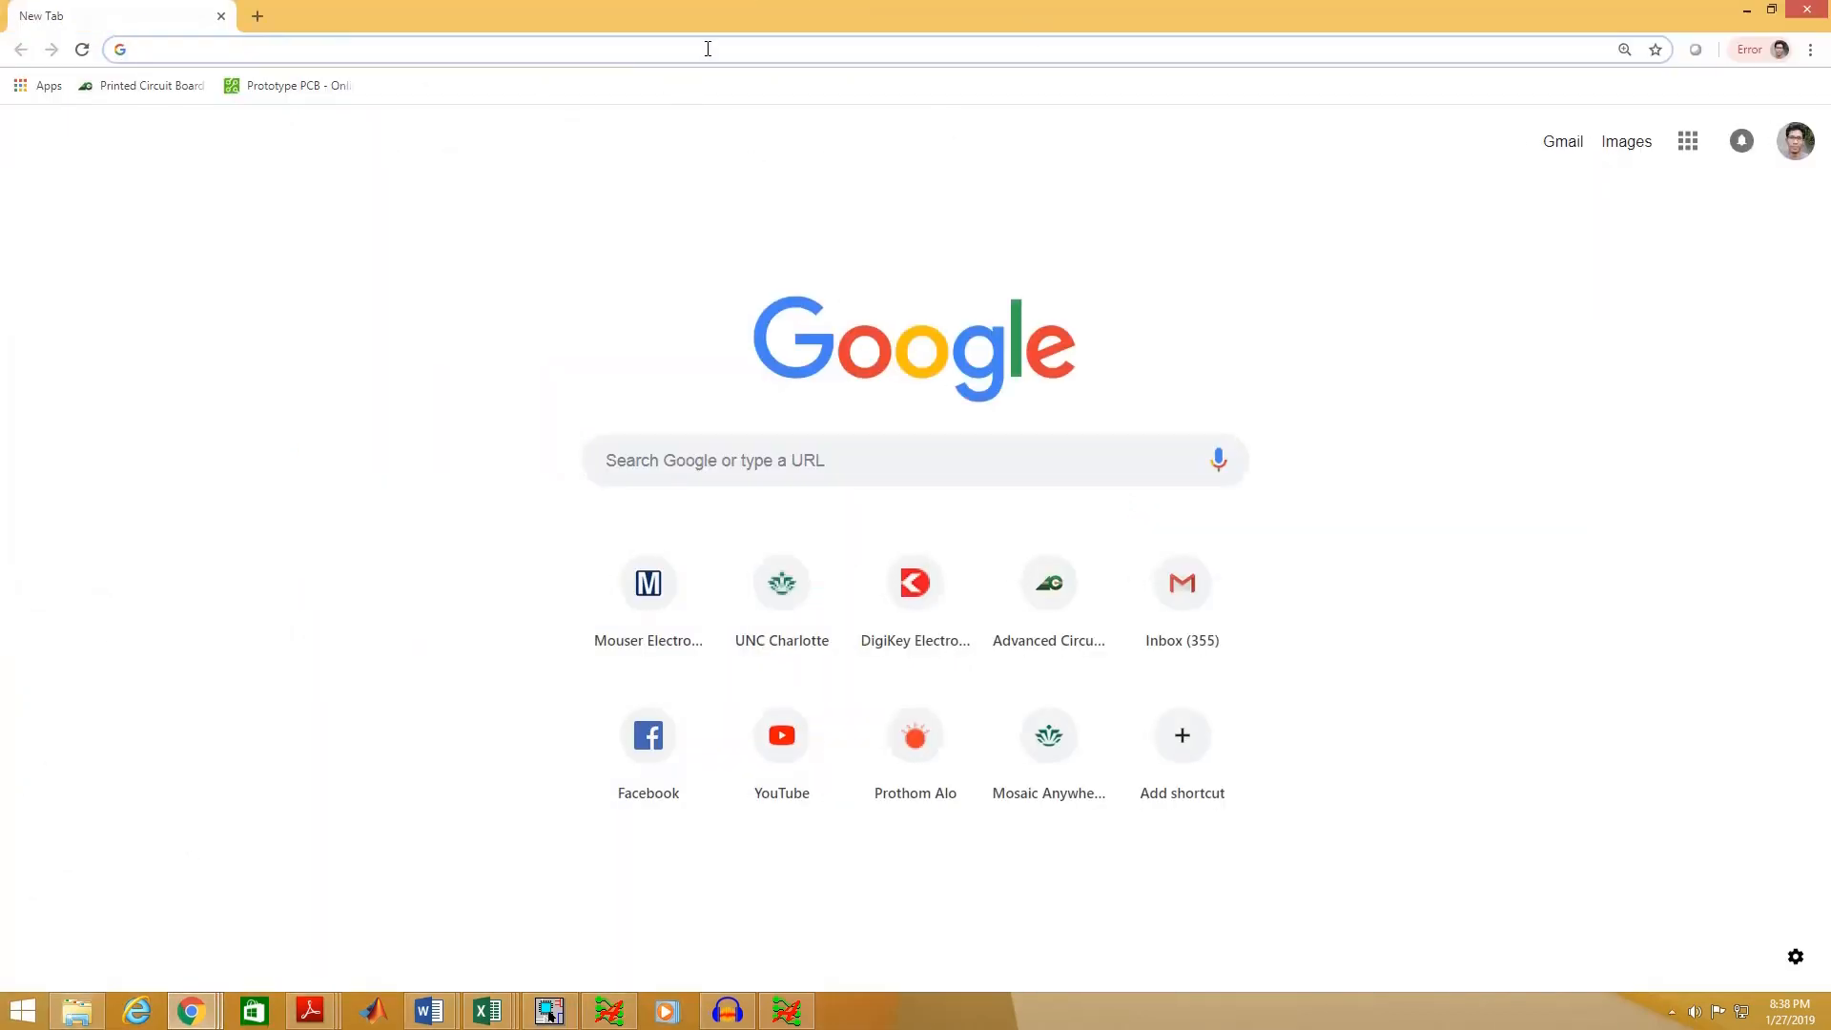
- Switch to Chrome, go to 4pcb.com and open the upload page of its free PCB file check
left_click(711, 49)
type("4PCB")
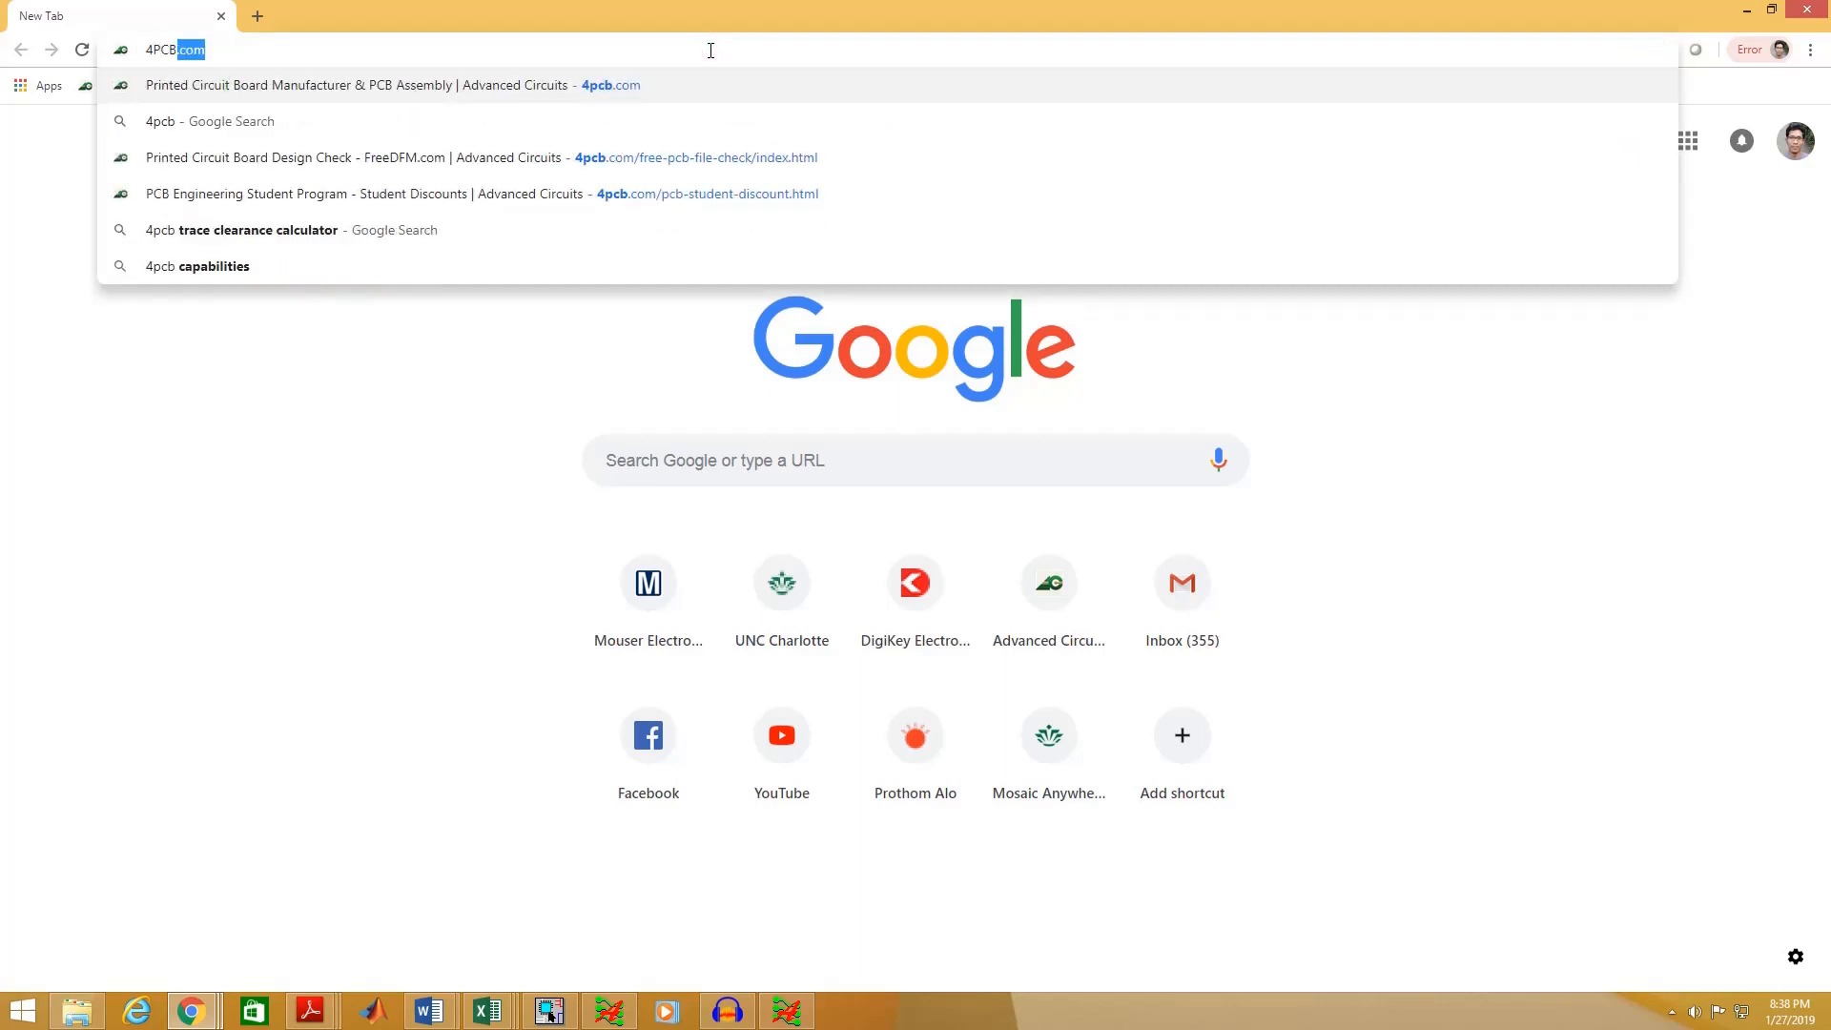
key("Return")
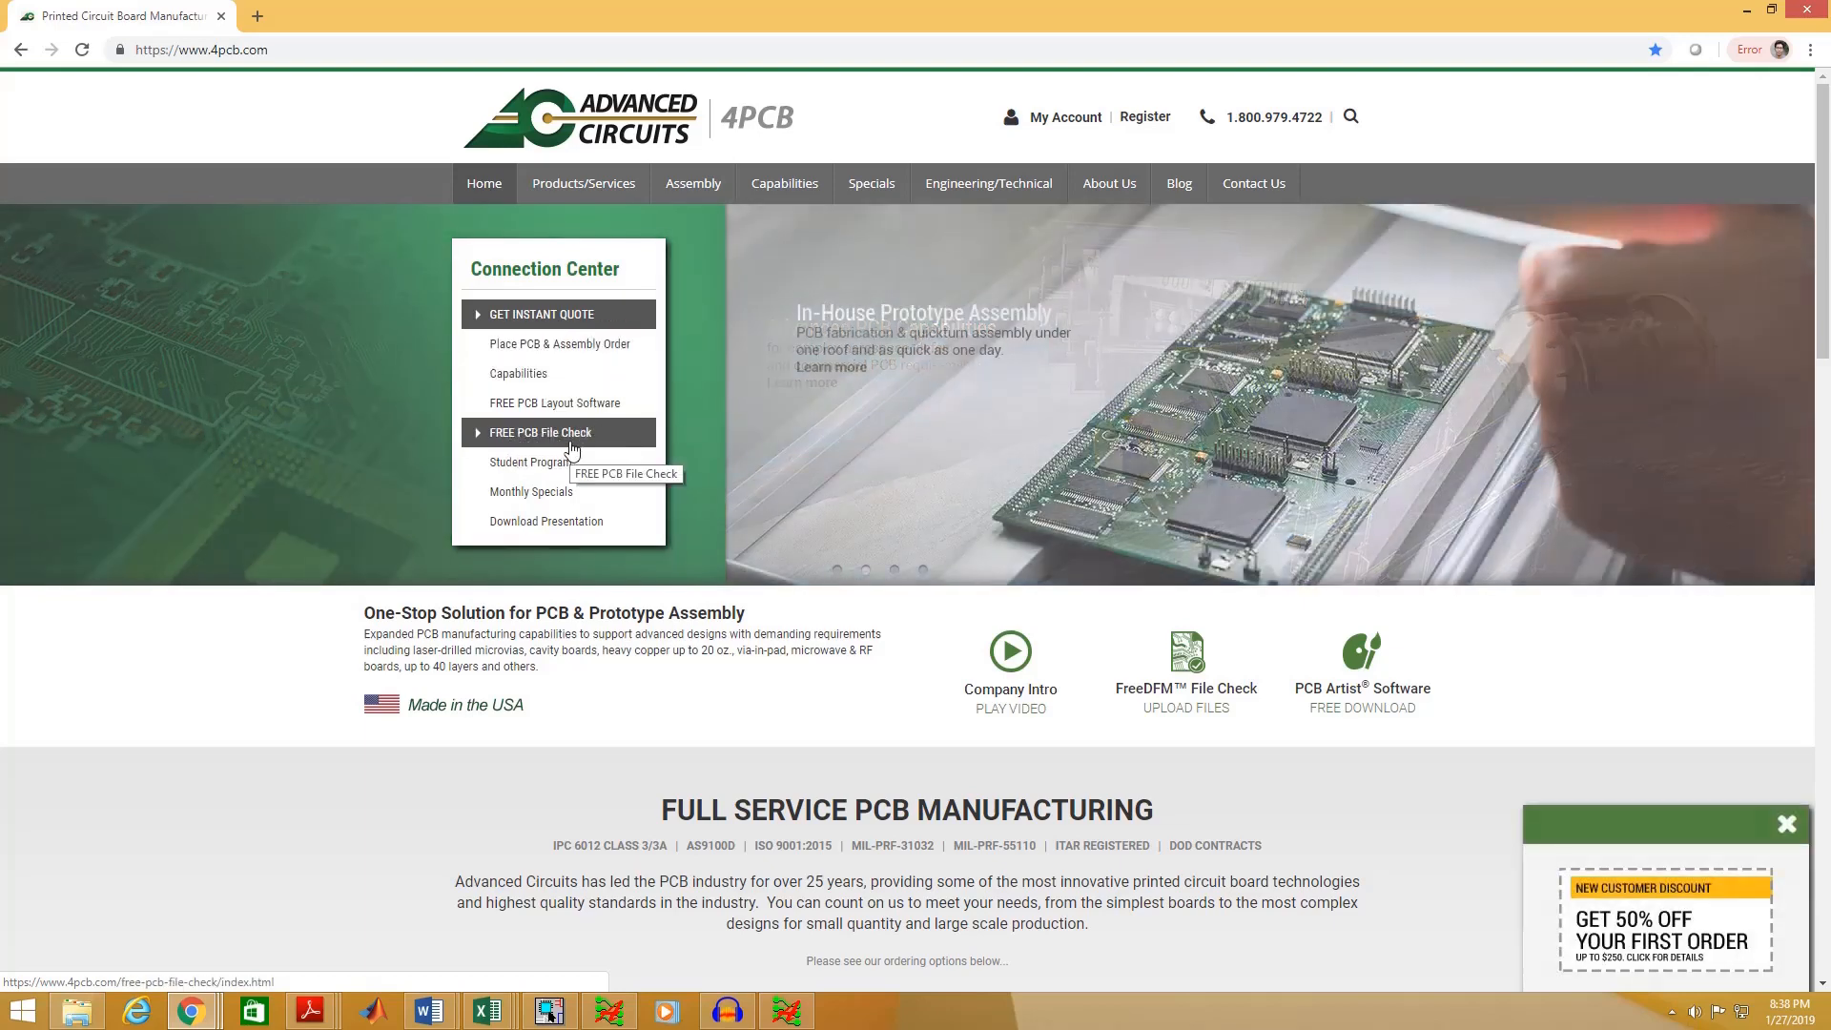
left_click(567, 444)
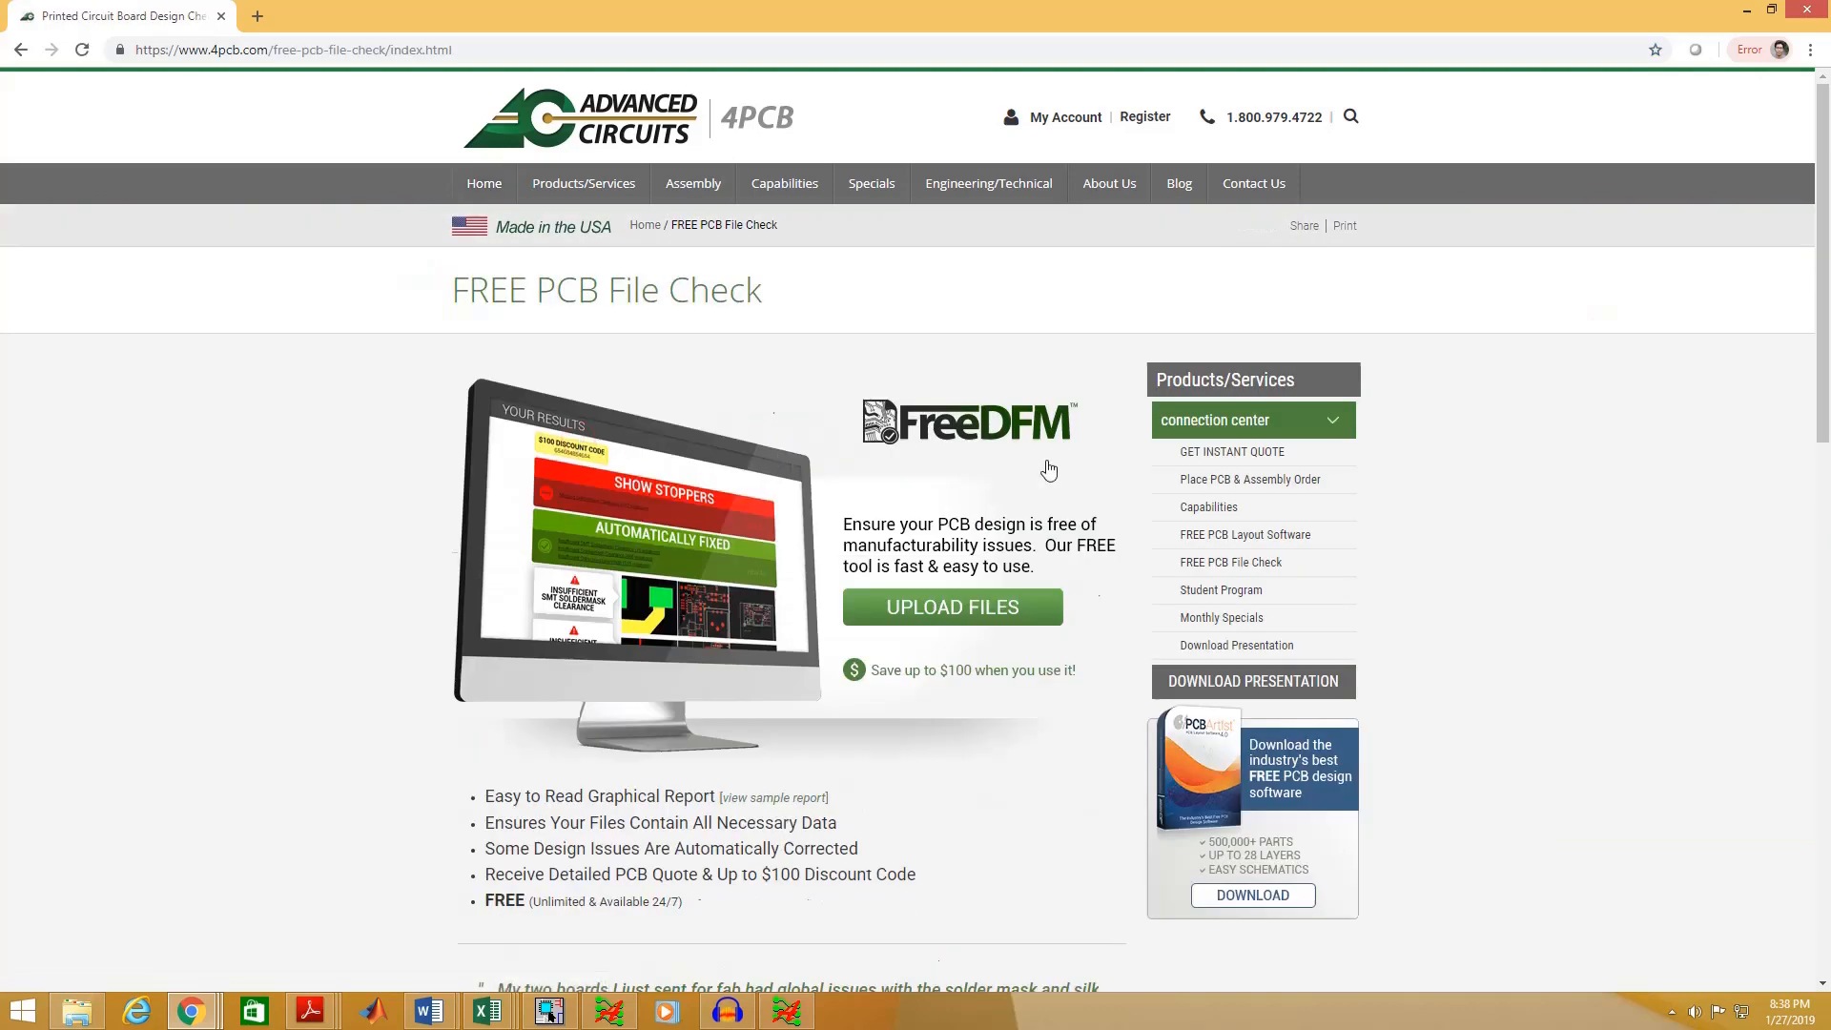
scroll(1078, 481, "down", 1)
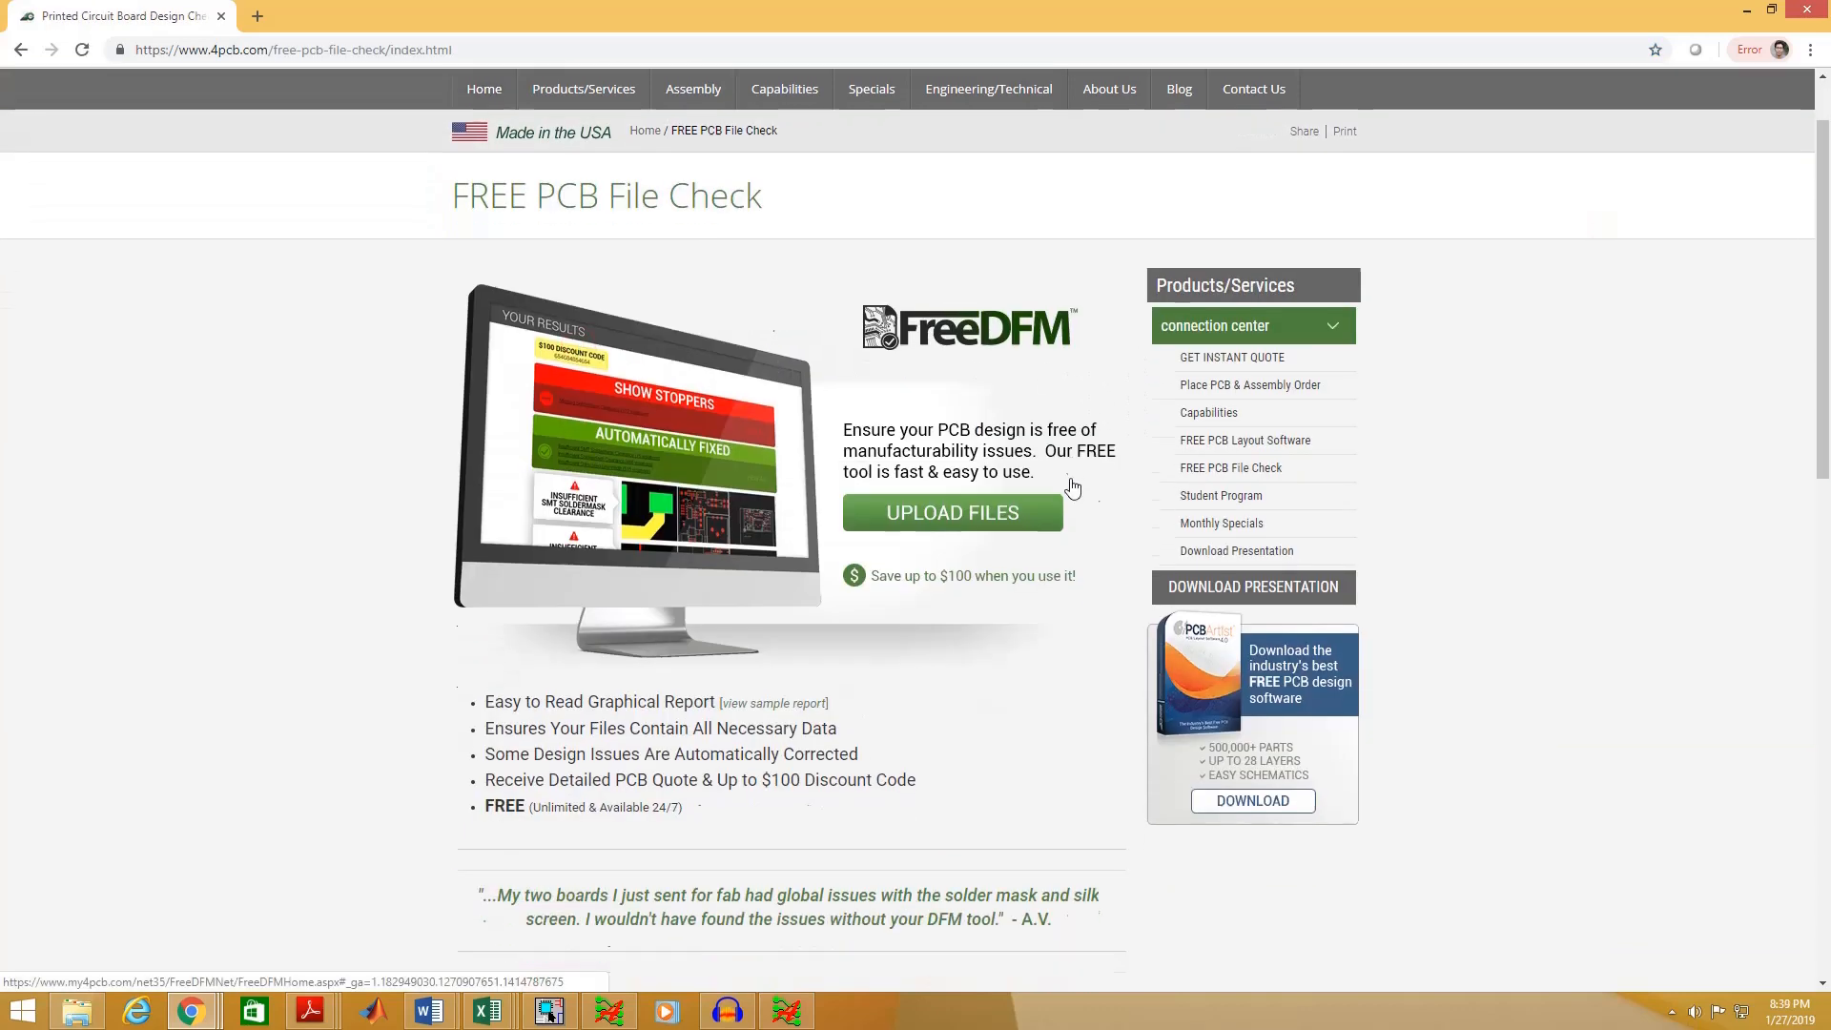
left_click(951, 516)
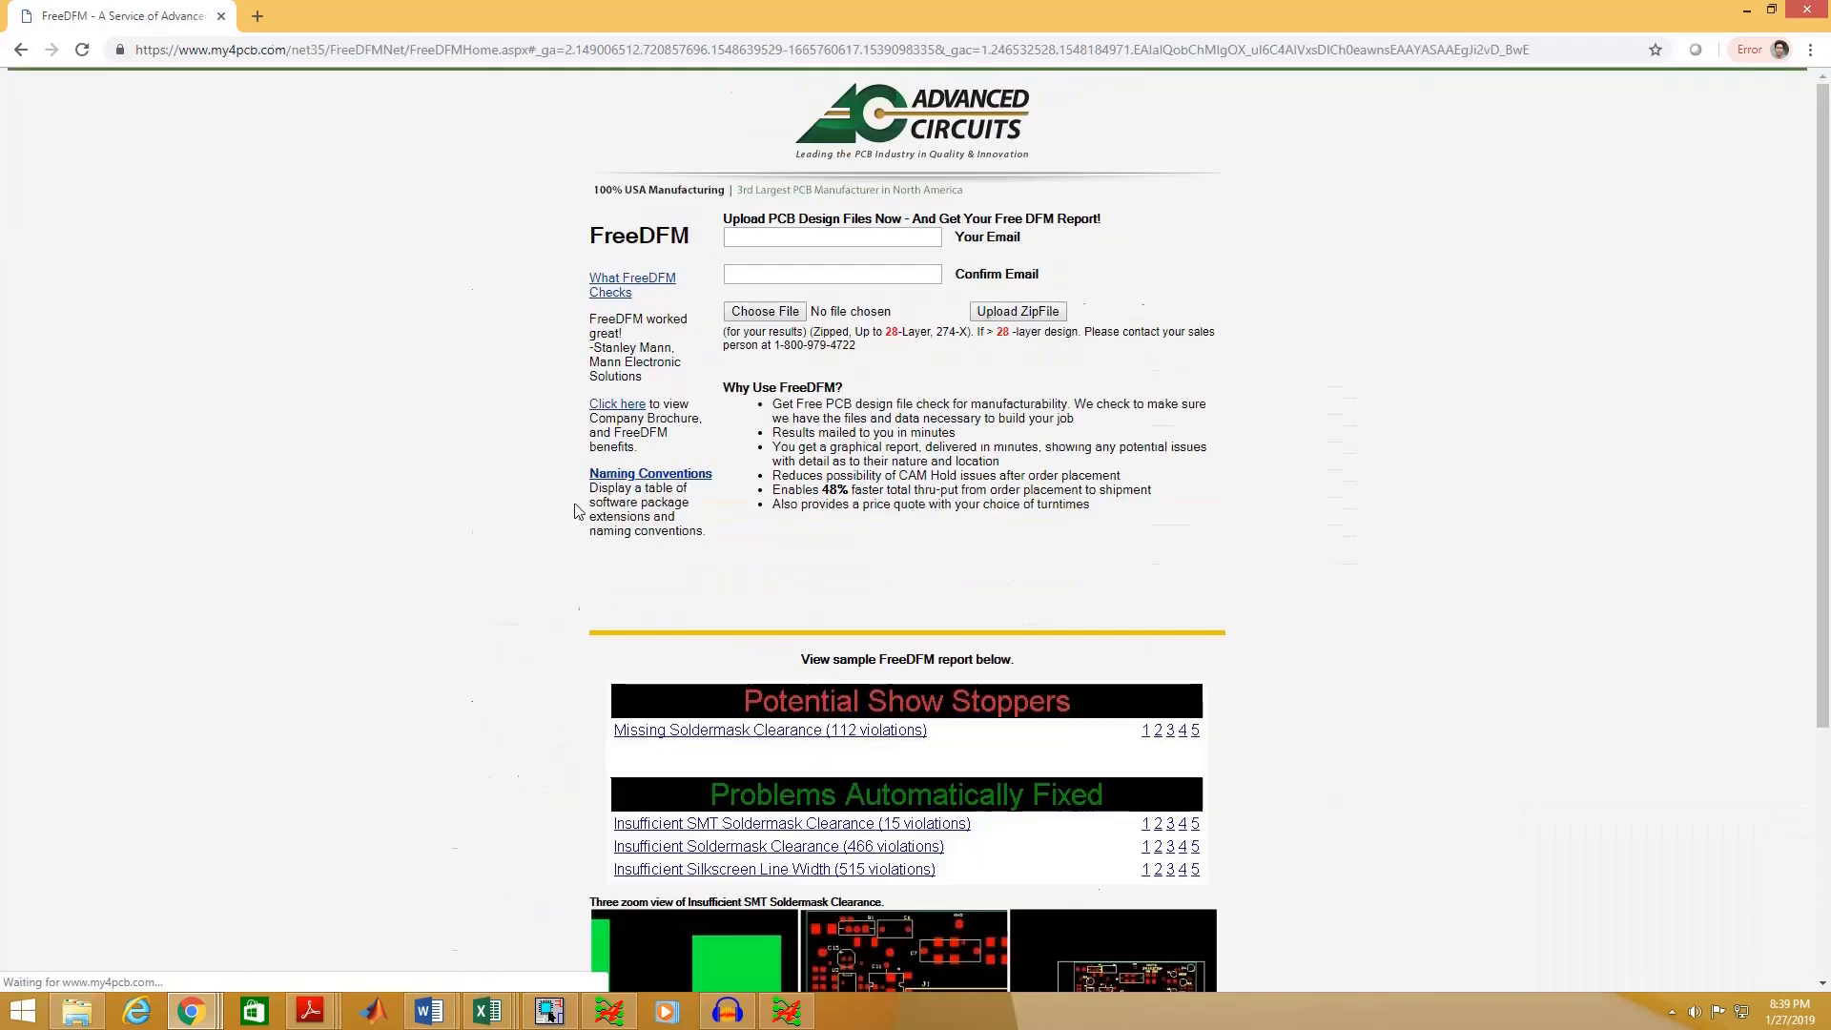
- Fill in the e-mail address and its confirmation on the FreeDFM upload form
left_click(872, 243)
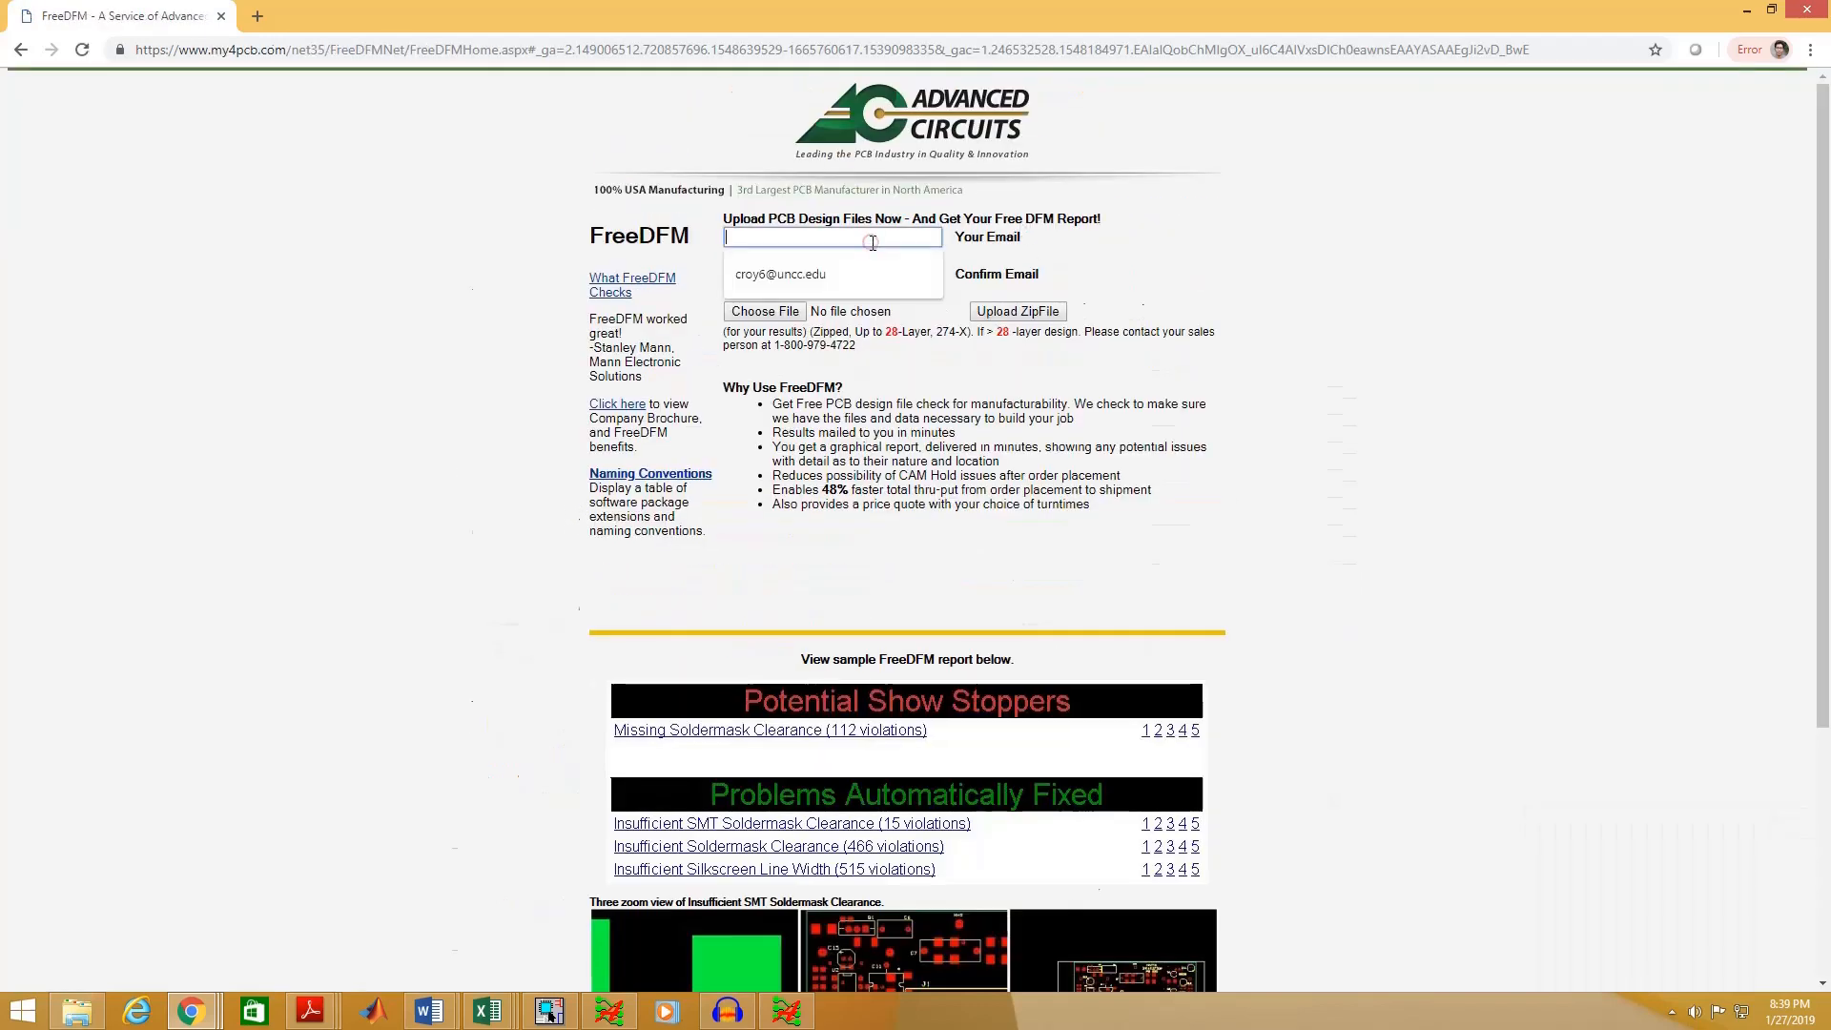
left_click(821, 266)
left_click(819, 276)
left_click(819, 297)
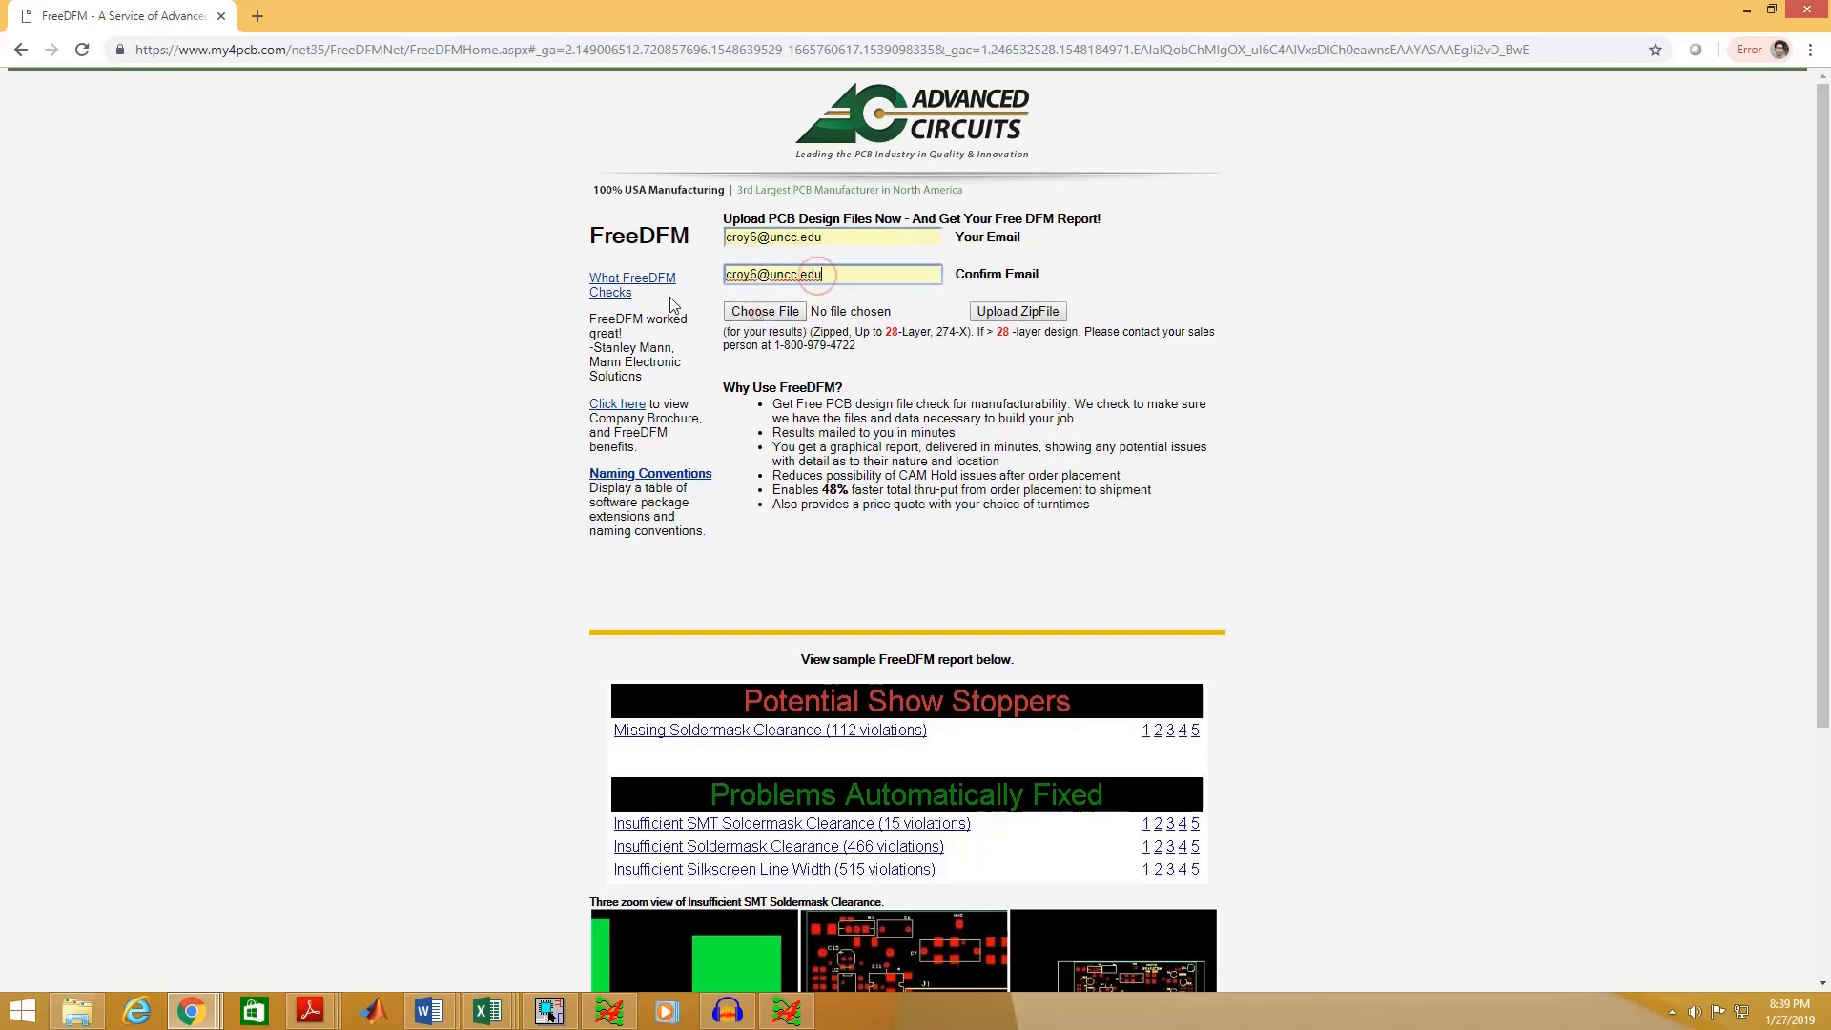
- Choose the EXAMPLE zip archive from the Junior Design project's allegro folder and upload it to FreeDFM
left_click(767, 313)
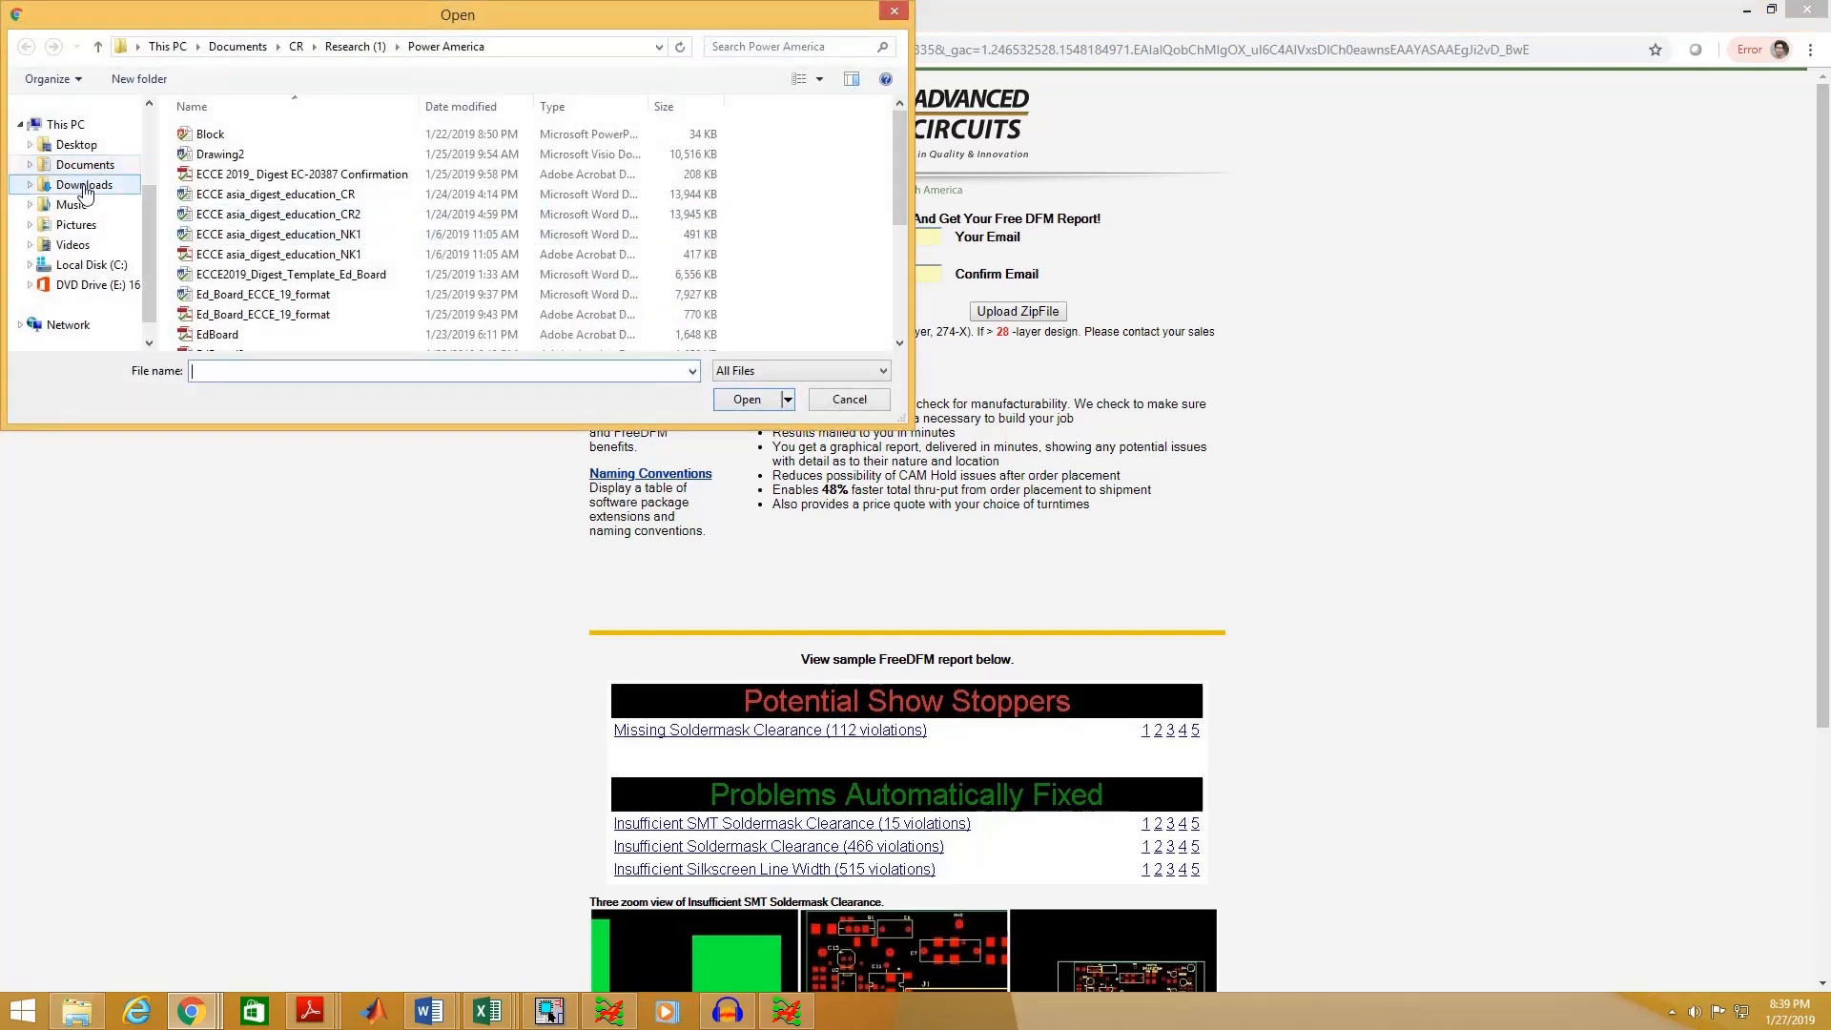
left_click(84, 166)
double_click(229, 198)
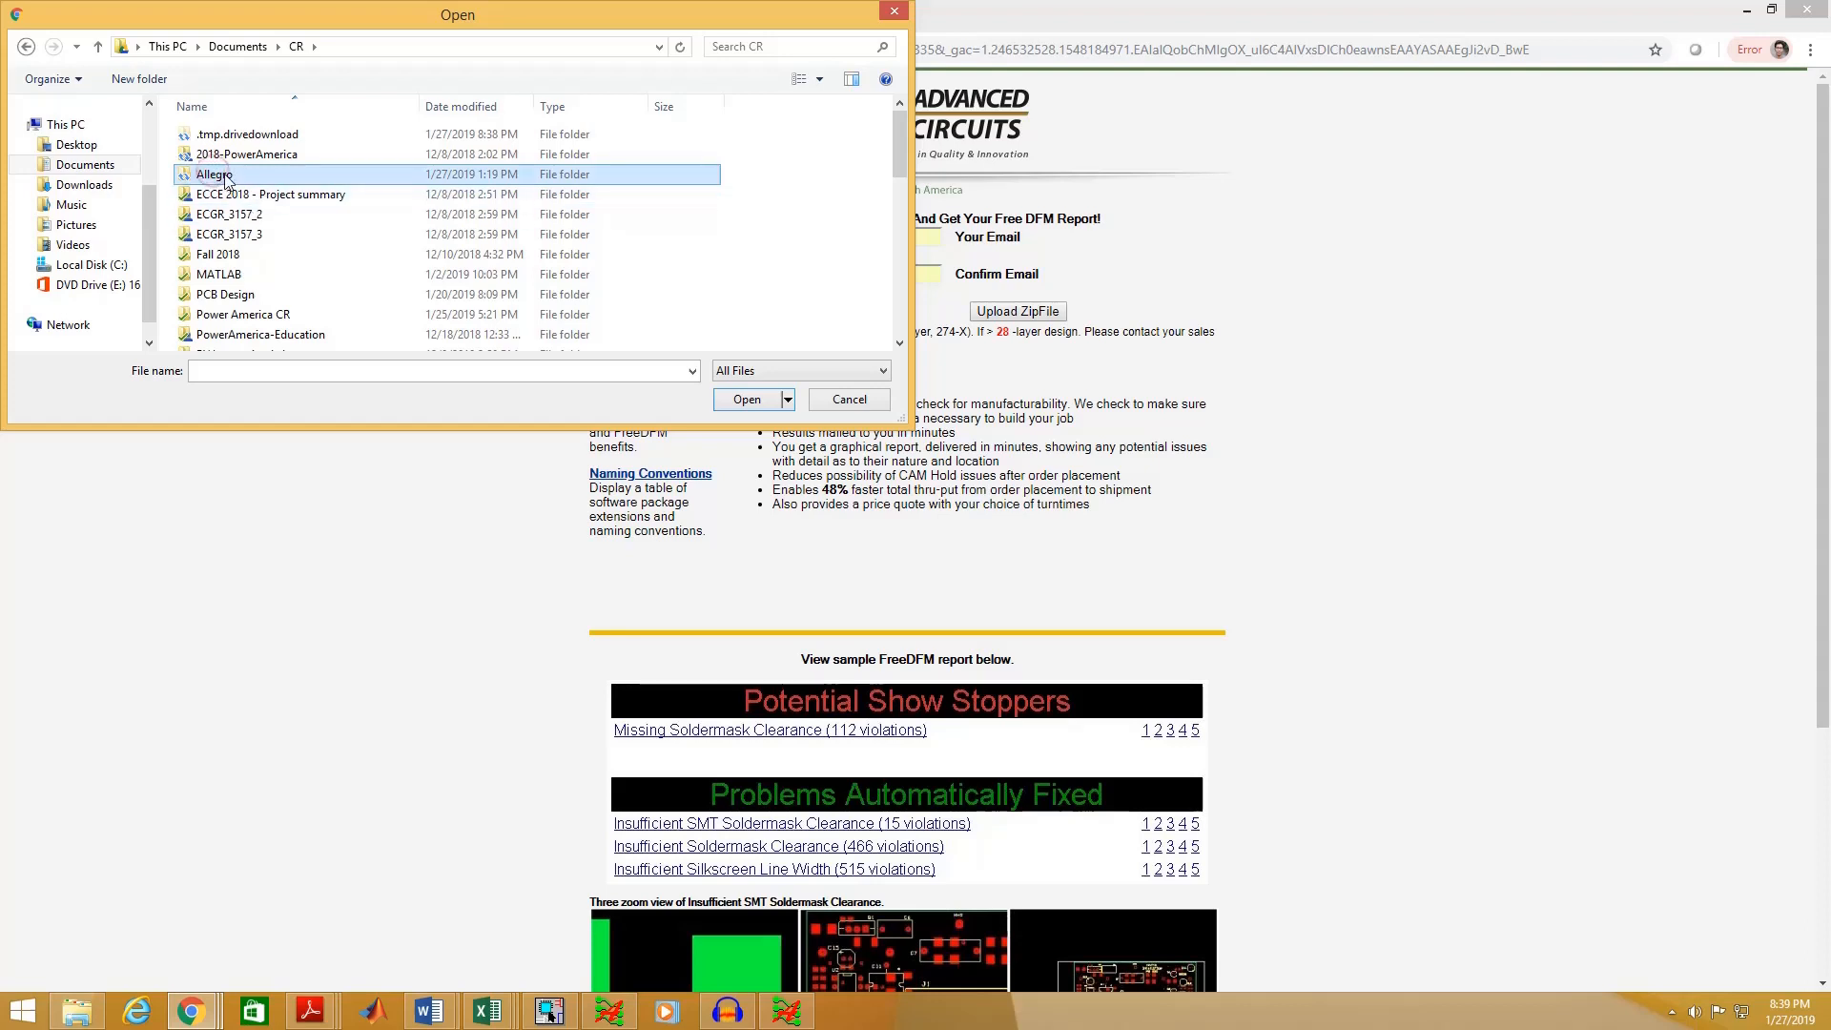
double_click(213, 175)
double_click(237, 155)
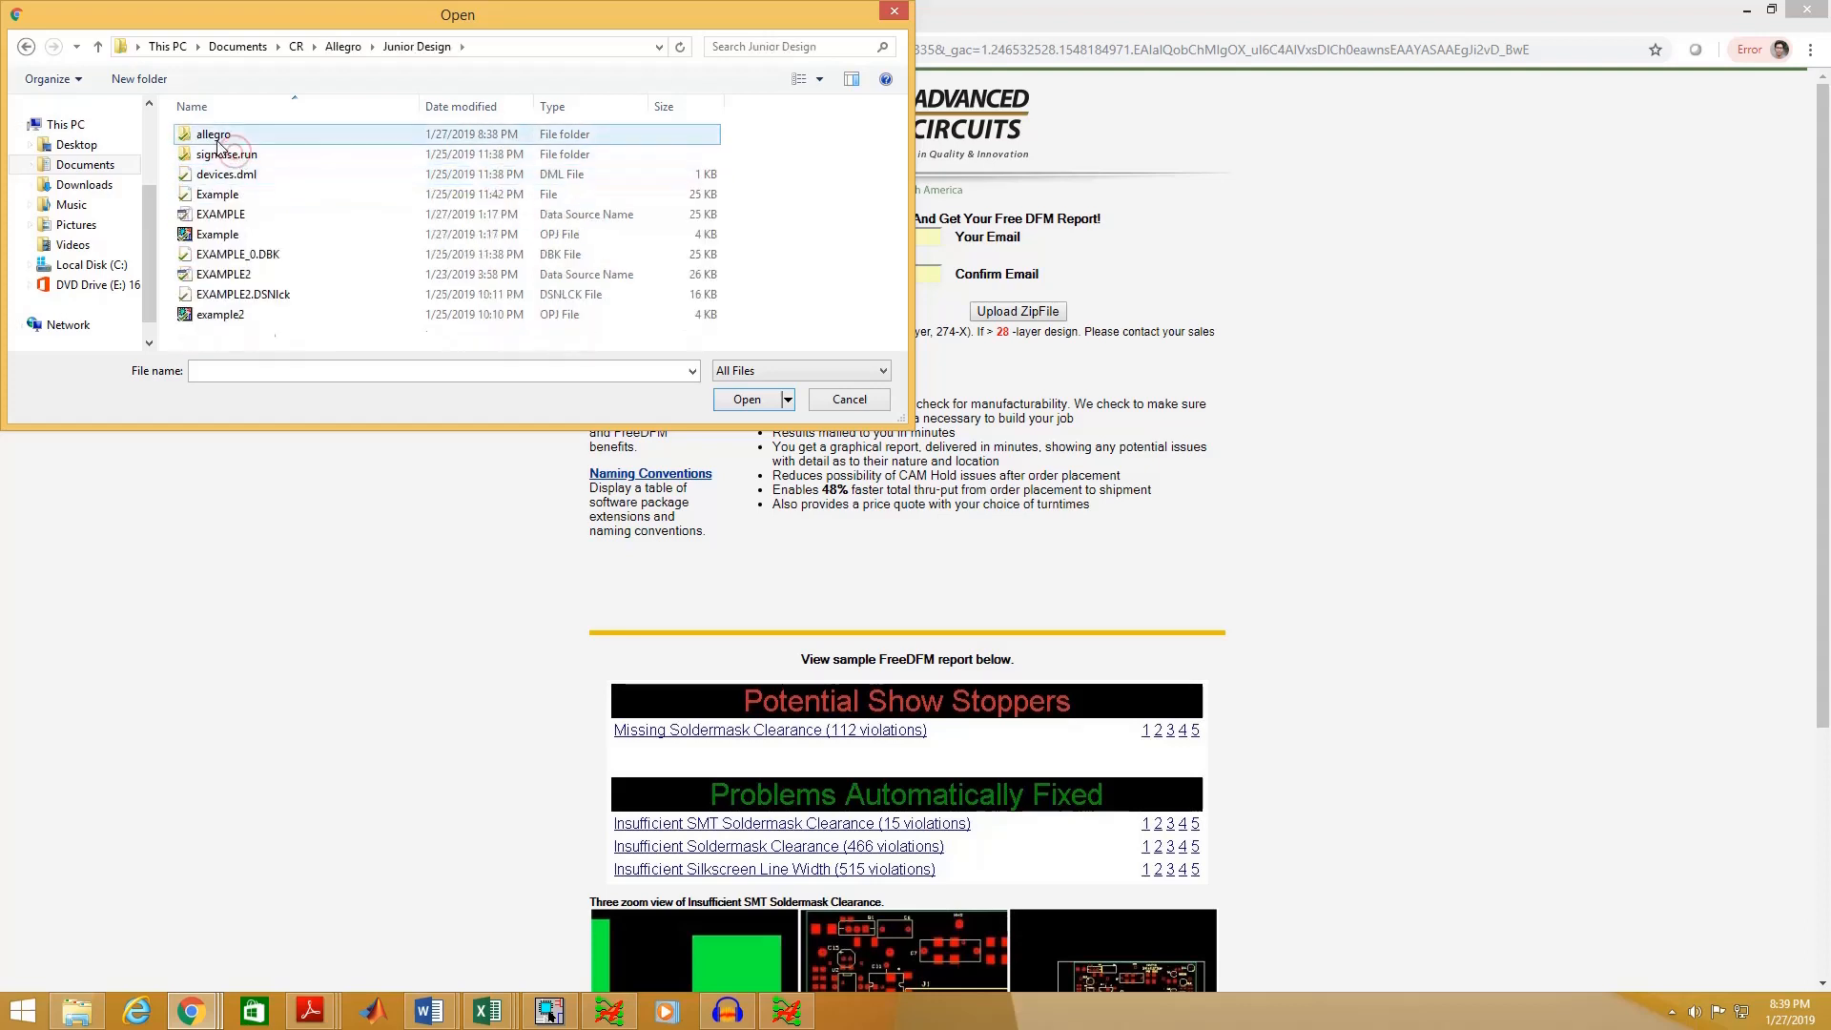
double_click(221, 136)
left_click(236, 233)
scroll(238, 228, "down", 3)
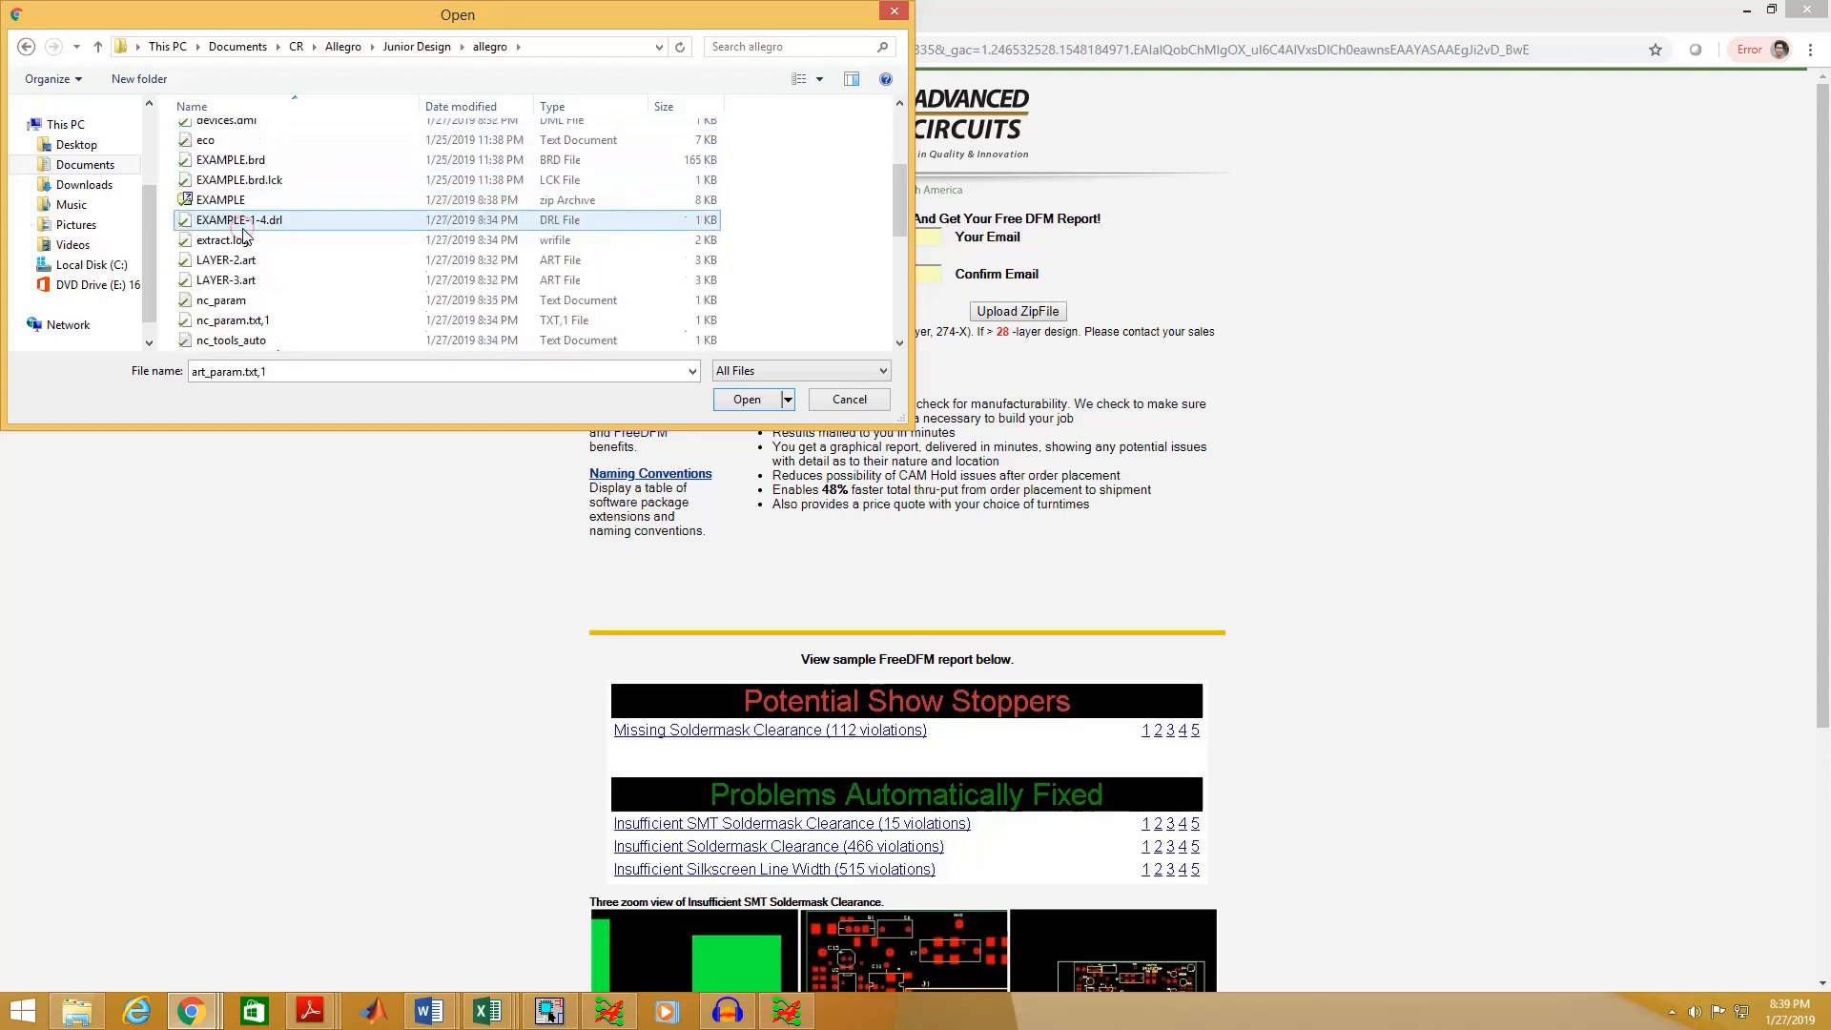
left_click(244, 200)
left_click(747, 399)
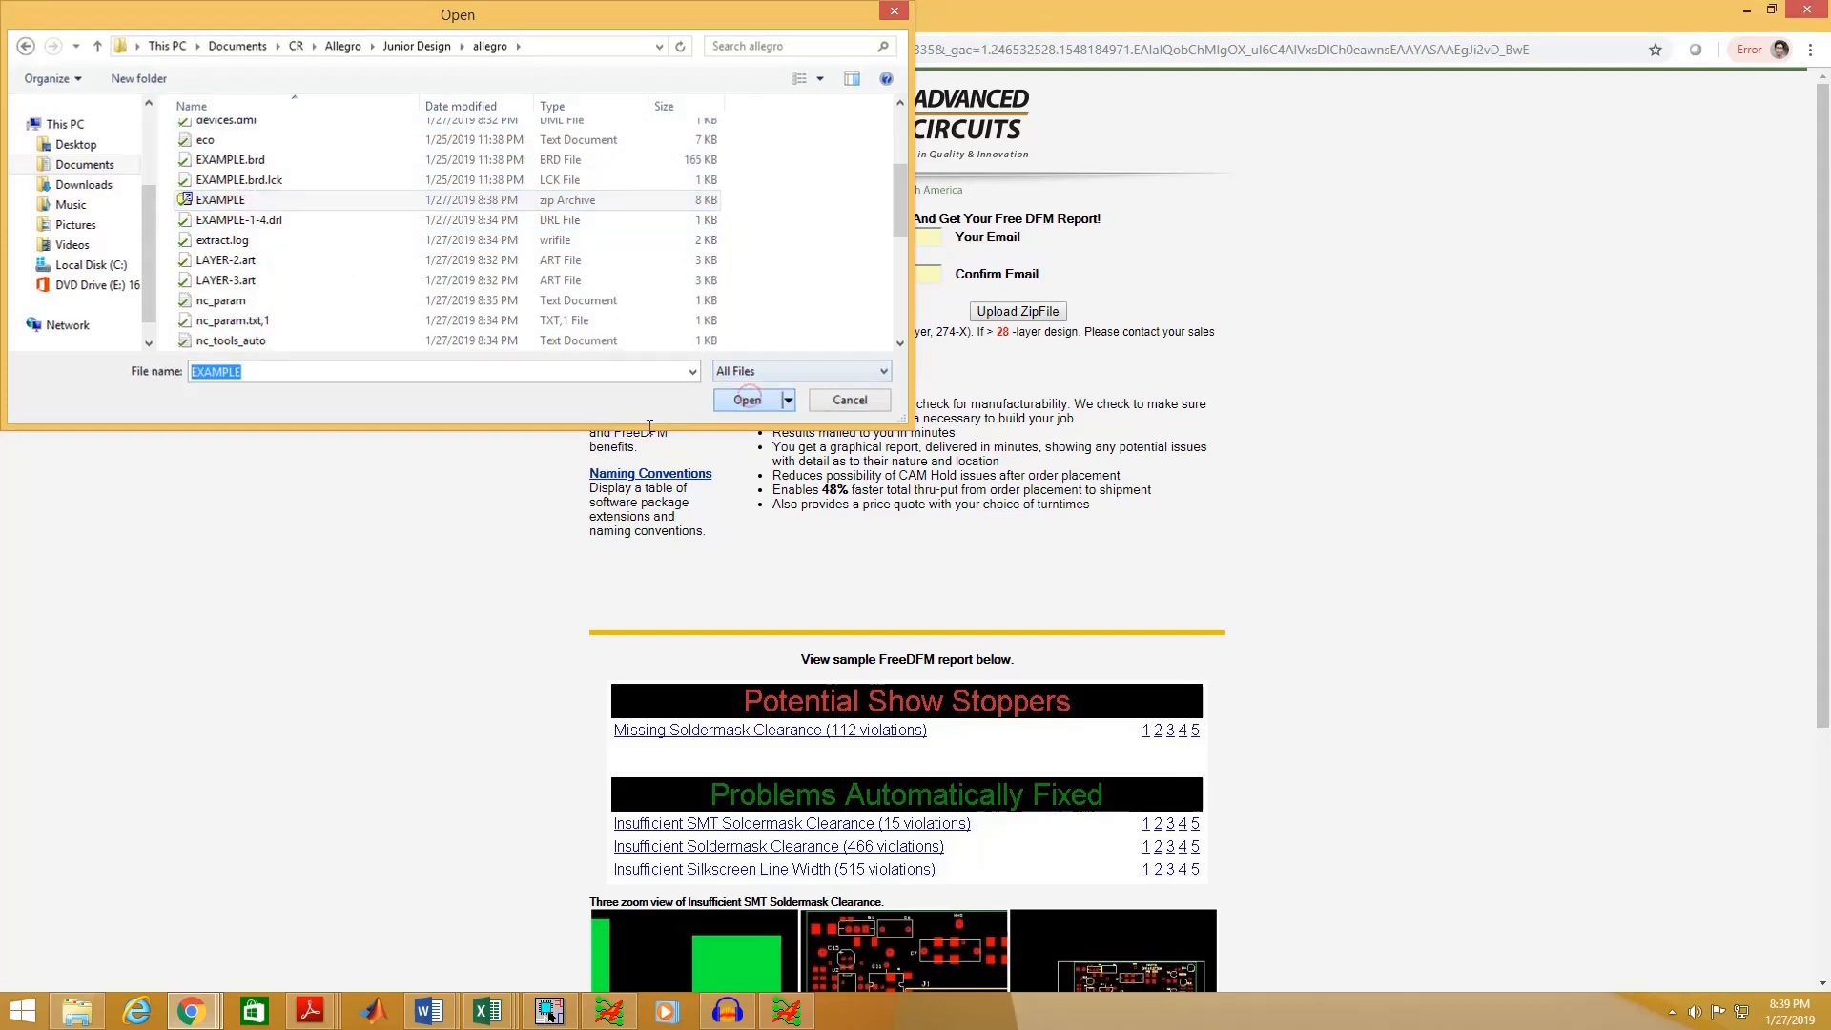
left_click(1017, 312)
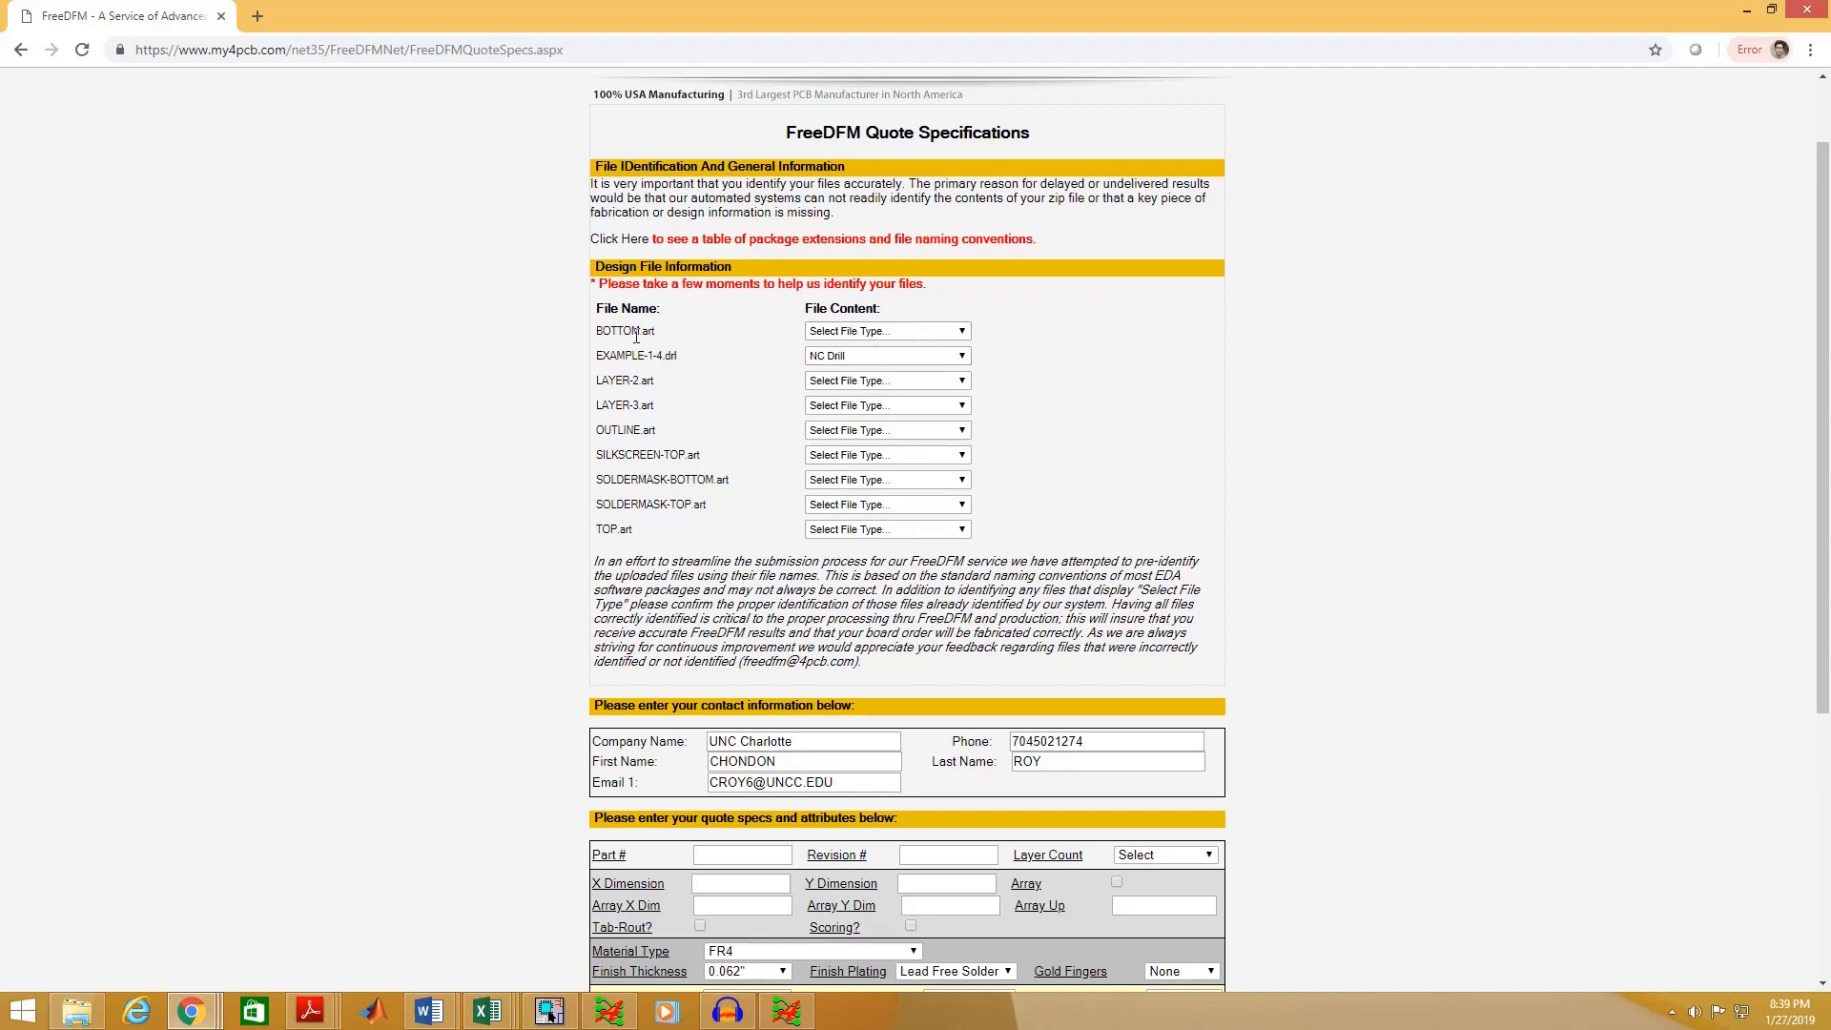
- Identify BOTTOM.art as Bottom Copper and LAYER-2.art as Inner Copper with Positive polarity on layer 2
left_click(852, 331)
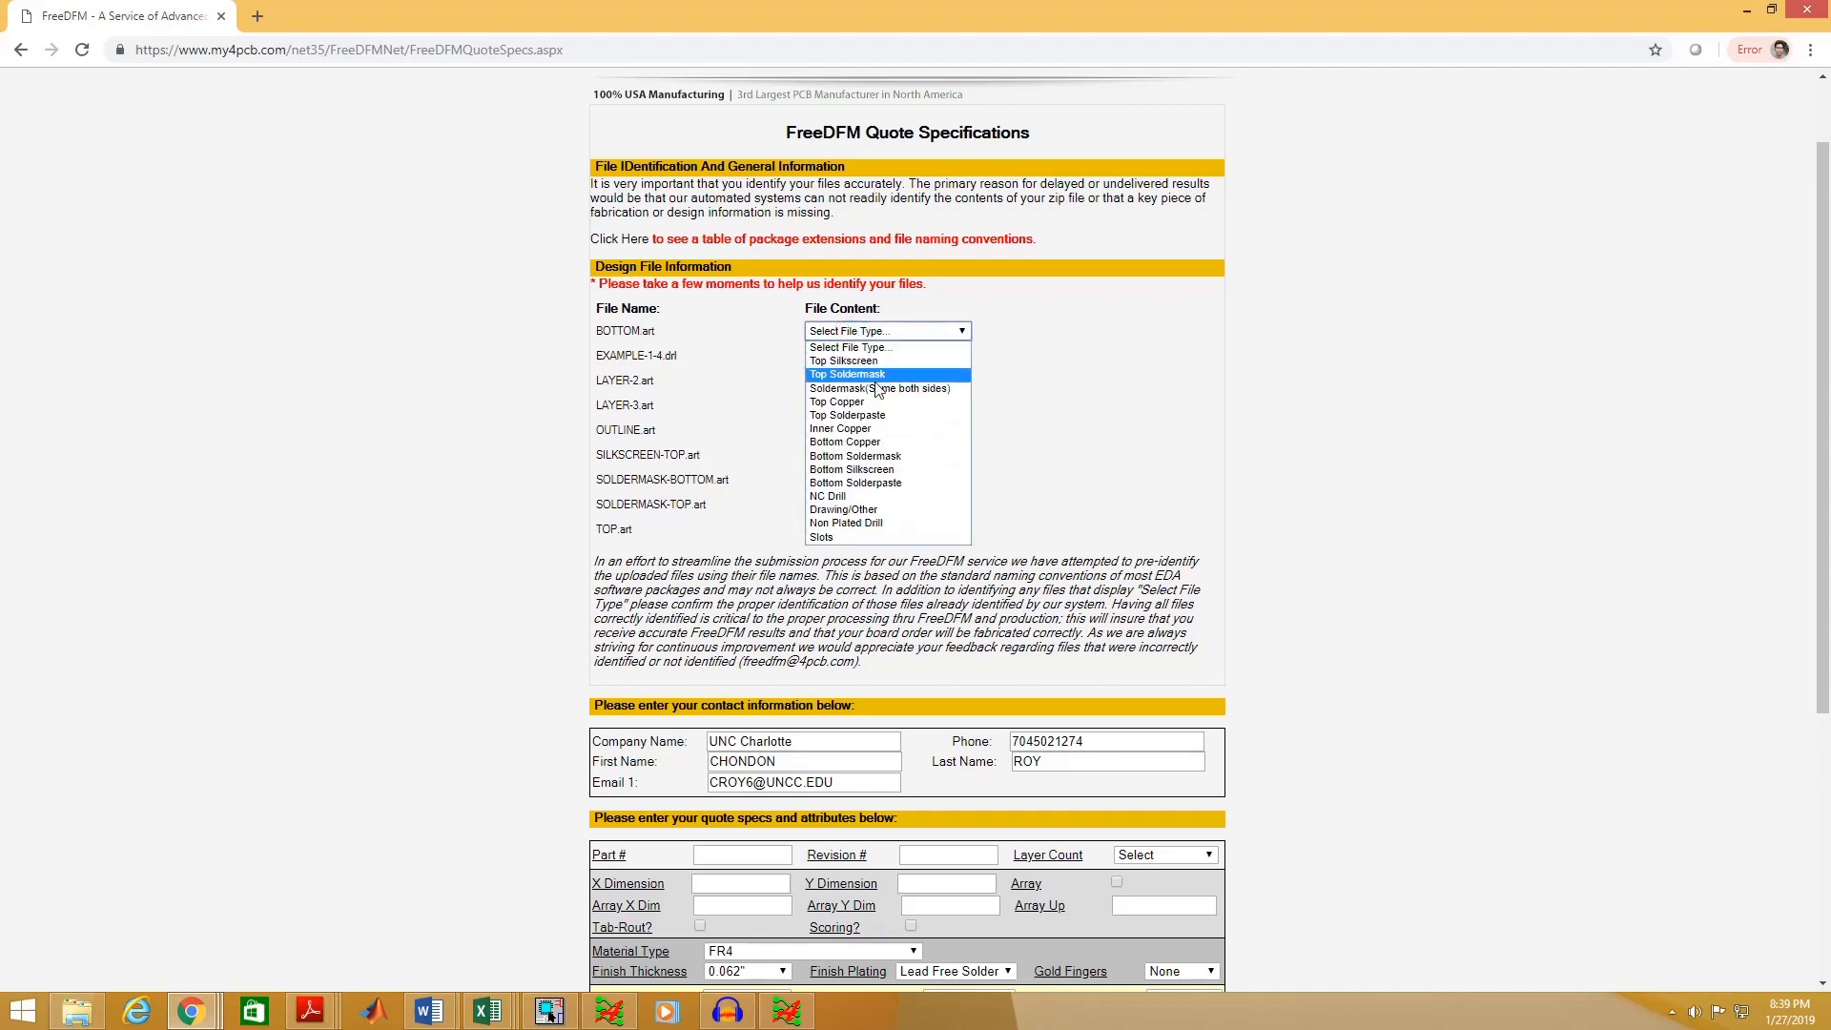
left_click(877, 440)
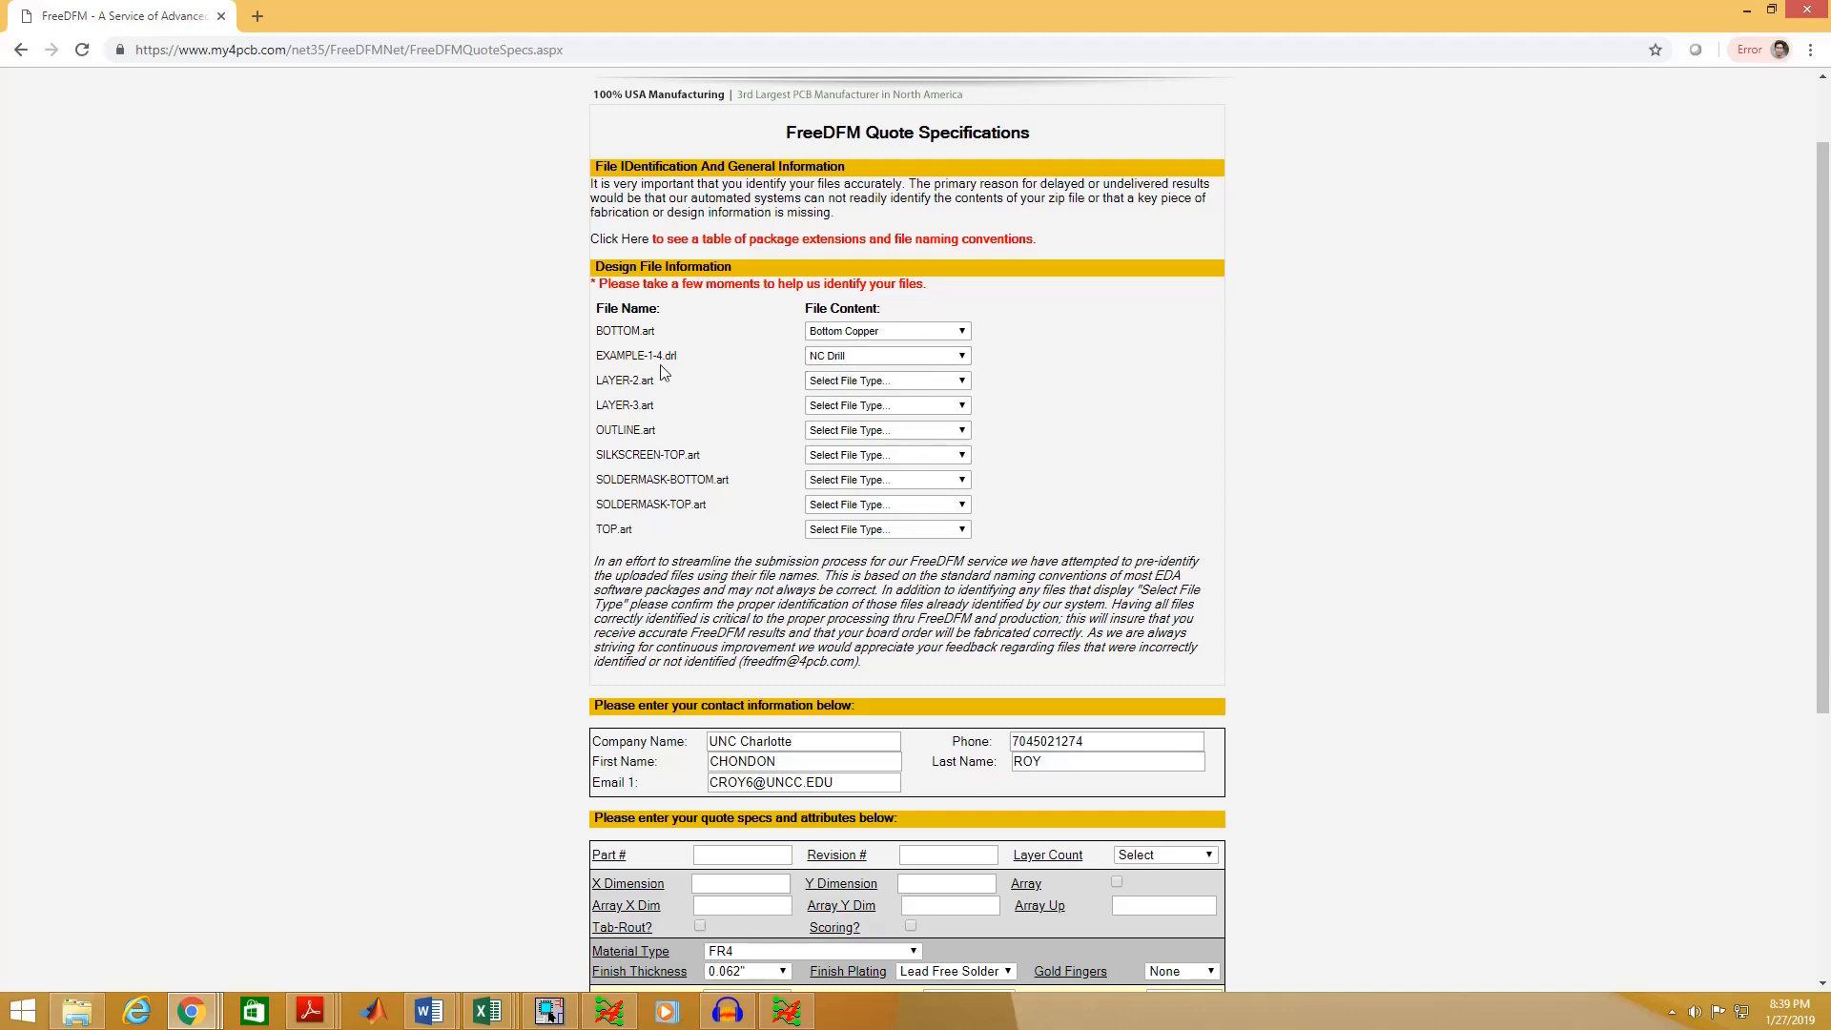
left_click(839, 383)
left_click(862, 477)
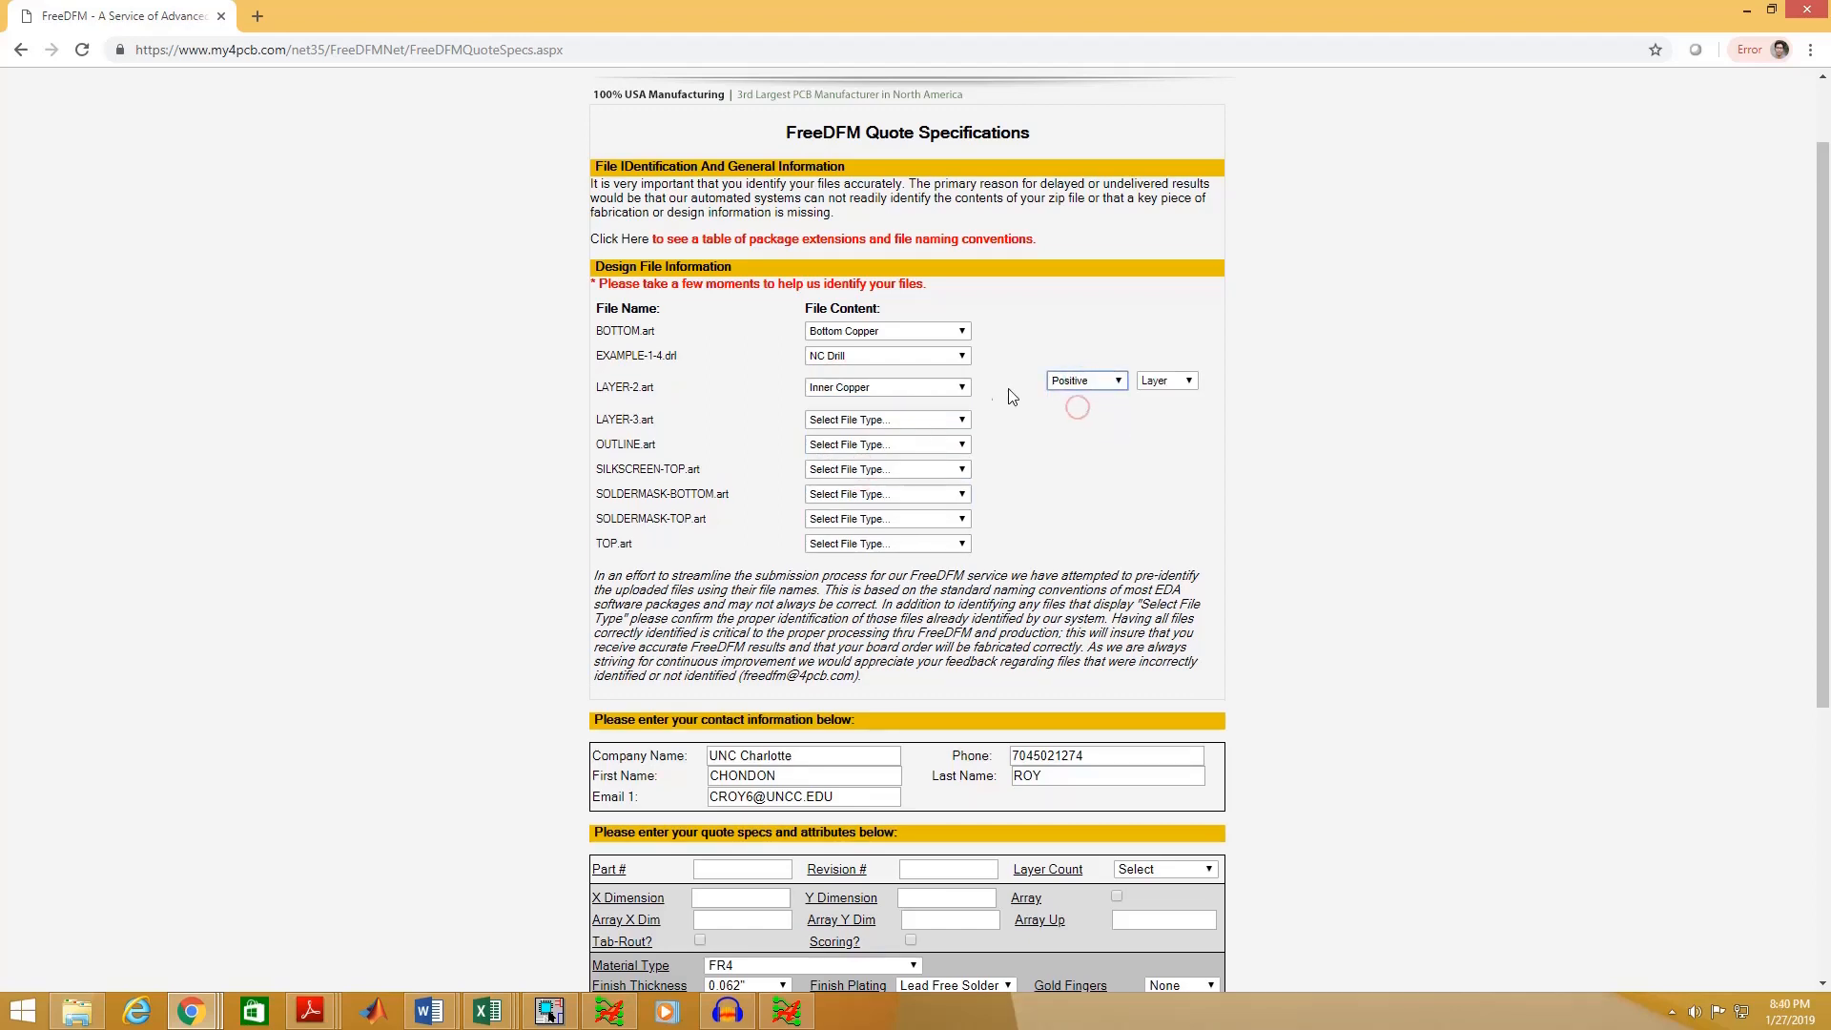
left_click(1177, 382)
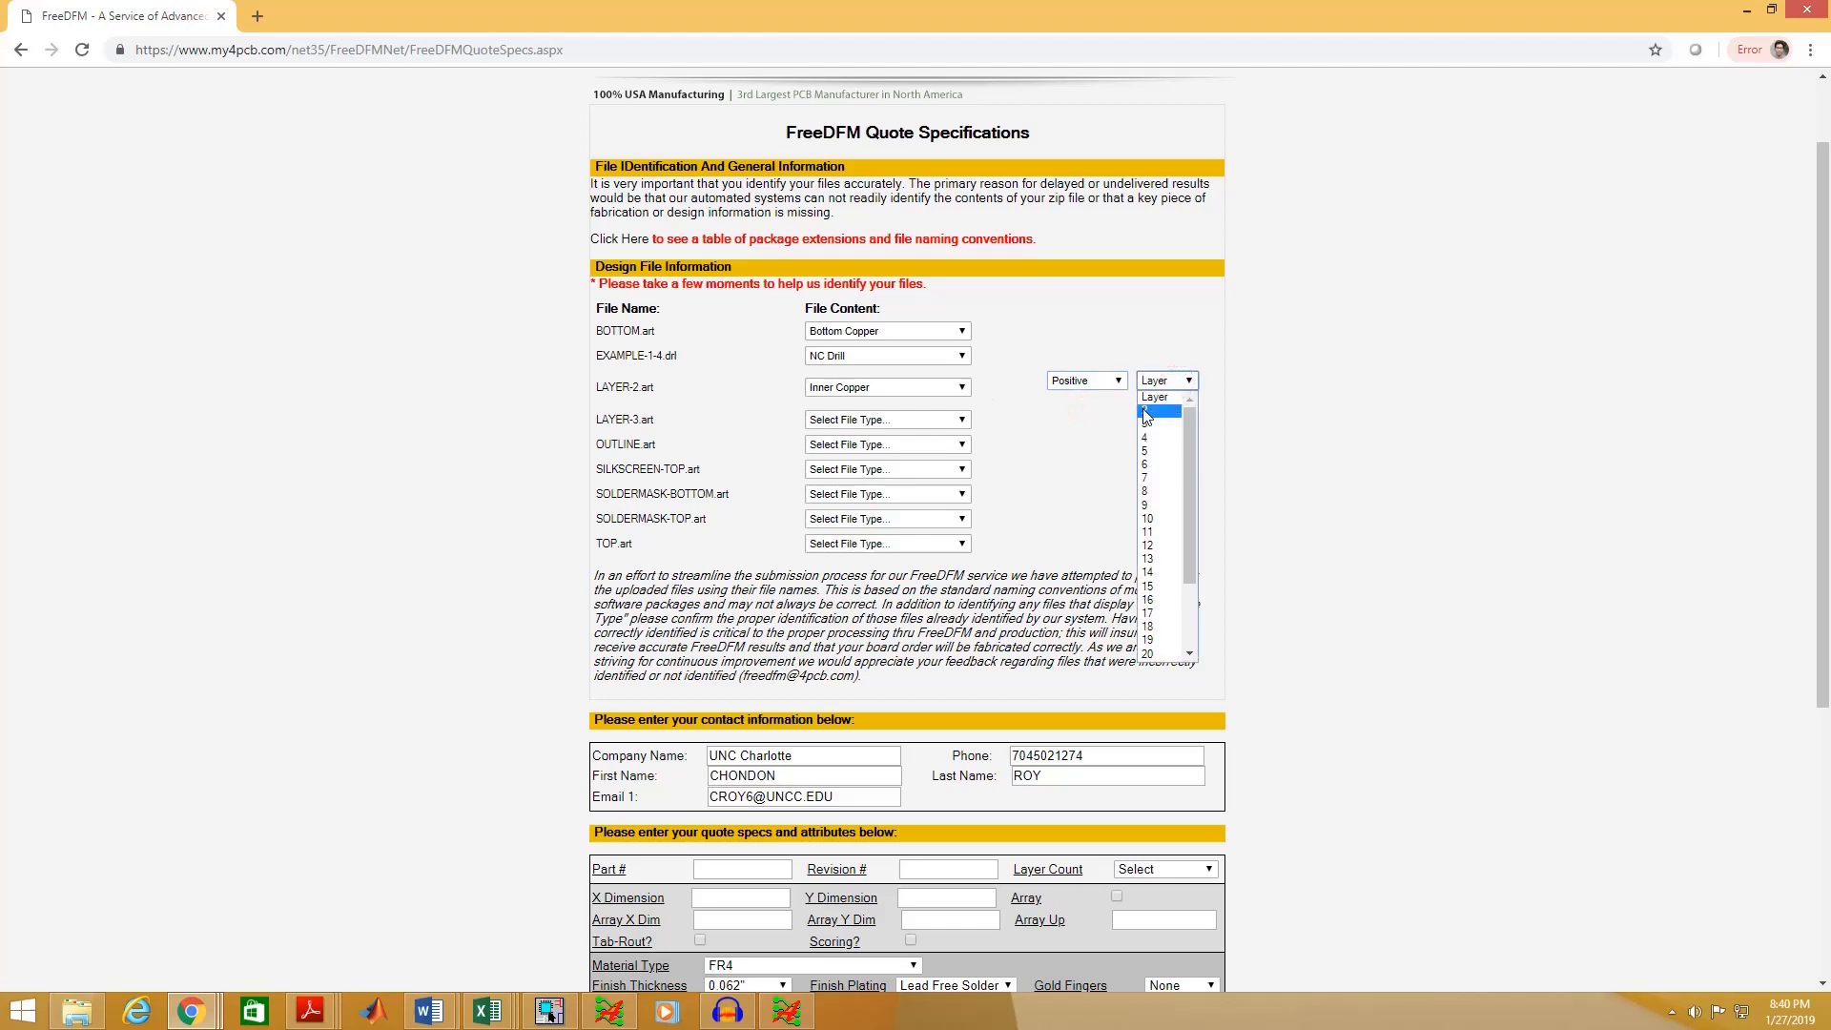
left_click(1146, 412)
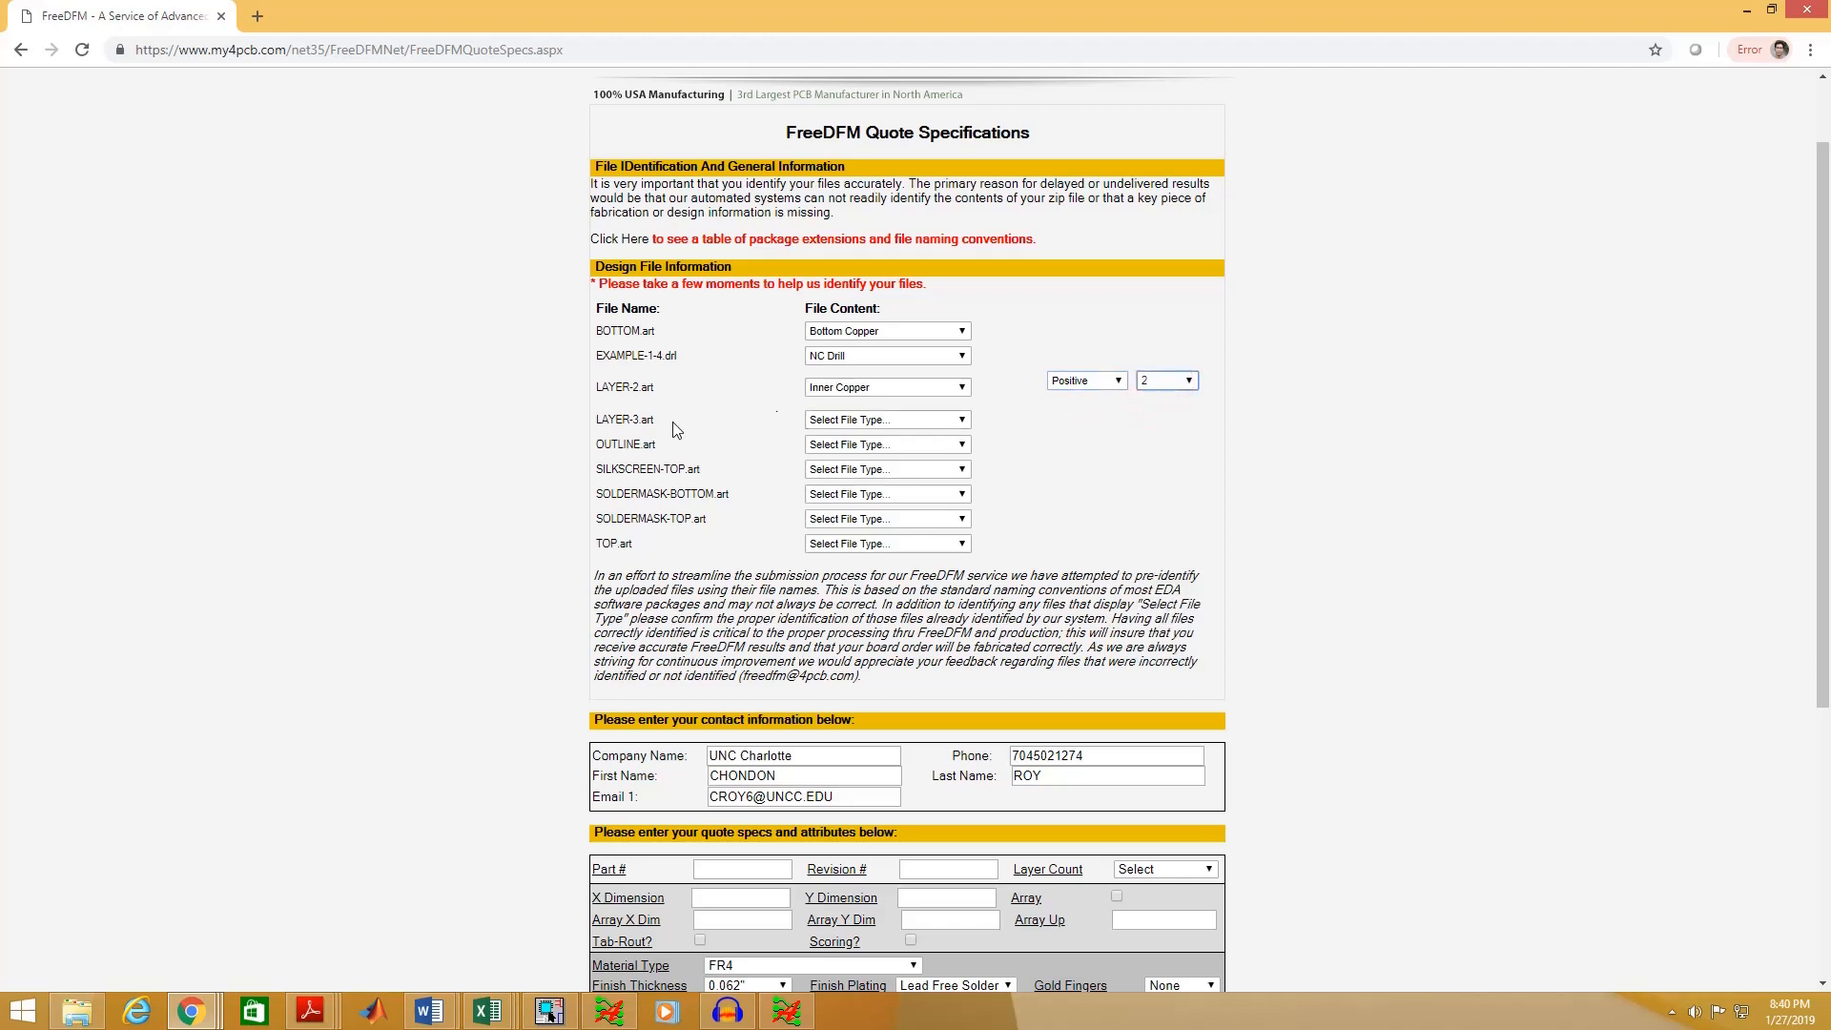
- Identify LAYER-3.art as Inner Copper with Positive polarity on layer 3
left_click(920, 421)
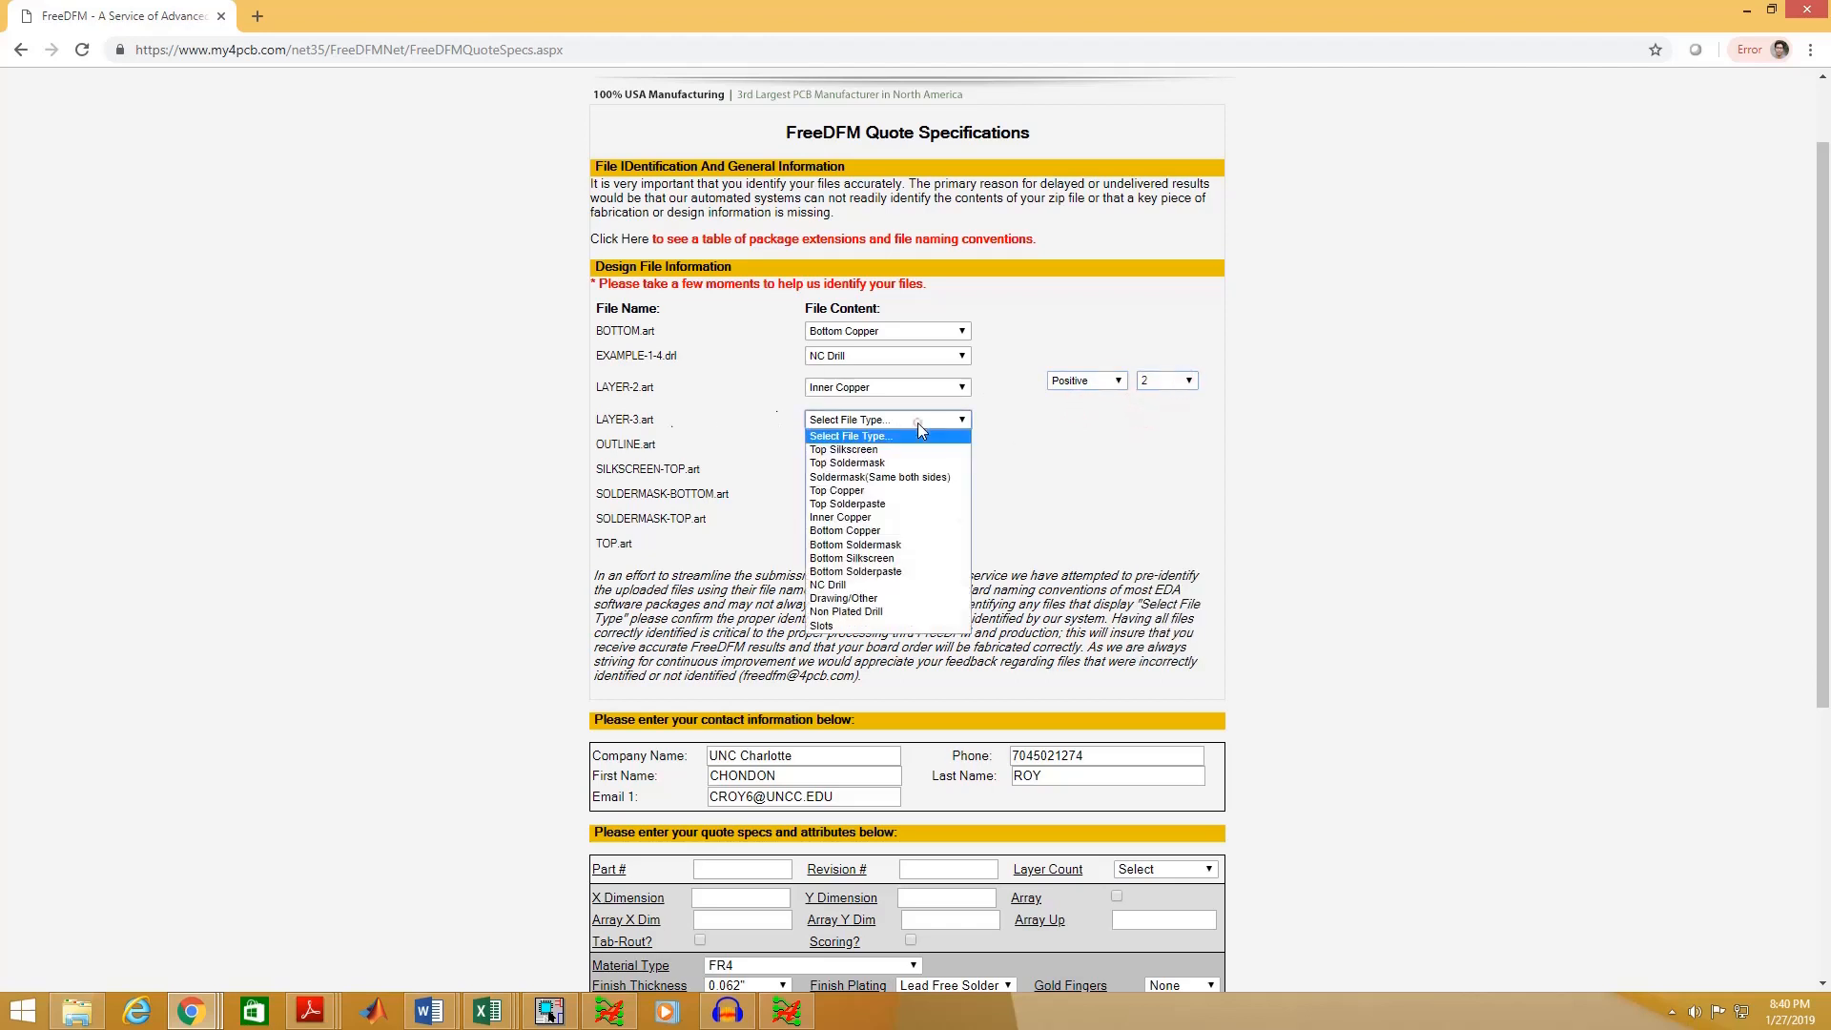
left_click(892, 516)
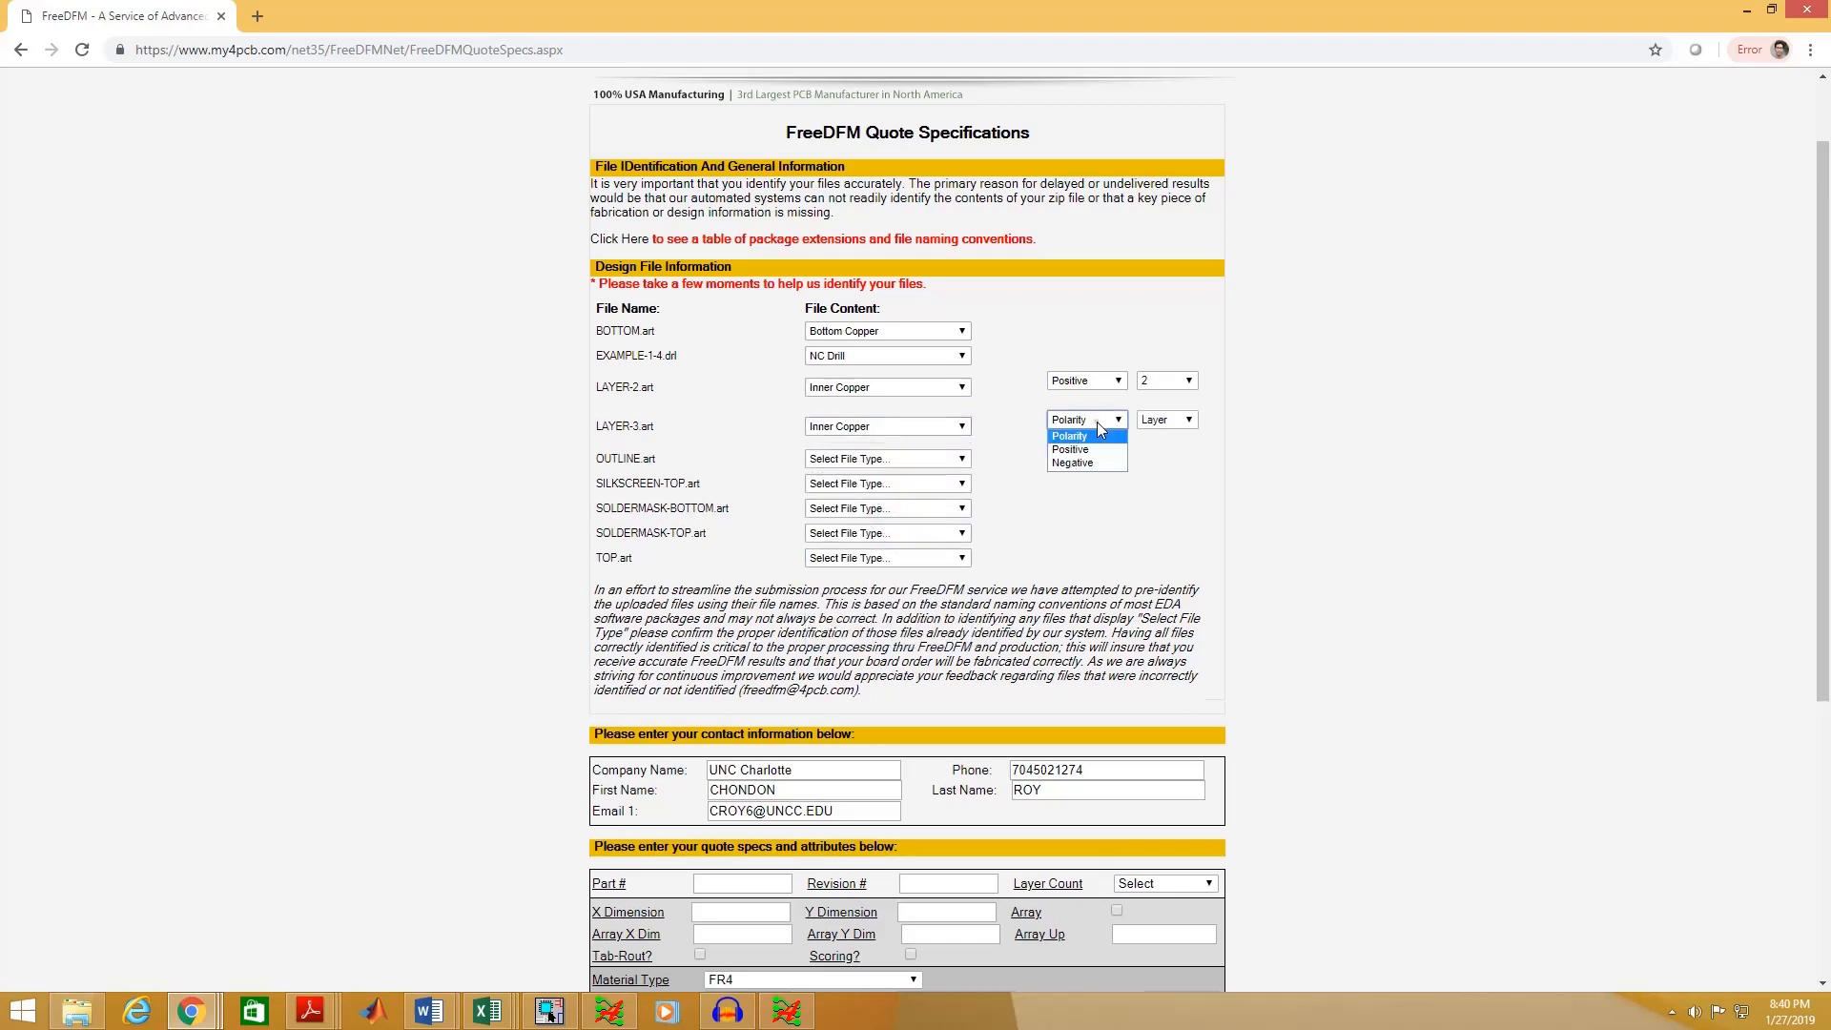
left_click(1085, 451)
left_click(1177, 425)
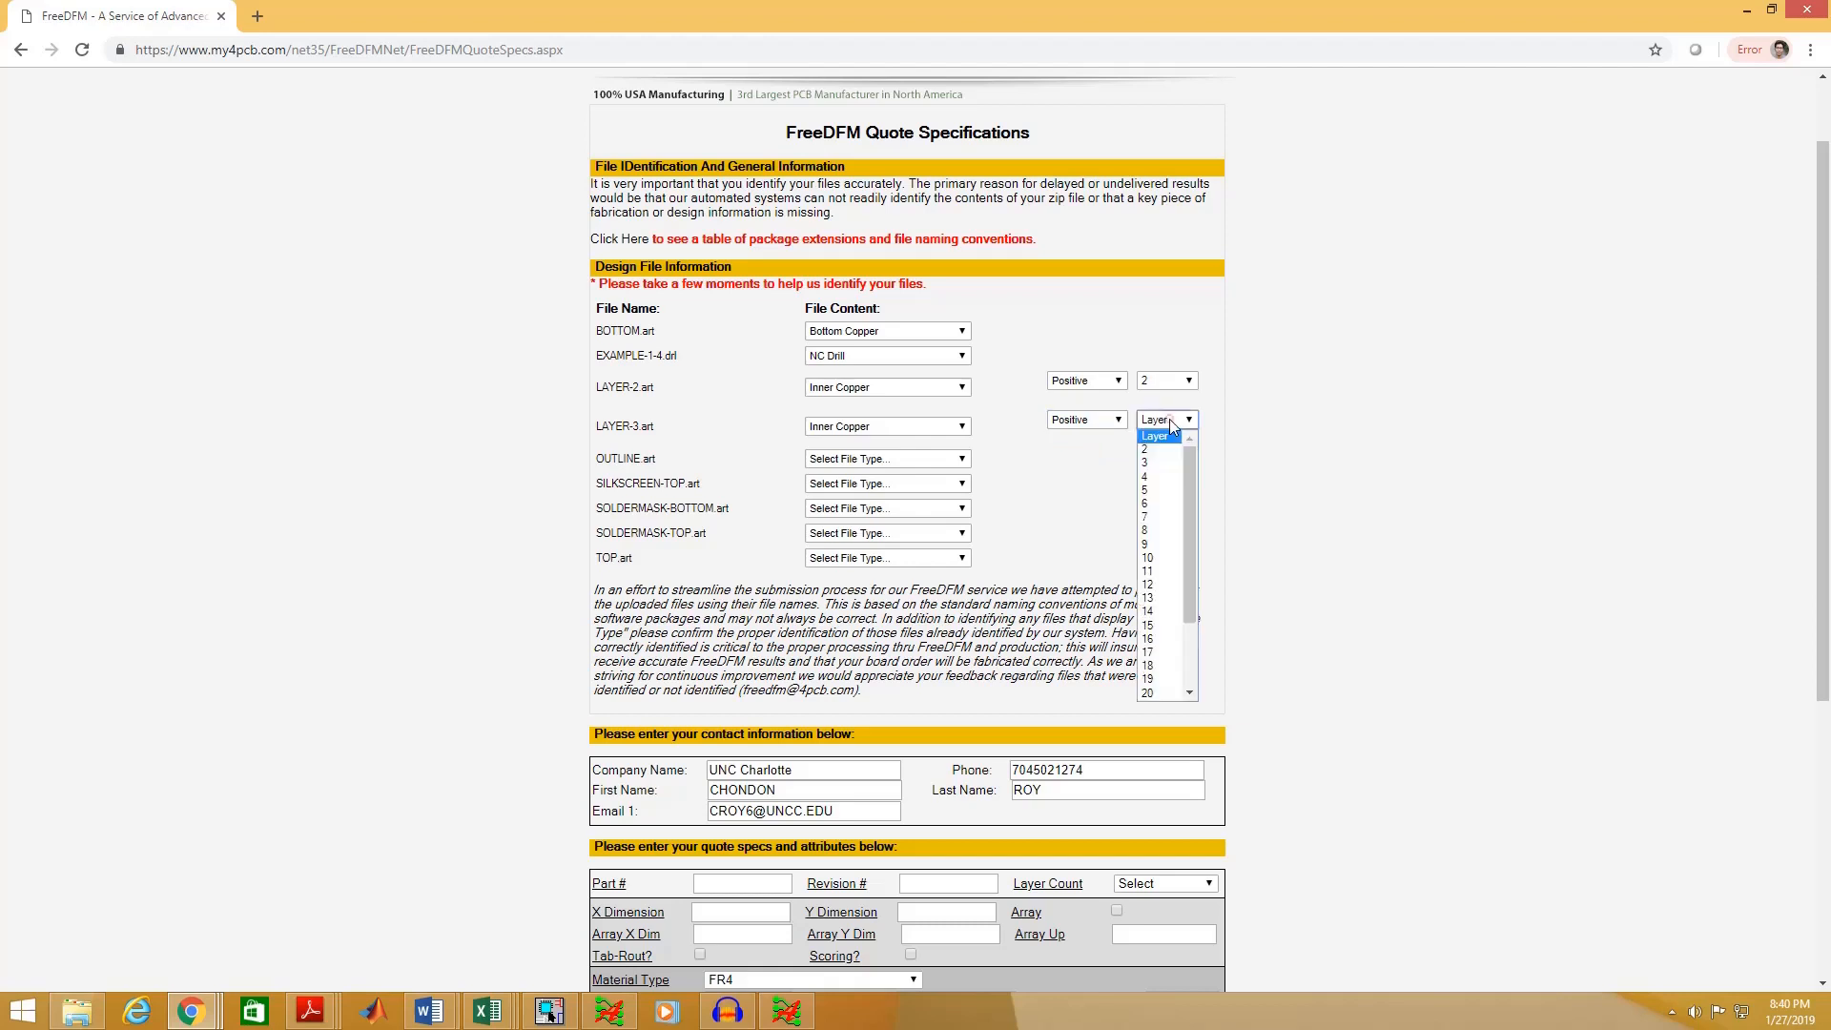
left_click(1153, 461)
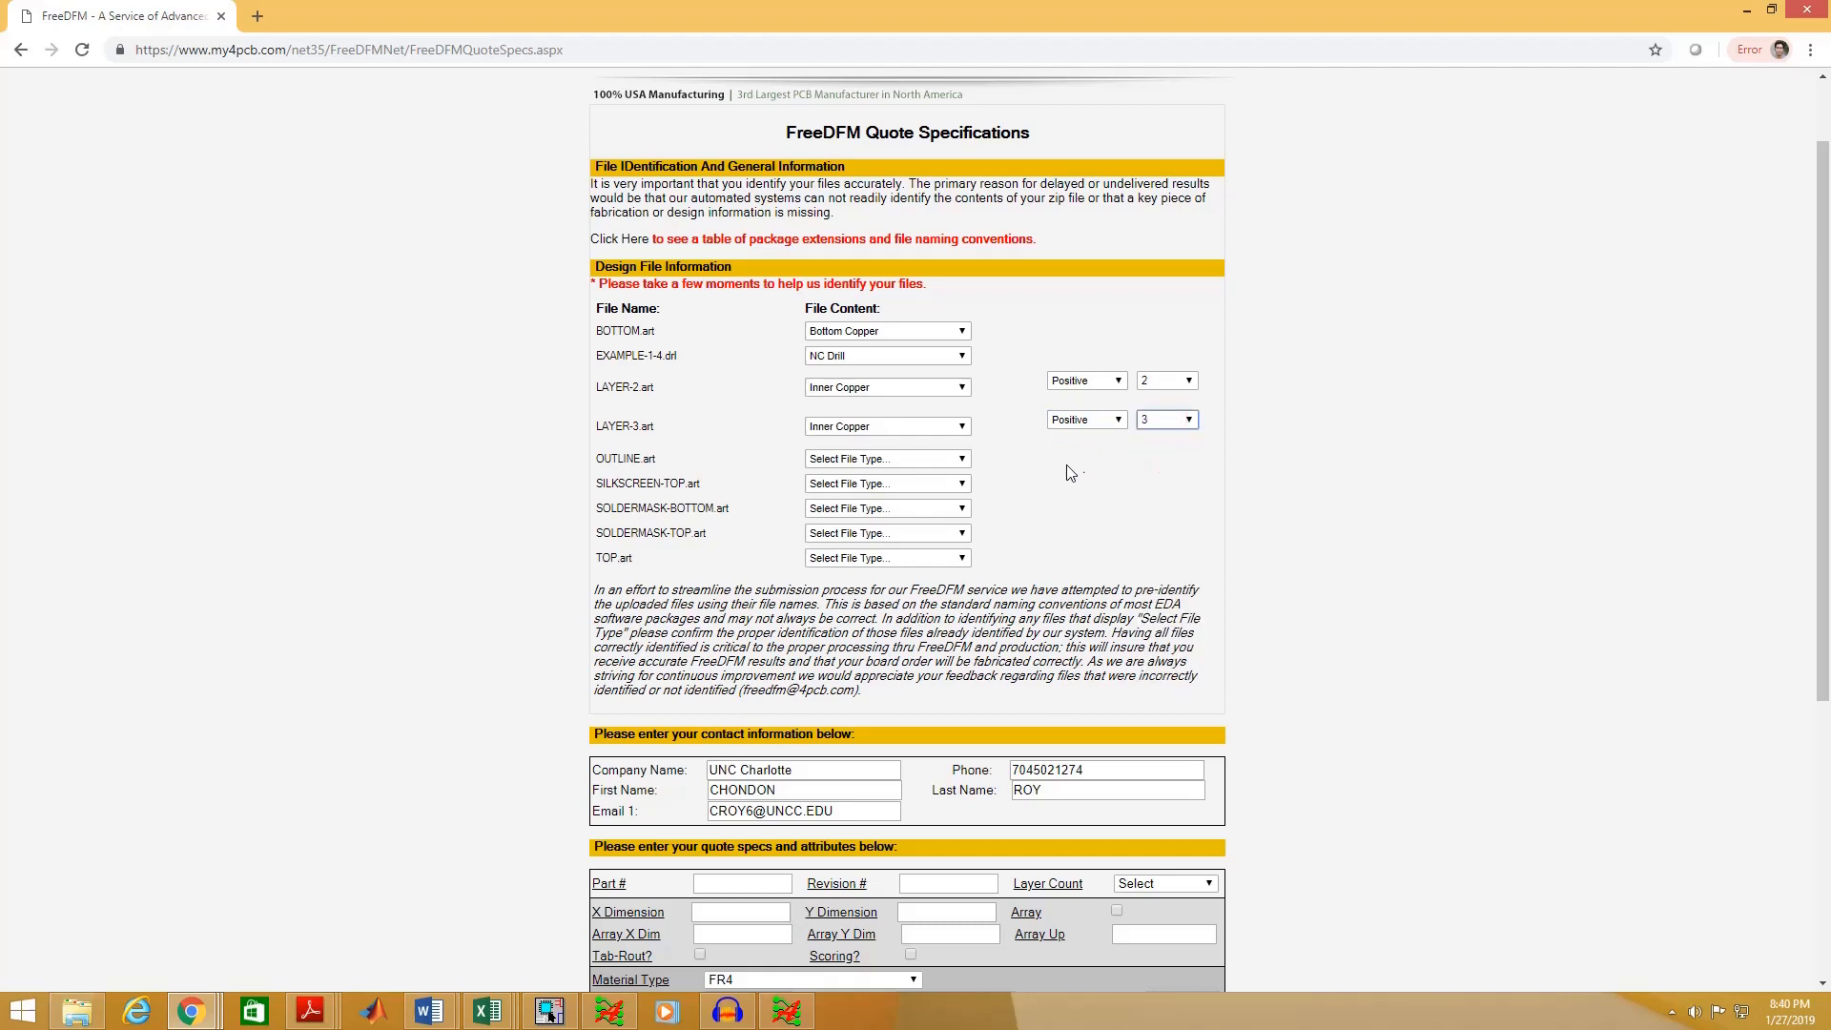
- Identify OUTLINE.art as Drawing/Other and SILKSCREEN-TOP.art as Top Silkscreen
left_click(882, 460)
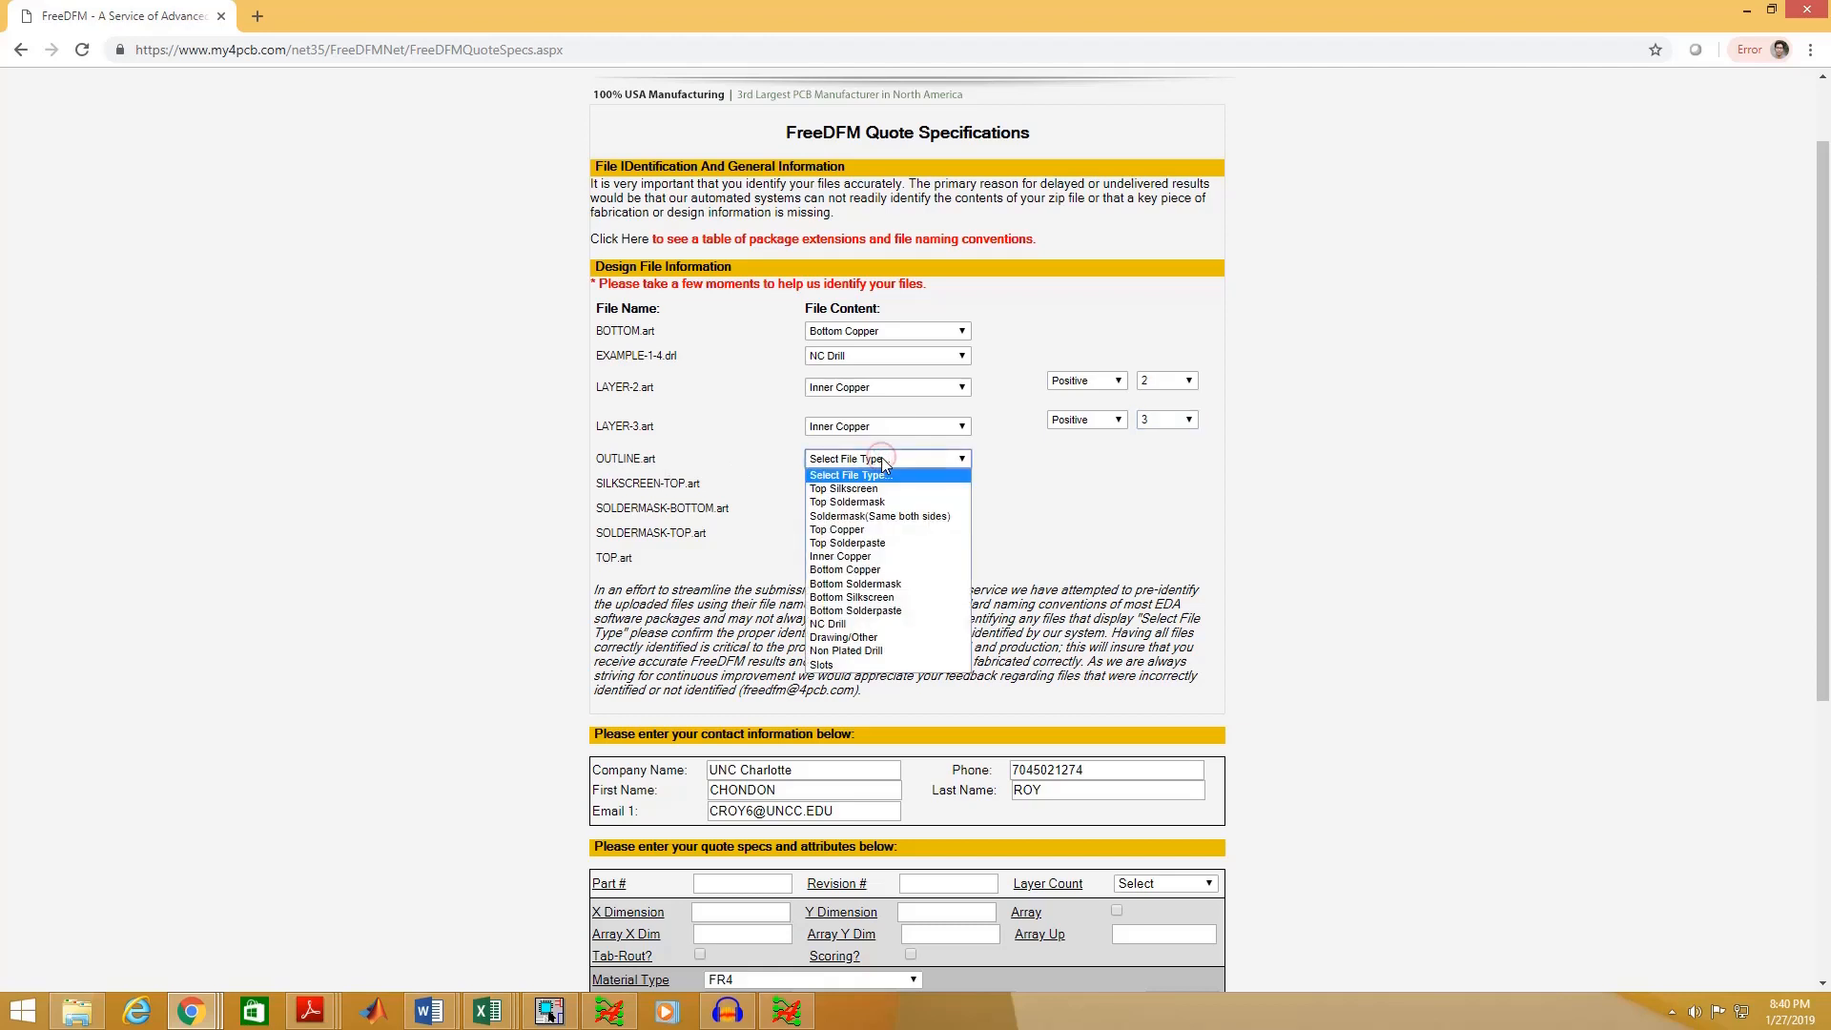
left_click(865, 642)
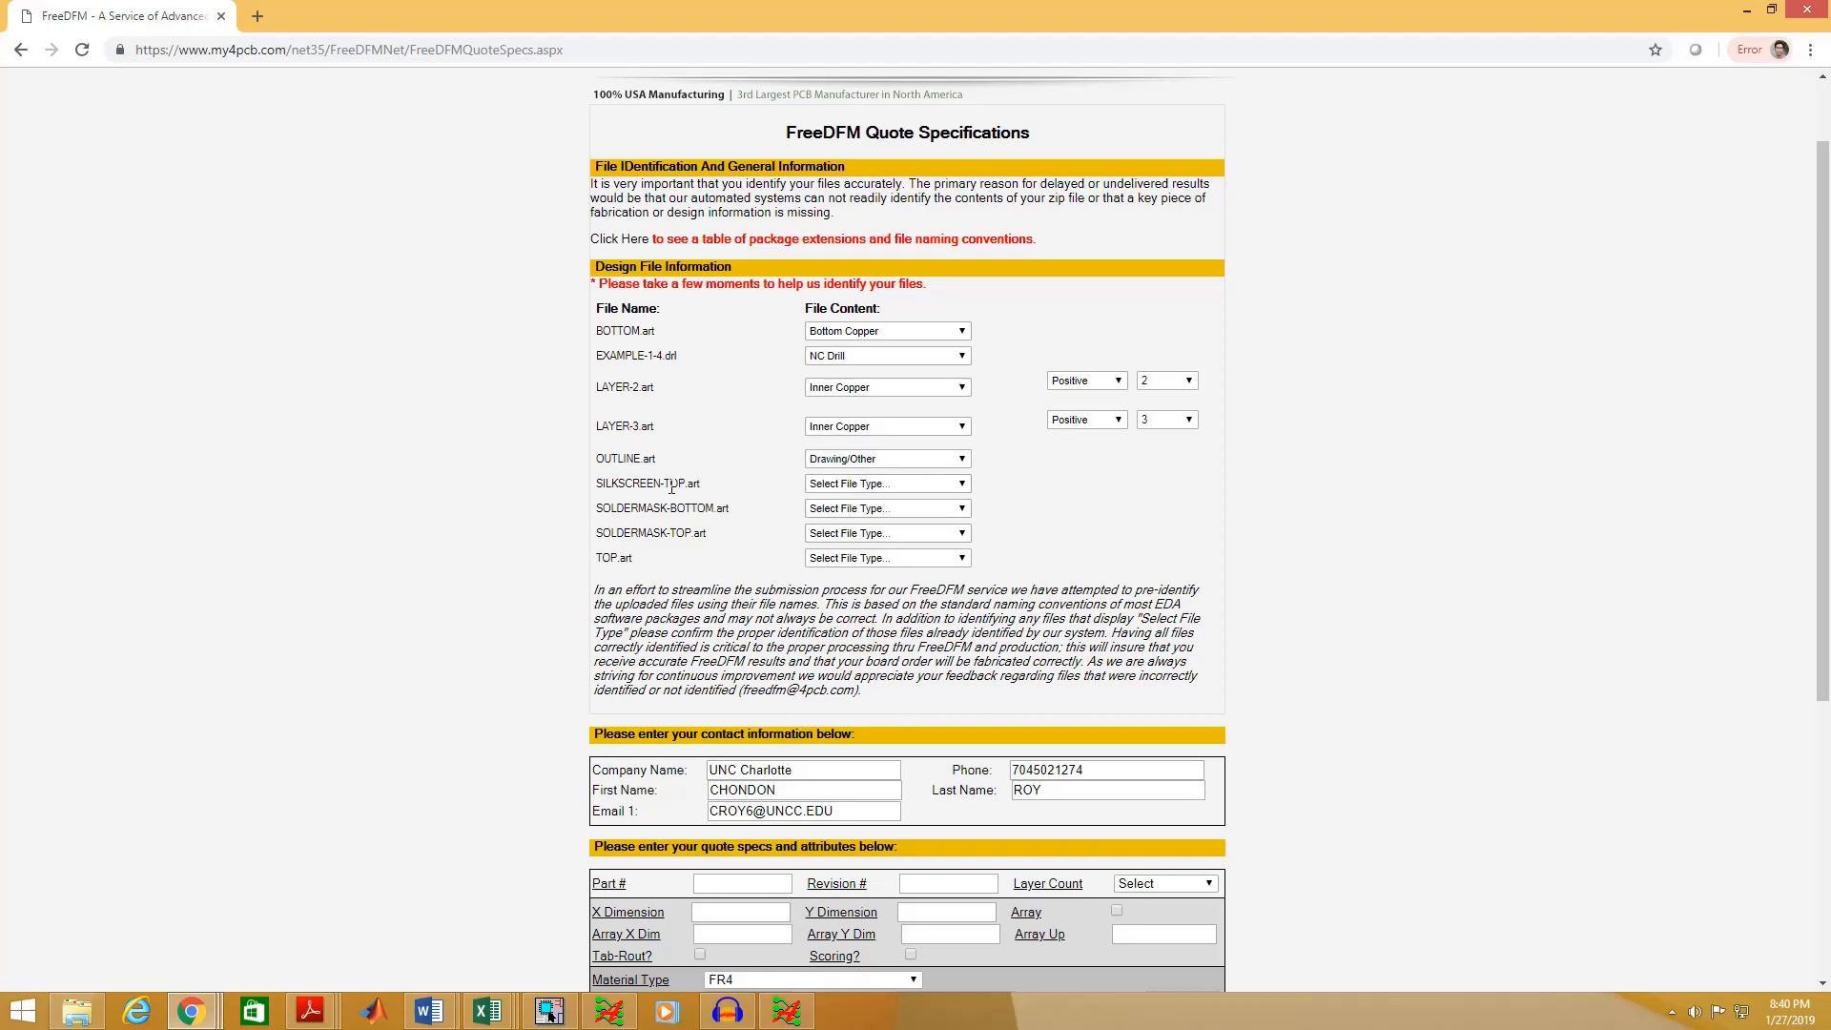
left_click(822, 484)
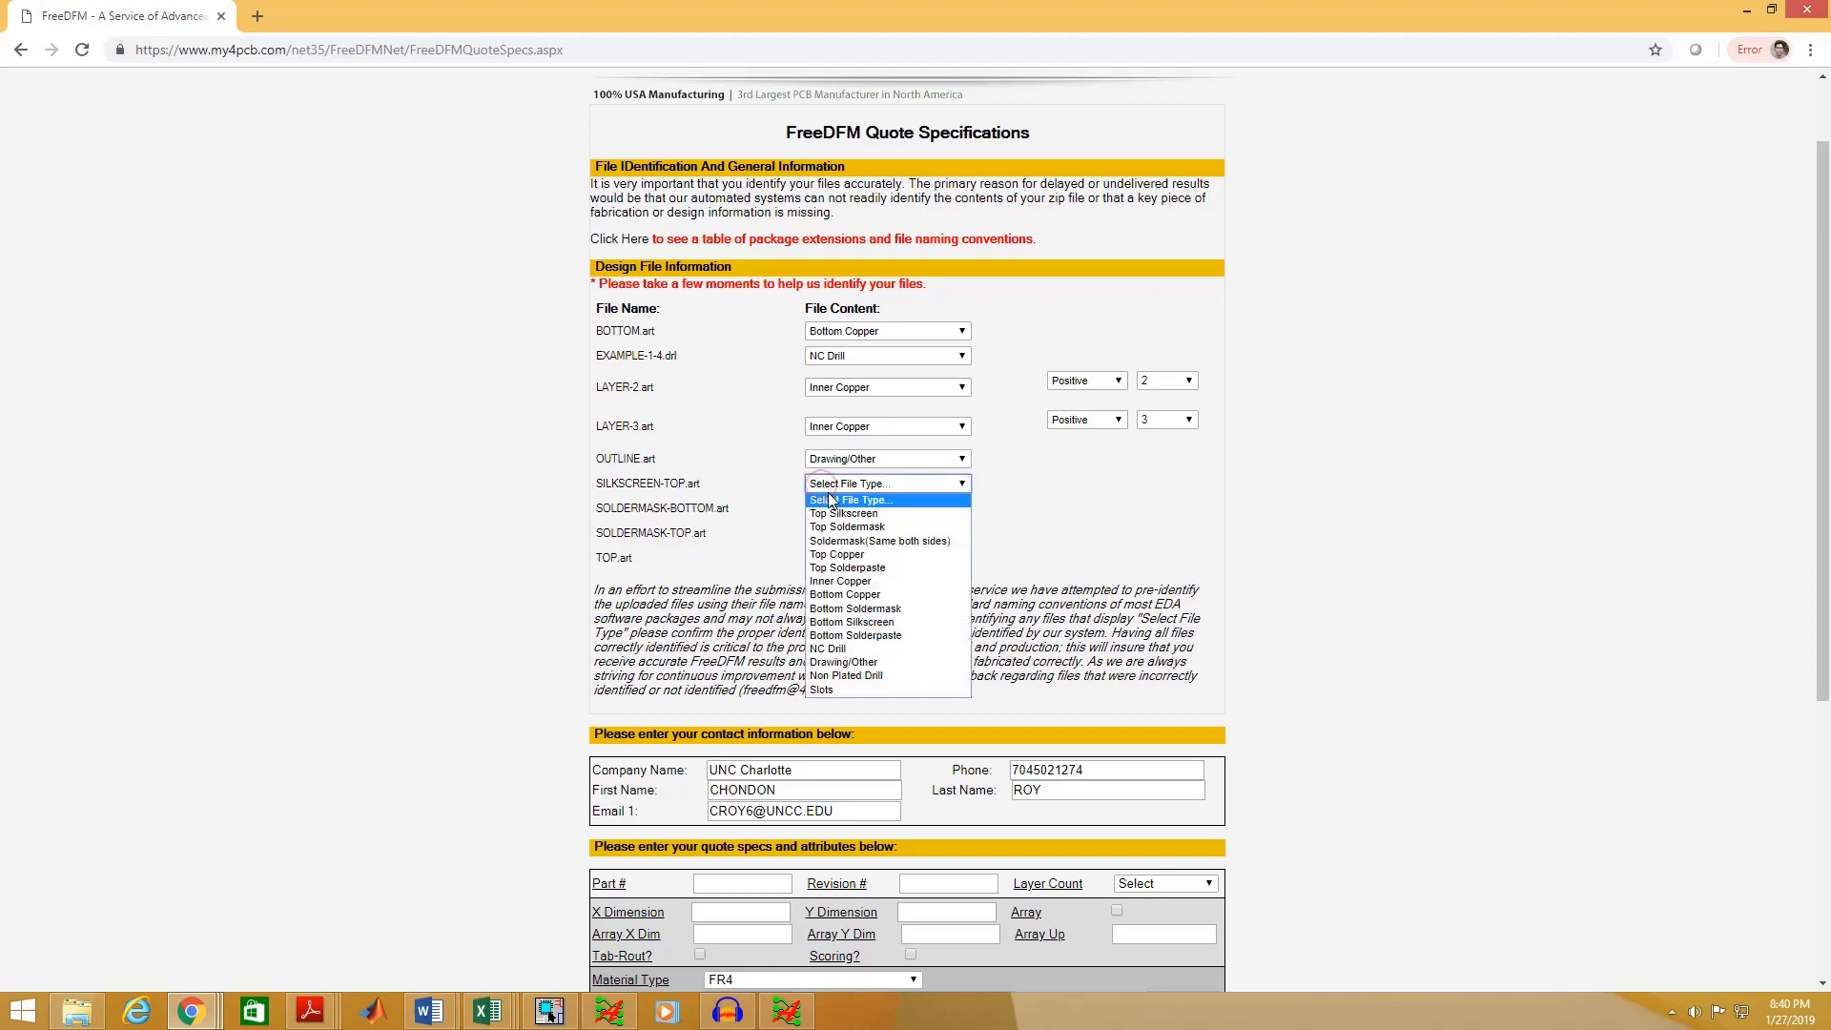
left_click(837, 514)
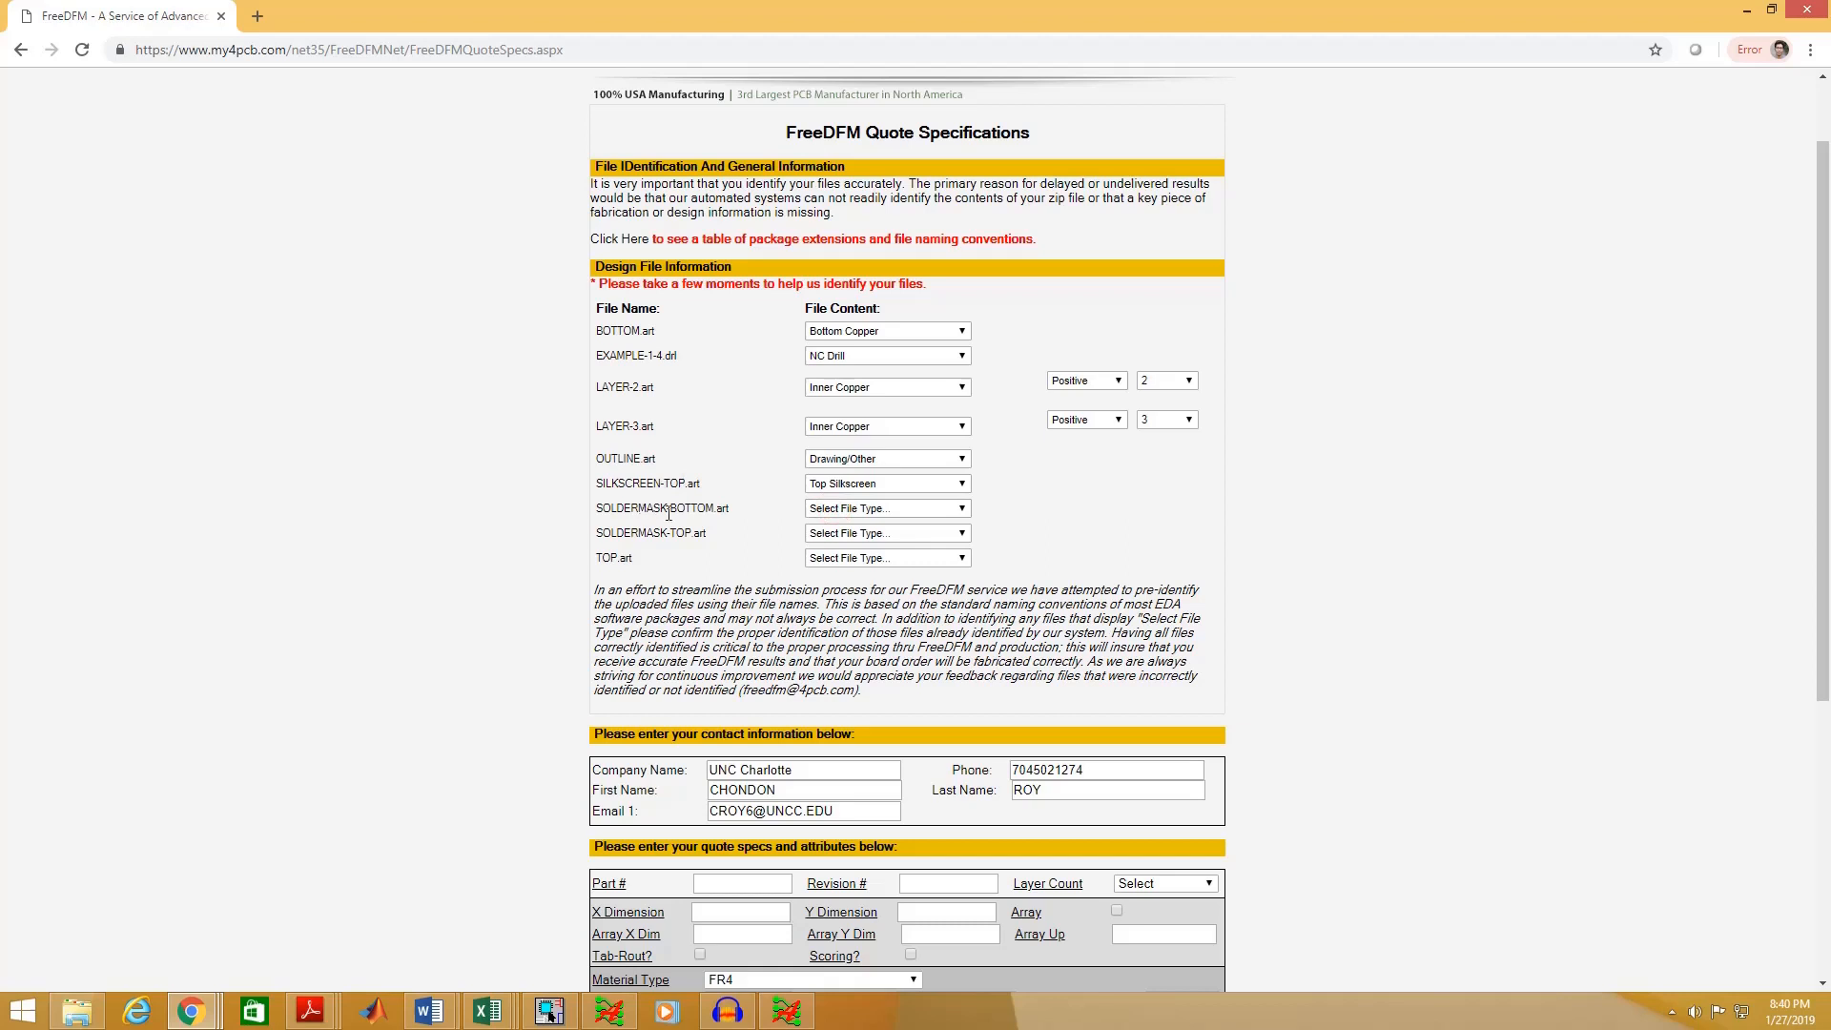
- Identify SOLDERMASK-BOTTOM.art as Bottom Soldermask, SOLDERMASK-TOP.art as Top Soldermask and TOP.art as Top Copper
left_click(851, 512)
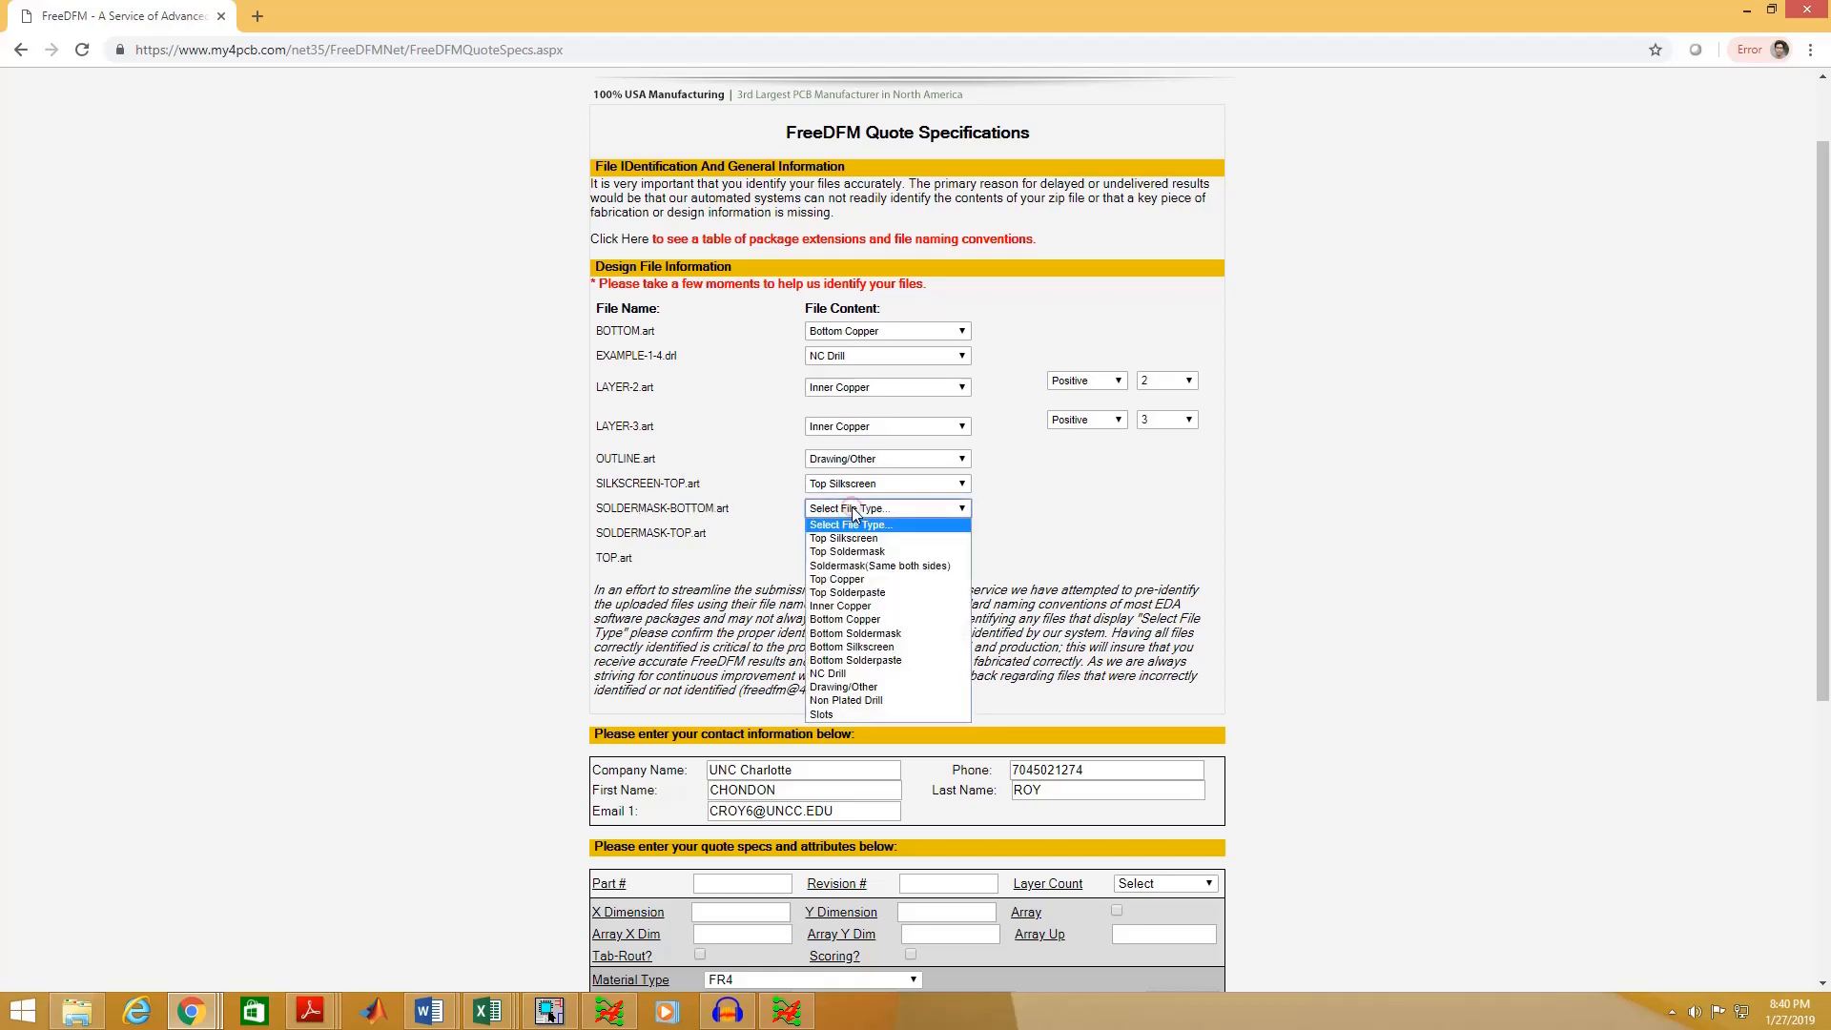
left_click(864, 635)
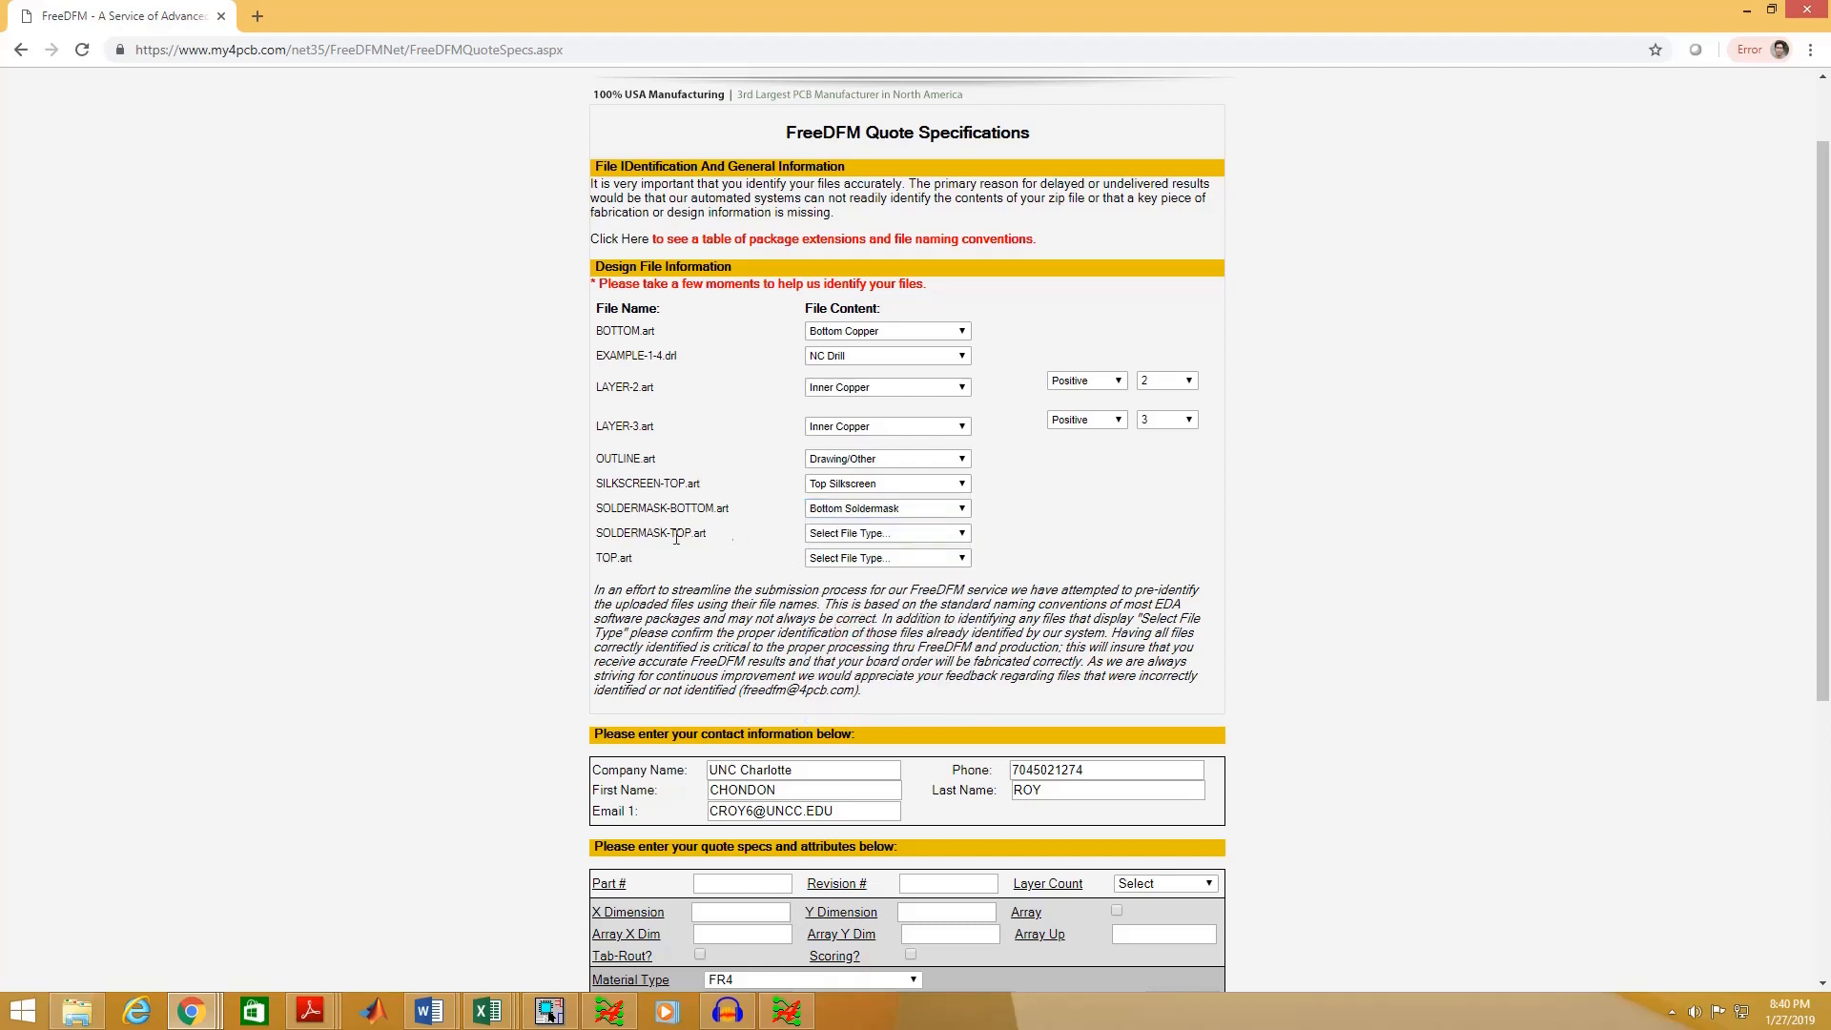
left_click(861, 534)
left_click(873, 578)
left_click(854, 558)
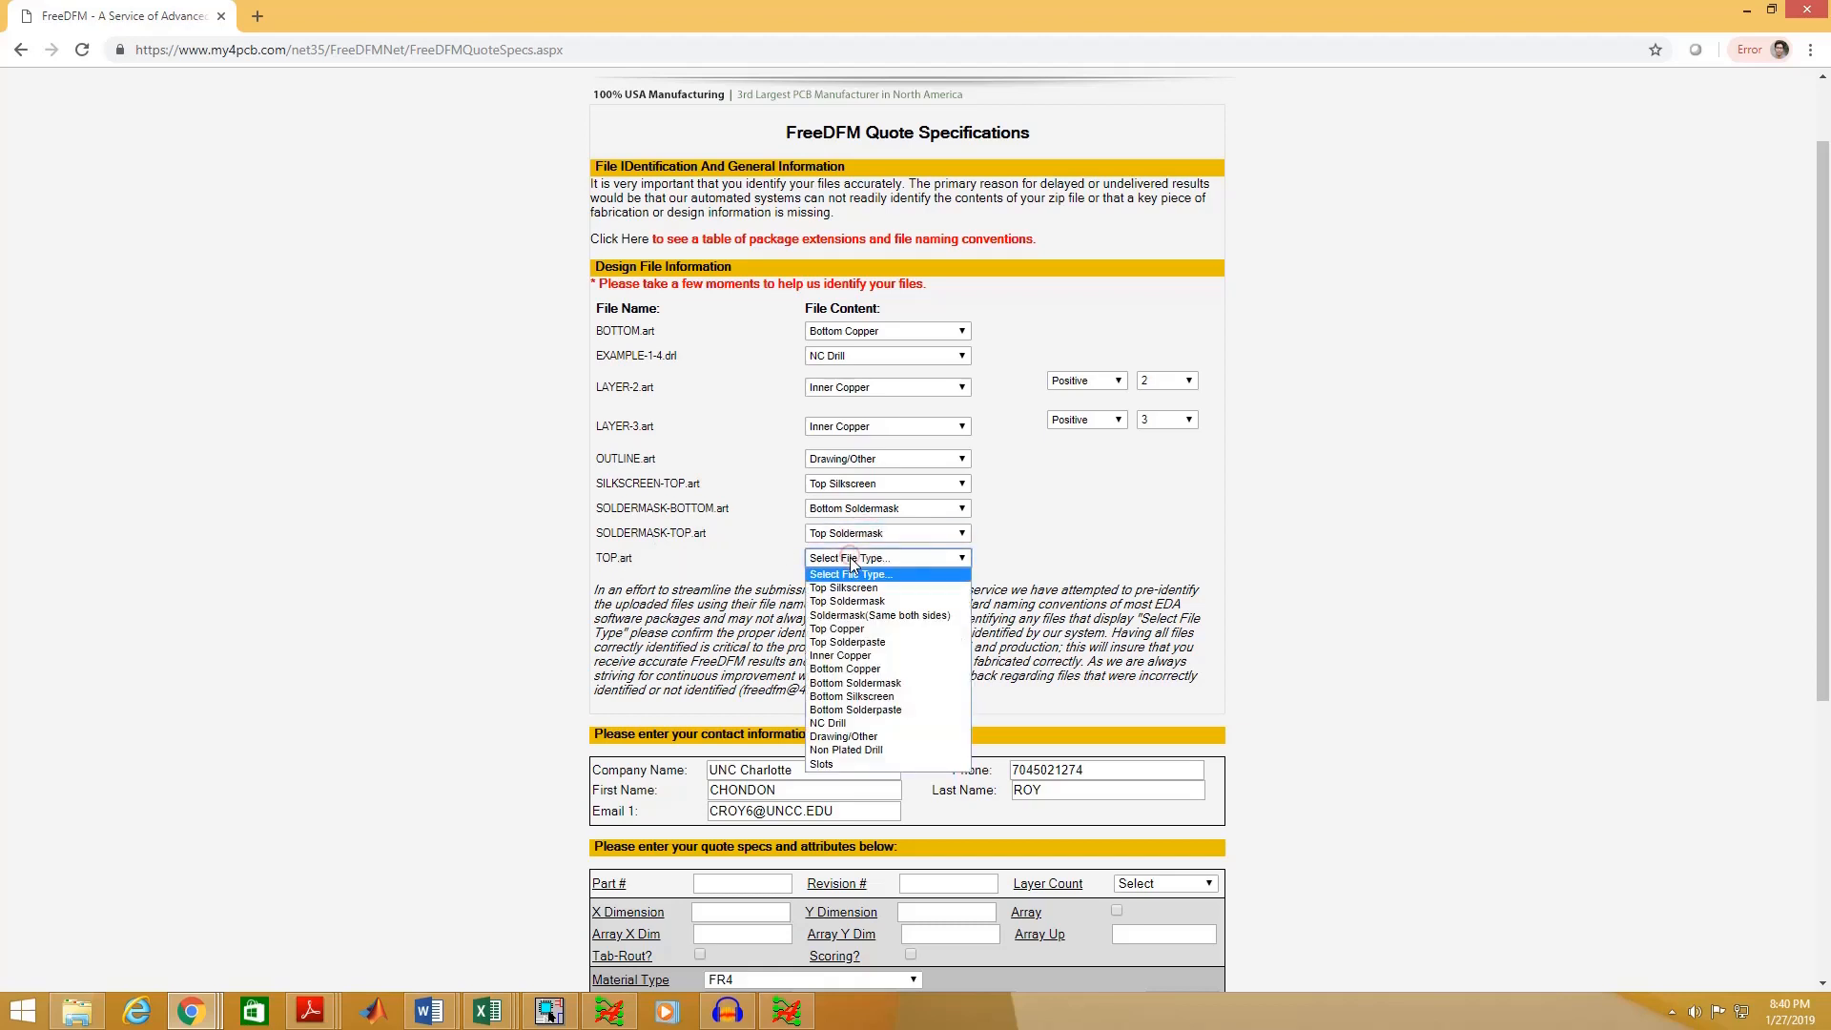
left_click(852, 628)
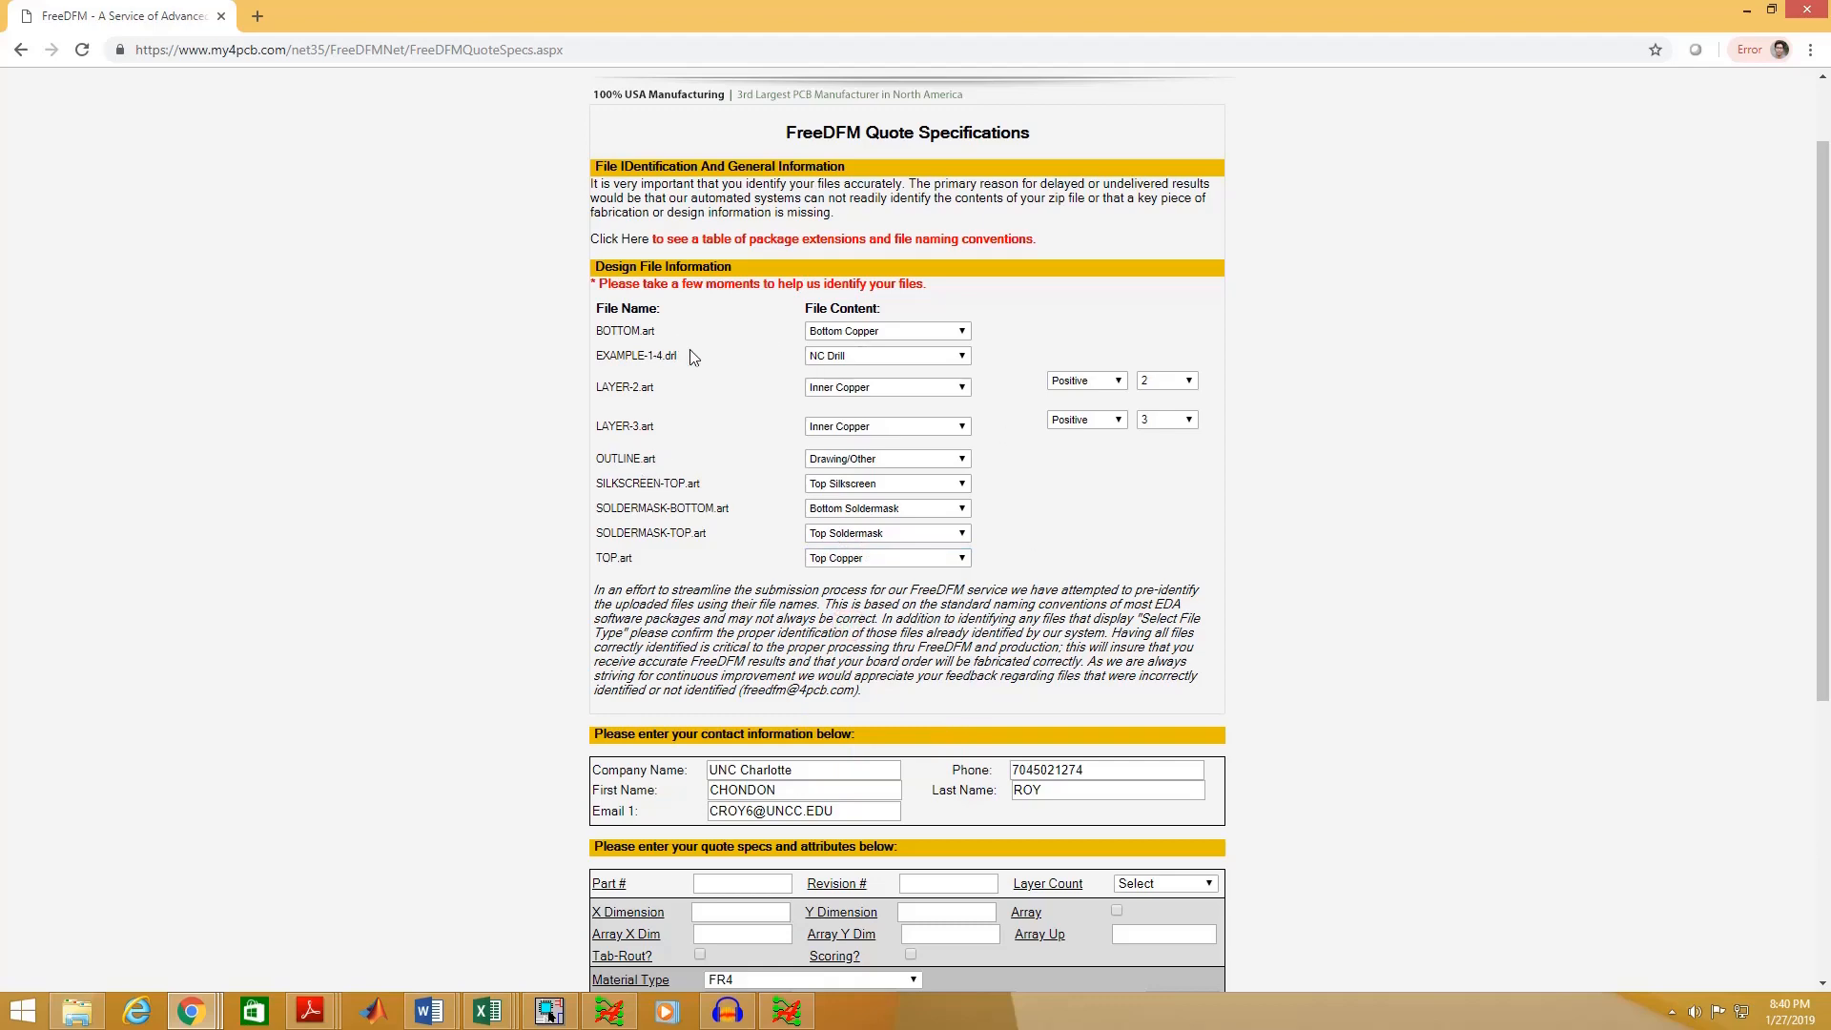
- Fill in the quote specs with part number EXAMPLE, revision 1 and a layer count of 4
scroll(740, 477, "down", 2)
scroll(1150, 367, "down", 2)
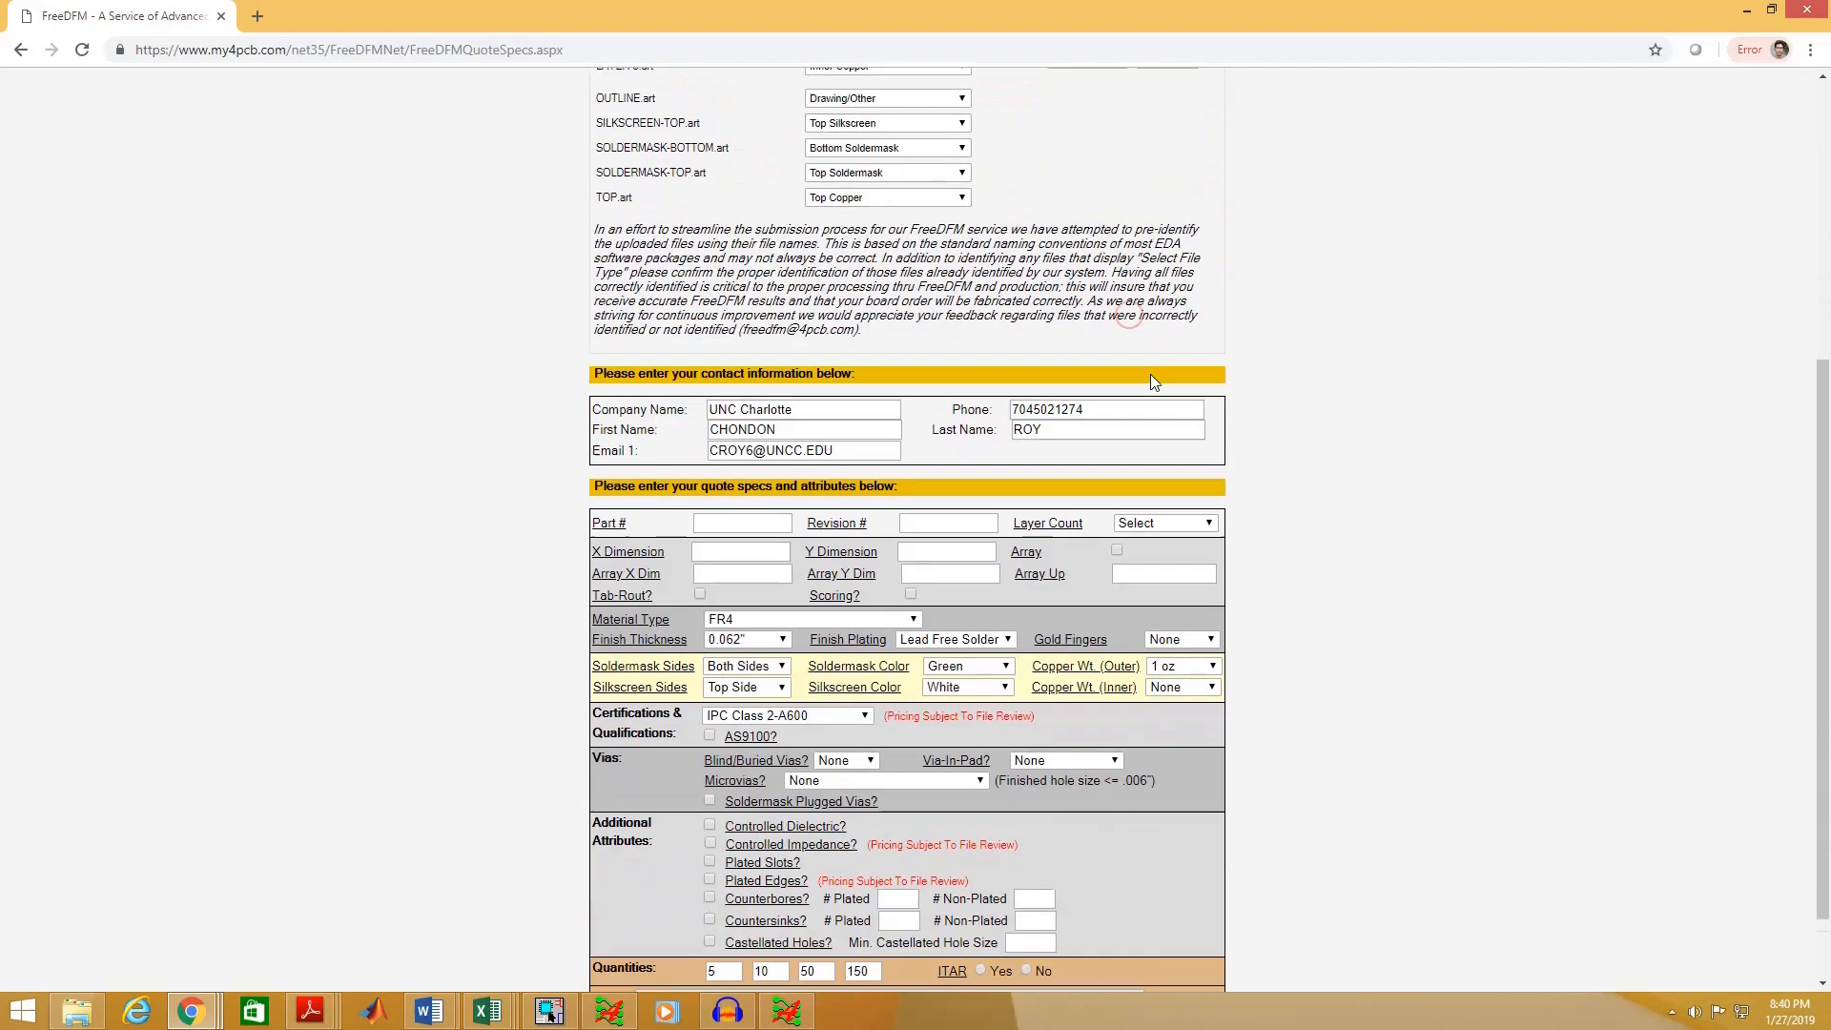
left_click(729, 502)
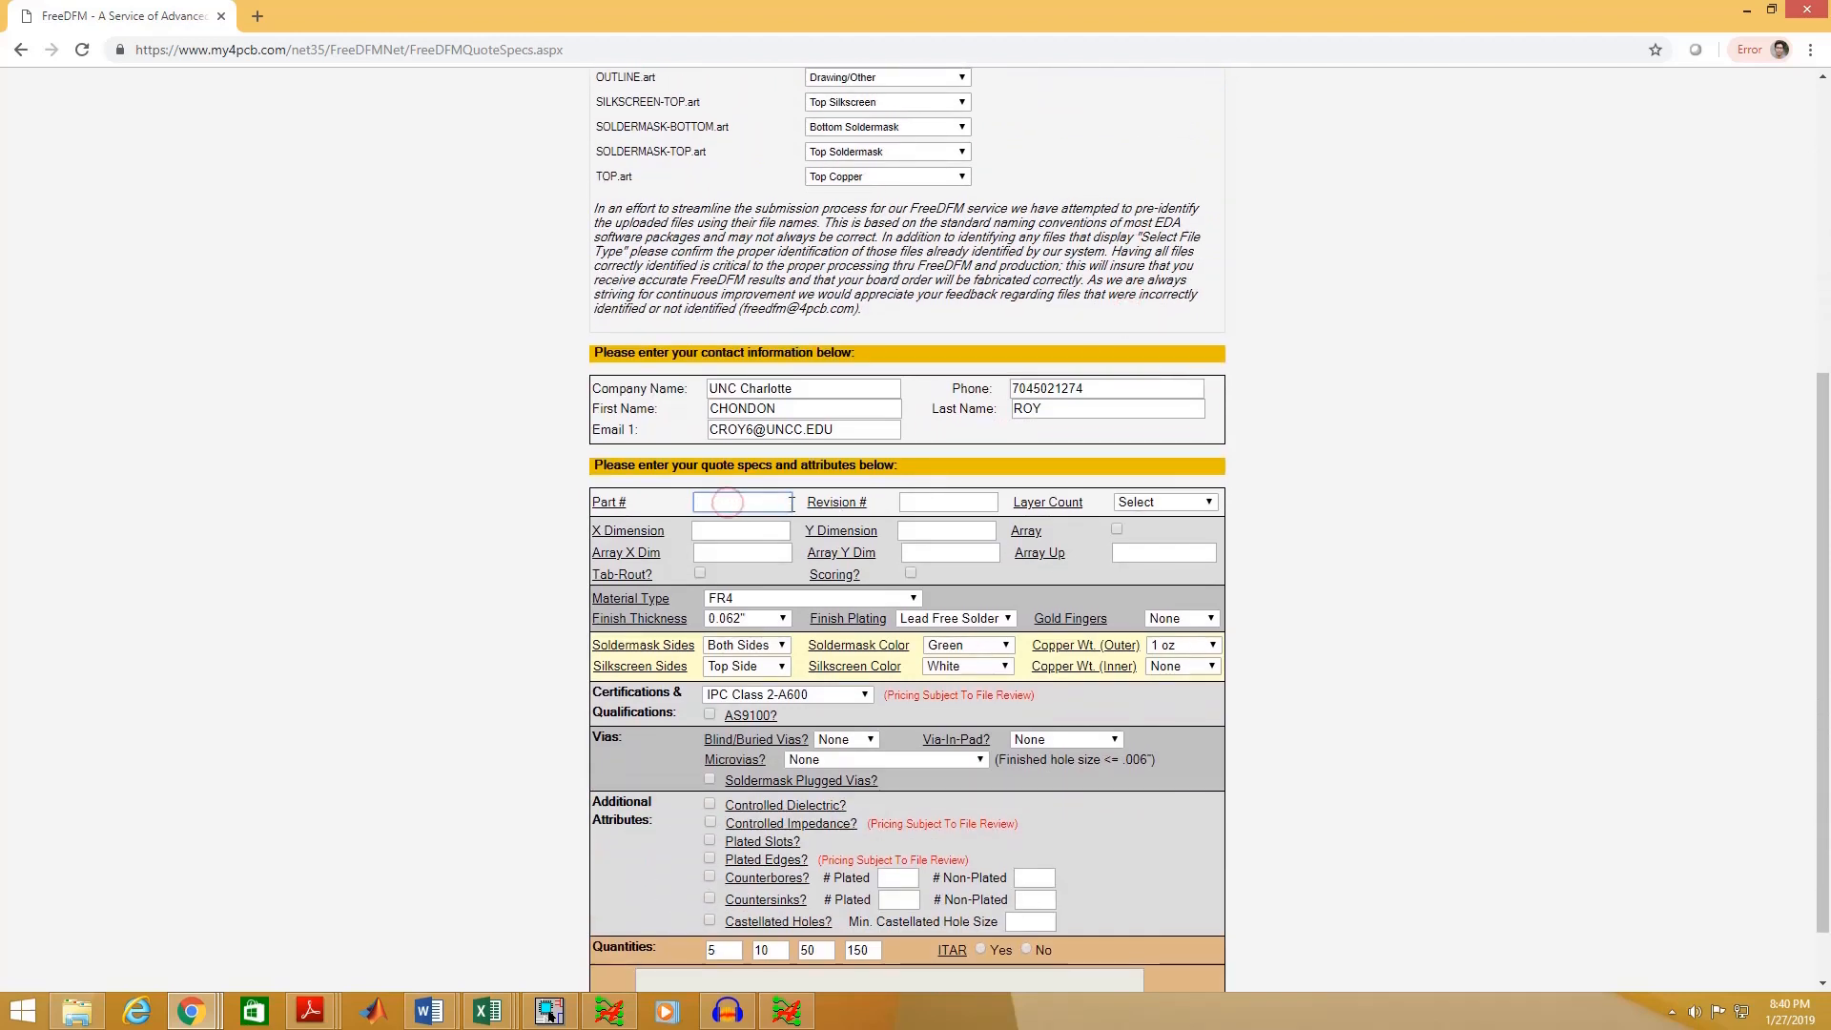
type("eX")
key("BackSpace")
key("BackSpace")
type("E")
key("Tab")
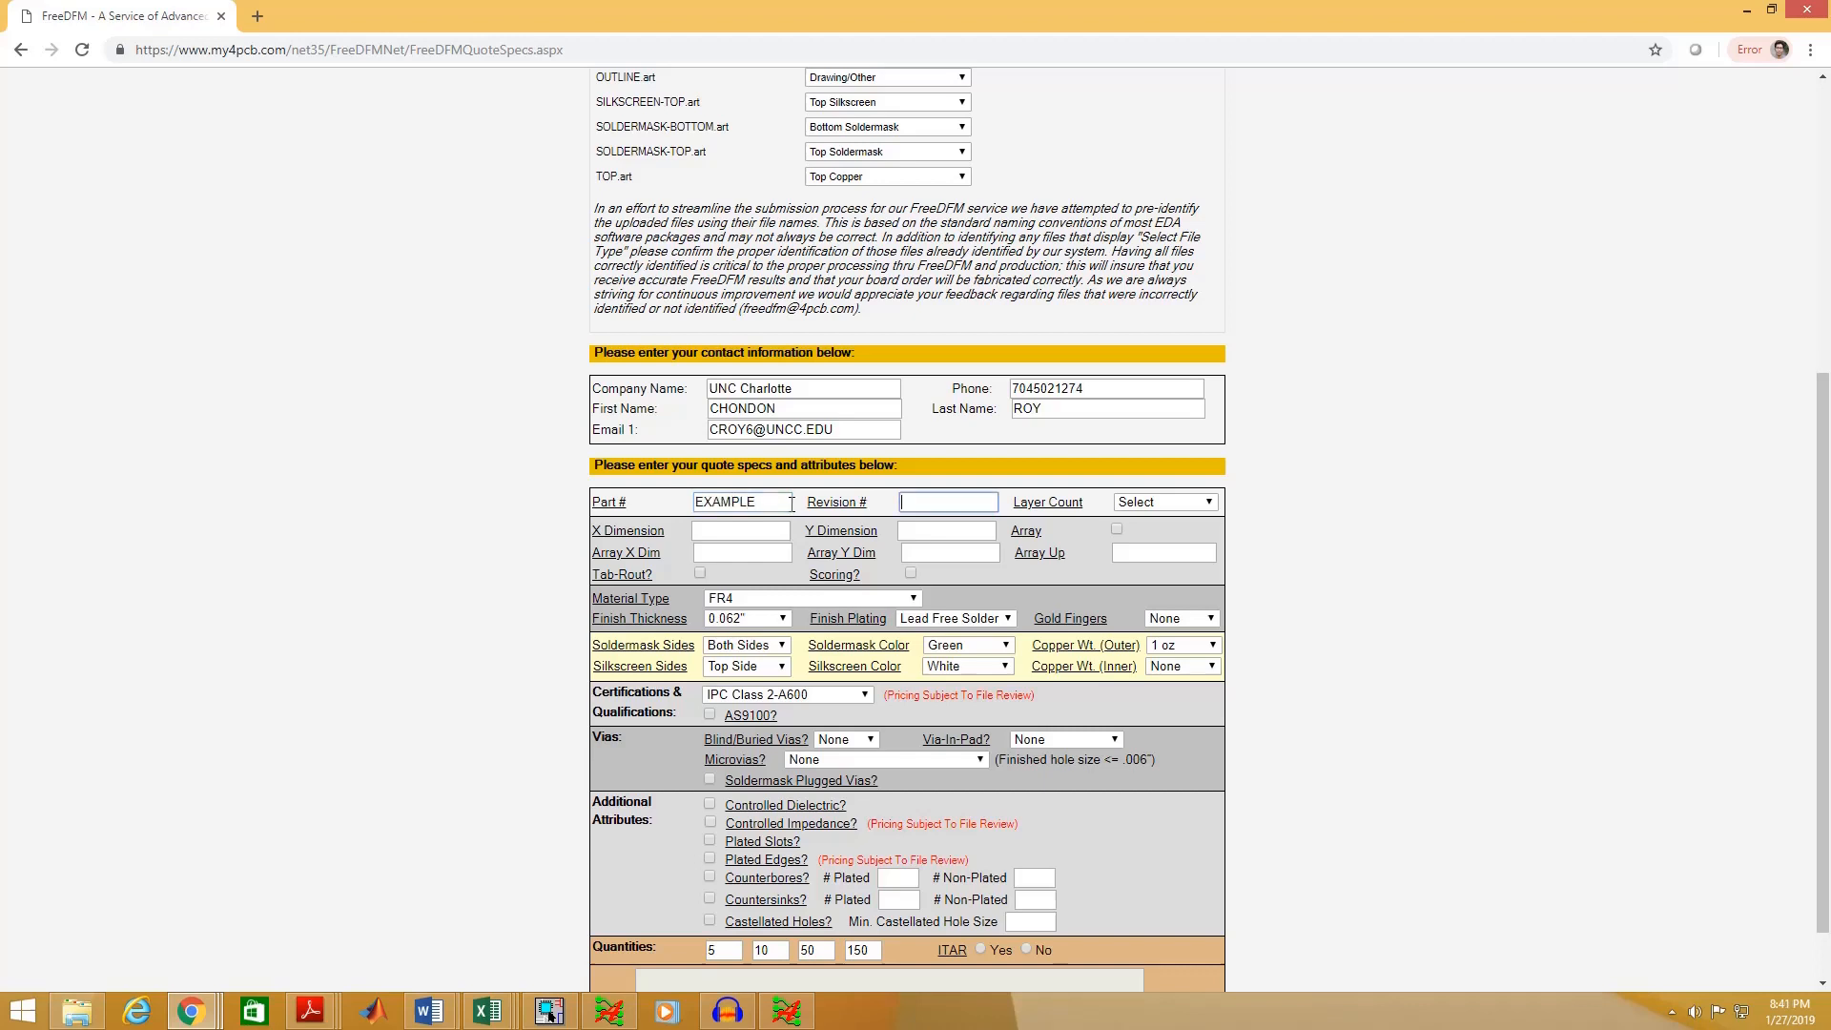
type("1")
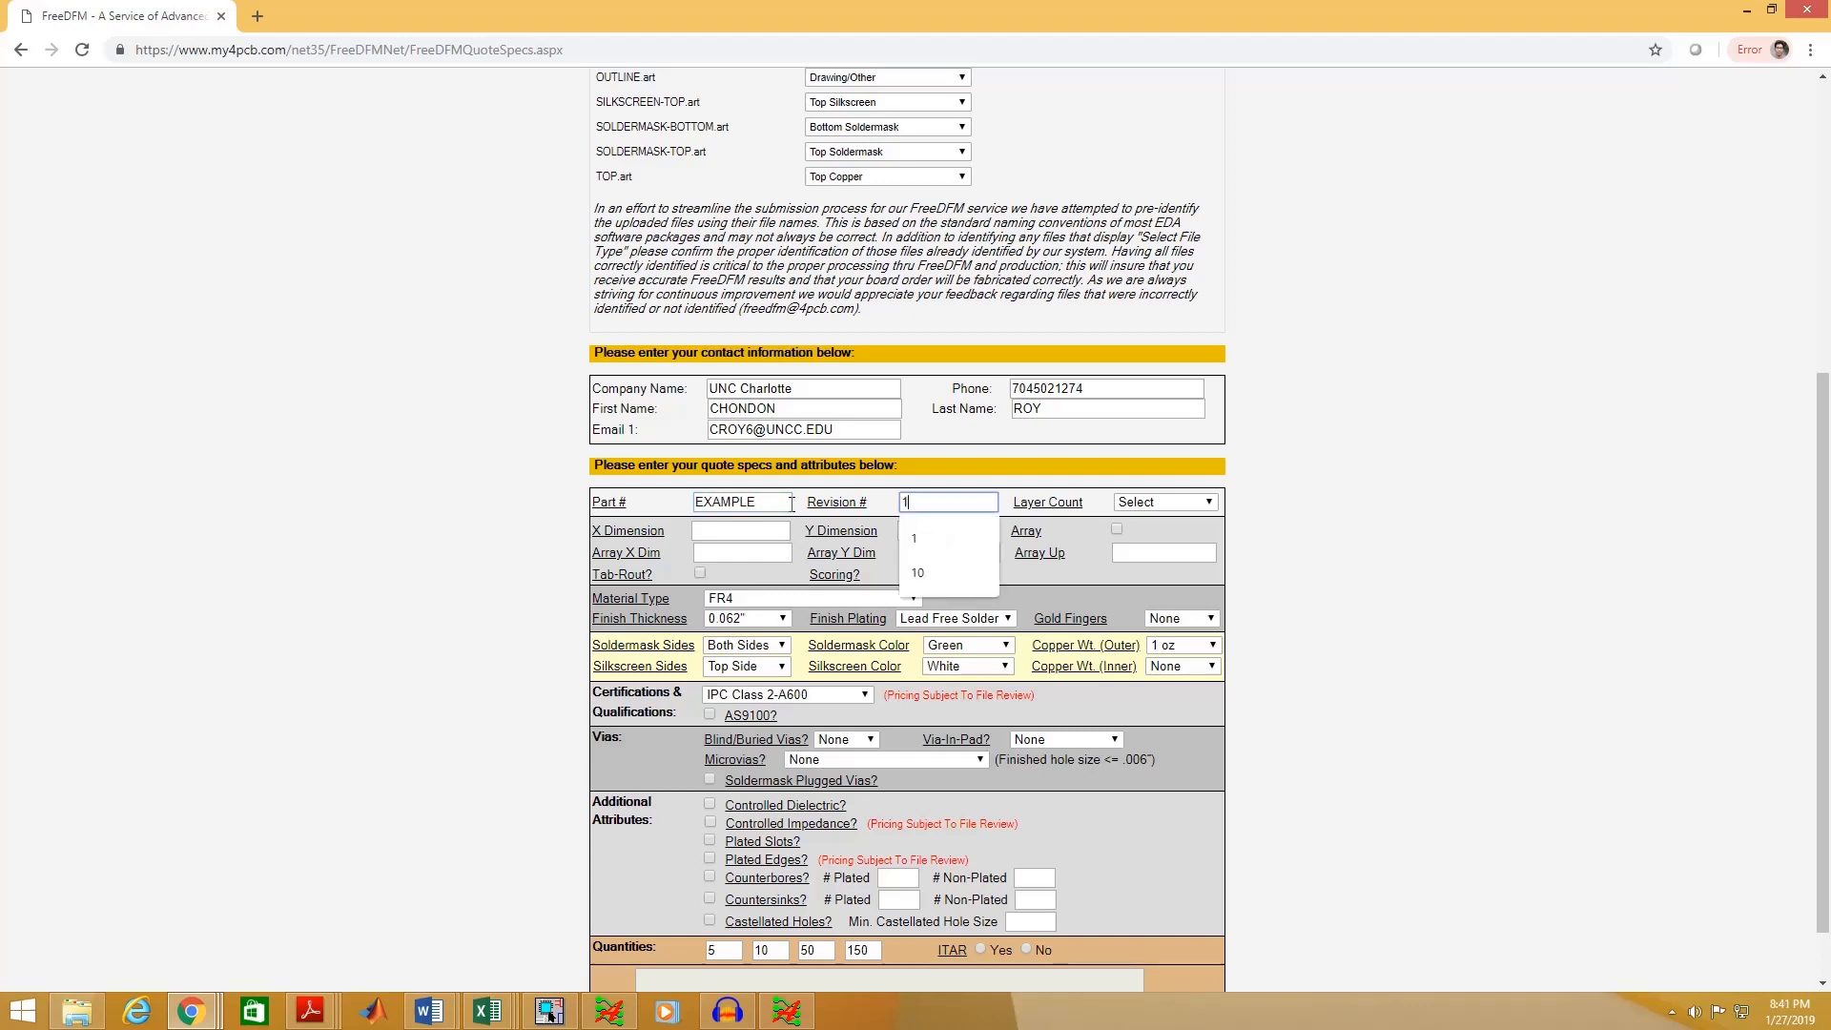
key("Tab")
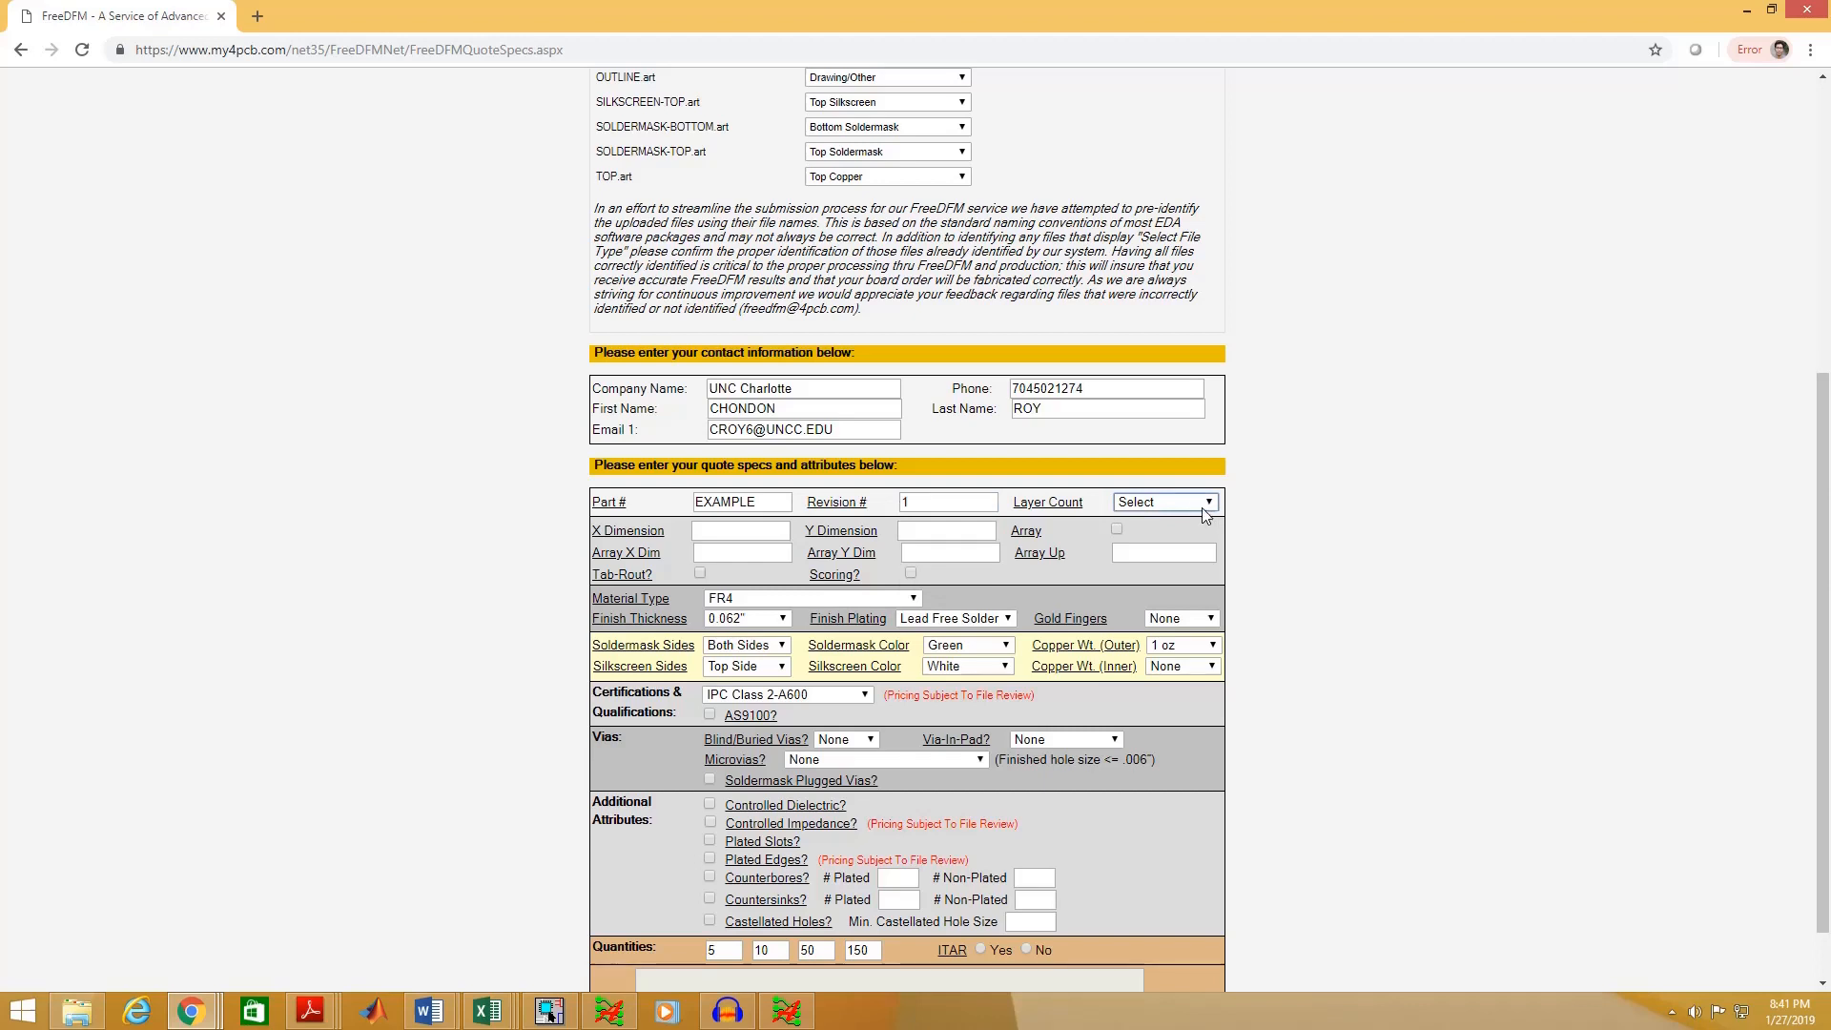
left_click(1201, 505)
left_click(1145, 598)
left_click(718, 534)
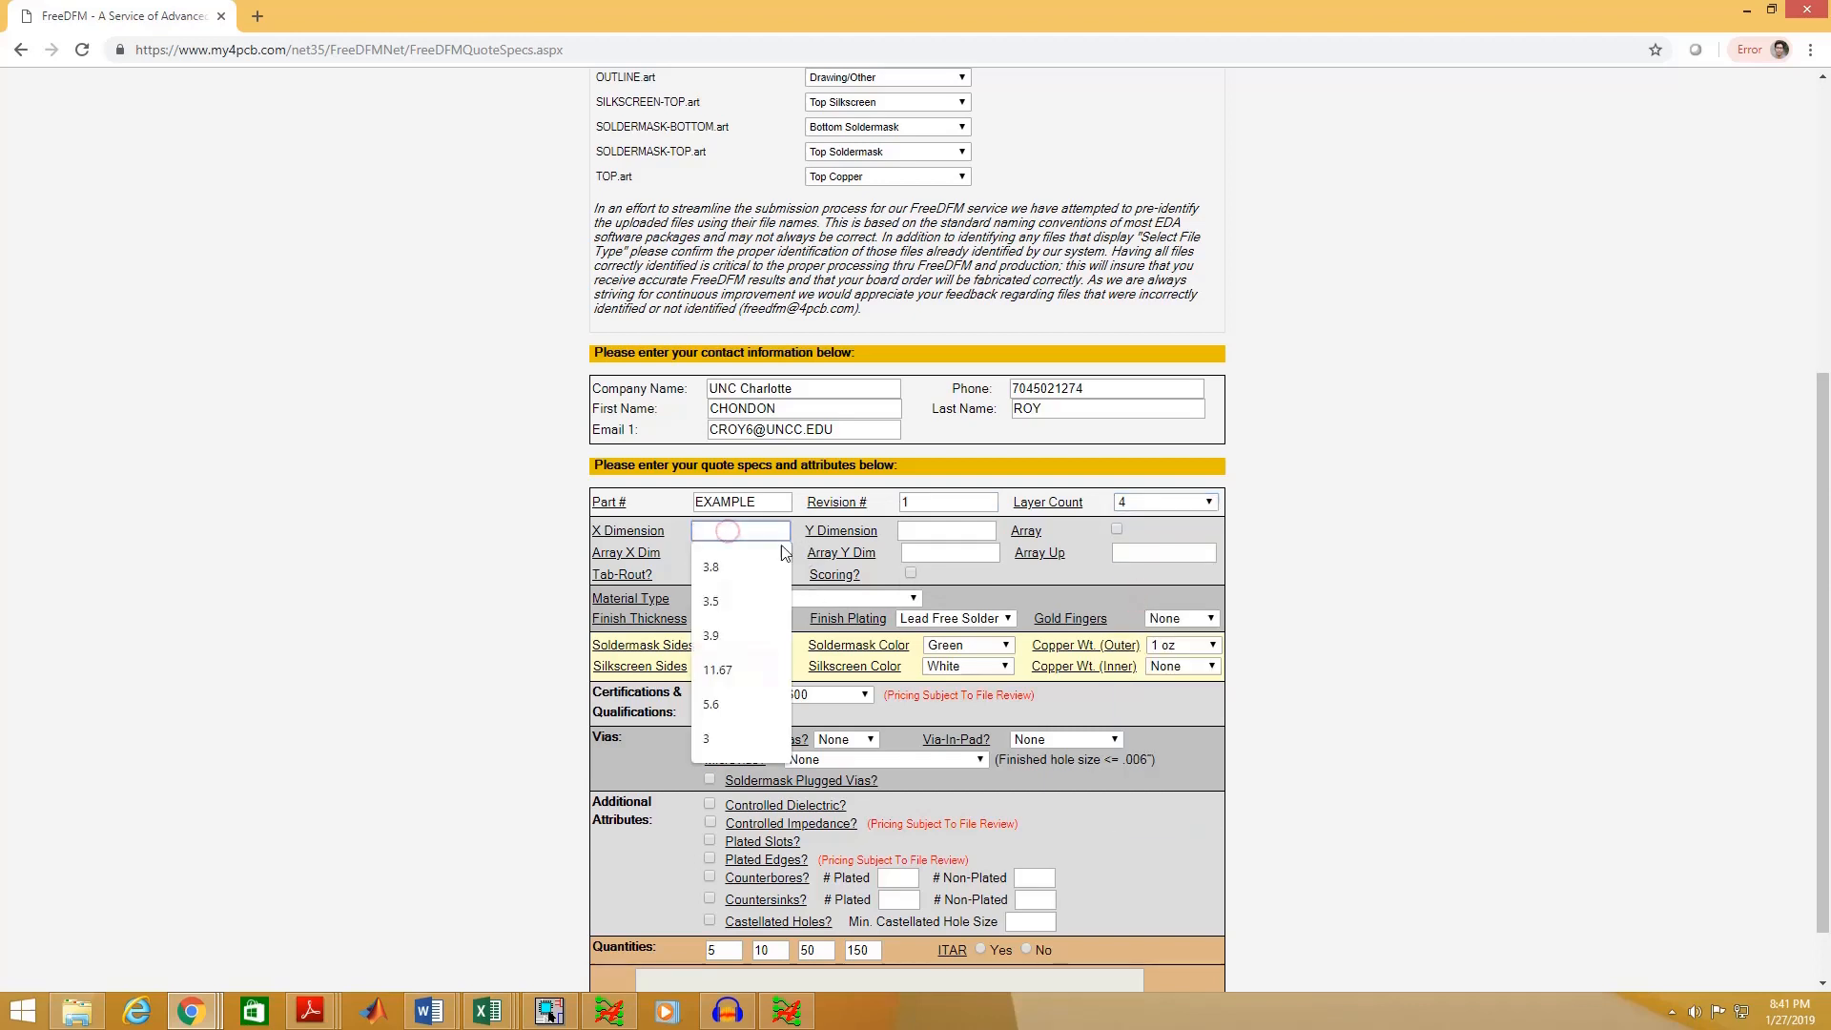
left_click(485, 556)
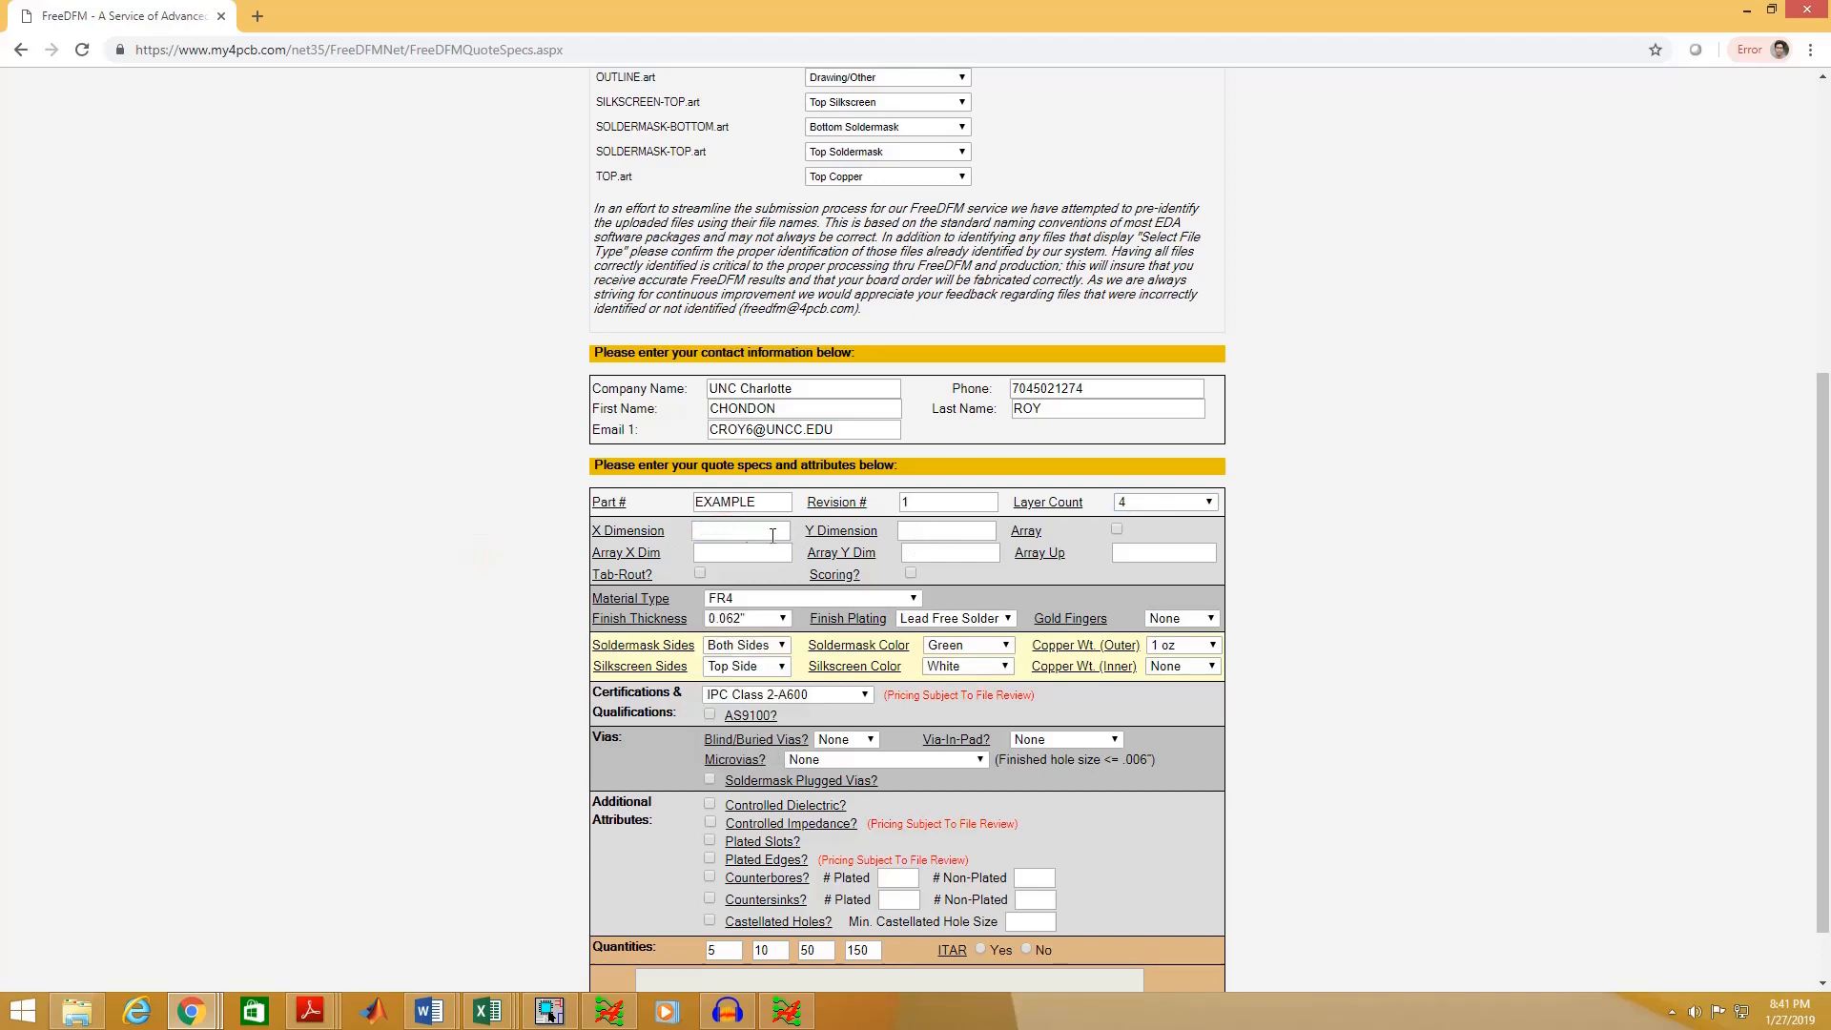
mouse_move(804, 1019)
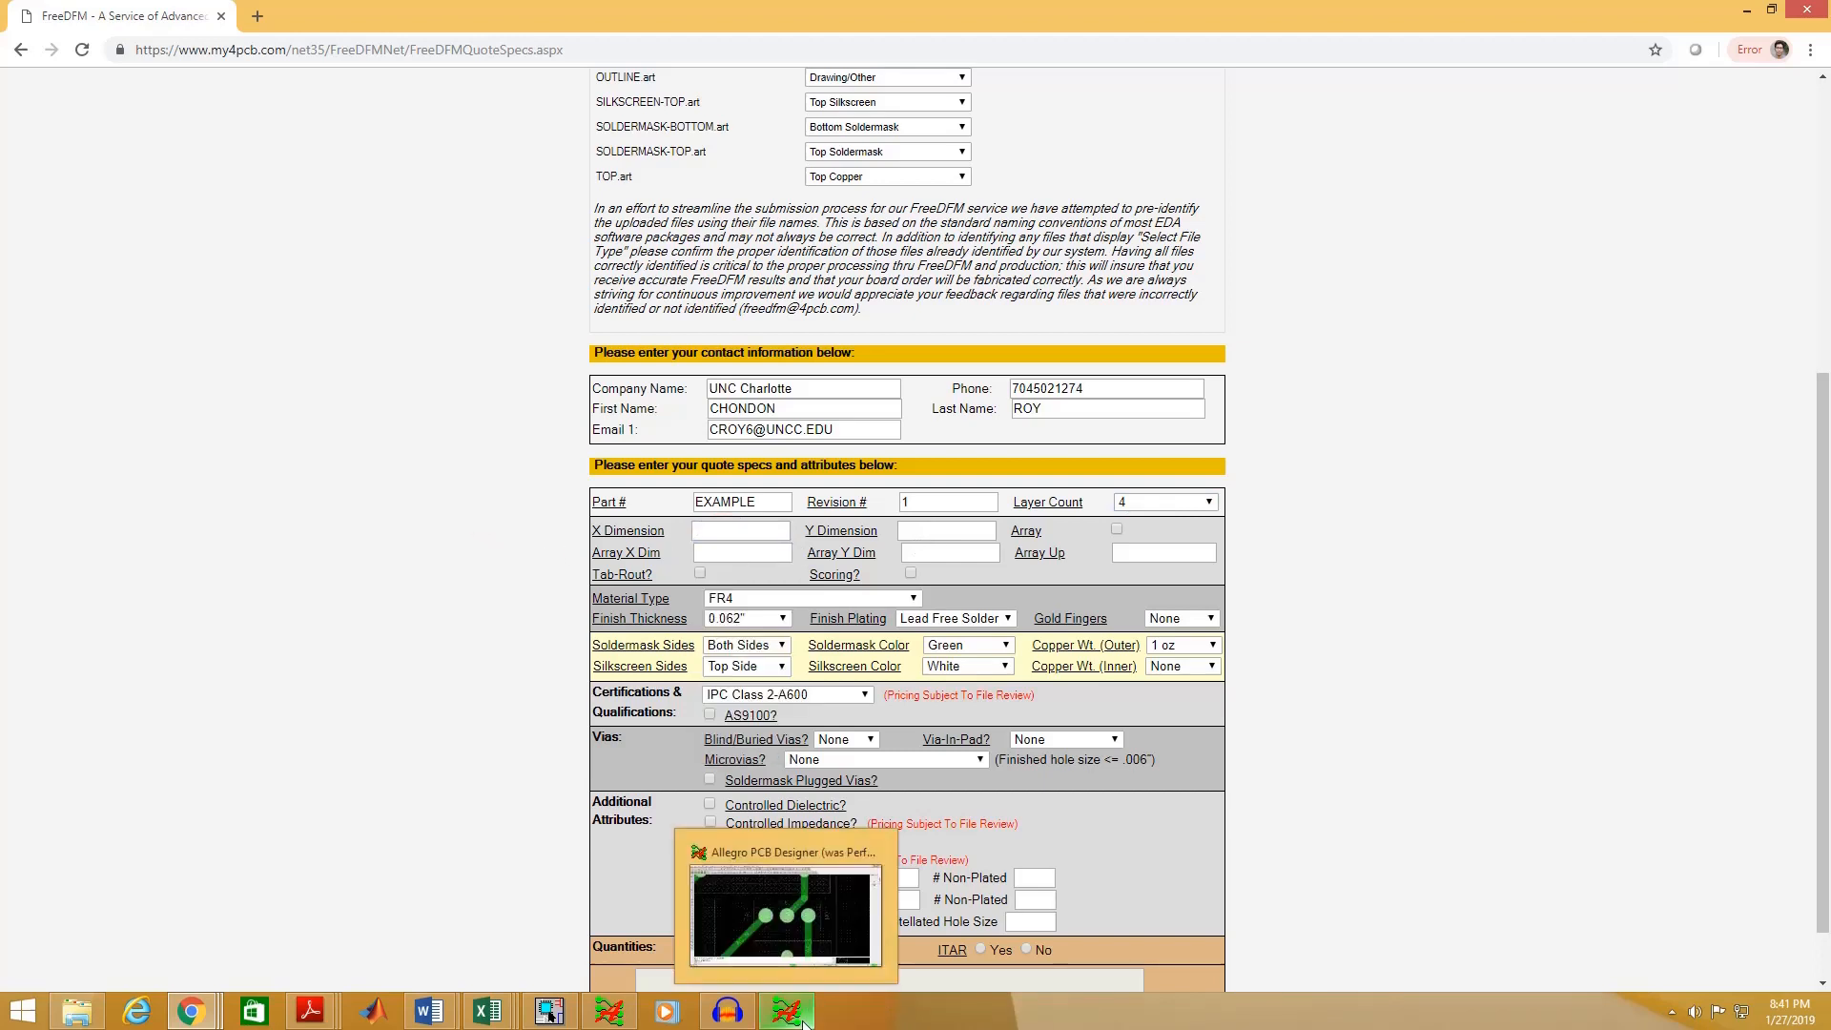
left_click(779, 1018)
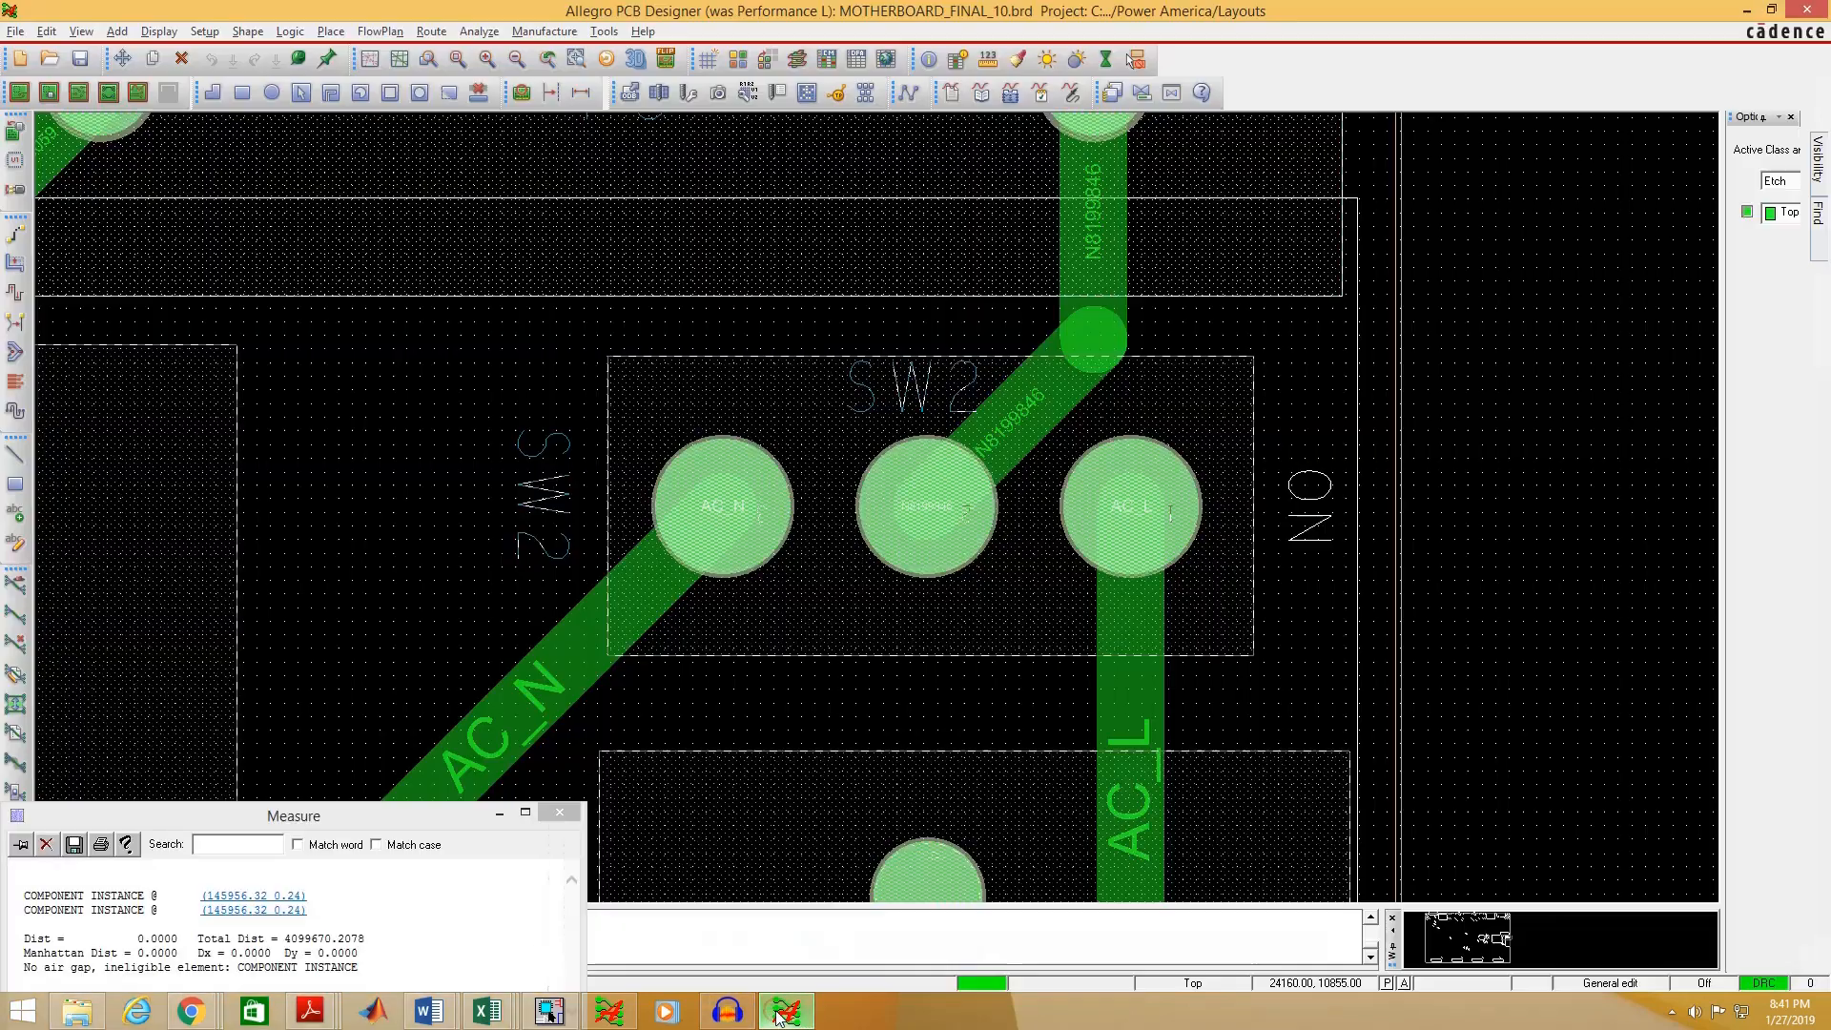
left_click(780, 1019)
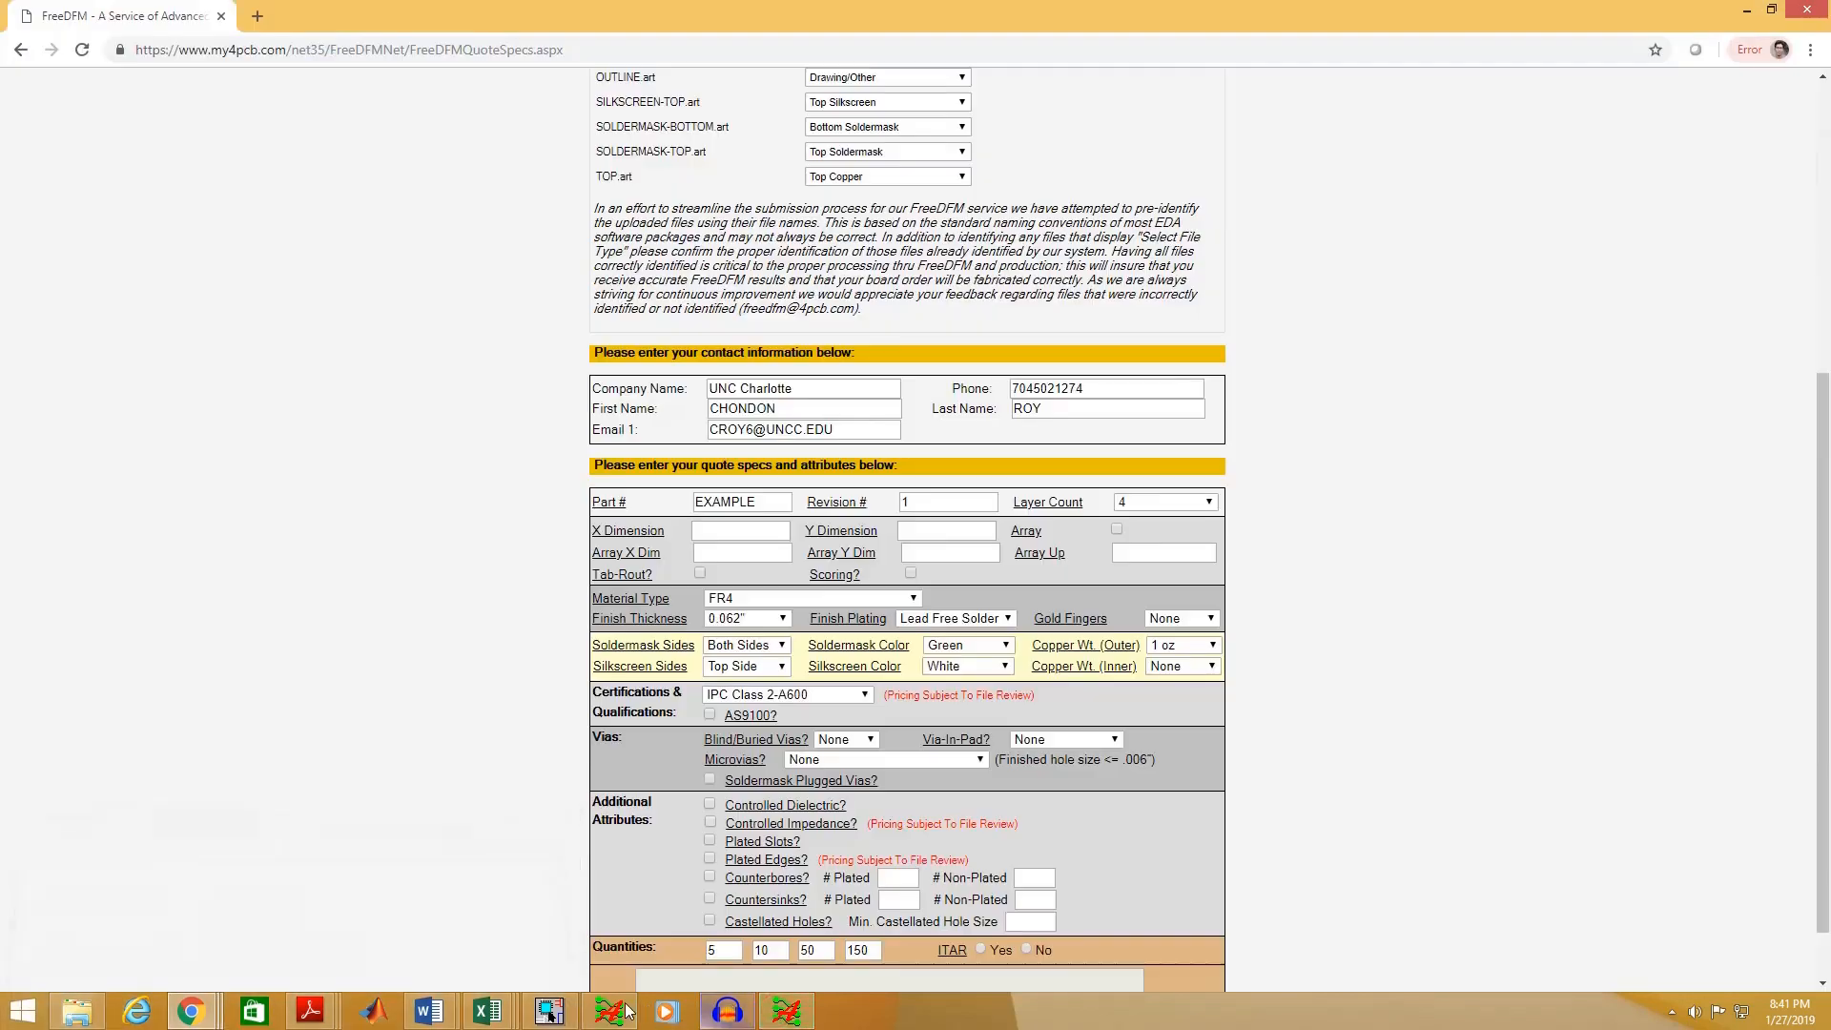
- Switch to EXAMPLE.brd in Allegro PCB Designer and add a linear dimension for the board outline's height, placed beside its right edge
left_click(609, 1010)
scroll(958, 386, "up", 3)
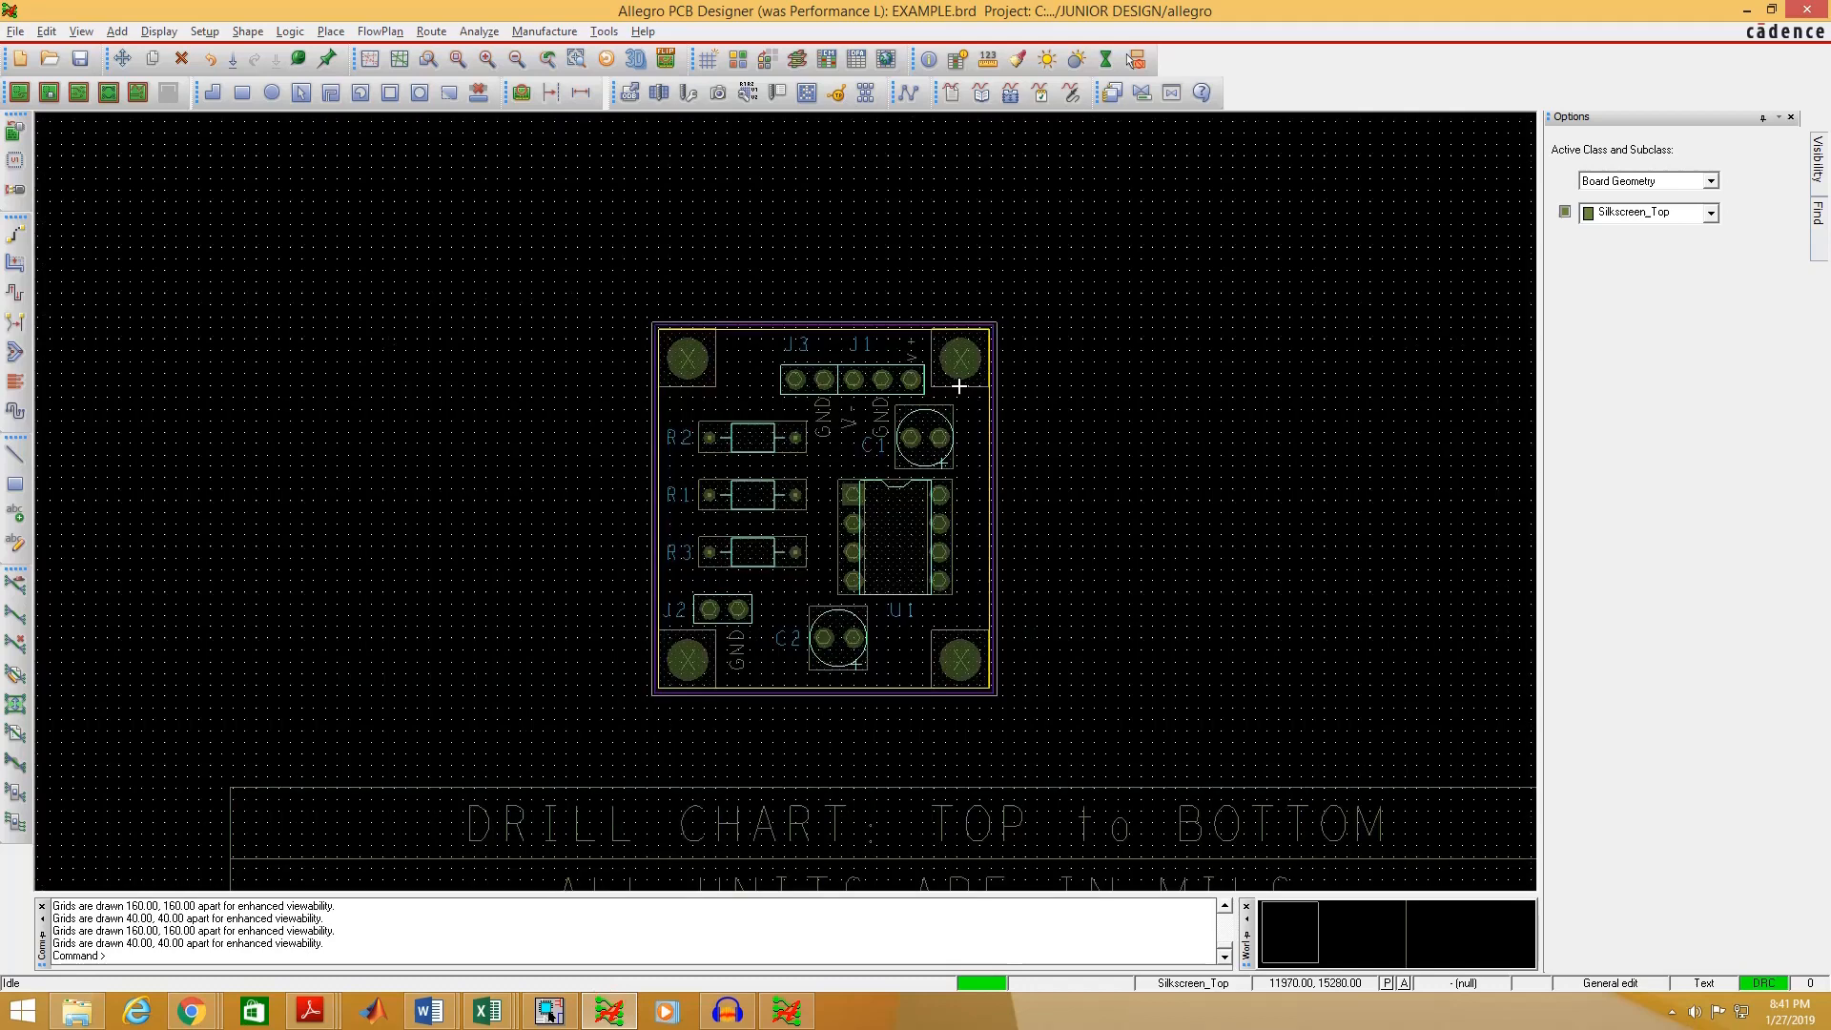
scroll(953, 380, "down", 1)
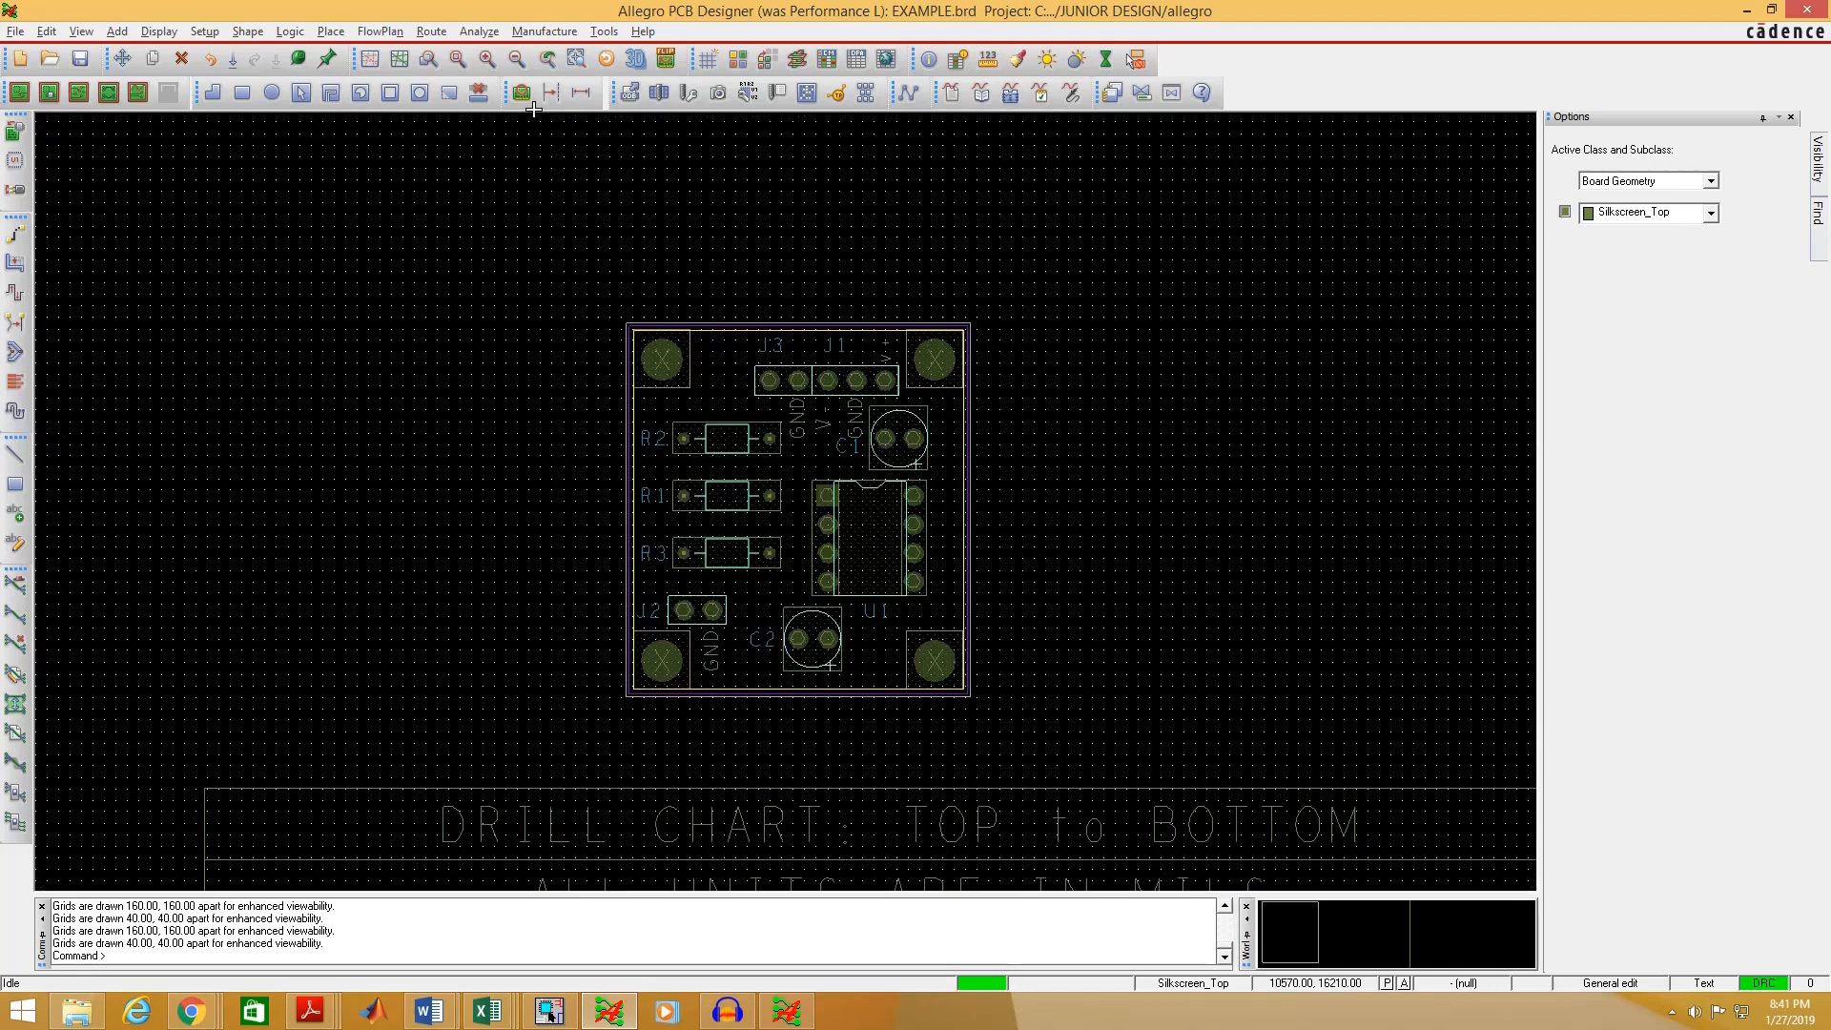
left_click(540, 31)
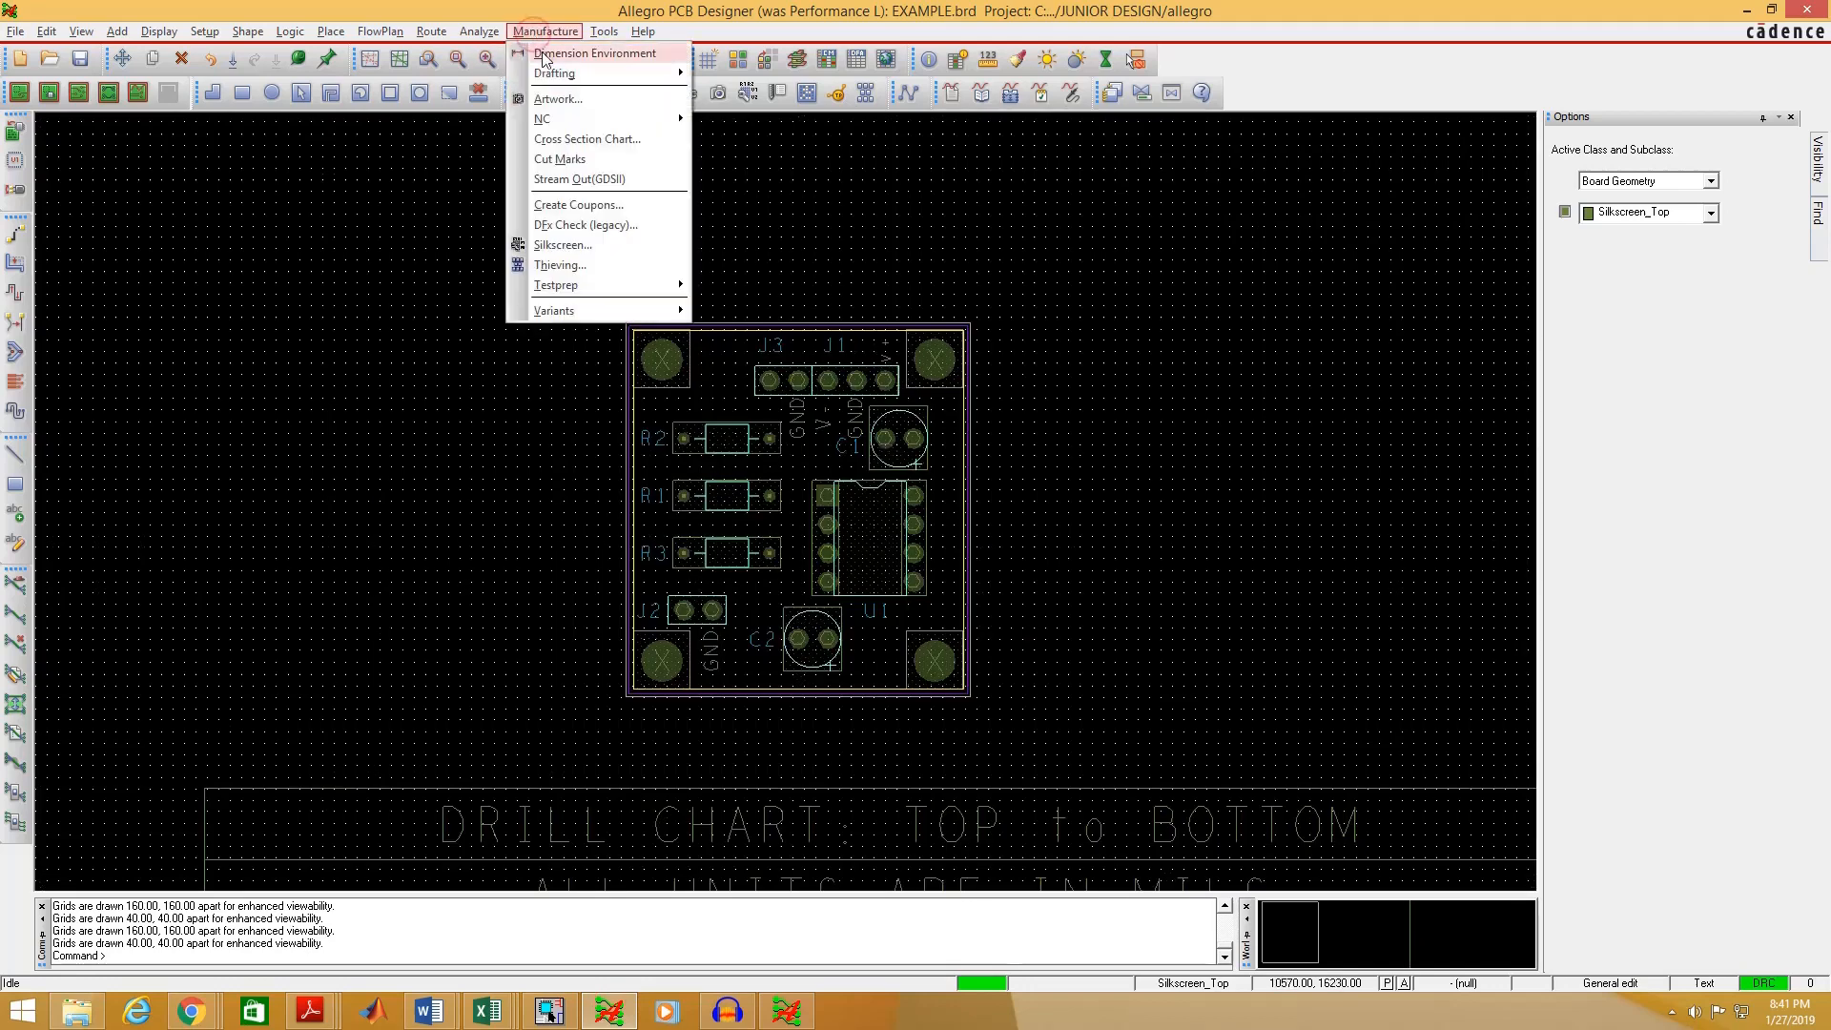
left_click(558, 50)
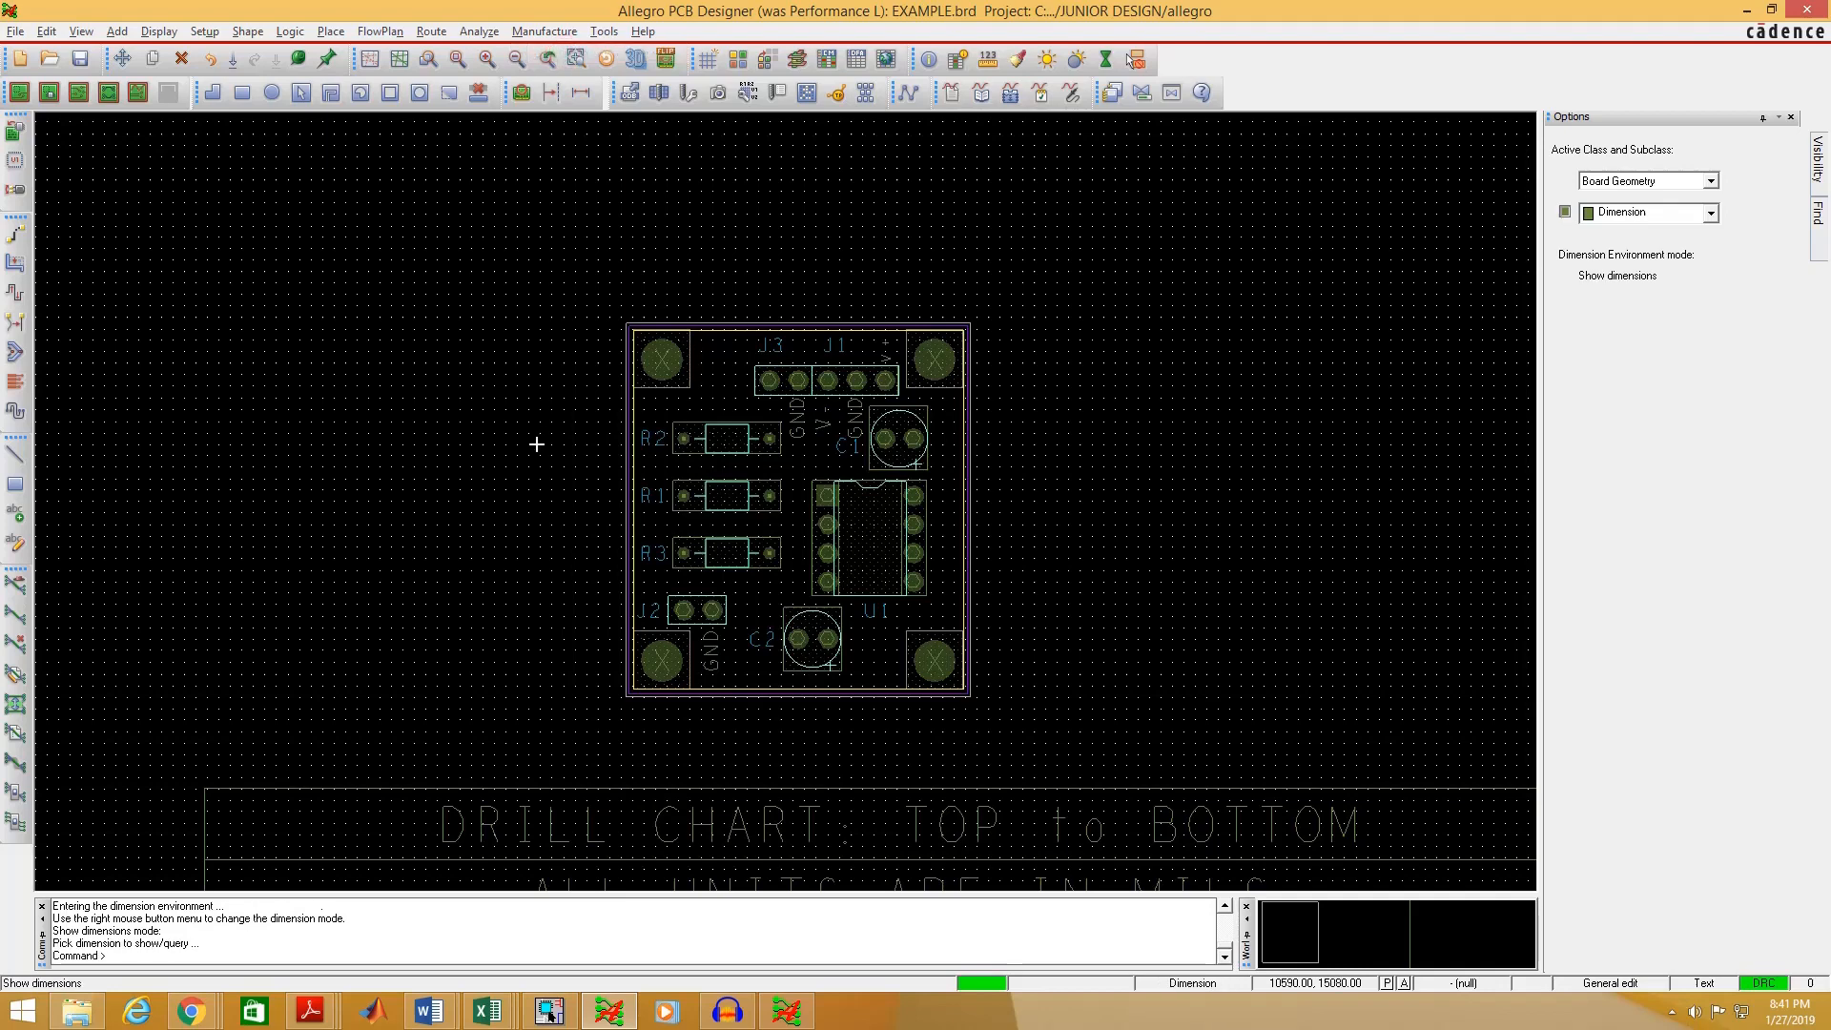
right_click(1019, 377)
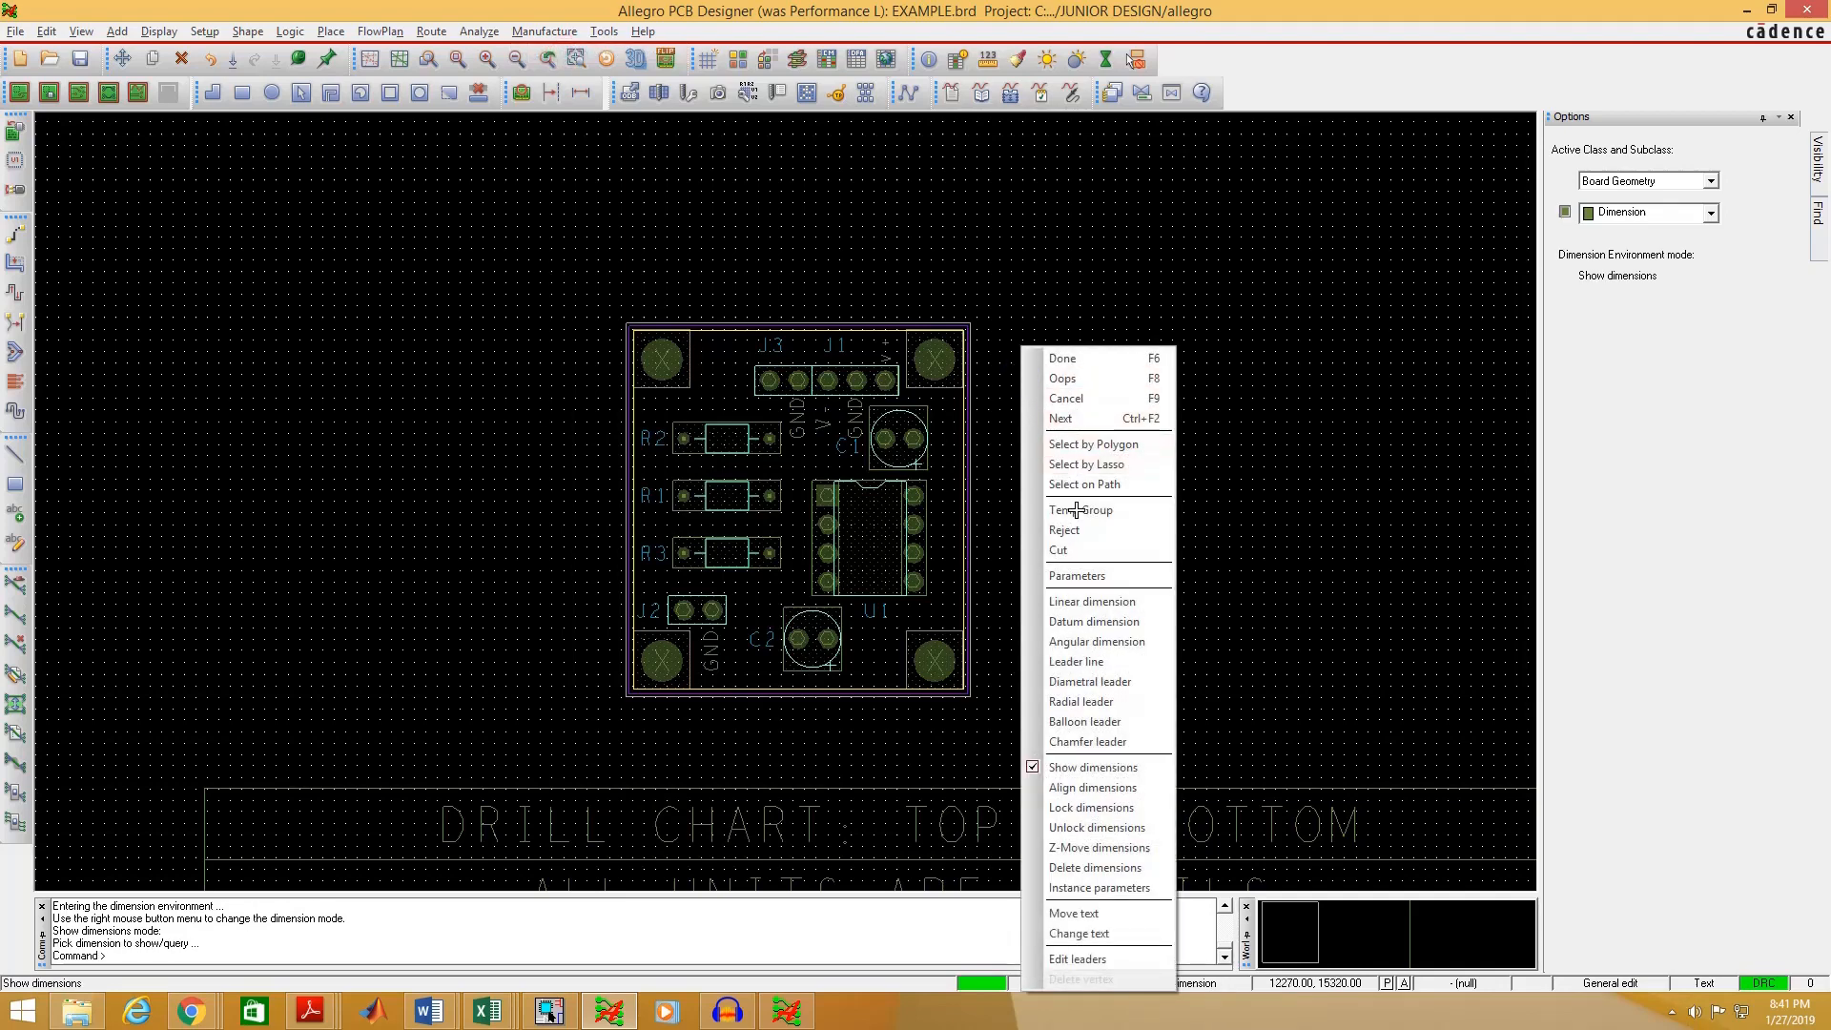
left_click(1092, 601)
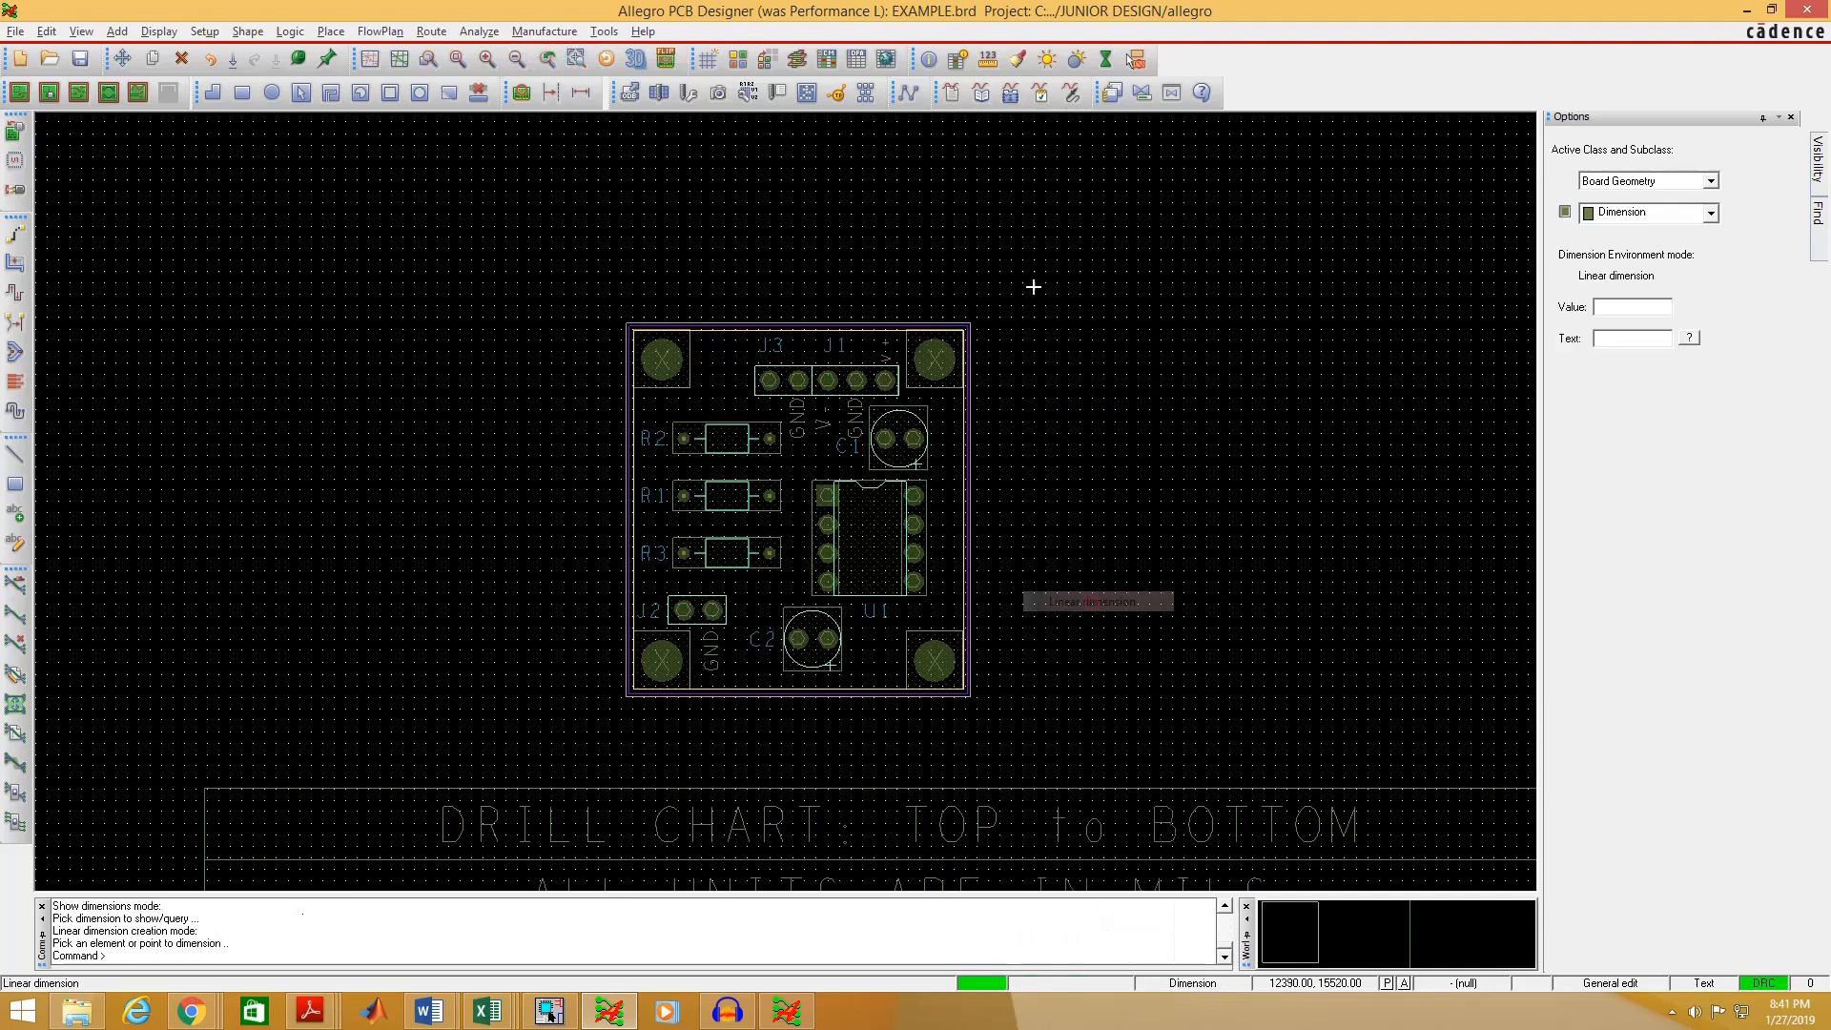
left_click(969, 323)
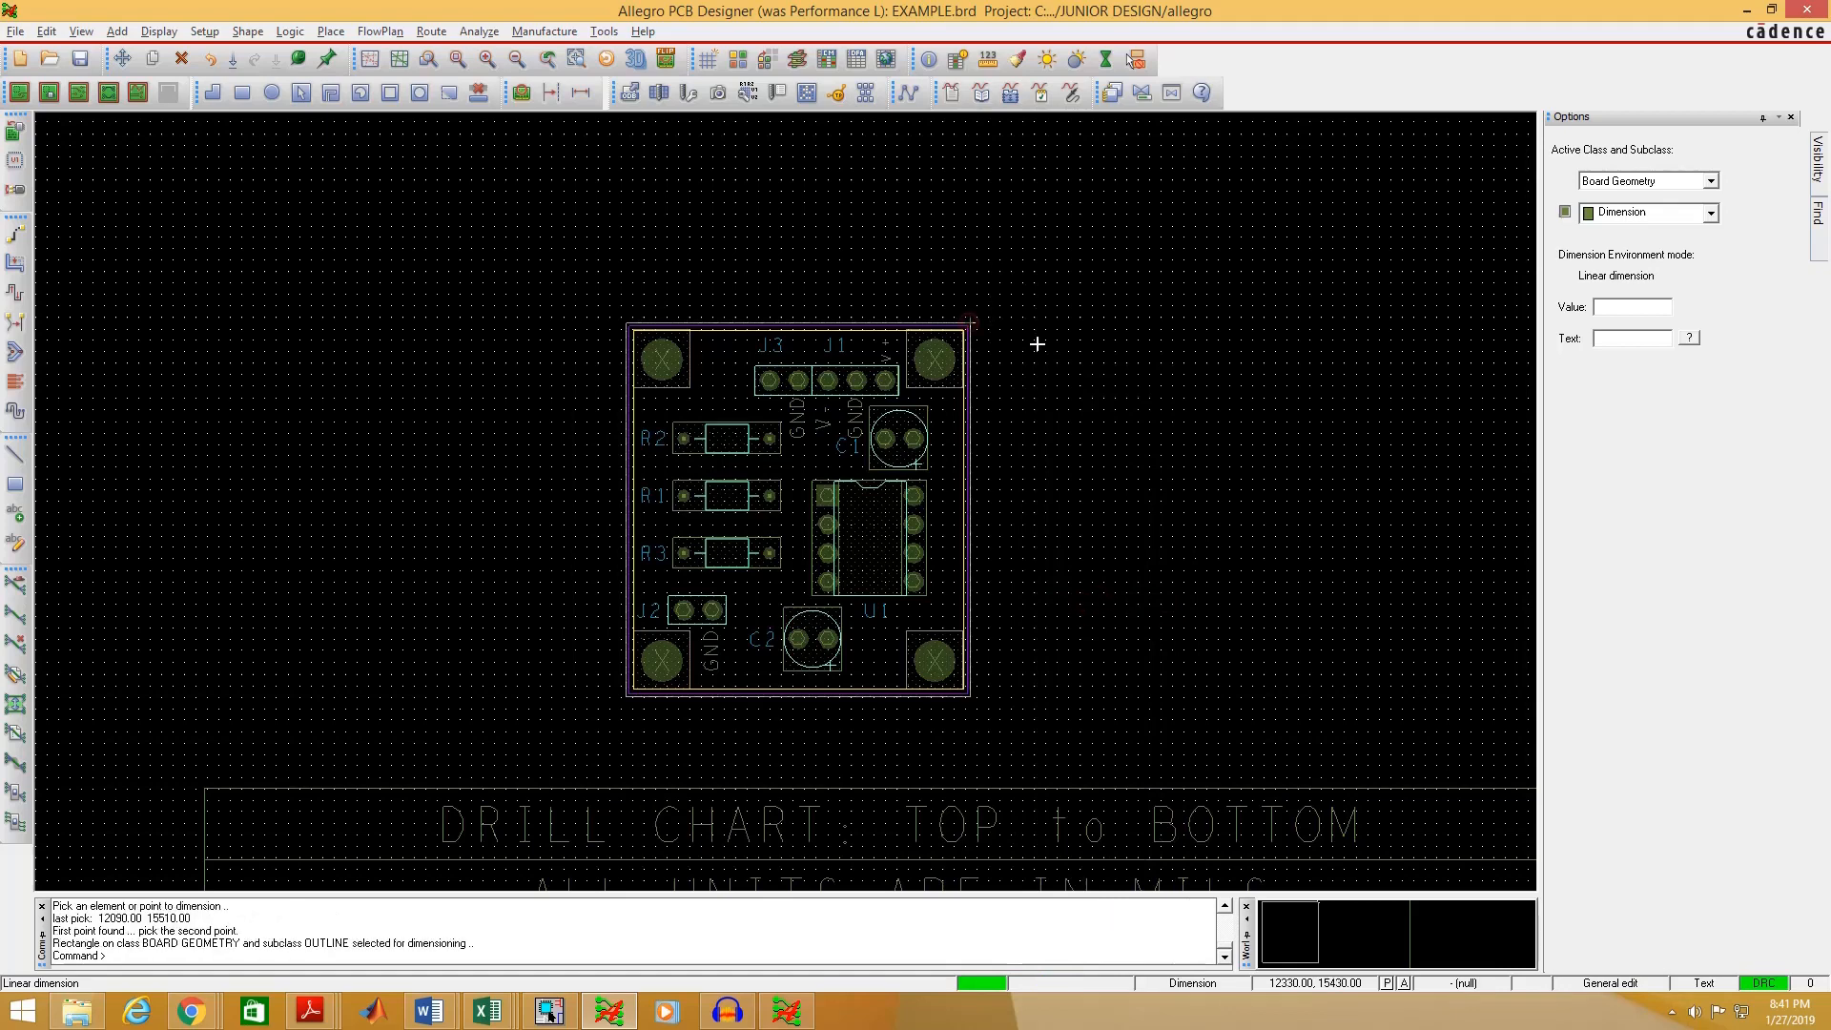
left_click(969, 695)
left_click(1106, 520)
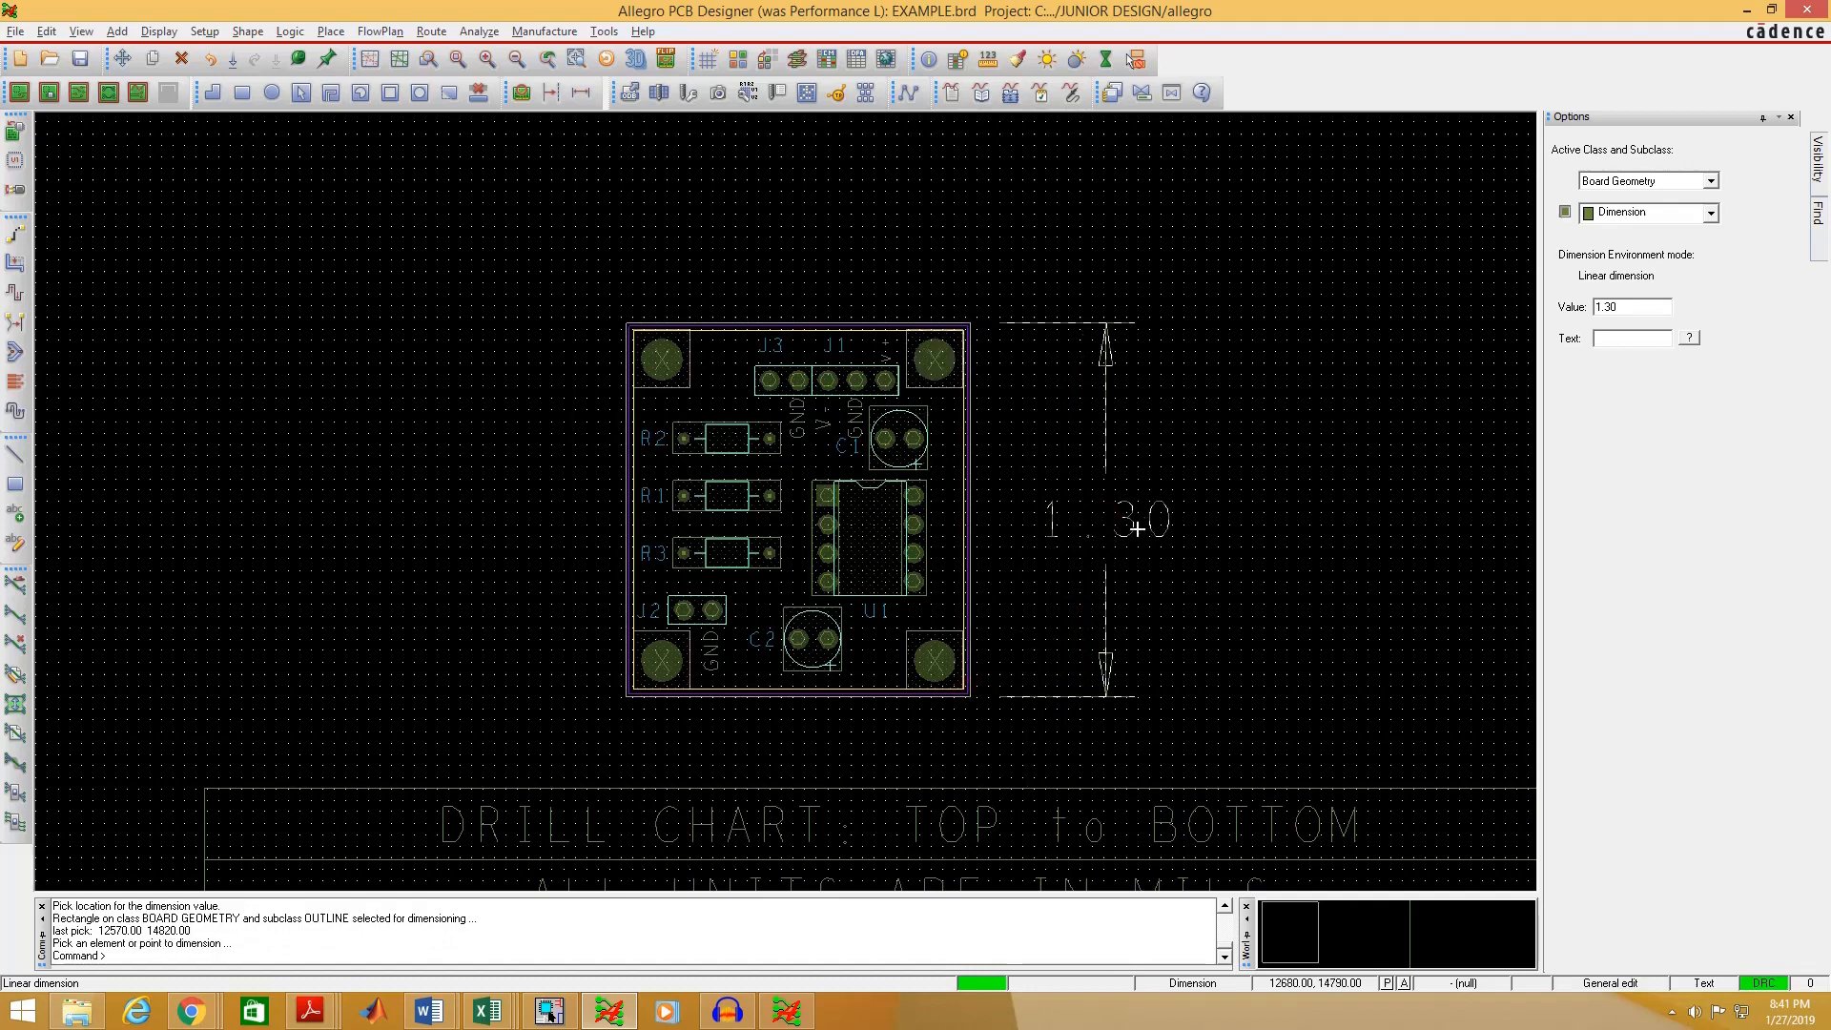
- Add a linear dimension for the board outline's width, placed above its upper edge
left_click(625, 322)
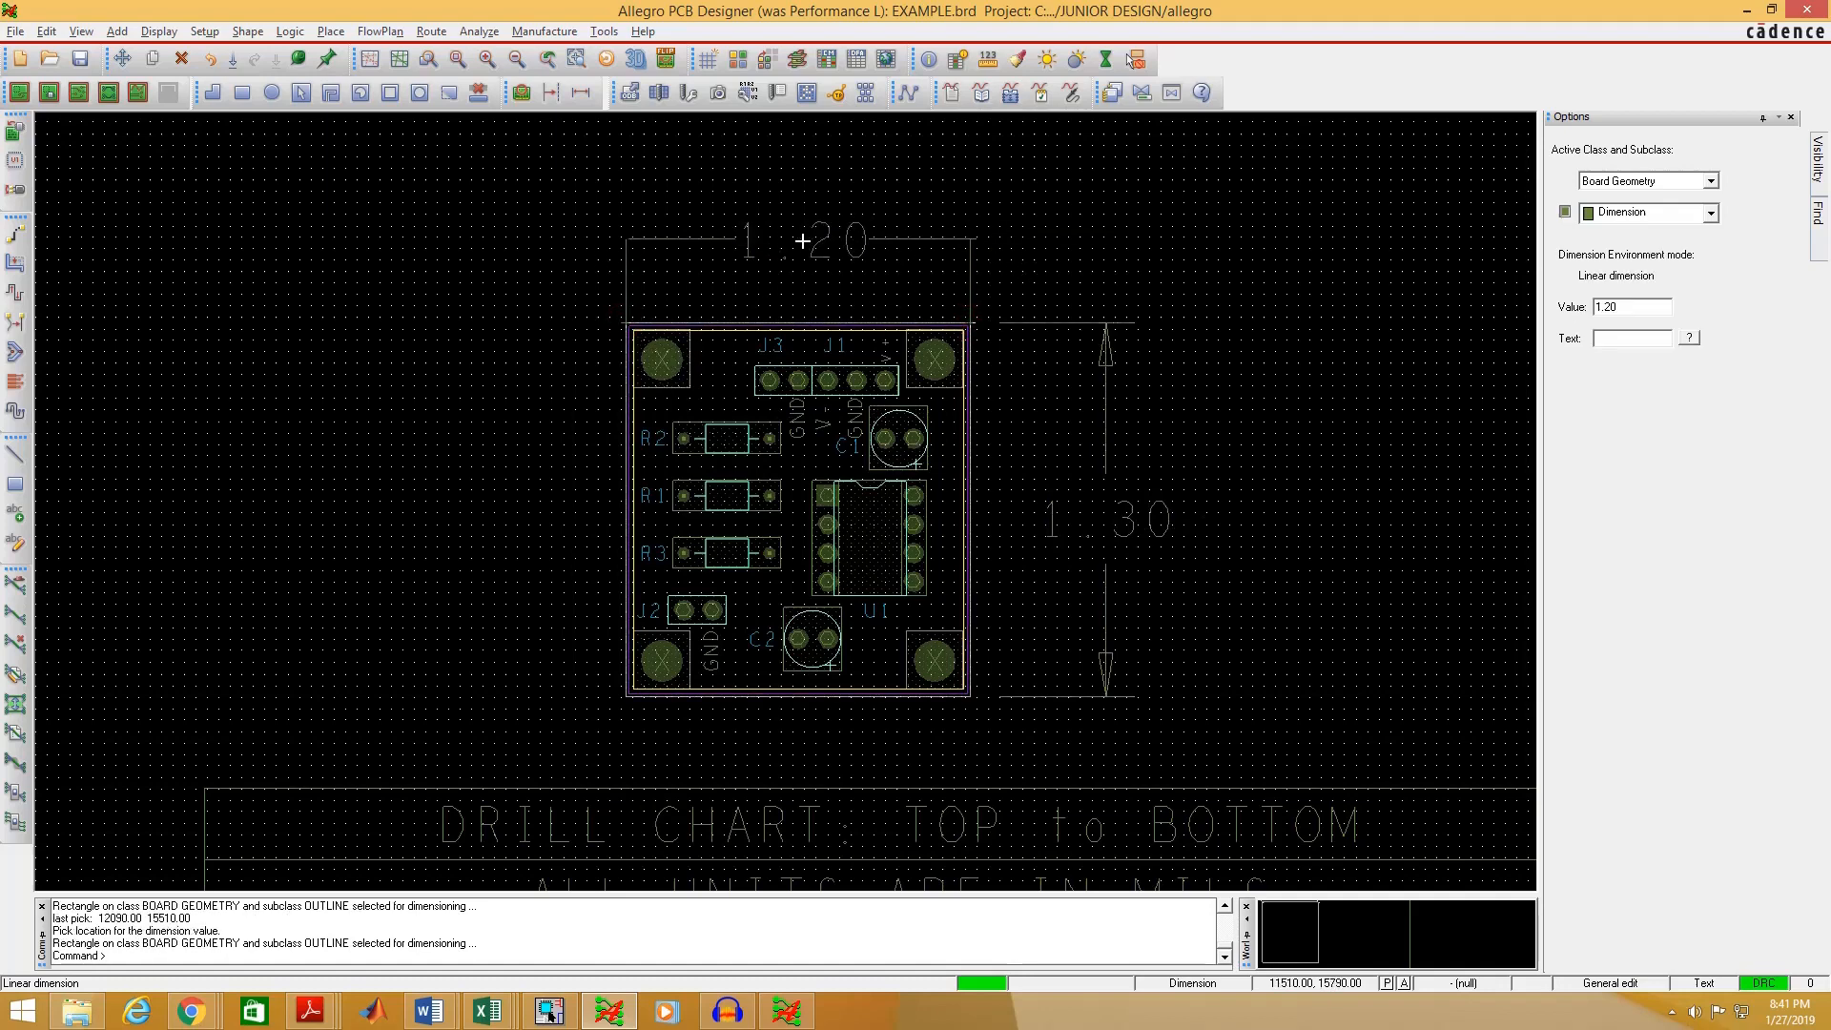
left_click(796, 240)
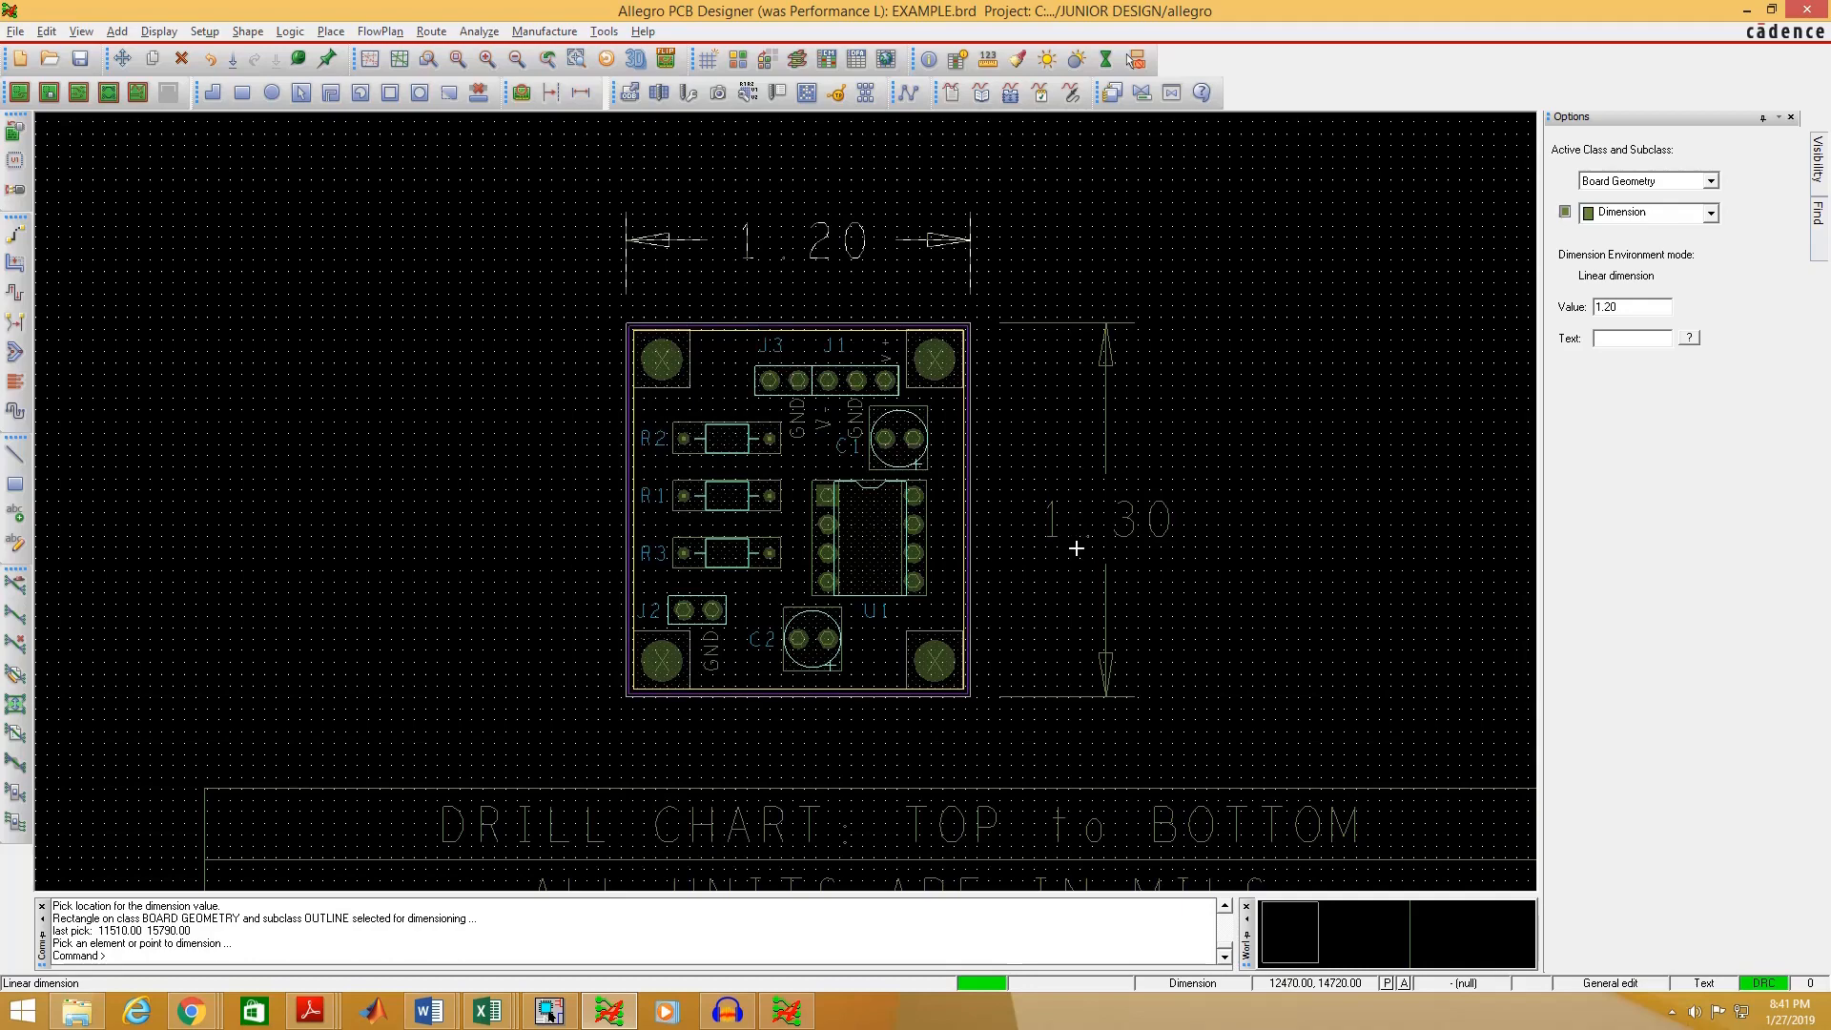
left_click(795, 1018)
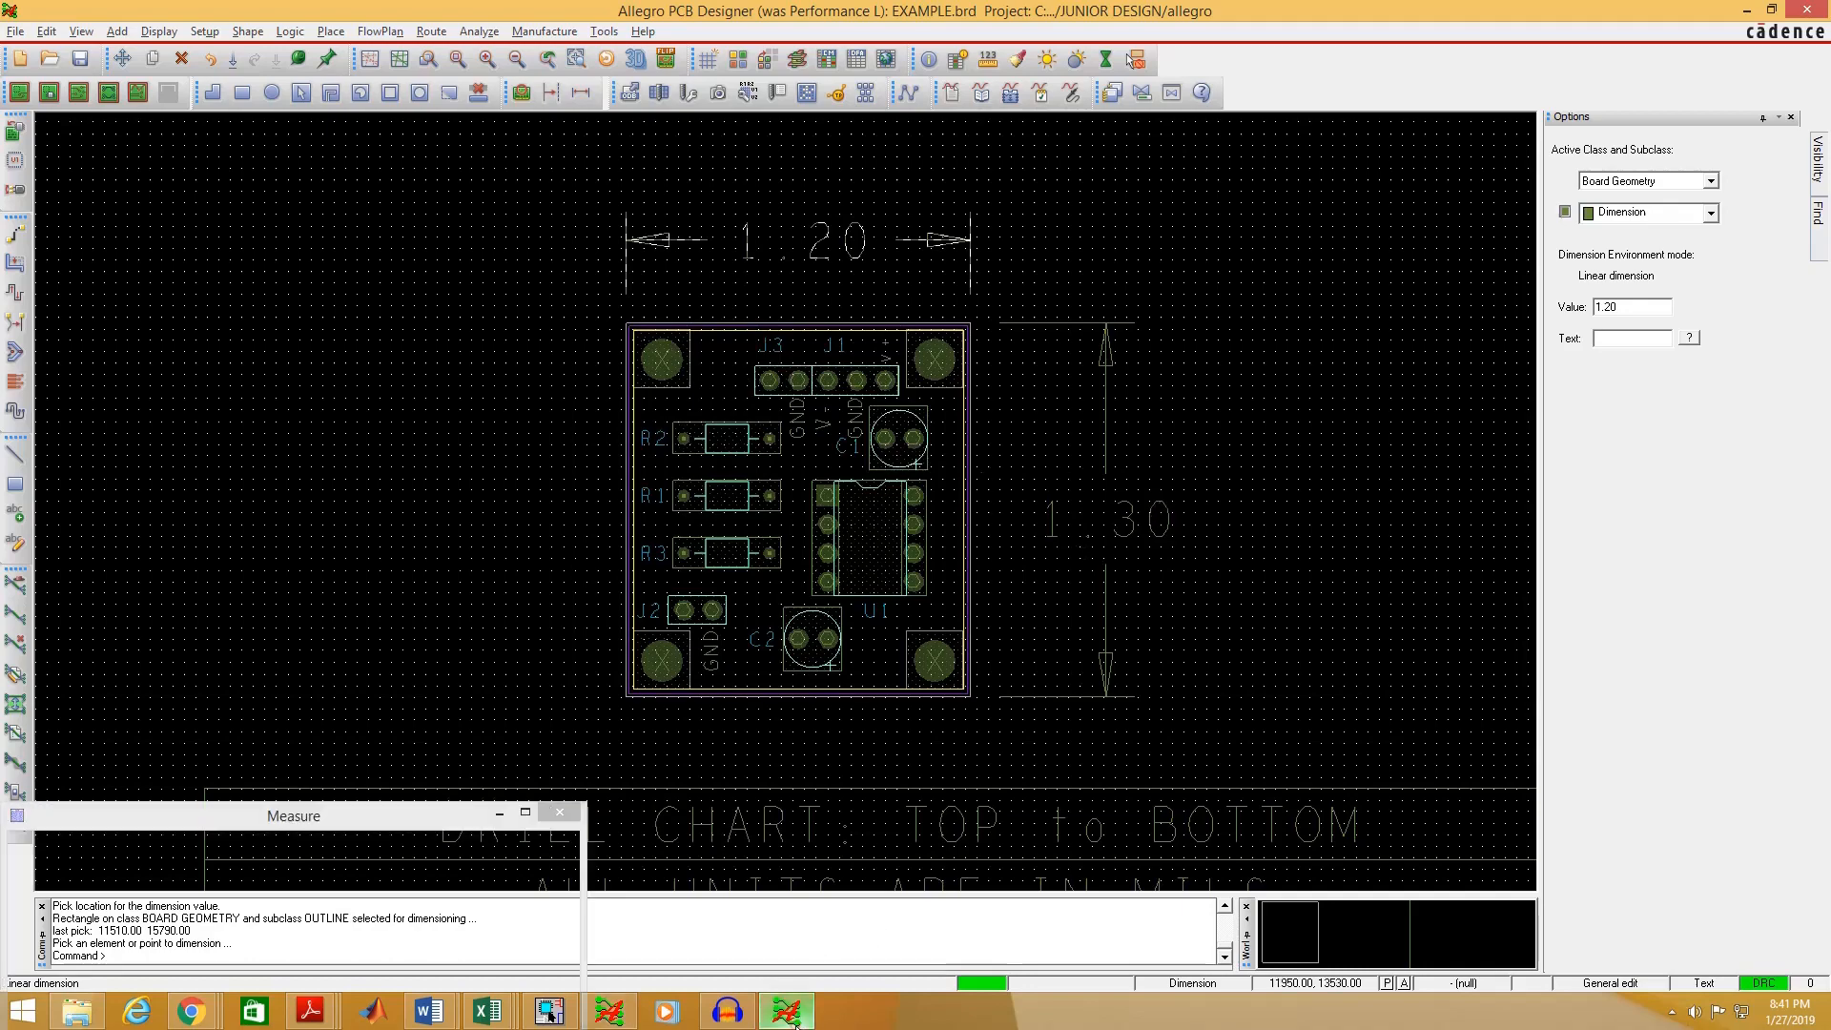
left_click(794, 1019)
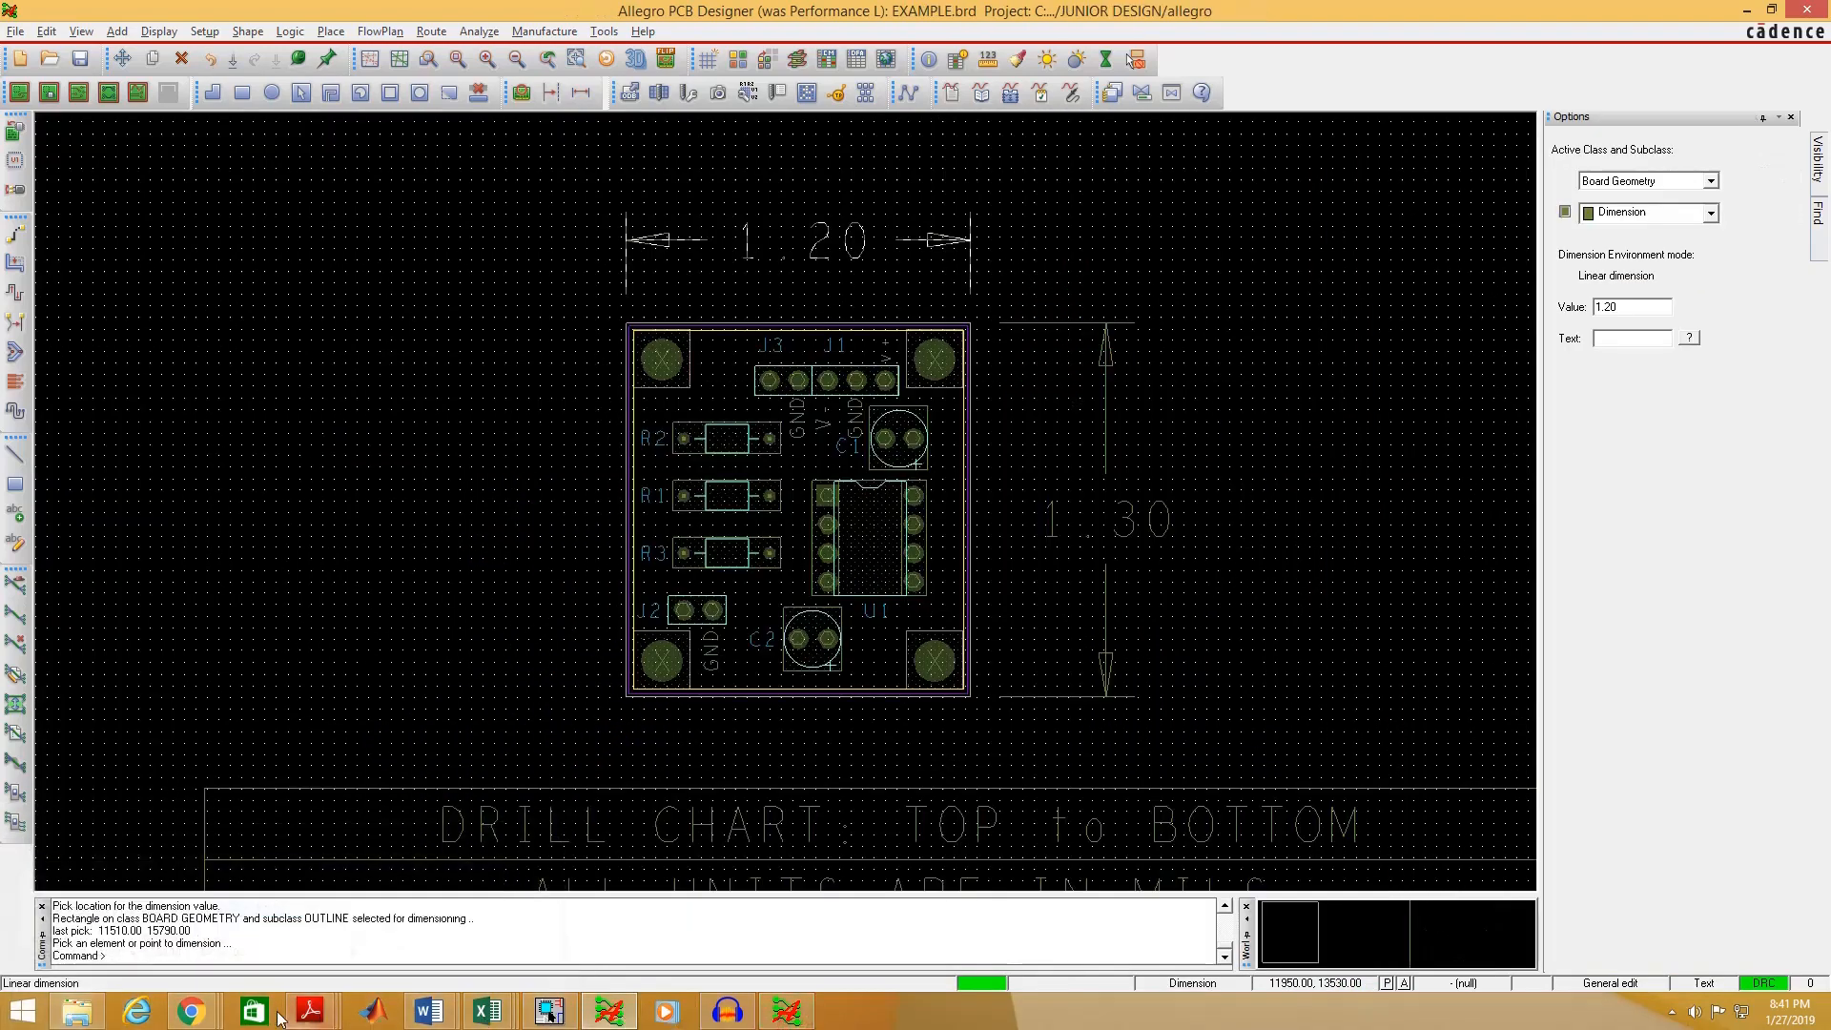
- Switch back to the FreeDFM quote form in Chrome and enter 1.2 as the X dimension and 1.3 as the Y dimension
mouse_move(188, 1015)
left_click(524, 904)
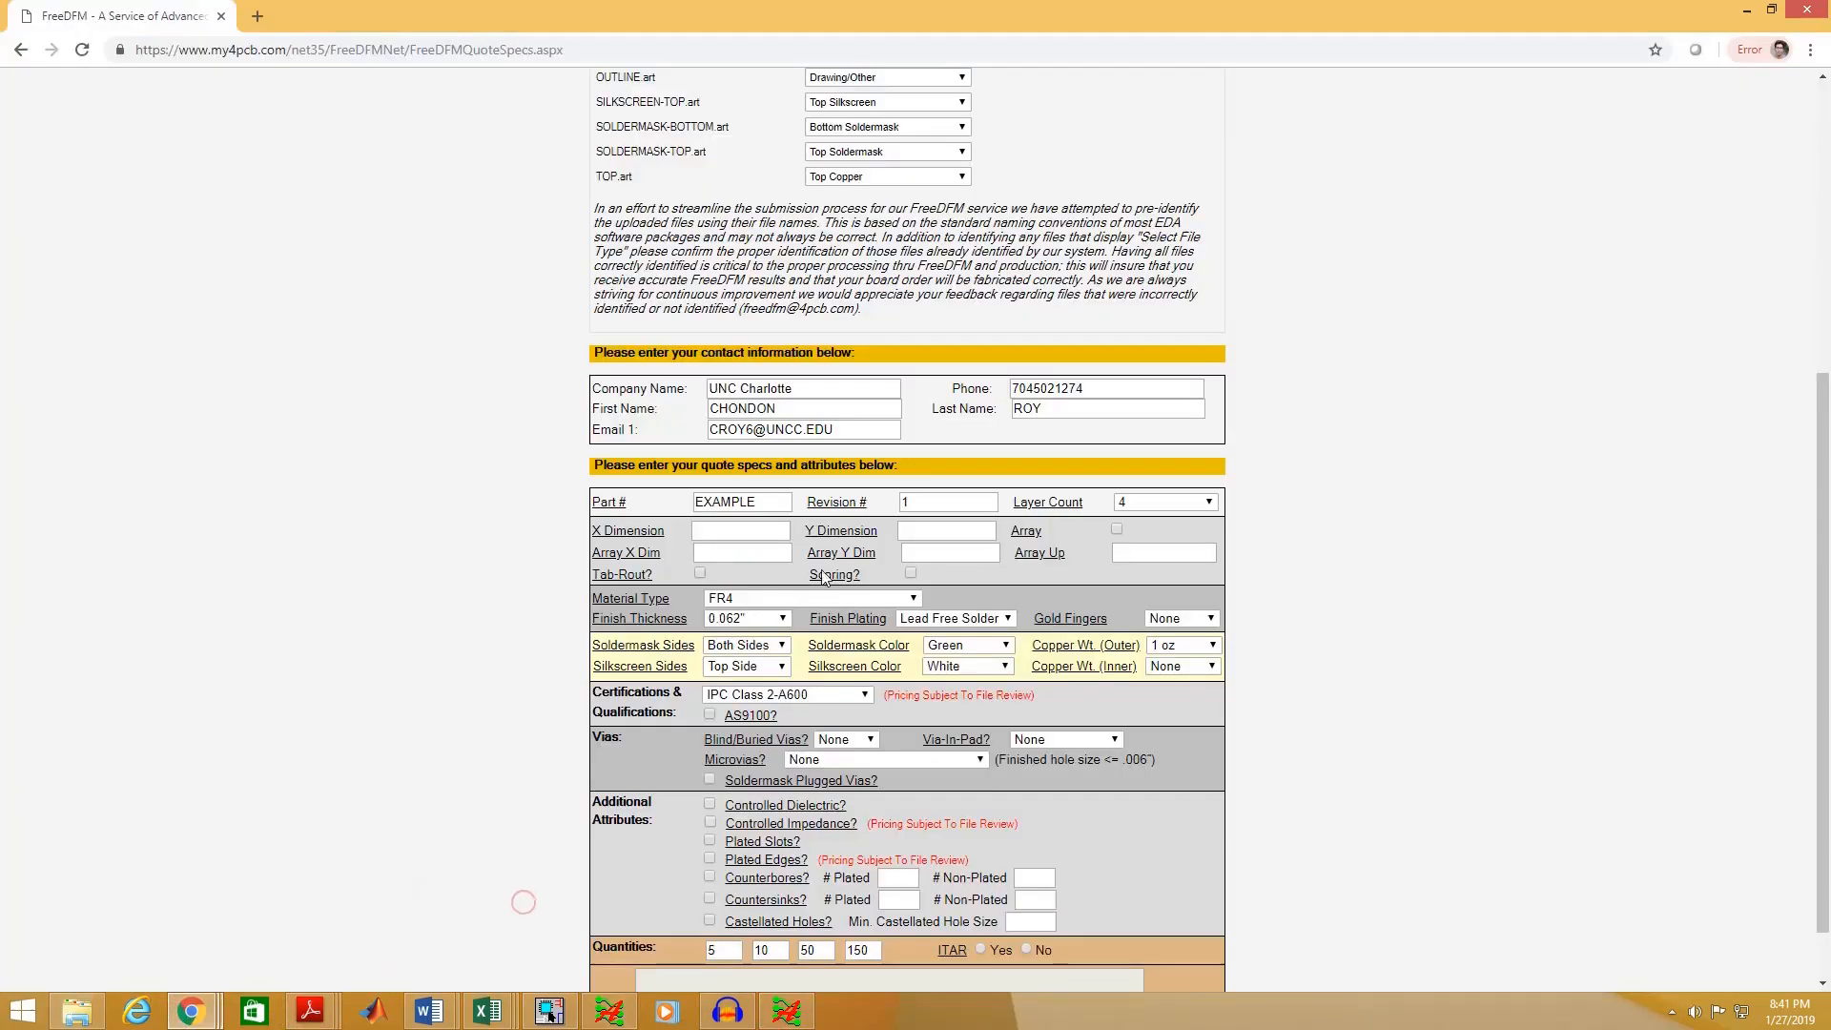
left_click(755, 532)
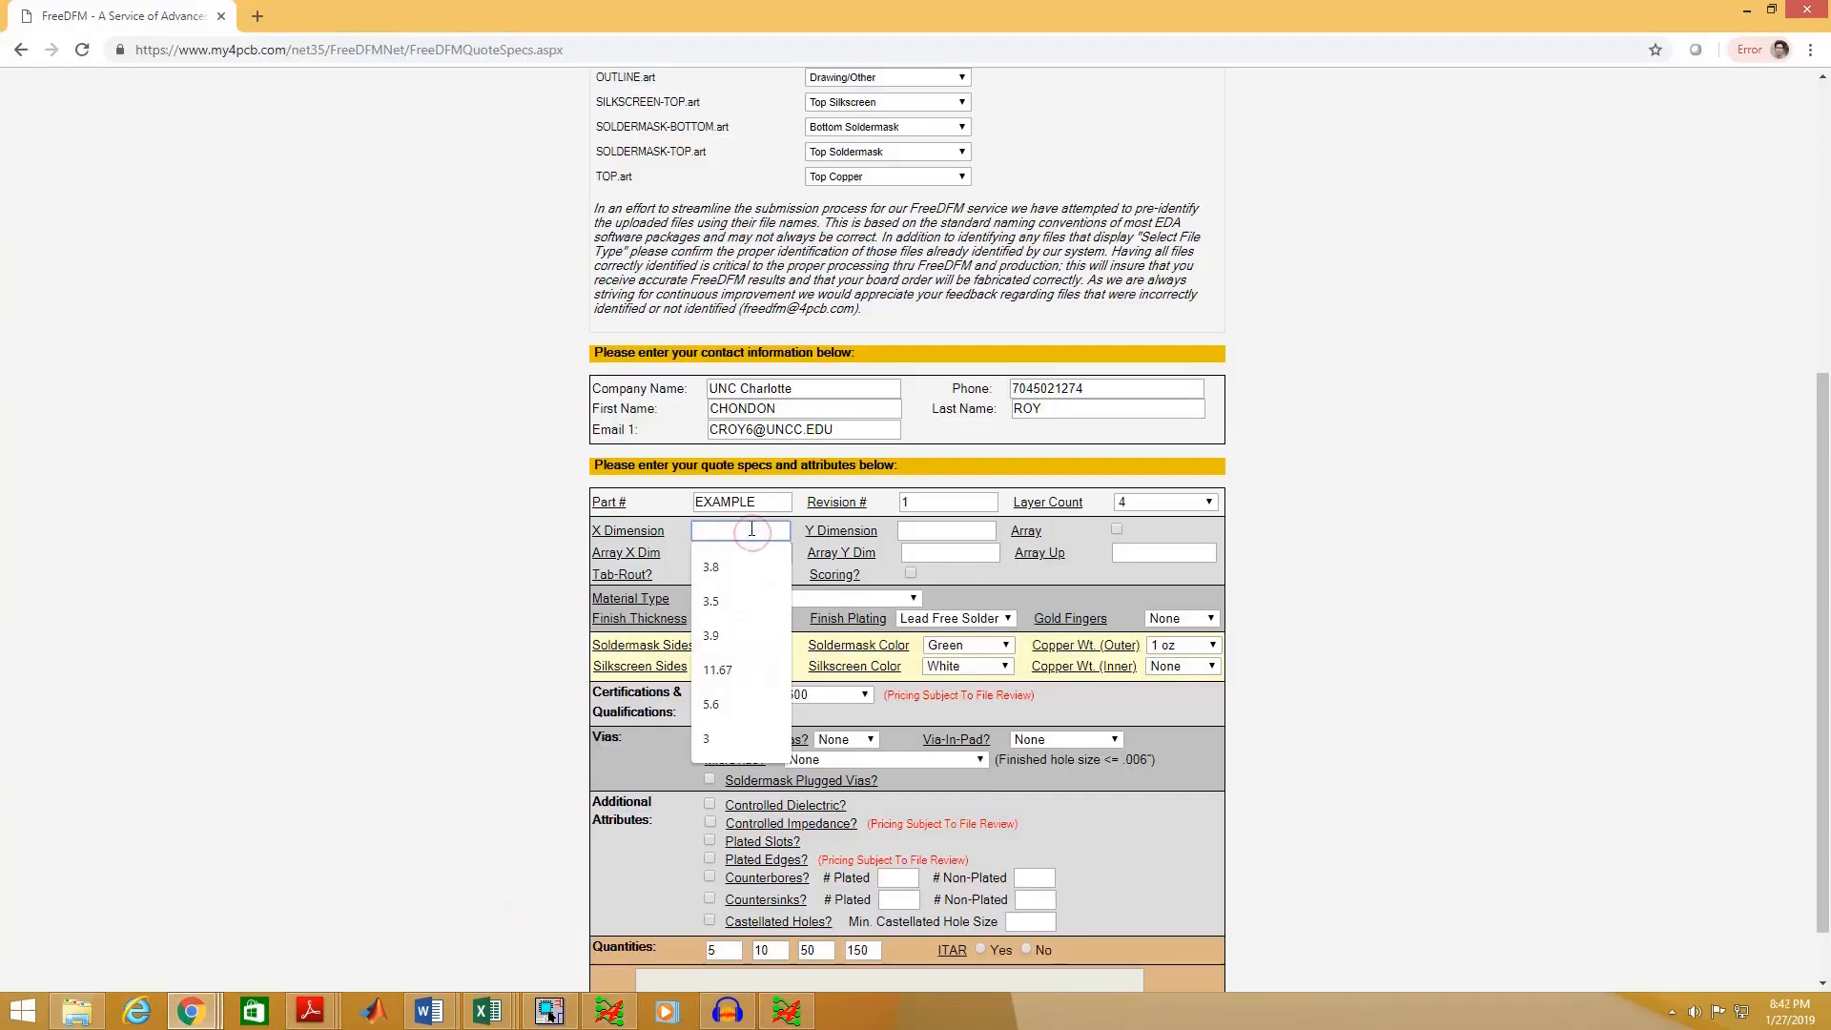
type("1")
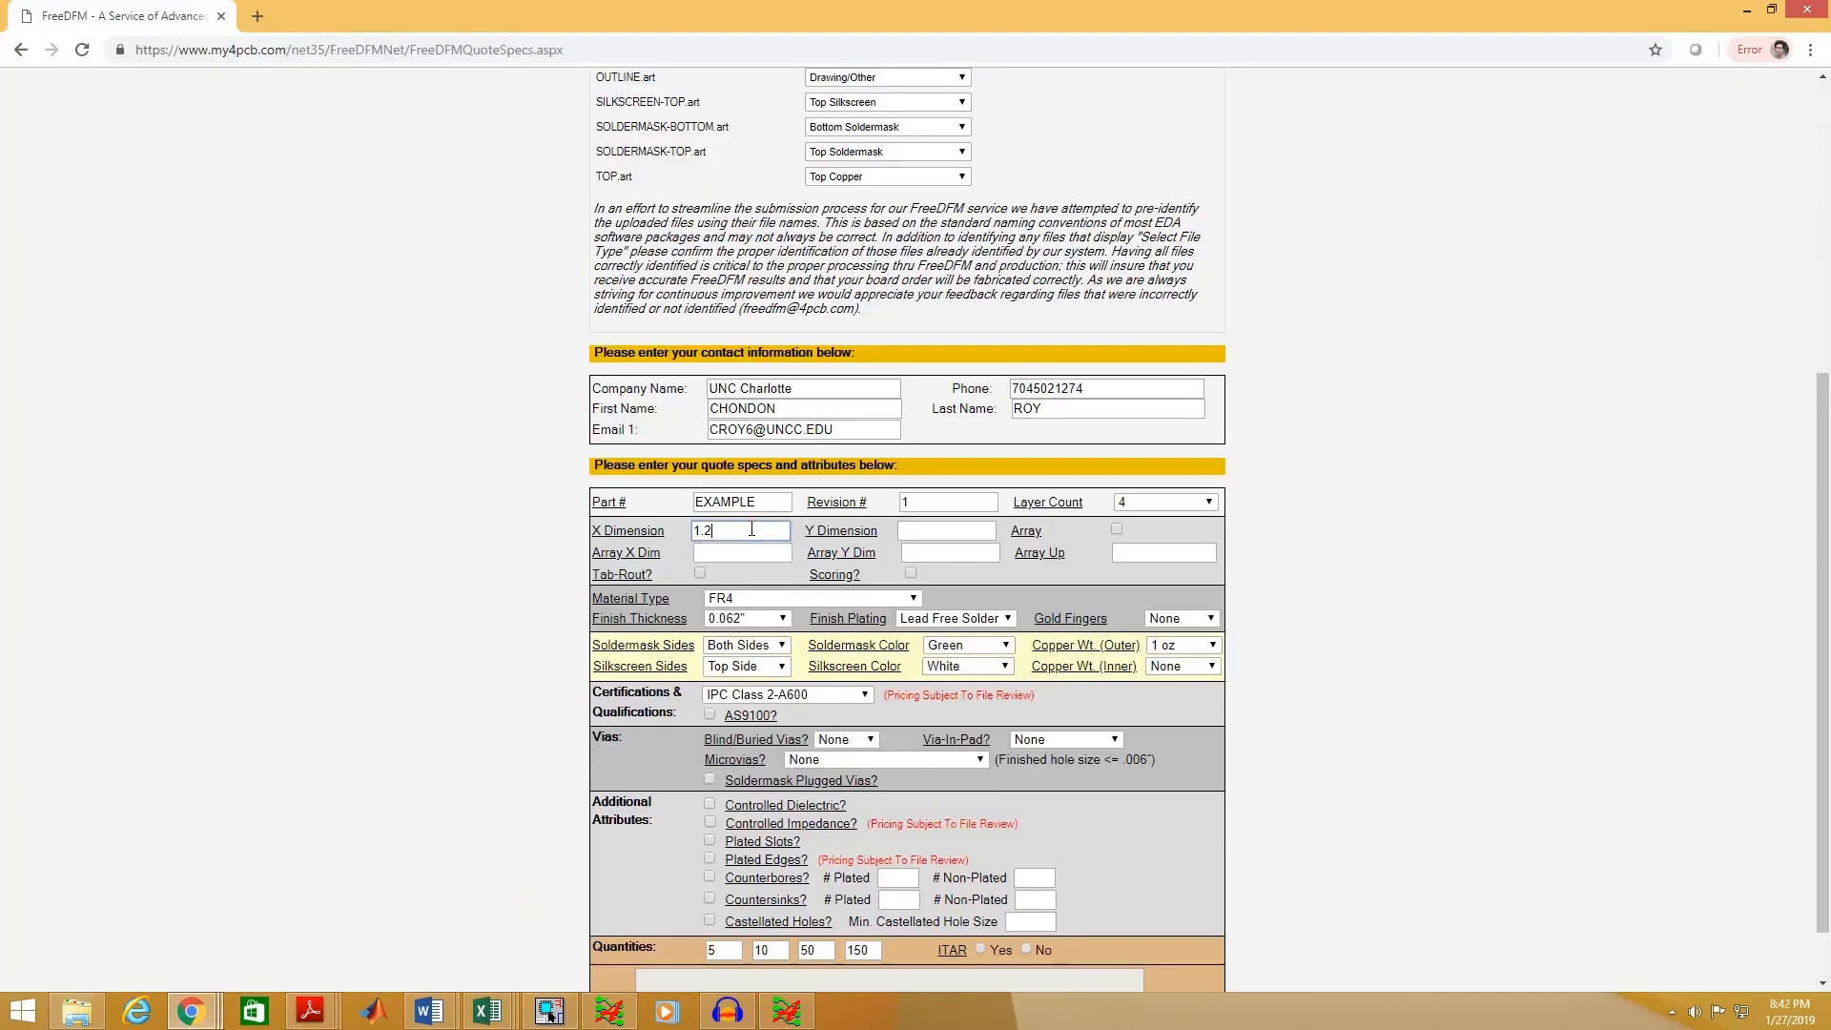
type(".2")
left_click(940, 530)
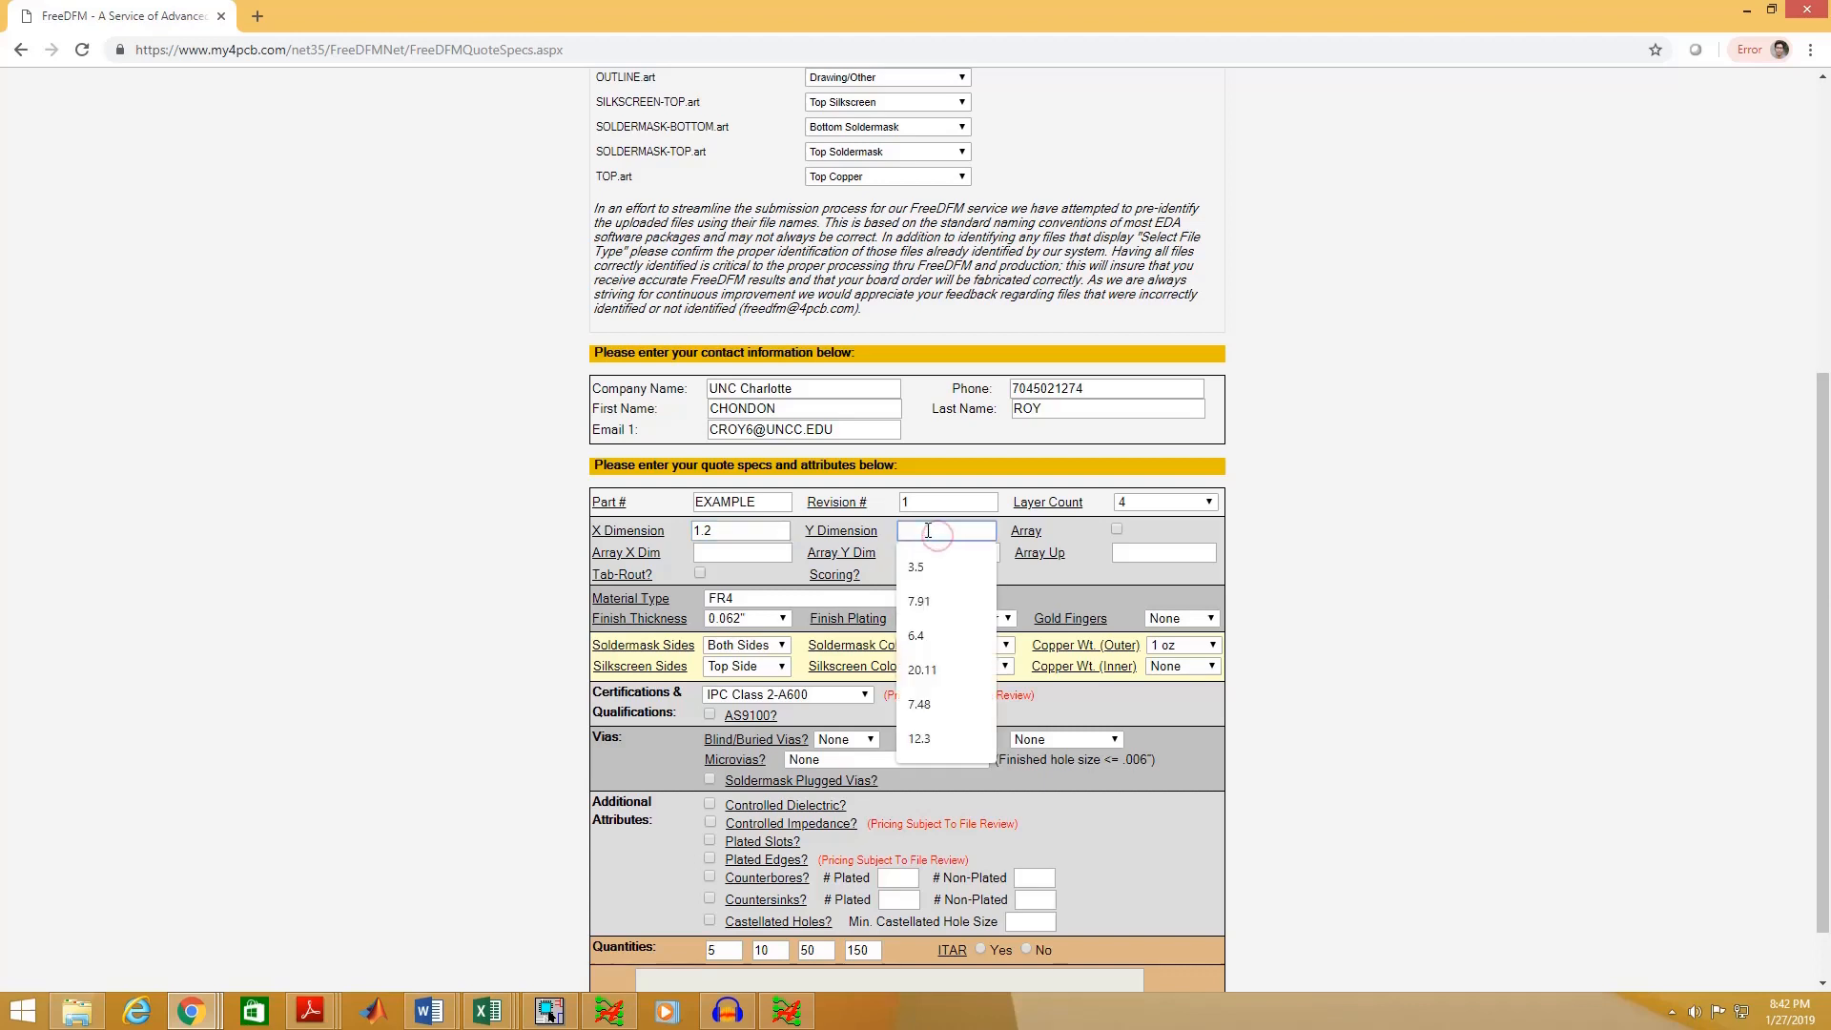
type("1.3")
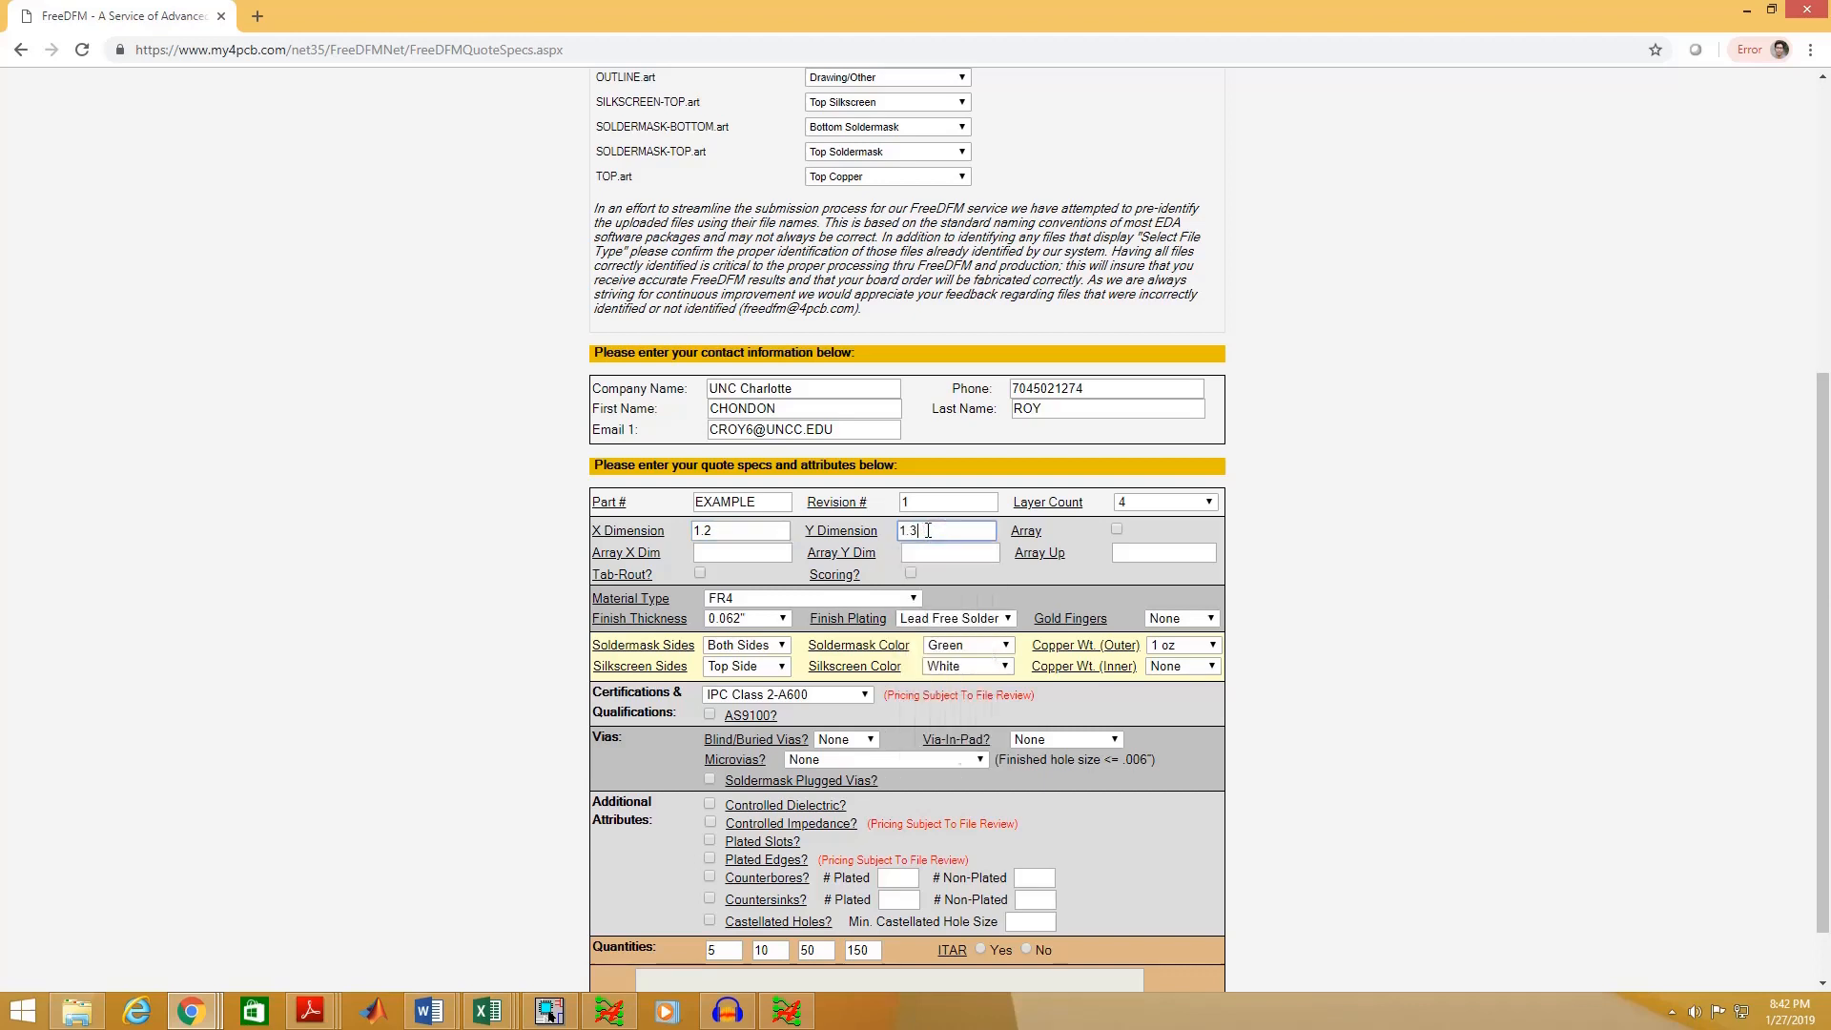
left_click(1040, 575)
- Look through the available finish thickness options, keeping 0.062"
scroll(1058, 575, "down", 1)
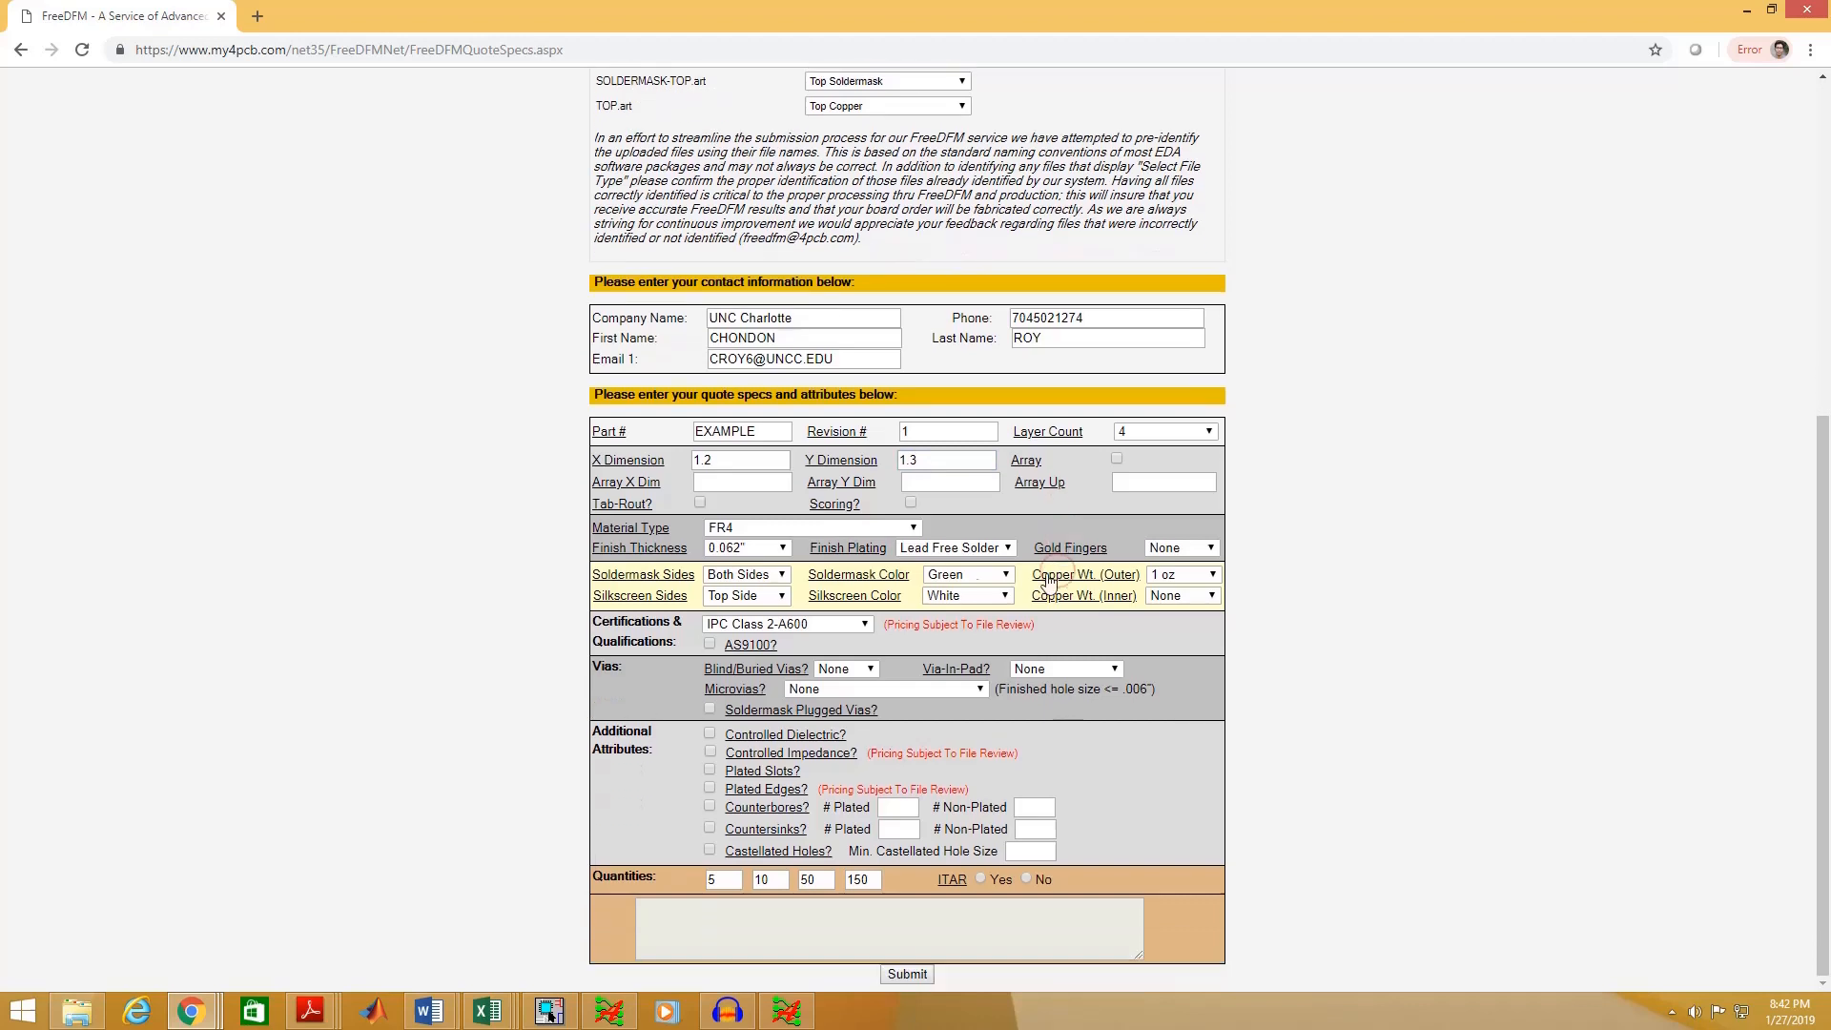
left_click(762, 546)
left_click(763, 546)
left_click(523, 550)
left_click(734, 550)
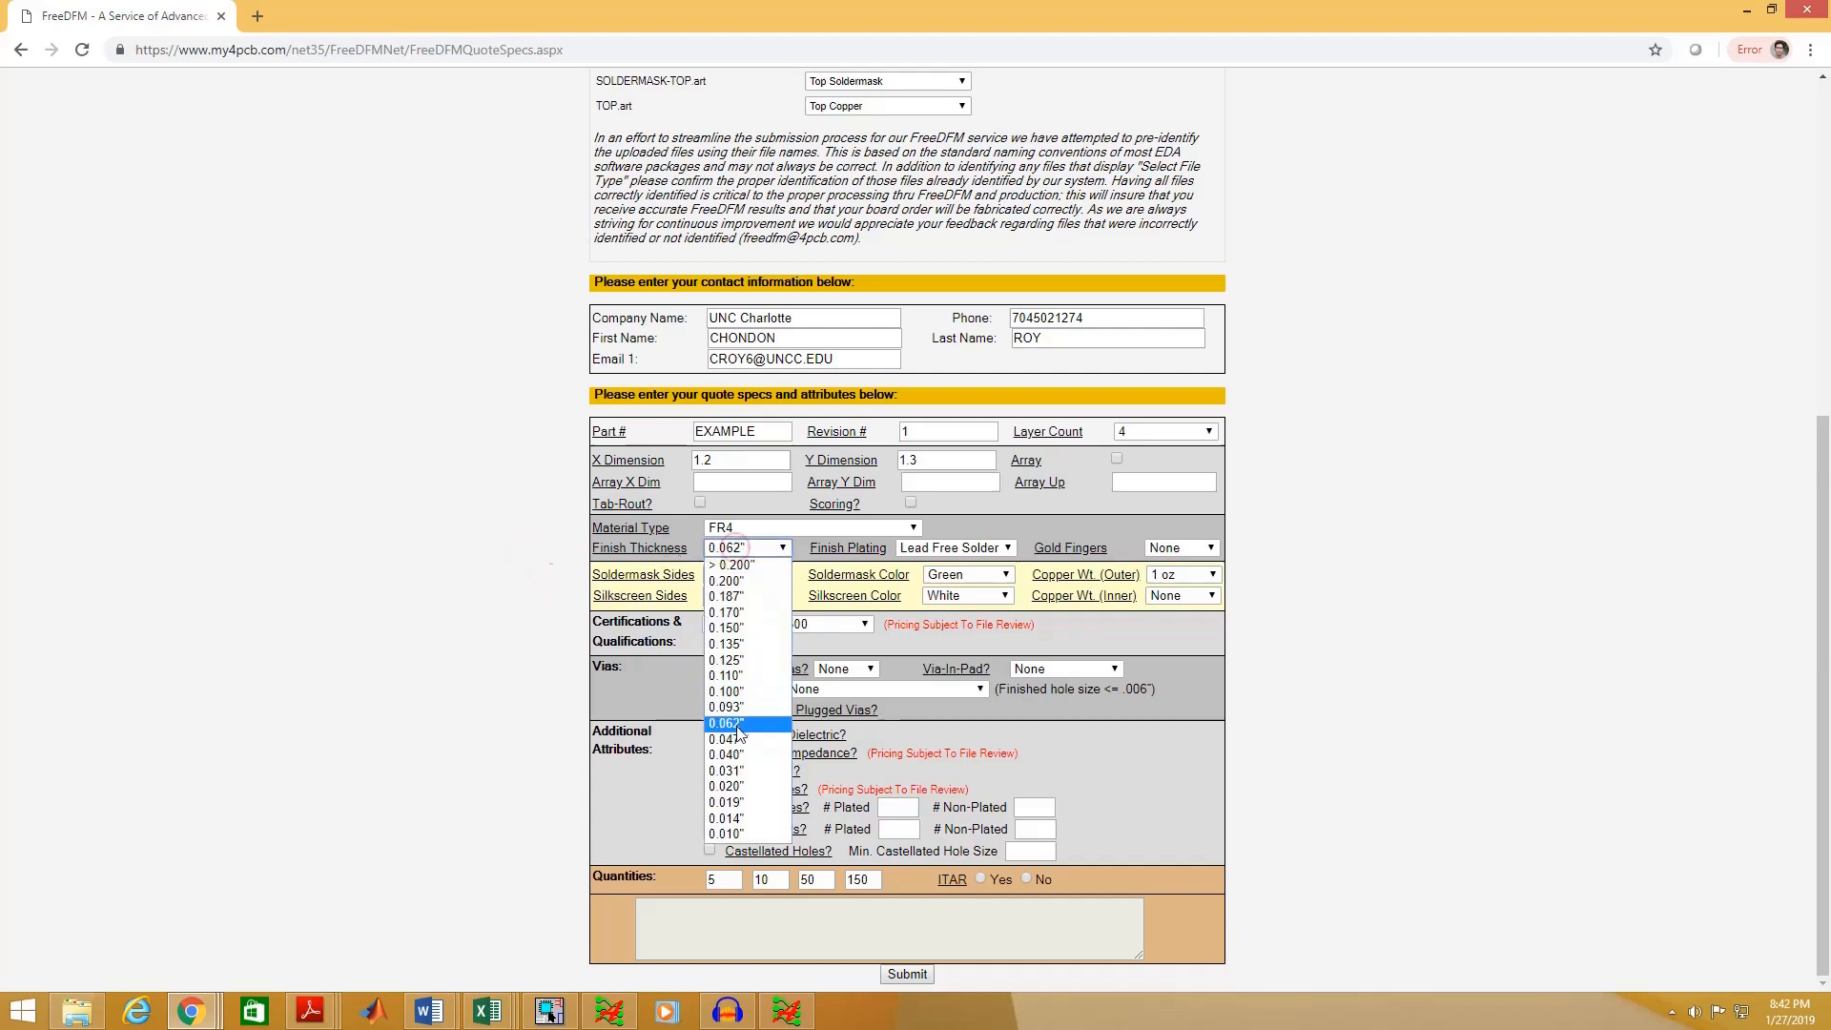
left_click(465, 515)
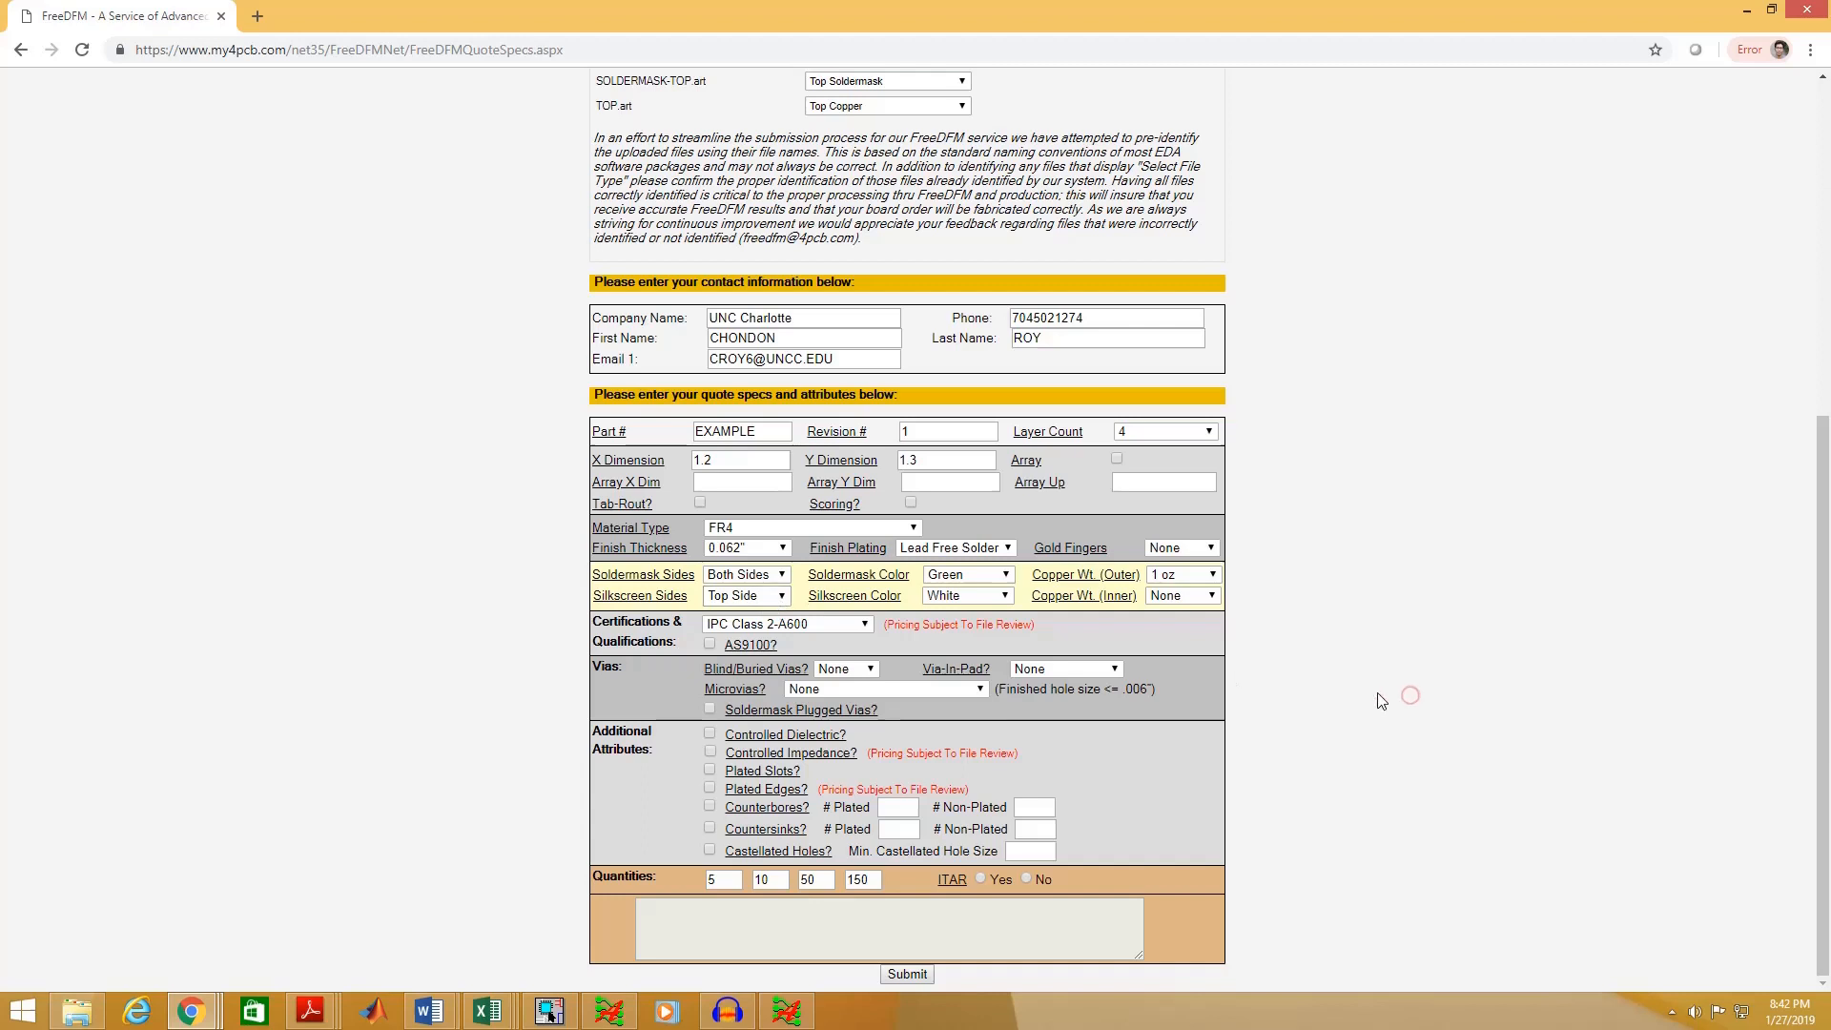
- Keep the outer copper weight at 1 oz and set the inner copper weight to 1 oz
left_click(1192, 575)
left_click(1192, 592)
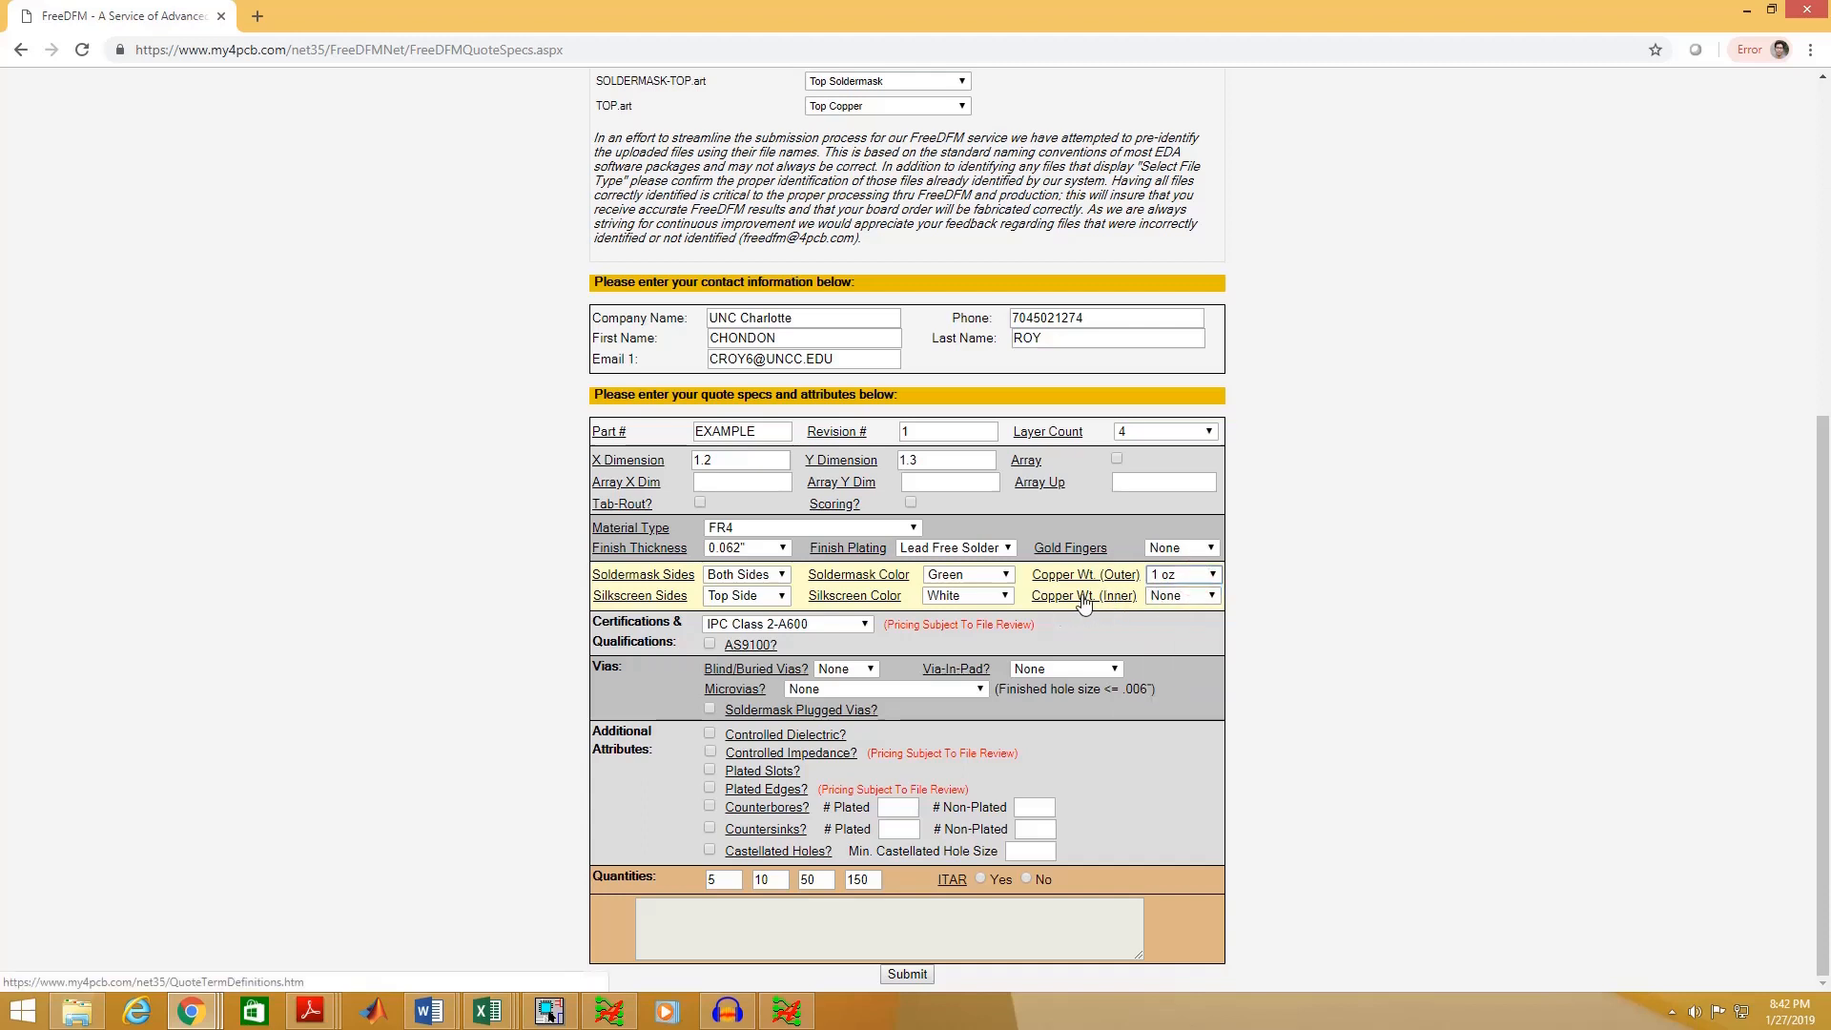
left_click(1153, 596)
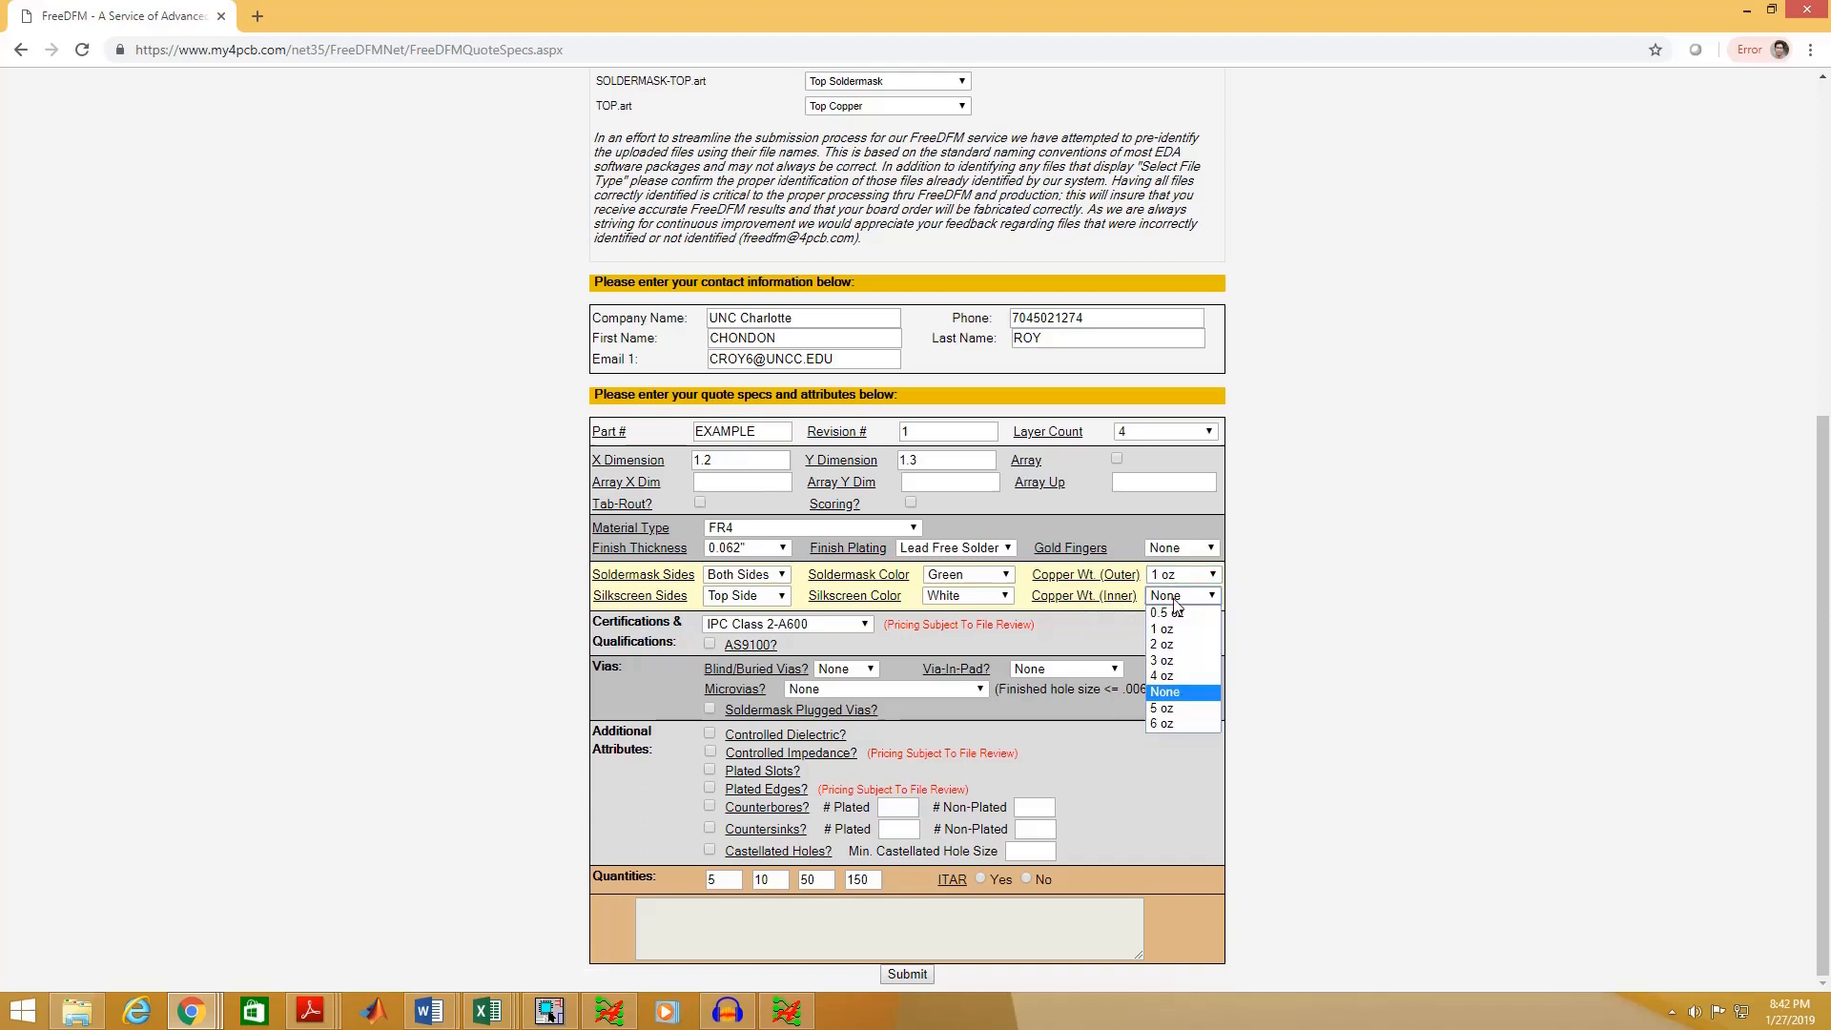
left_click(1177, 631)
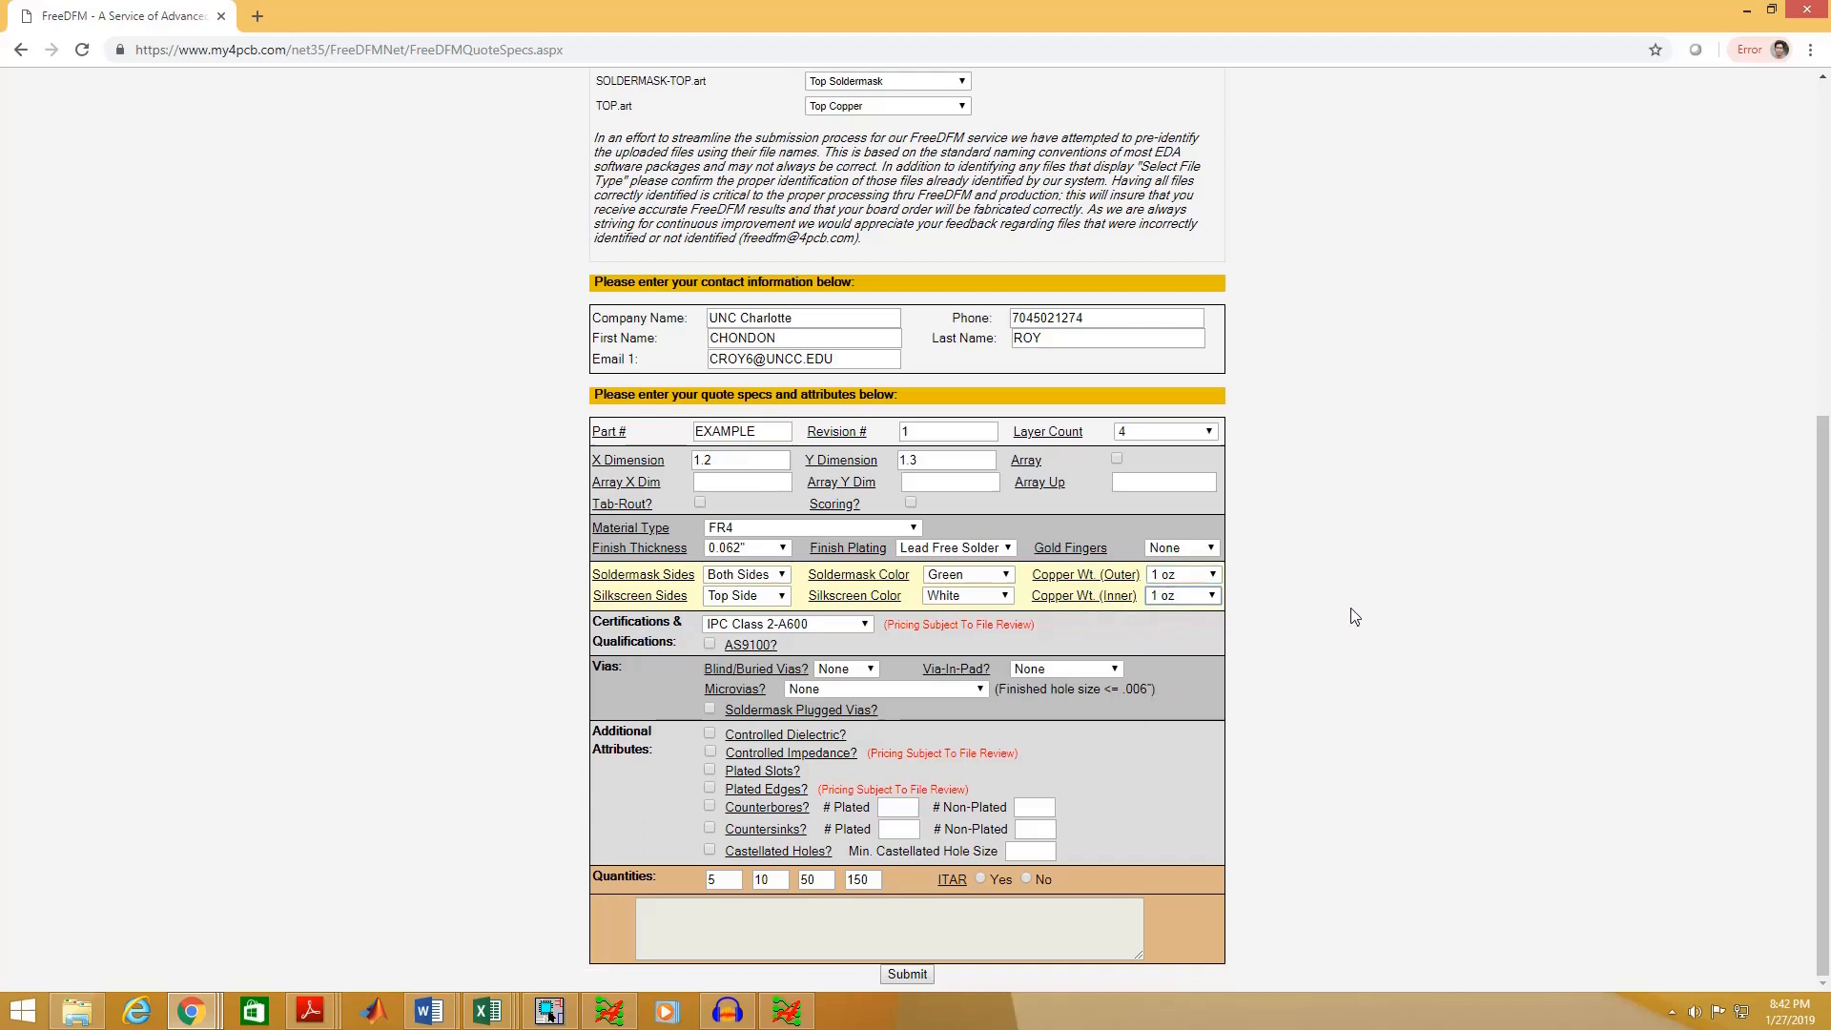
left_click(1067, 636)
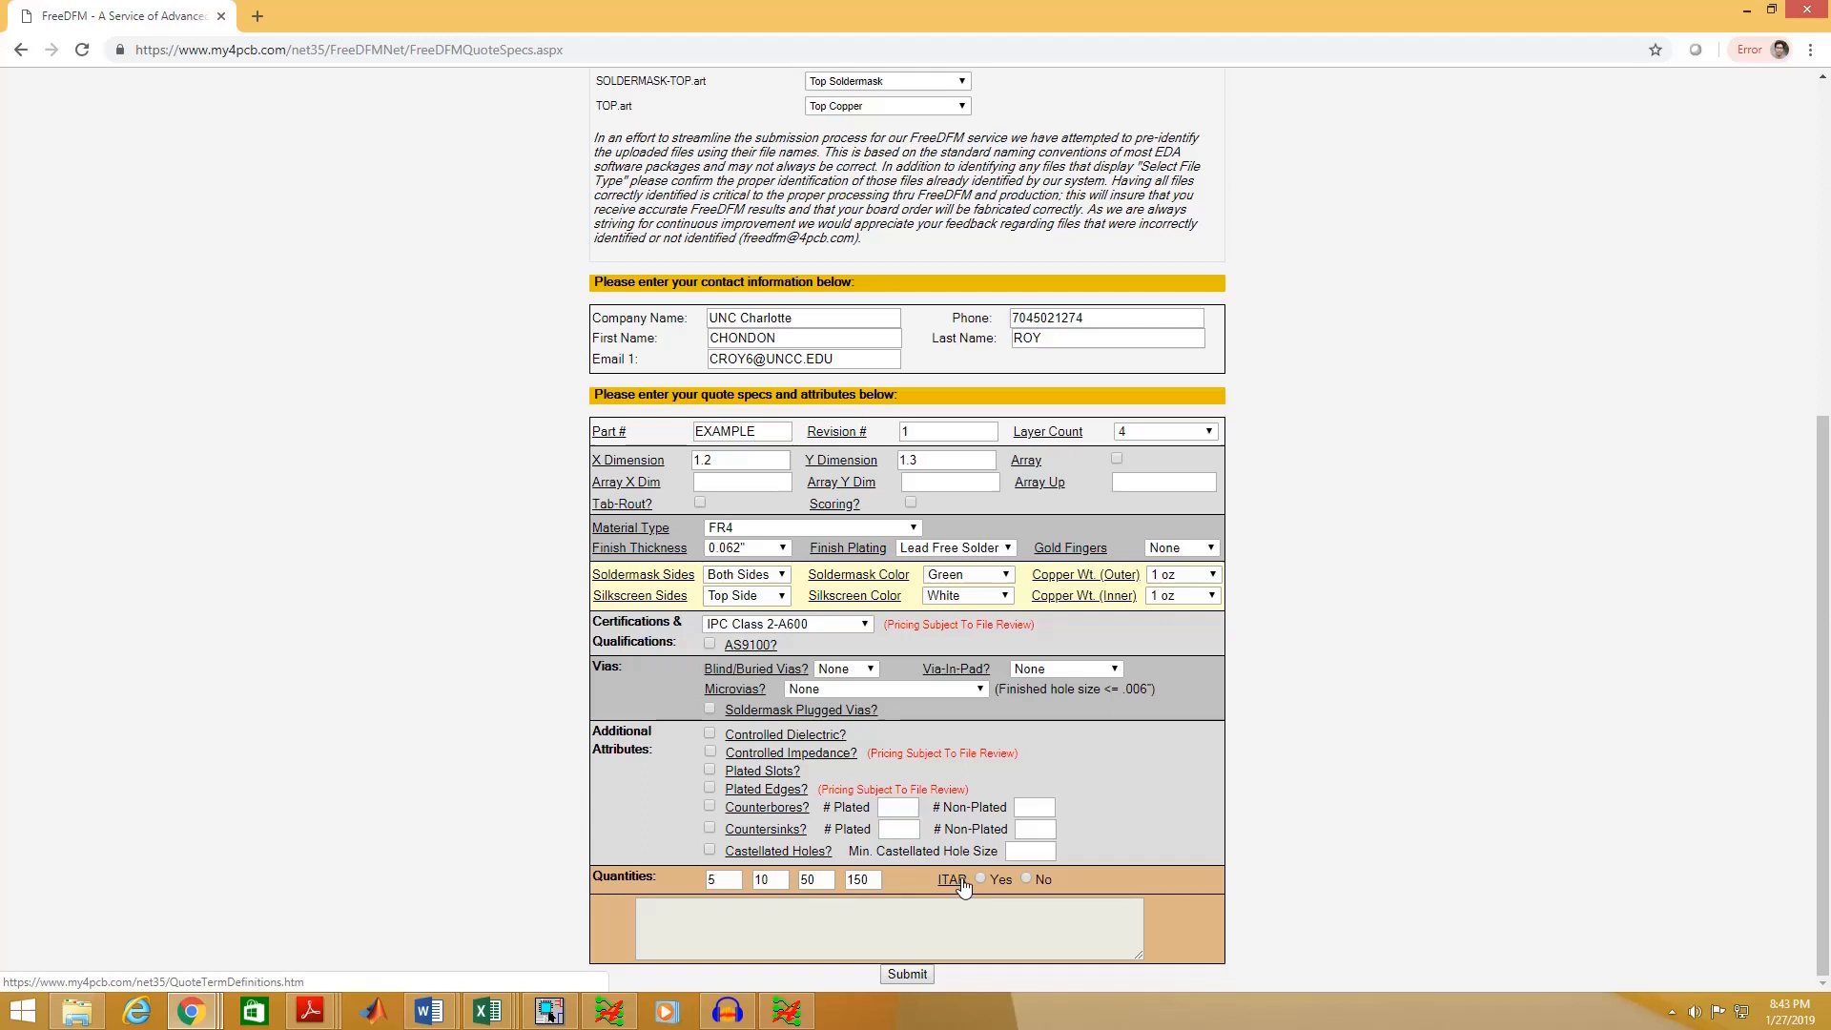
- Answer No for ITAR and submit the quote form for analysis
left_click(1027, 879)
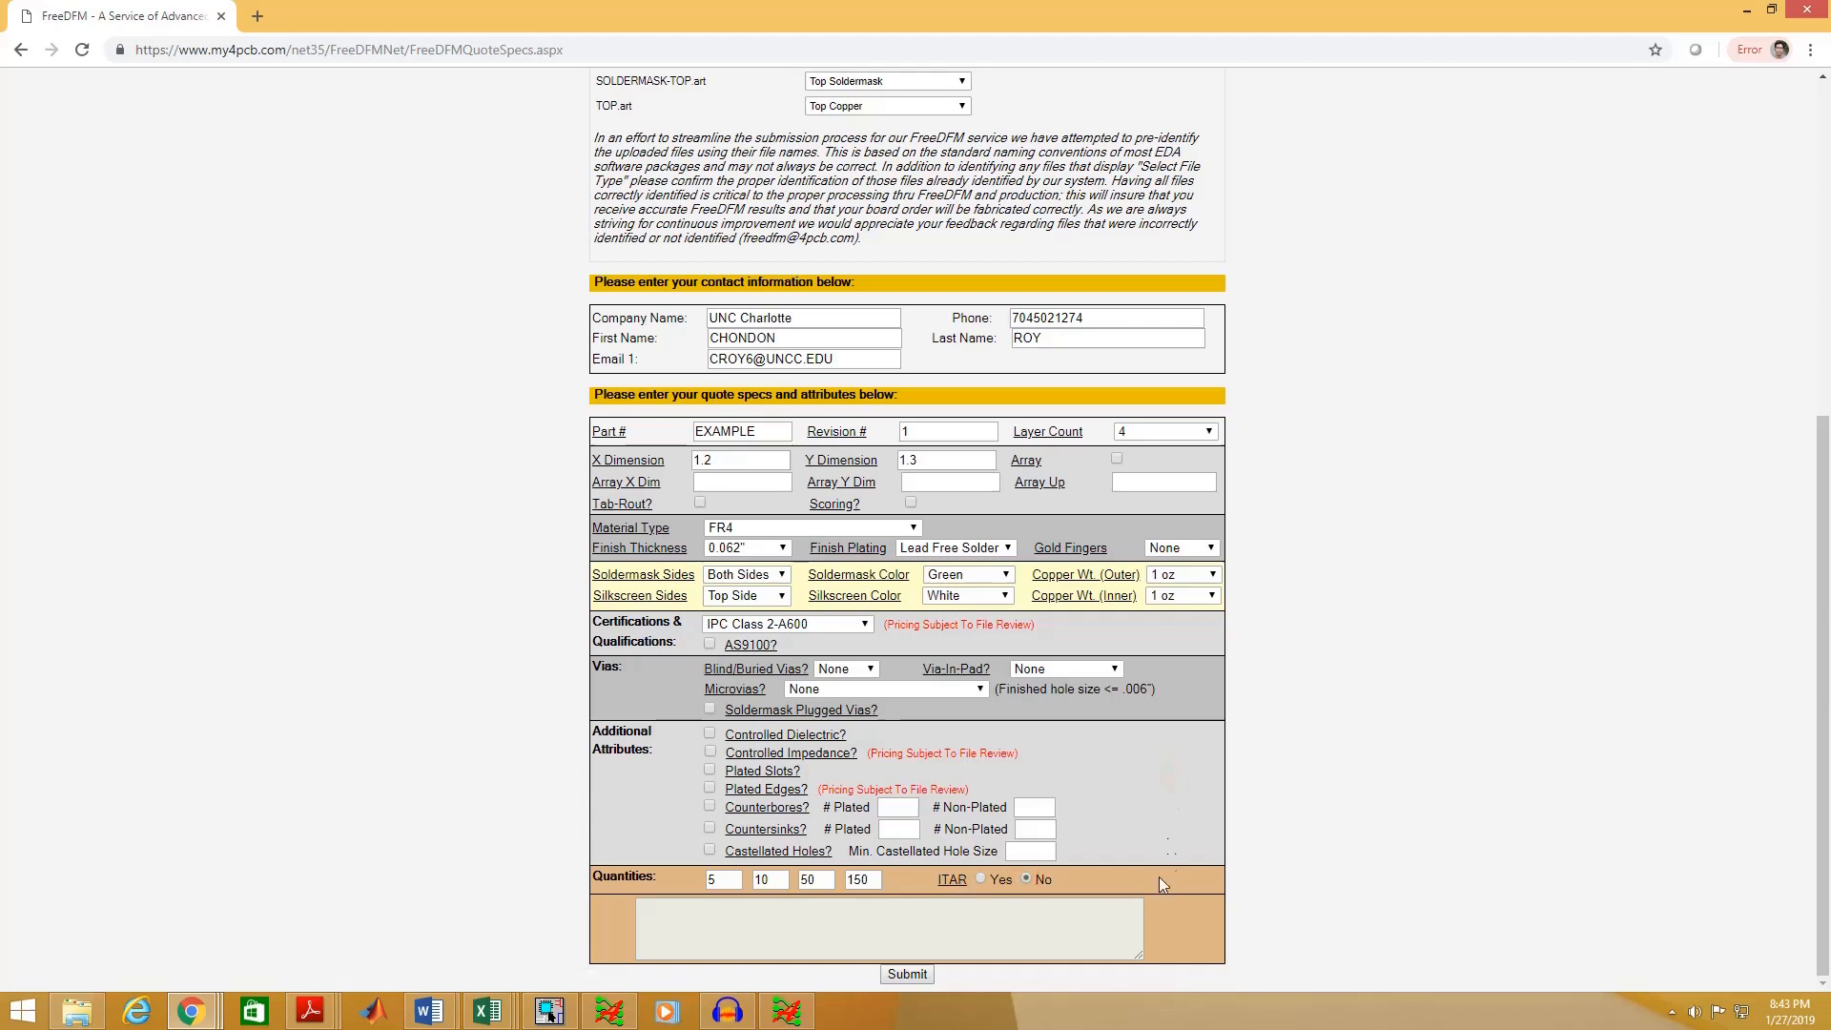
left_click(908, 973)
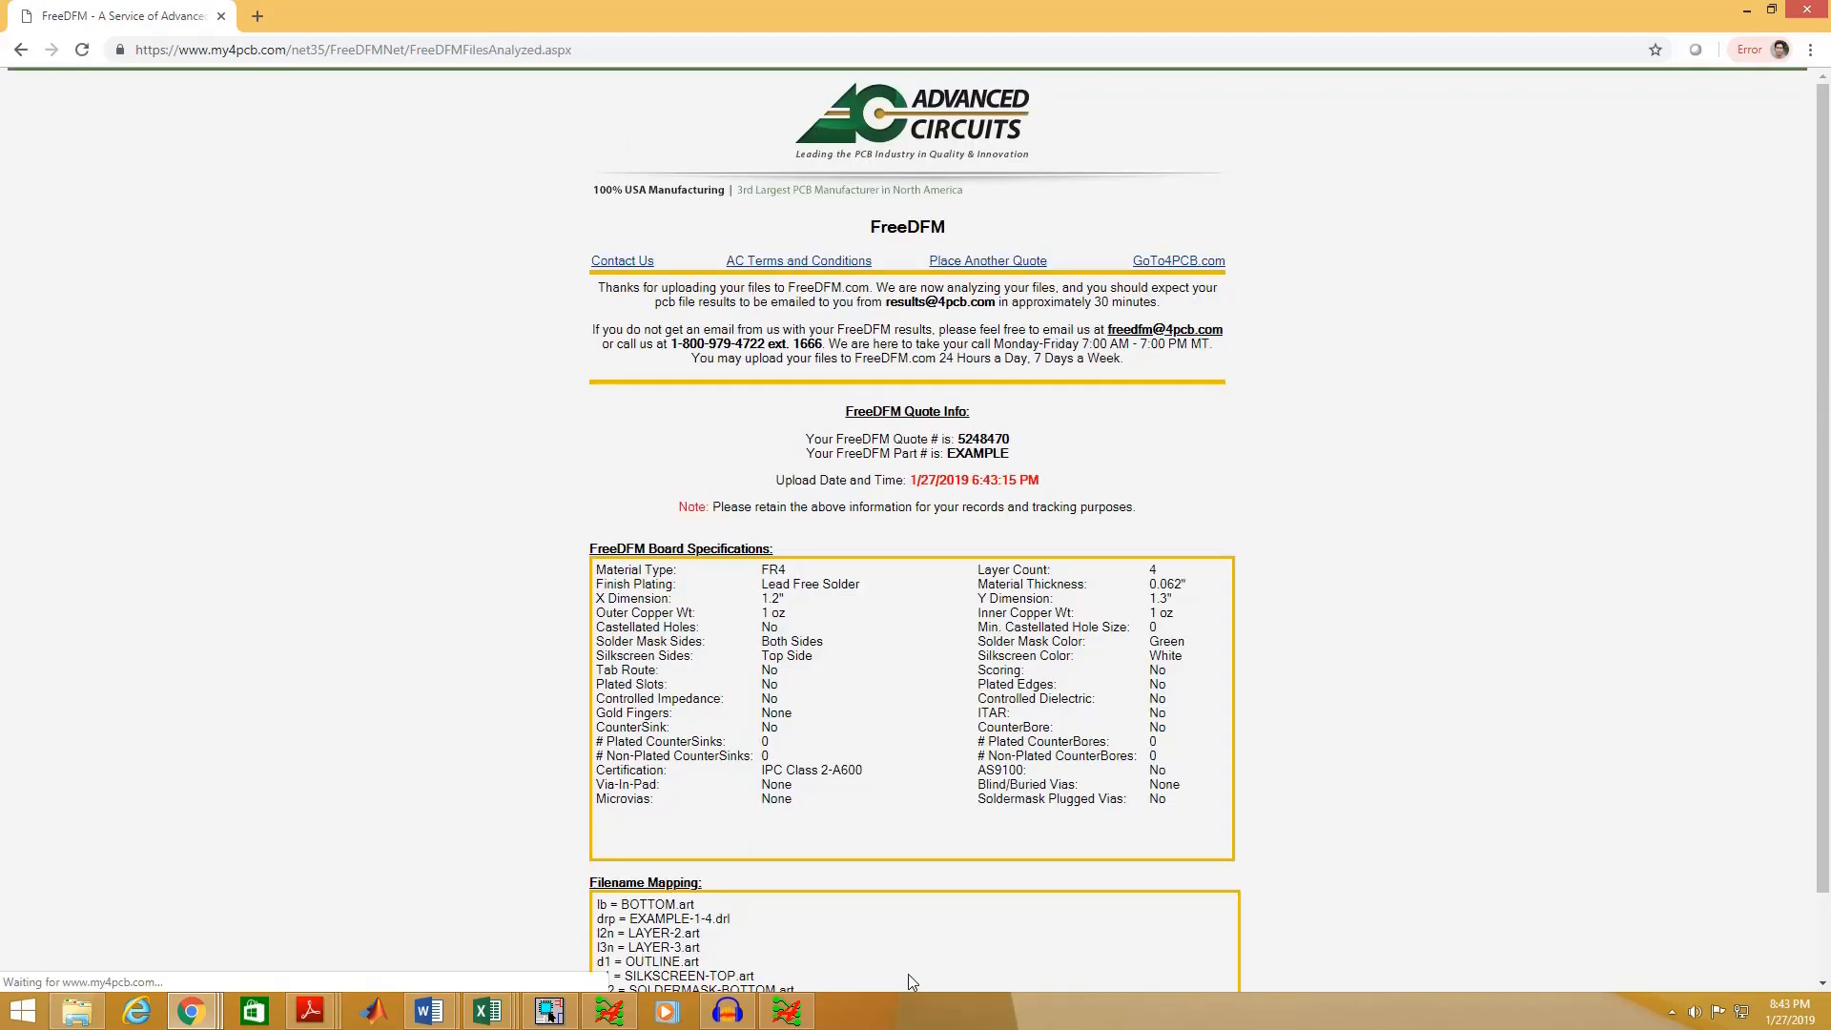
scroll(954, 806, "down", 2)
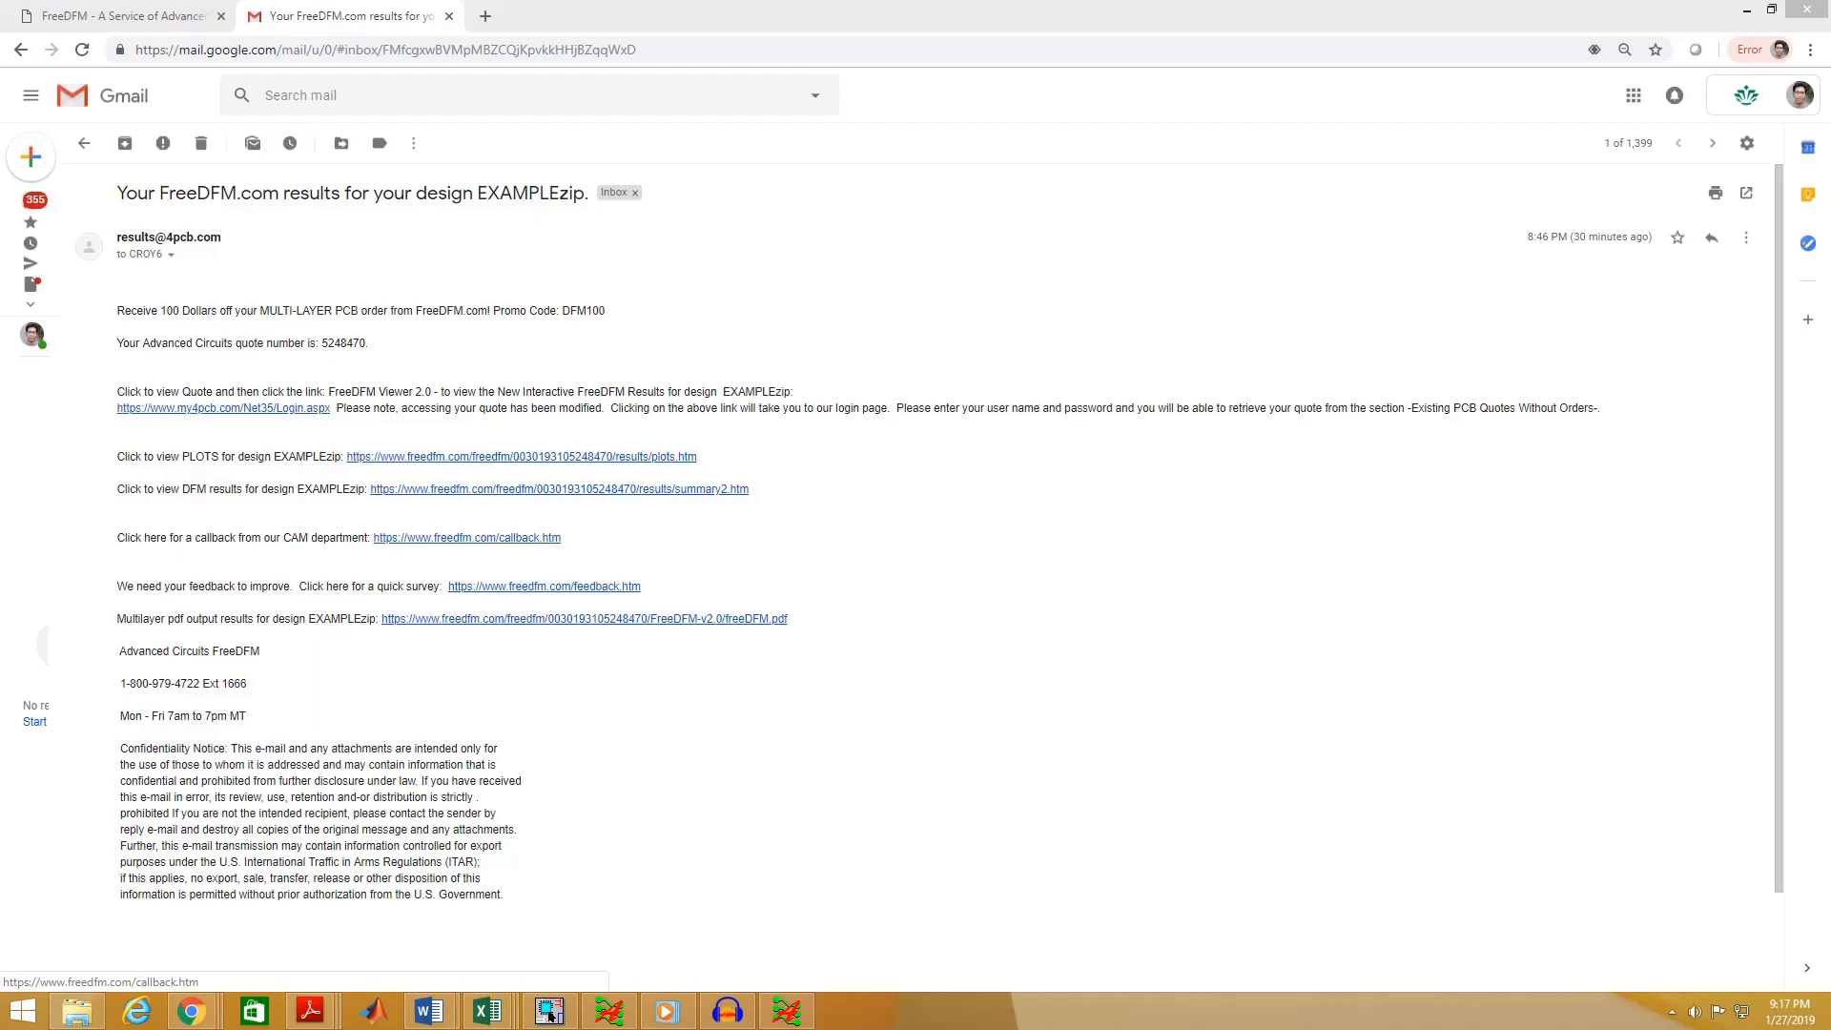
- Open the DFM results and plots links from the FreeDFM results e-mail and examine the SILKSCREENTOP.art plot
left_click(458, 490)
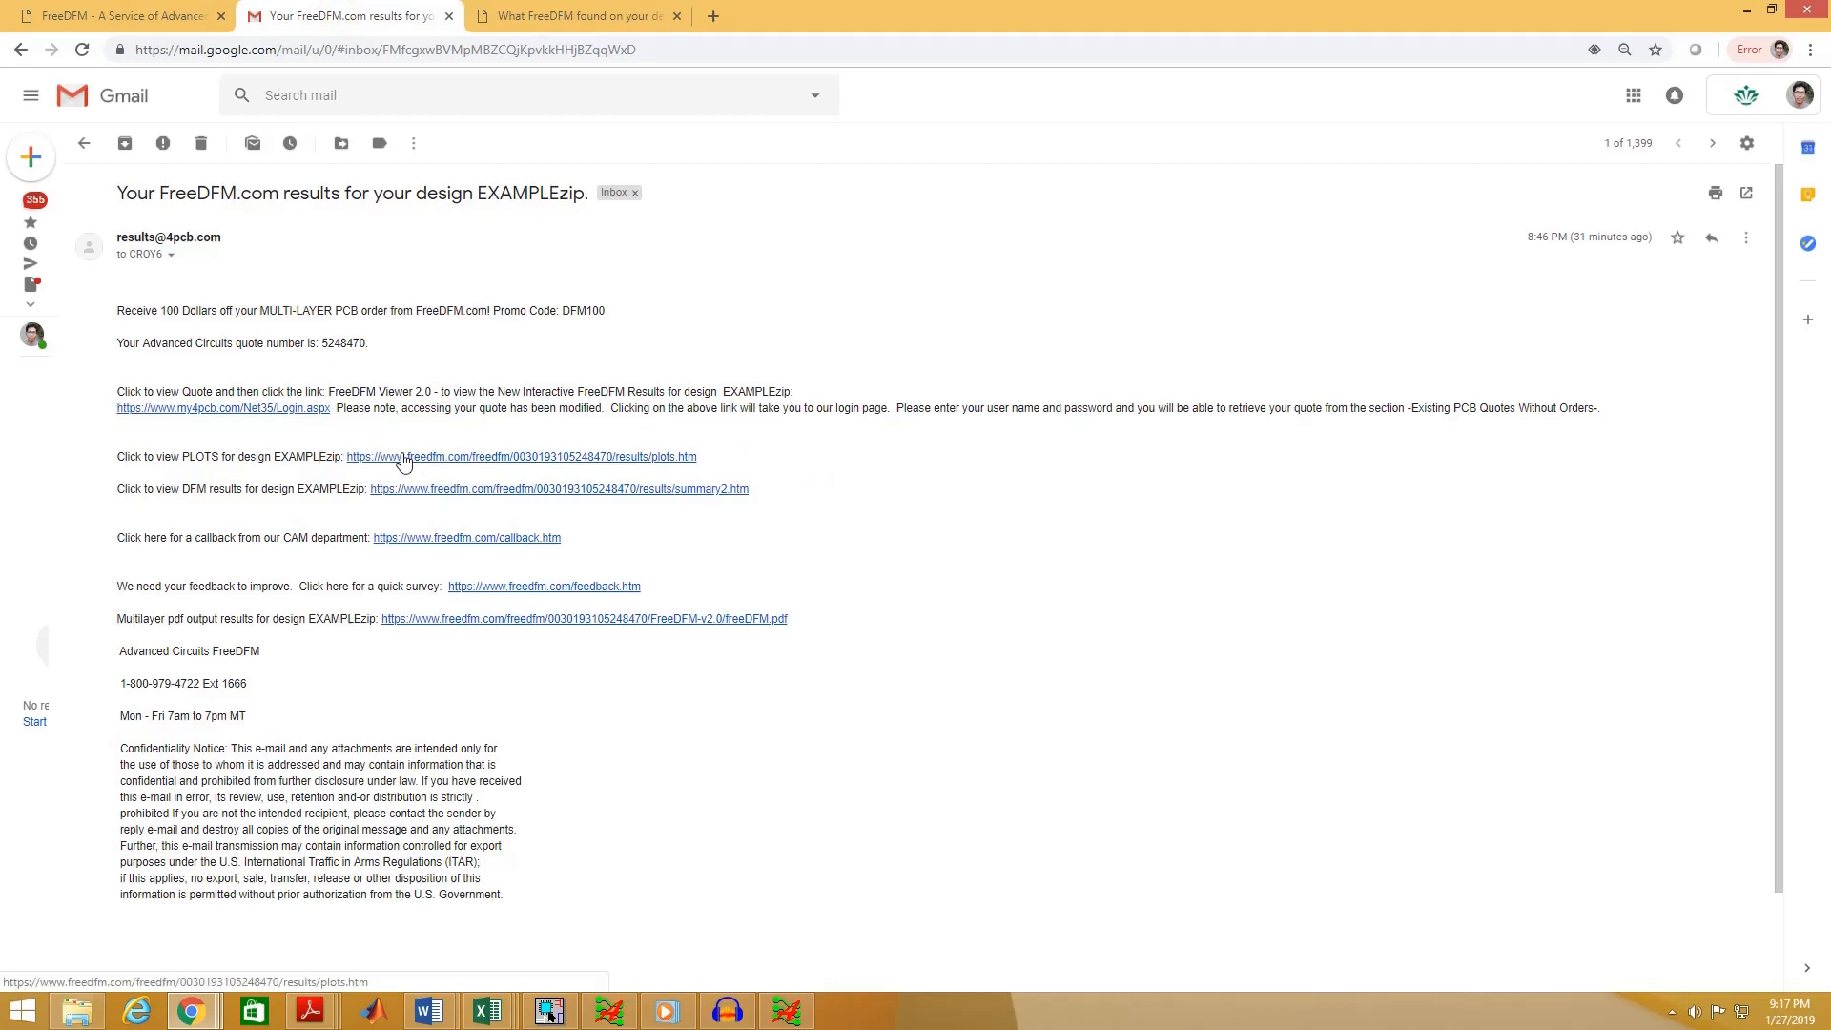
left_click(449, 461)
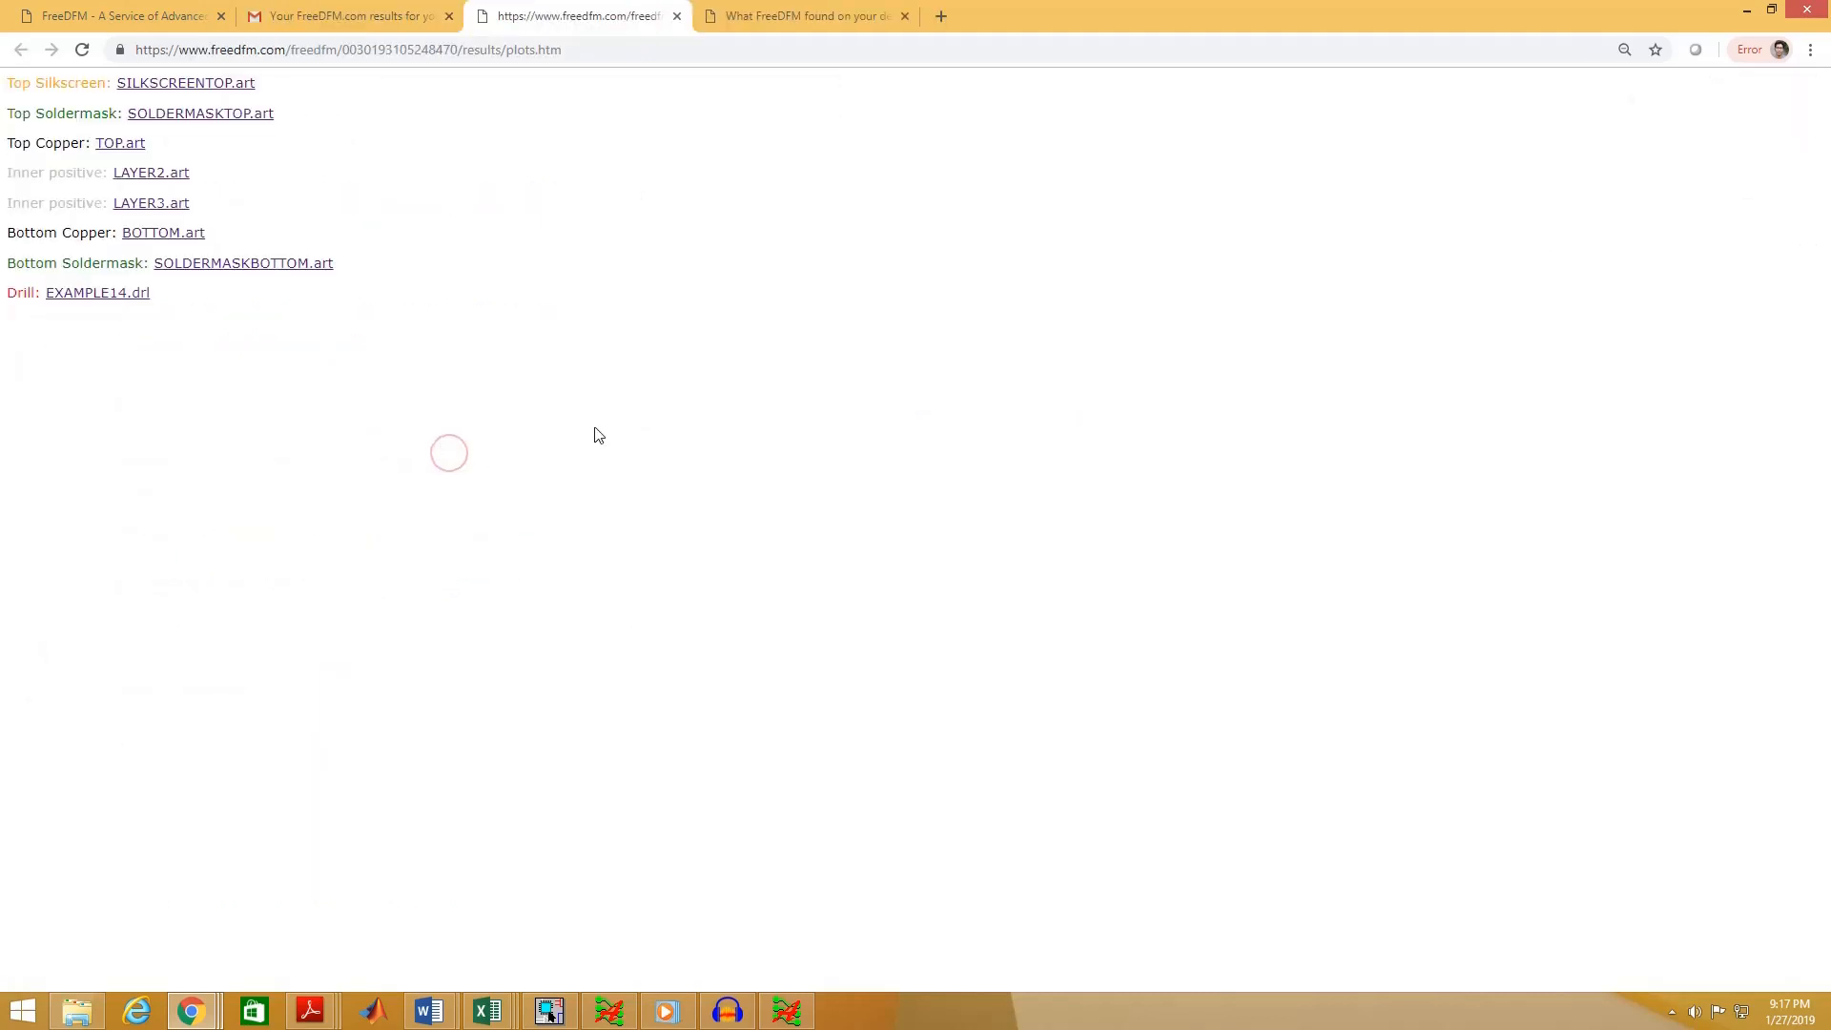
left_click(181, 91)
scroll(785, 529, "down", 5)
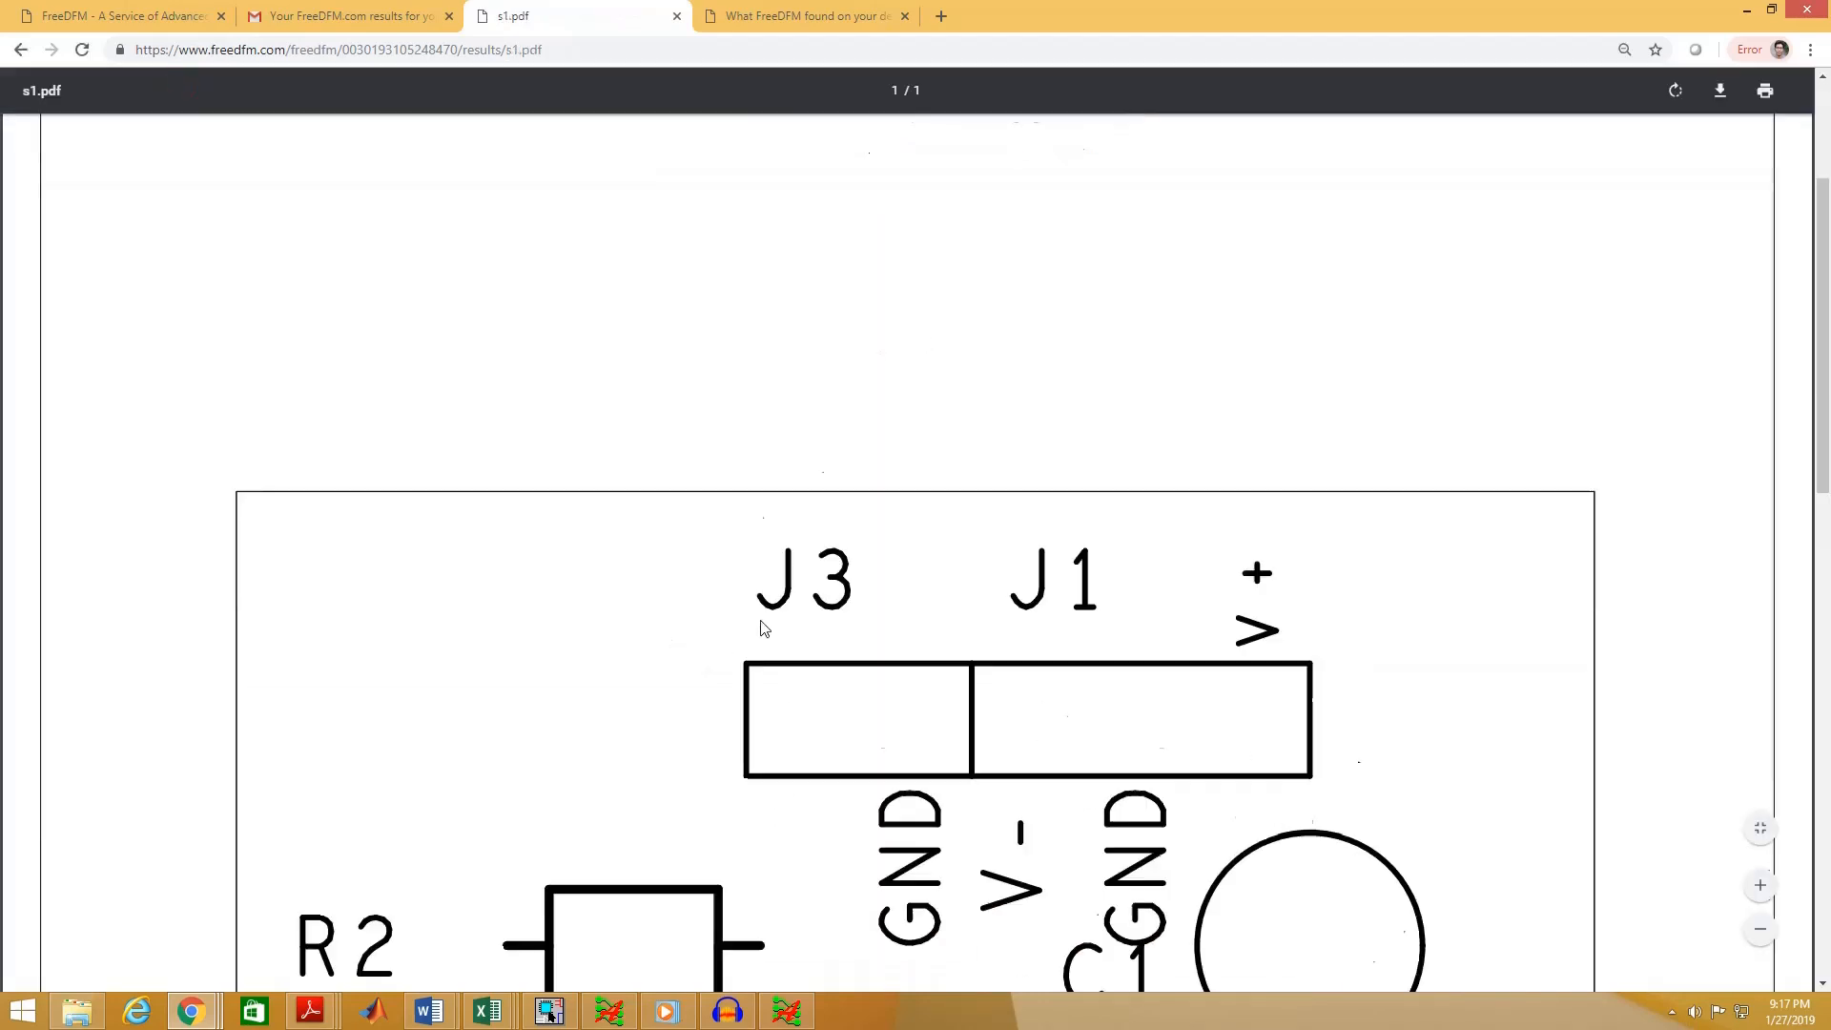
scroll(786, 528, "down", 4, "ctrl")
scroll(786, 528, "down", 2)
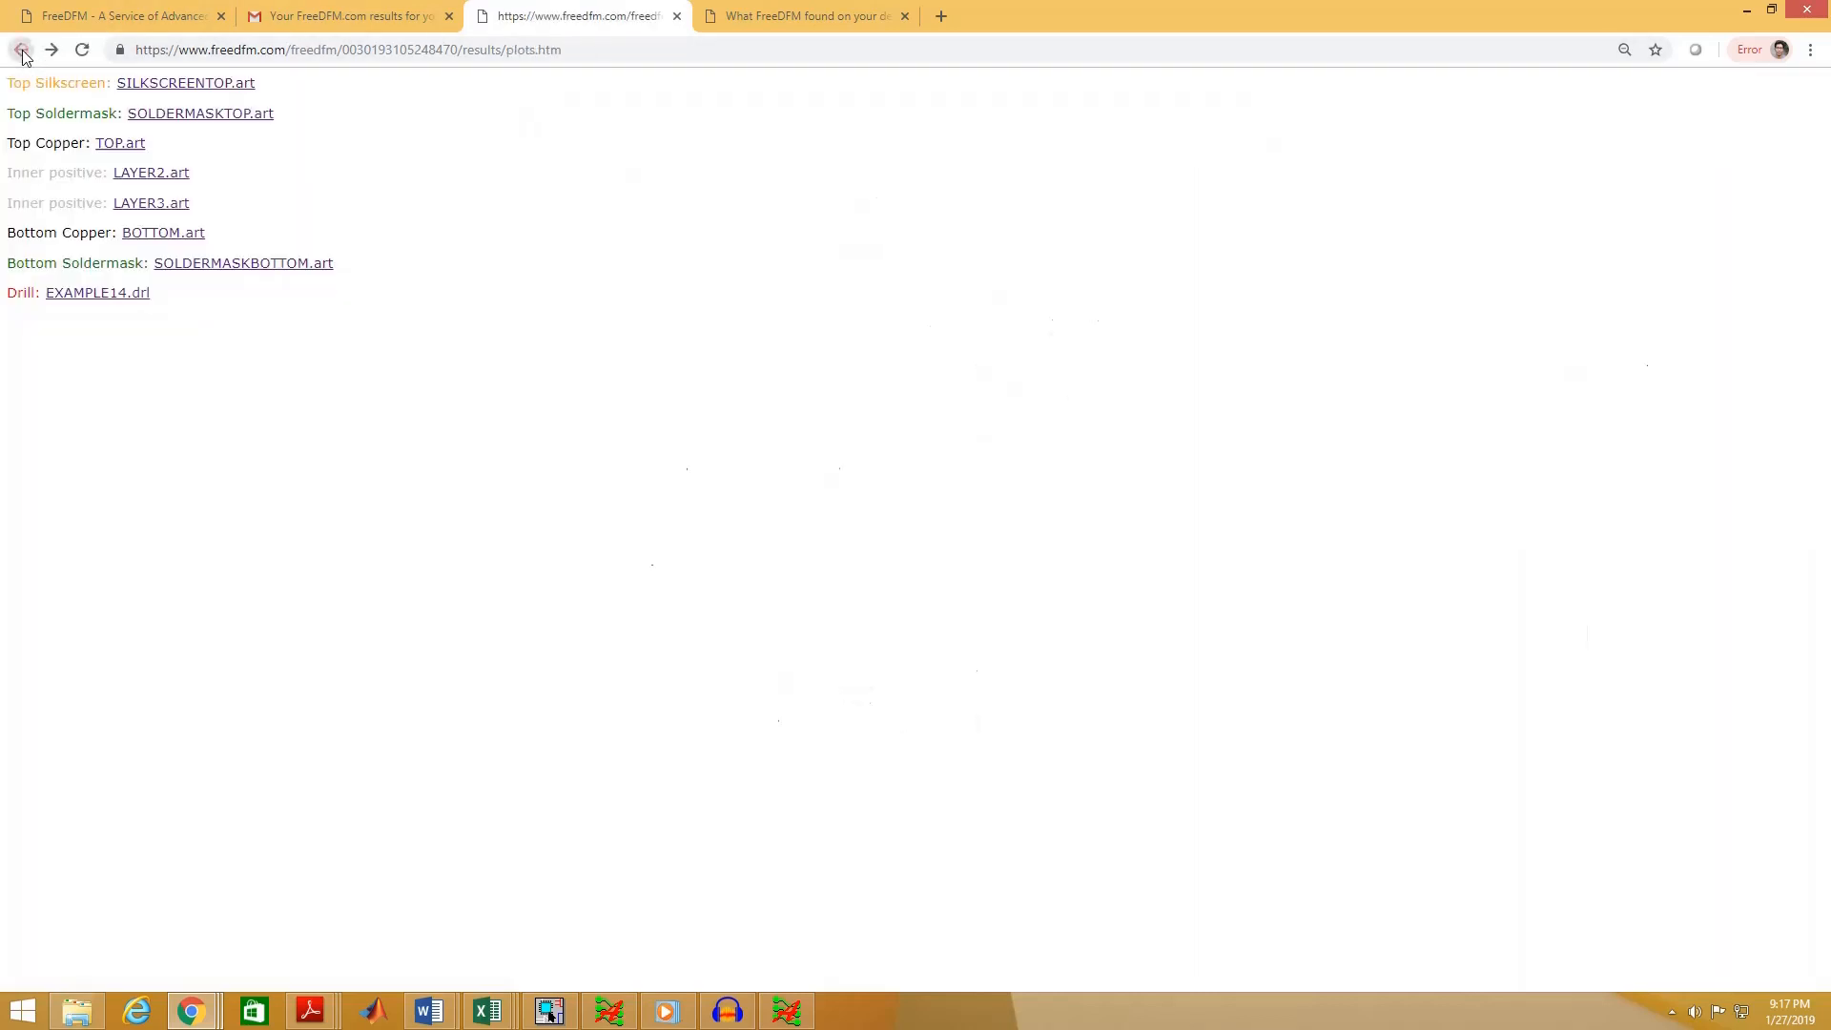
left_click(20, 49)
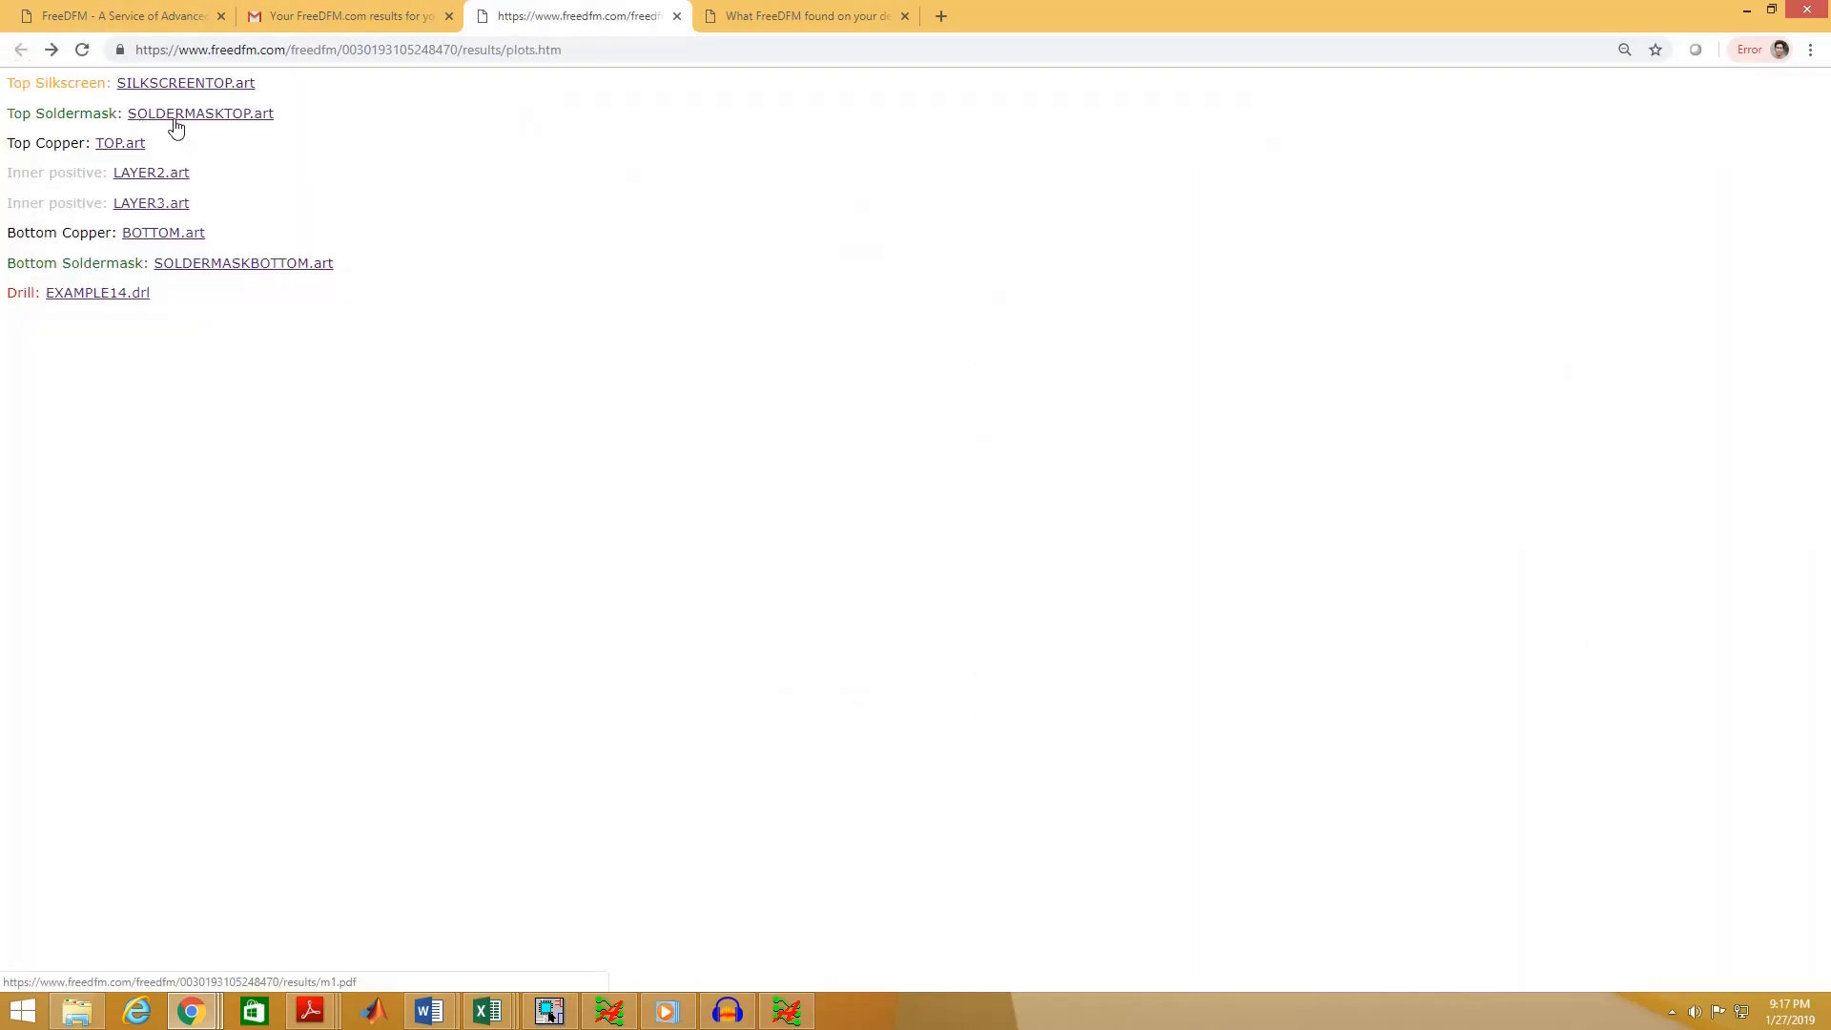
- Examine the SOLDERMASKTOP.art and TOP.art plots, checking the top soldermask openings and copper traces
left_click(176, 118)
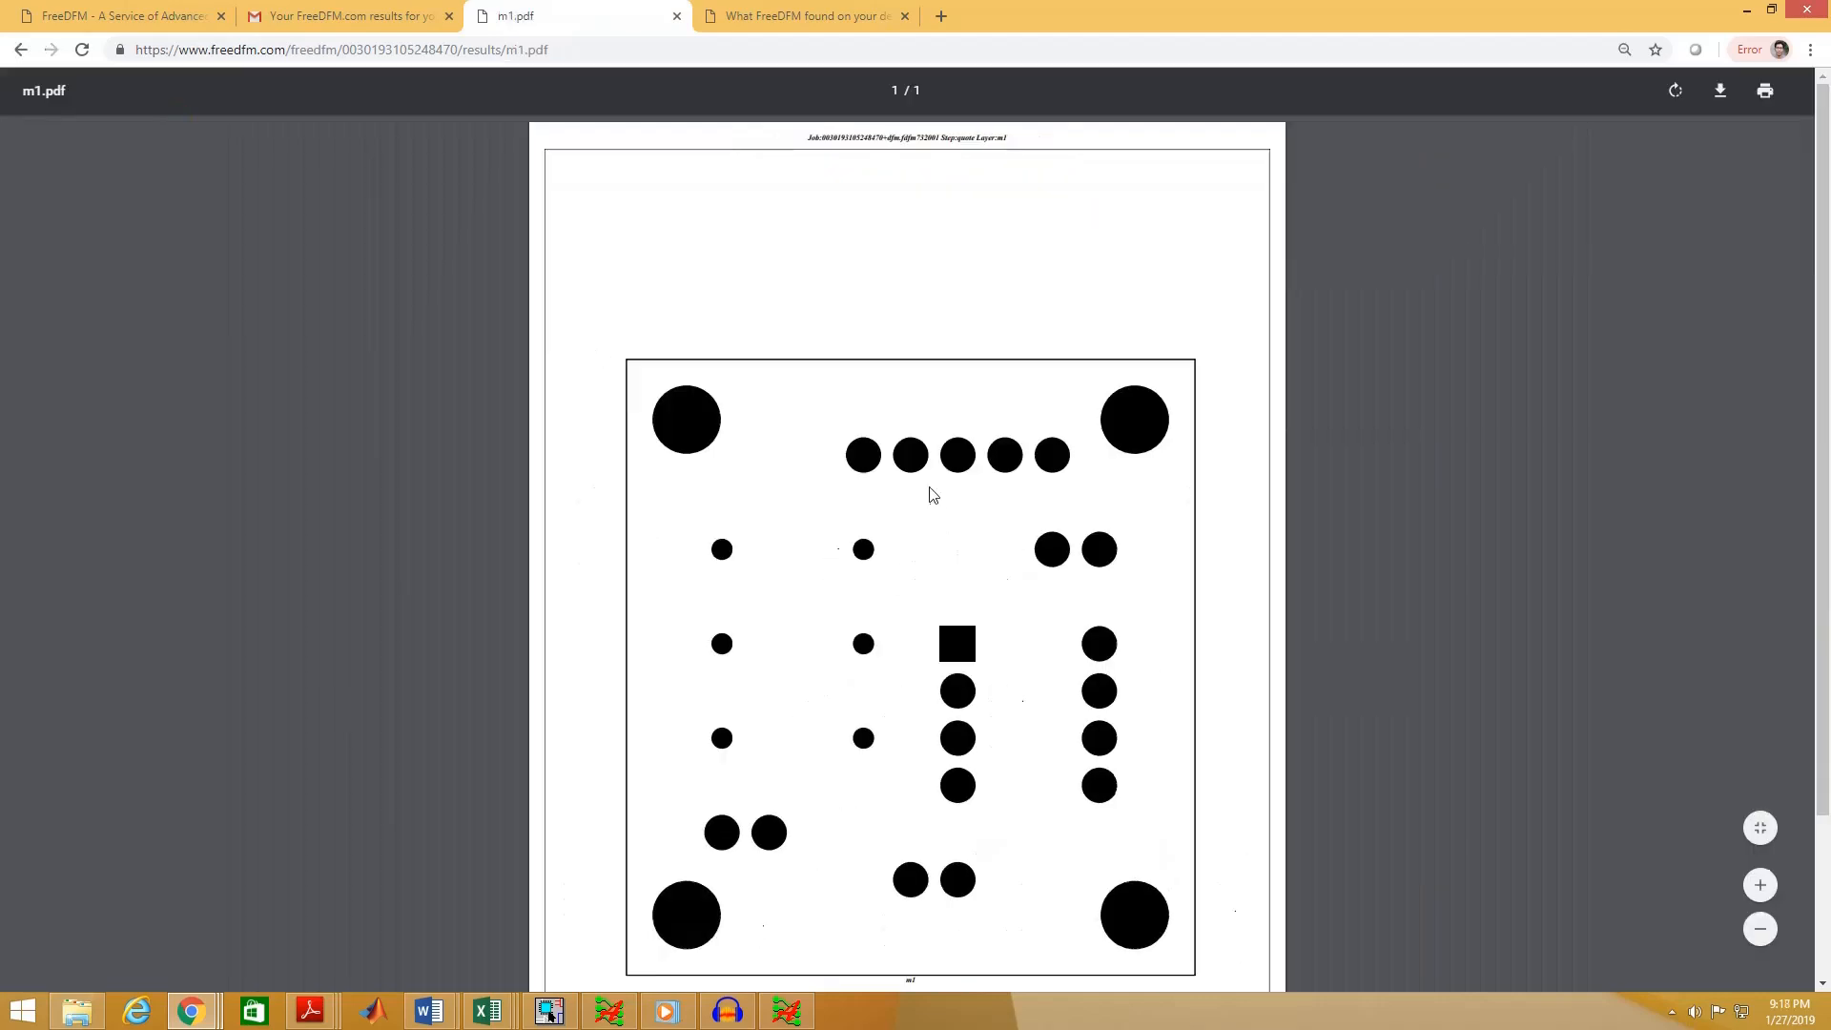
scroll(929, 491, "down", 2)
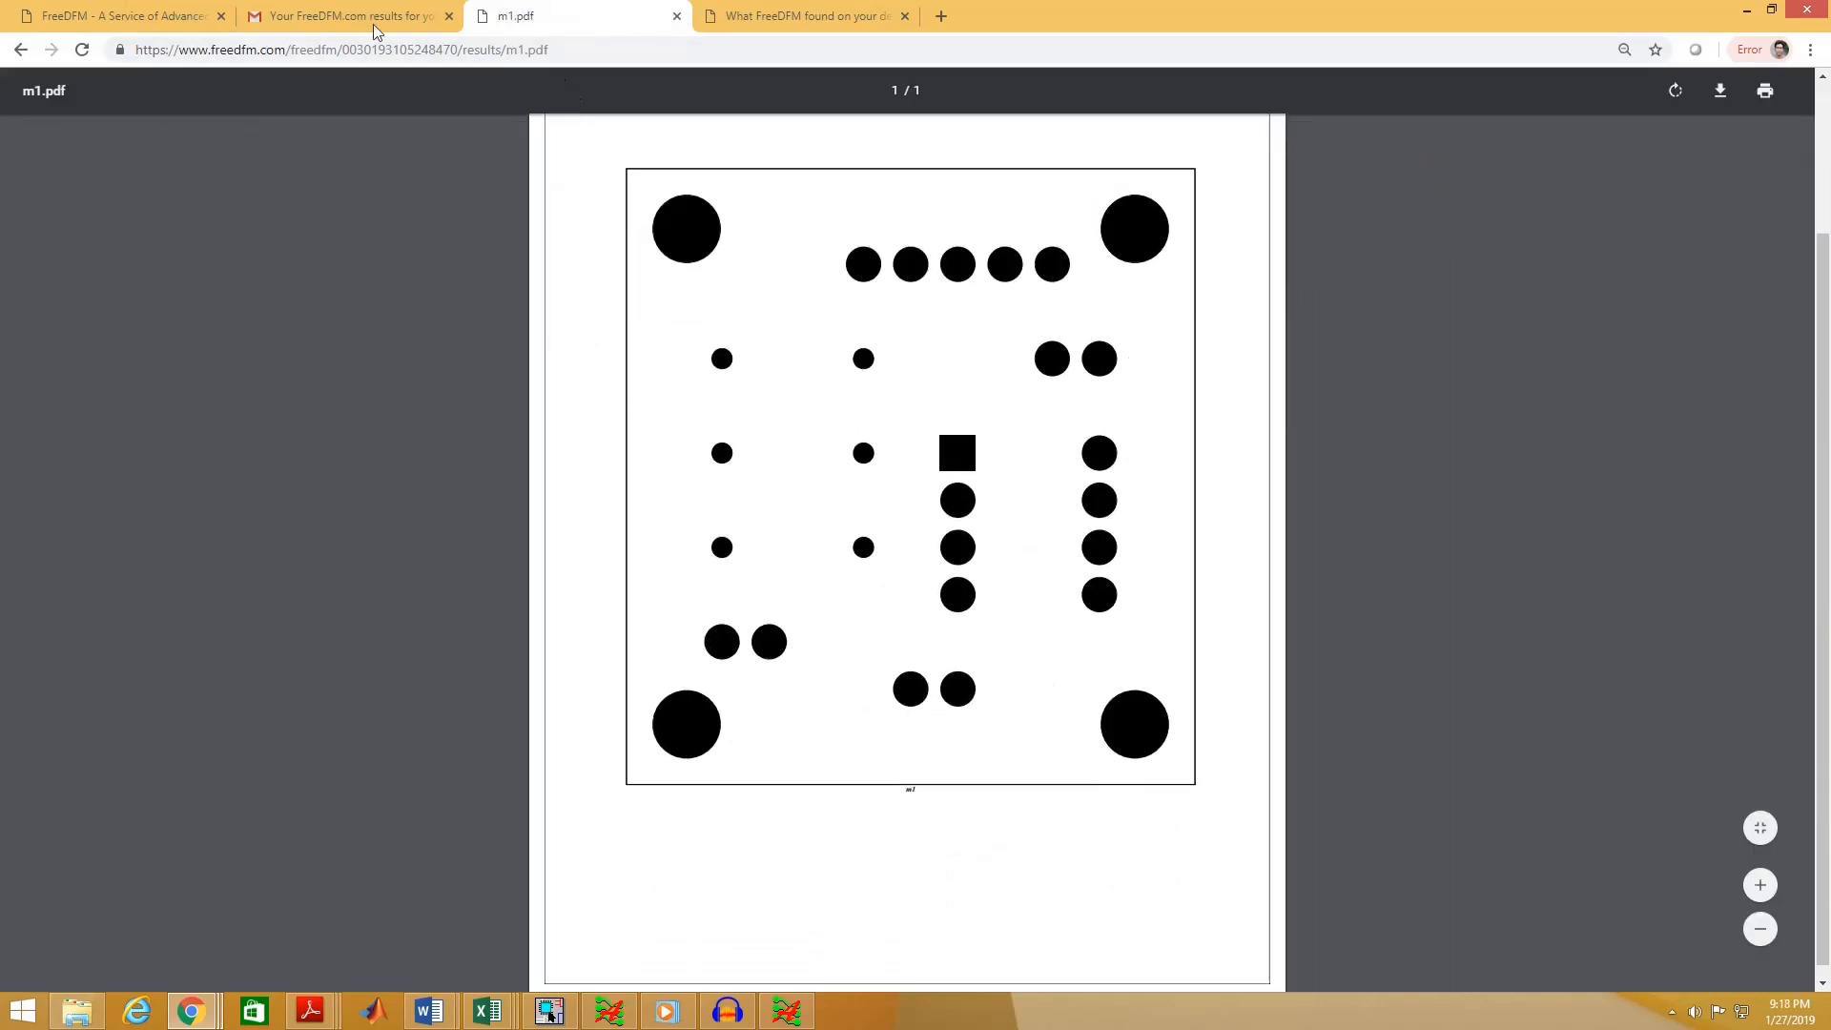
left_click(20, 50)
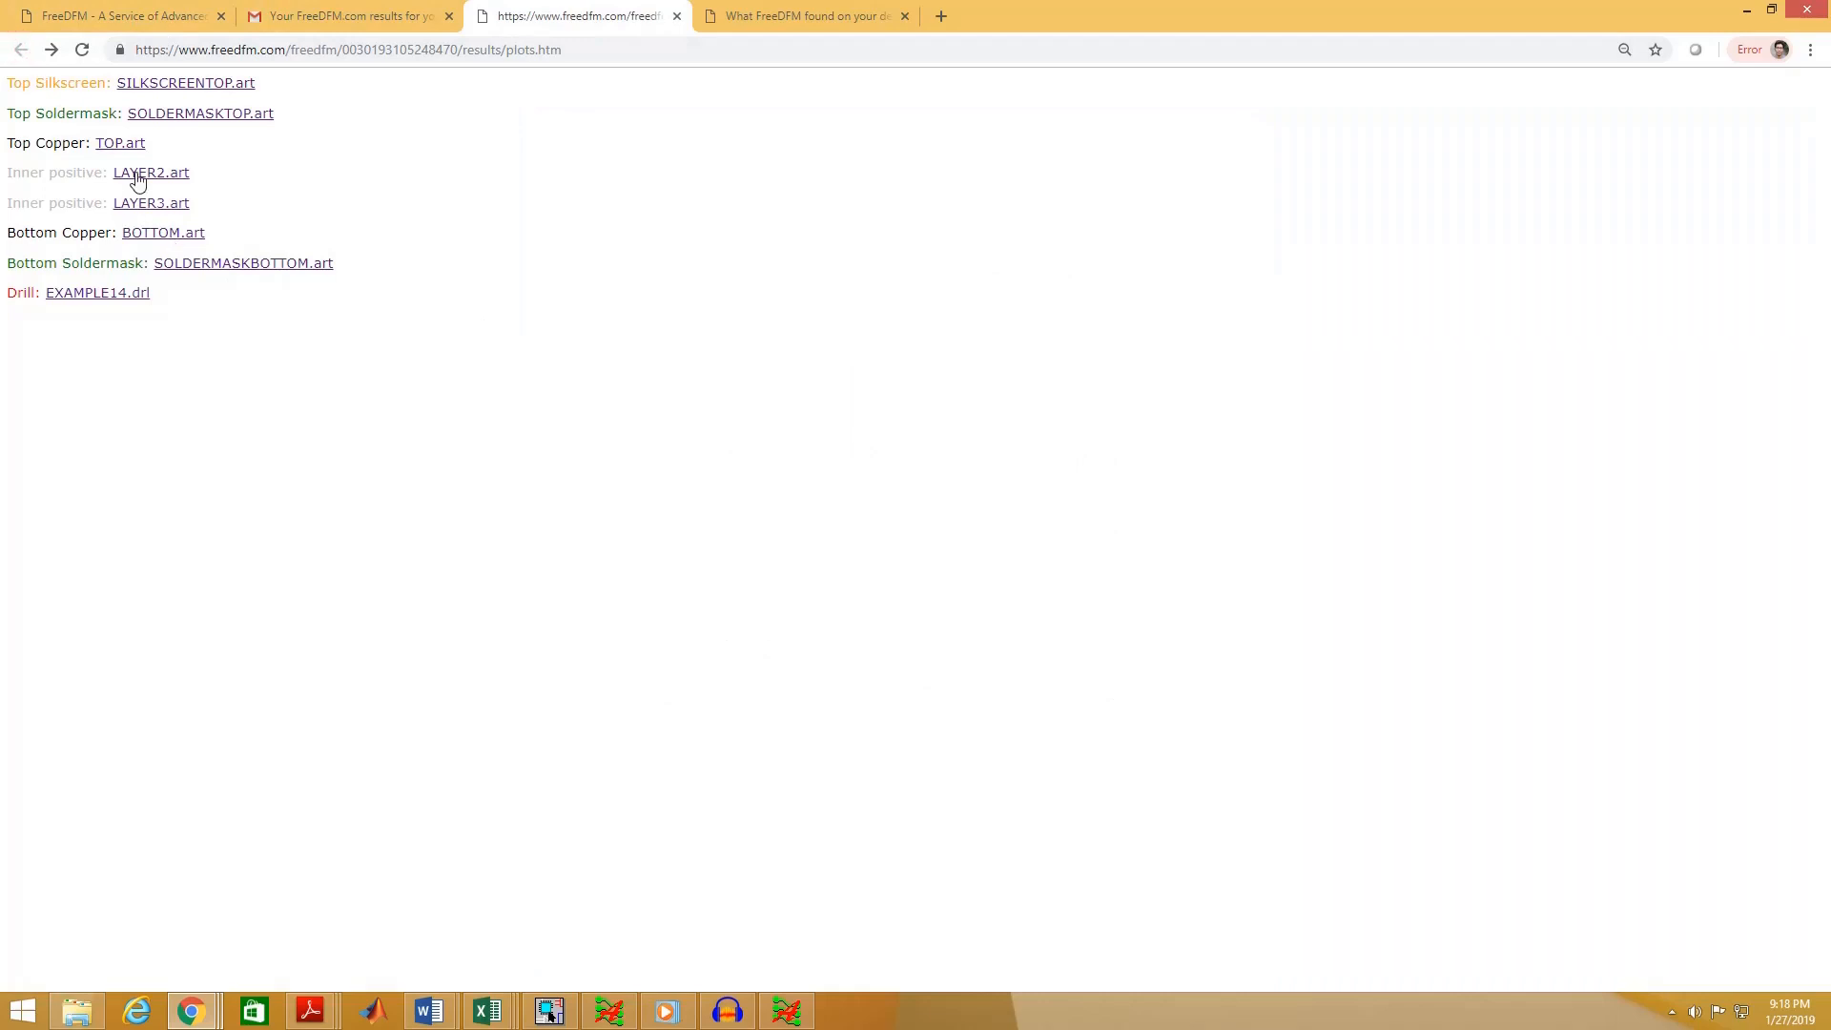
left_click(121, 146)
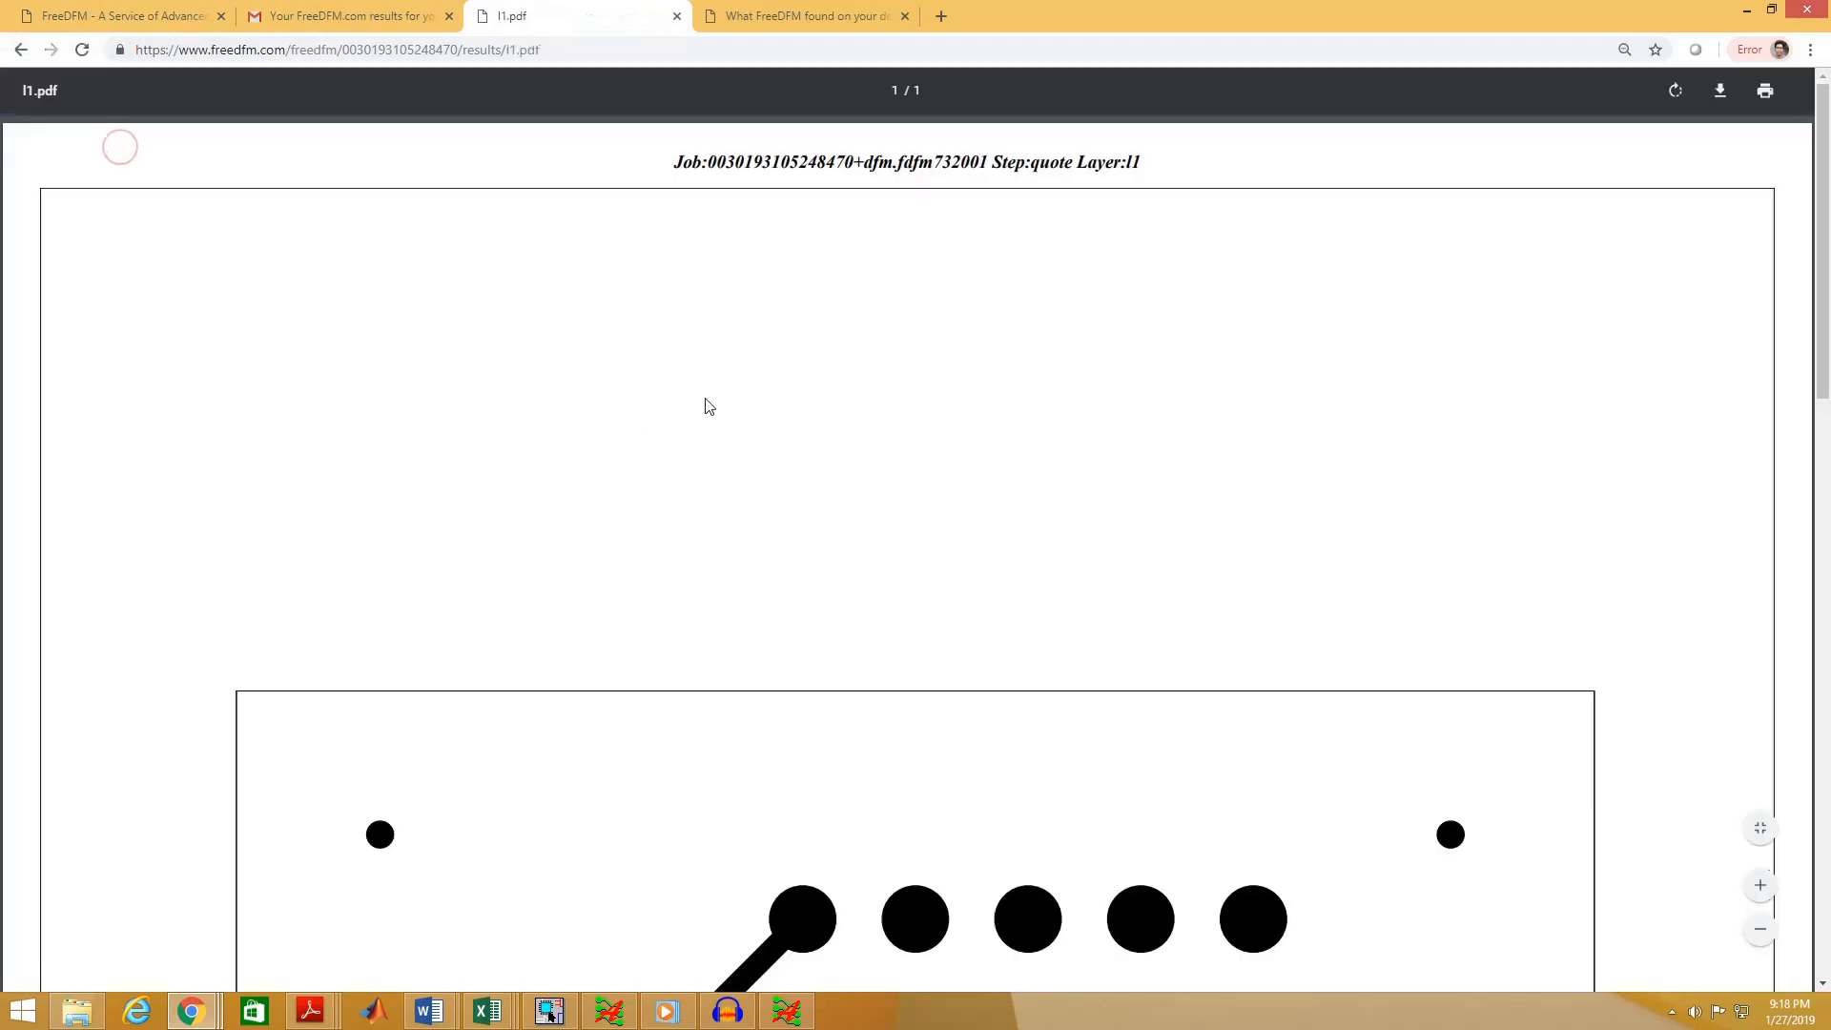
scroll(715, 401, "down", 4, "ctrl")
scroll(1063, 668, "down", 2)
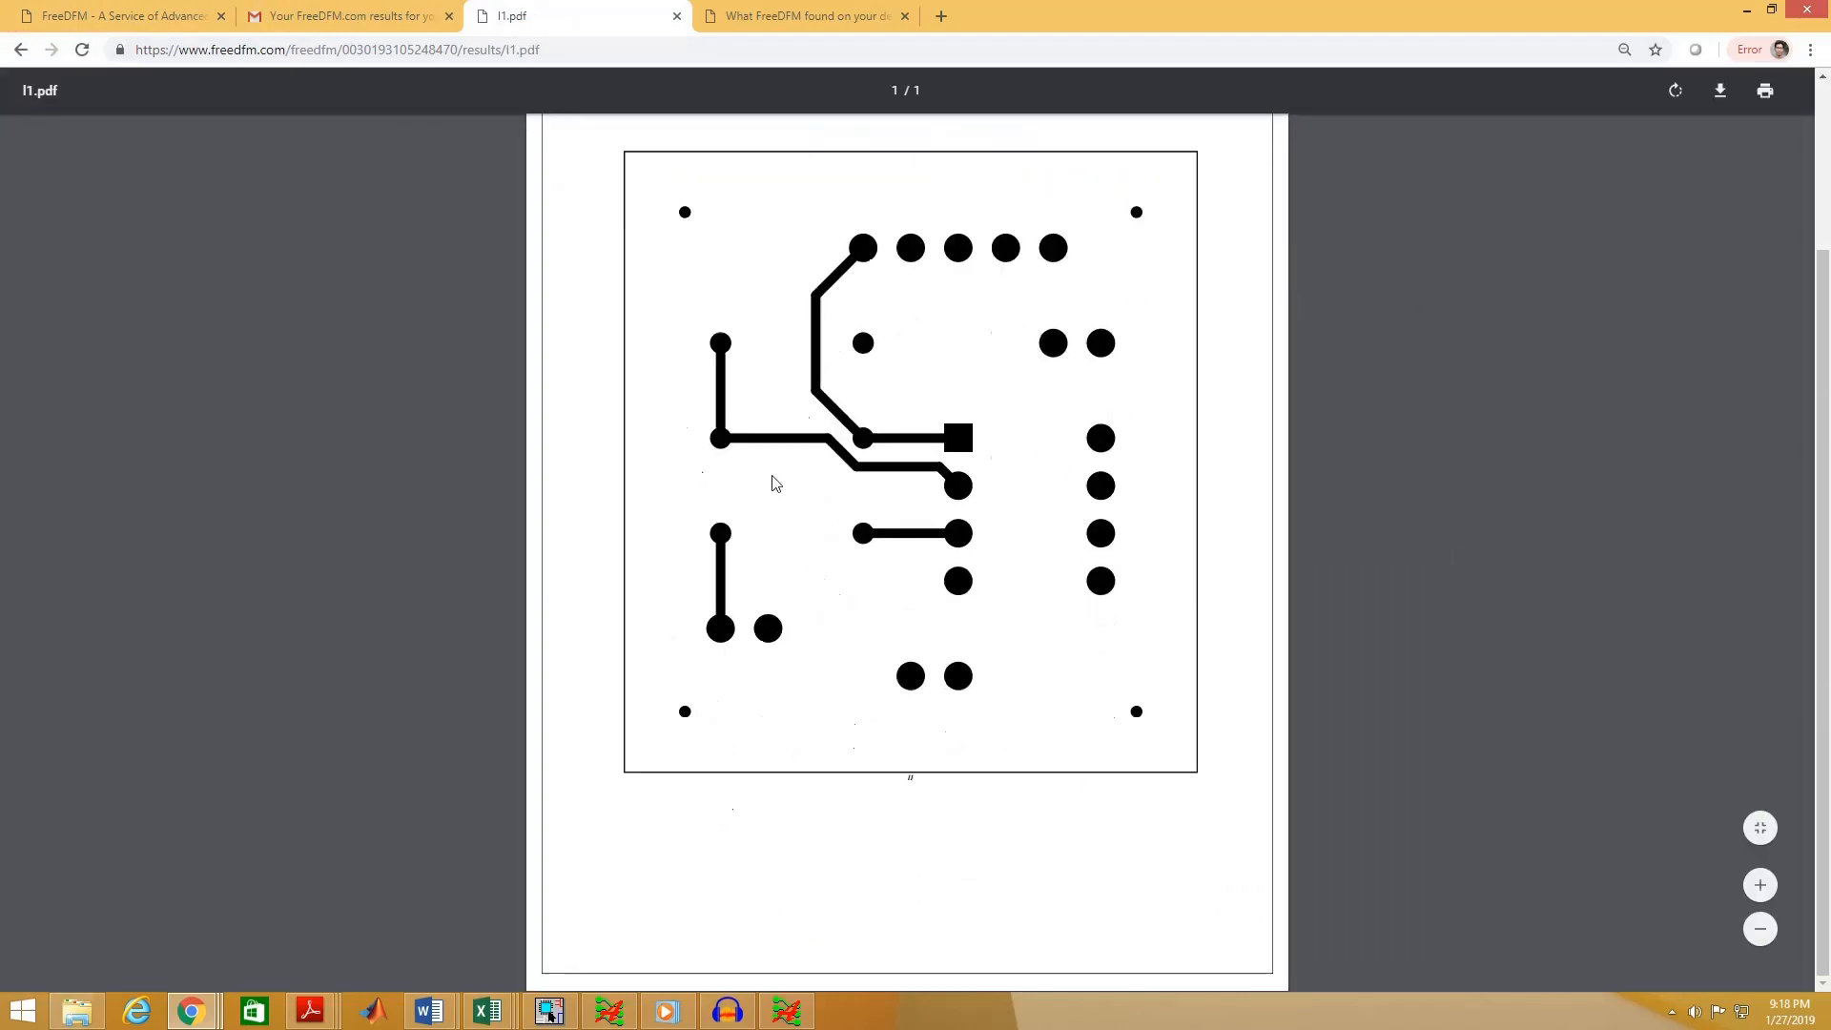
left_click(21, 50)
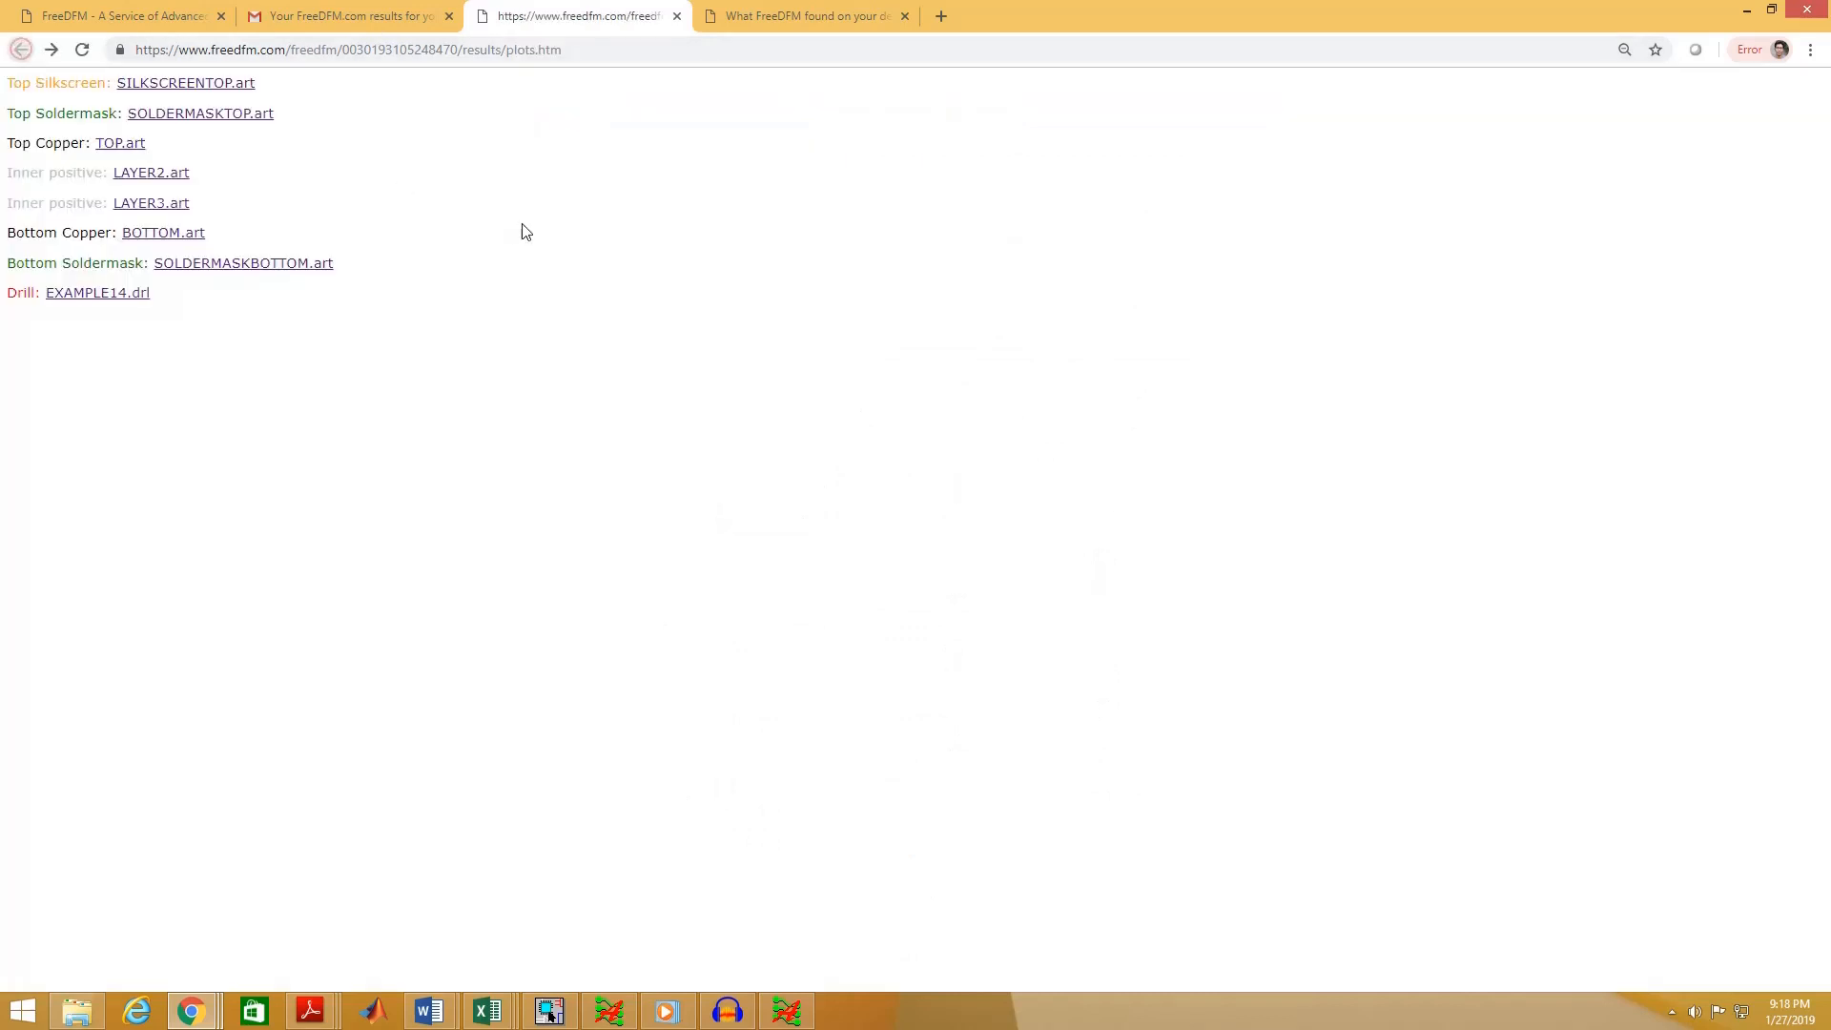
- Examine the inner-layer plots LAYER2.art and LAYER3.art, checking the copper planes, pad clearances and thermal reliefs, and return to the plot list
left_click(151, 175)
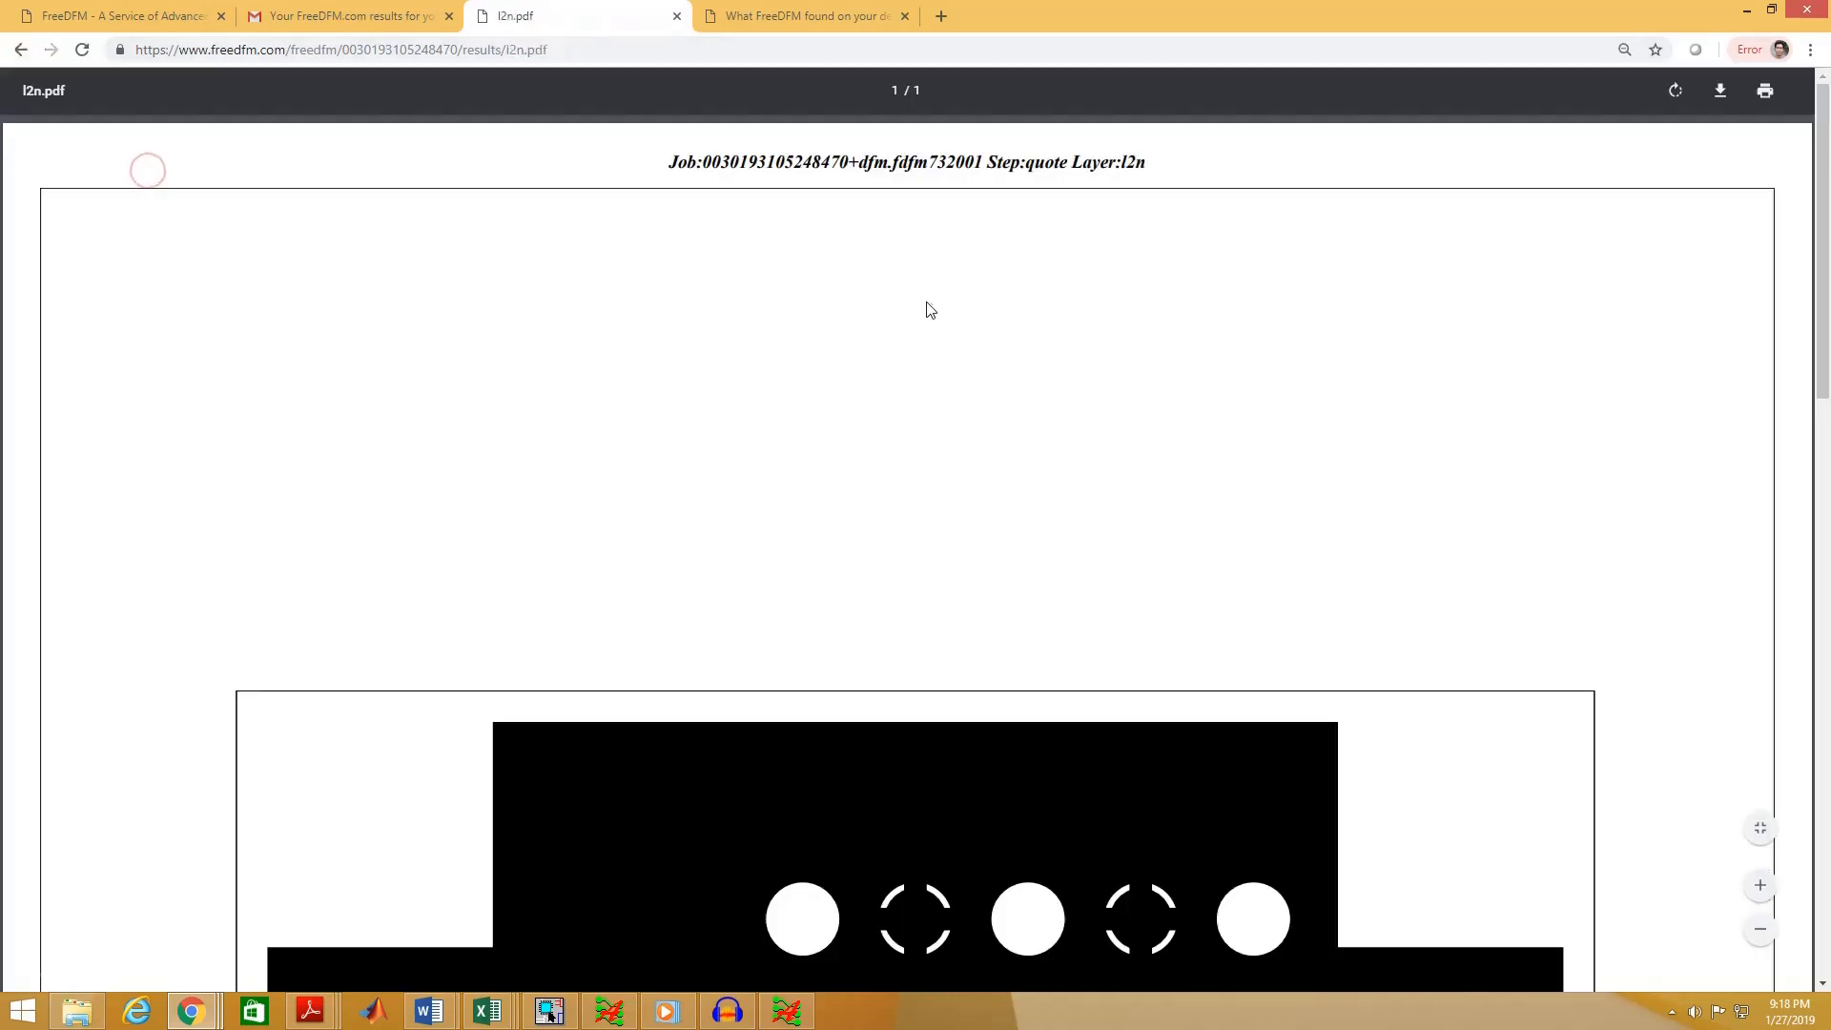
scroll(894, 290, "down", 3, "ctrl")
scroll(906, 486, "down", 2)
scroll(940, 515, "up", 1, "ctrl")
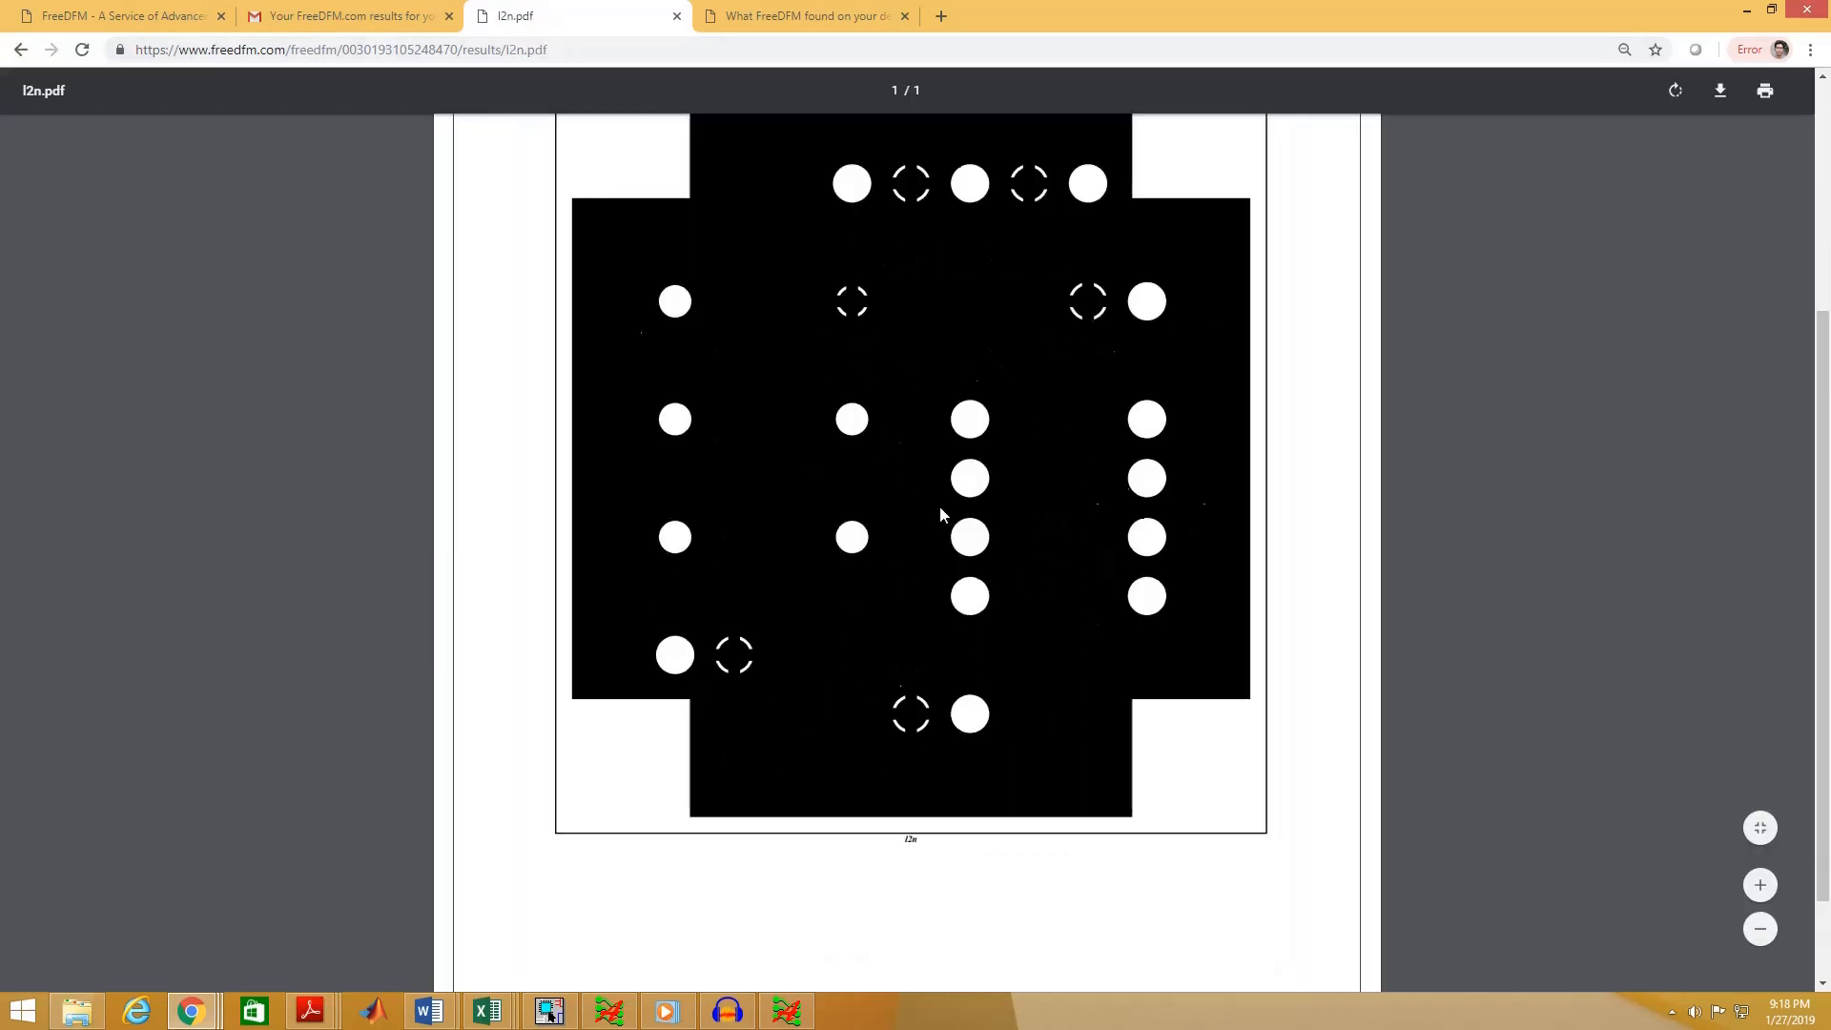
scroll(957, 234, "up", 1)
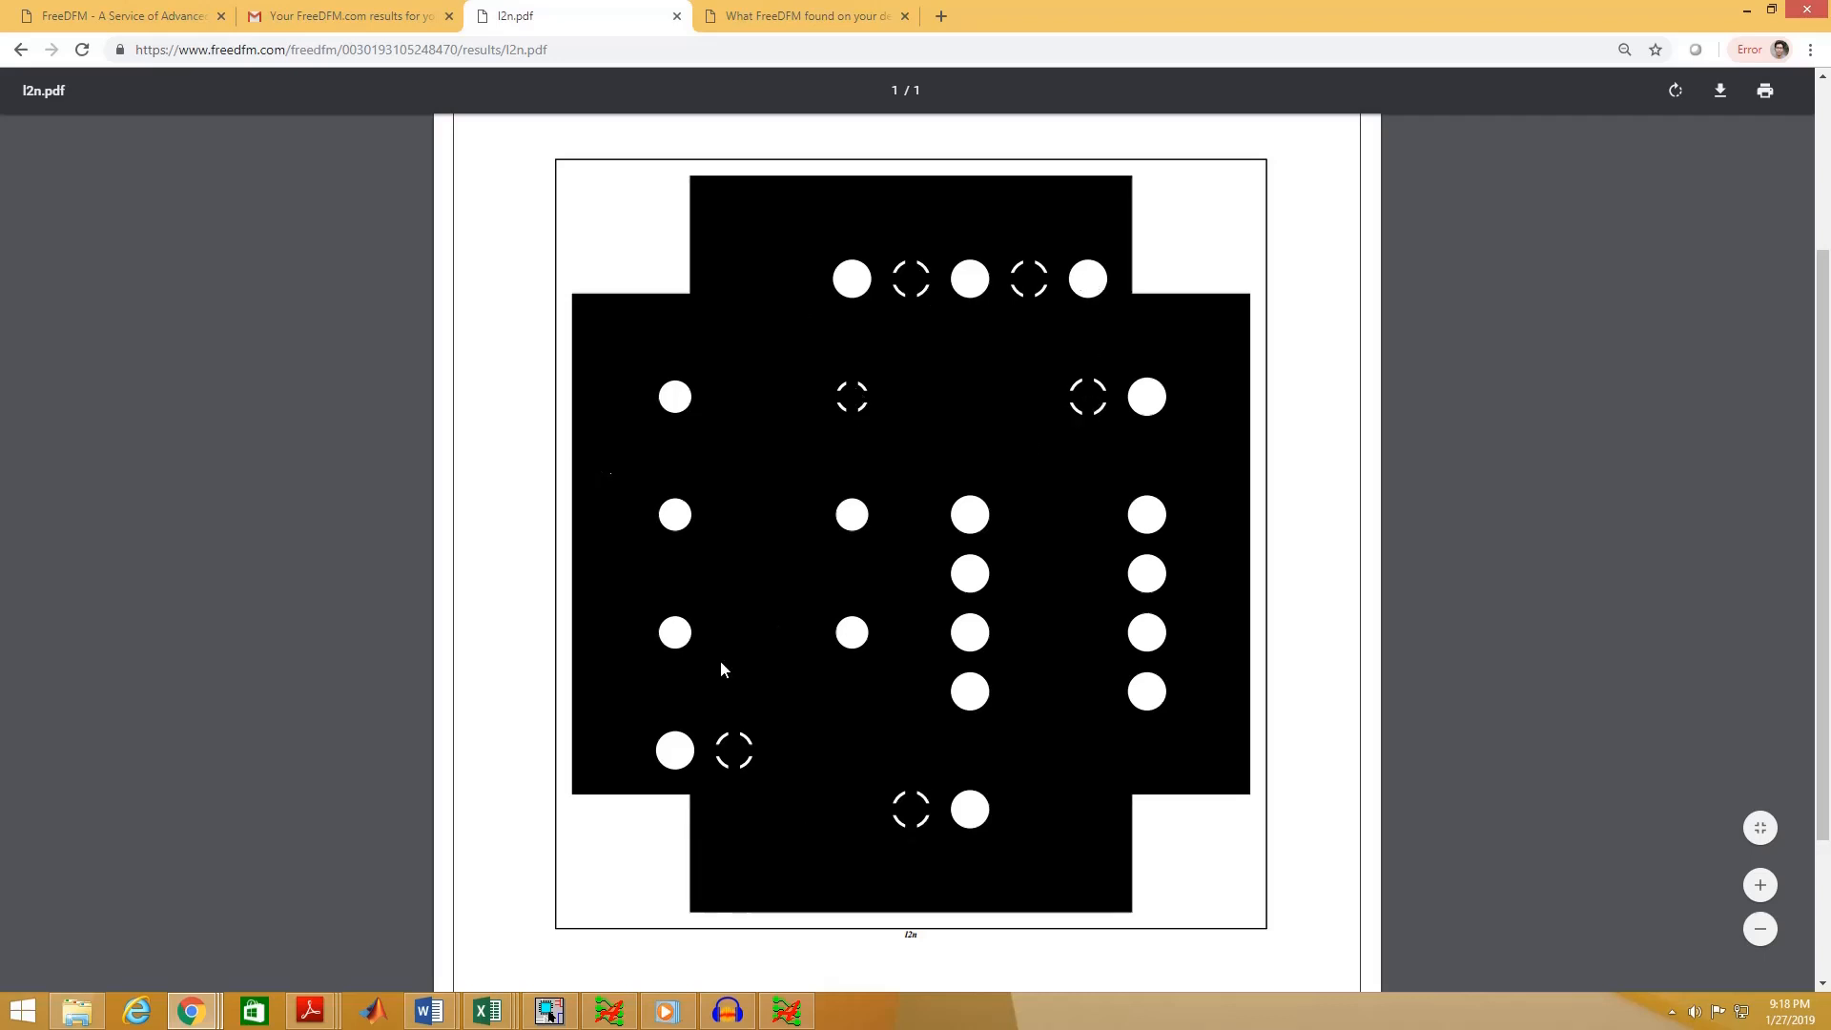
left_click(19, 49)
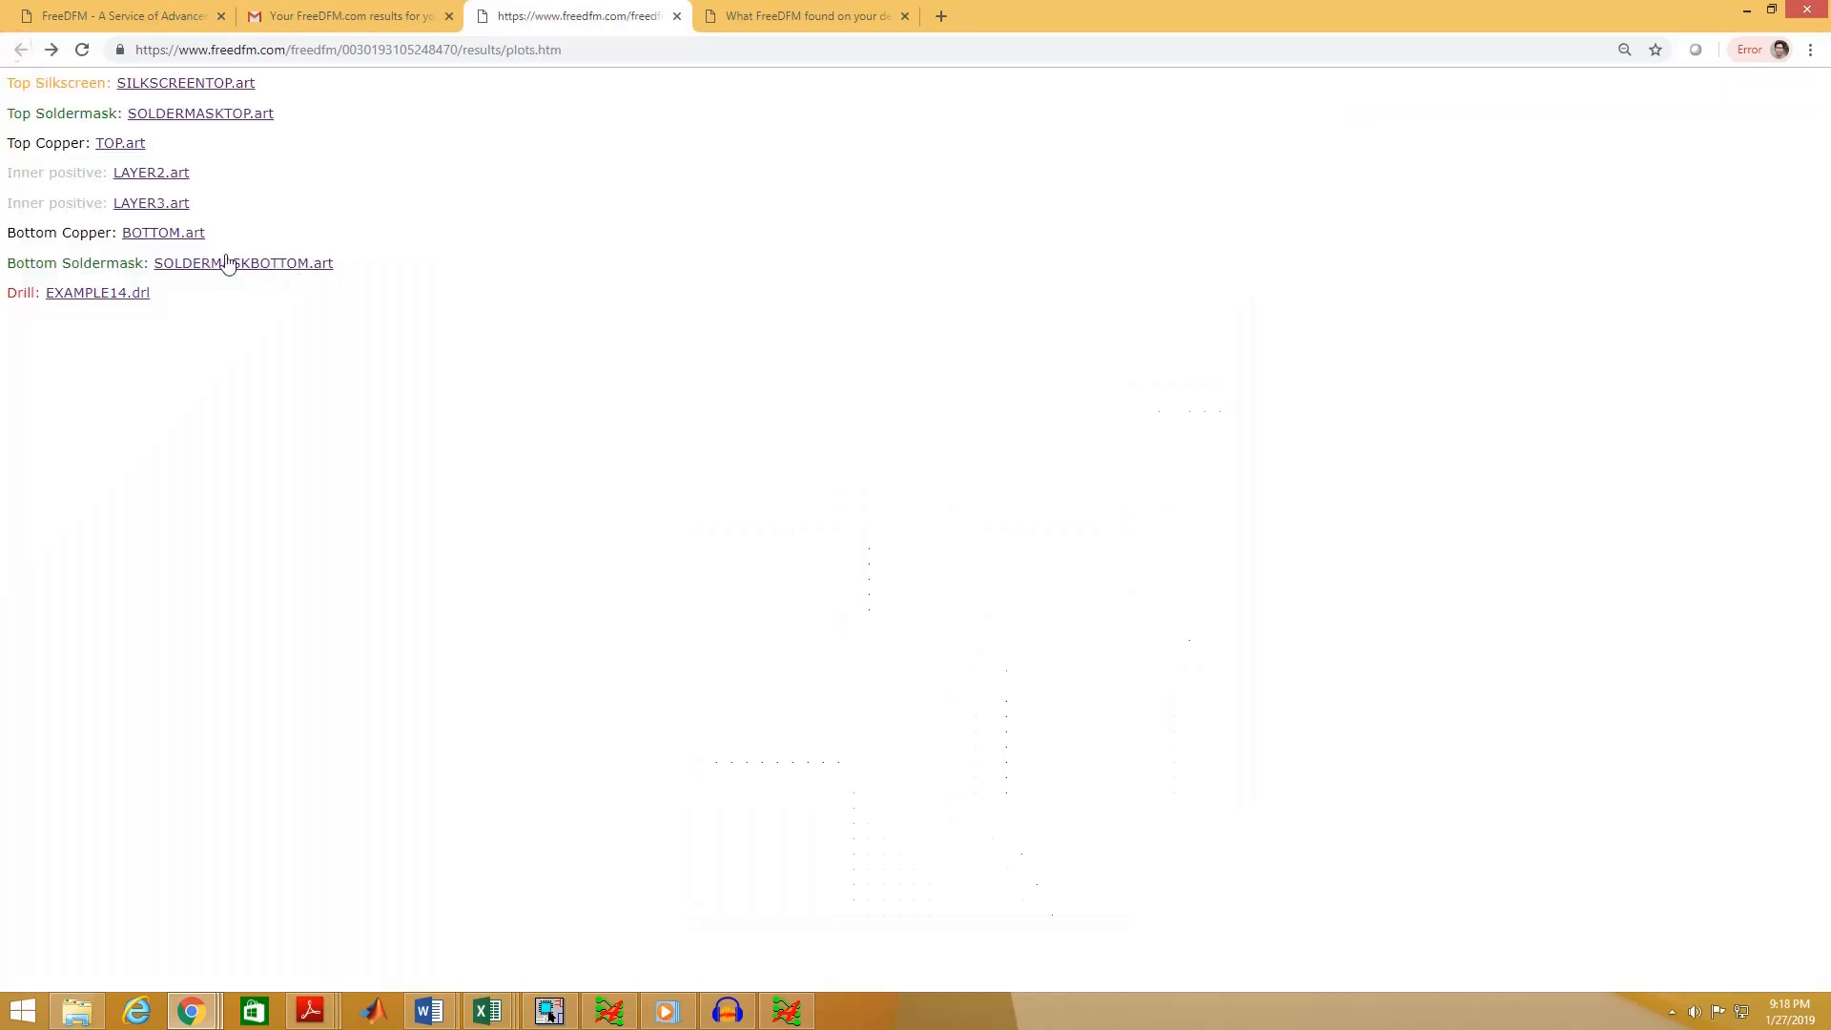
left_click(136, 210)
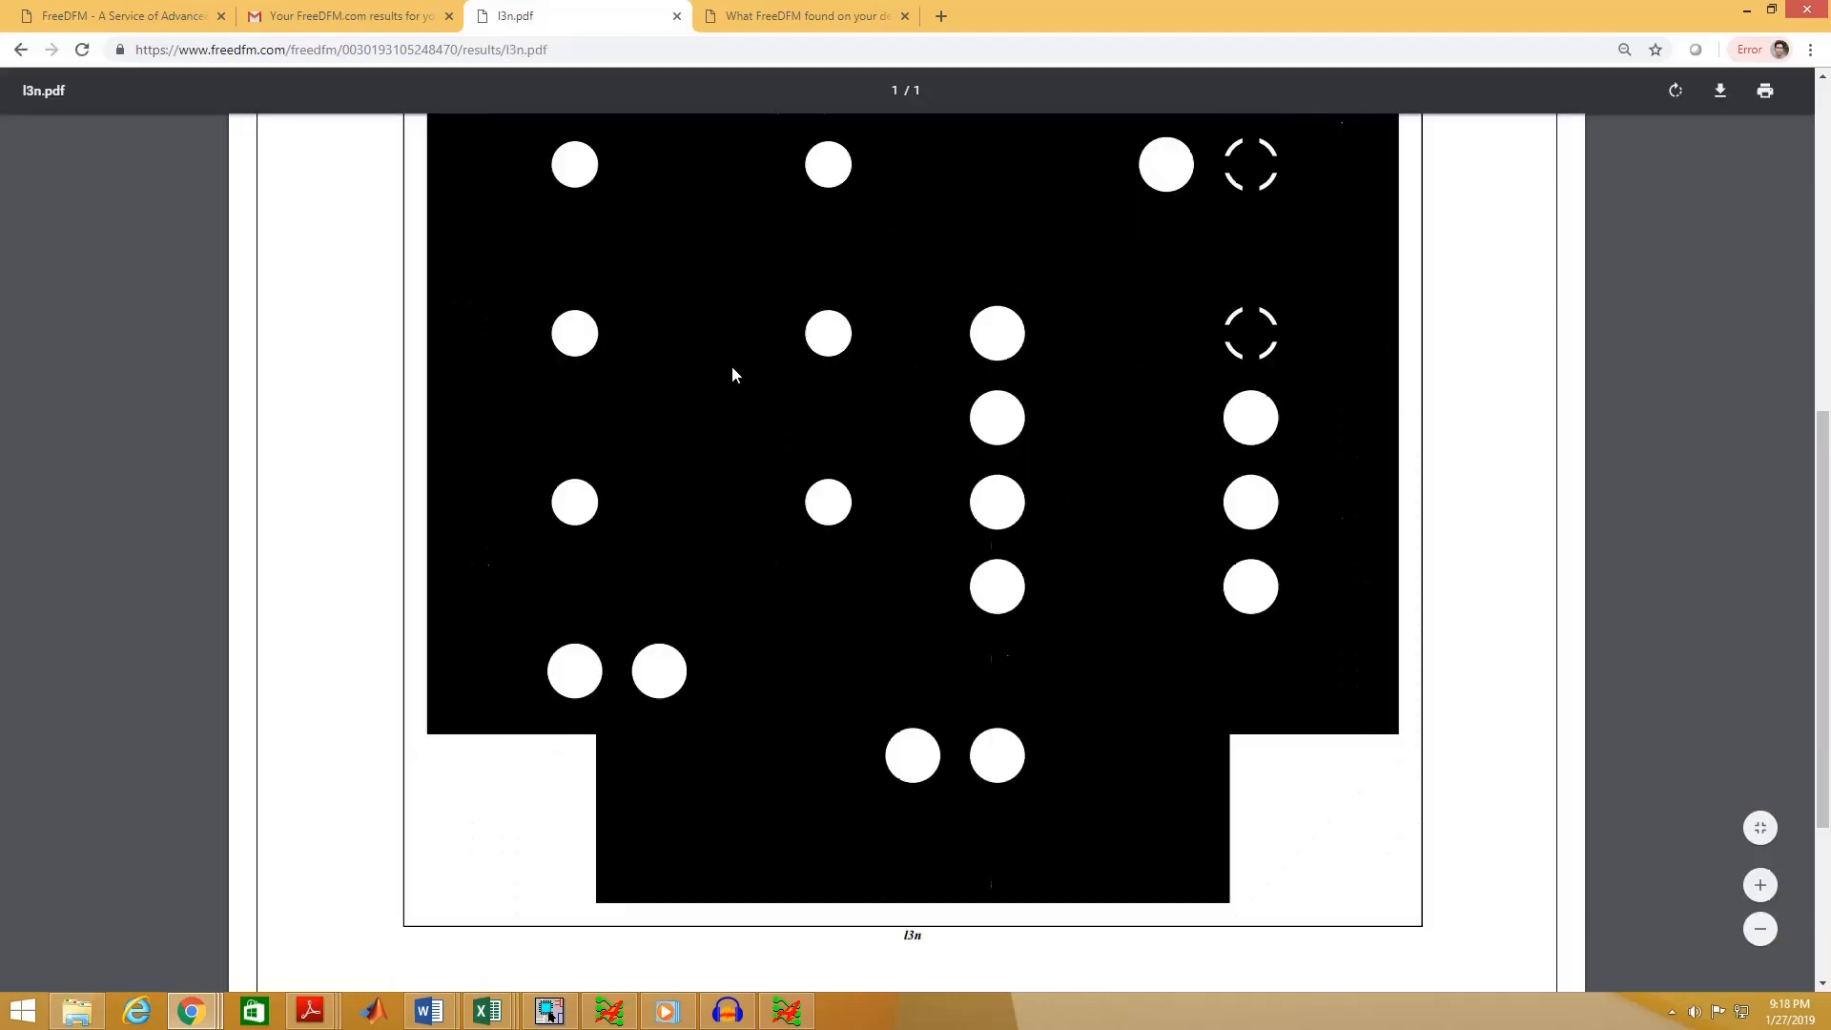
scroll(896, 386, "up", 5)
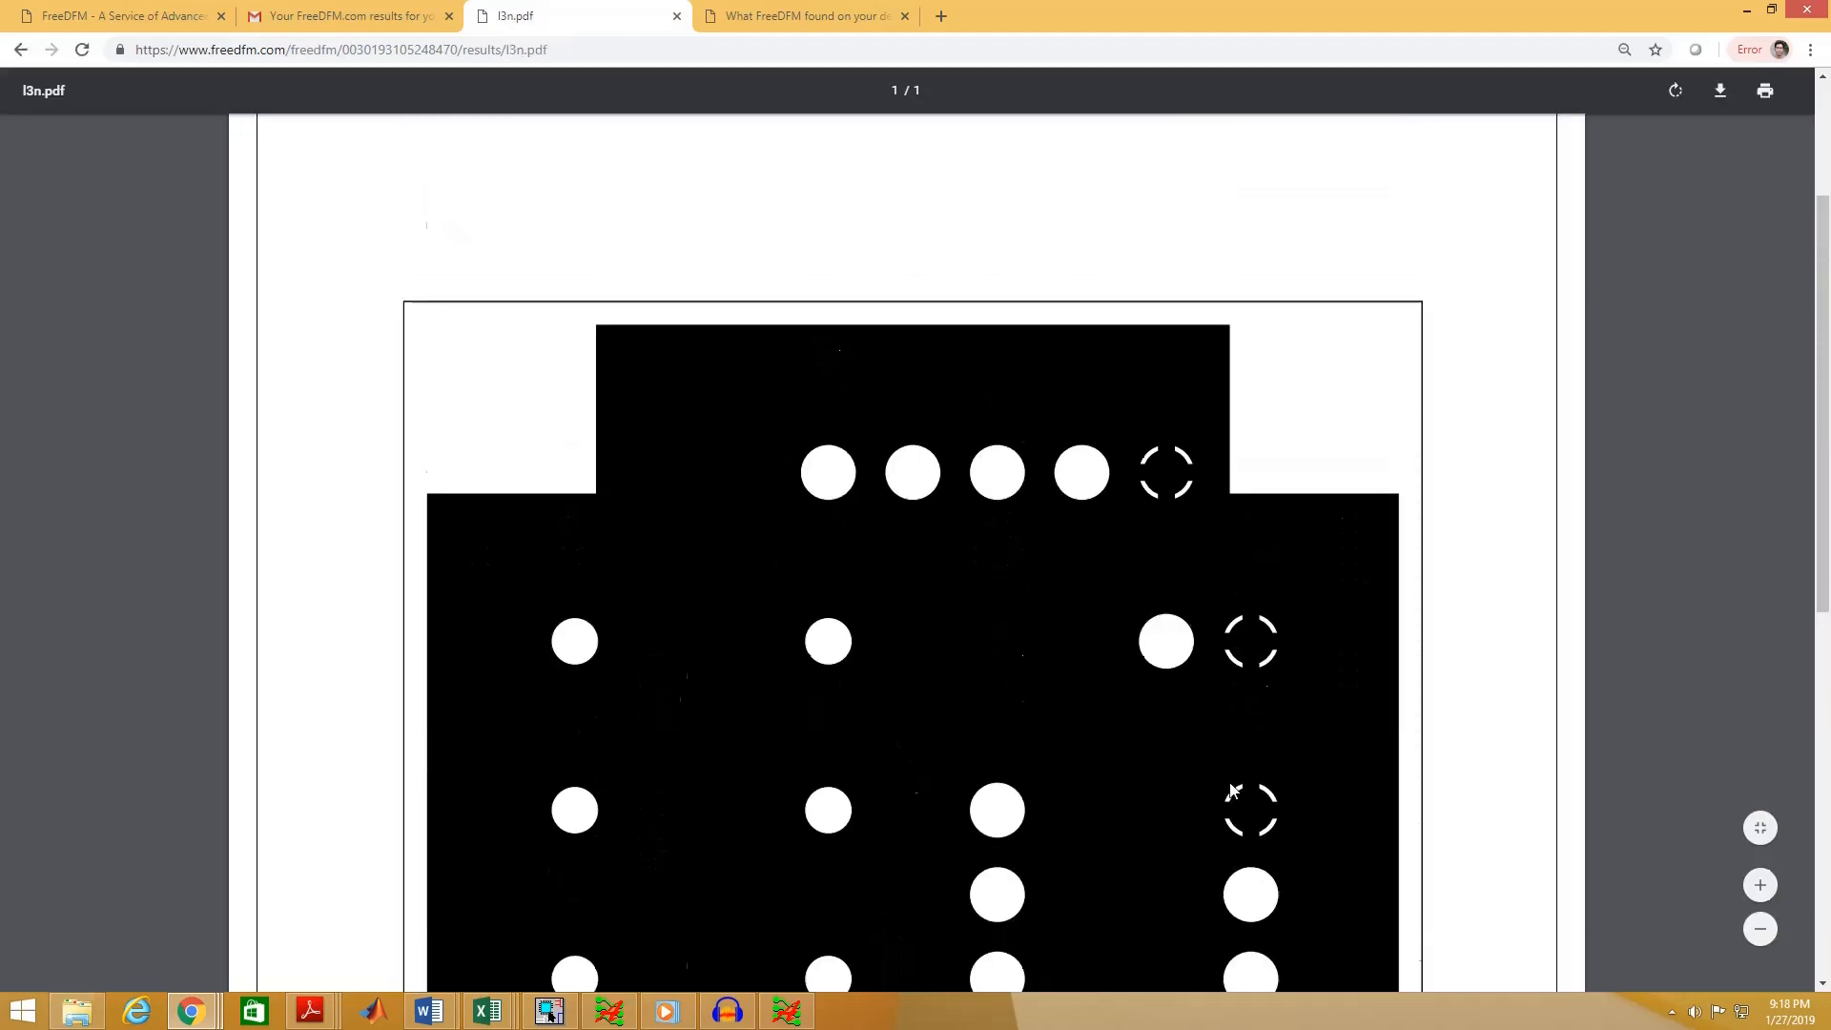
left_click(19, 51)
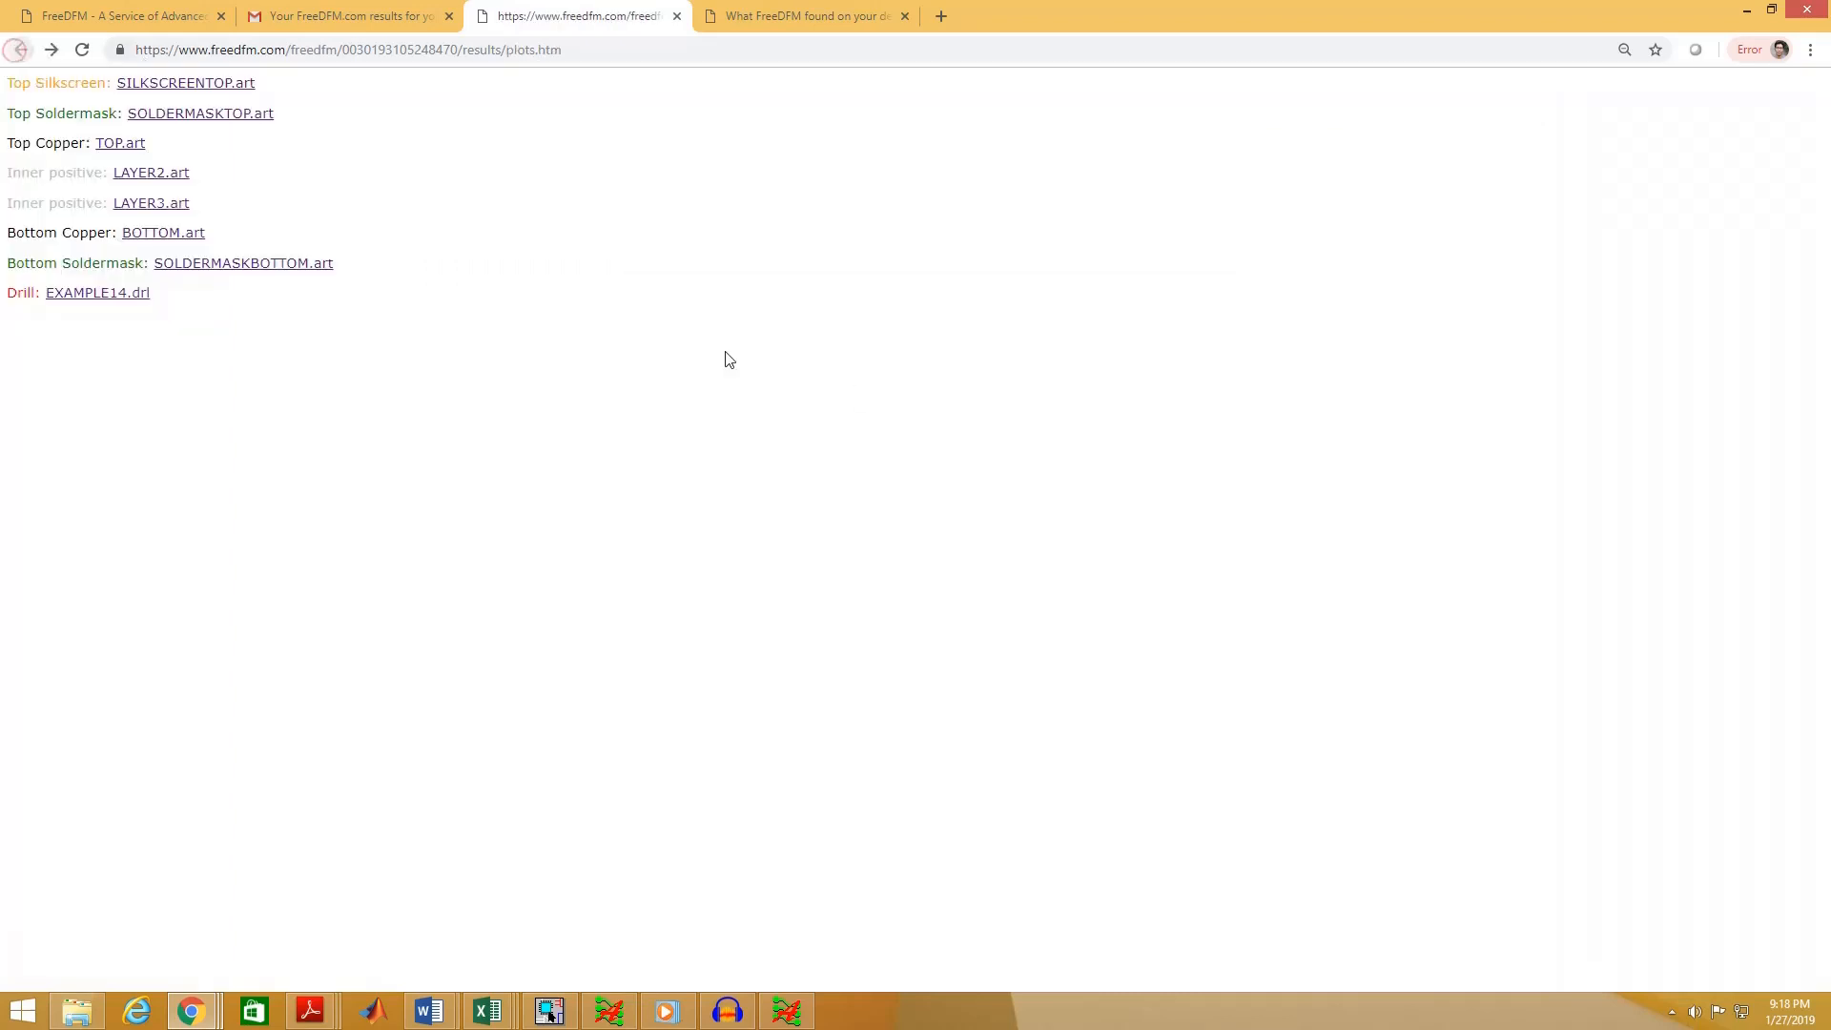
- Examine the BOTTOM.art plot, checking the bottom copper pour, pads and thermal connections, and return to the plot list
left_click(163, 234)
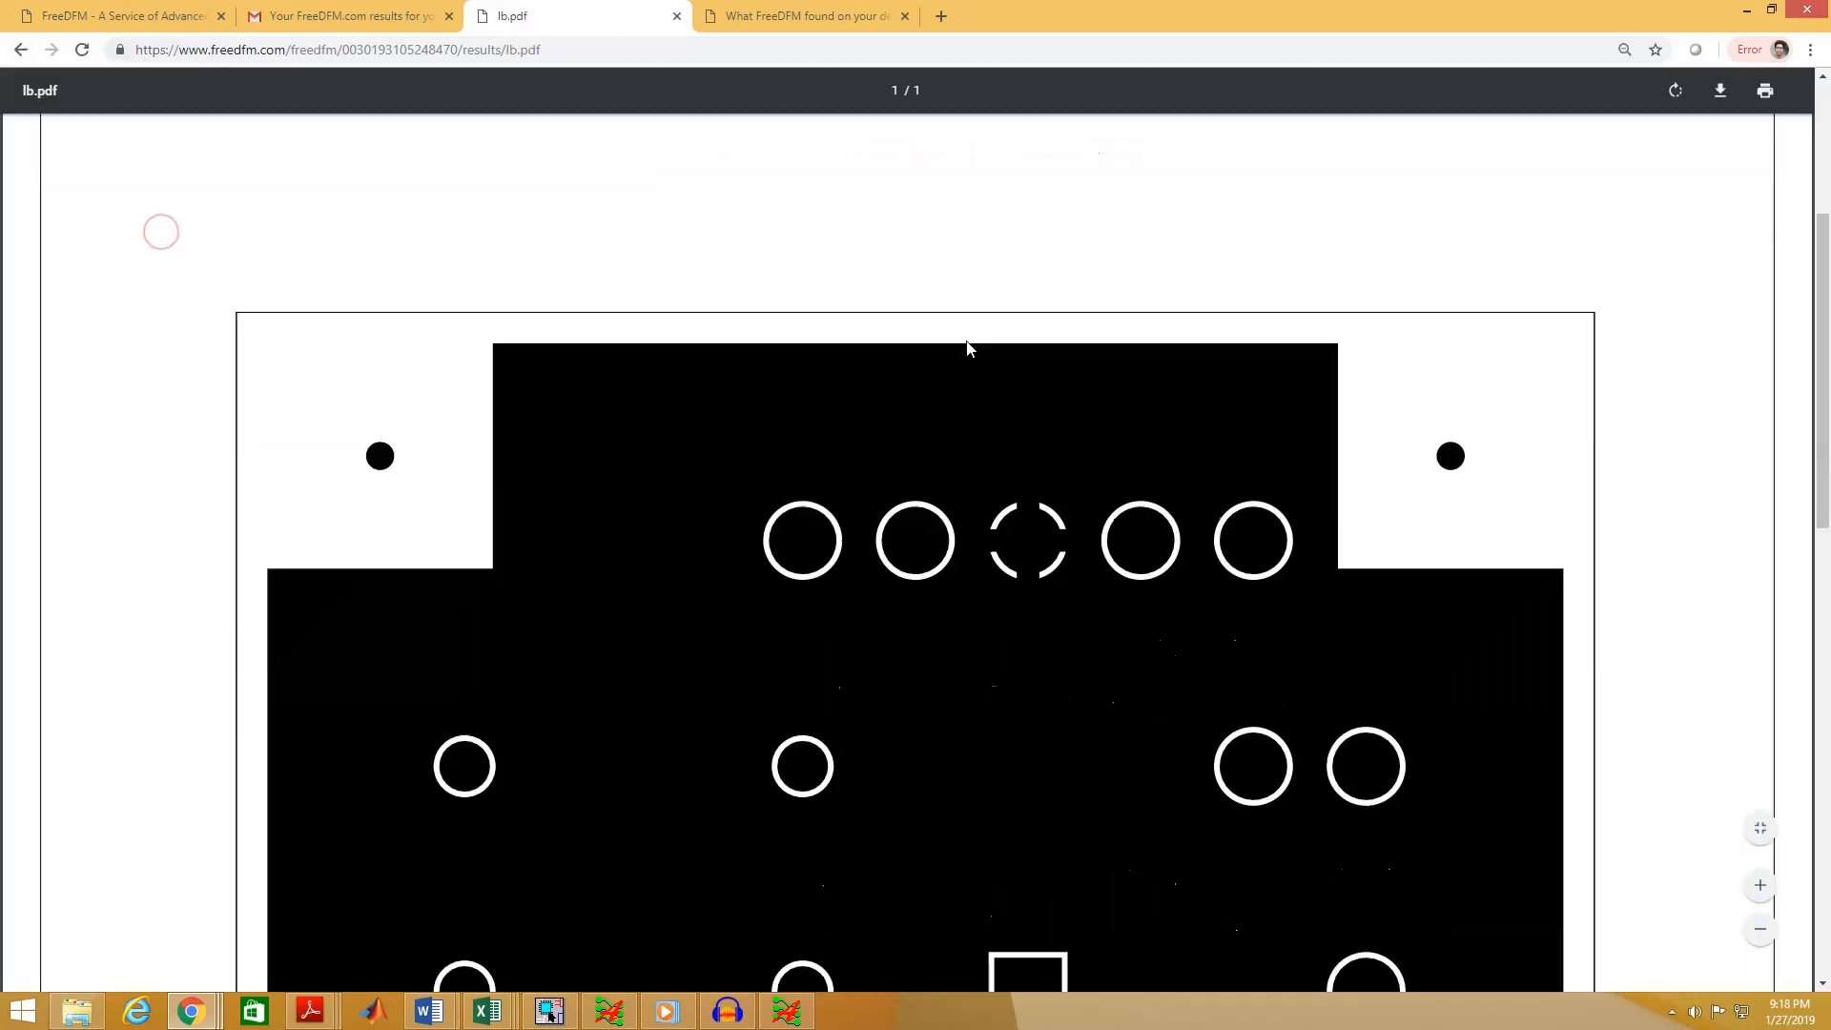
scroll(935, 329, "down", 3)
scroll(987, 357, "down", 2, "ctrl")
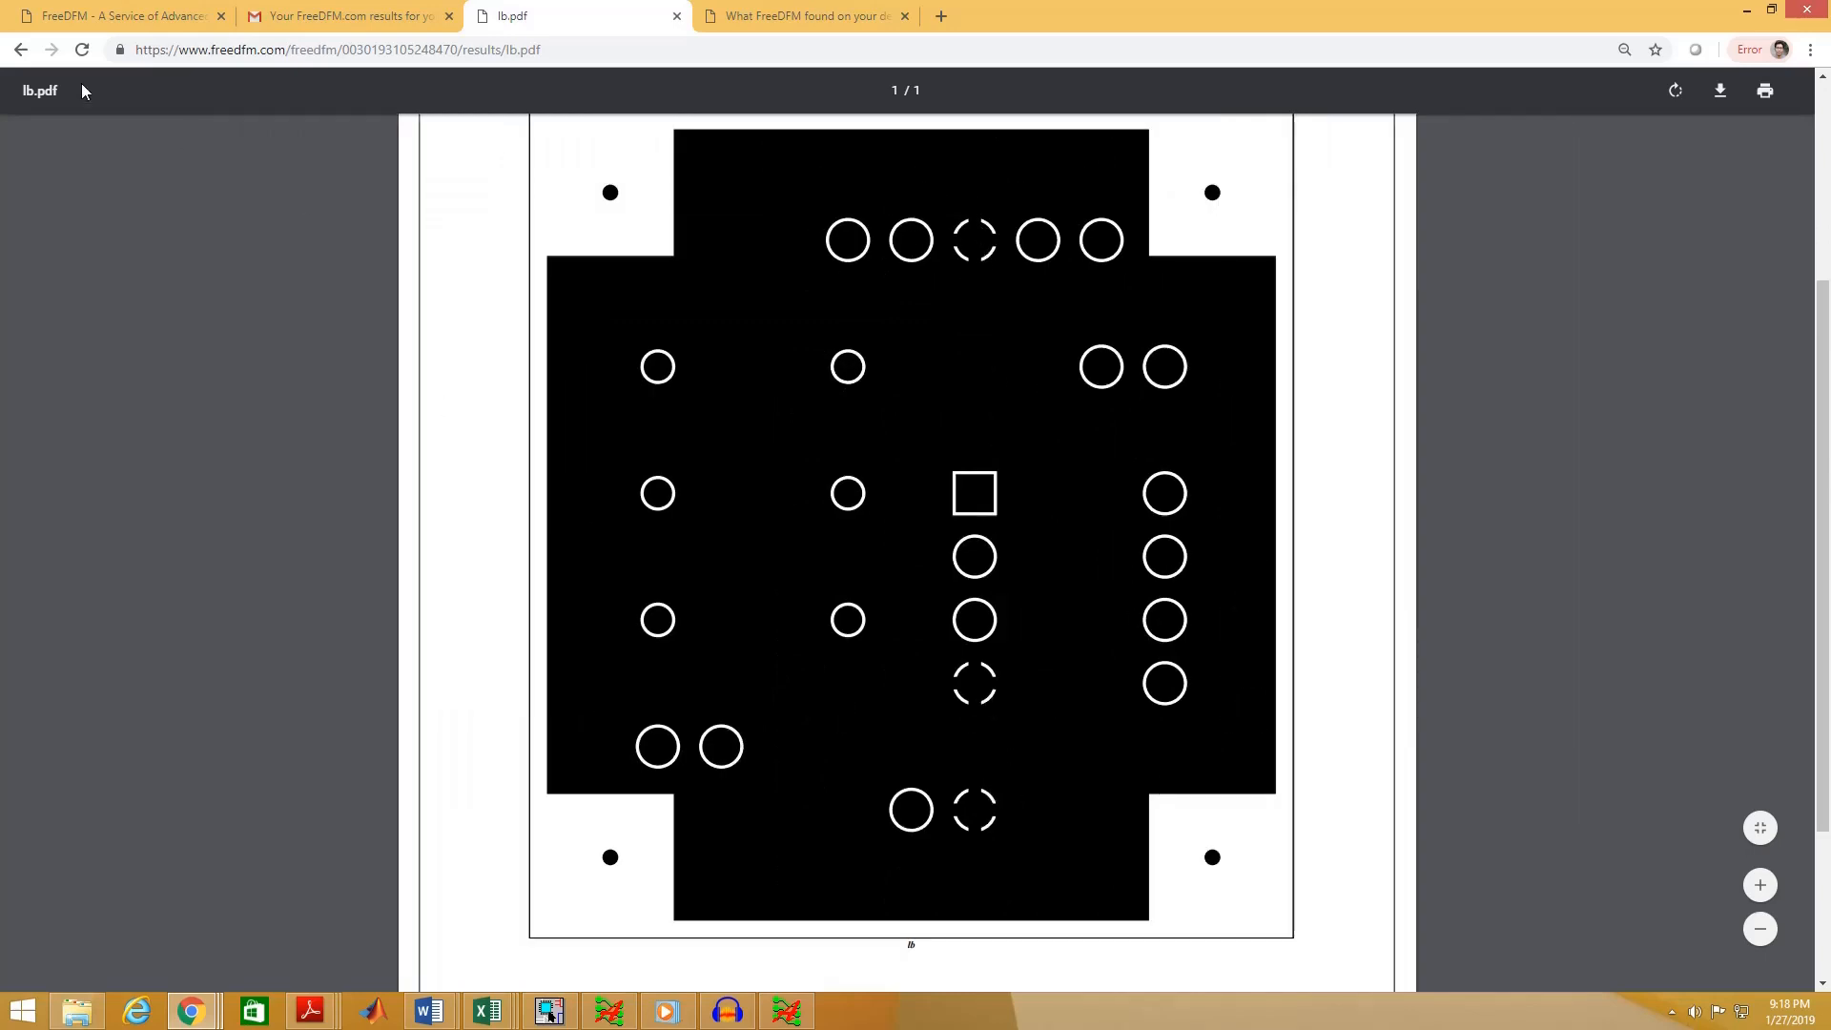
left_click(20, 52)
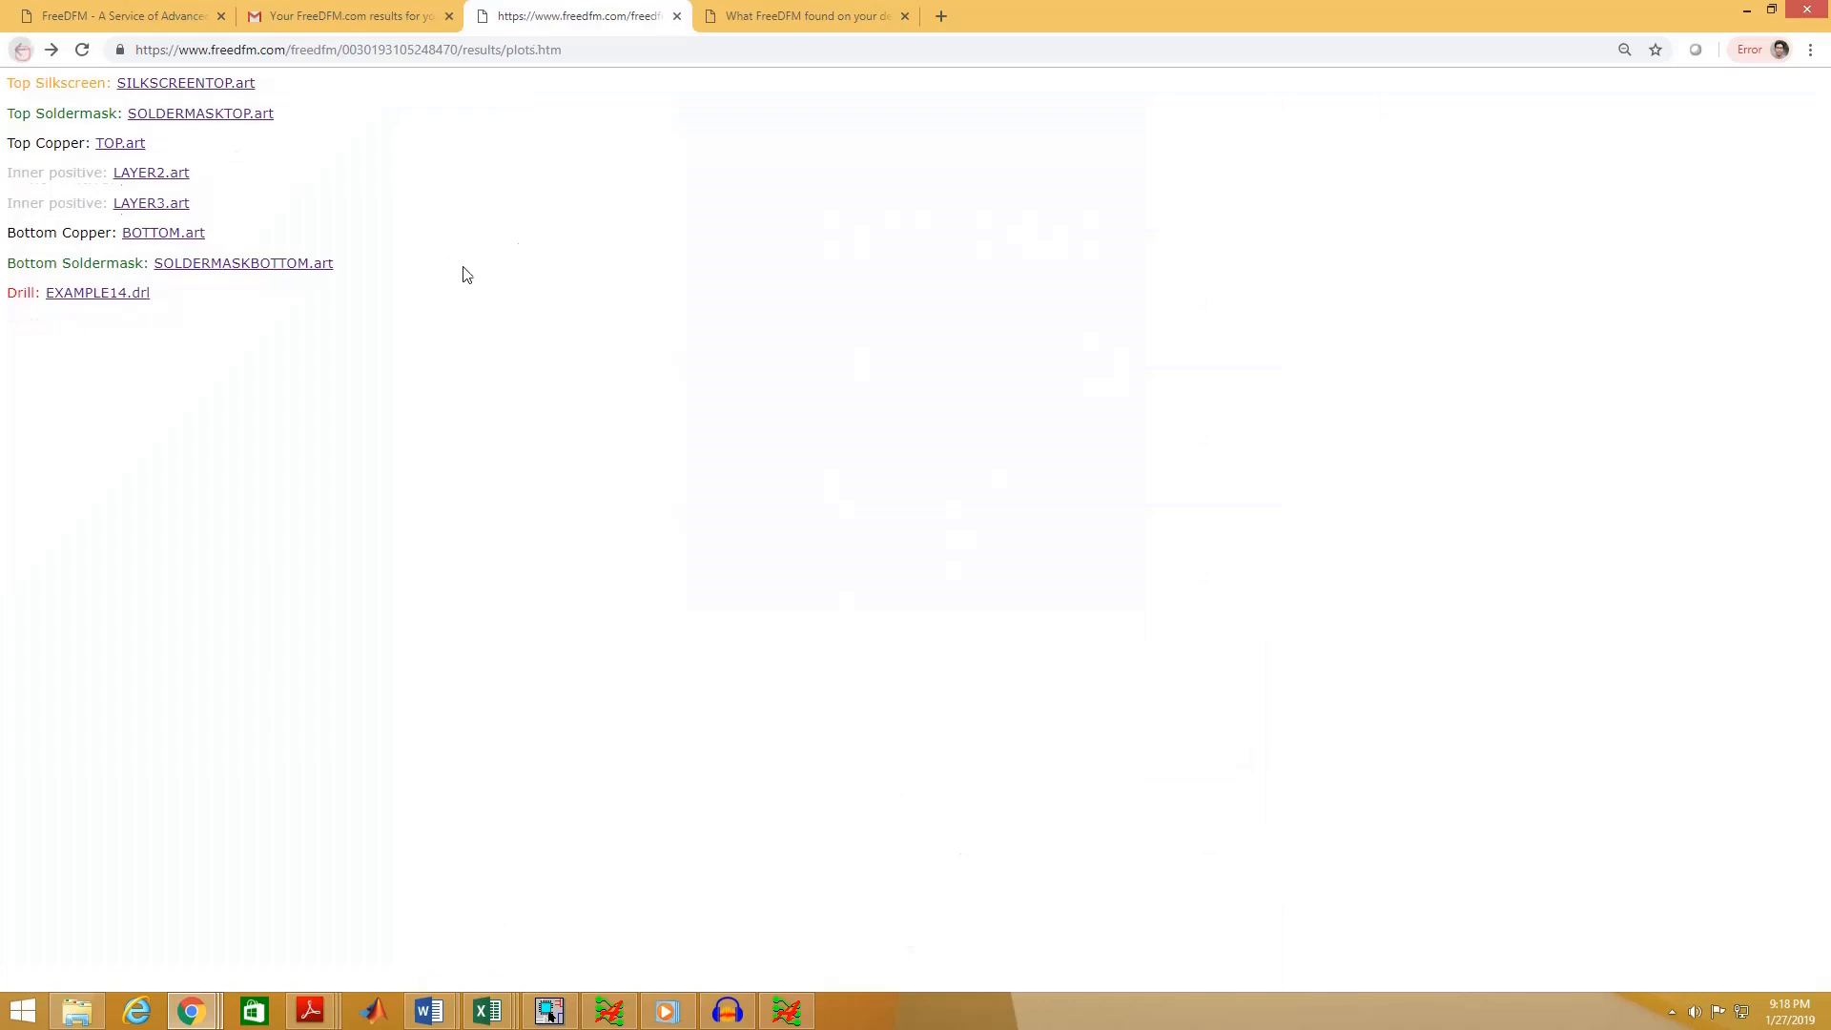
- Examine the SOLDERMASKBOTTOM.art and EXAMPLE14.drl plots, checking the bottom soldermask openings and drill holes, and return to the plot list
left_click(226, 265)
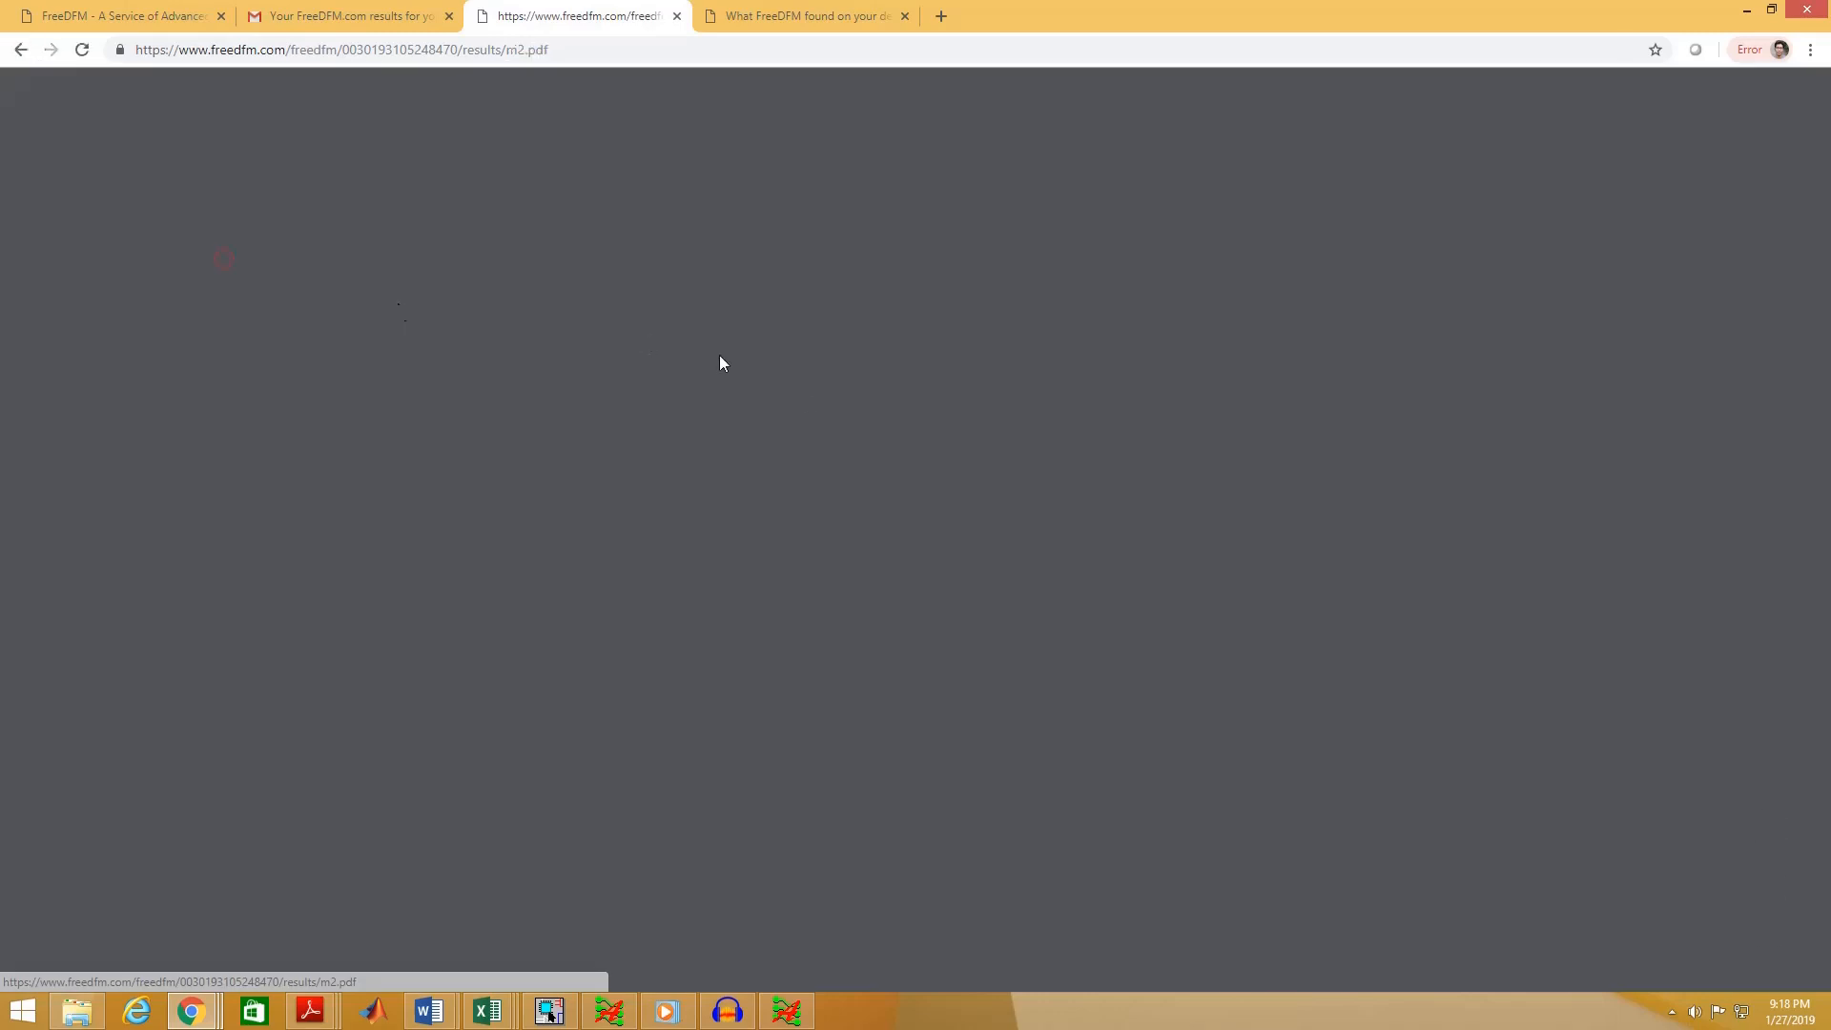
scroll(976, 652, "down", 1)
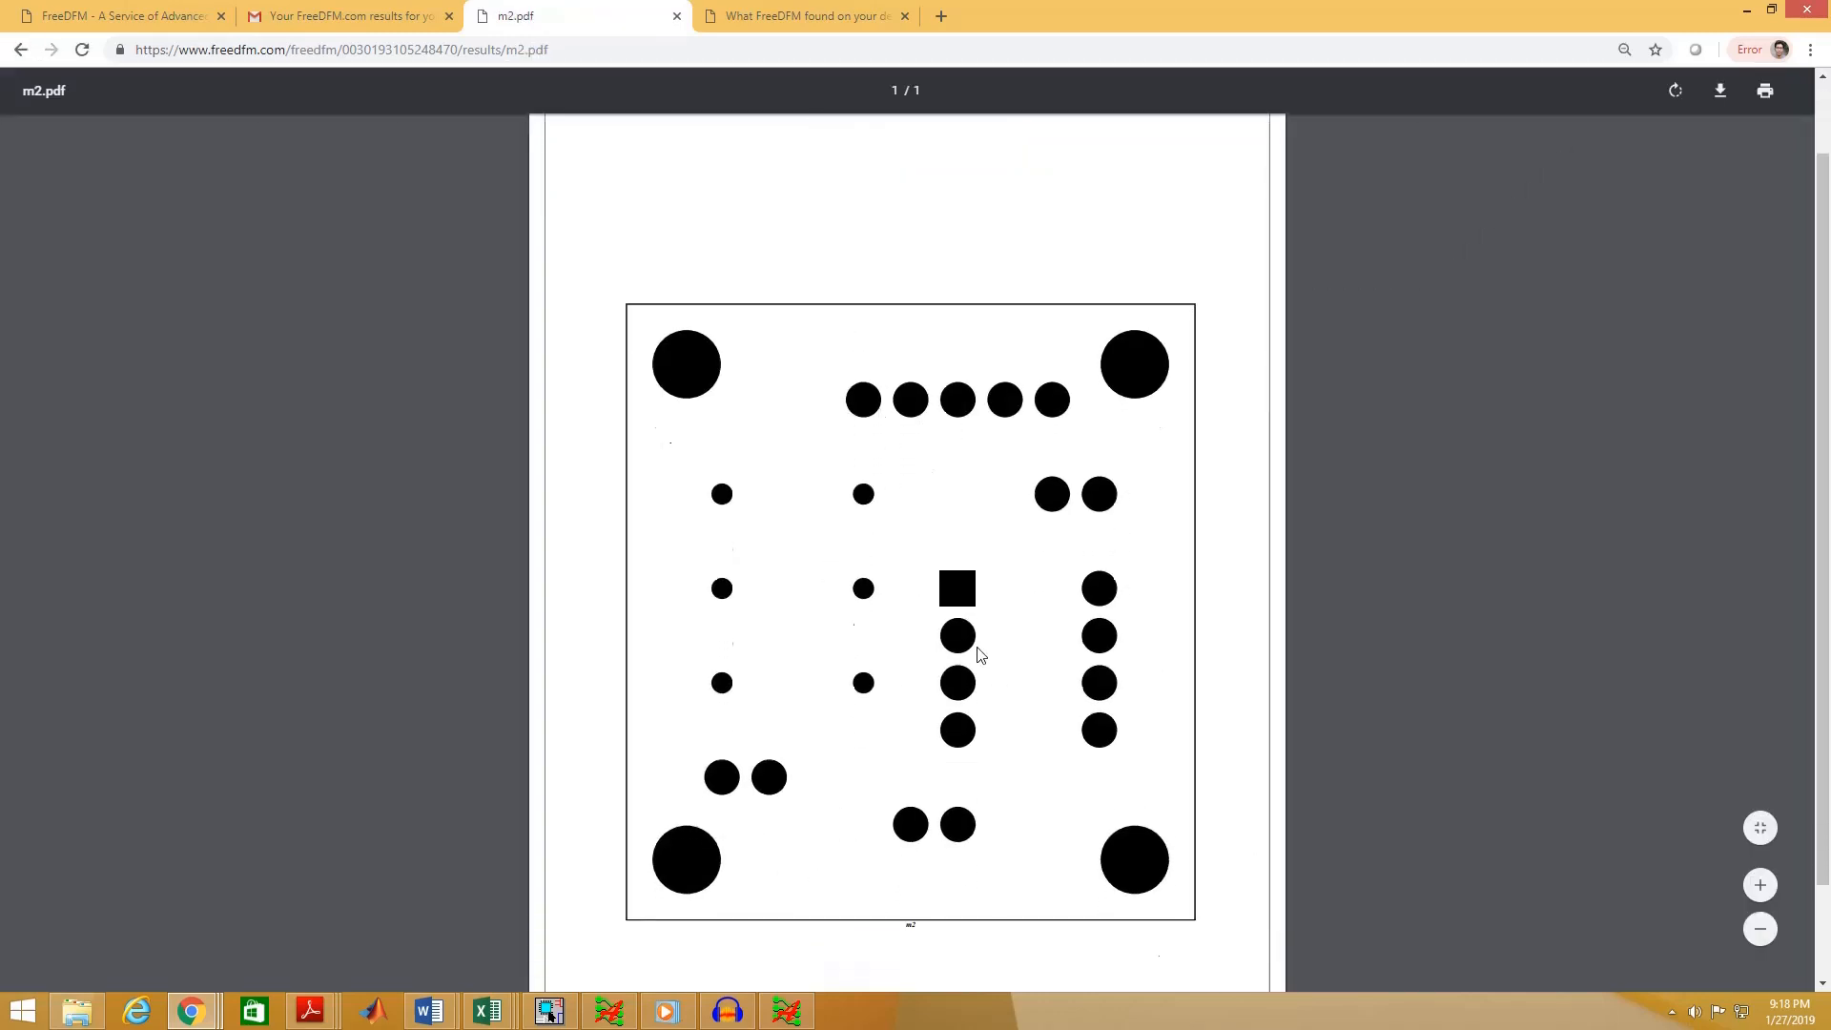
left_click(20, 50)
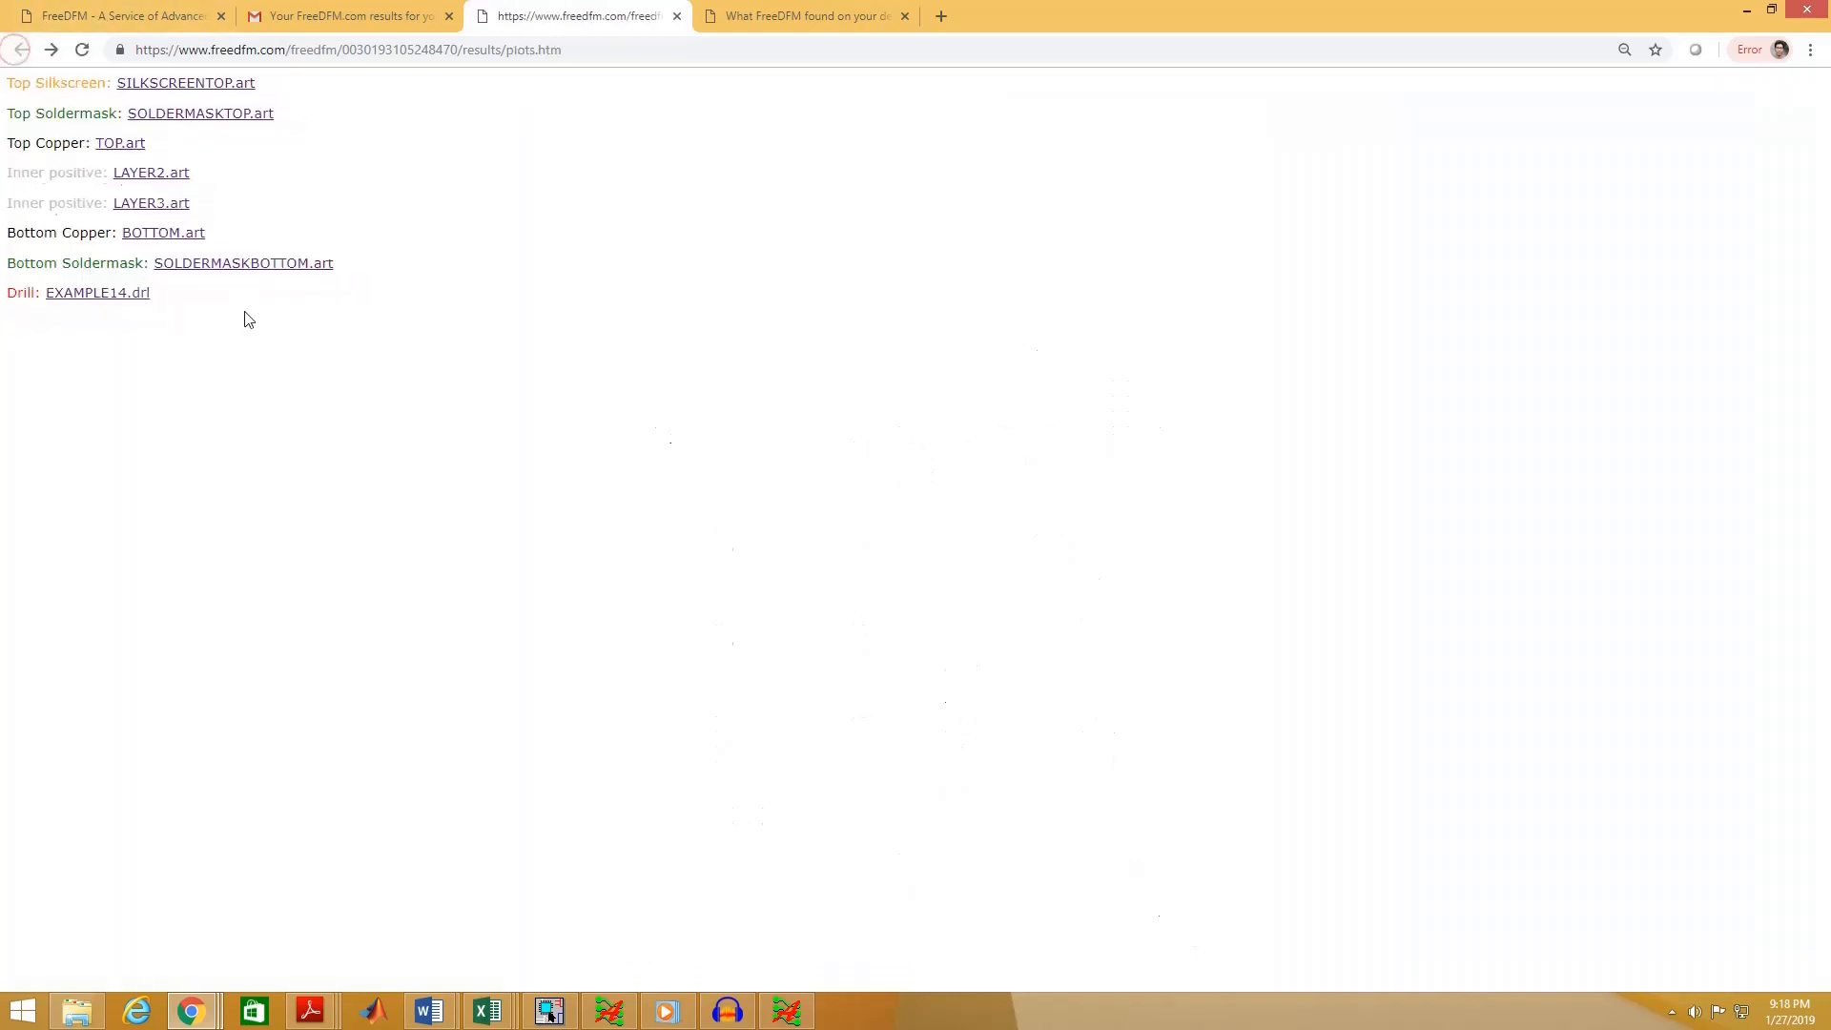
left_click(112, 295)
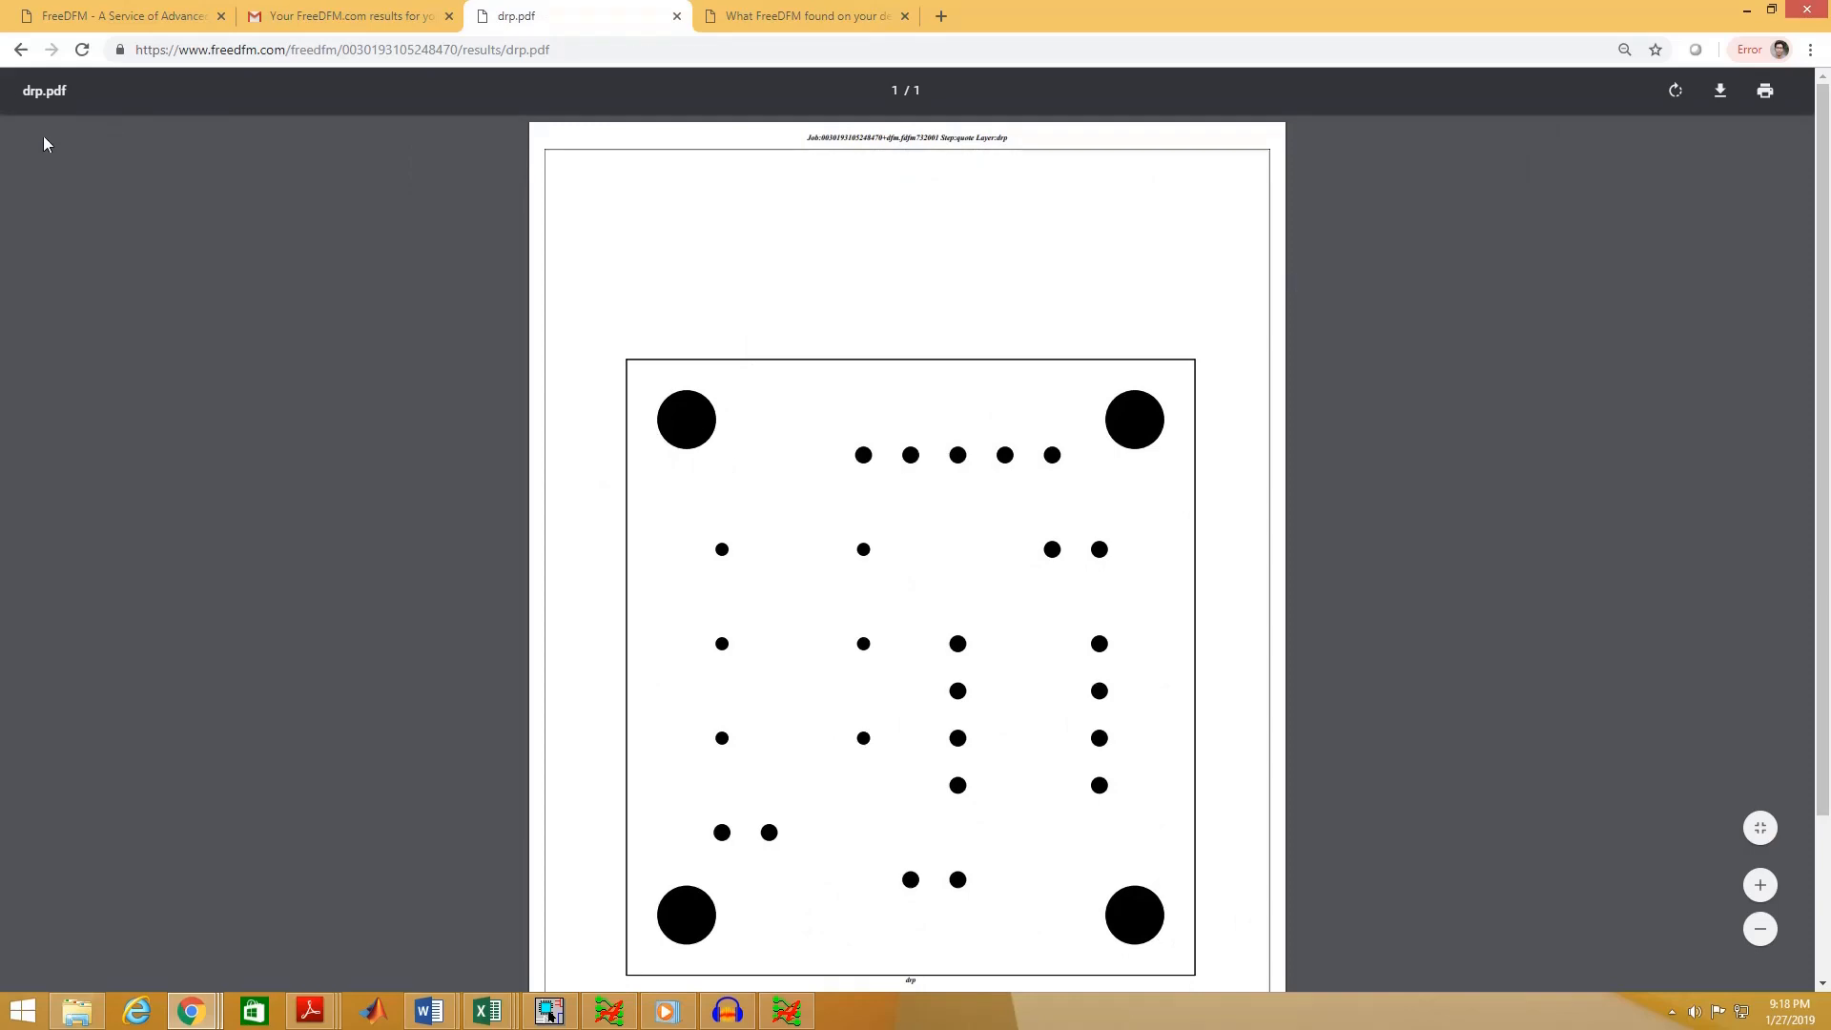
left_click(20, 50)
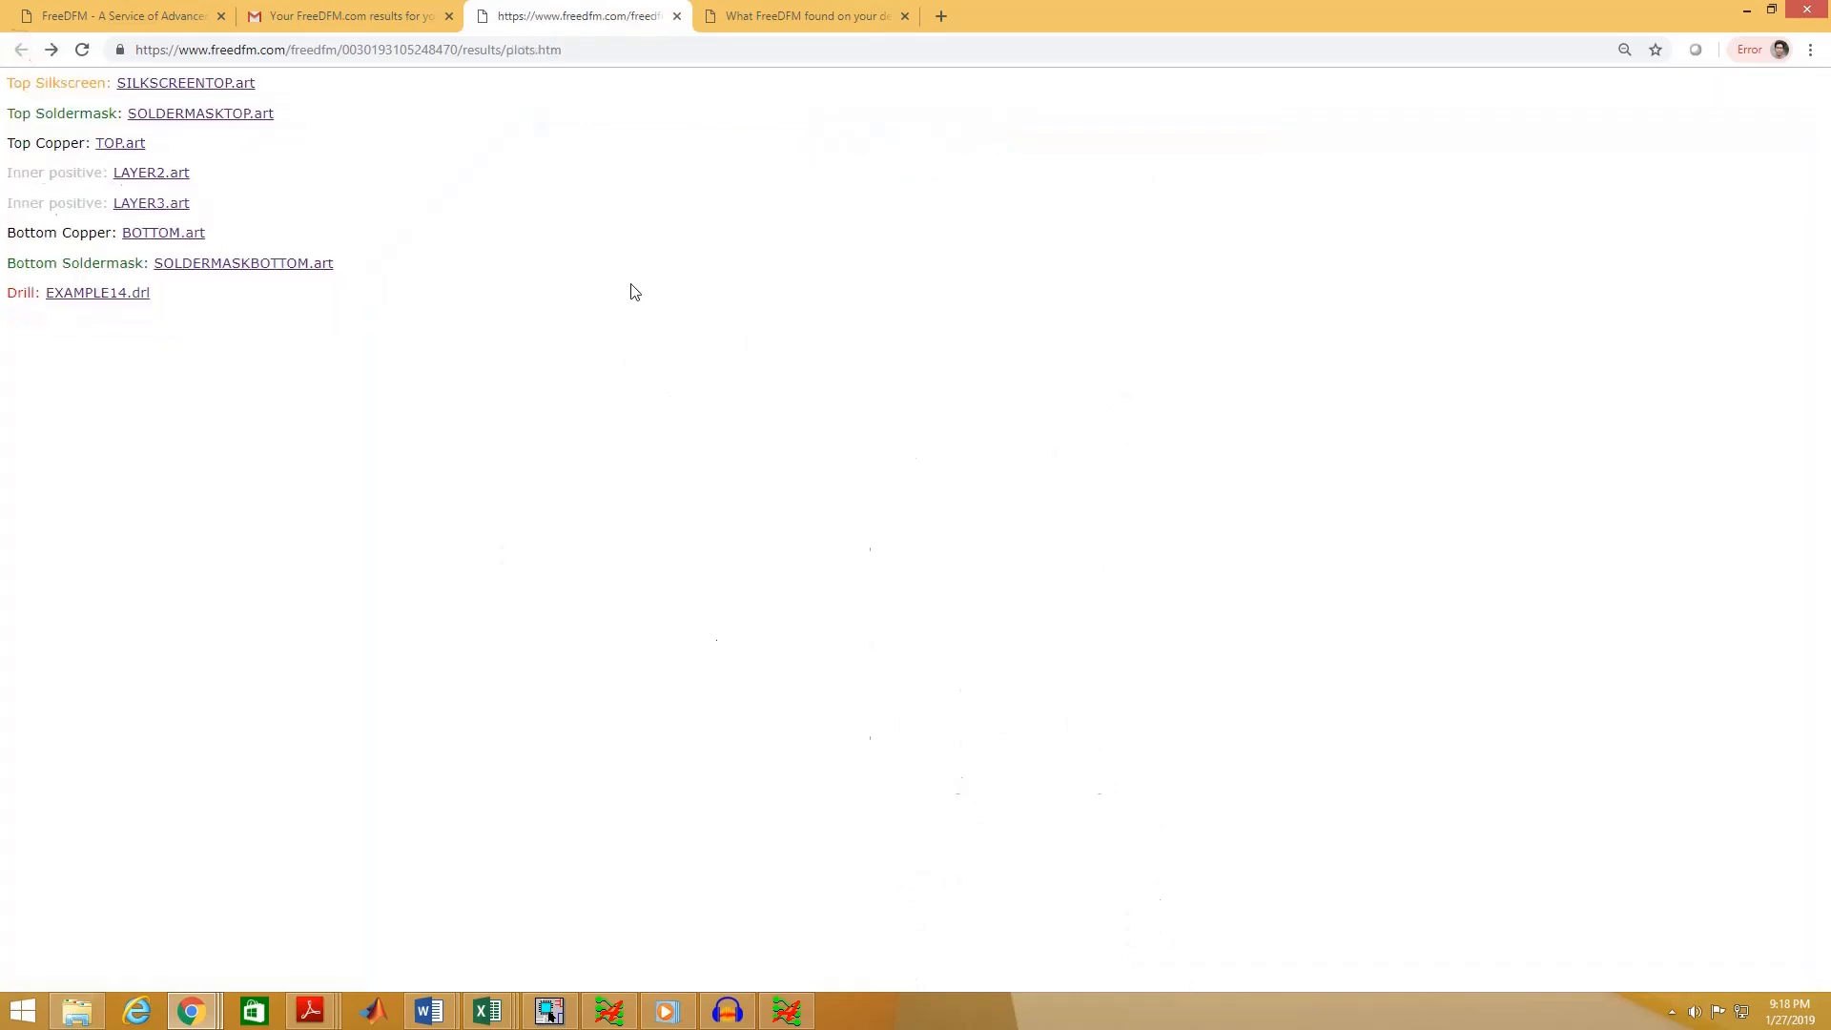